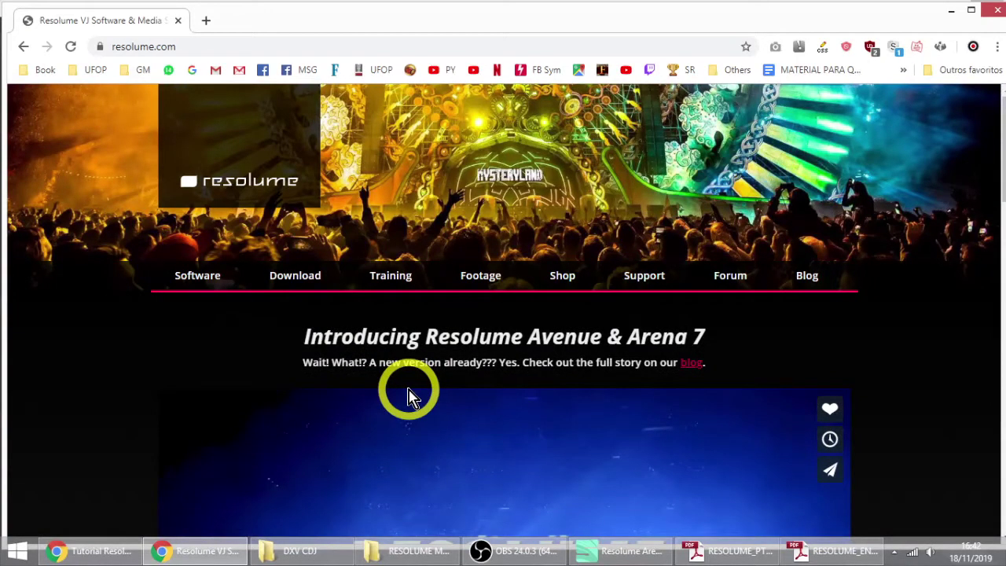
Step: Skim the Resolume homepage, and switch to RESOLUME_PTBR.pdf in Adobe Acrobat to view its cover and the translation notice on page 2
scroll(550, 385, "down", 15)
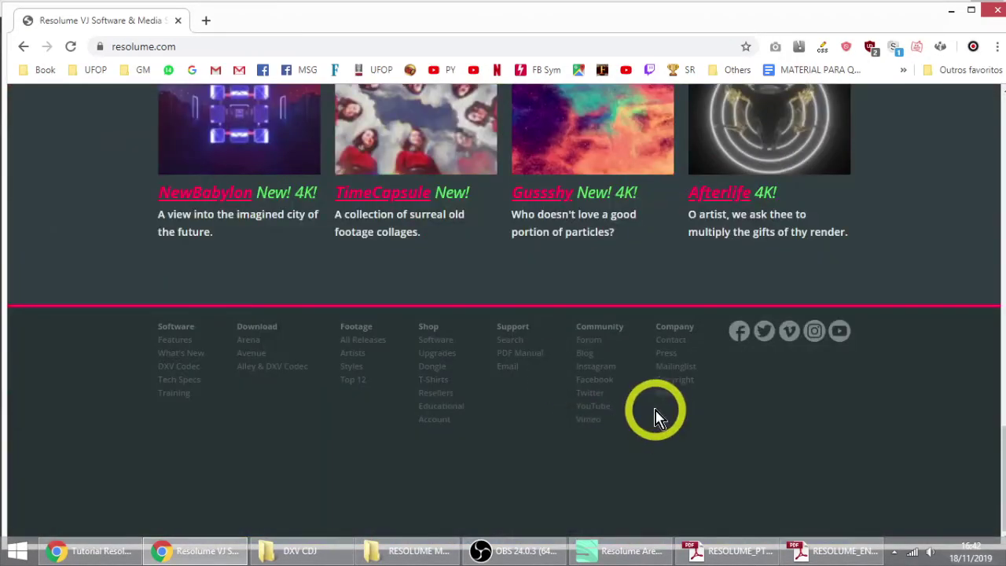
left_click(738, 552)
scroll(550, 298, "up", 6)
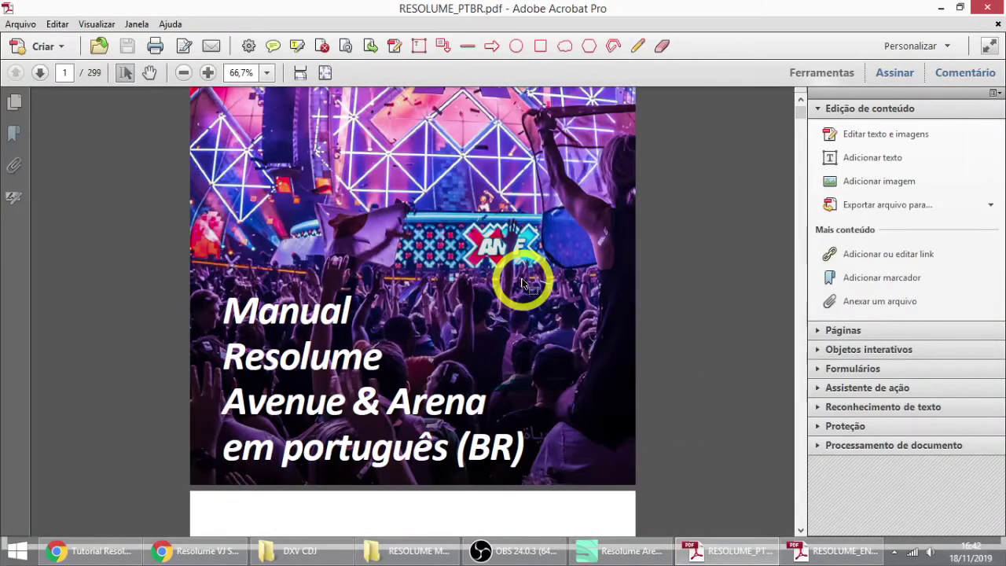
scroll(703, 207, "down", 4)
scroll(432, 319, "up", 5)
scroll(439, 319, "down", 8)
scroll(476, 293, "down", 4)
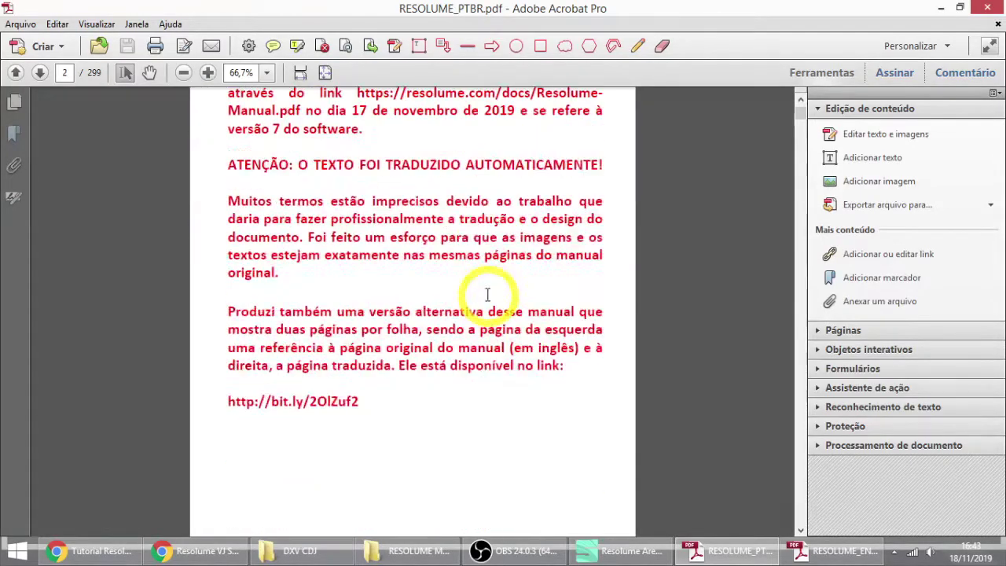
scroll(487, 294, "up", 6)
Step: Browse the Portuguese manual forward to the "Instalando" section on page 10
scroll(486, 293, "down", 10)
scroll(486, 306, "down", 20)
scroll(476, 318, "down", 20)
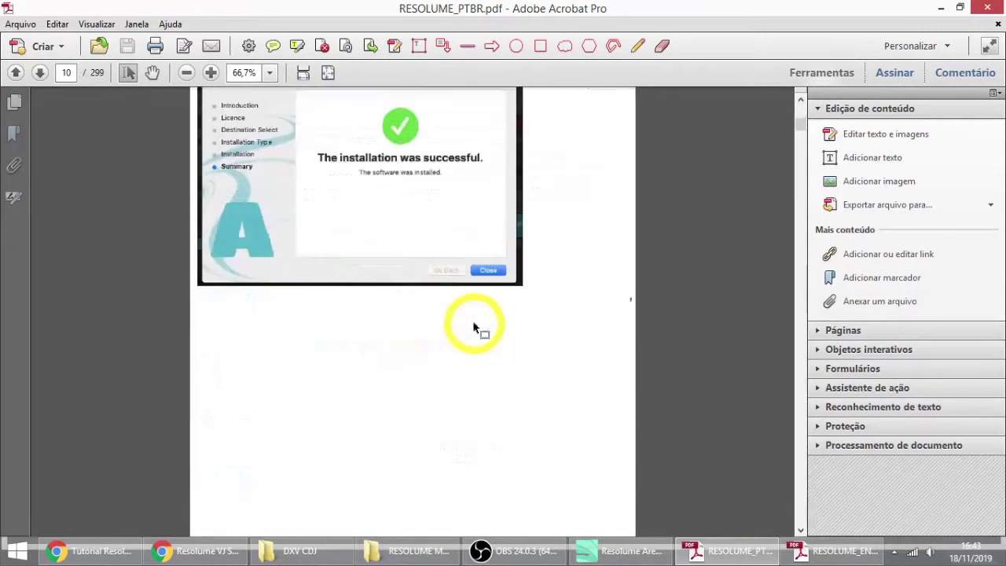
scroll(474, 326, "up", 3)
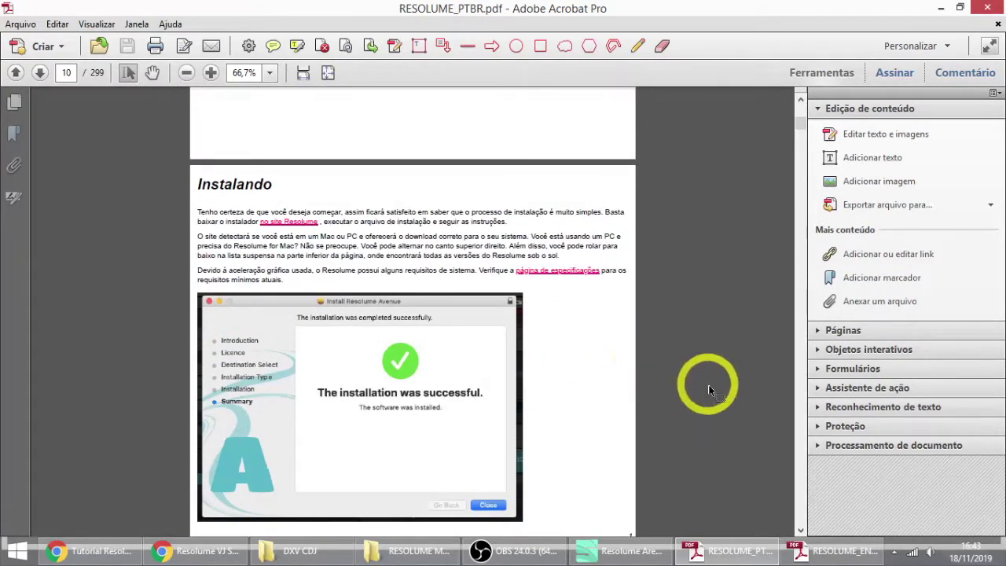
scroll(424, 192, "down", 2)
scroll(432, 196, "up", 2)
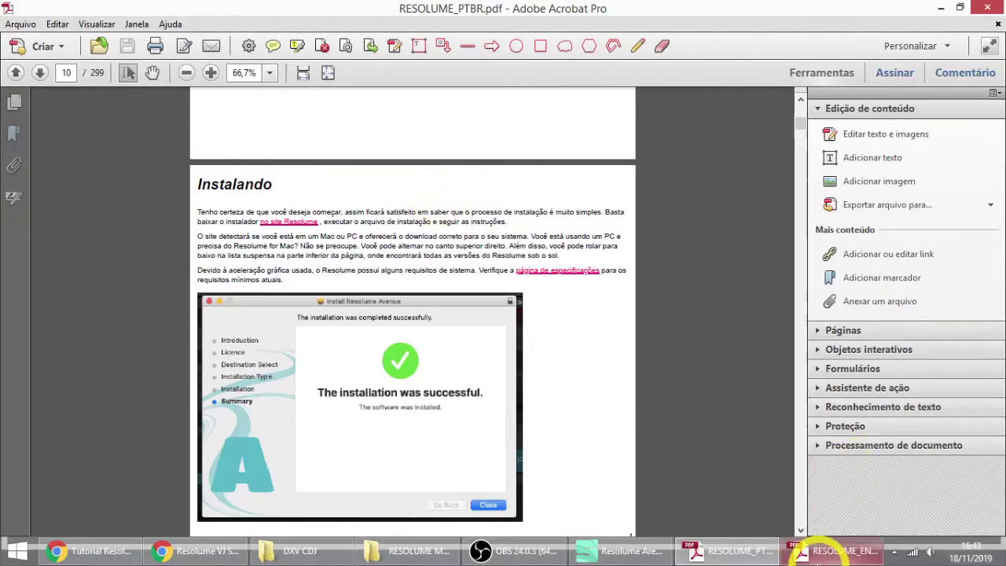
Step: Switch to RESOLUME_EN_PTBR.pdf and compare its side-by-side English and Portuguese pages up to "Beat the System" on page 23
left_click(817, 551)
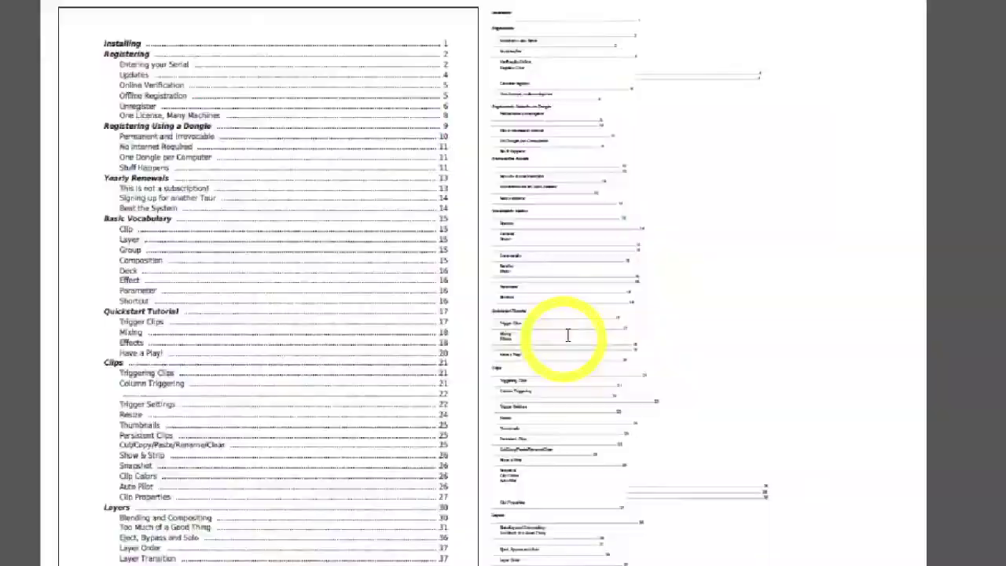
scroll(567, 336, "down", 5)
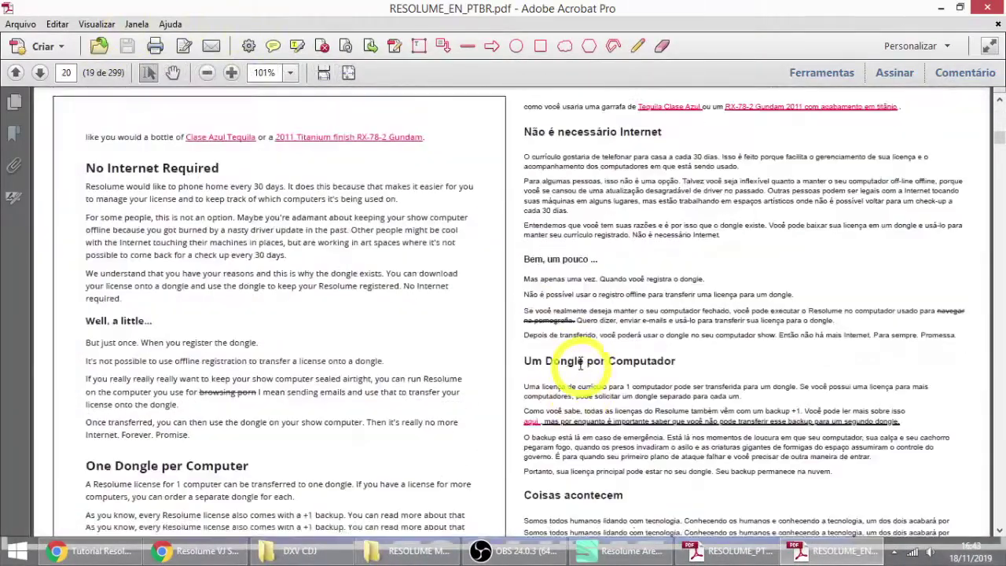
scroll(582, 357, "down", 1)
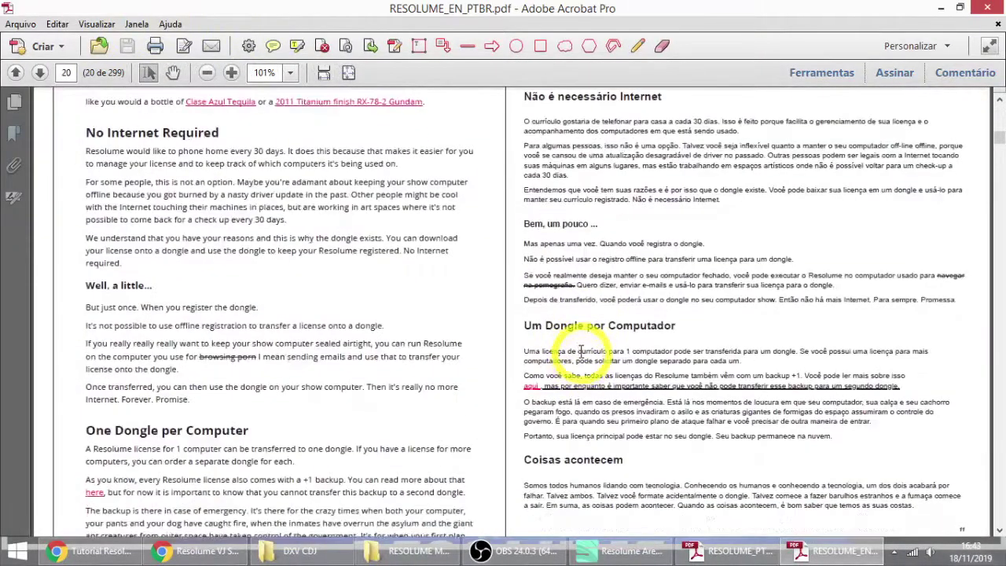
scroll(589, 353, "down", 3)
scroll(590, 355, "down", 12)
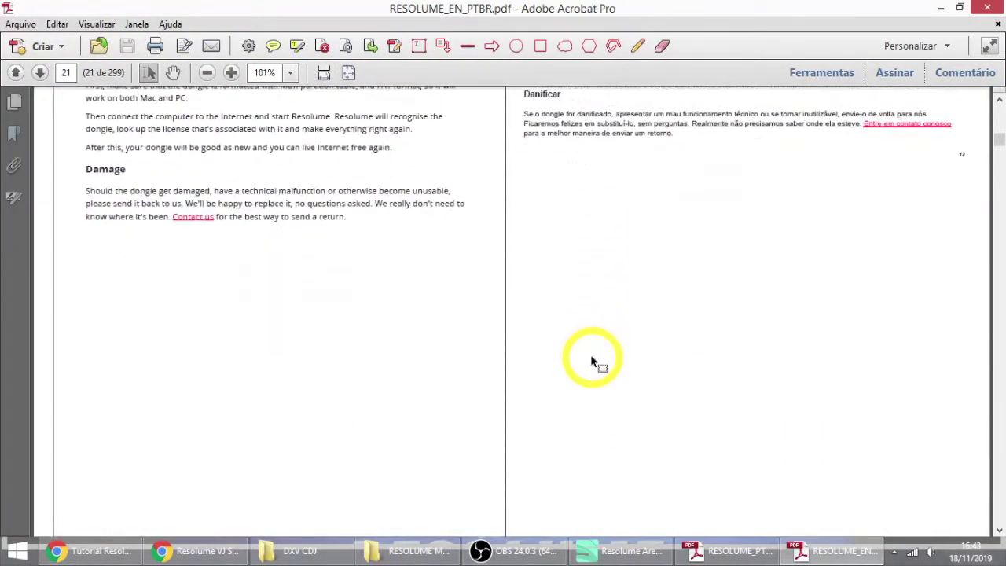
scroll(584, 346, "down", 2)
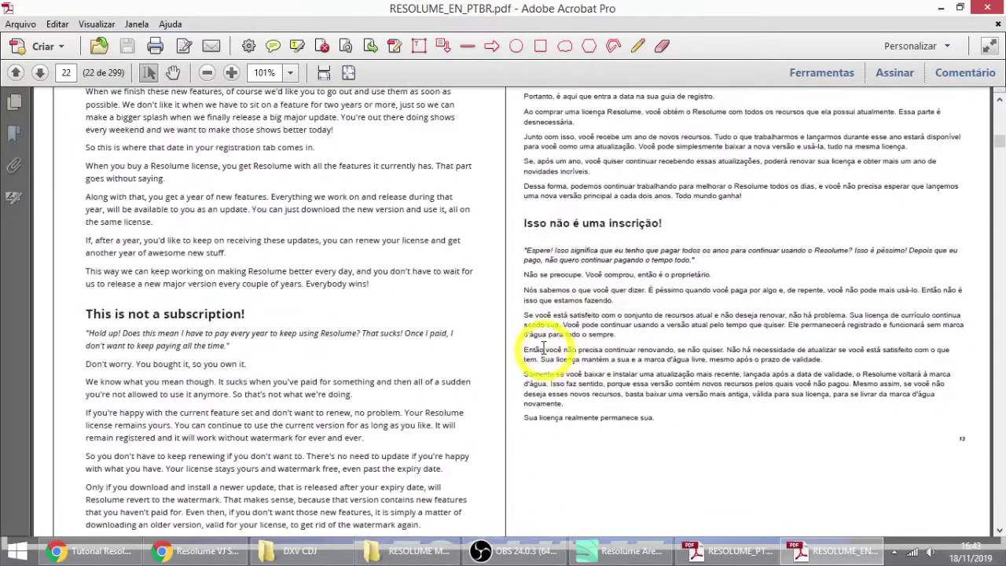
scroll(542, 346, "down", 15)
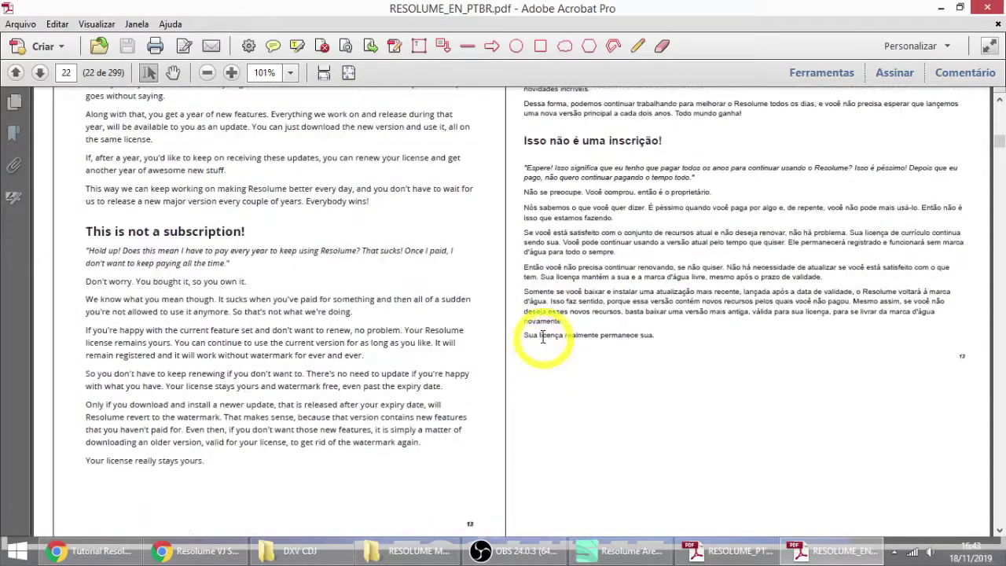
scroll(548, 339, "down", 1)
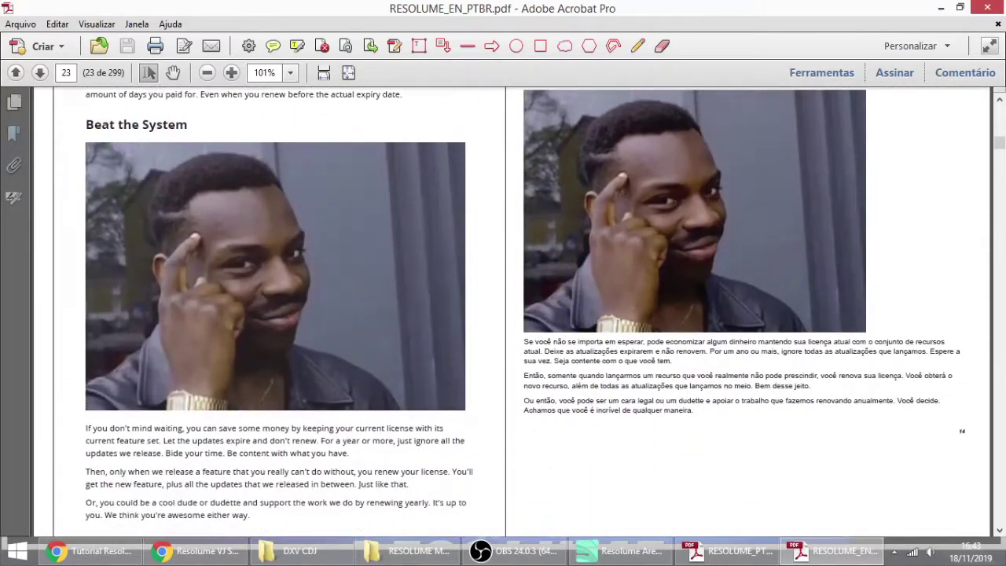
Step: Go to page 42 of the bilingual manual and highlight the "Alpha Blending" heading in both the English and Portuguese columns
left_click_drag(997, 148, 999, 175)
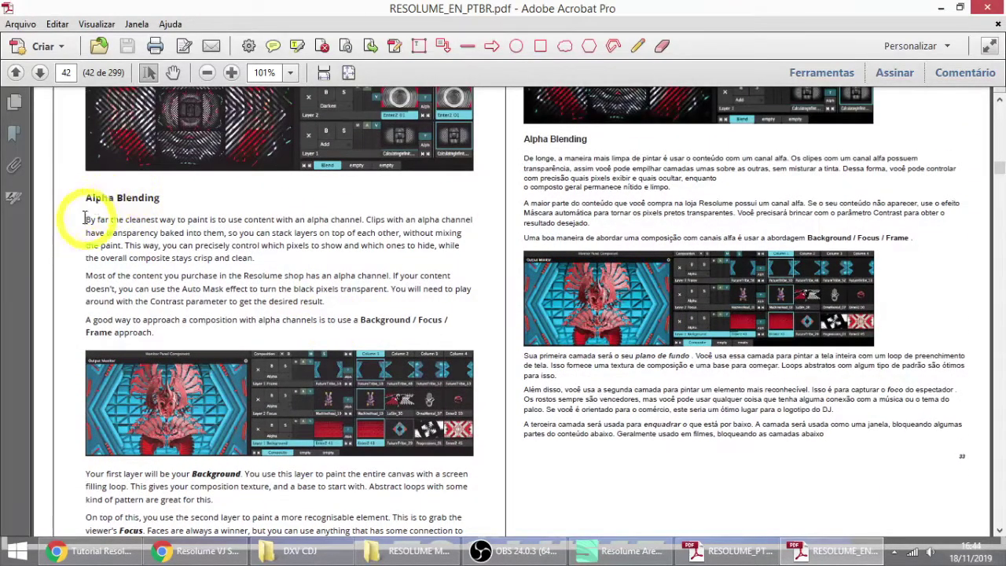
left_click_drag(83, 198, 180, 200)
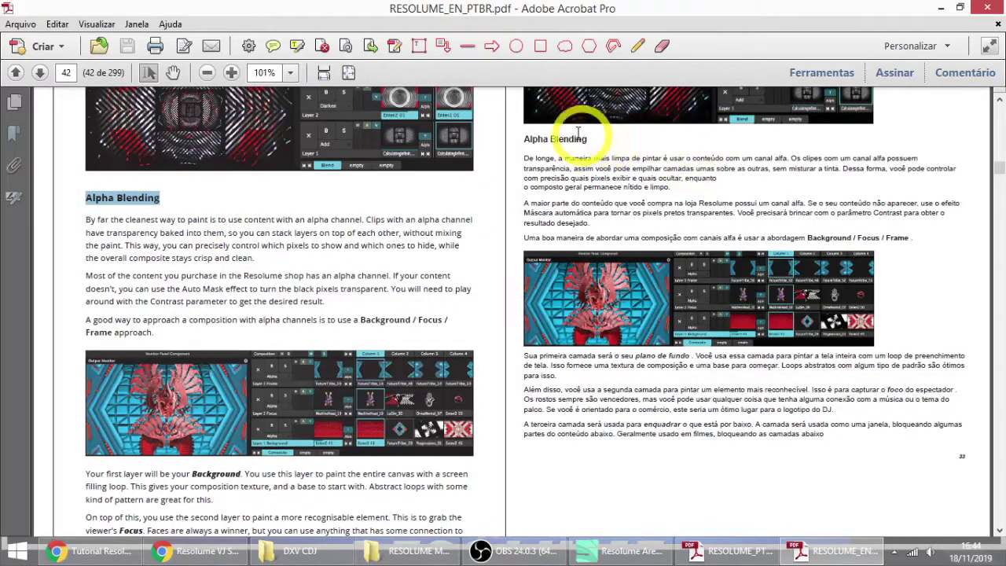
left_click_drag(526, 138, 579, 153)
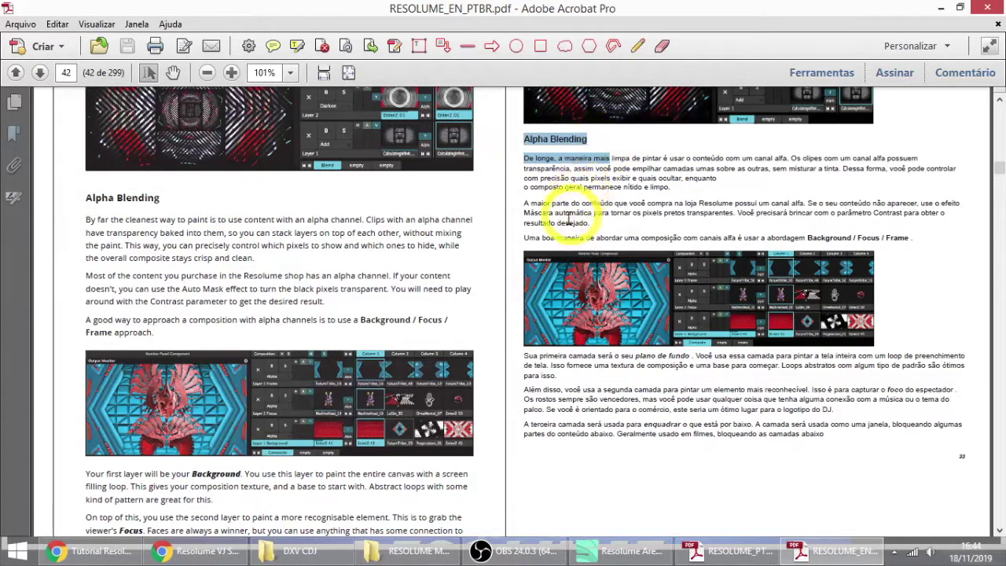
scroll(565, 204, "down", 10)
scroll(691, 322, "down", 2)
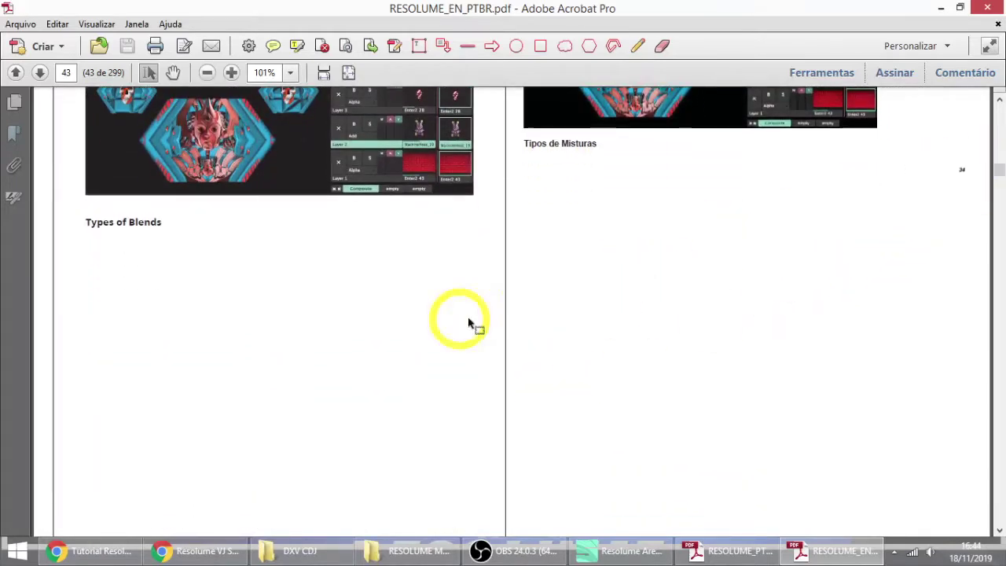
scroll(949, 225, "down", 5)
Step: Go to the Composition chapter on page 55 and compare its Settings section in both languages
left_click_drag(999, 174, 1000, 194)
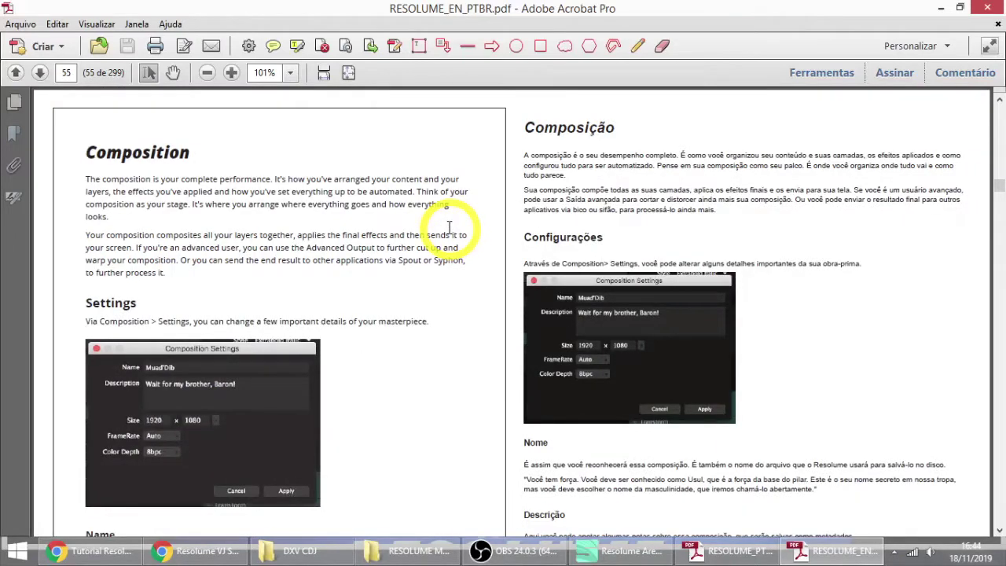
scroll(456, 263, "down", 2)
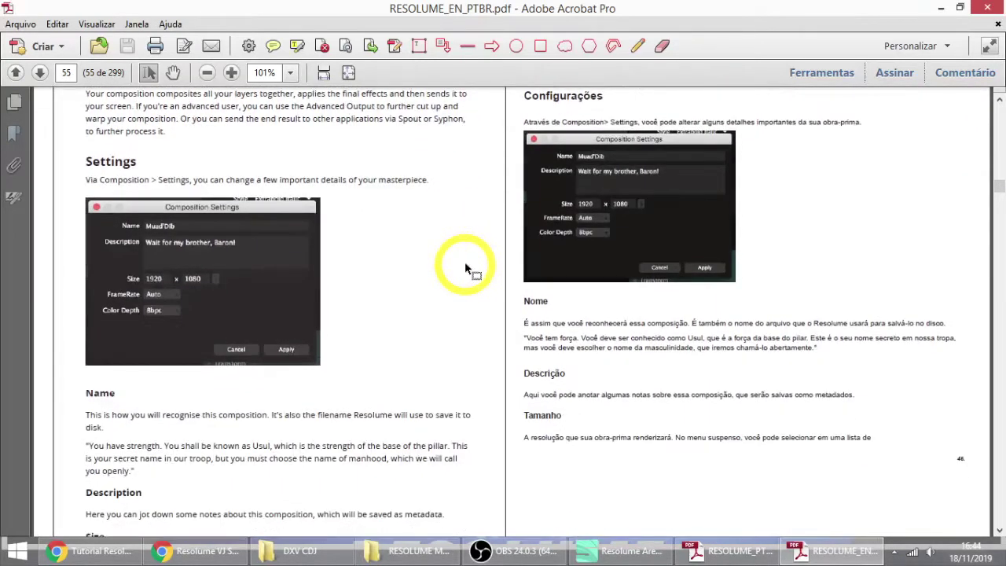
scroll(549, 242, "down", 1)
scroll(566, 267, "down", 1)
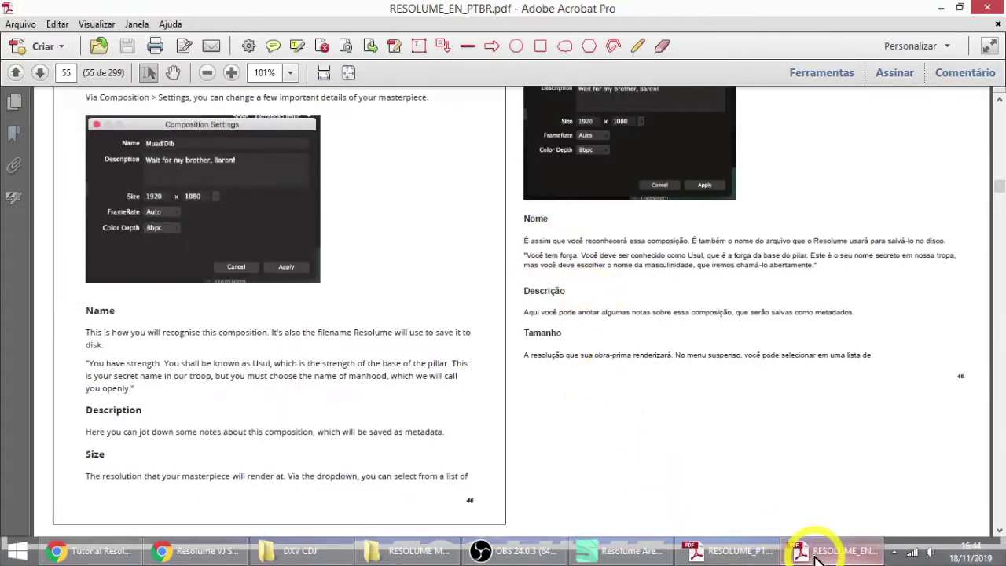
Step: Return to page 2 of the bilingual manual and read the automatic-translation notice with the alternative version's link
left_click_drag(1000, 193, 1000, 114)
scroll(399, 291, "down", 10)
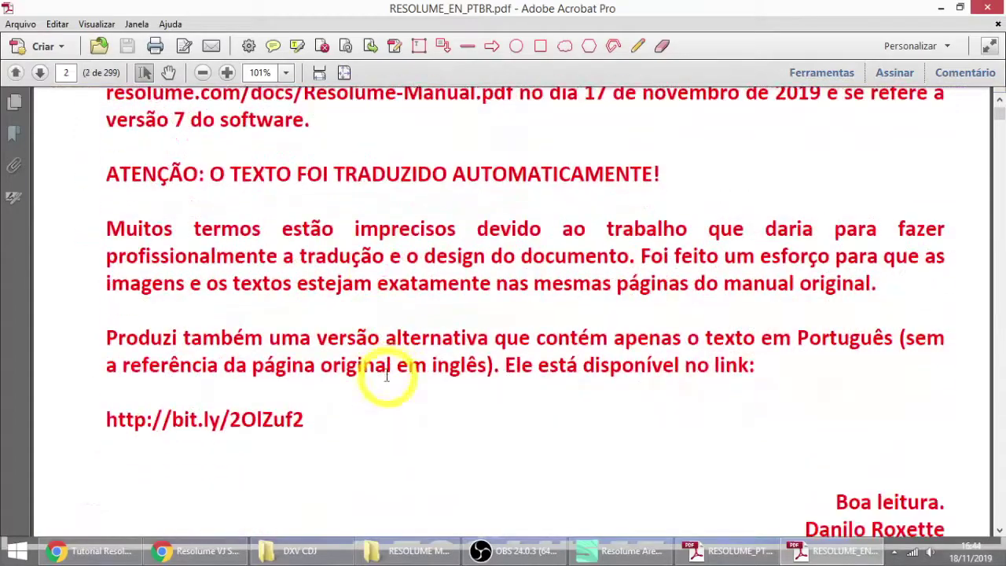
scroll(386, 376, "down", 1)
Step: Check the Tutorial Resolume Arena presentation slide, and open the Download page of the Resolume website in Chrome
left_click(101, 554)
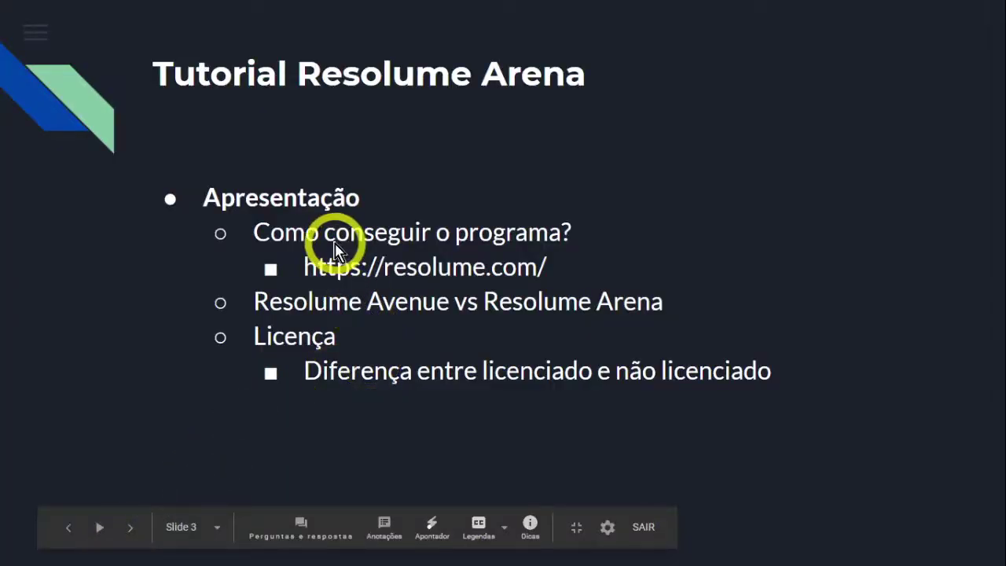
key("alt+Tab")
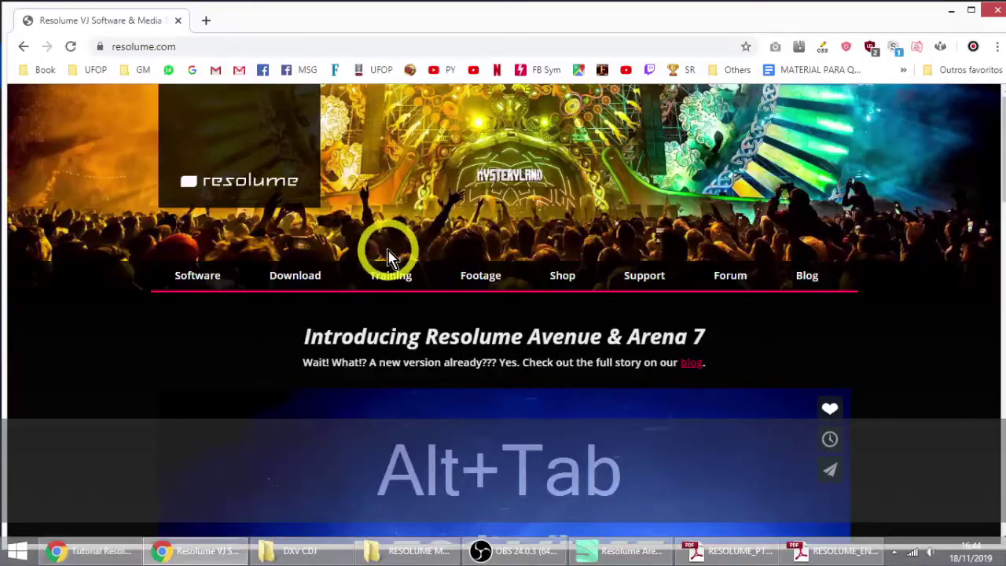
left_click(297, 279)
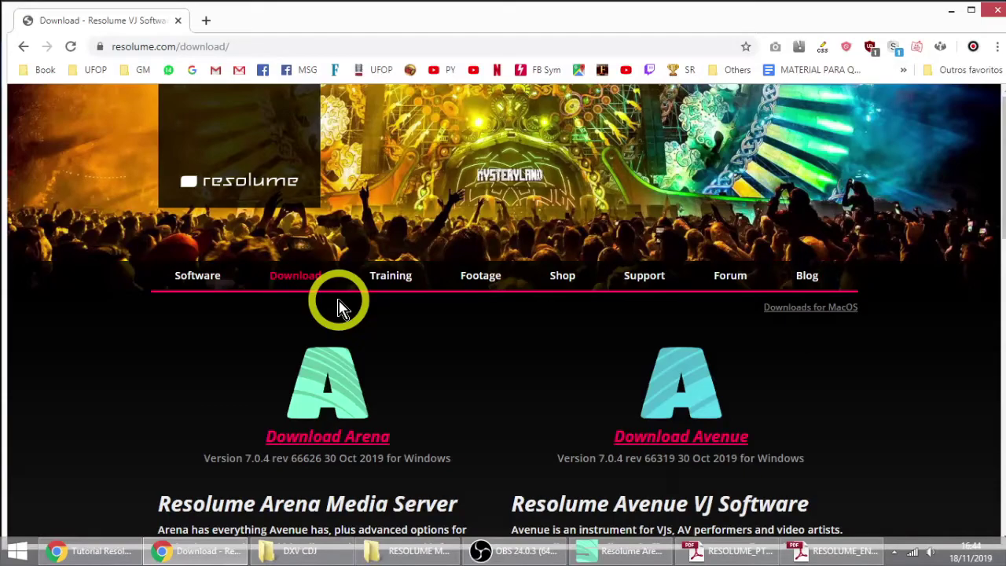
Step: Examine the Arena, Avenue and Alley download options and descriptions on the Download page
scroll(437, 325, "down", 12)
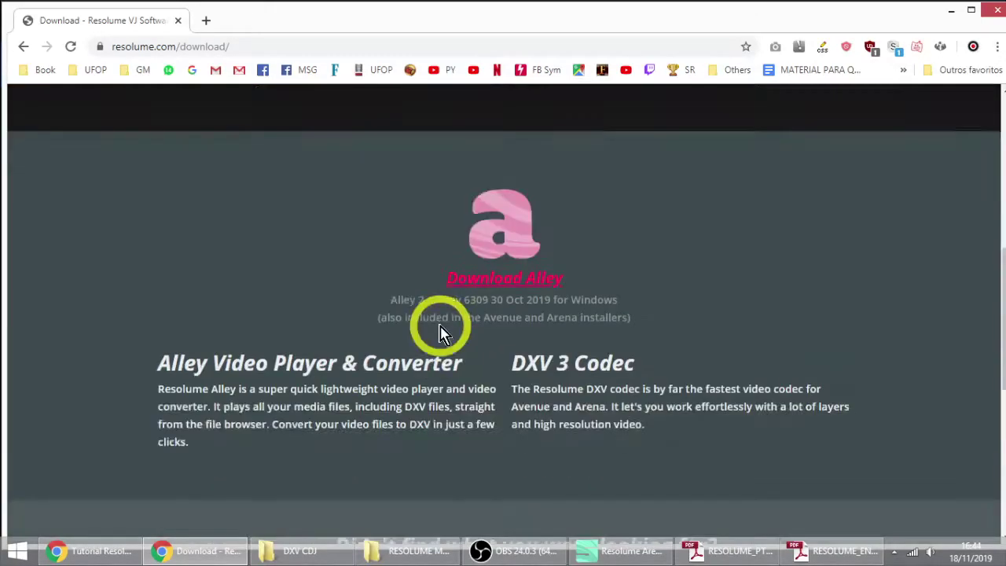
scroll(440, 332, "up", 10)
scroll(461, 317, "down", 3)
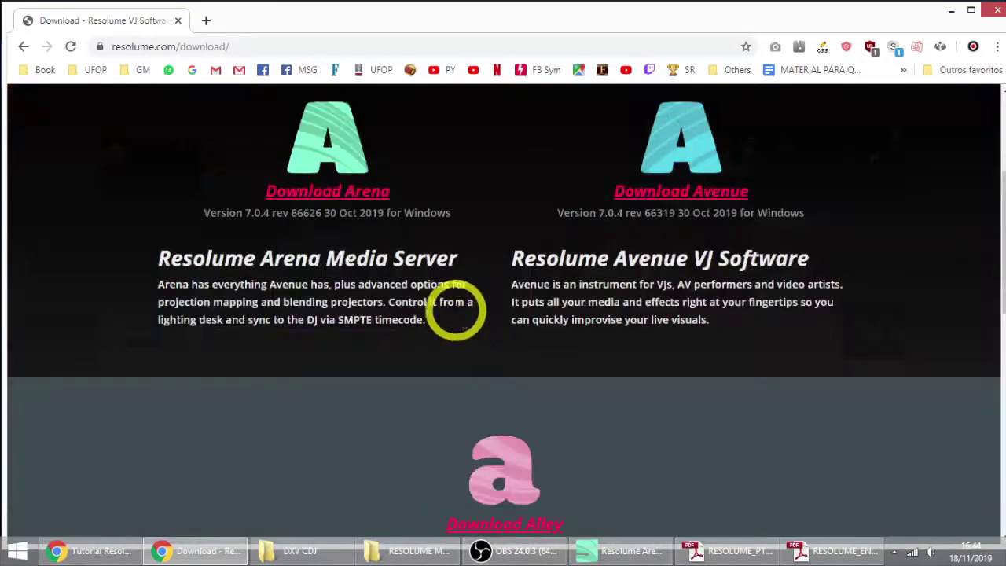
scroll(460, 303, "up", 2)
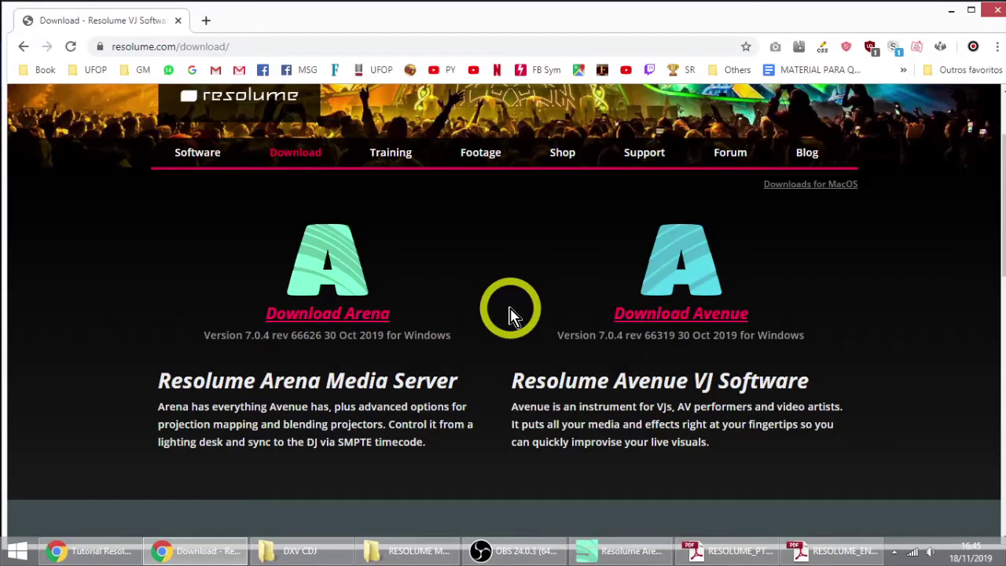
scroll(510, 314, "up", 2)
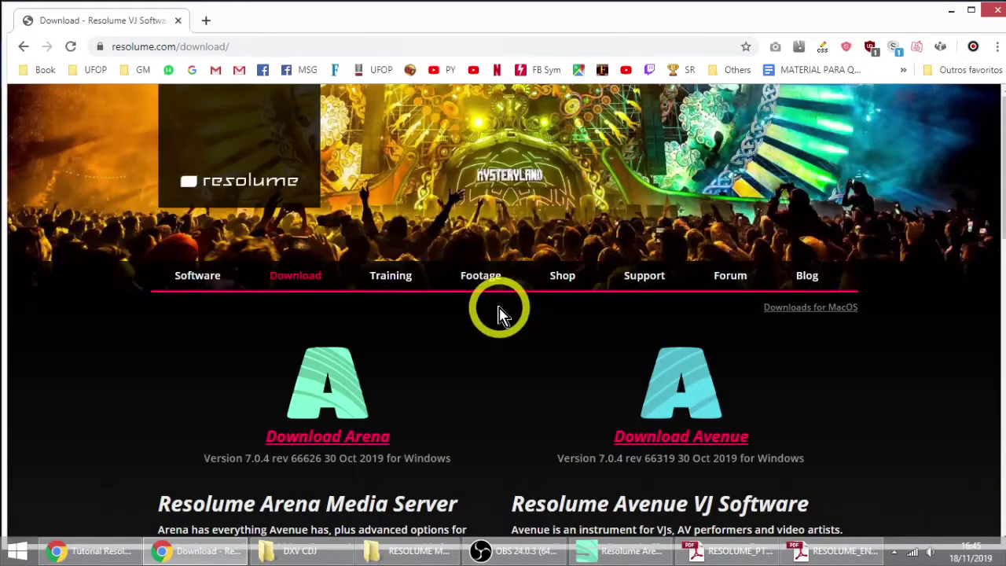
scroll(444, 332, "down", 5)
scroll(444, 332, "up", 5)
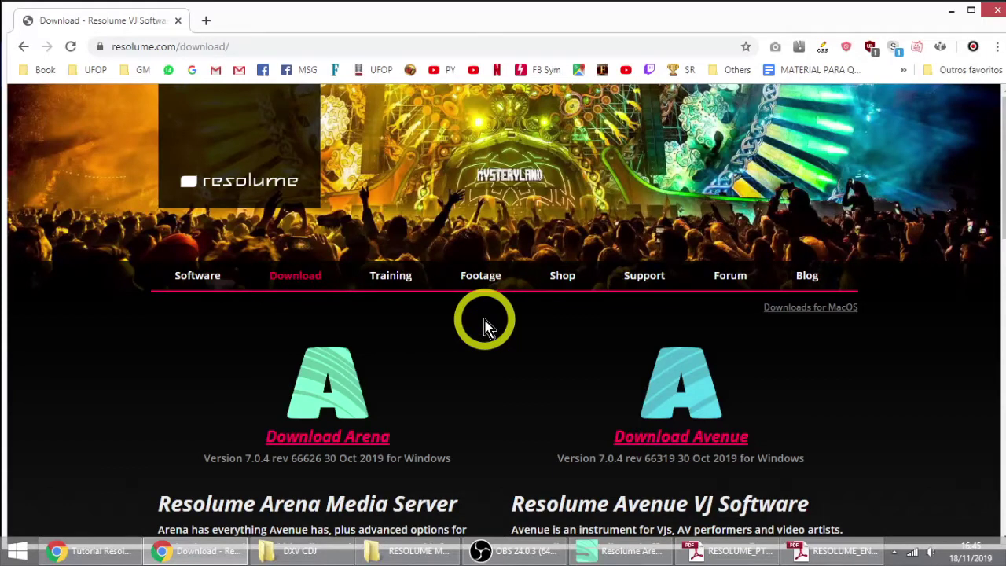
scroll(485, 324, "down", 2)
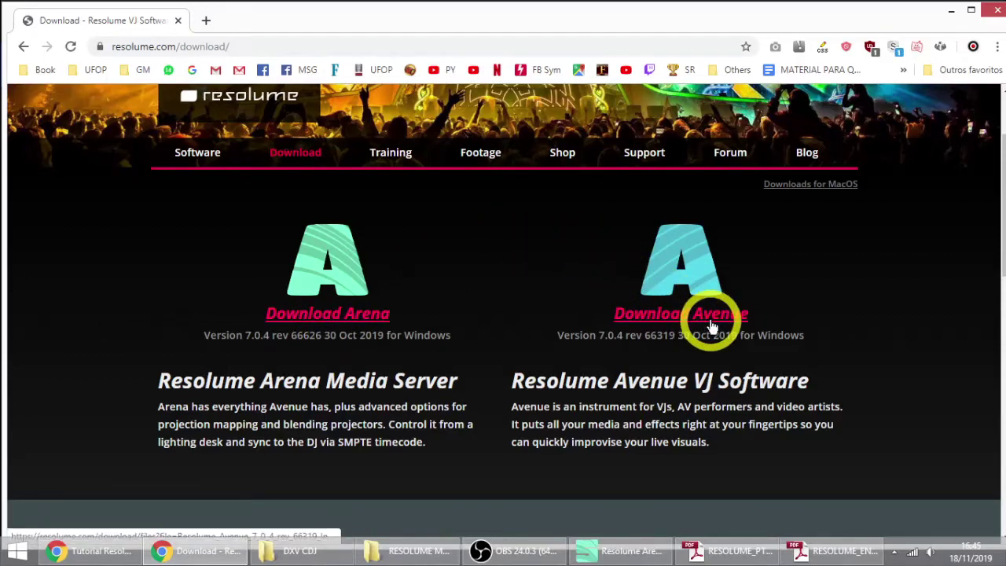
Step: Review the presentation slide's Avenue vs Arena topic, and highlight "VJ Software" in the Avenue heading on the Download page
left_click(94, 550)
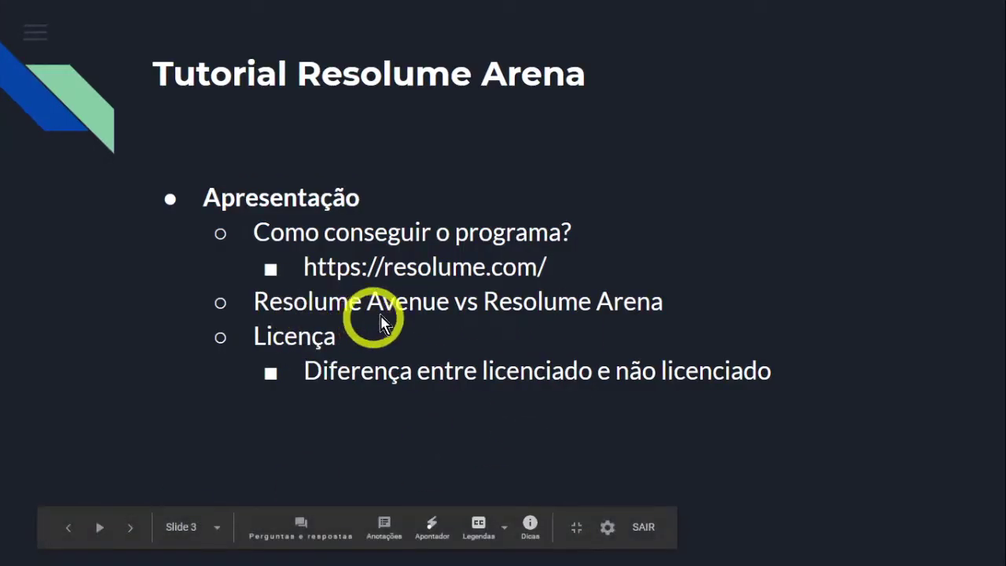
key("alt+Tab")
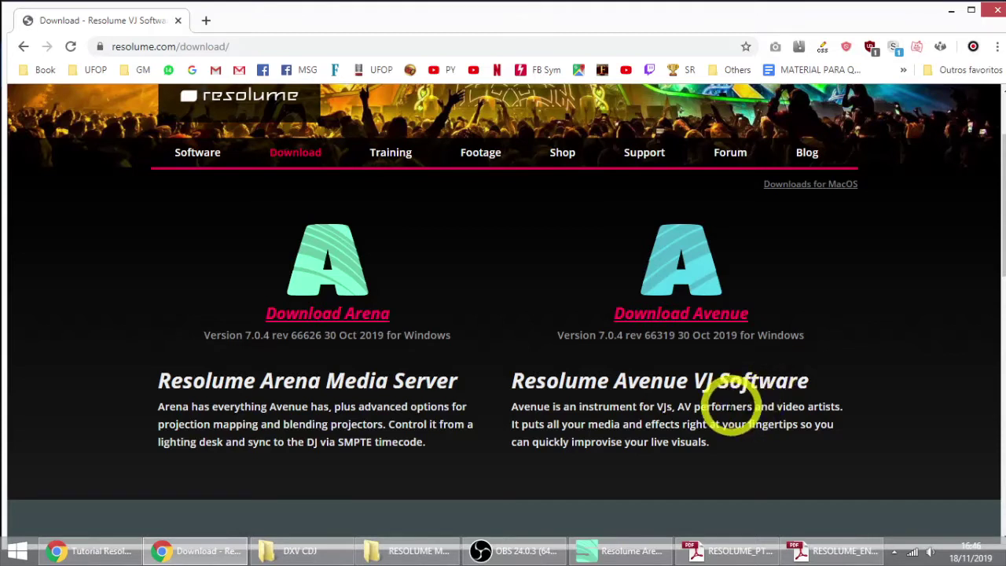
mouse_move(696, 383)
left_mouse_down()
mouse_move(813, 391)
mouse_move(694, 383)
left_mouse_up()
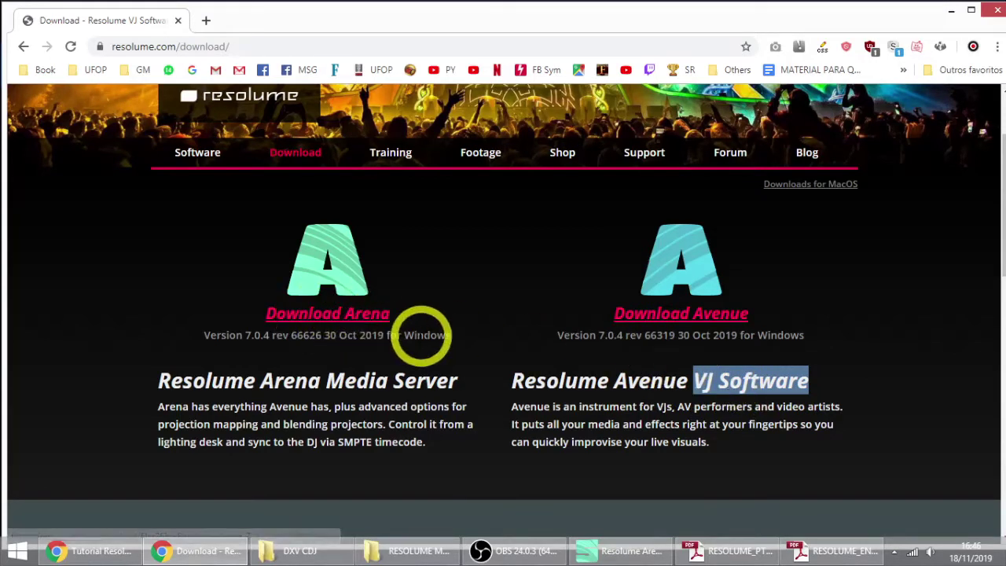
Step: Open the Resolume website's Shop page and view the Arena 7 and Avenue 7 license prices
left_click(561, 152)
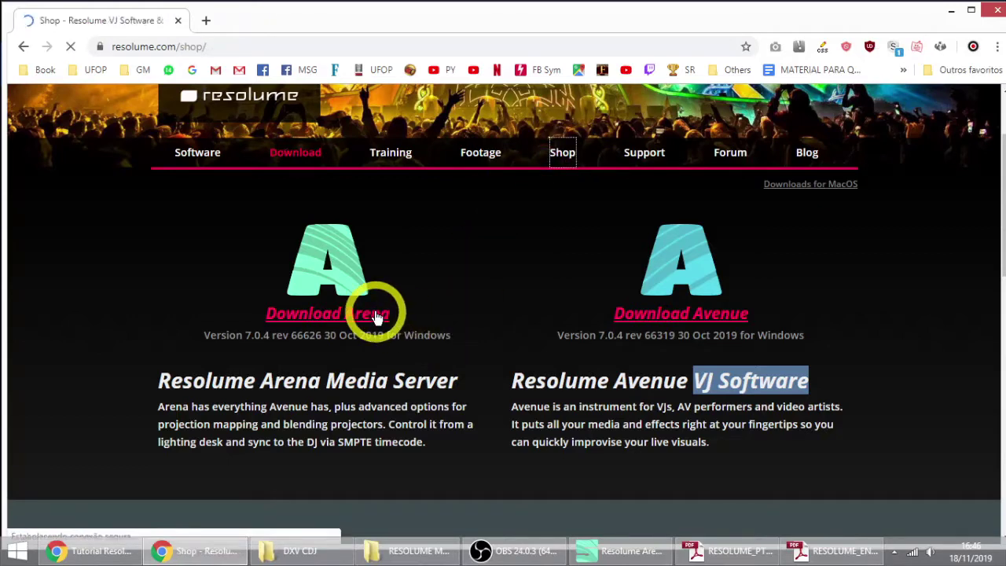
scroll(402, 294, "down", 3)
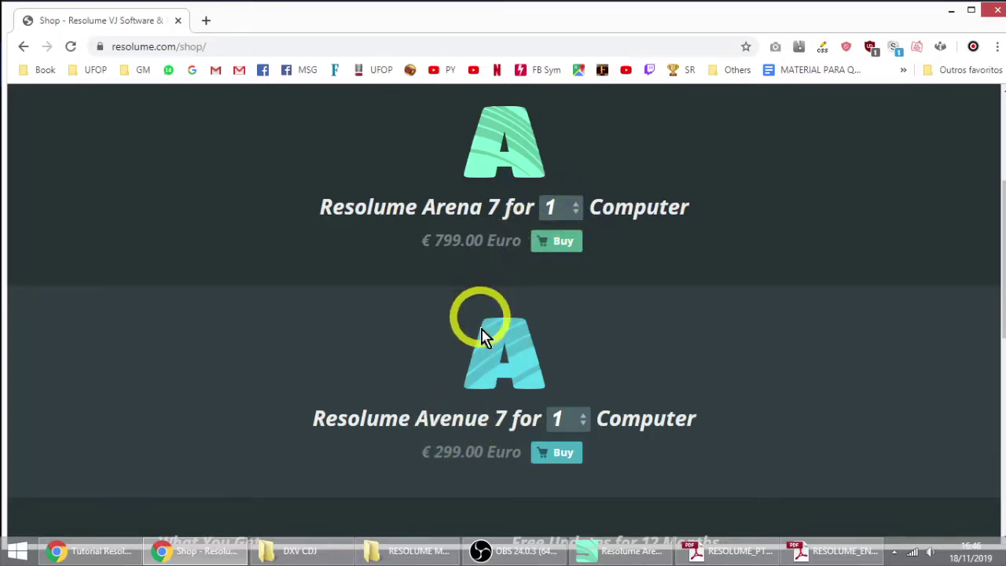
Step: Return to the Resolume website's Download page, and review the presentation slide about the interface overview
scroll(479, 360, "up", 3)
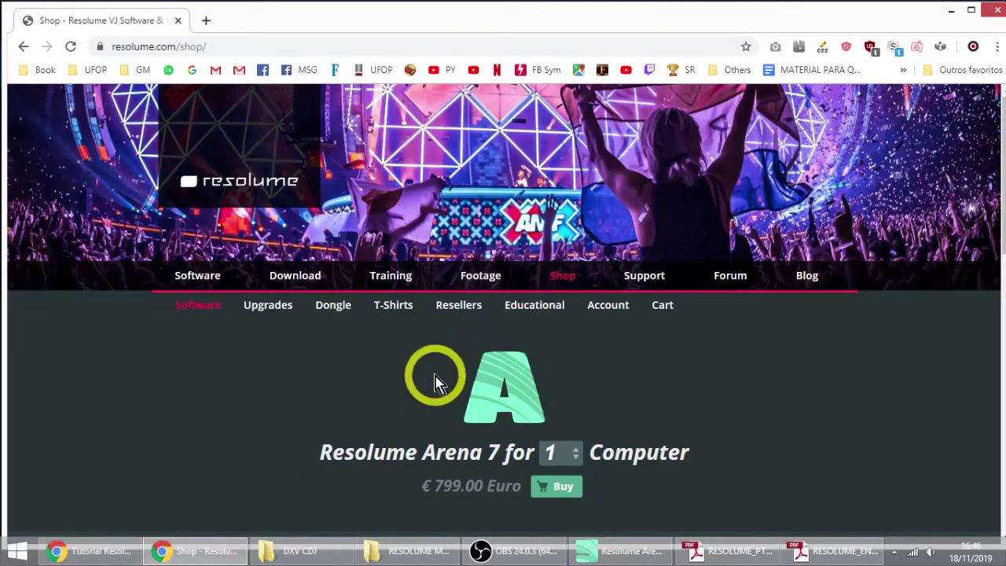
left_click(296, 277)
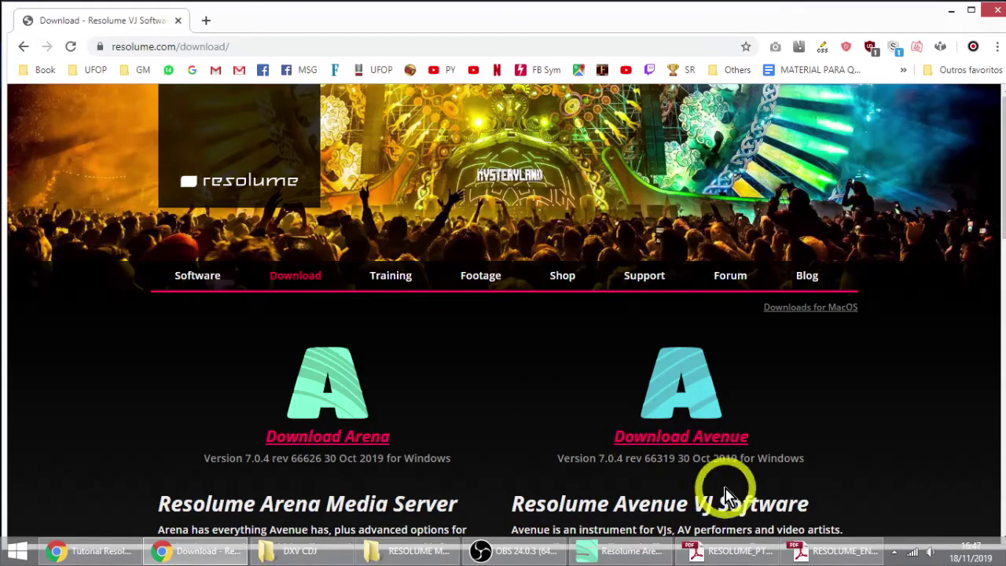
left_click(101, 556)
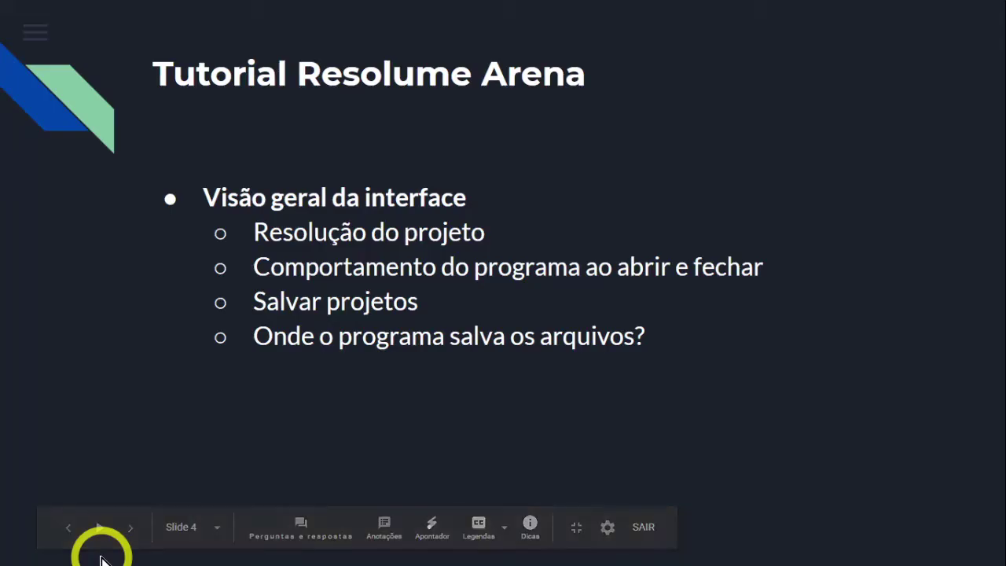
Step: Switch to Resolume Arena and select the empty clip slot of layer 3 in Column 7
key("alt+Tab")
left_click(642, 552)
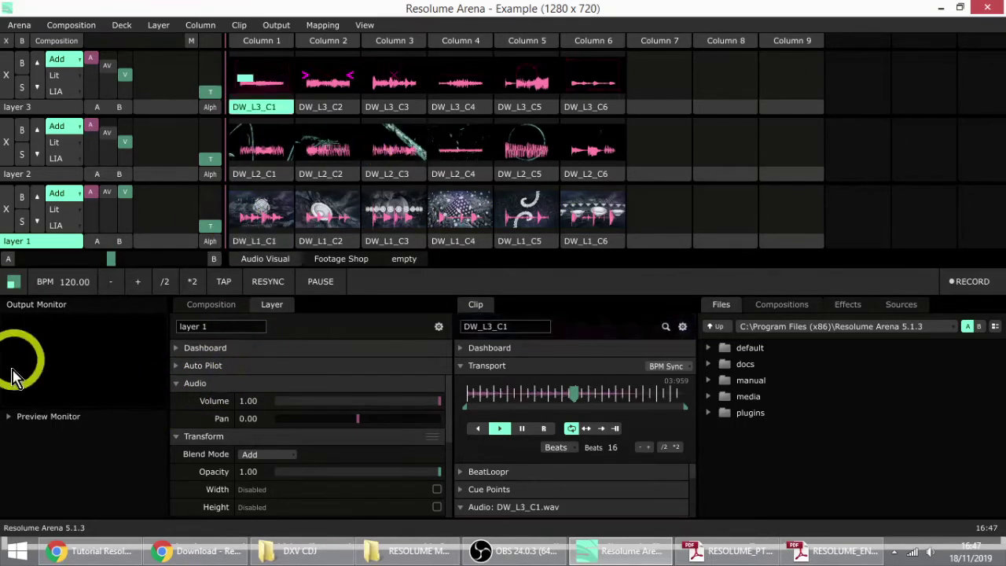
left_click(658, 84)
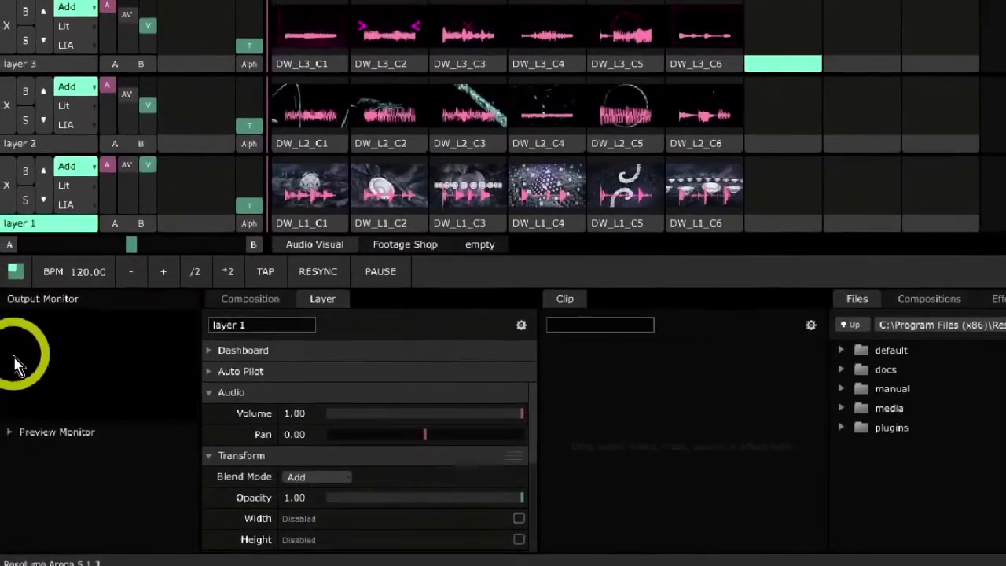
Step: Expand the Preview Monitor and preview layer 3's DW_L3_C1 clip in it
left_click(8, 419)
left_click(9, 419)
left_click(9, 418)
left_click(10, 418)
left_click(9, 419)
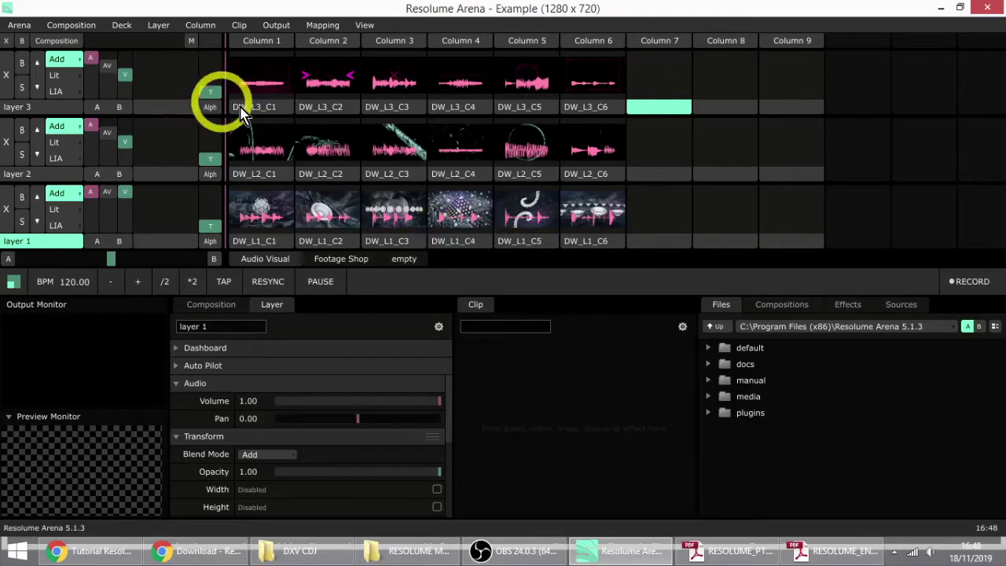
left_click(267, 106)
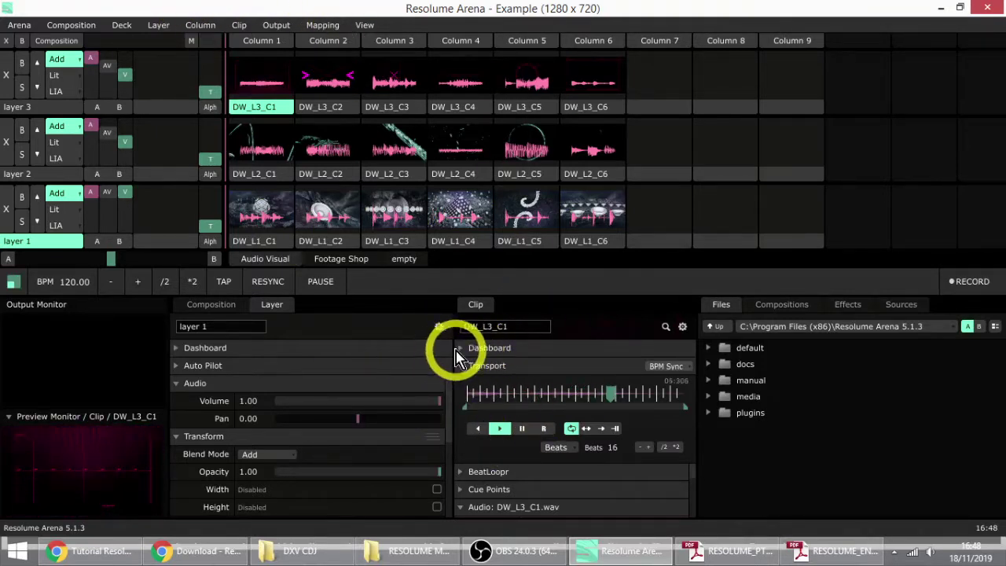
Step: Set the property panel layout to 3 Panels
left_click(364, 25)
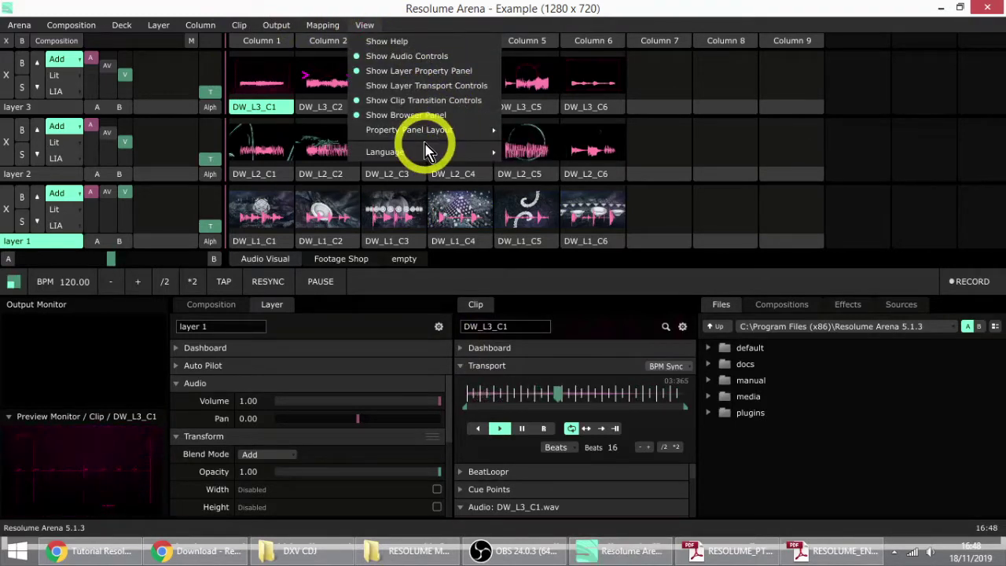
mouse_move(421, 130)
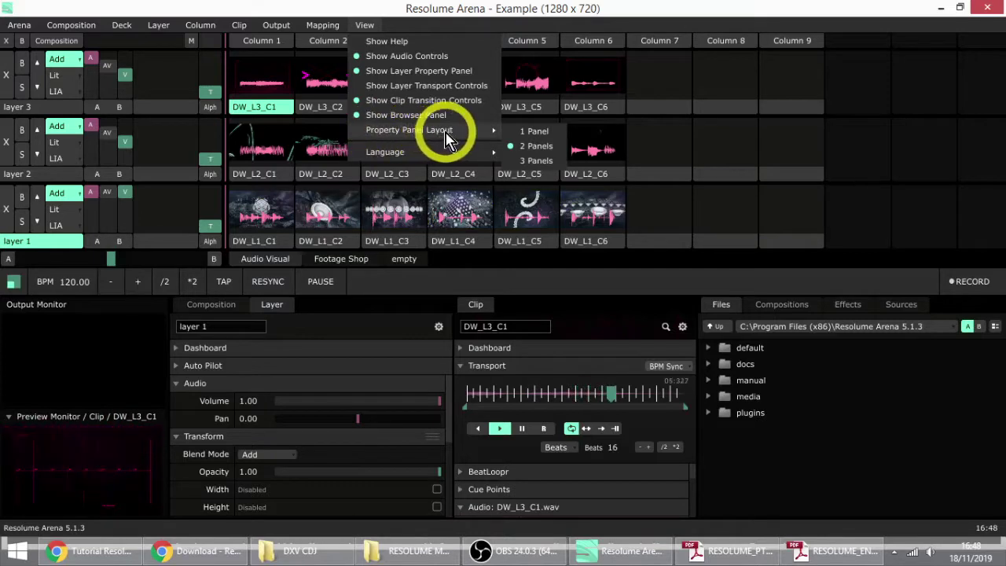
left_click(536, 163)
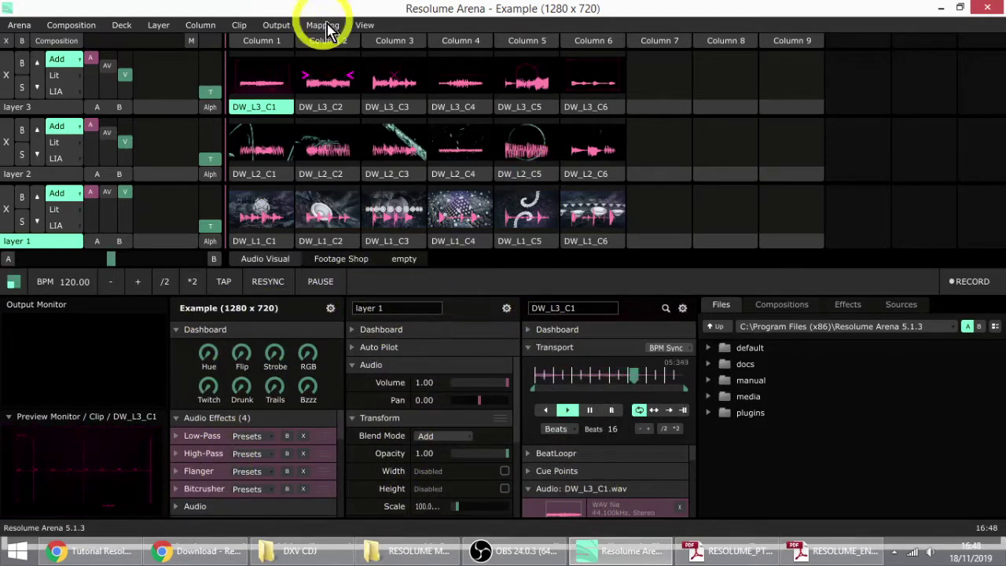
Step: Set the property panel layout to 1 Panel
left_click(366, 28)
mouse_move(446, 138)
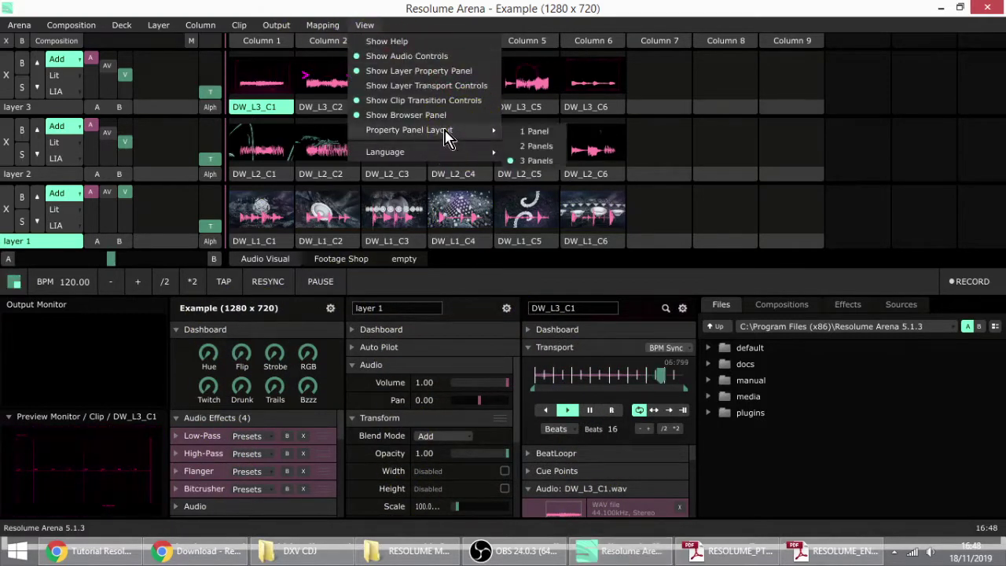
left_click(534, 135)
Step: View the Composition, Layer and Clip properties in turn, ending on the properties of layer 1
left_click(210, 304)
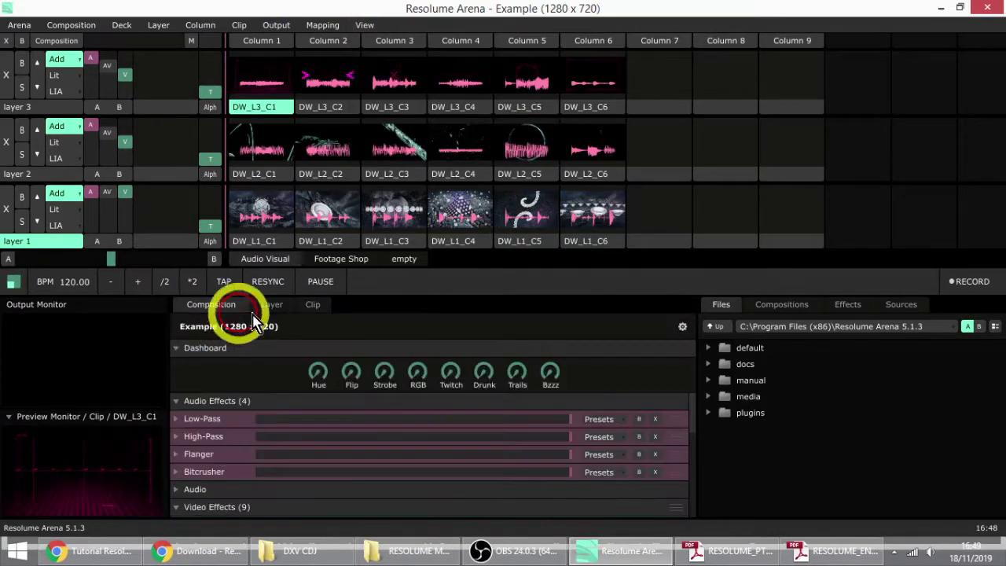
left_click(275, 304)
left_click(314, 304)
left_click(213, 304)
left_click(272, 304)
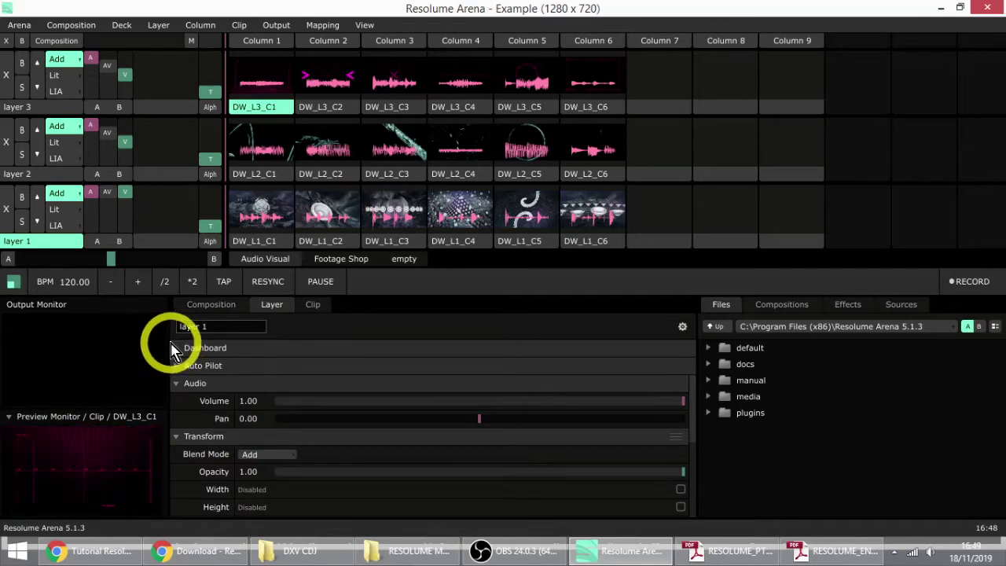
Step: Widen the monitor area and narrow the browser, and view the browser's Compositions, Effects and Sources lists
left_click_drag(169, 343, 616, 346)
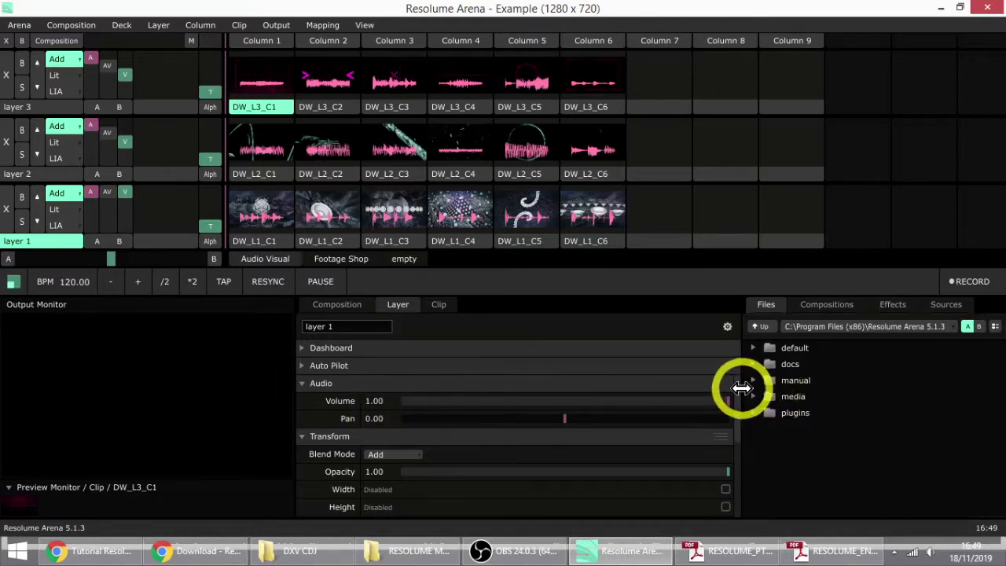
left_click_drag(742, 387, 903, 368)
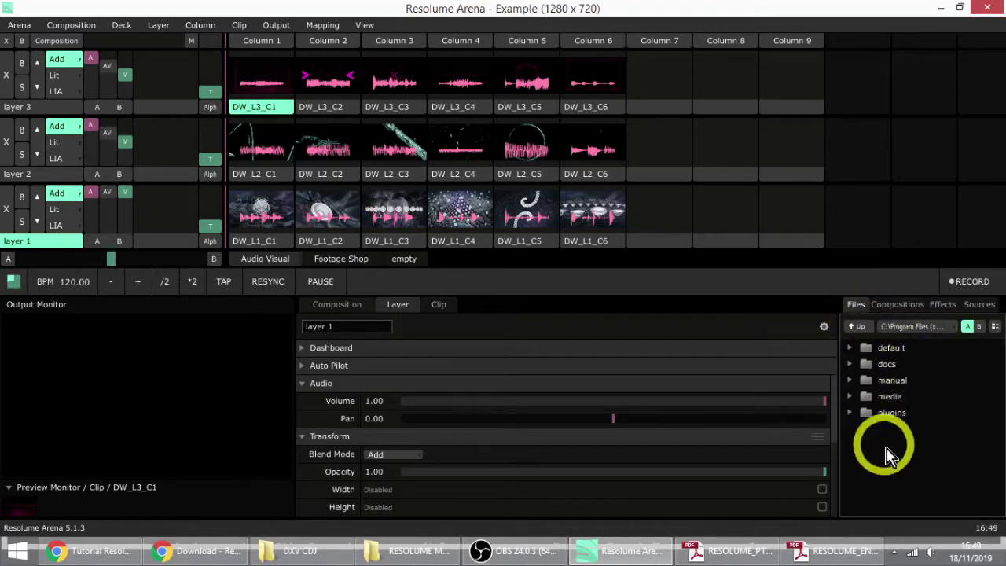
left_click(896, 304)
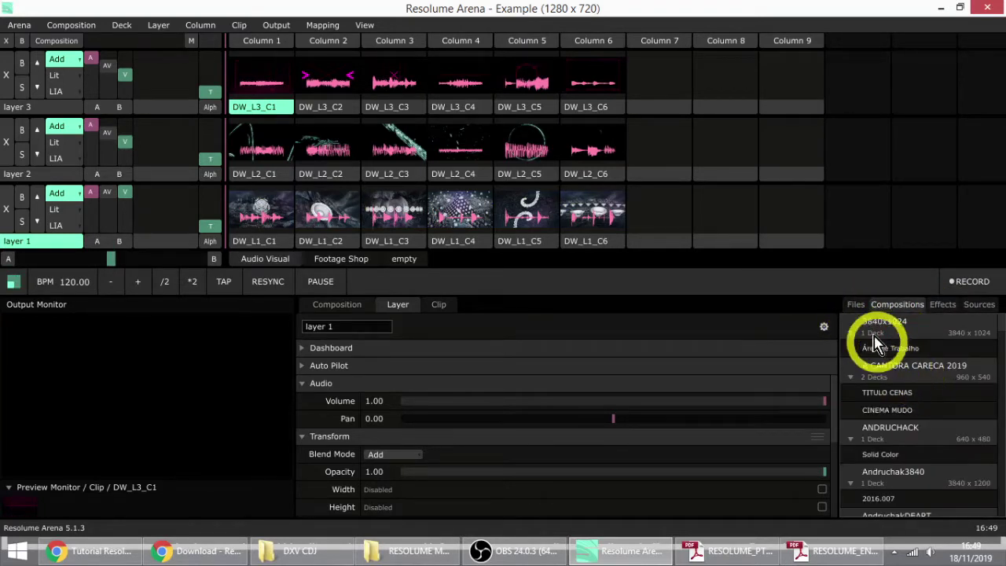
left_click(945, 306)
left_click(979, 306)
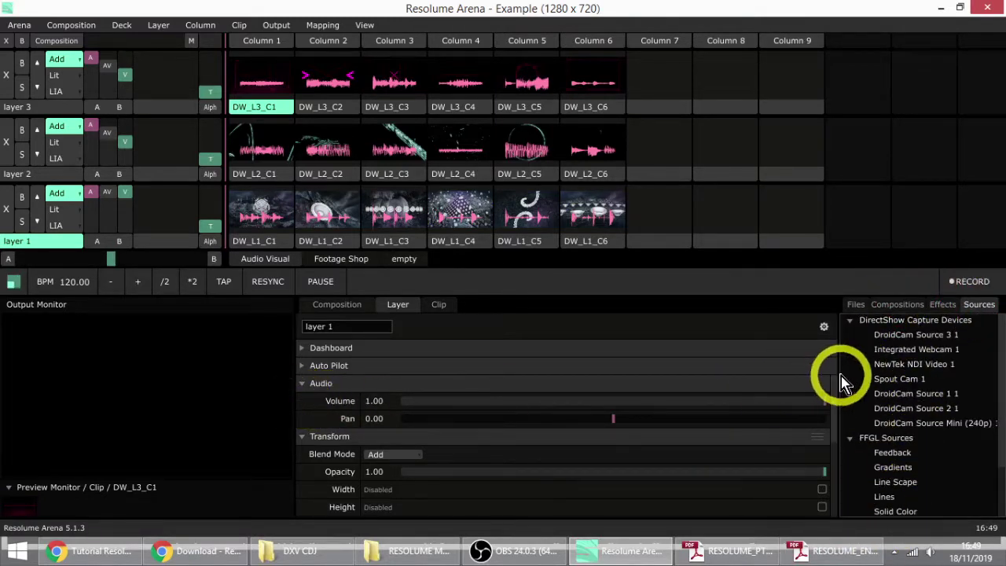
Step: Widen the Output Monitor area a little further, and collapse and re-expand the Preview Monitor
left_click_drag(837, 376, 920, 386)
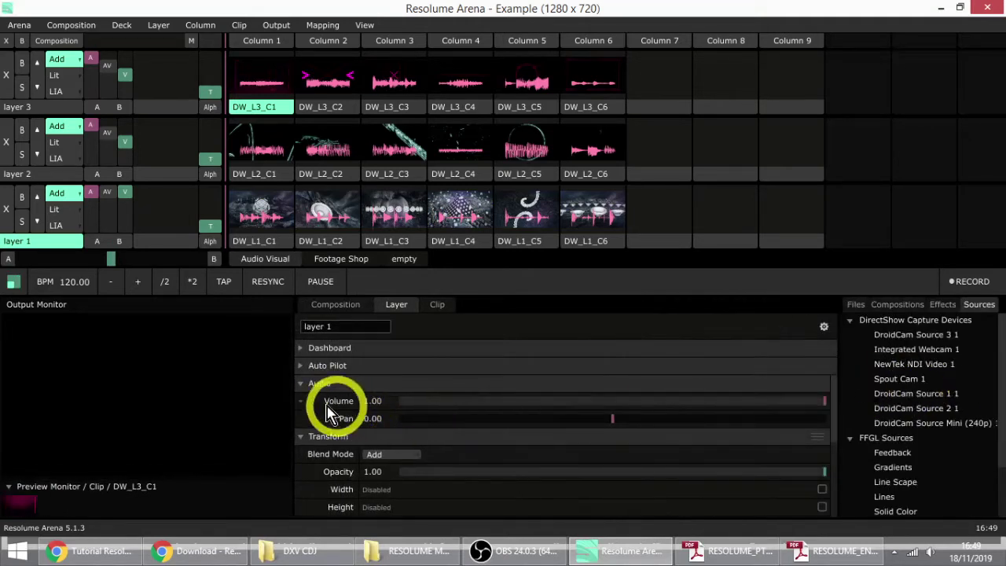
left_click_drag(292, 392, 757, 395)
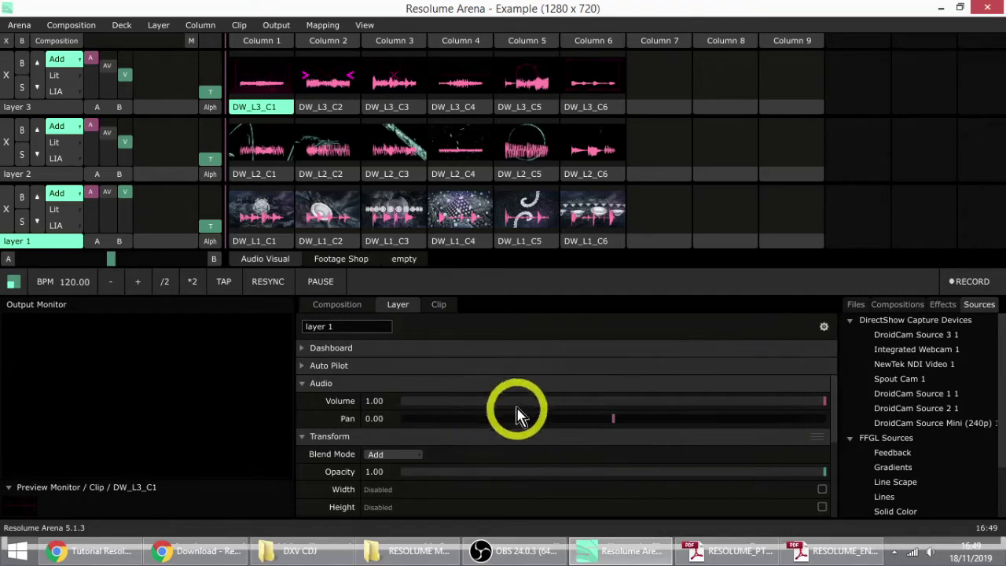
scroll(459, 410, "down", 2)
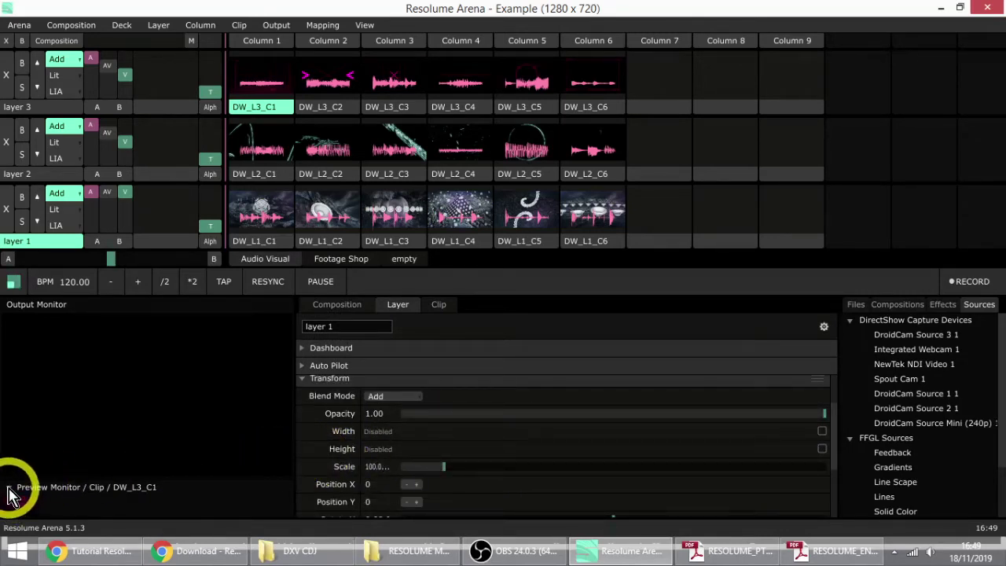
left_click_drag(292, 399, 267, 454)
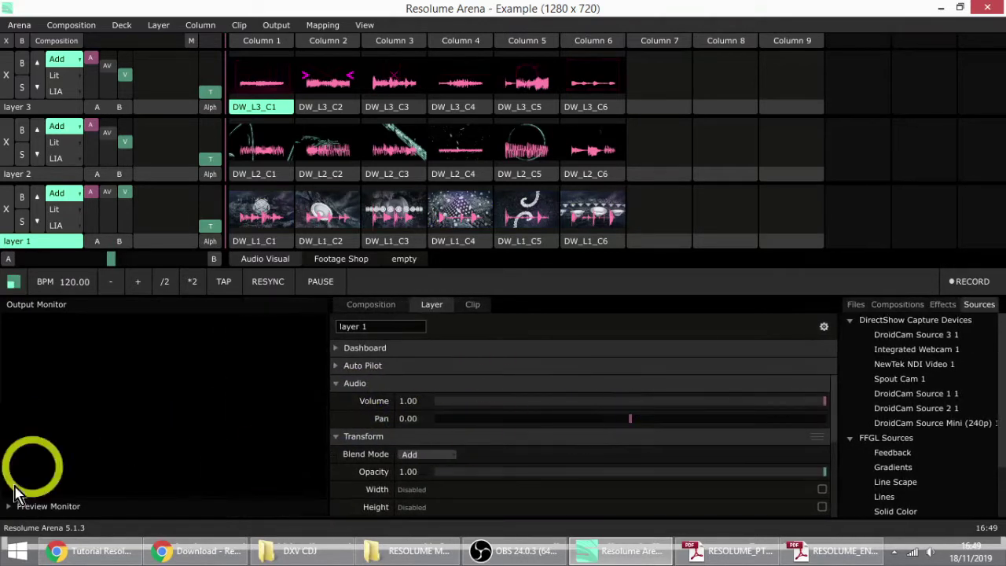
left_click(11, 509)
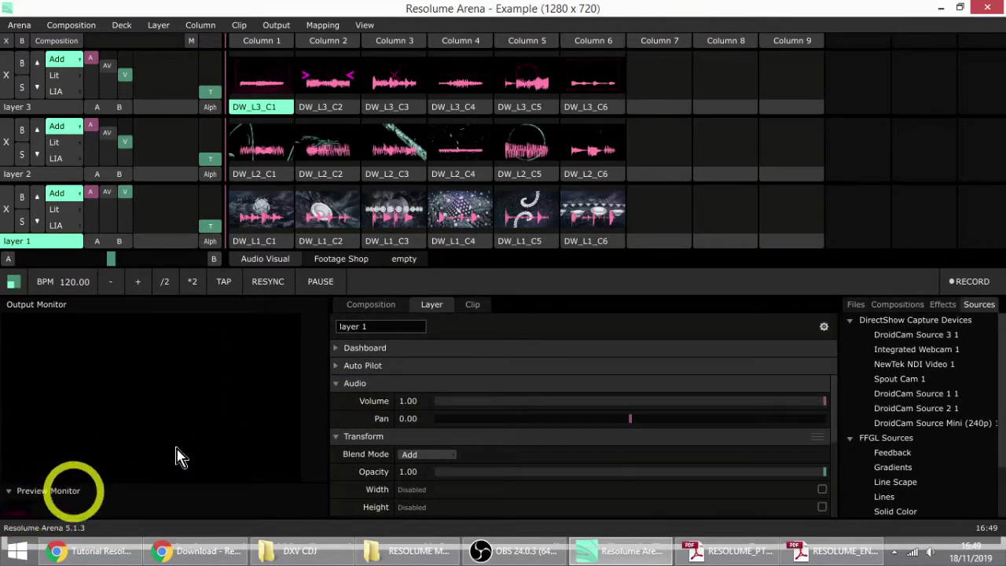
Step: Examine the Arena and Composition commands, including Preferences, New, Open, Save, Beat Snap, Clip Target and Clip Triggerstyle
left_click(17, 26)
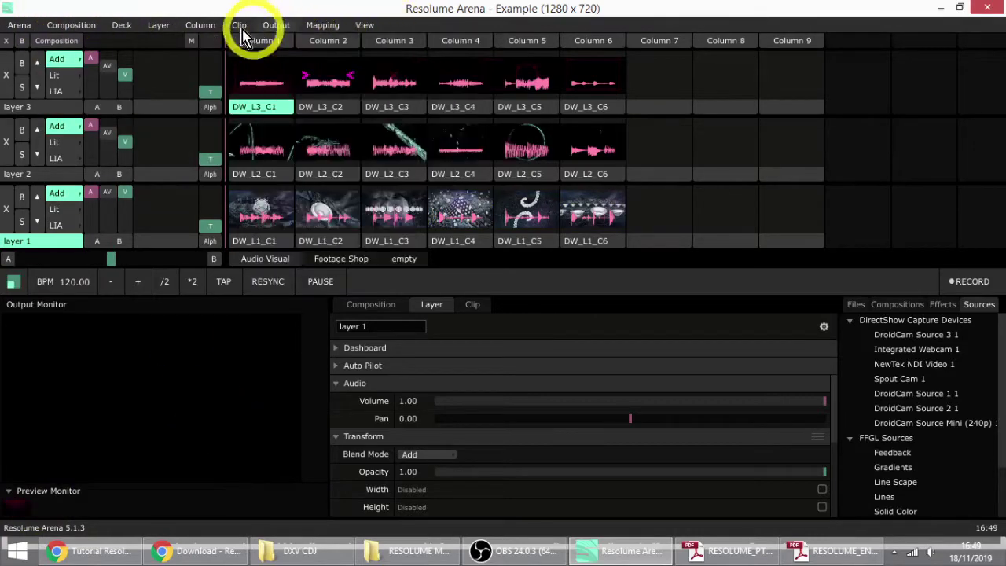
left_click(18, 31)
left_click(18, 32)
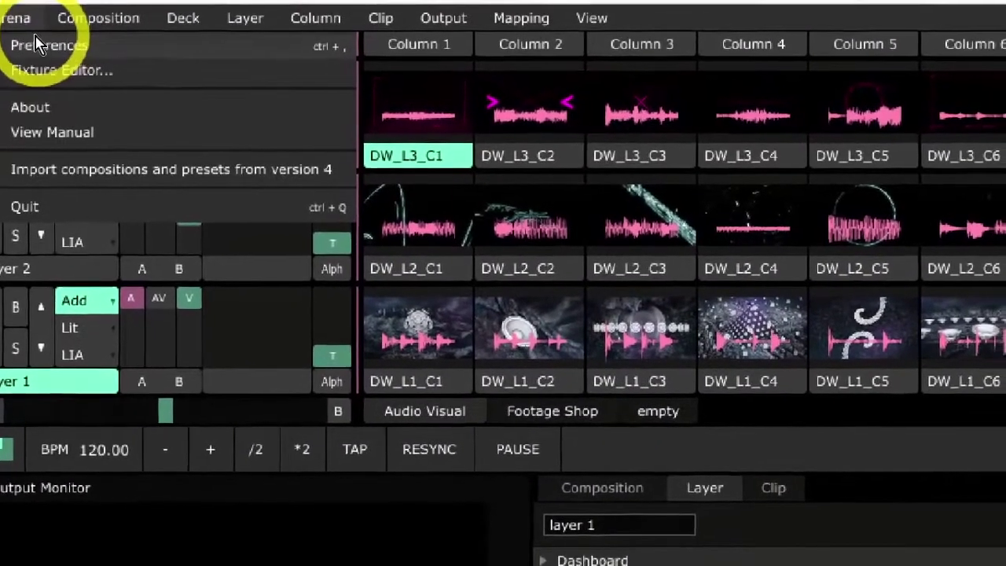
mouse_move(66, 30)
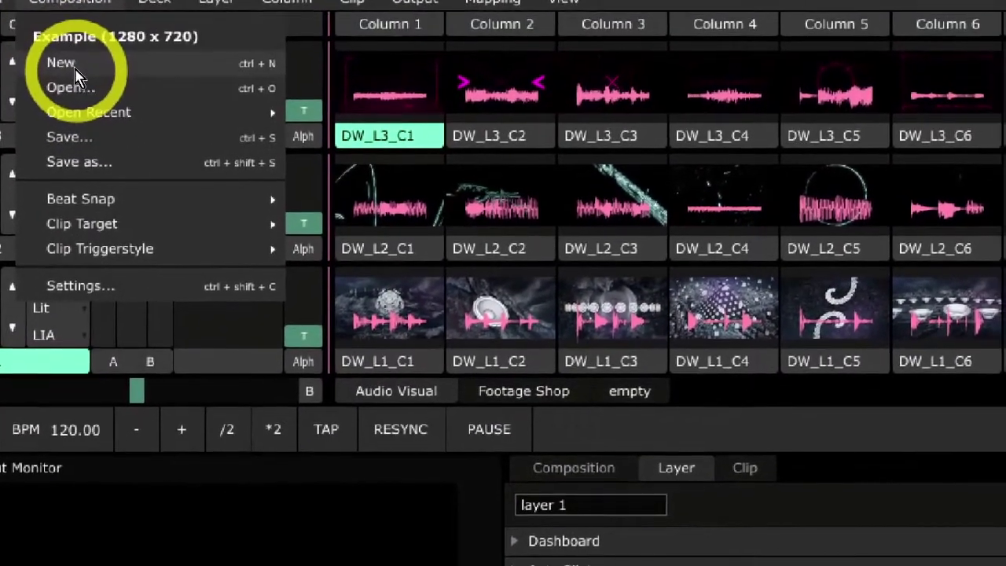
mouse_move(82, 112)
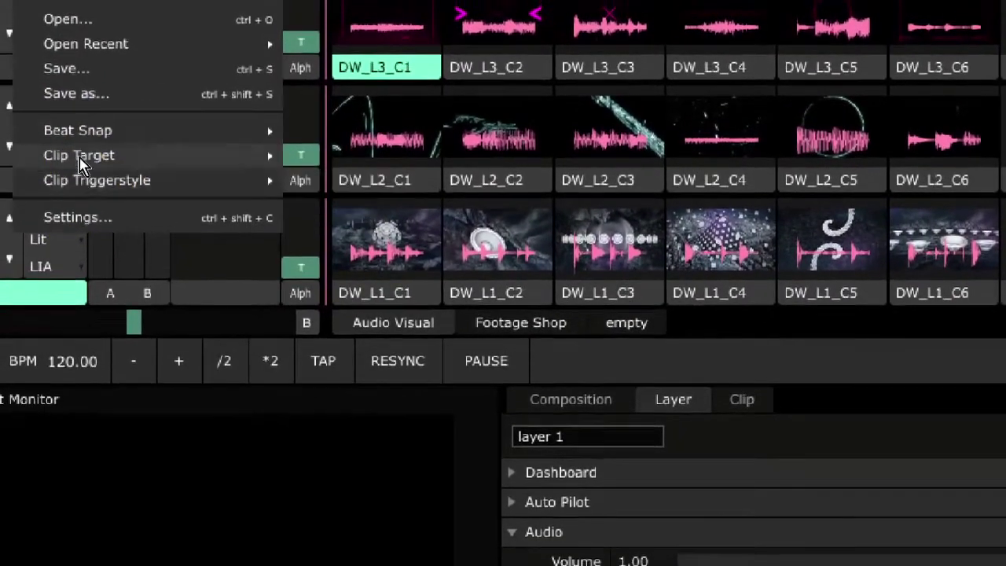
mouse_move(78, 151)
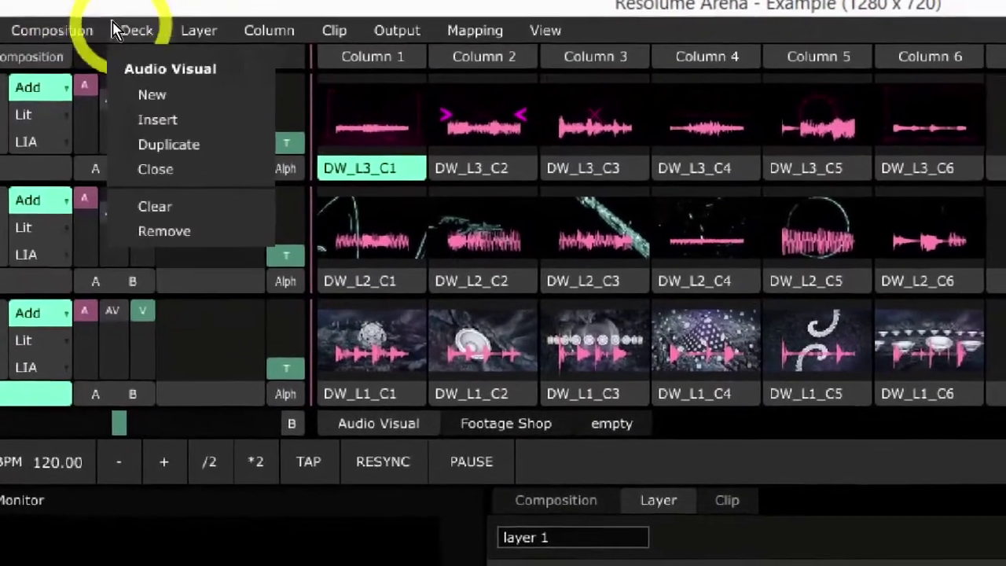
Step: Review the Deck commands, and switch from the Audio Visual deck to the Footage Shop deck
left_click(123, 31)
left_click(124, 32)
left_click(125, 32)
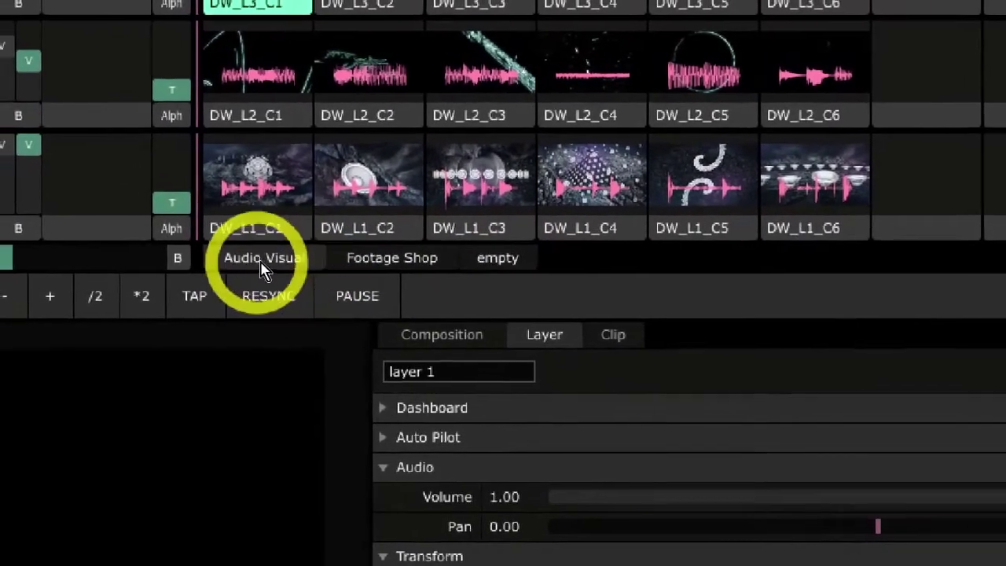
left_click(249, 267)
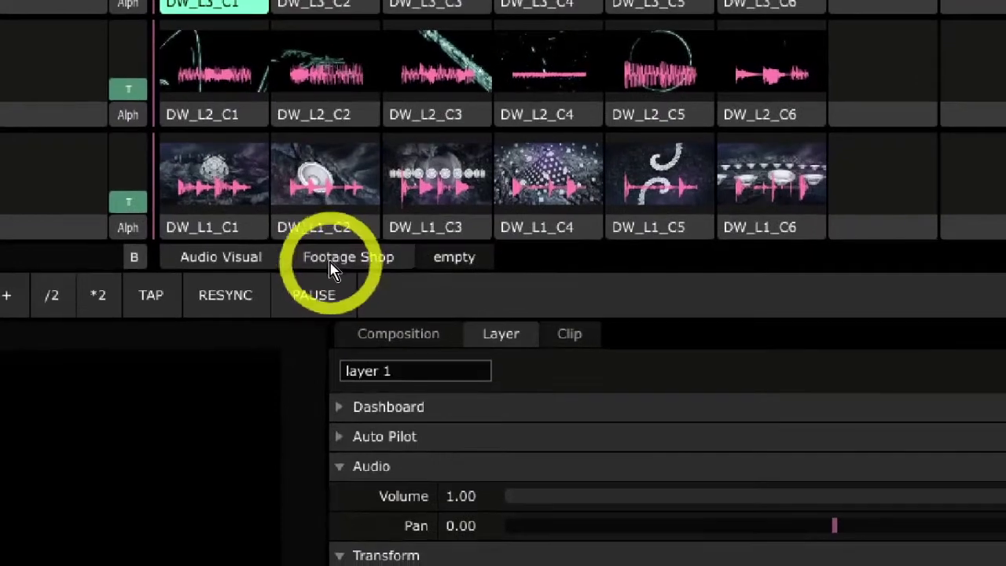
left_click(330, 259)
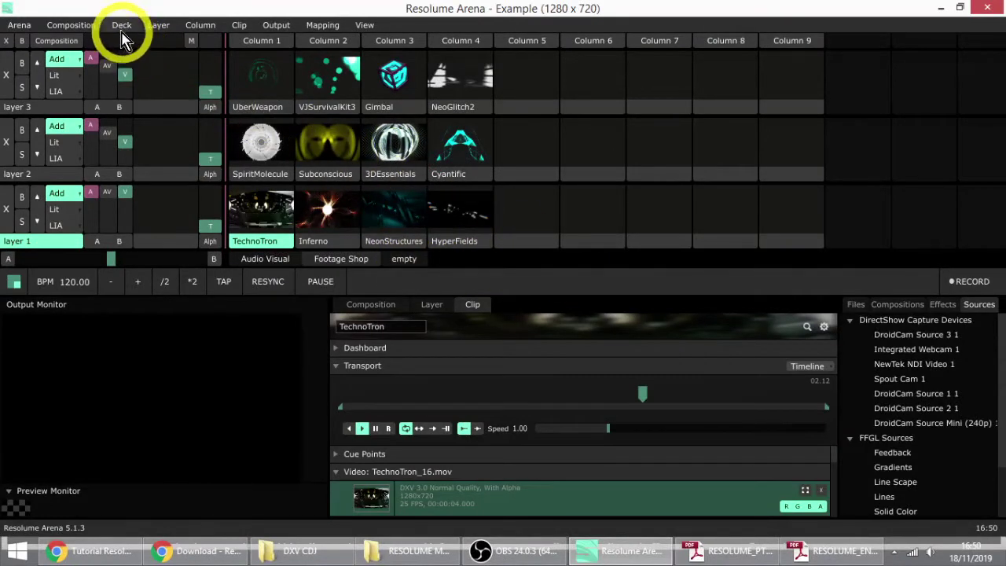
Step: Review the Layer commands, and select layer 2 followed by layer 3
left_click(162, 30)
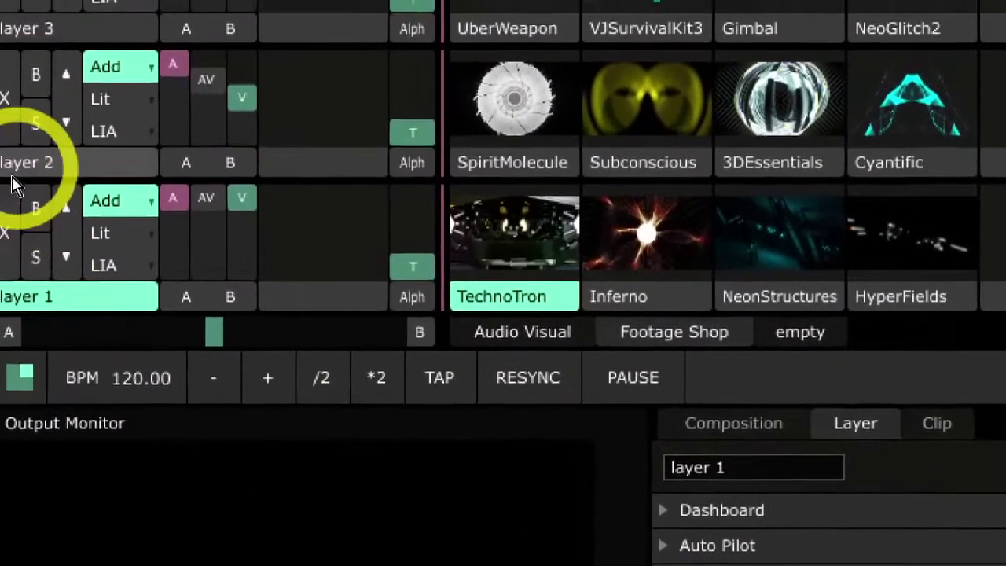
left_click(11, 173)
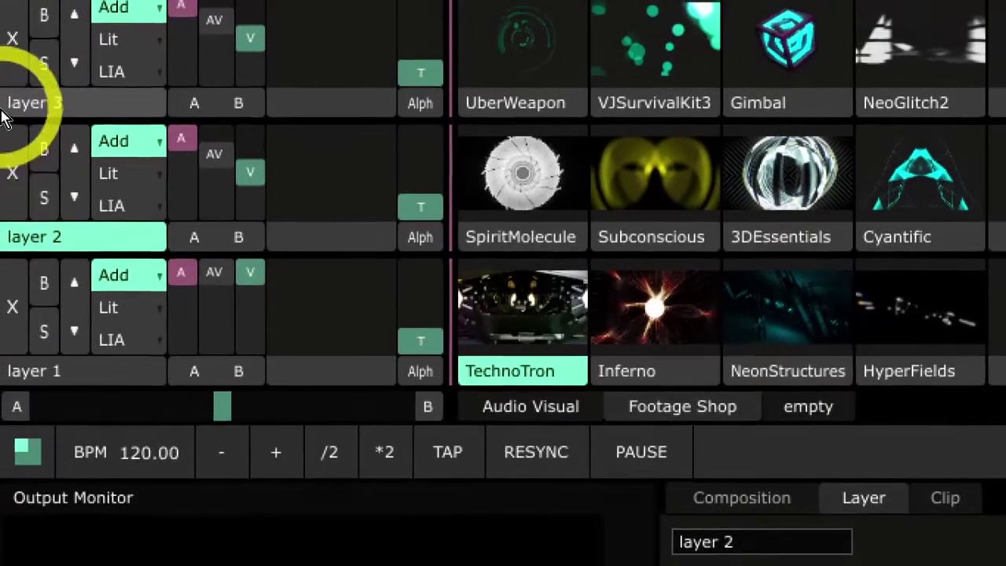
left_click(39, 43)
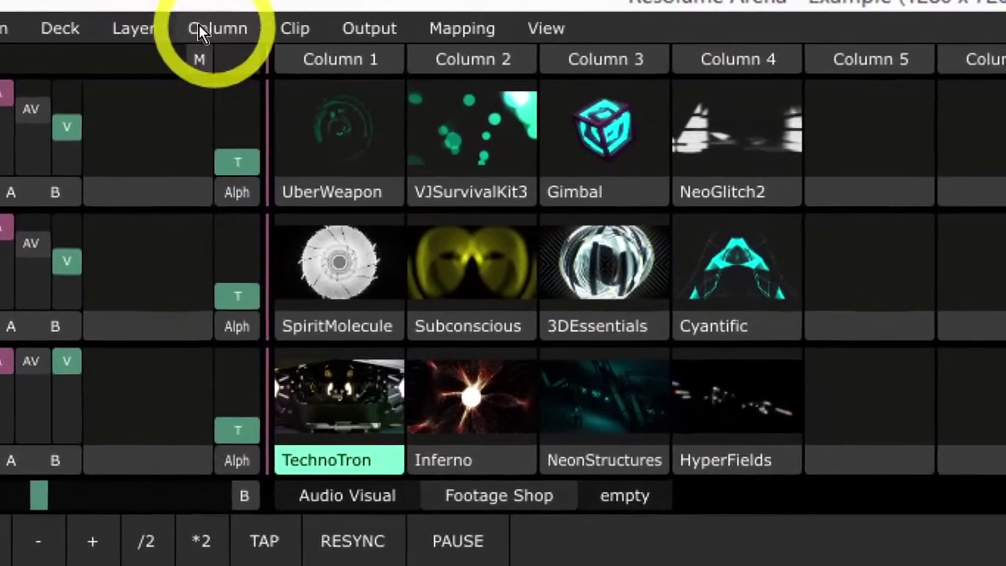
Step: Review the Column commands, and trigger all clips of Column 1 in the Footage Shop deck
left_click(200, 27)
left_click(200, 27)
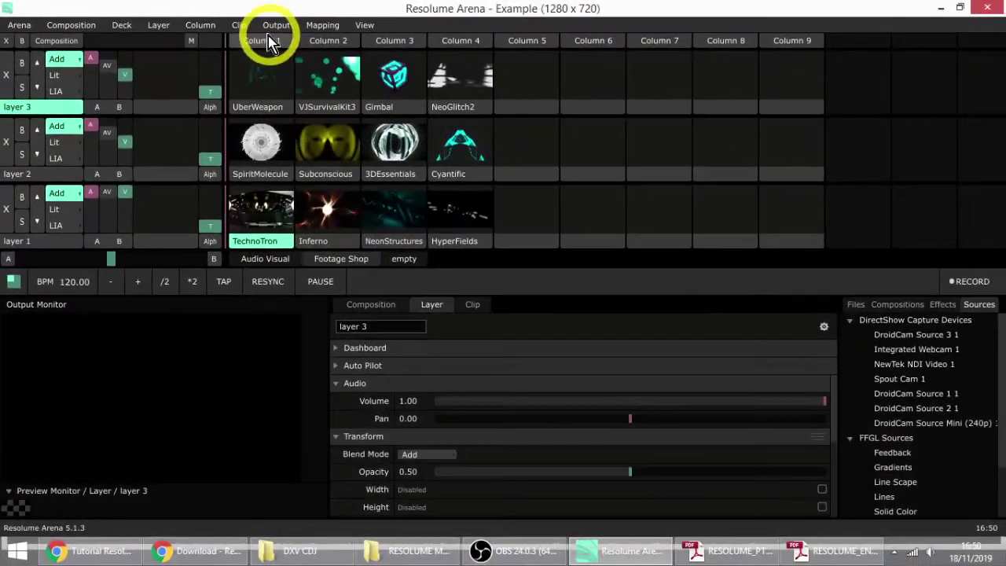
left_click(256, 49)
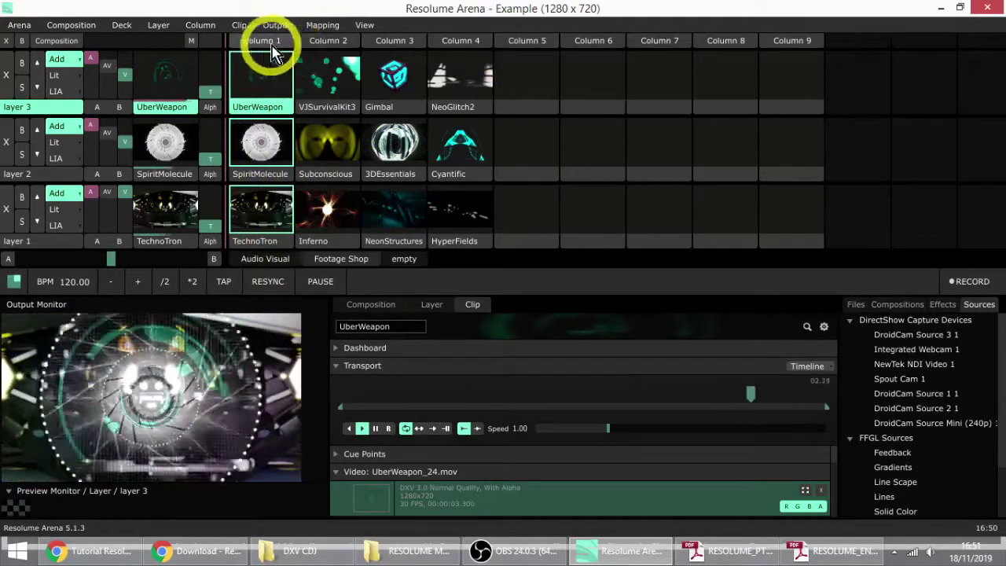
Step: Alternate the playing clips between Column 2 and Column 1, and trigger the empty Column 5 to stop all layers
left_click(322, 41)
left_click(261, 42)
left_click(325, 42)
left_click(264, 42)
left_click(322, 41)
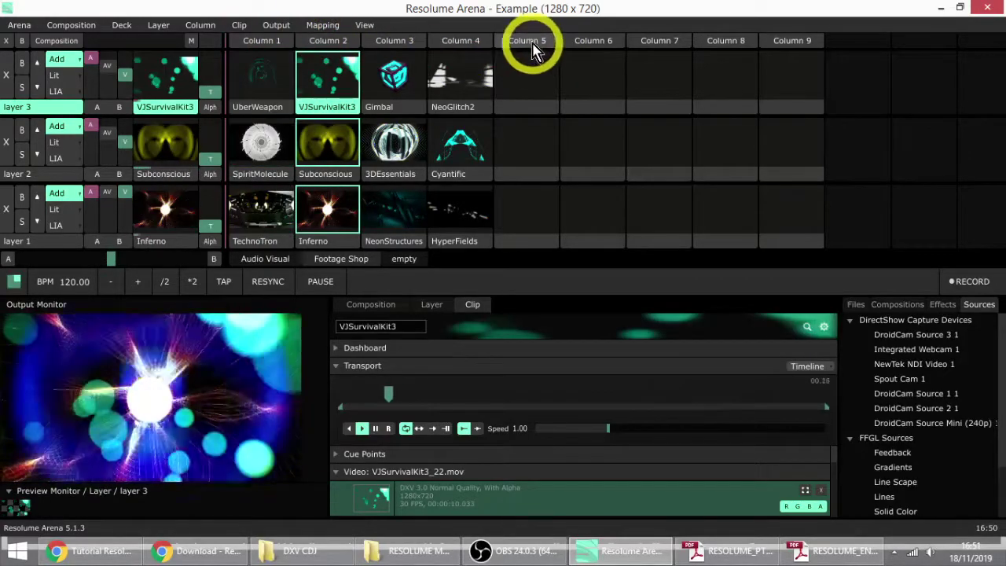
left_click(513, 42)
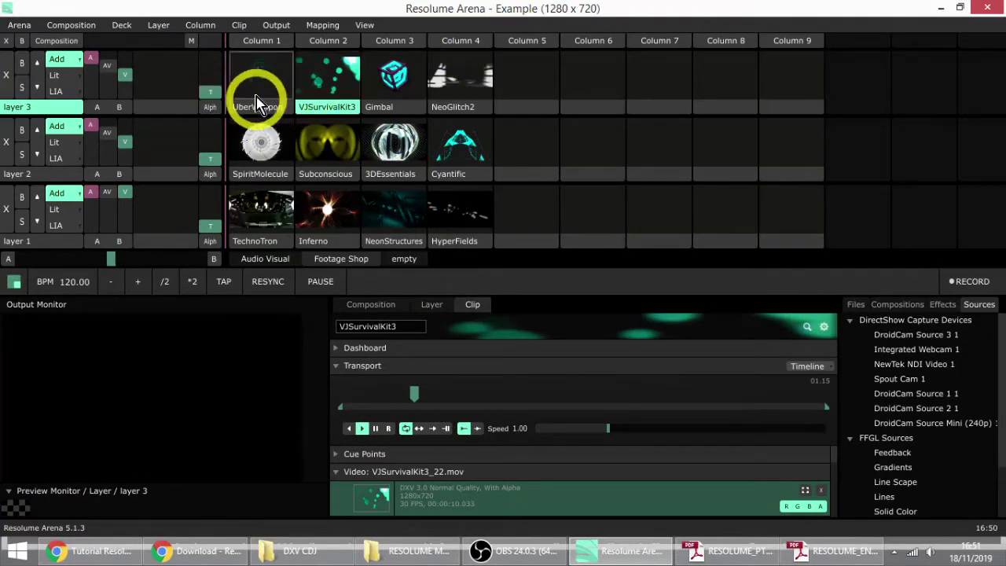
Step: Play the UberWeapon and NeoGlitch2 clips on layer 3, and stop them by clearing the layer or triggering its empty Column 5 slot
left_click(267, 93)
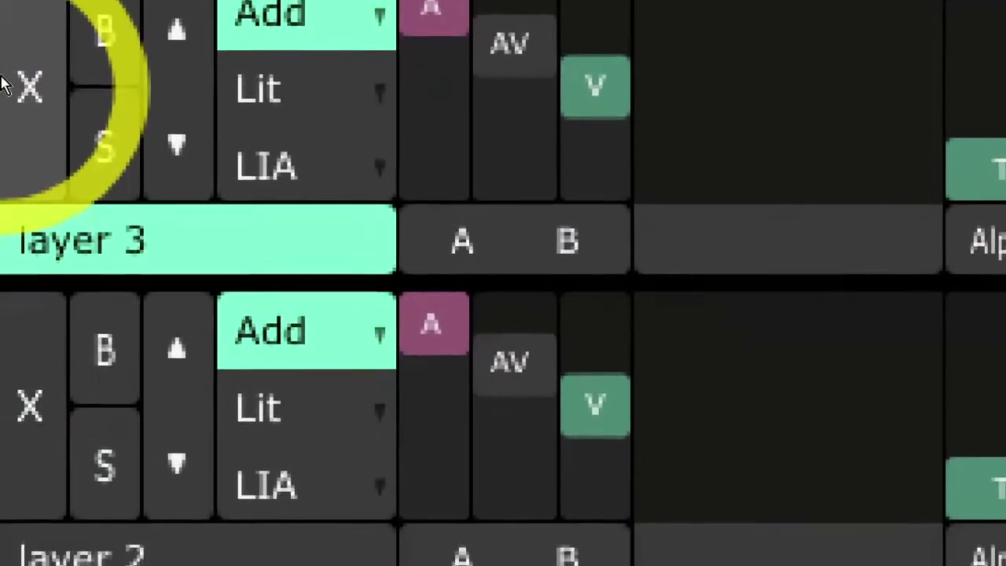
left_click(4, 83)
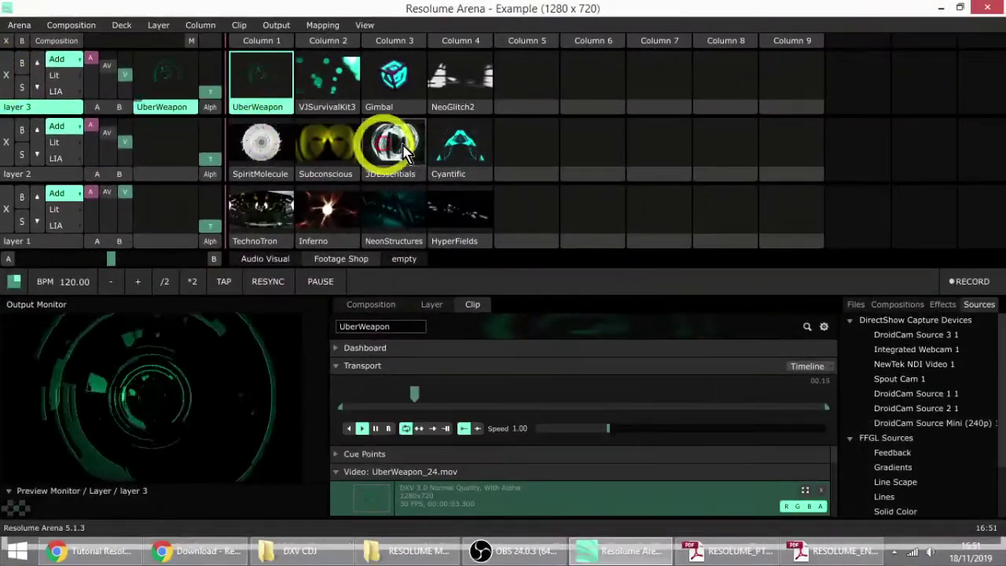
left_click_drag(405, 153, 594, 101)
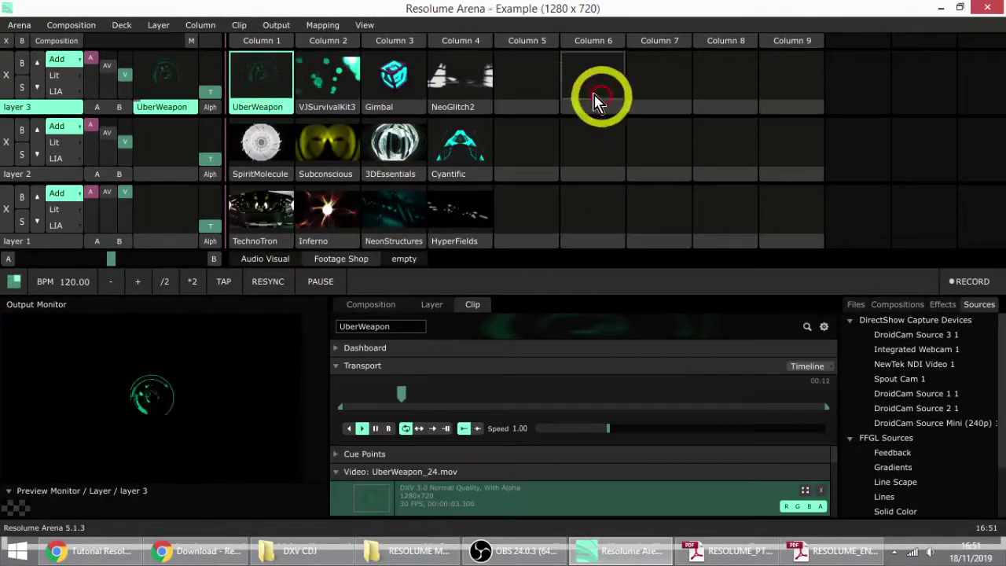
left_click(524, 84)
left_click(447, 71)
left_click(518, 78)
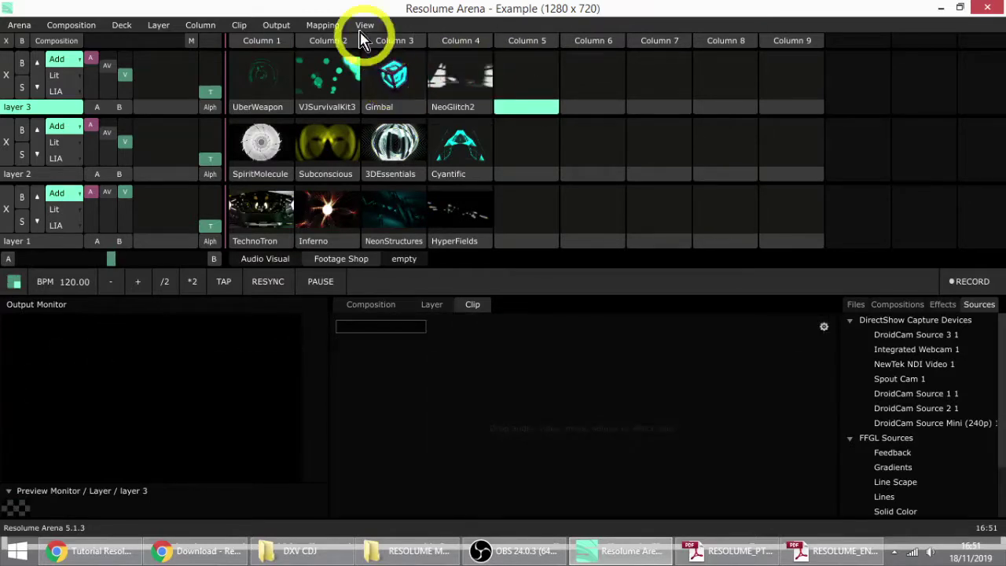
Step: Review the Column and Clip commands, and select the UberWeapon clip on layer 3 for preview without playing it
left_click(201, 25)
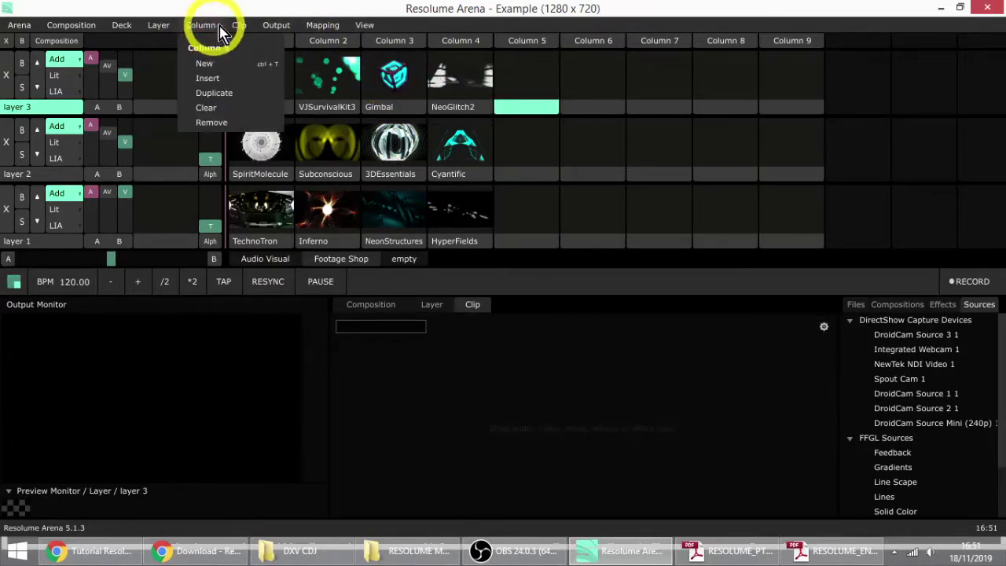
left_click(240, 25)
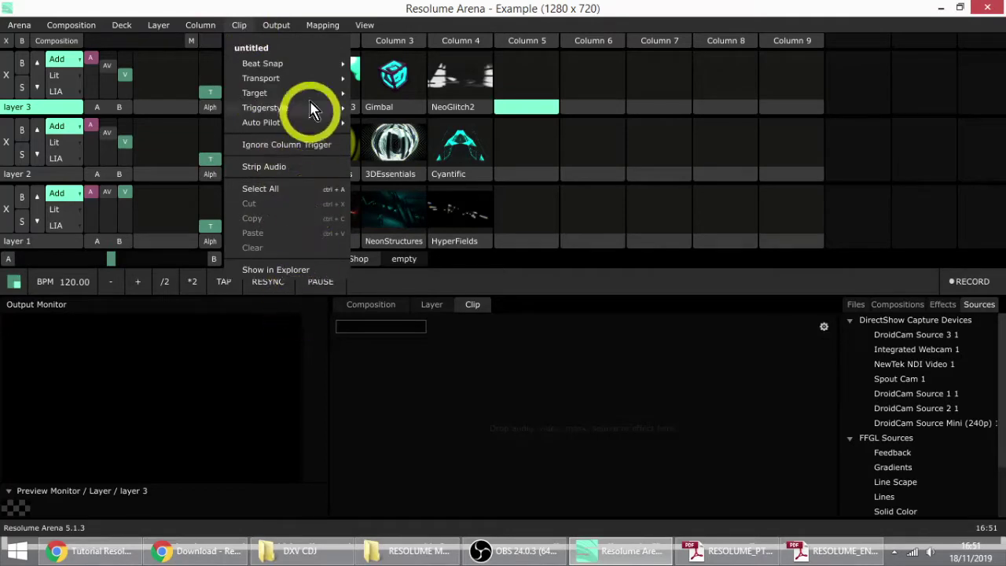
left_click(276, 25)
left_click(526, 100)
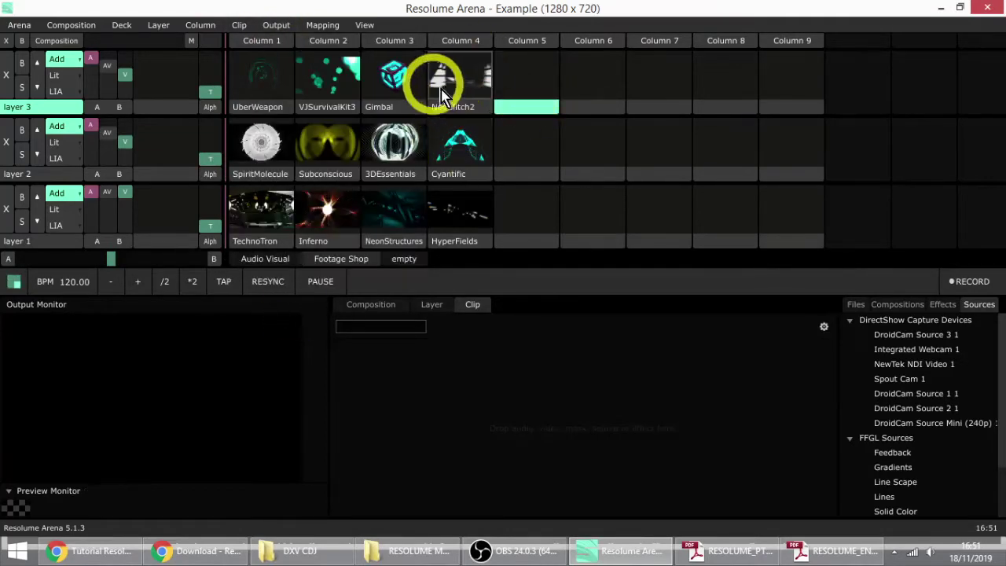
left_click(253, 107)
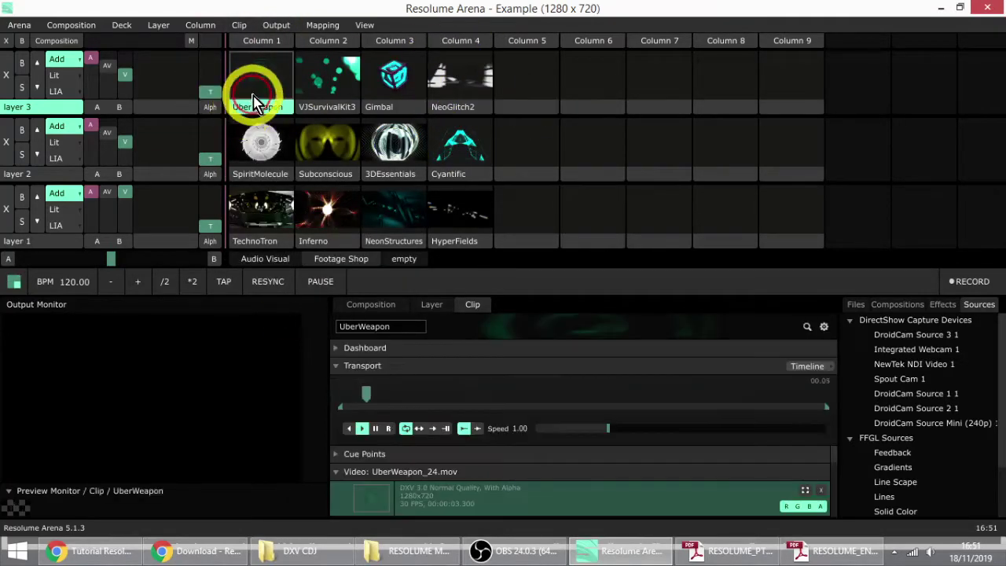
Step: Review the Output options, such as Fullscreen, Windowed and Advanced, and the Application and Composition mapping commands
left_click(276, 25)
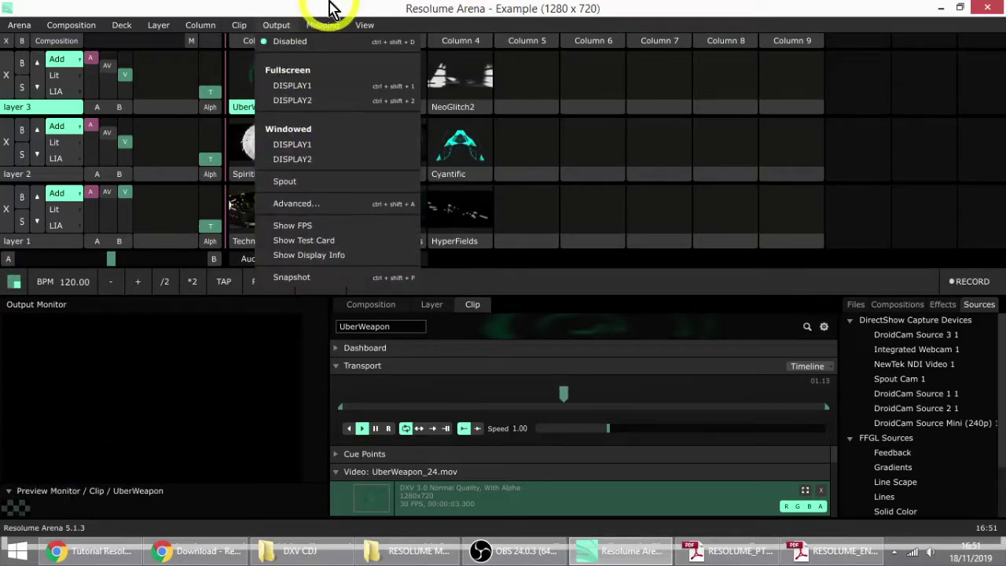
mouse_move(328, 29)
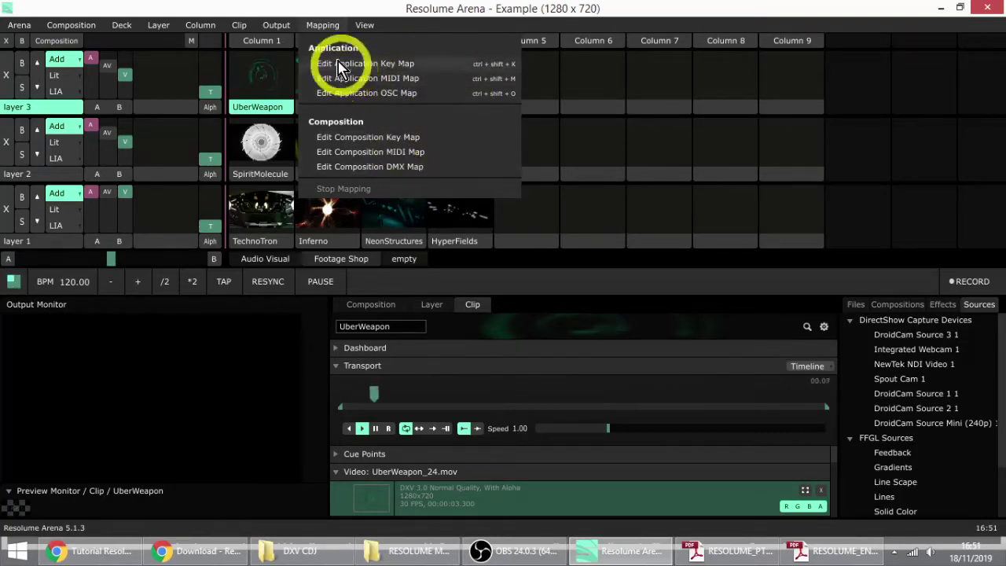
left_click(275, 26)
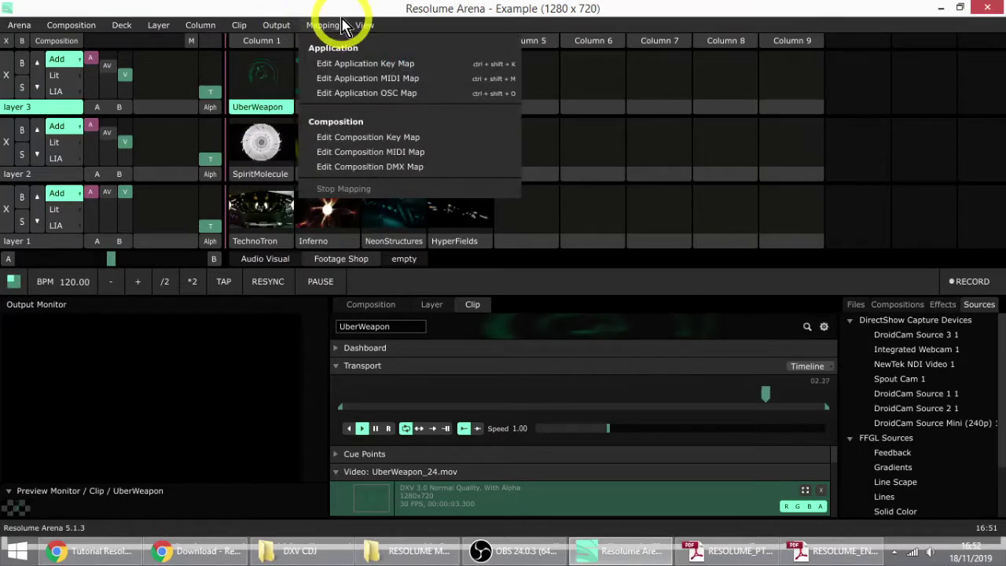
Step: Review the View options, including Language, and hide and restore the Layer Property Panel
mouse_move(372, 30)
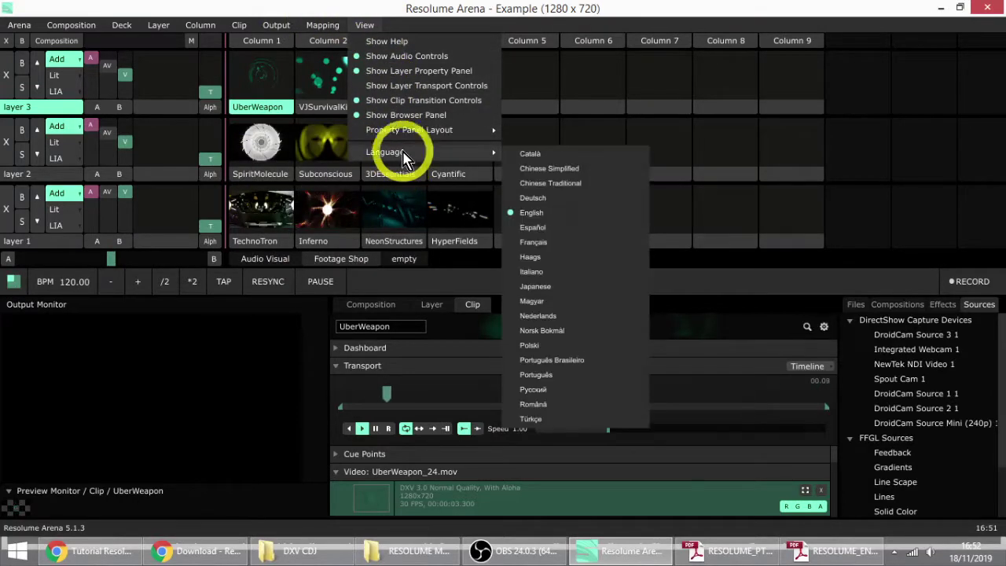
mouse_move(416, 127)
left_click(412, 69)
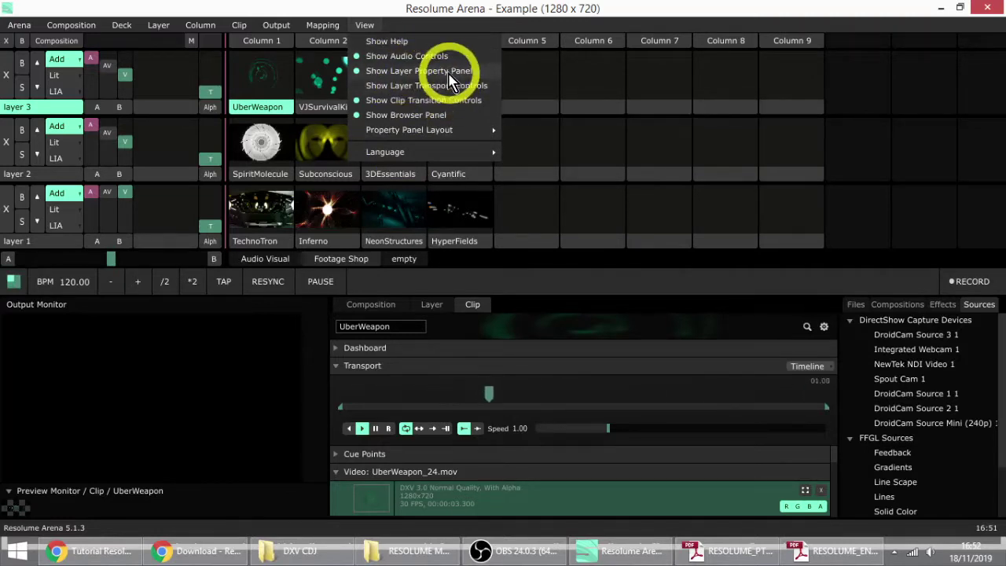
left_click(408, 71)
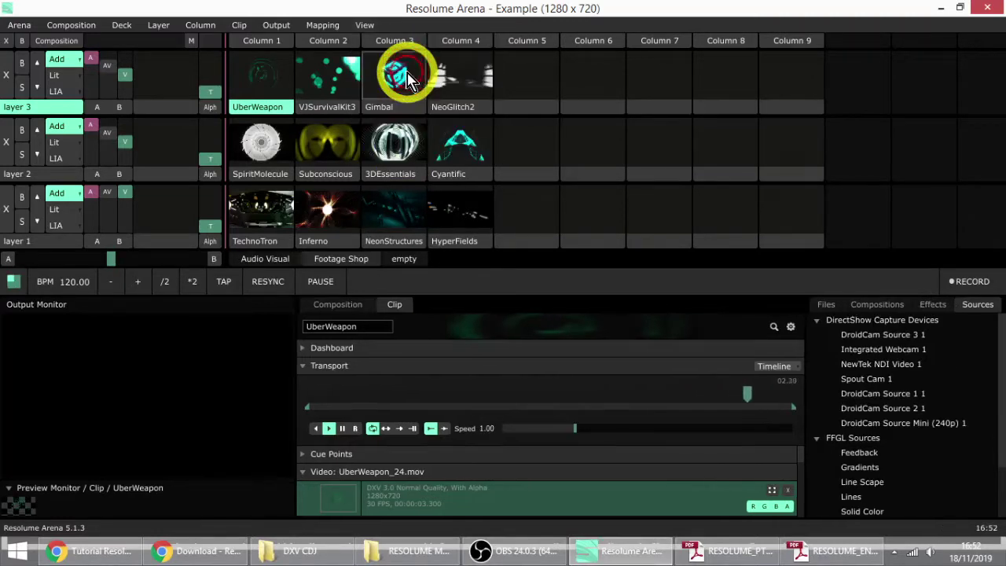
left_click(363, 29)
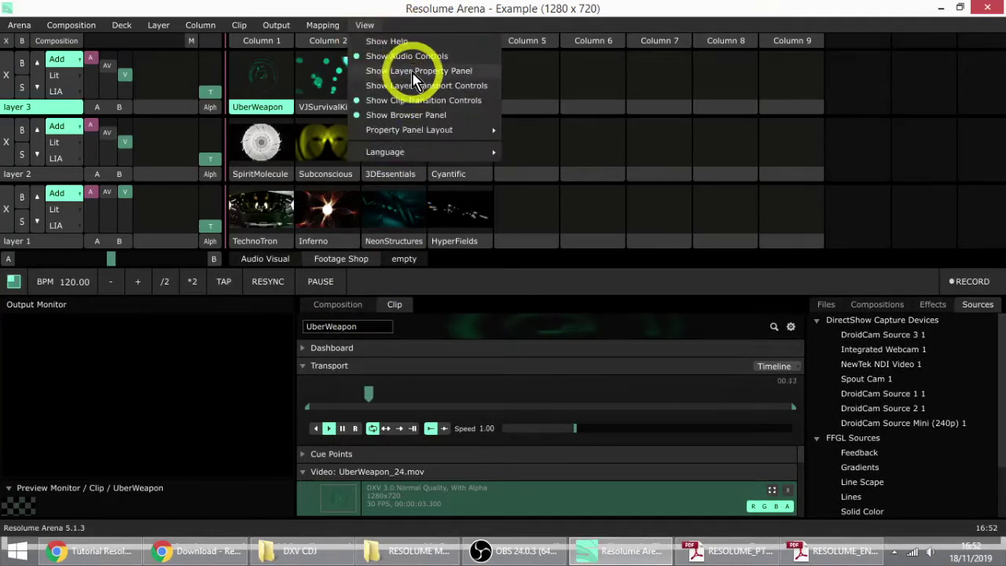
left_click(408, 71)
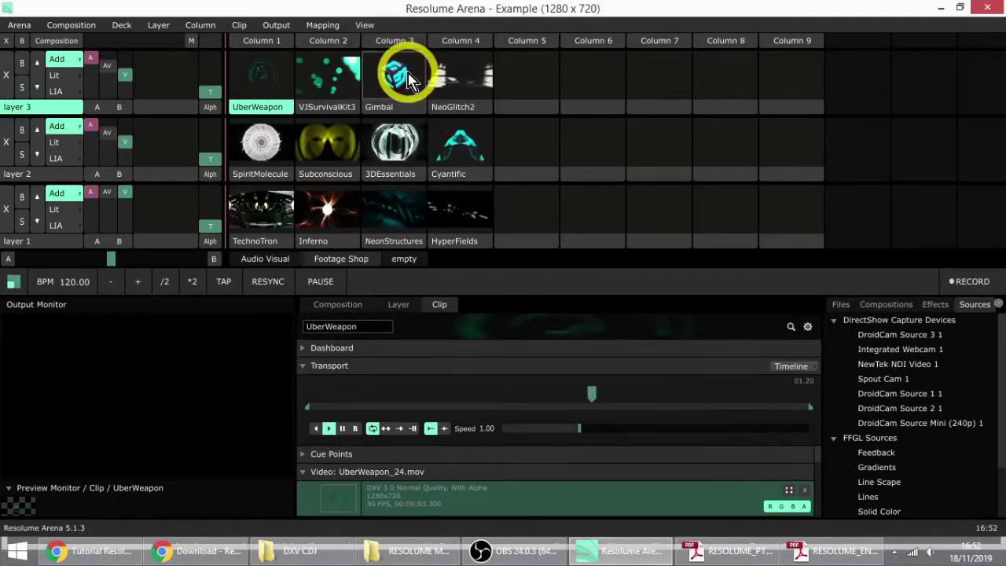
Step: Review the Property Panel Layout choices, and look through the Layer, Composition and Clip properties
left_click(367, 24)
mouse_move(426, 131)
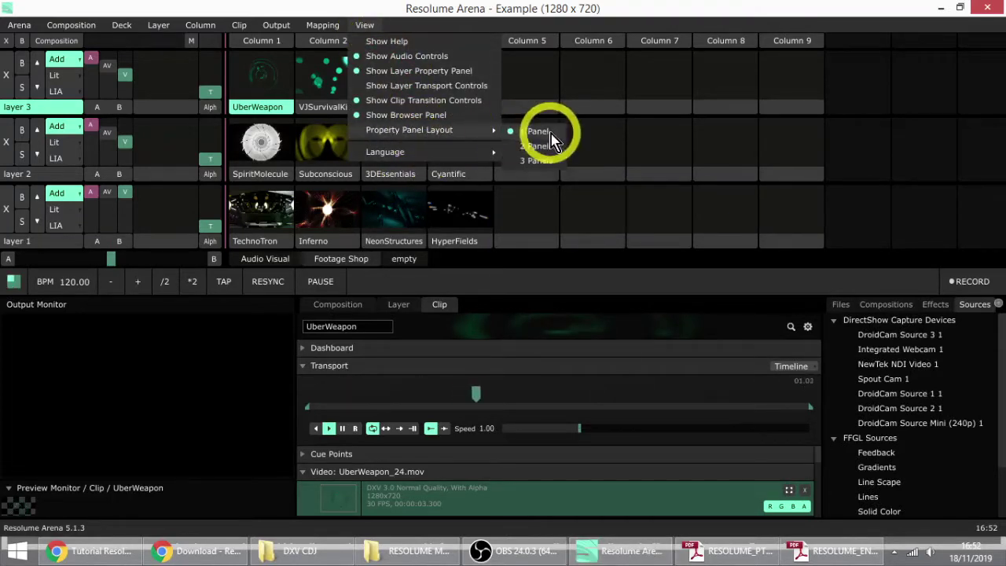
left_click(401, 305)
left_click(346, 306)
left_click(444, 311)
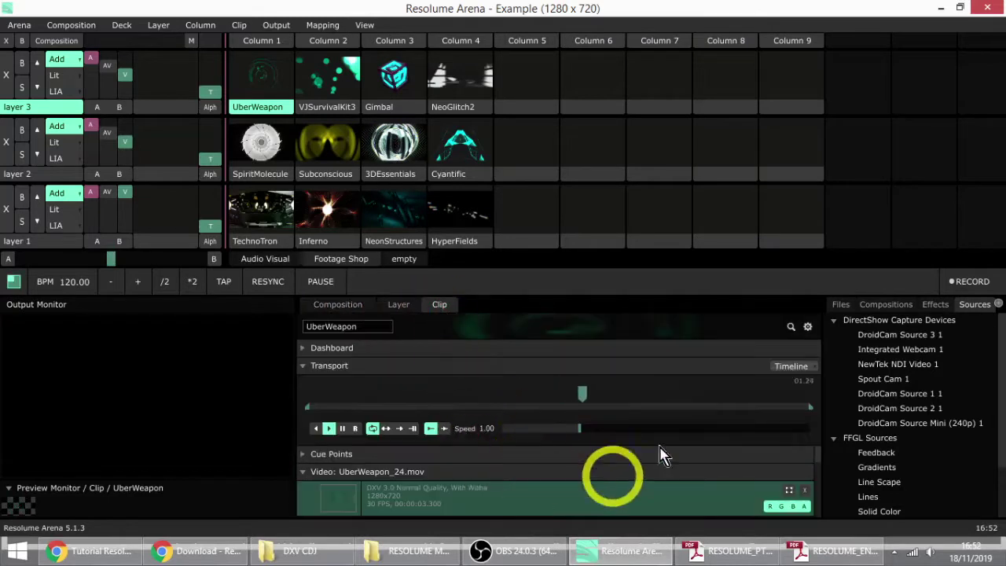
scroll(538, 445, "down", 5)
scroll(493, 475, "up", 5)
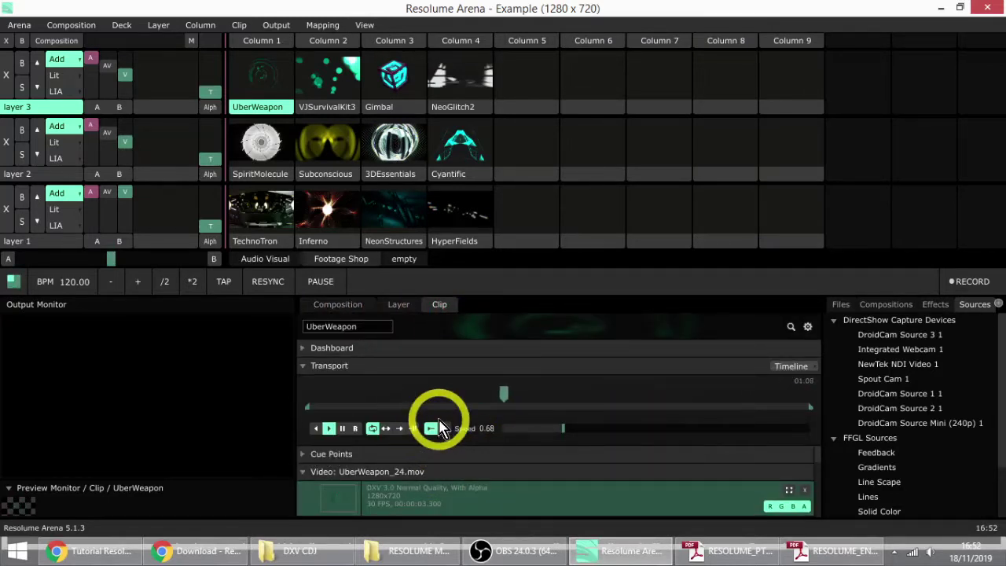
Step: Switch to the tutorial slides in Chrome, check the interface overview topics on slide 4, and return to Resolume Arena
left_click(86, 550)
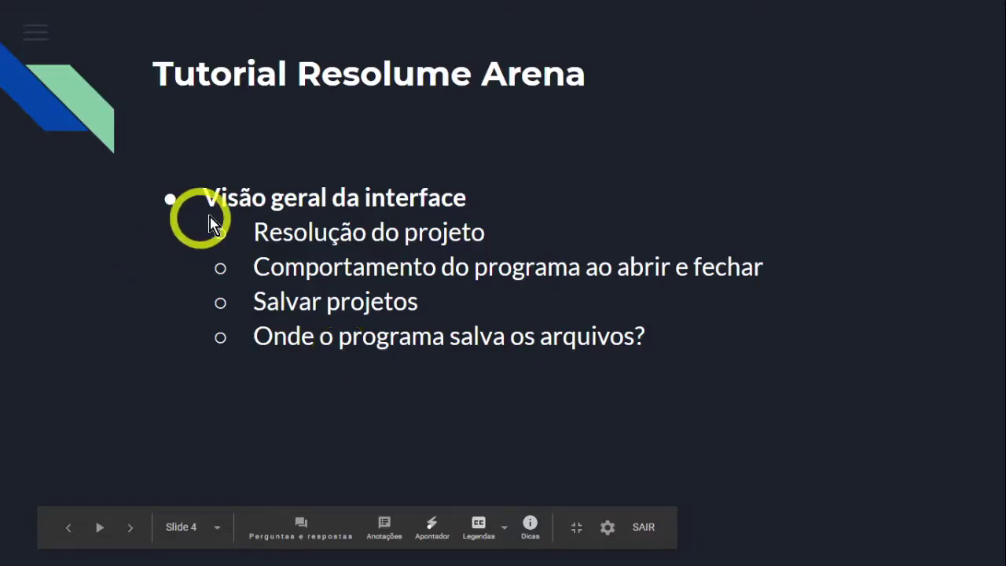
left_click(619, 289)
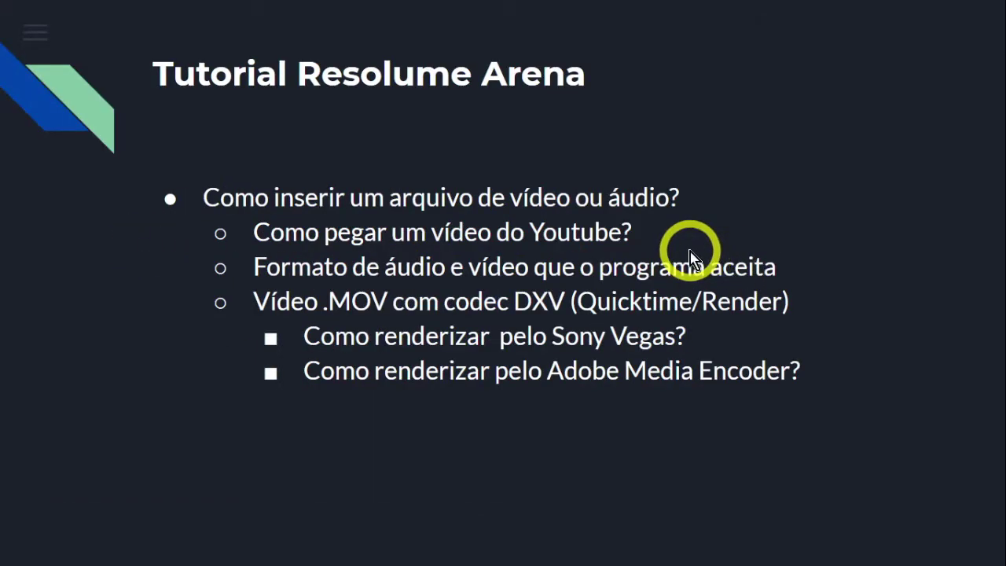
key("Left")
key("alt+Tab")
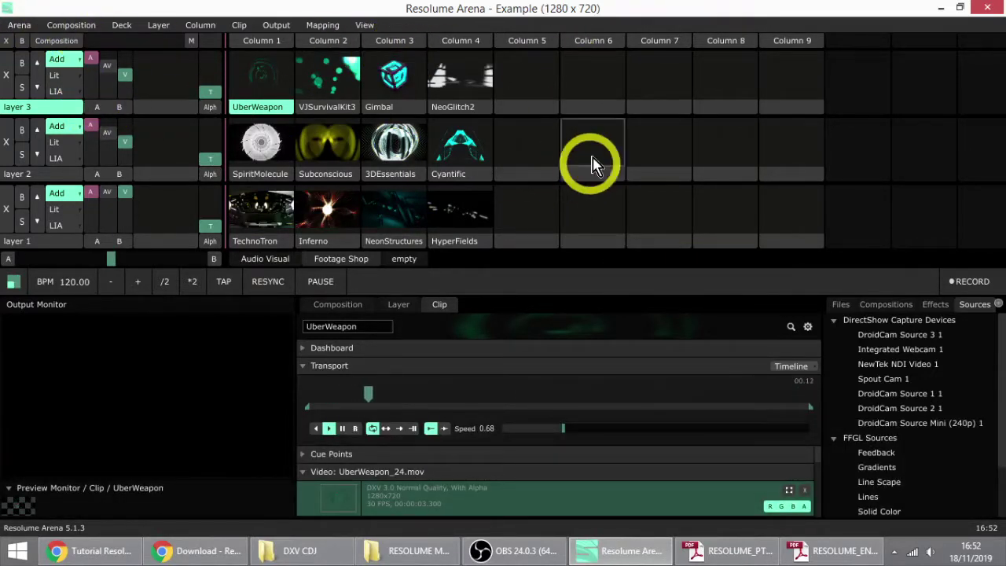
Step: Play the NeoGlitch2 clip on layer 3, pause it, and move its playhead to 00.58
left_click(470, 85)
left_click(342, 428)
left_click_drag(633, 393, 438, 393)
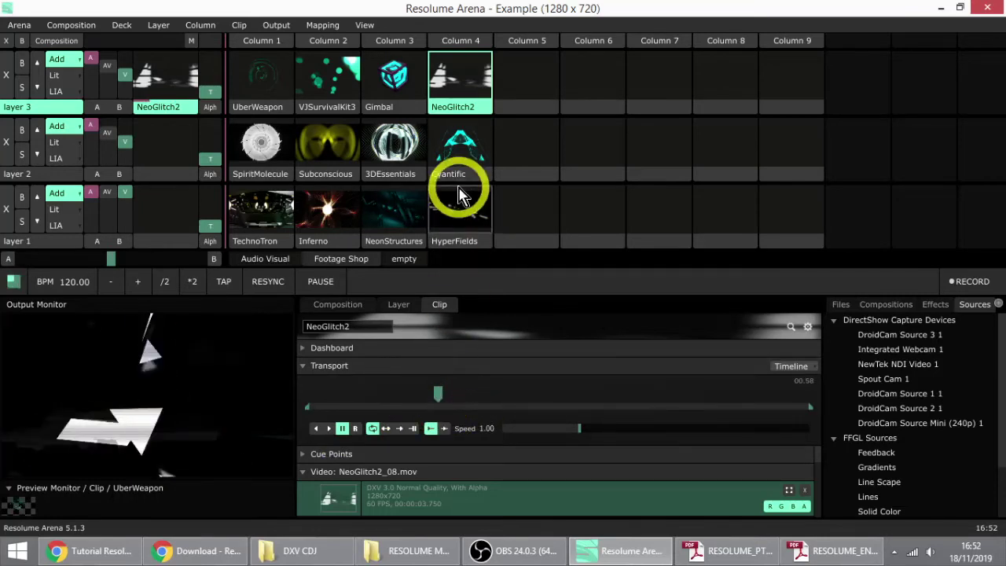
Step: Quit Resolume Arena without saving the composition, and relaunch it from Windows
left_click(985, 13)
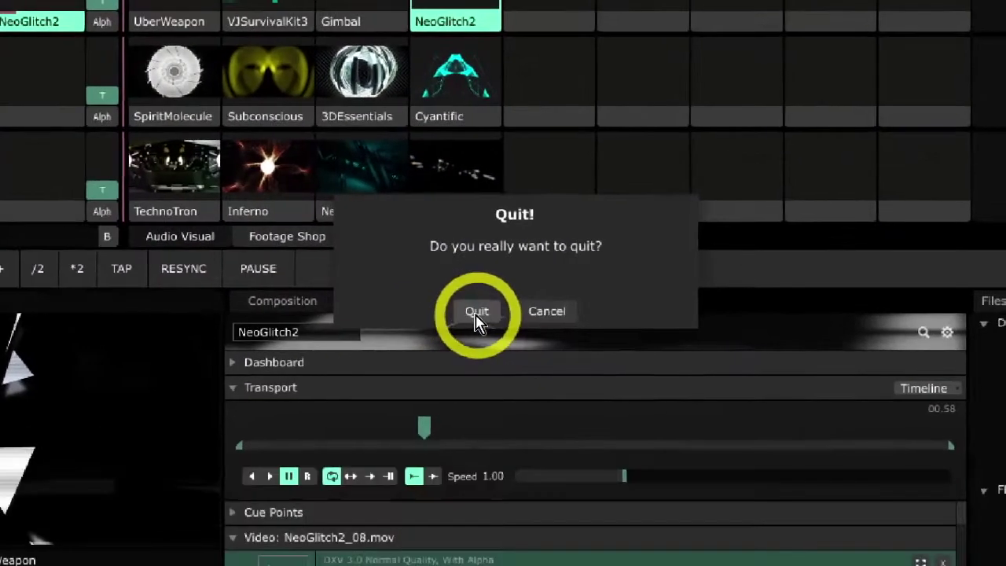
left_click(474, 311)
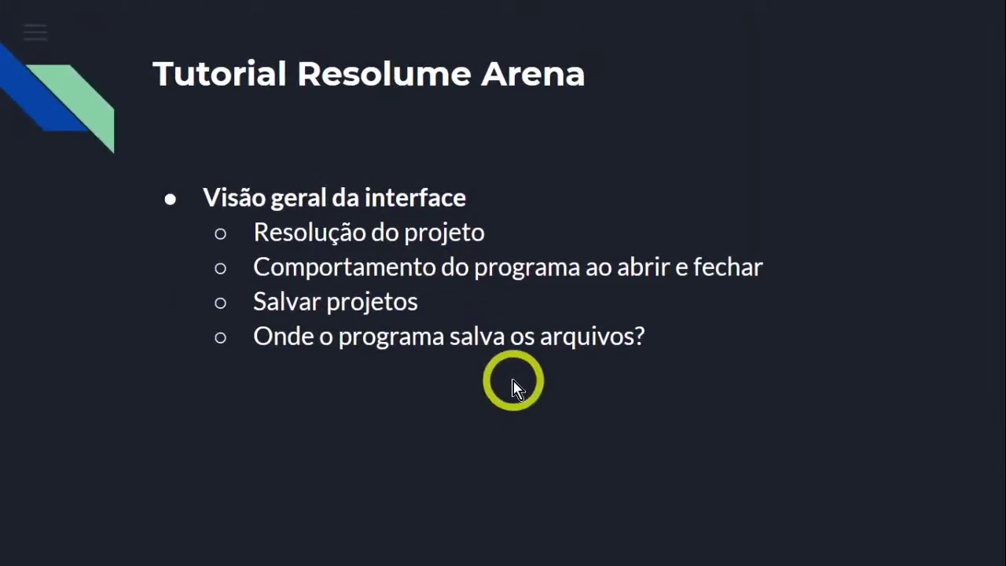
key("super+m")
key("super")
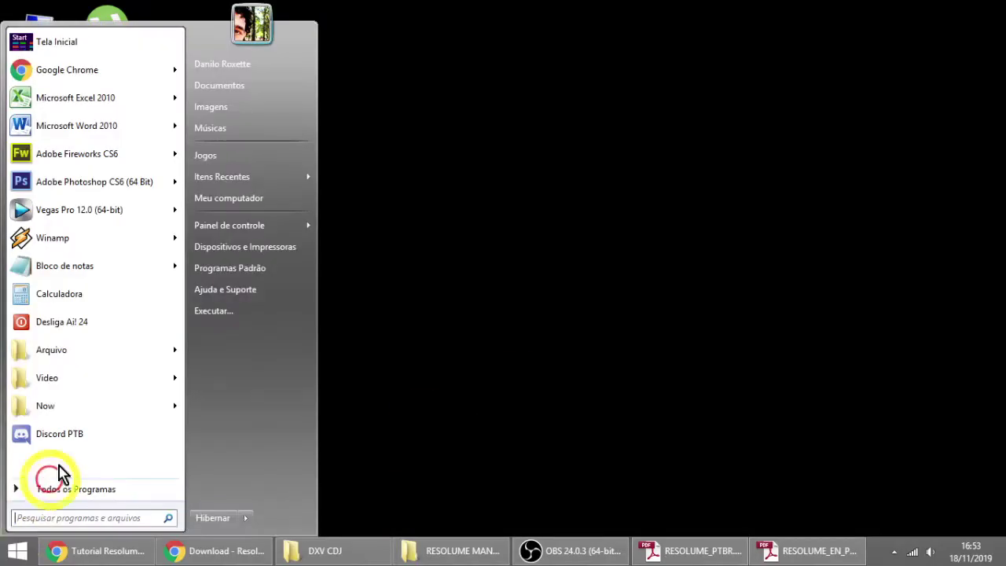
mouse_move(118, 381)
left_click(252, 439)
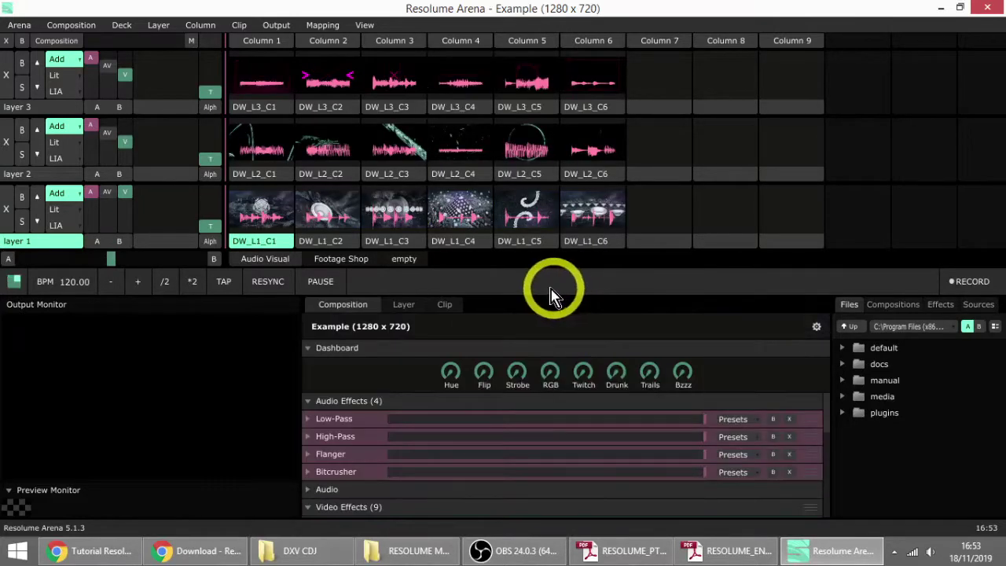
Step: Switch to the Footage Shop deck, play the NeoGlitch2 clip on layer 3, and pause it at 01.18
left_click(326, 263)
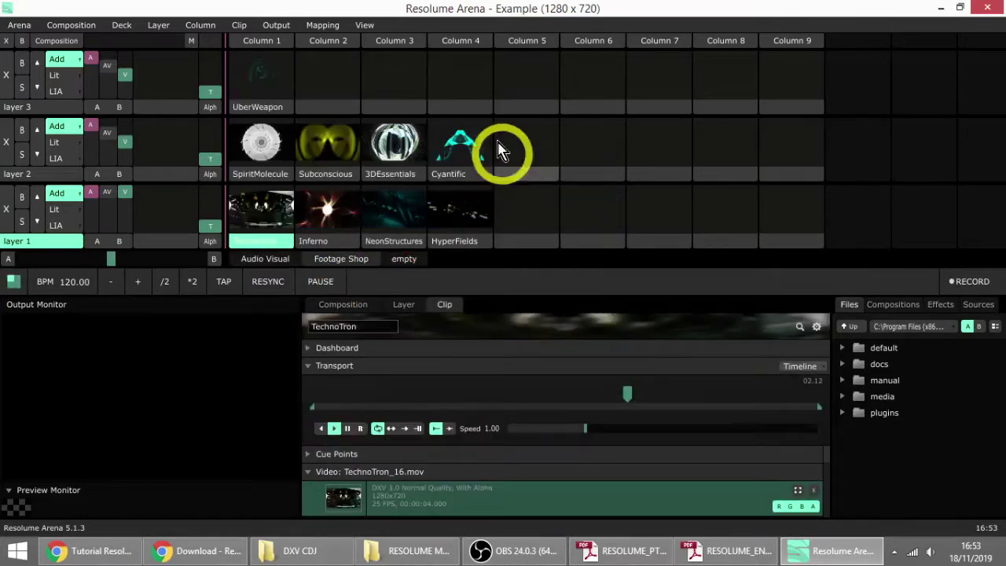
left_click(460, 78)
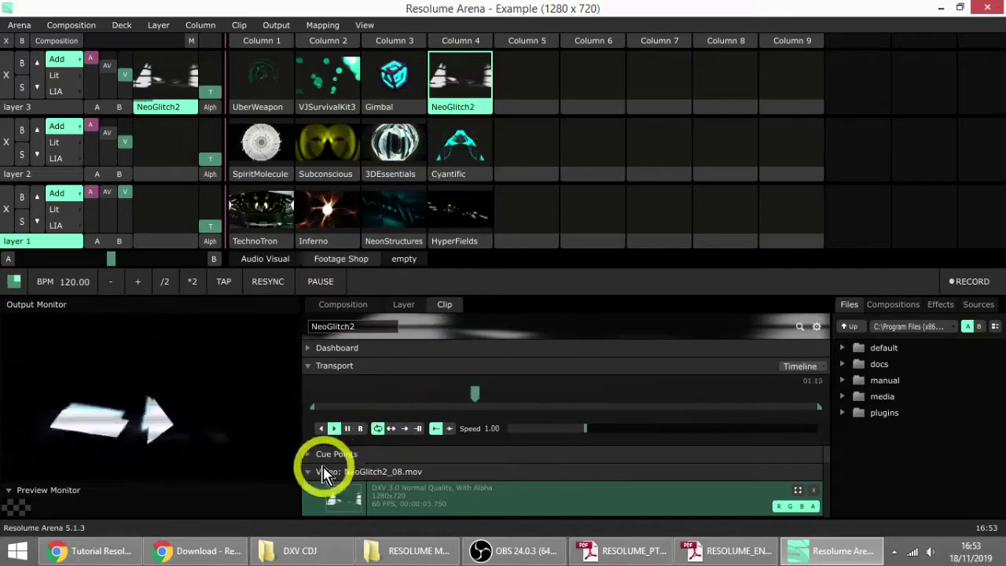
left_click(348, 430)
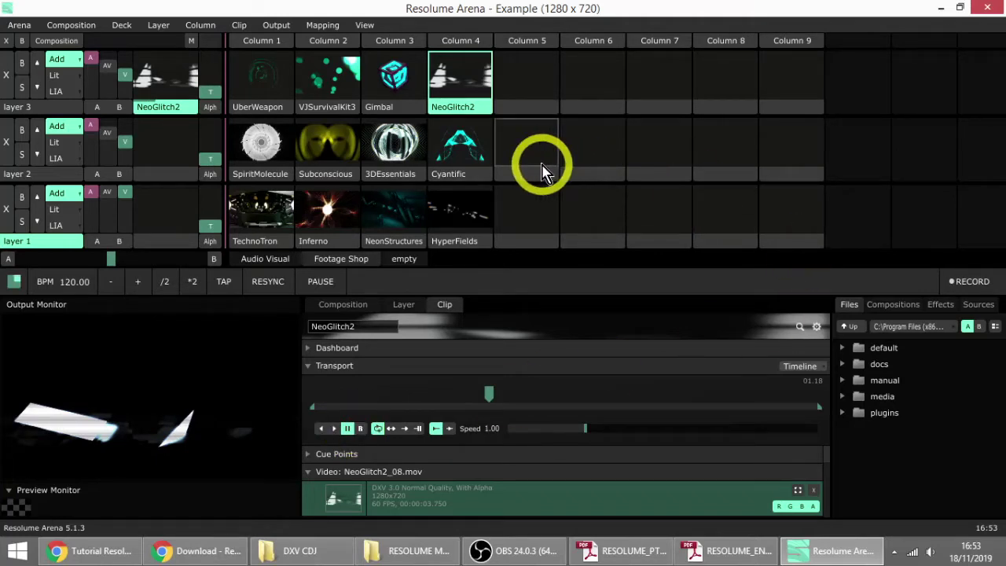
Step: Save the Example composition, call up the quit confirmation of Resolume Arena, and cancel it
left_click(69, 27)
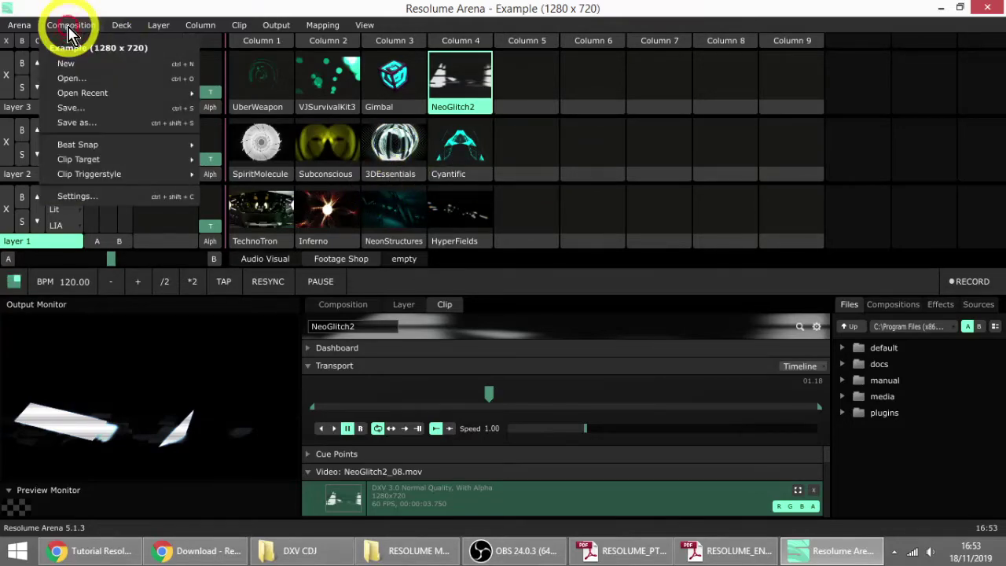
mouse_move(63, 94)
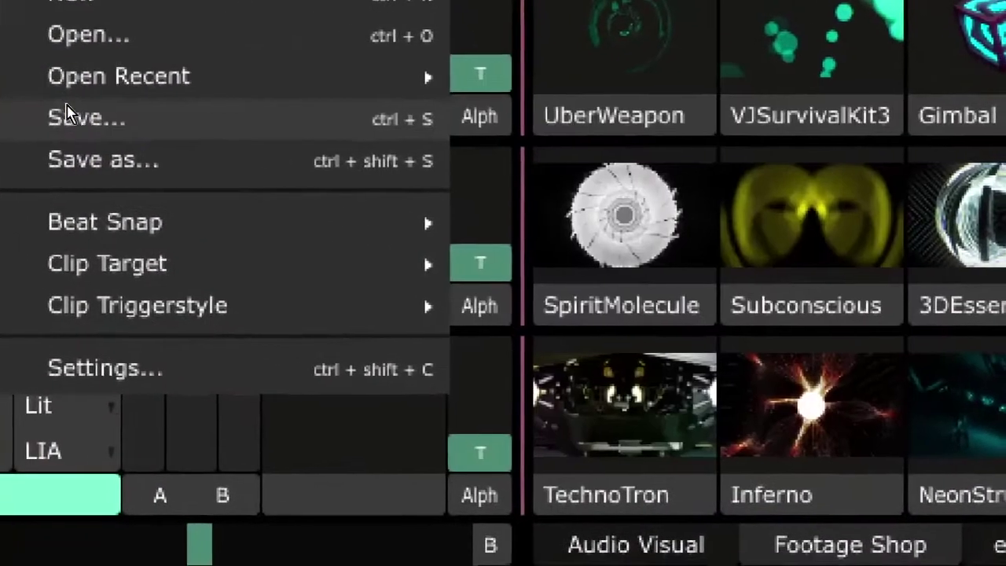
key("ctrl+s")
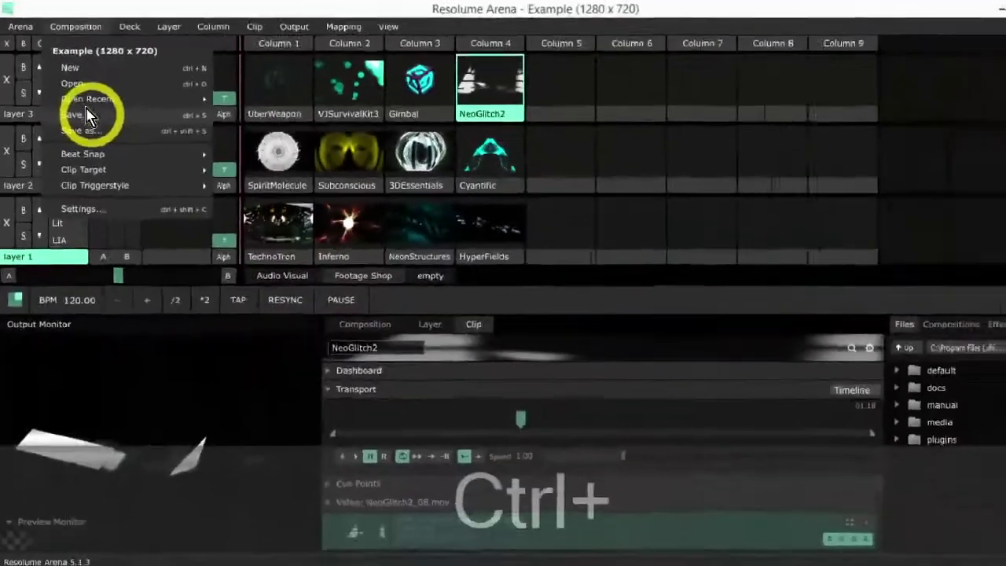
left_click(966, 39)
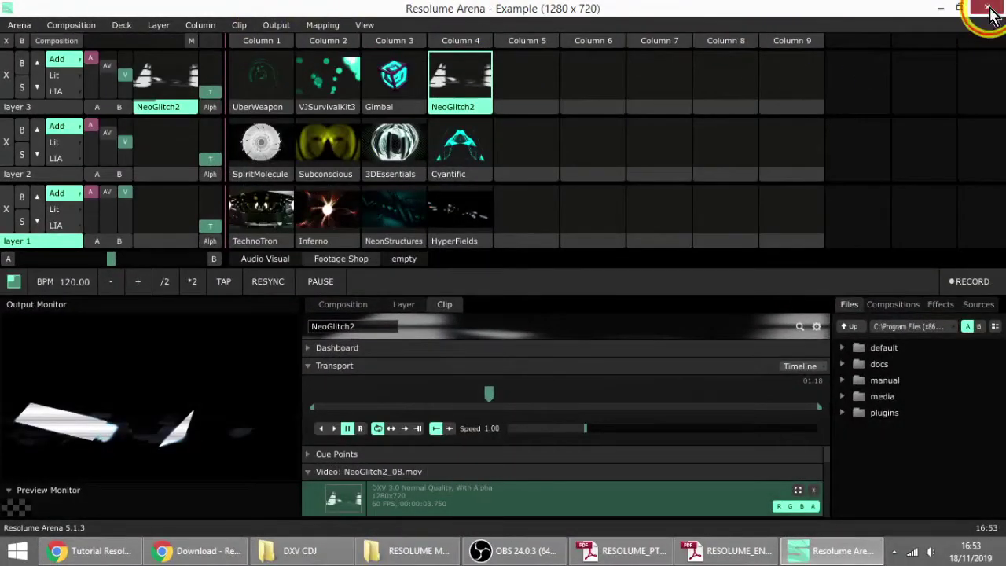
left_click(988, 9)
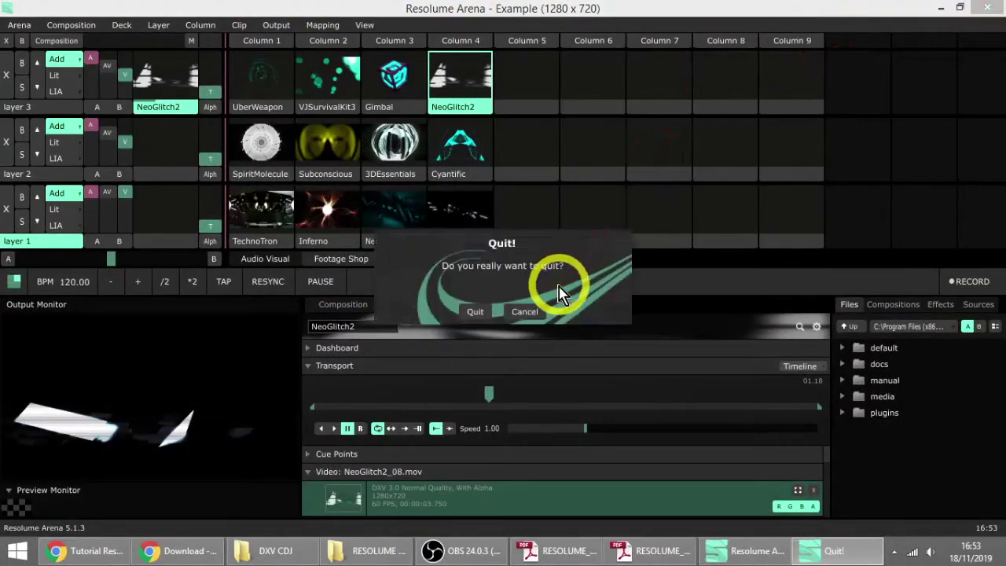
left_click(525, 312)
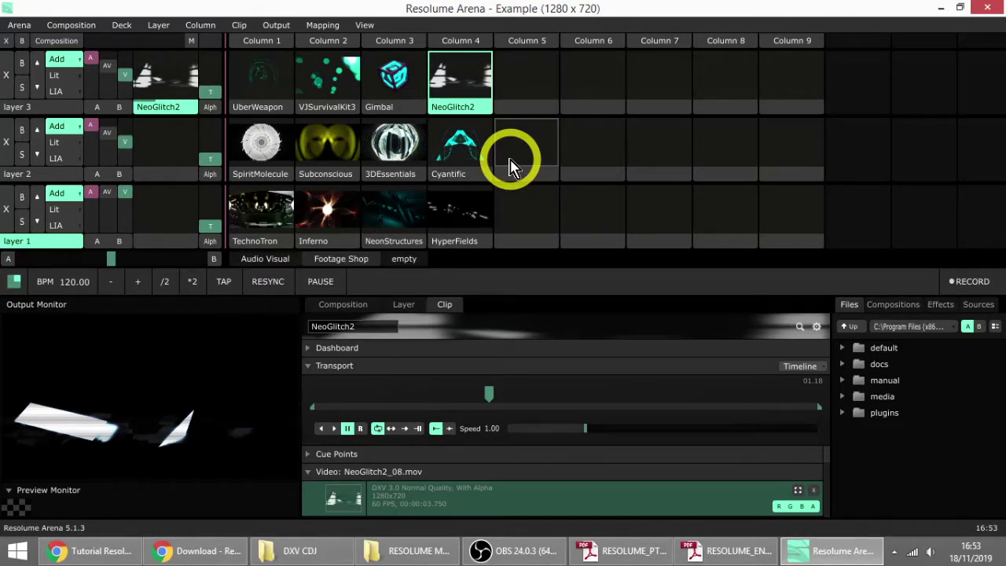
Step: Check the interface overview slide in Chrome, switch to File Explorer, and open the Documentos folder
left_click(117, 550)
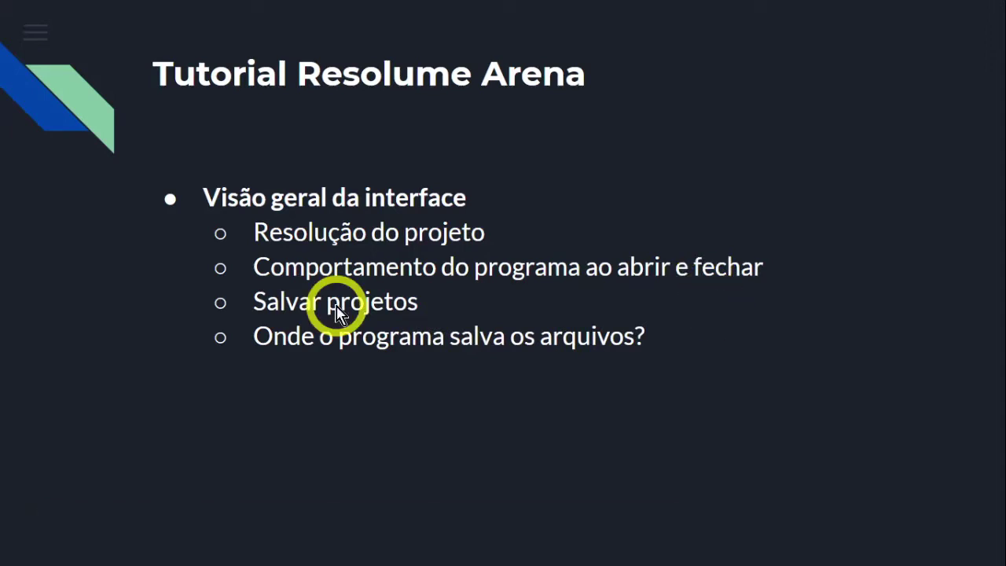
key("alt+Tab")
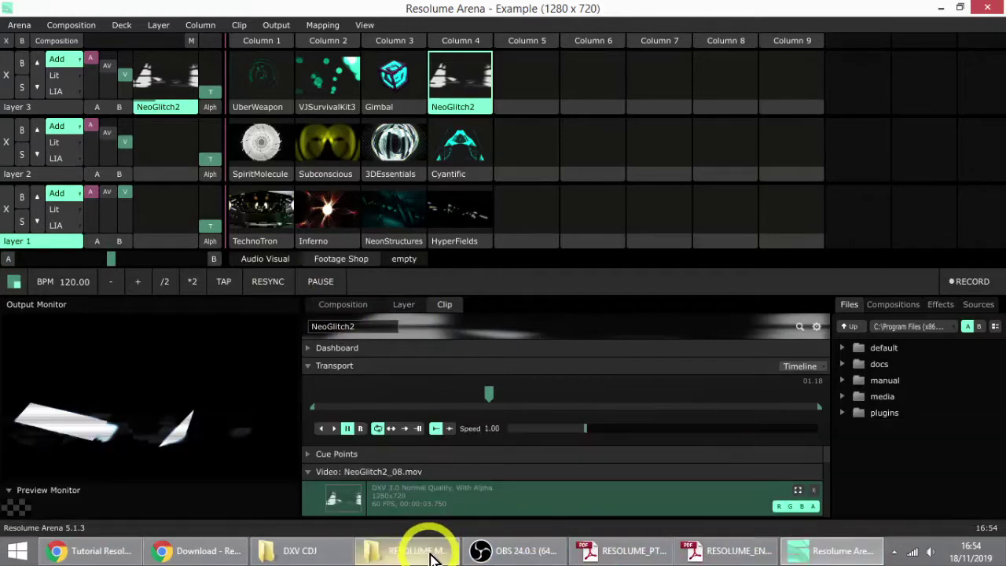
left_click(423, 554)
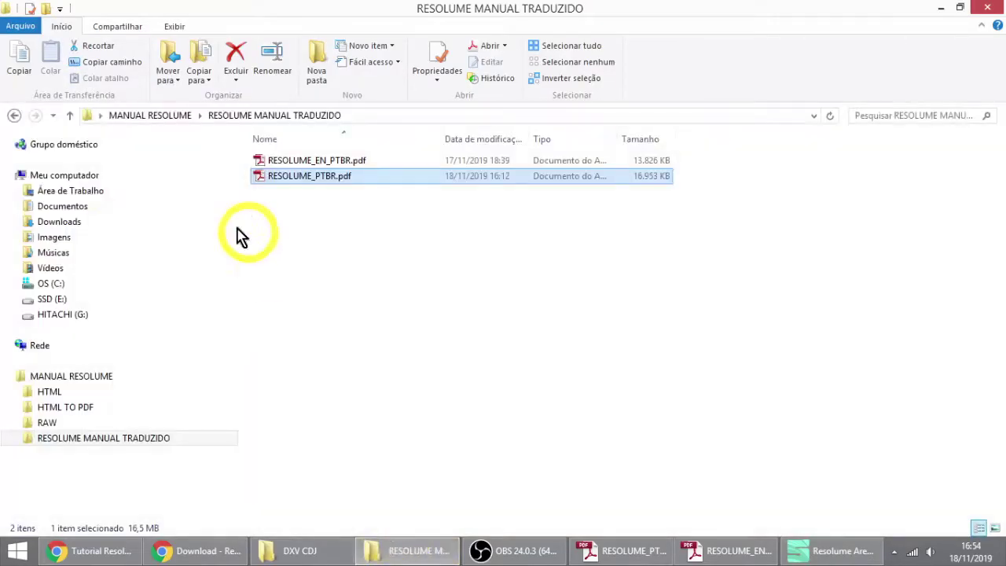
left_click(39, 176)
left_click(68, 208)
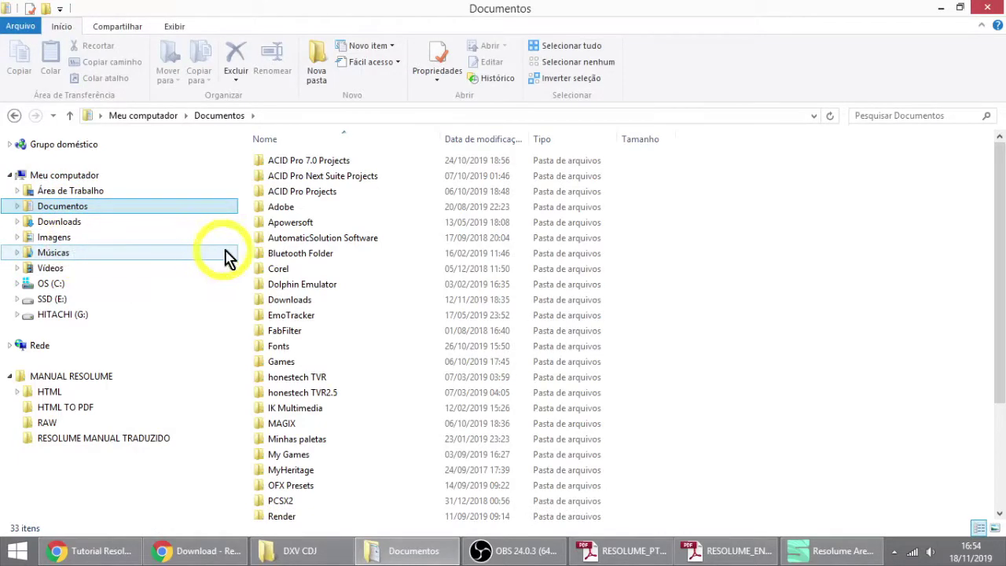
Step: Open the compositions folder inside the Resolume Arena 5 folder in Documentos
left_click(226, 289)
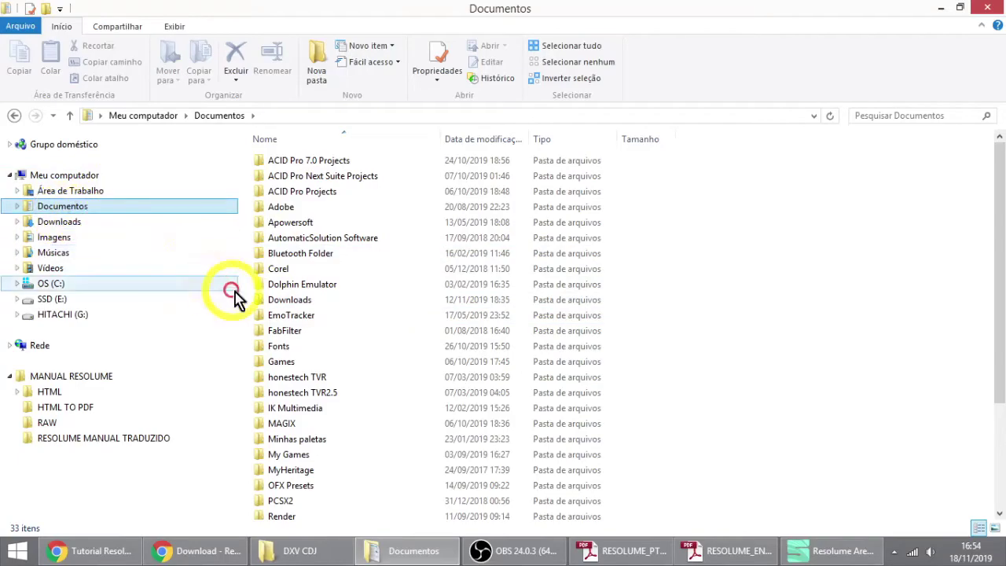
left_click(326, 428)
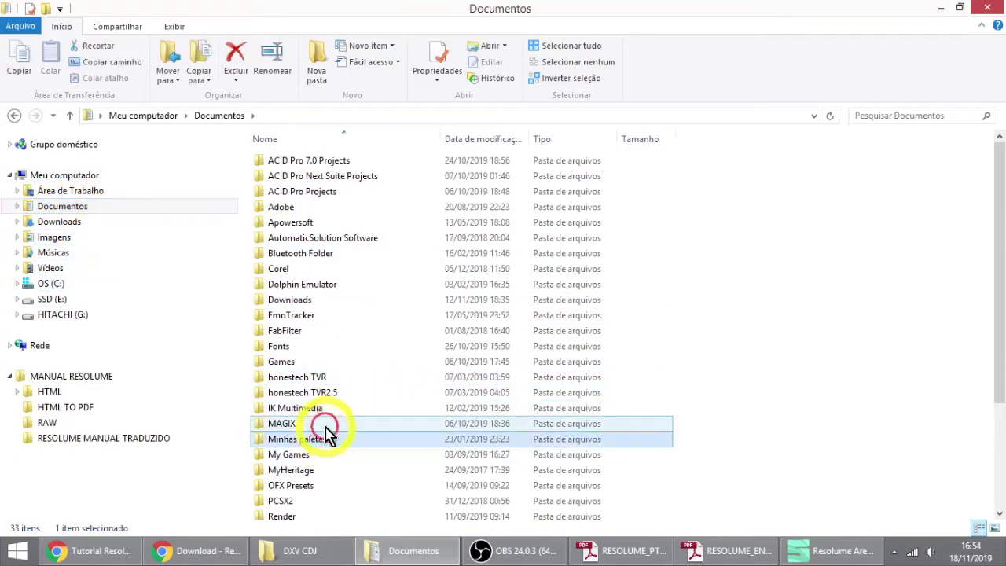
scroll(326, 431, "down", 3)
left_click(326, 402)
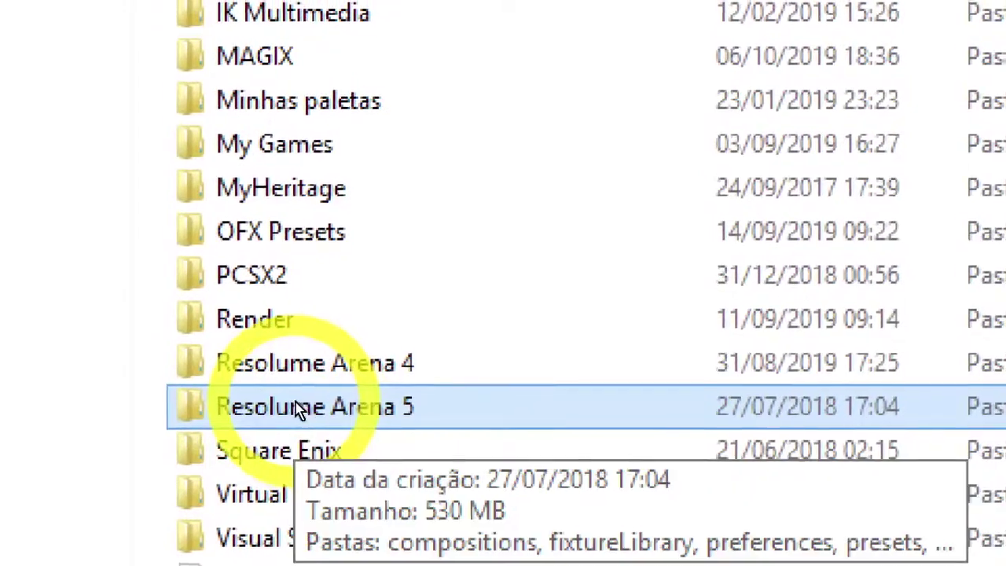
double_click(205, 442)
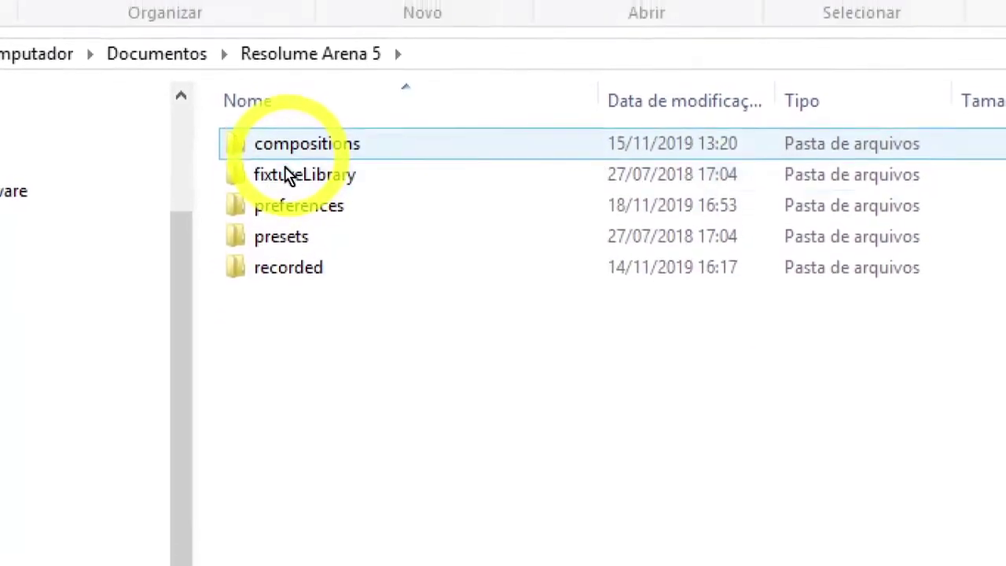
double_click(292, 143)
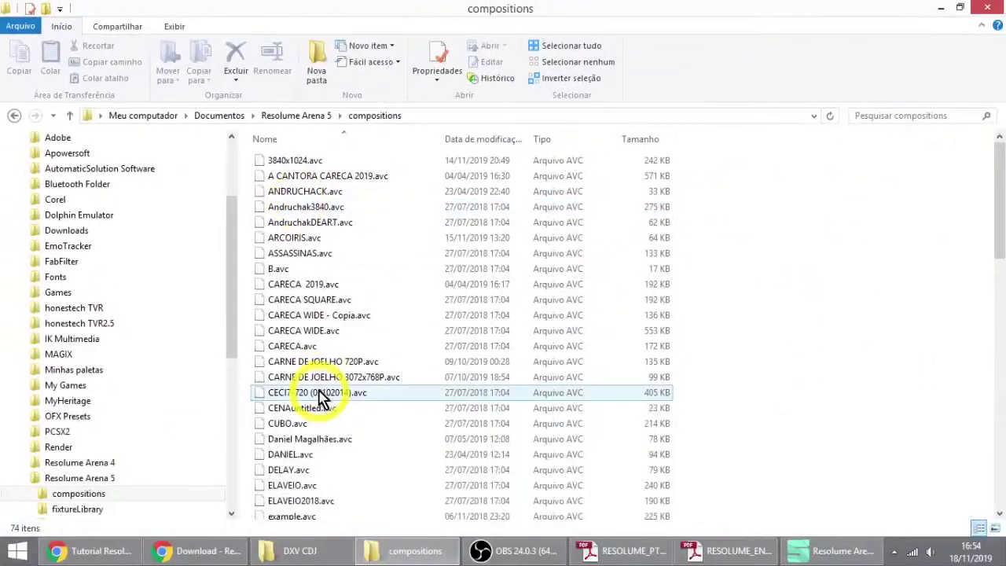
Step: Look through the saved composition files in the folder and select 3840x1024.avc
scroll(324, 397, "down", 10)
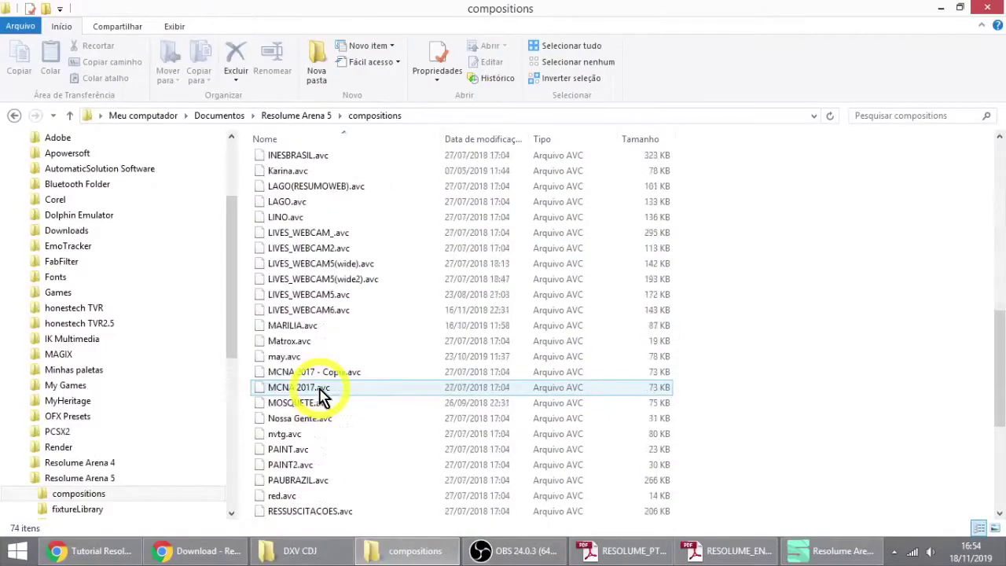
scroll(322, 393, "up", 15)
left_click(267, 161)
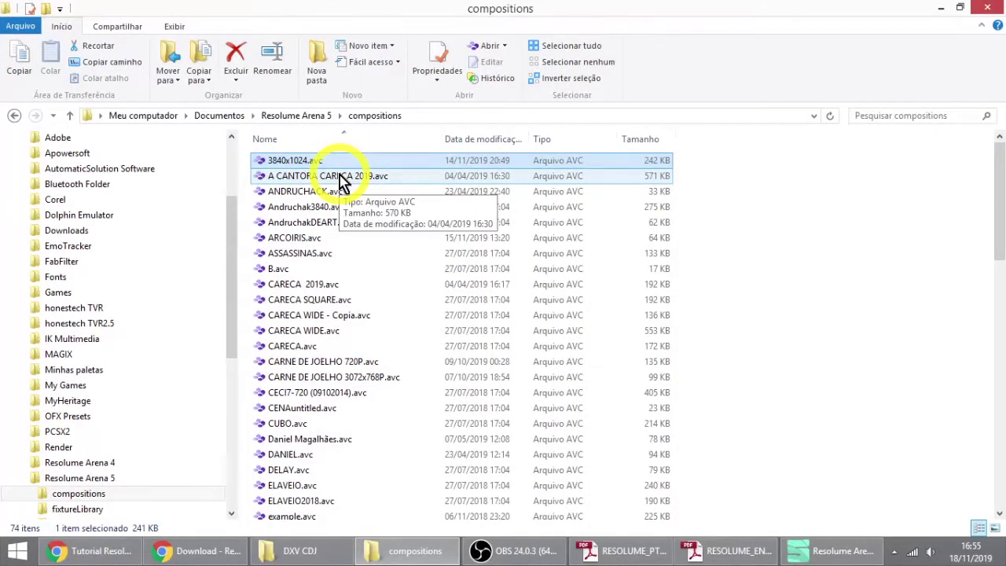
Step: Turn off the display of file name extensions for the composition files
left_click(176, 27)
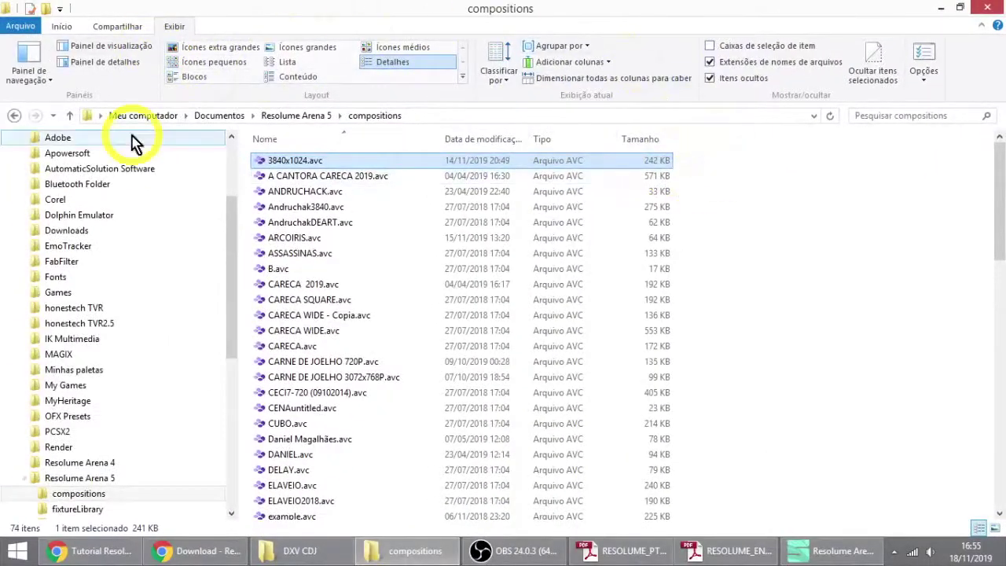
left_click(373, 253)
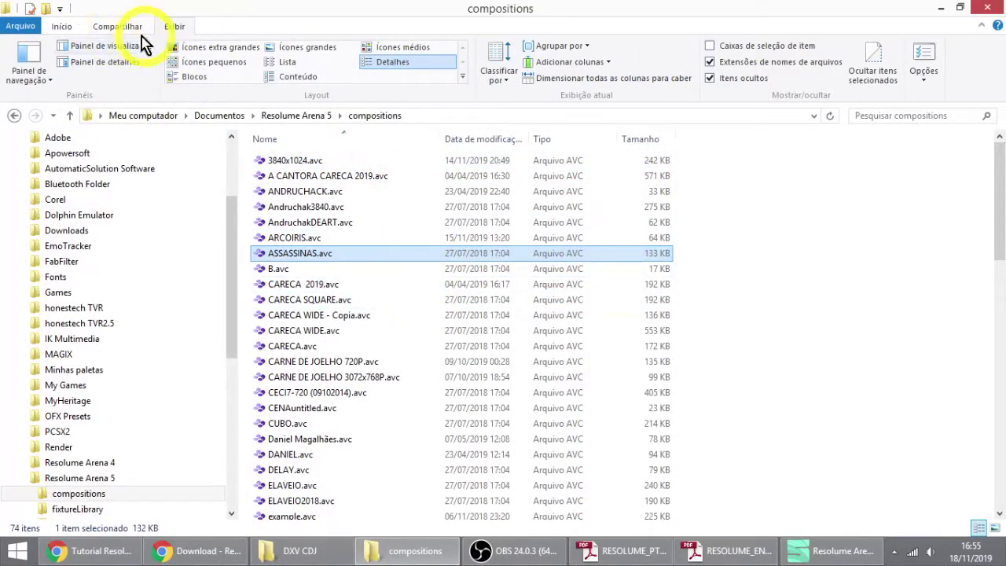
left_click(67, 27)
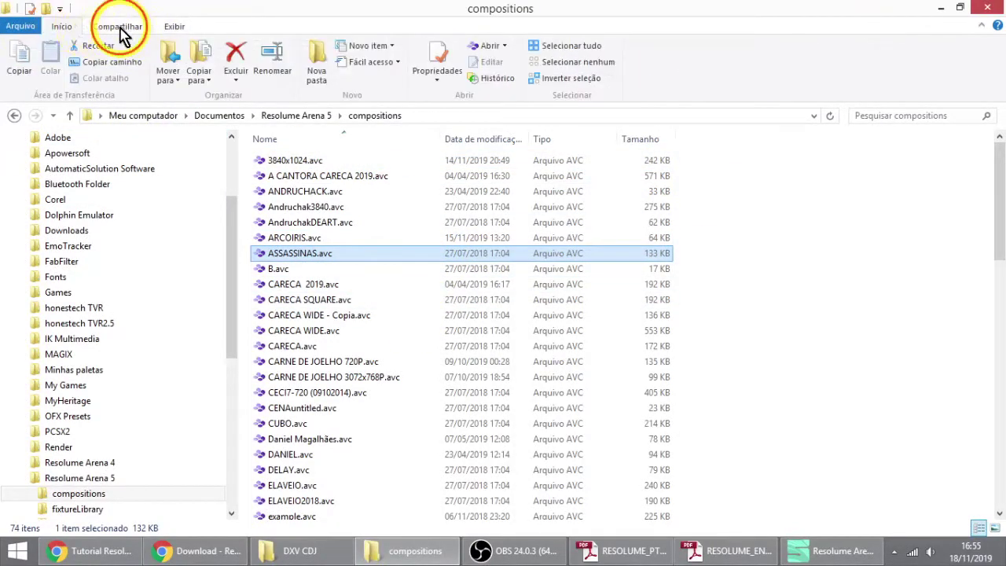
left_click(176, 26)
key("ctrl")
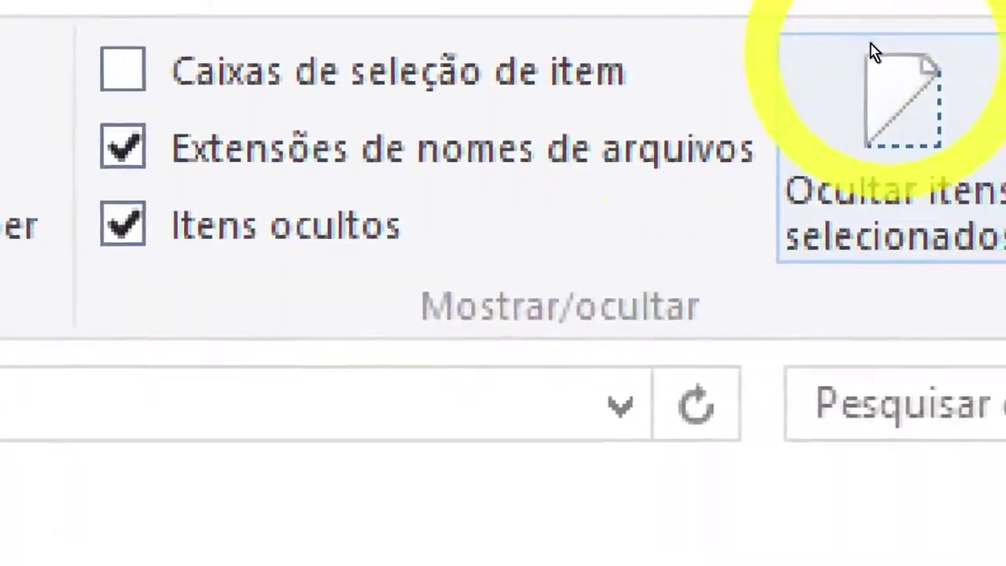
left_click(122, 147)
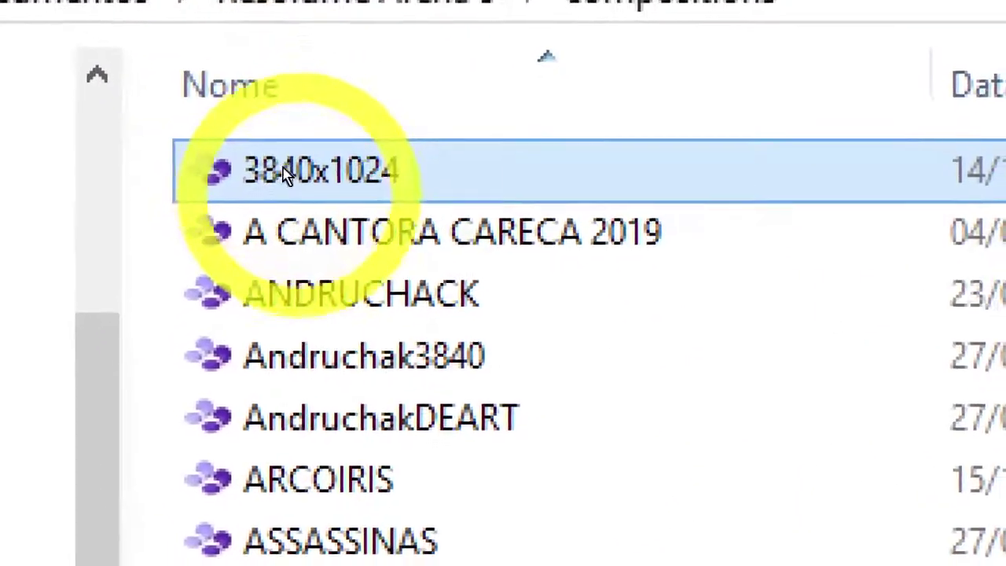
Step: Look over the composition names without extensions, turn file name extensions back on, and select A CANTORA CARECA 2019.avc
left_click(287, 269)
left_click(280, 388)
left_click(252, 539)
left_click(303, 392)
left_click(275, 211)
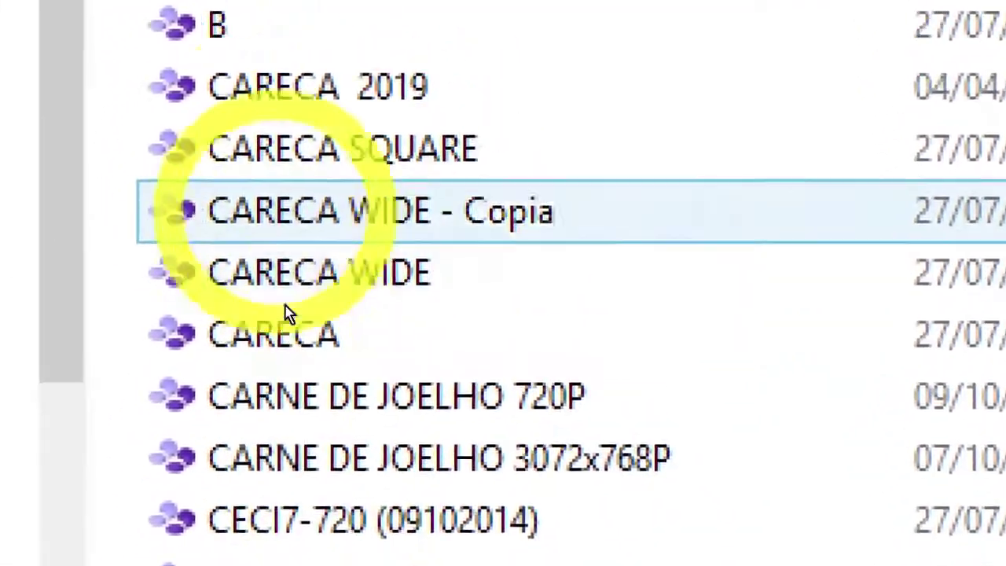
left_click(281, 70)
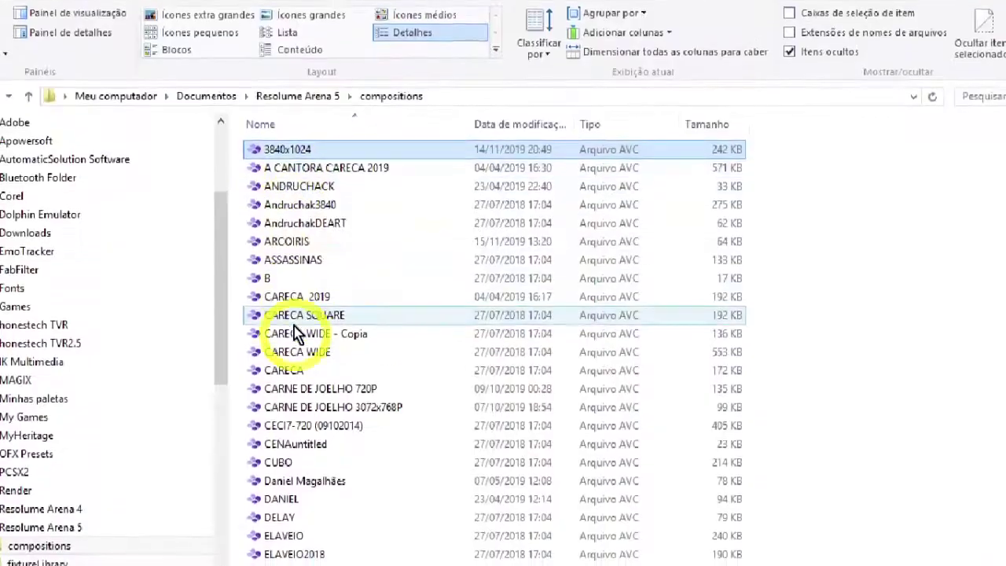
left_click(788, 32)
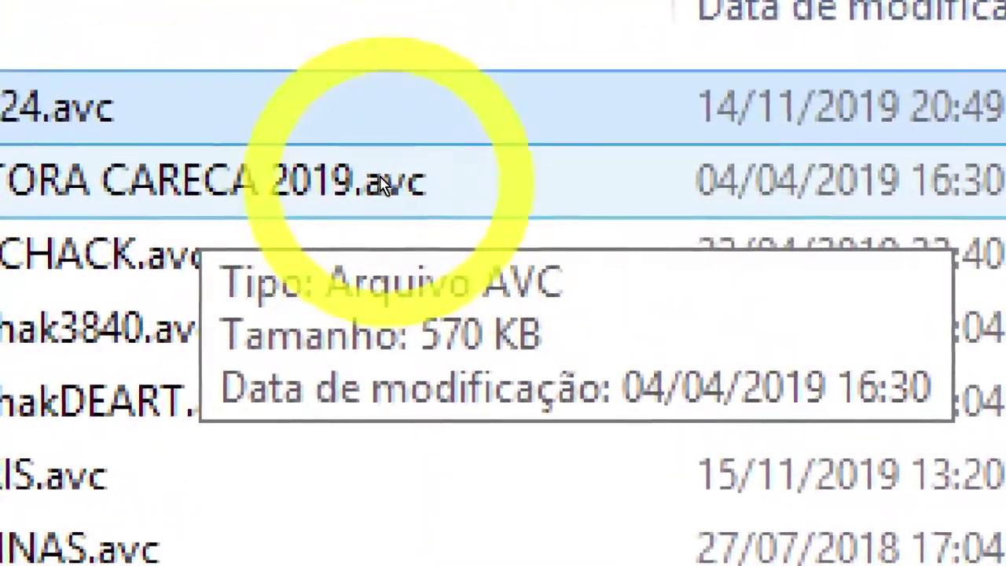
left_click(360, 182)
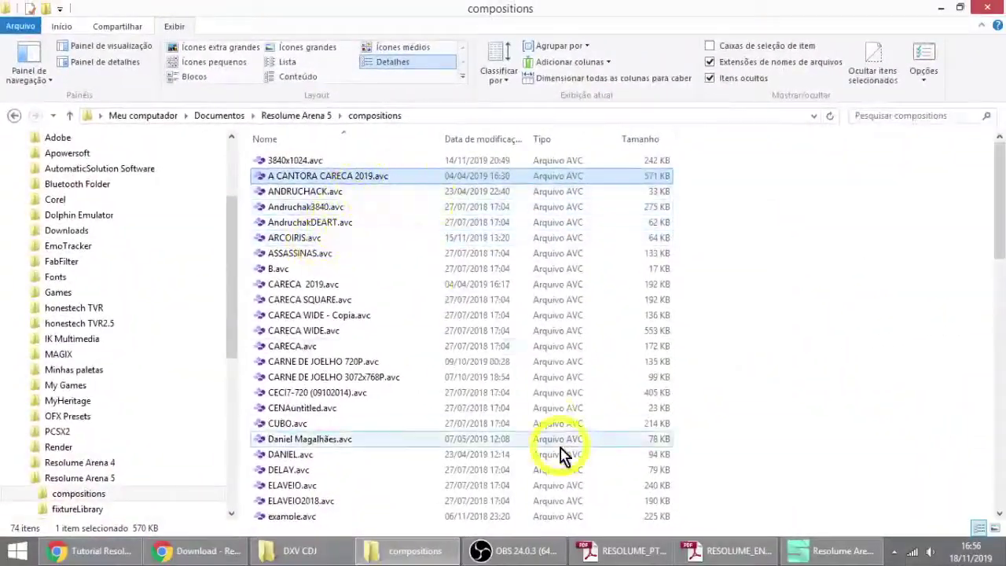
Step: Switch to Resolume Arena, check slide 4 of the tutorial in Chrome, and minimize all windows to the desktop
left_click(830, 550)
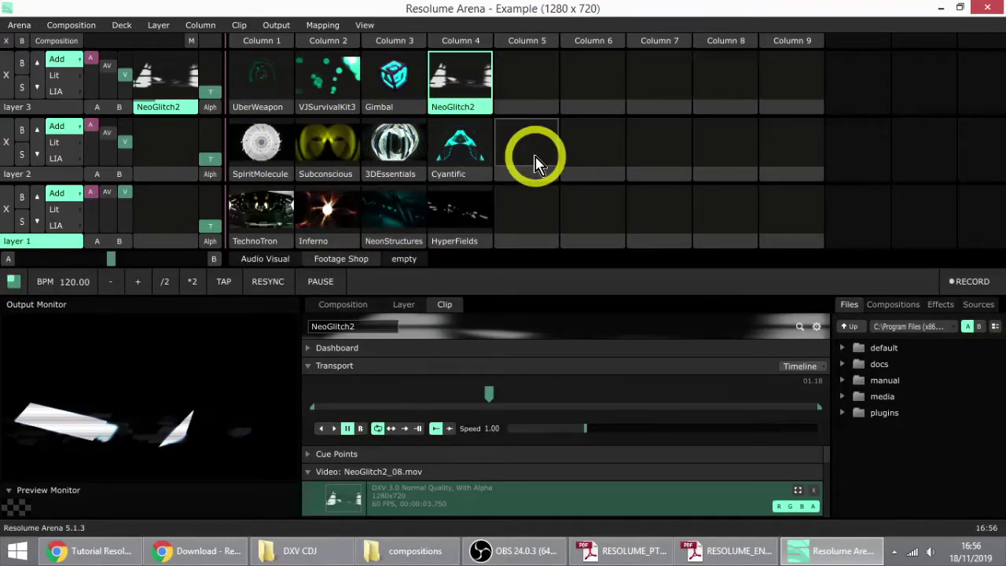
key("alt+Tab")
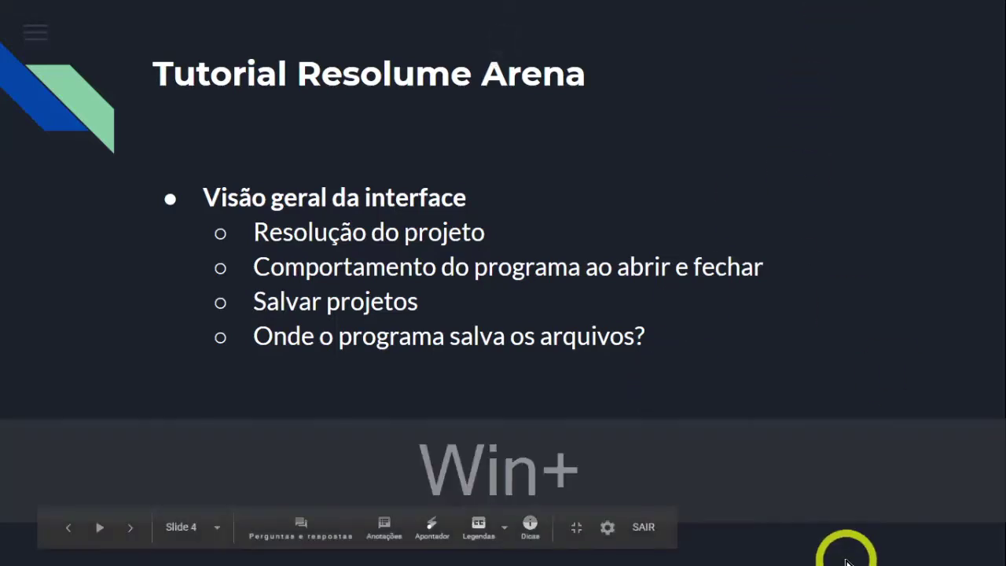
key("super+m")
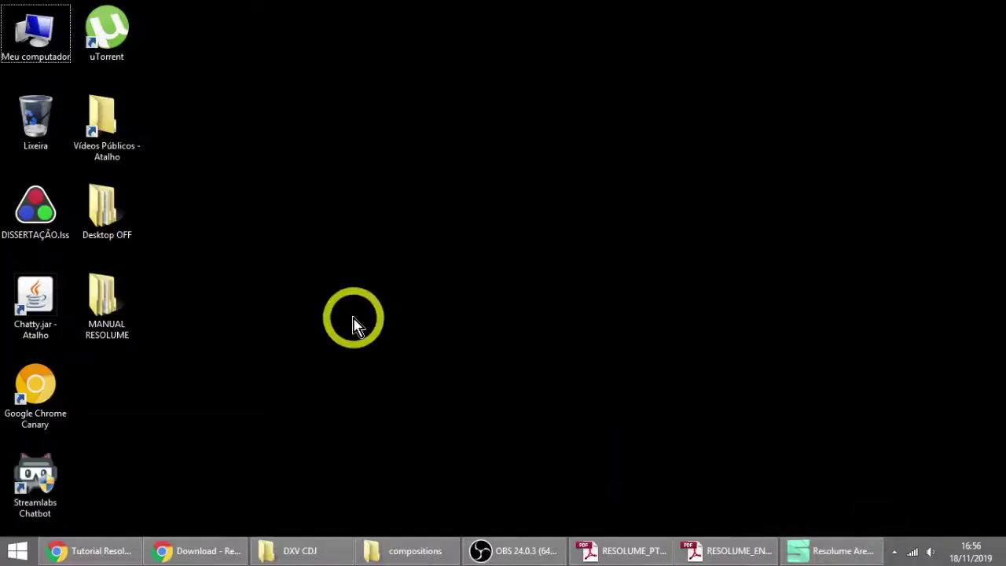
Step: Open the Windows screen resolution settings (Resolução da tela) from the desktop
right_click(451, 281)
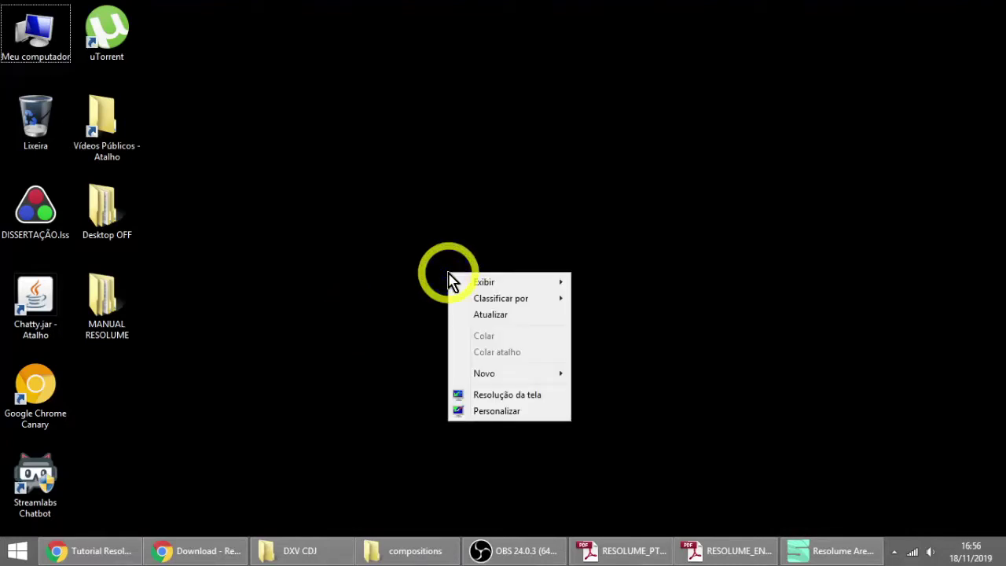
left_click(410, 369)
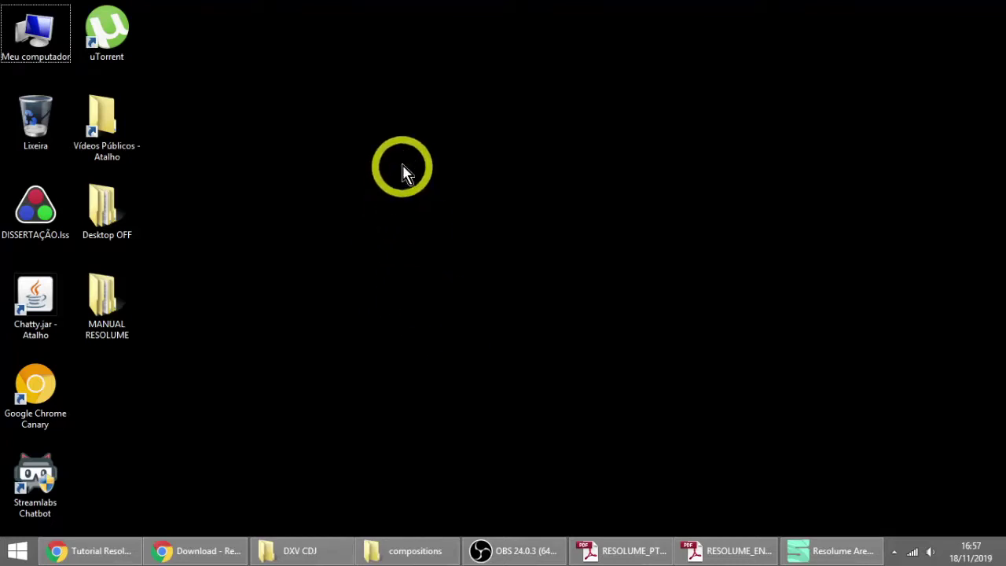
right_click(479, 278)
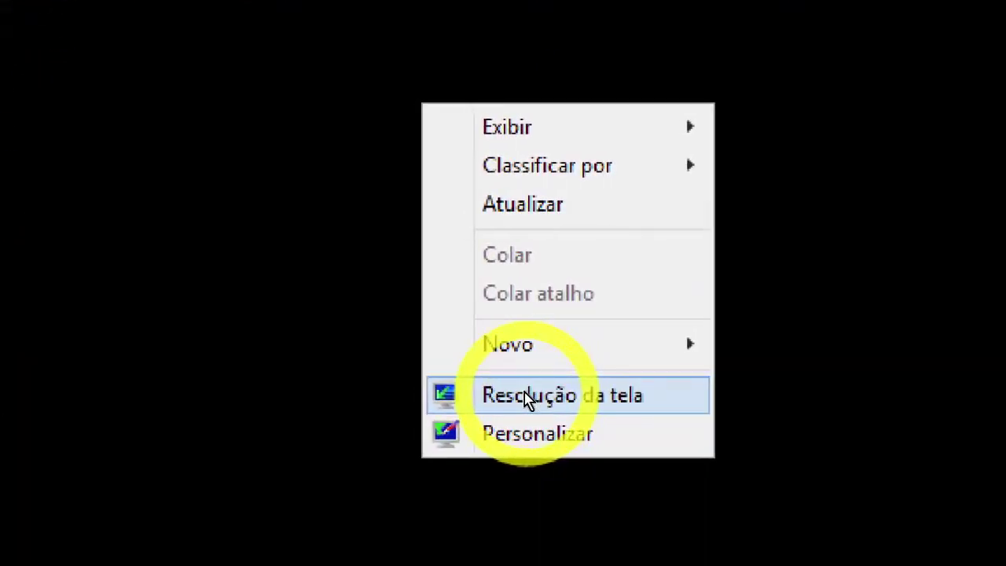
left_click(526, 399)
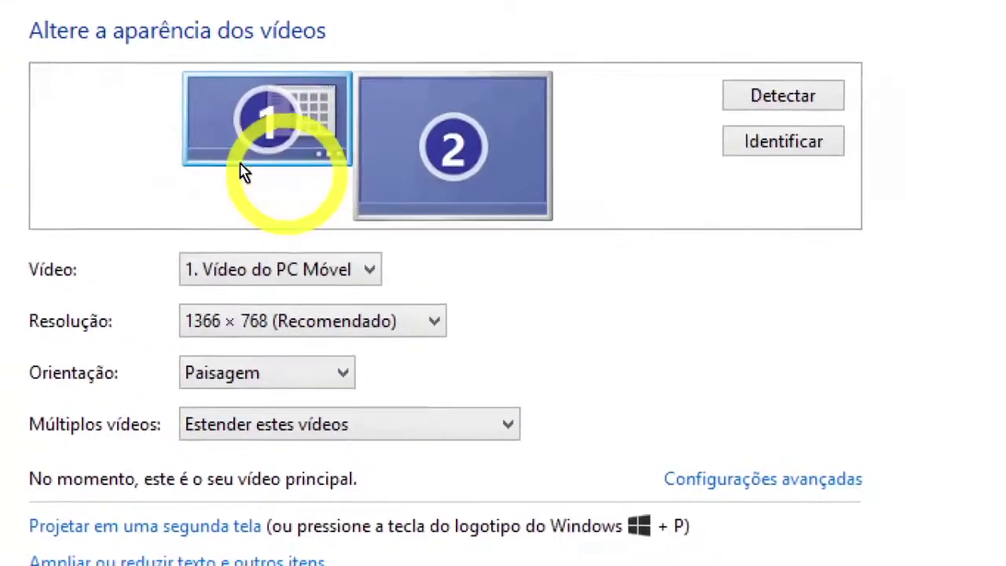
Step: Compare the resolution settings of display 1 and display 2, ending with display 1 selected
left_click(395, 165)
left_click(266, 113)
left_click(405, 146)
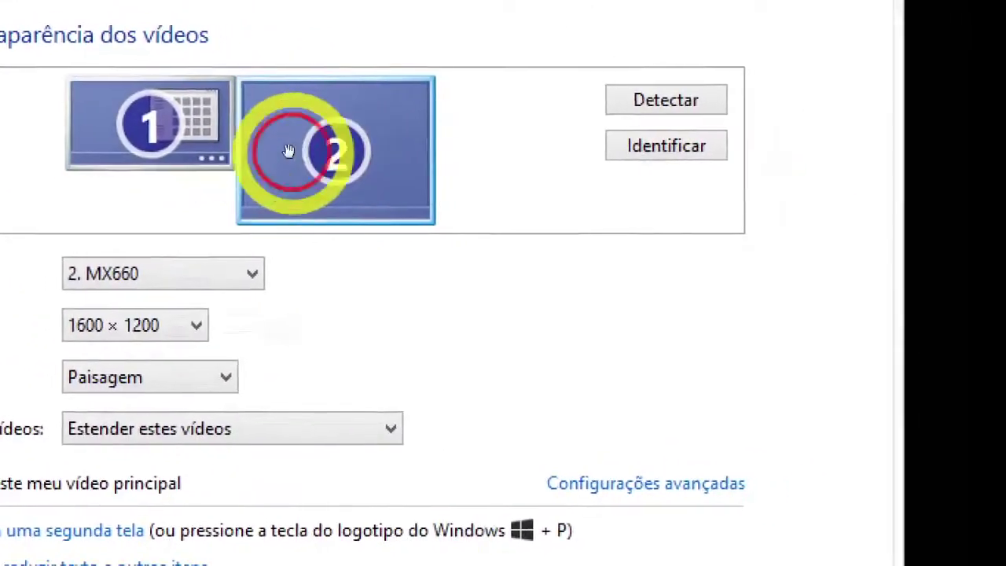
left_click(150, 119)
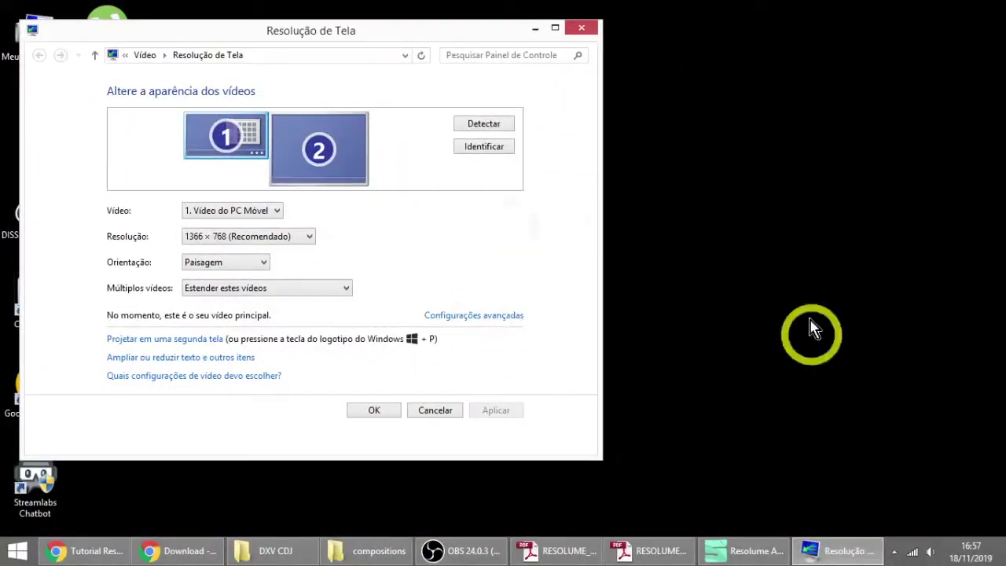
Step: Check the OBS recording window, return to the screen resolution settings, and compare display 1 with display 2
left_click(485, 551)
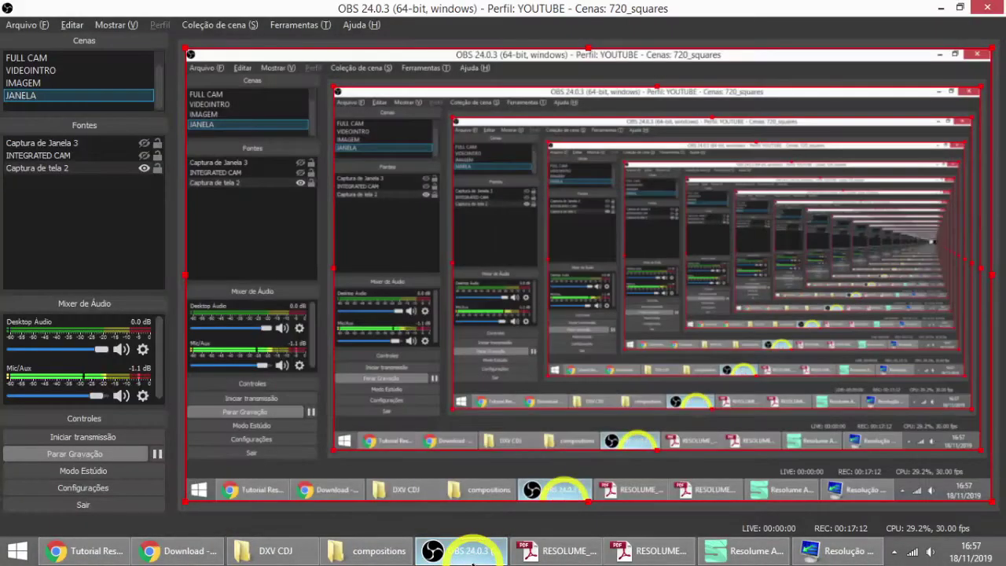
left_click(460, 550)
left_click(314, 148)
left_click(223, 136)
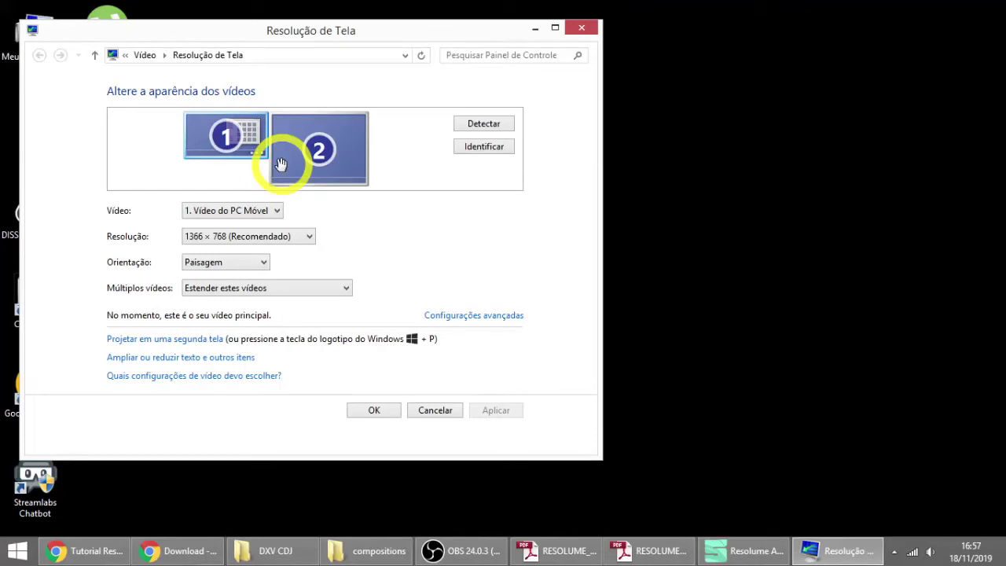
left_click(305, 175)
left_click(235, 139)
left_click(299, 152)
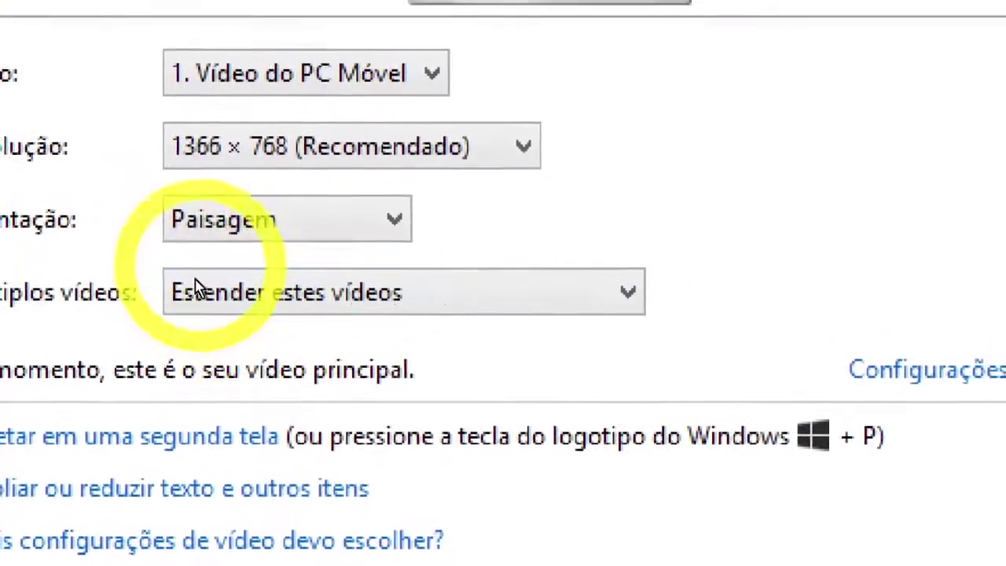
Step: Try Duplicar estes vídeos as the multiple-display mode, and set it back to Estender estes vídeos
left_click(326, 297)
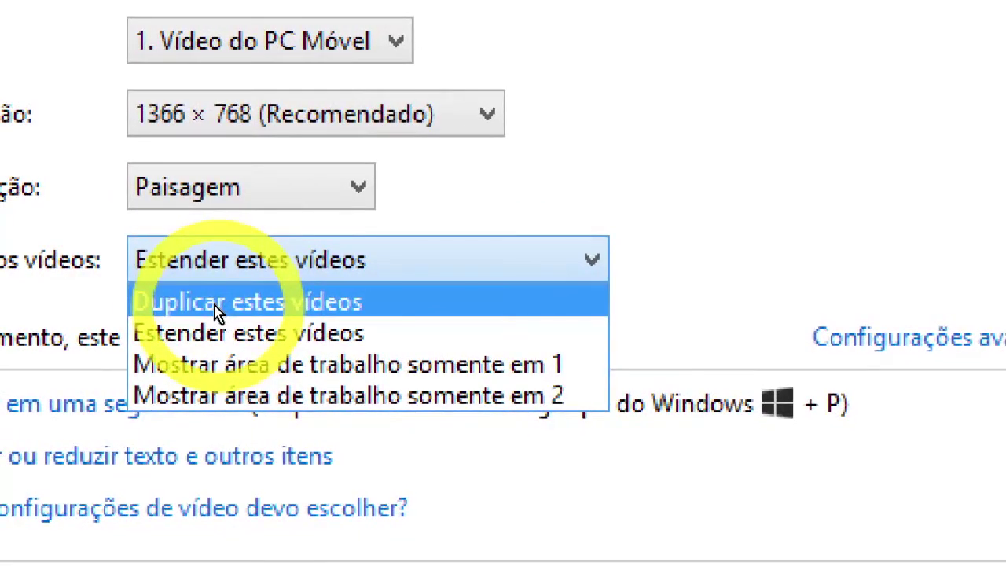
left_click(218, 311)
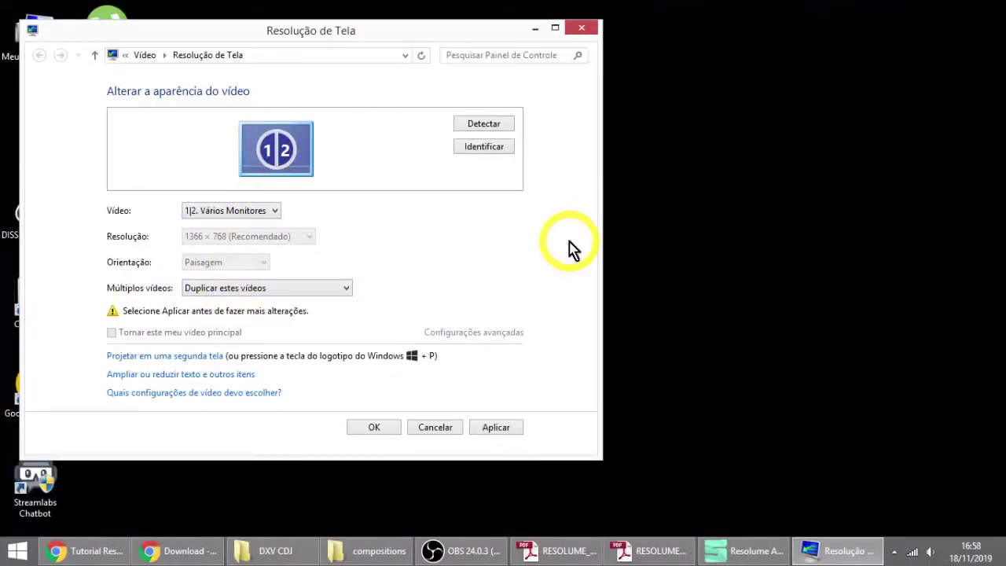
left_click(229, 292)
left_click(242, 314)
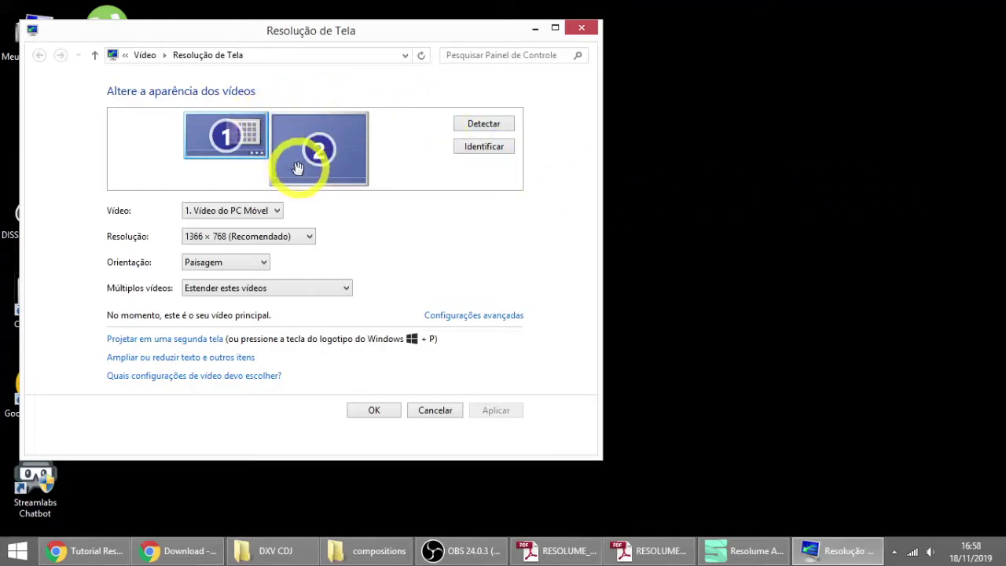
Step: Try different positions for display 2 around display 1 in the arrangement preview, ending bottom-aligned on display 1's right side
left_click_drag(298, 168, 297, 149)
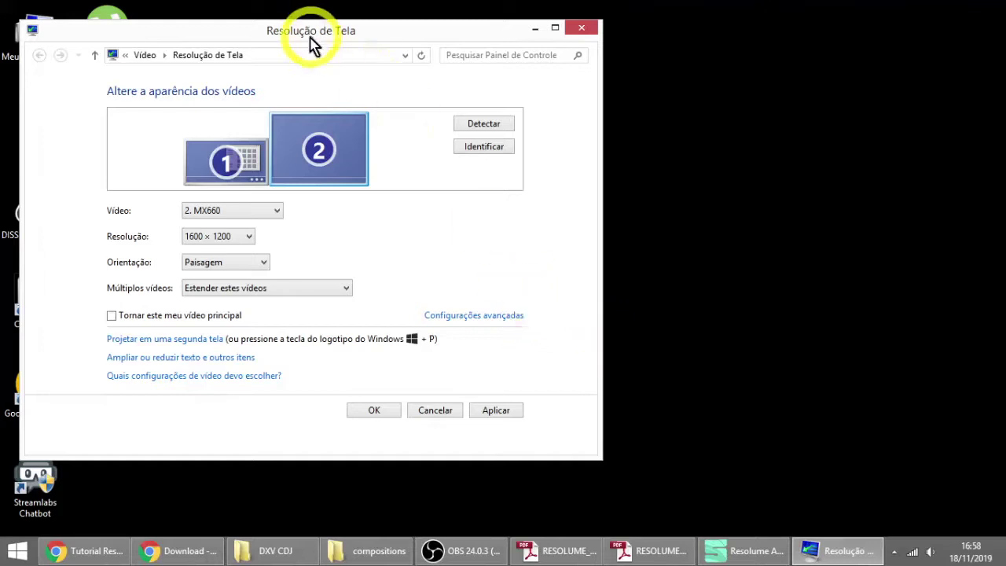
left_click_drag(275, 43, 314, 37)
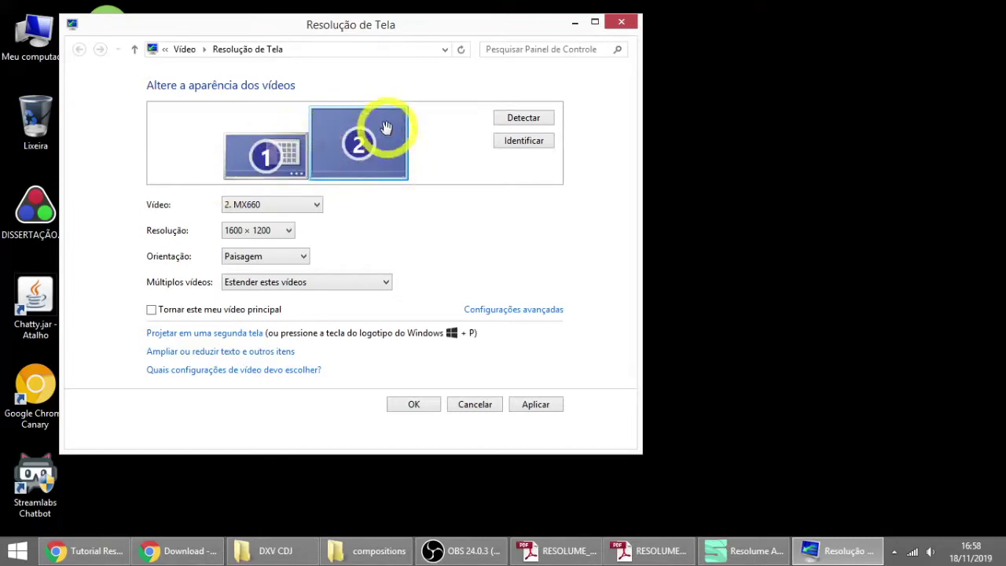
left_click(266, 161)
left_click_drag(374, 153, 373, 116)
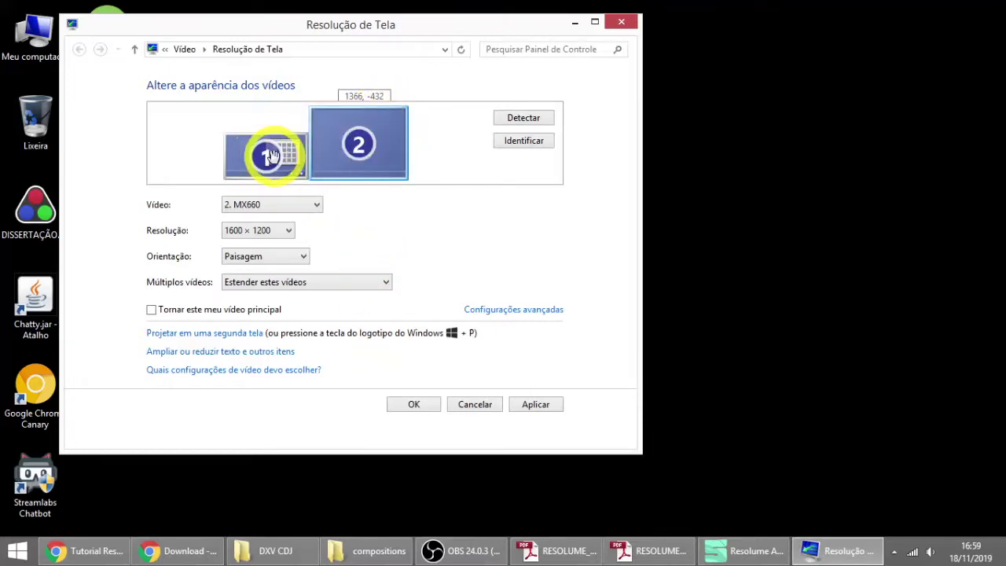
left_click_drag(339, 117, 165, 126)
left_click_drag(279, 134, 417, 153)
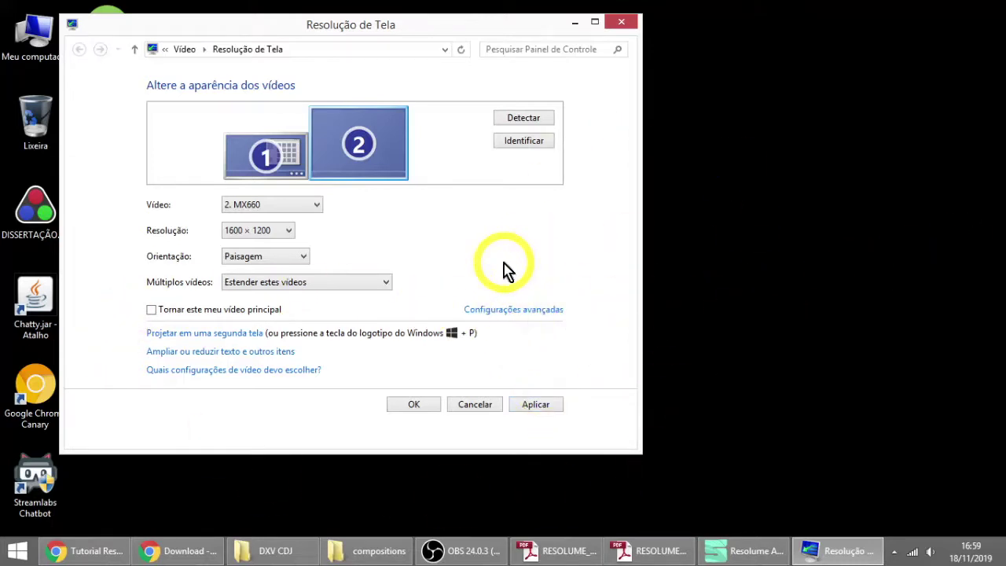
Step: Compare the resolutions of display 1 and display 2, and close the screen resolution settings without applying changes
key("ctrl+1")
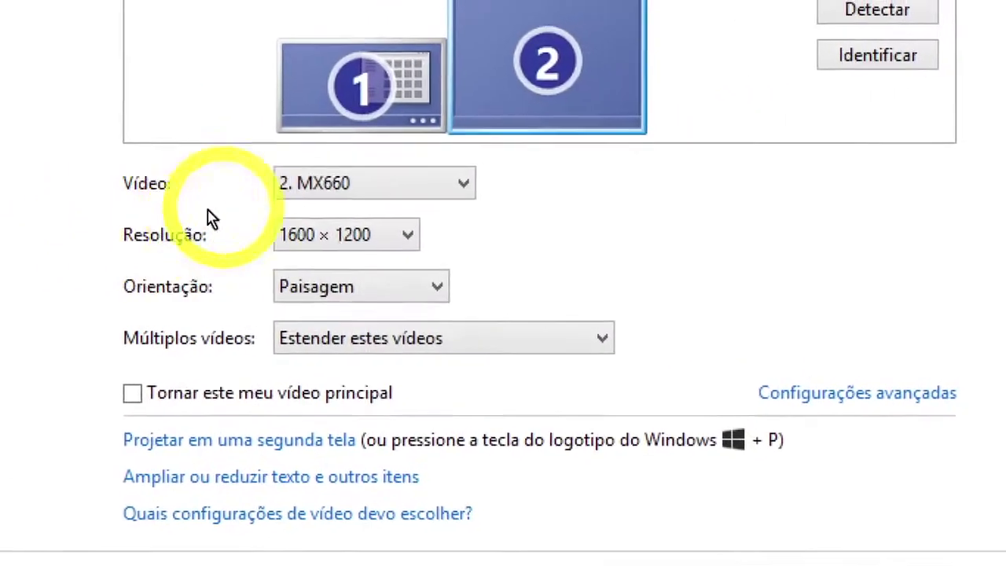
left_click(302, 94)
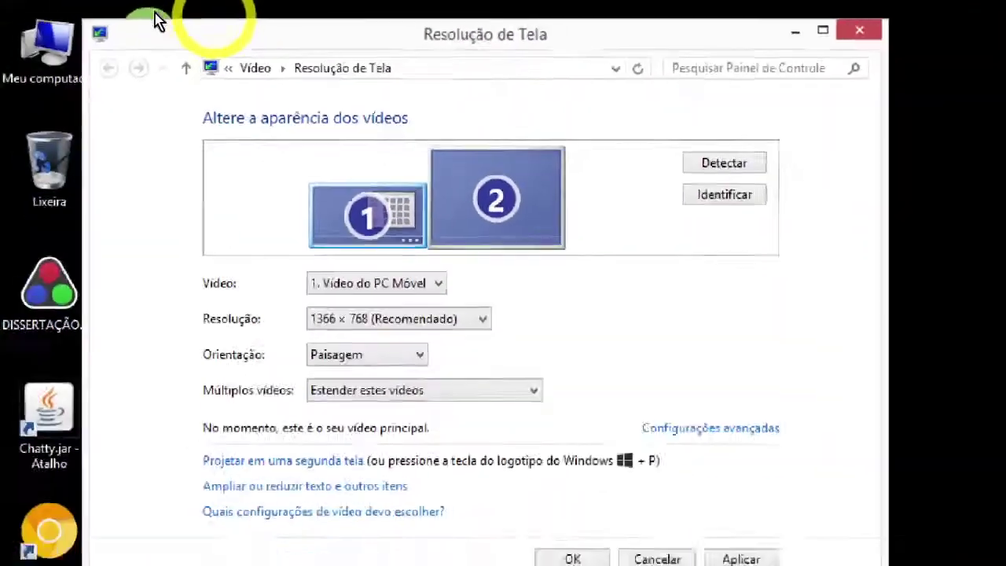
key("ctrl")
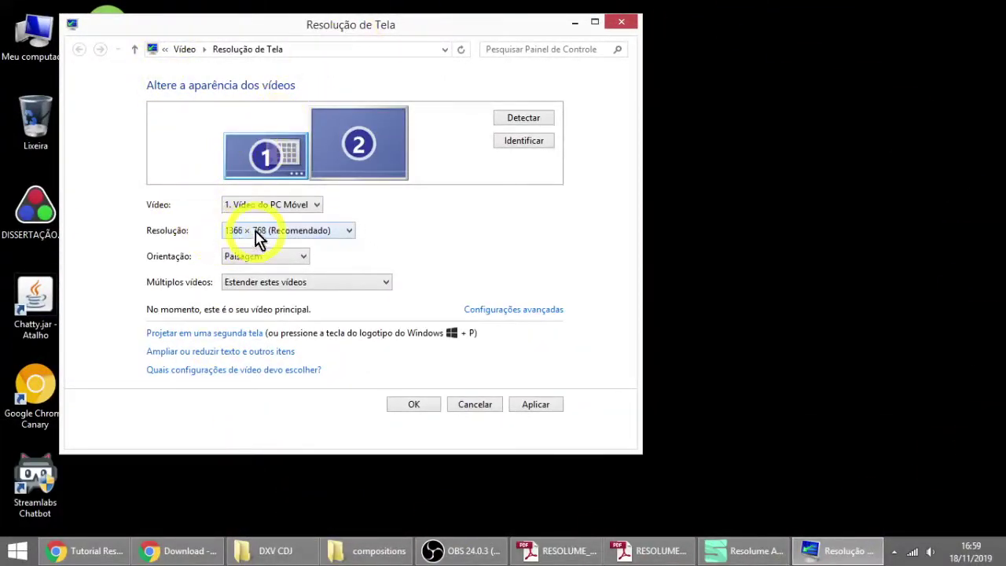
key("ctrl")
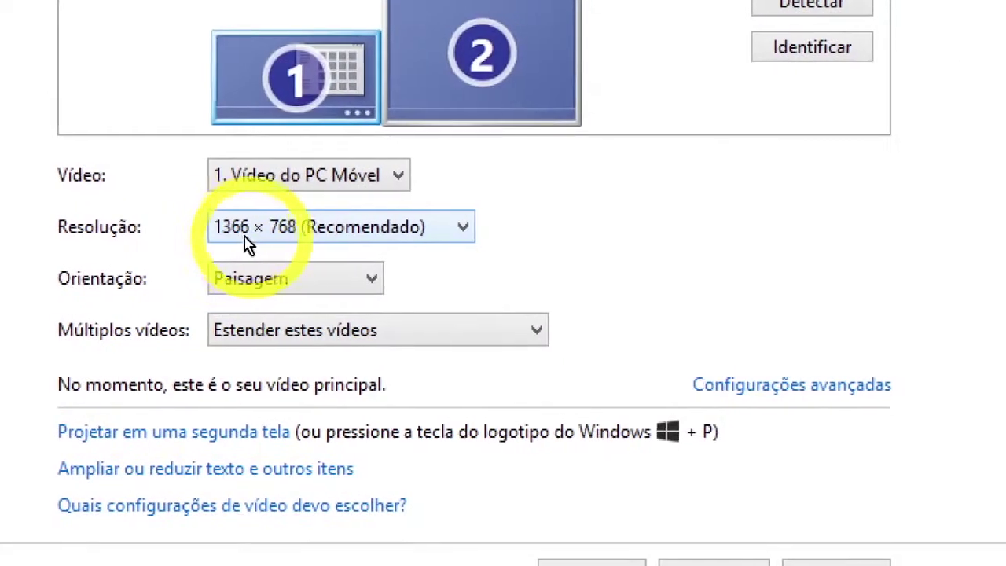
left_click(479, 47)
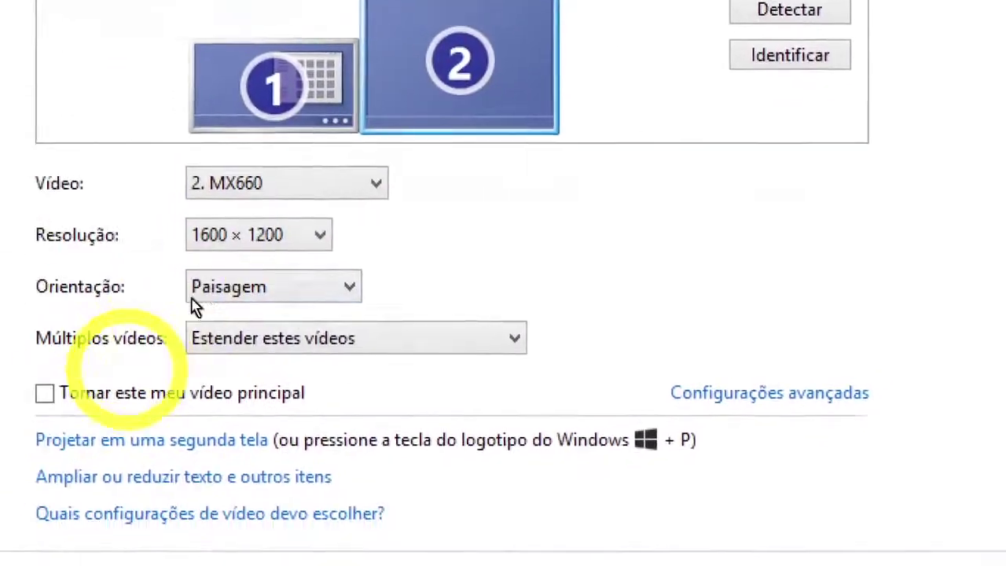
key("ctrl")
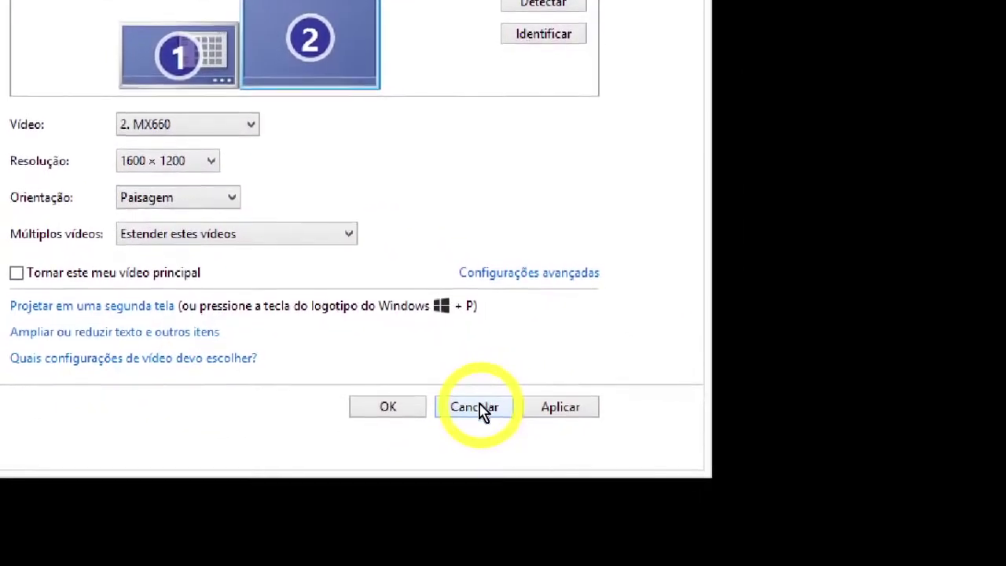
left_click(482, 408)
key("ctrl")
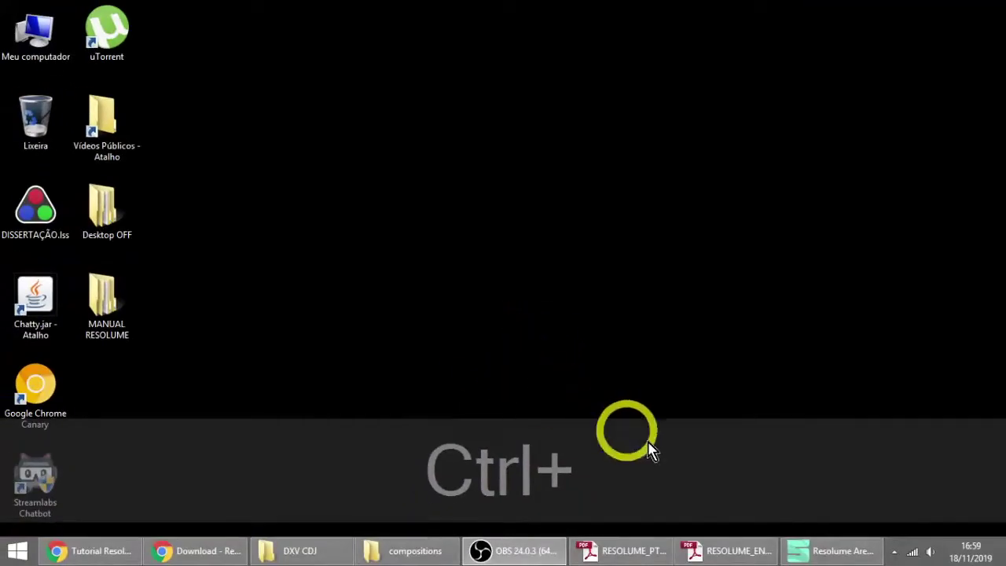
Step: Switch to Resolume Arena, examine the size presets in the Composition Settings, and close them without changing the size
left_click(831, 550)
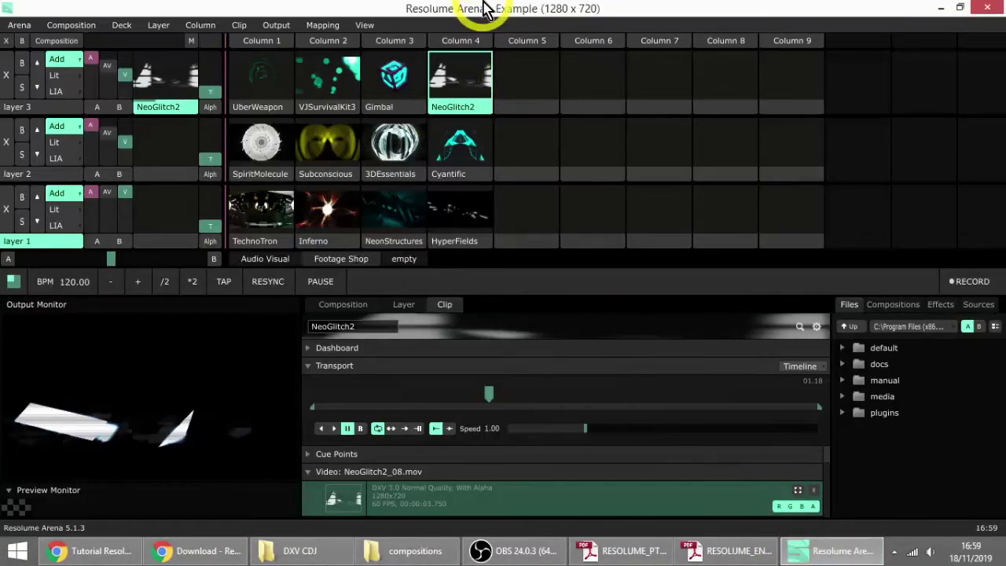
key("ctrl")
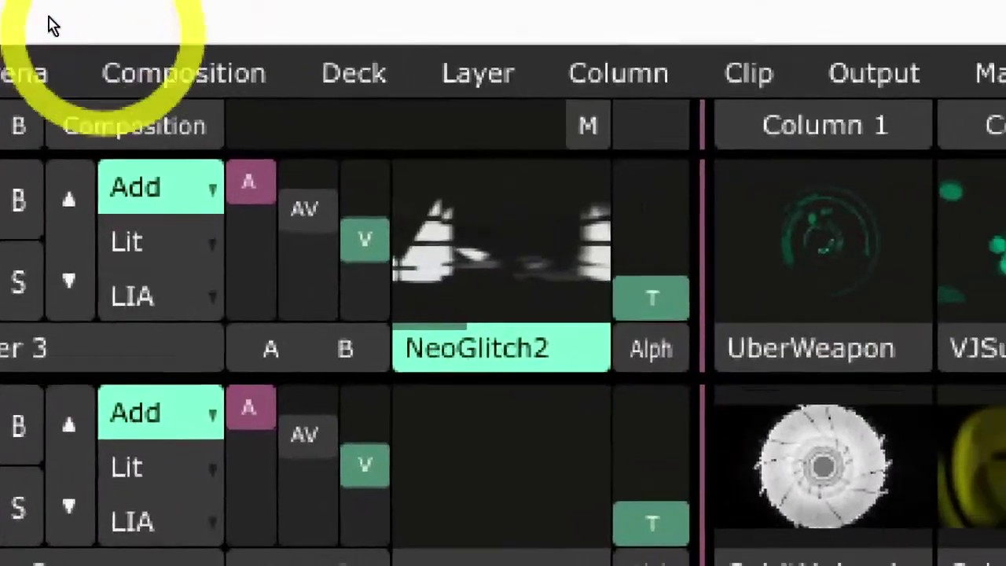
left_click(47, 30)
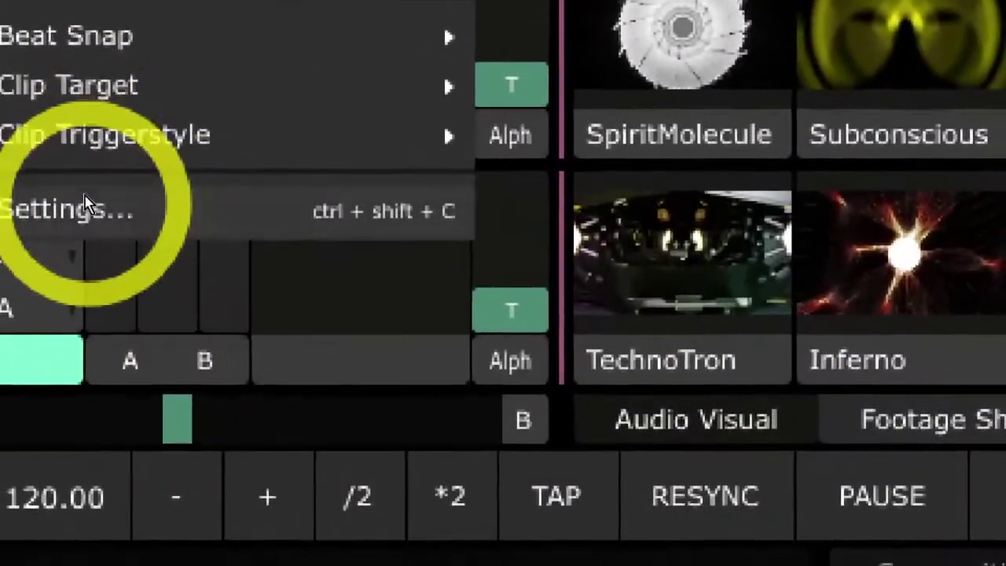
left_click(126, 470)
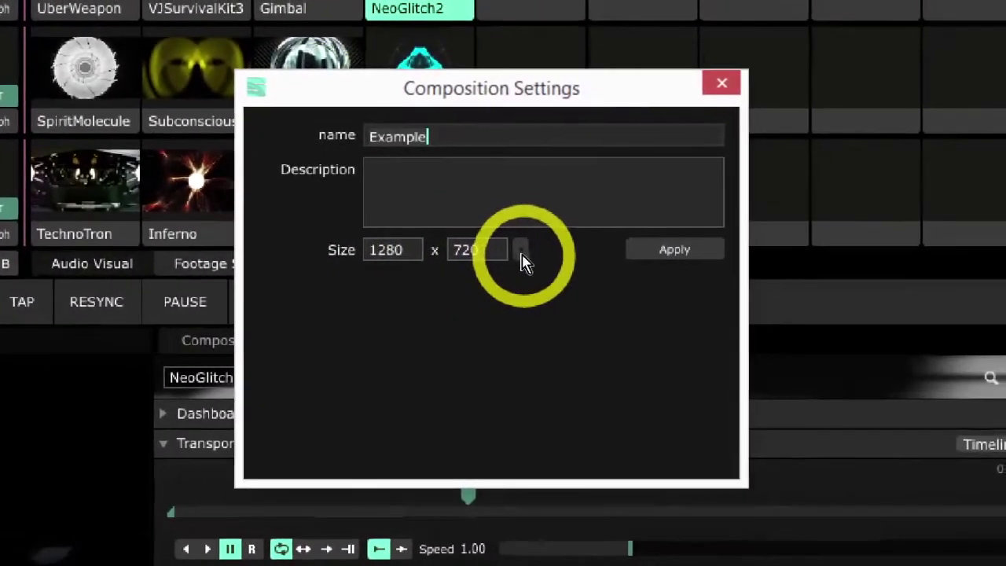
left_click(561, 254)
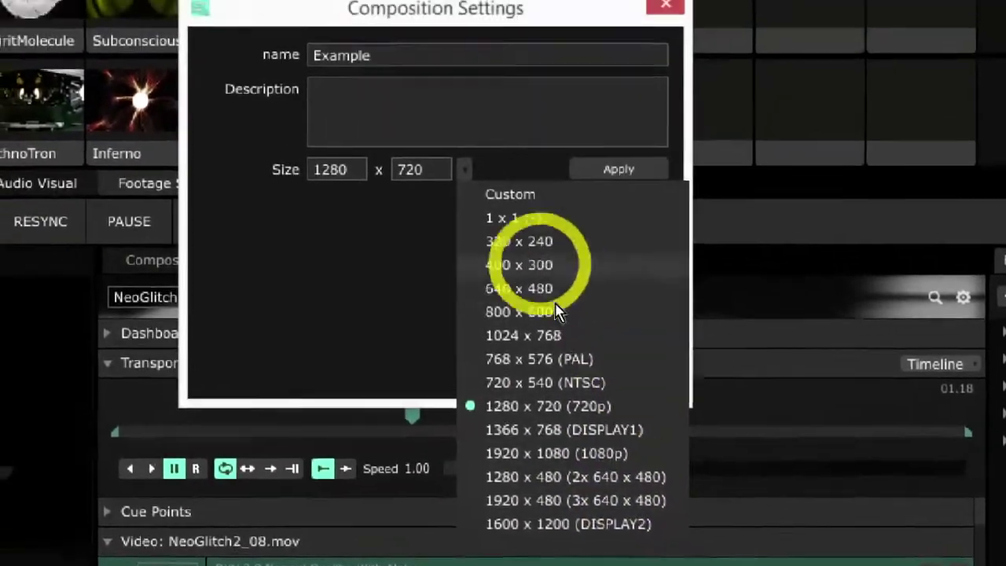
left_click(338, 198)
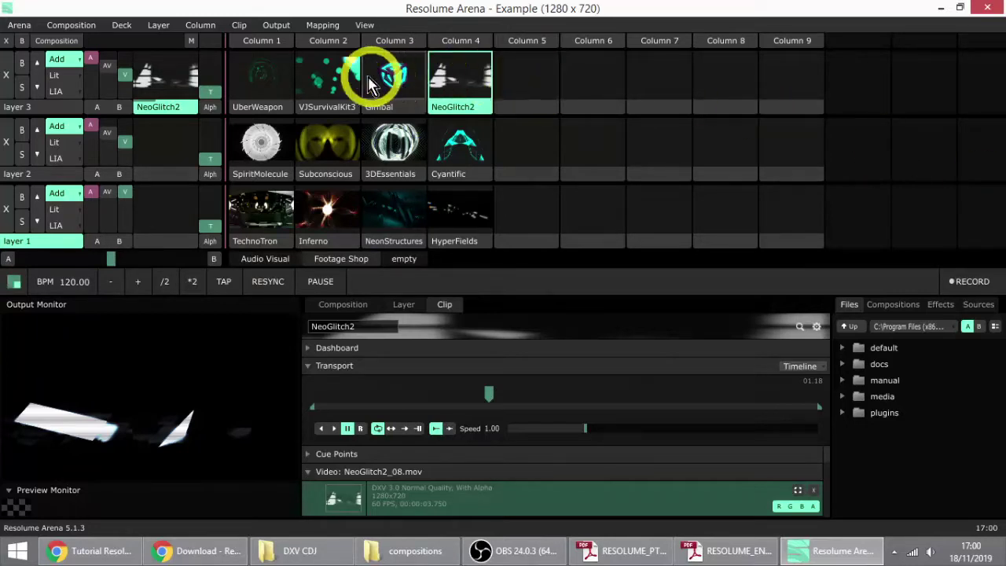
Step: Play DW_L3_C1 from the Audio Visual deck, lower the Desktop Áudio level in OBS to -5.7 dB, and return to Resolume Arena
left_click(282, 256)
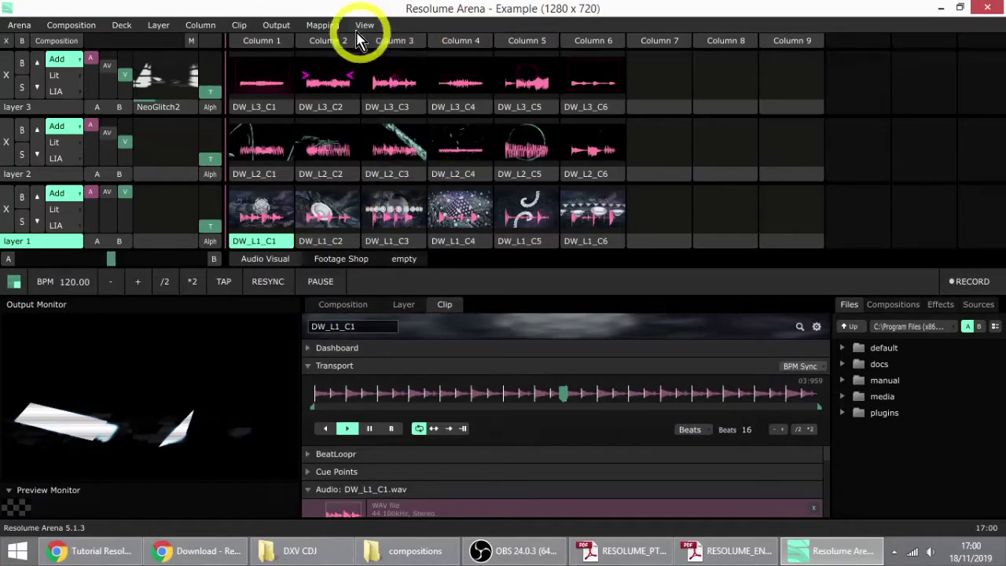
left_click(273, 71)
left_click(562, 552)
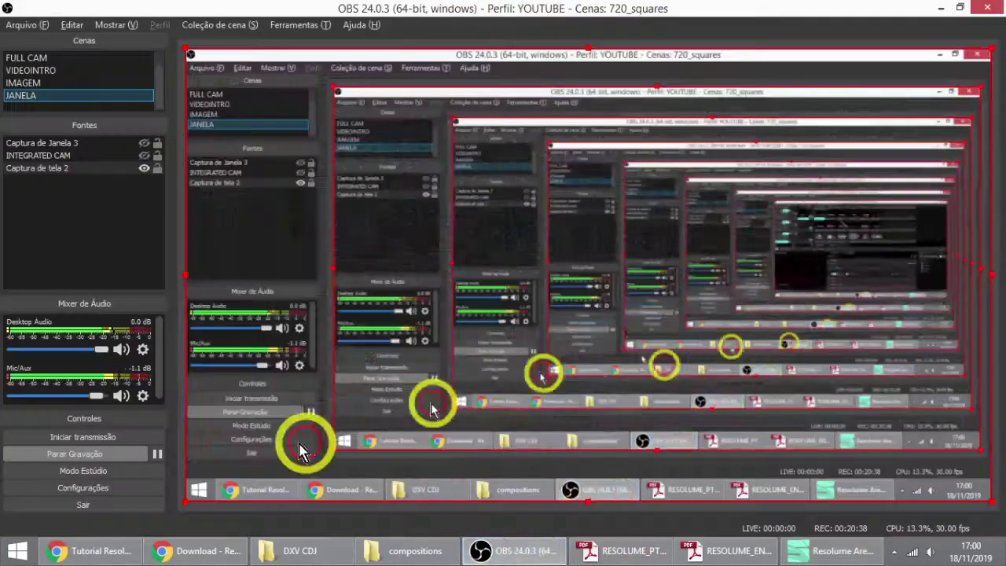
left_click_drag(95, 353, 82, 357)
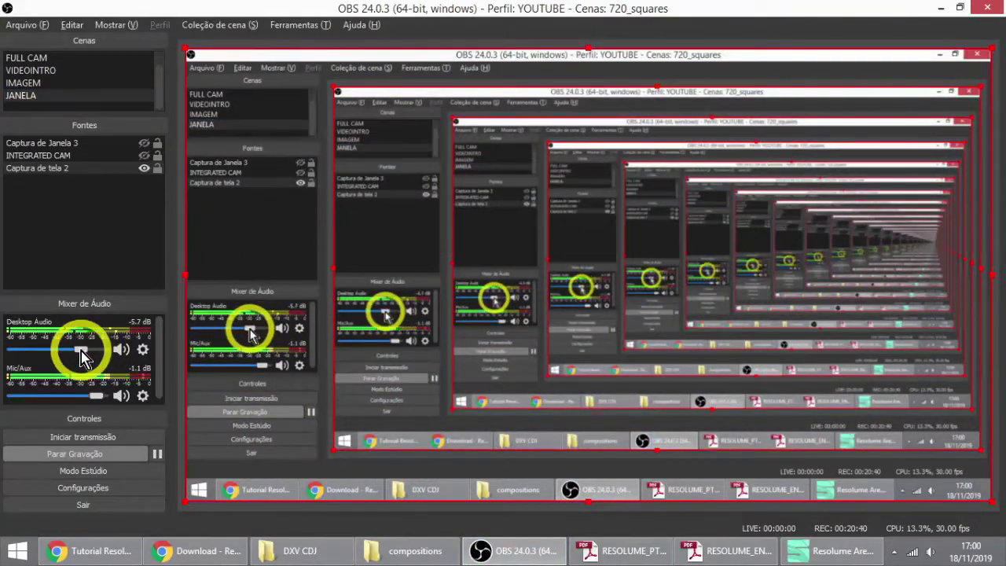
key("alt+Tab")
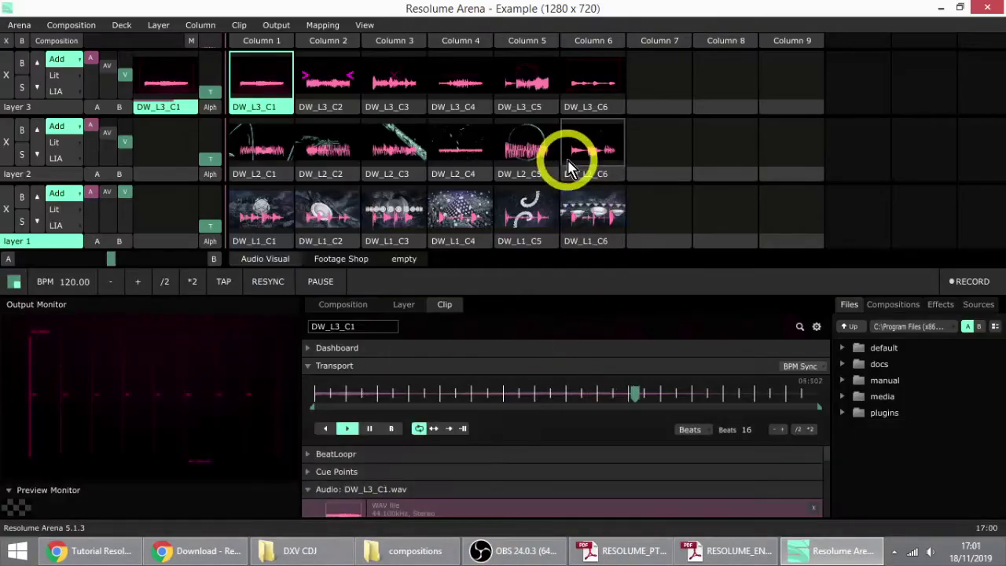
Step: Check the Windows volume level, and stop layer 3's playback by triggering its empty slot in Column 7
left_click(930, 551)
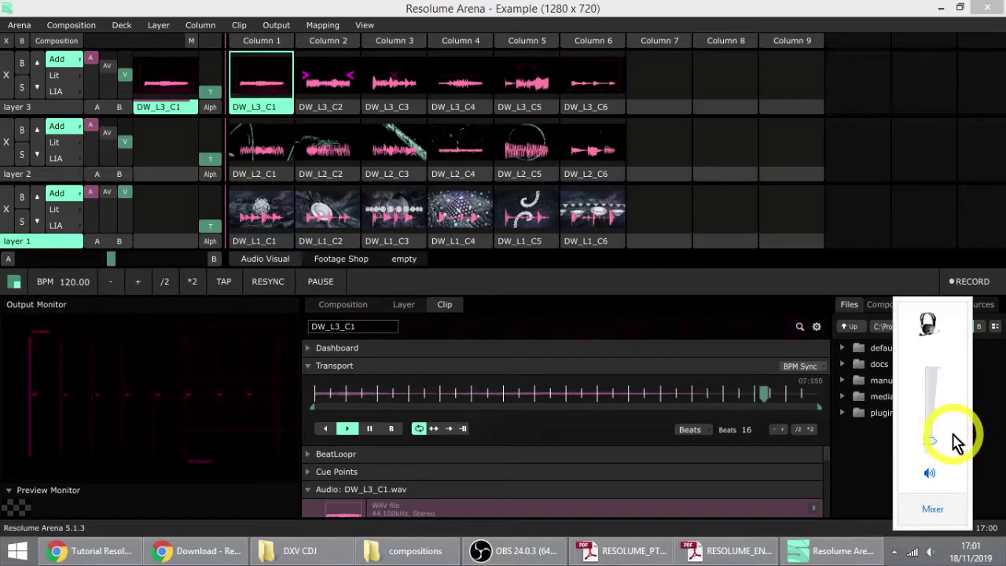
left_click(660, 114)
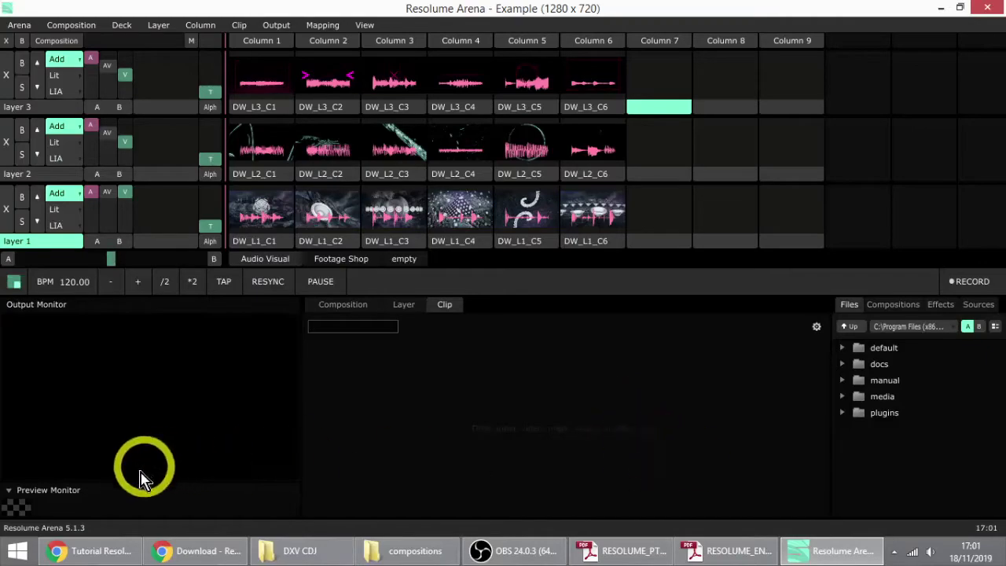
Step: Review the tutorial slide in Chrome about inserting video or audio files, switching between it and Resolume Arena
left_click(99, 551)
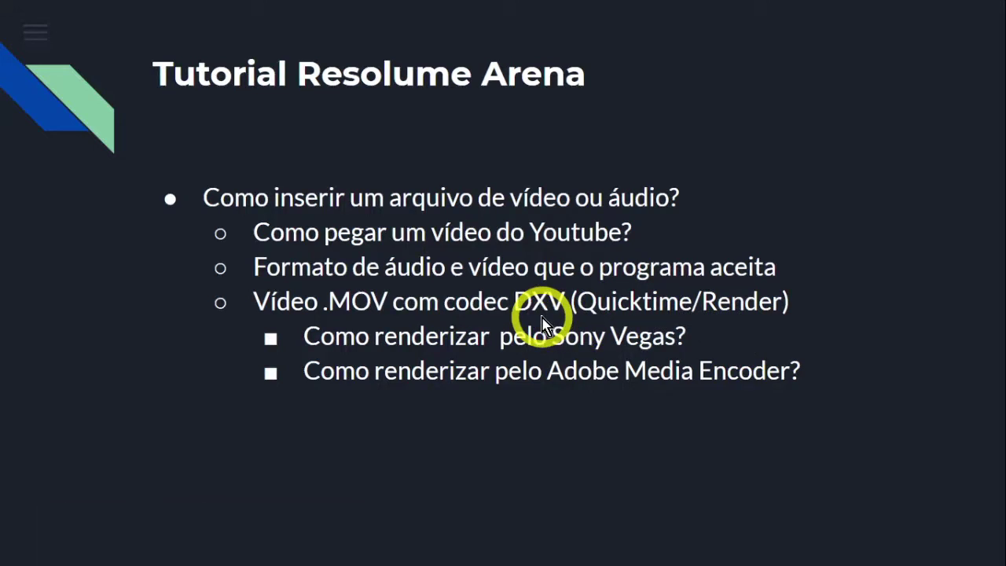
key("alt+Tab")
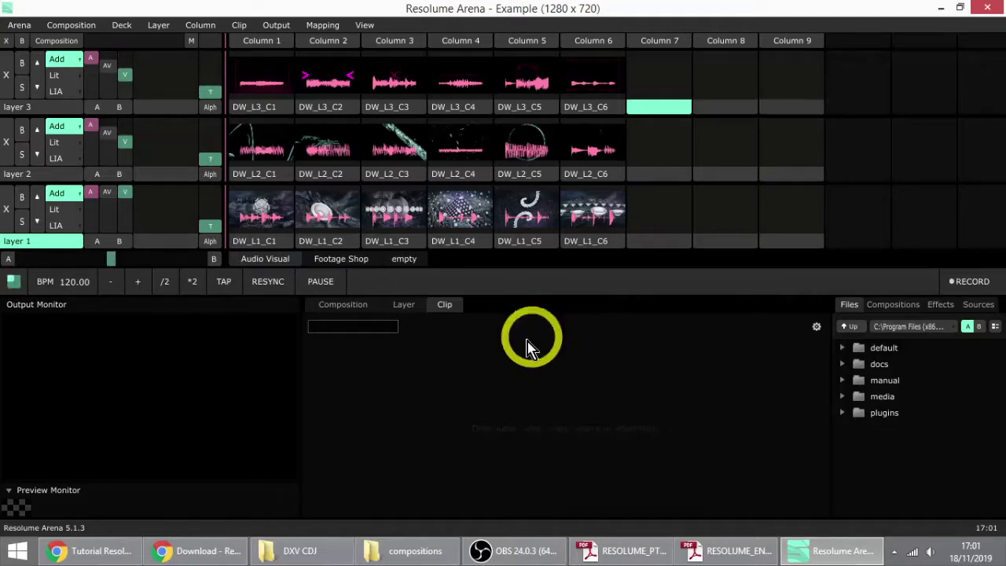
left_click(74, 548)
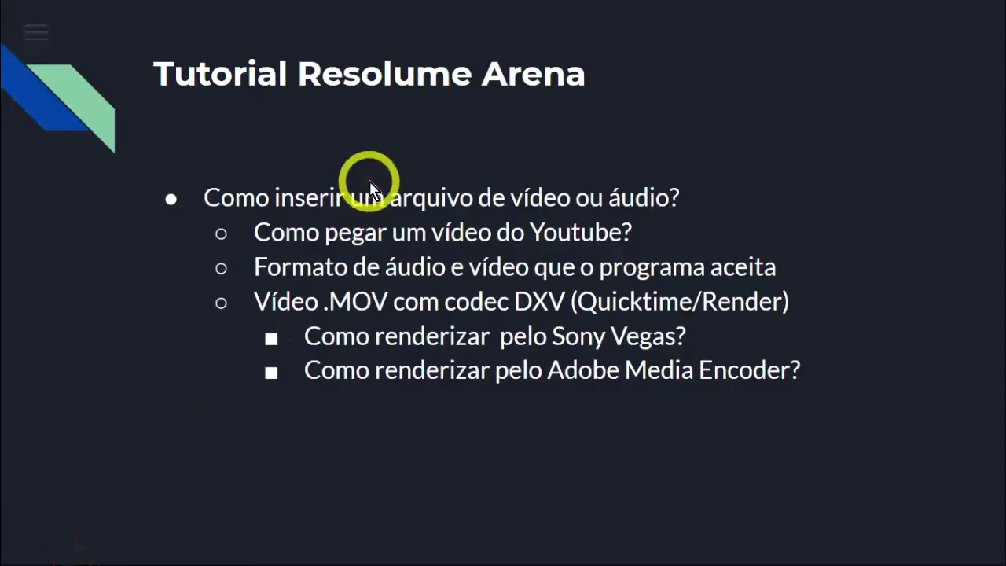
key("alt+Tab")
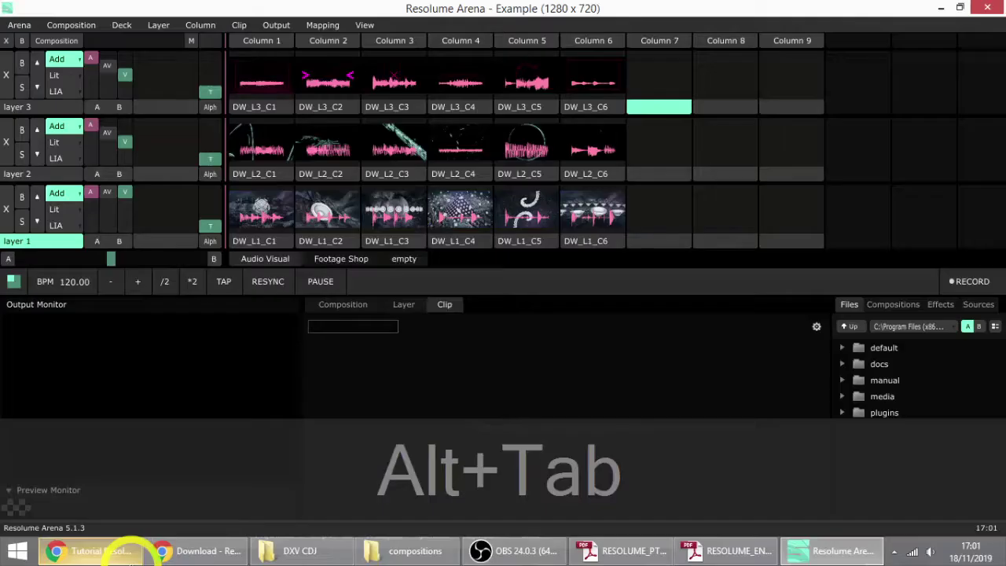
Step: Switch to the Chrome window with the Resolume download page and open YouTube in it
left_click(176, 550)
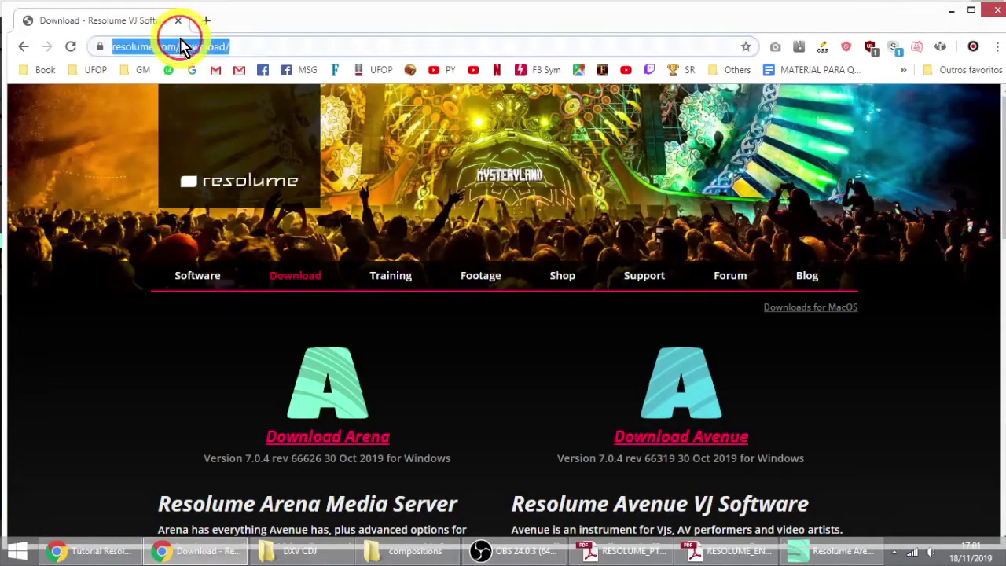
type("youtube")
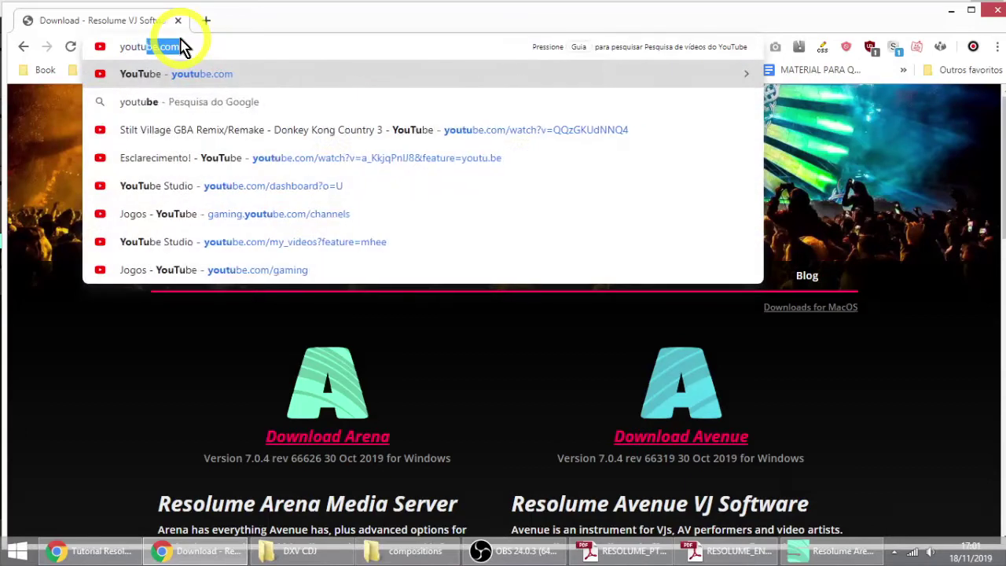
key("Return")
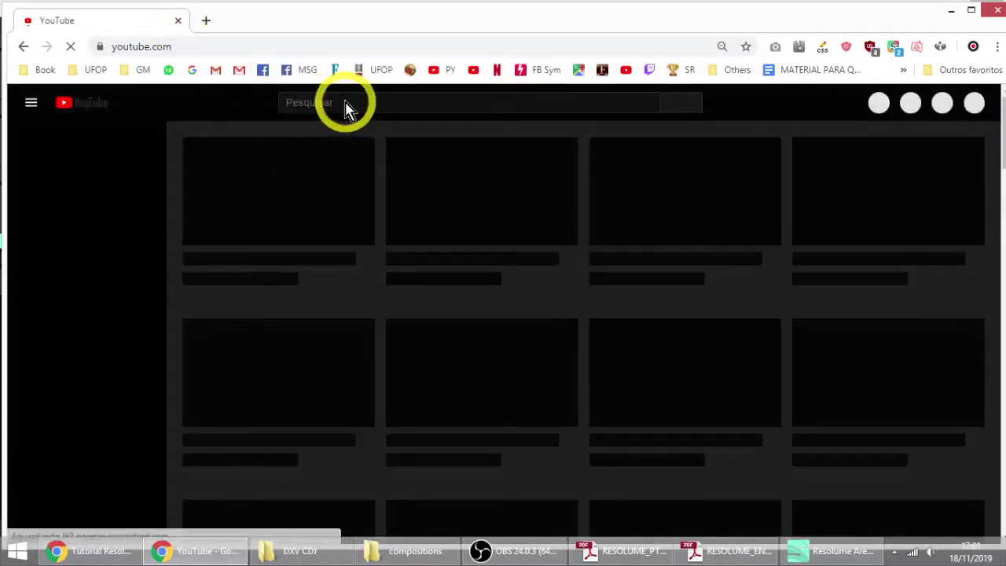
Step: Search YouTube for "caleidoscópio" and look through the results for a suitable kaleidoscope video
left_click(326, 104)
type("caleidos")
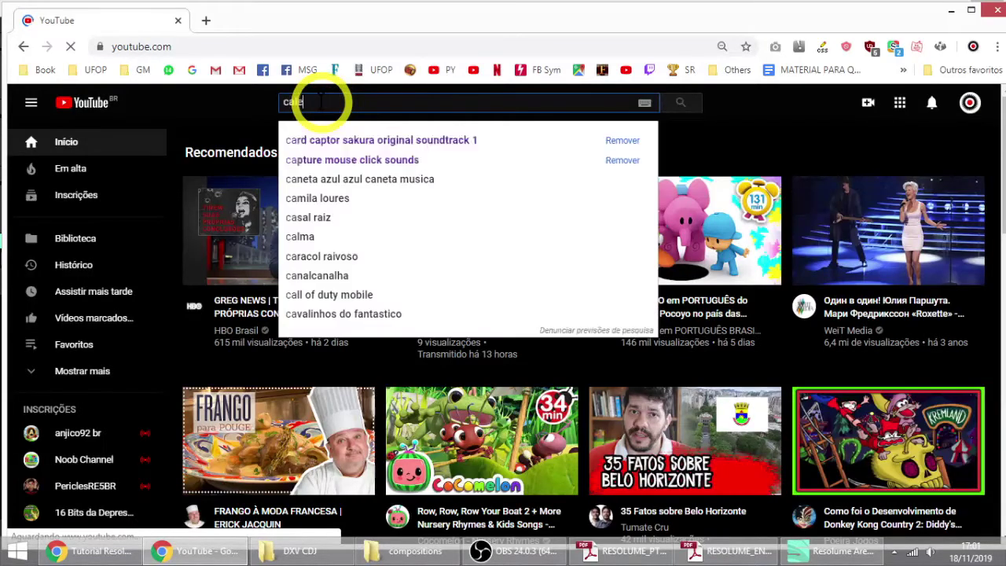
type("cópio")
key("Return")
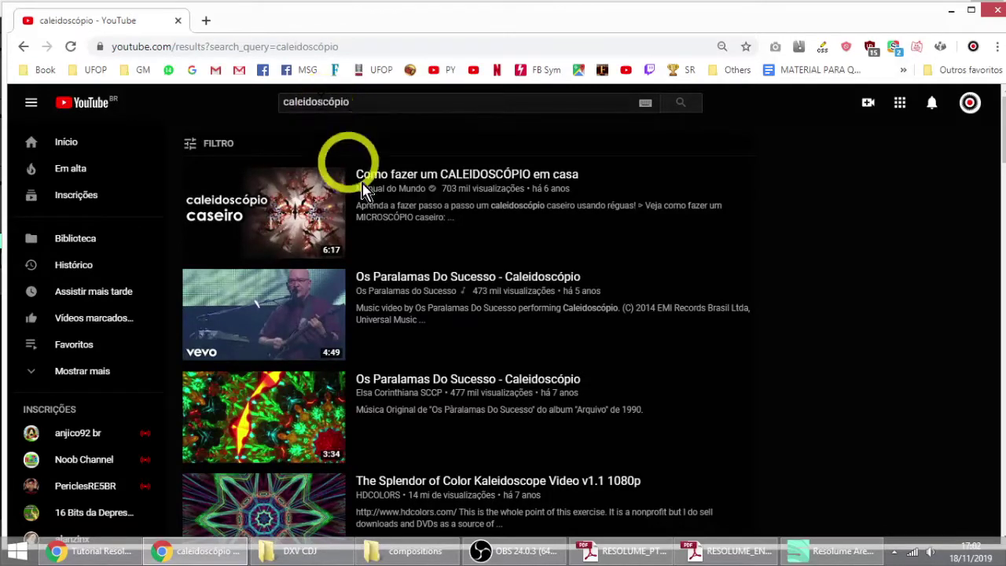
scroll(688, 416, "down", 3)
scroll(691, 421, "down", 10)
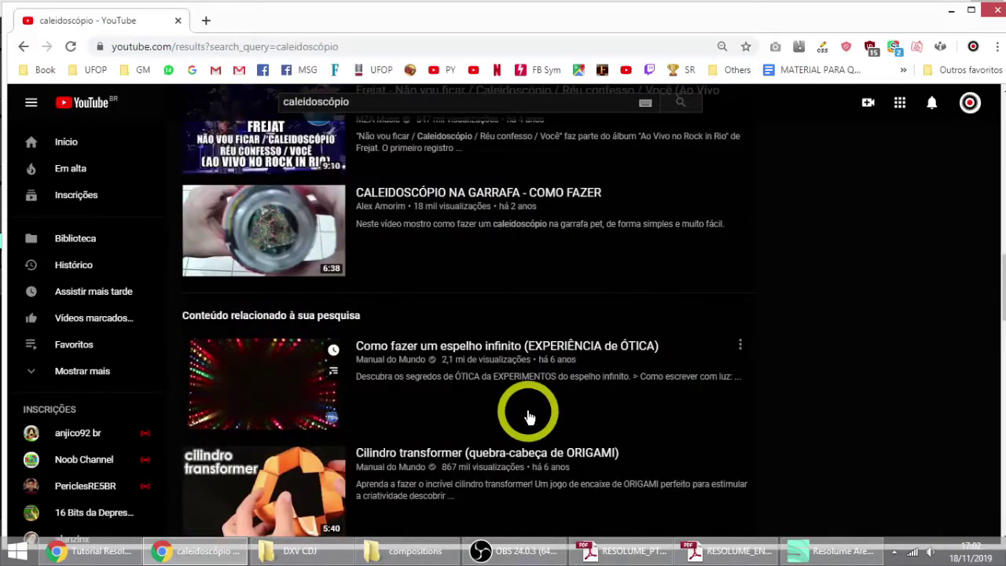
scroll(529, 411, "up", 12)
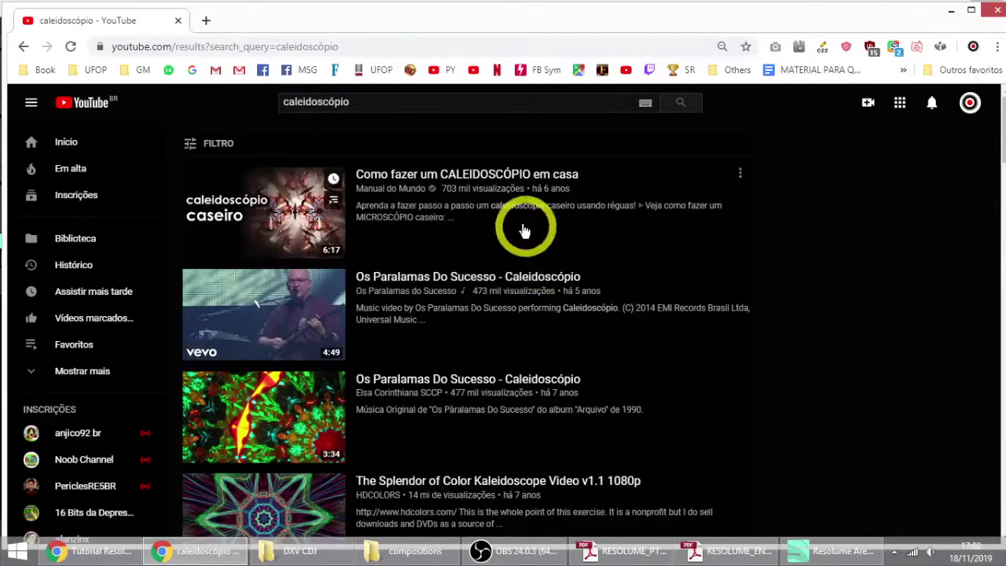
Step: Replace the YouTube search with "transição caleidoscope" and open the video Transitions Kaleidoscope
left_click_drag(357, 101, 237, 112)
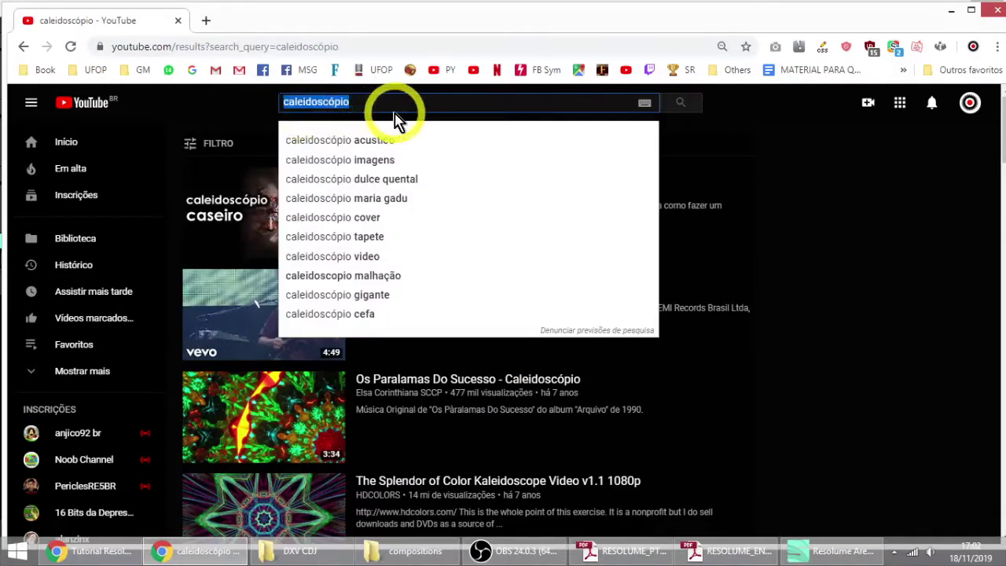
type("sição caleid")
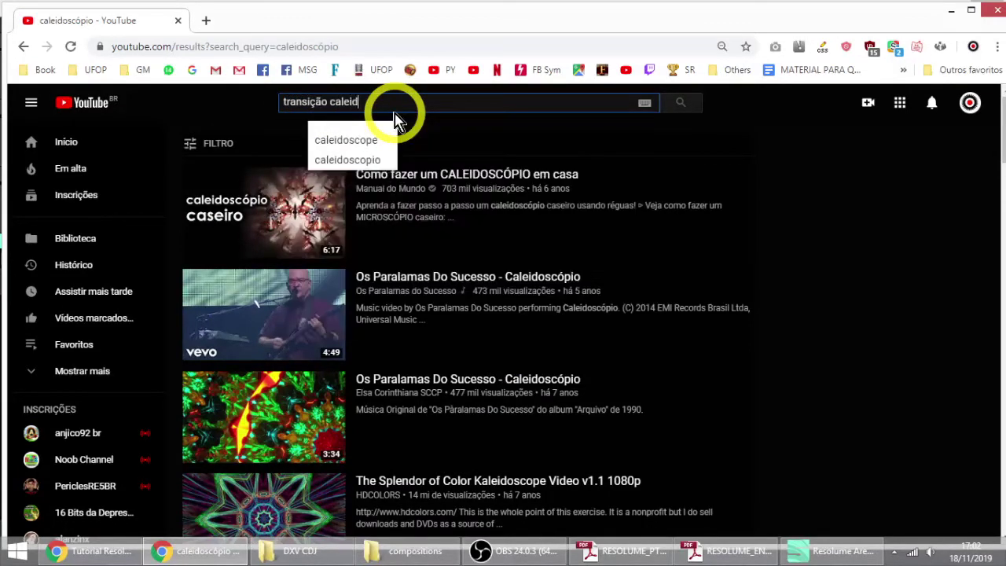
type("oscope")
key("Return")
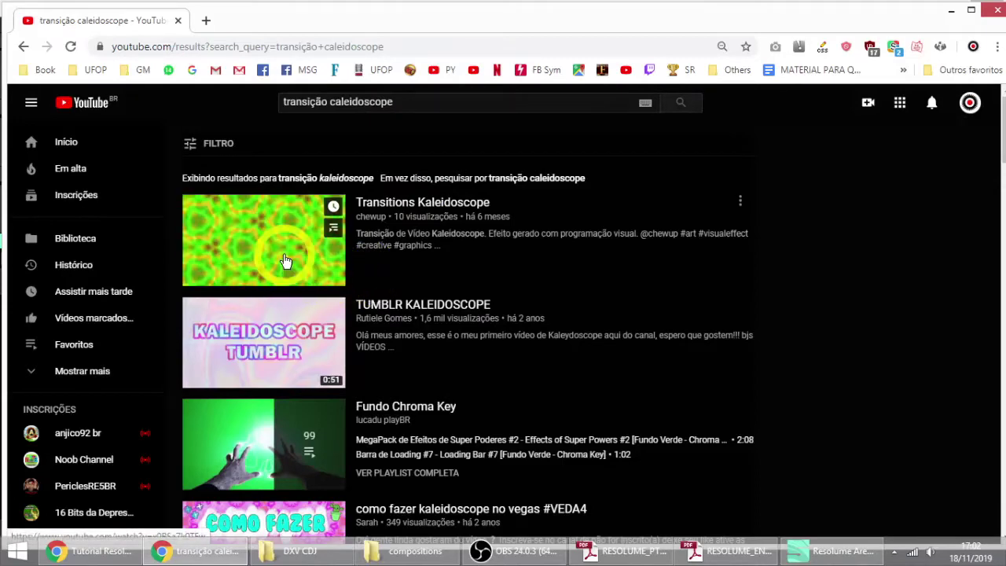
left_click(255, 222)
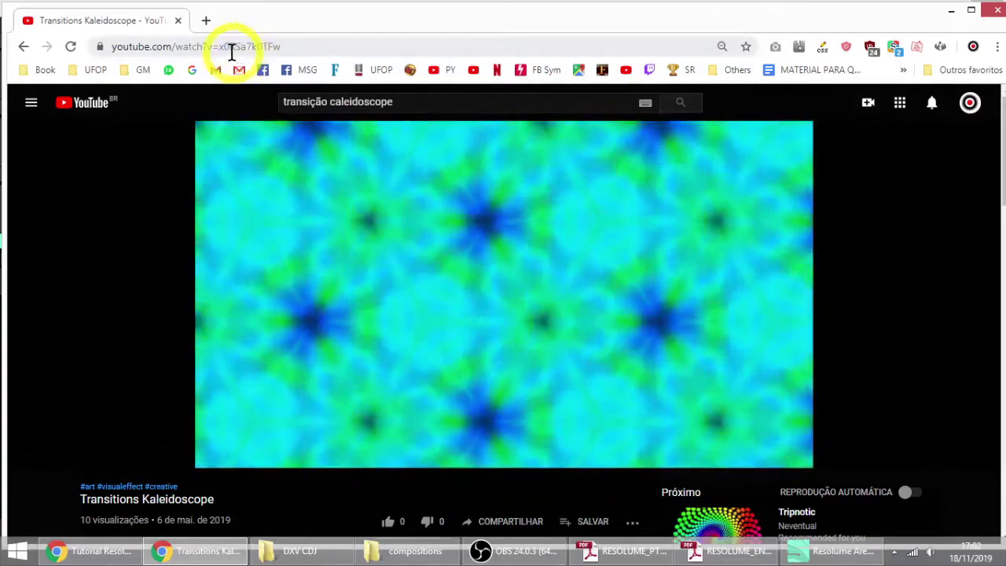
Step: Copy the web address of the Transitions Kaleidoscope video
left_click(210, 47)
key("ctrl+c")
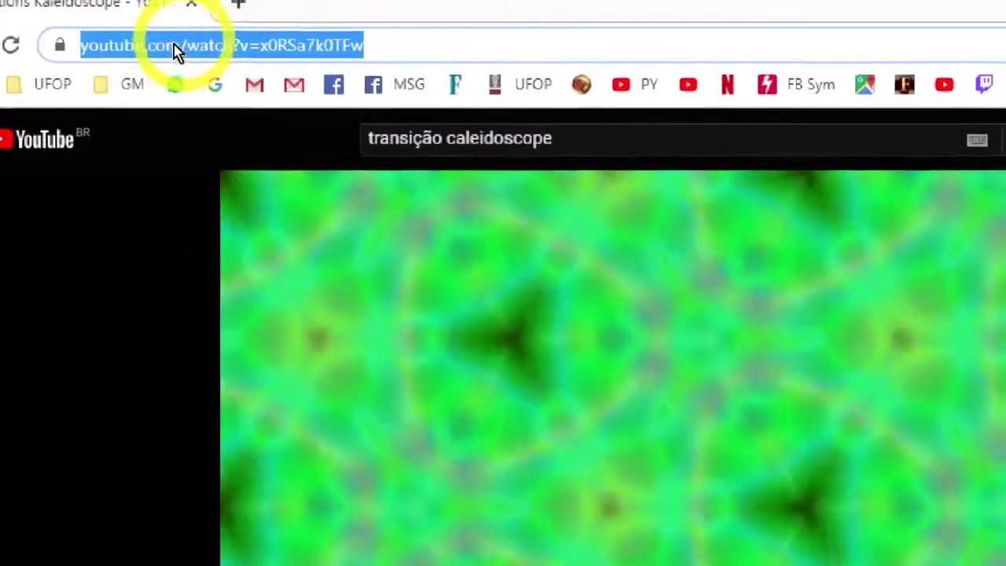
right_click(214, 63)
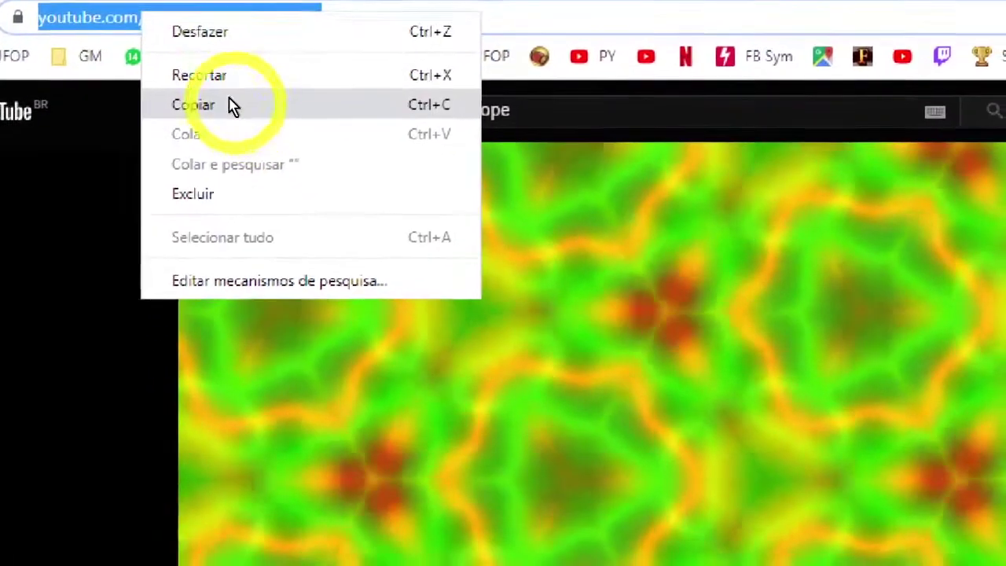
left_click(294, 138)
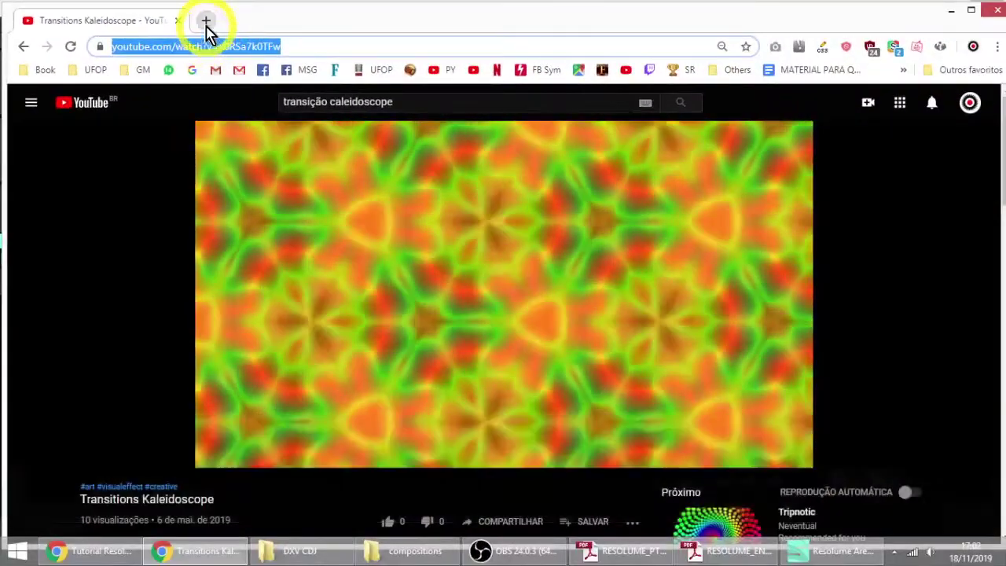
Step: Search Google for "save youtube" in a new browser tab and open the pt.savefrom.net downloader
left_click(202, 20)
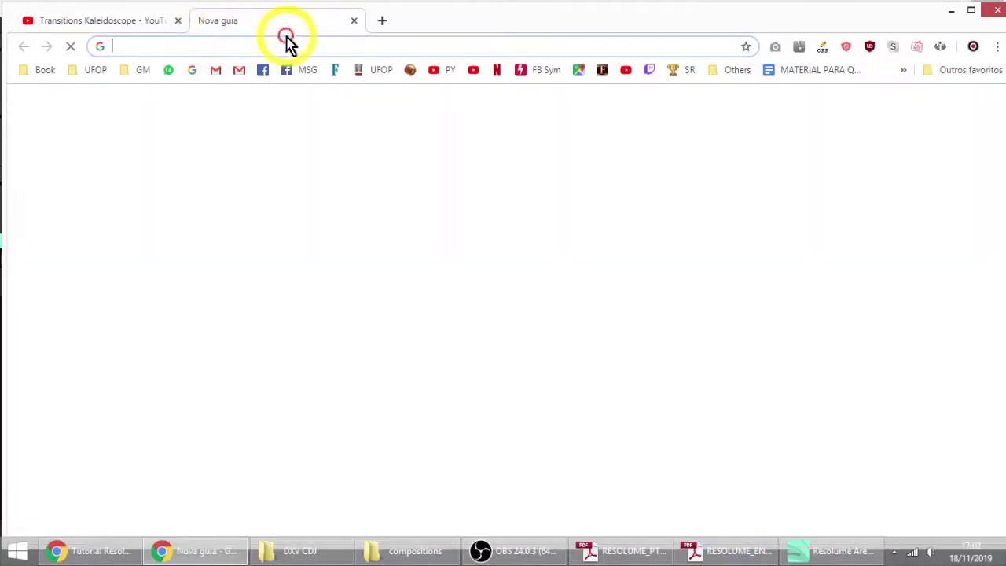
type("save u")
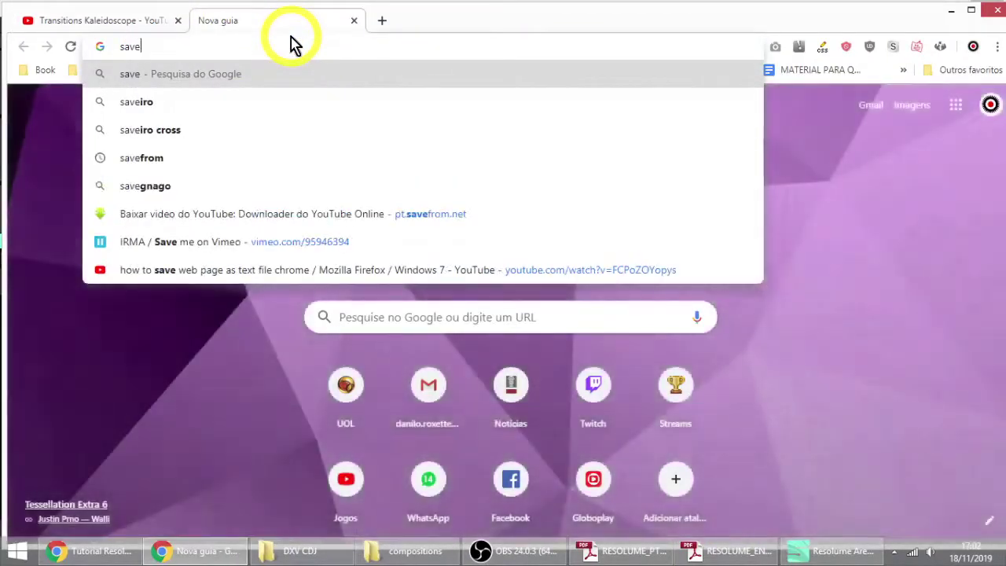
key("BackSpace")
type("youtube")
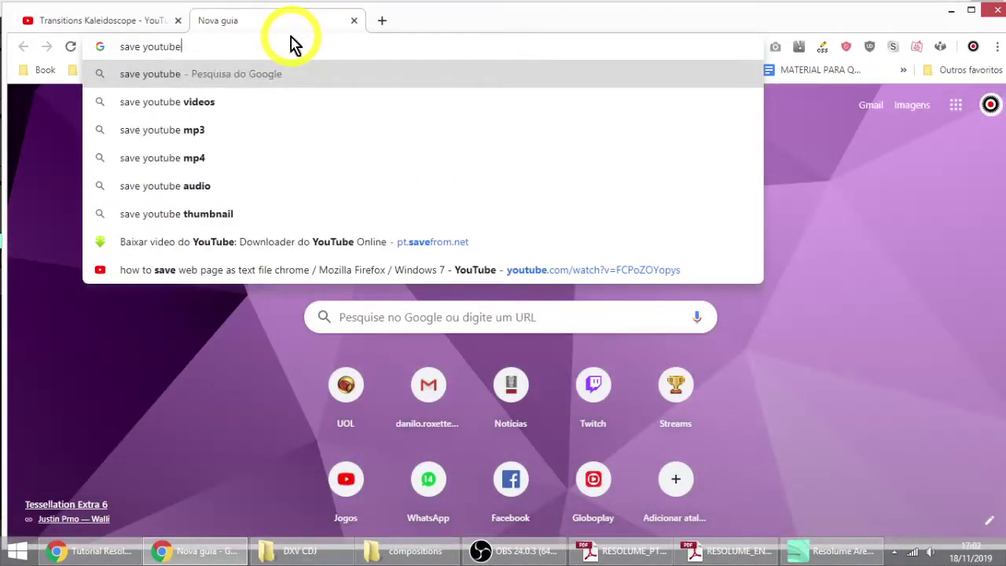
key("Return")
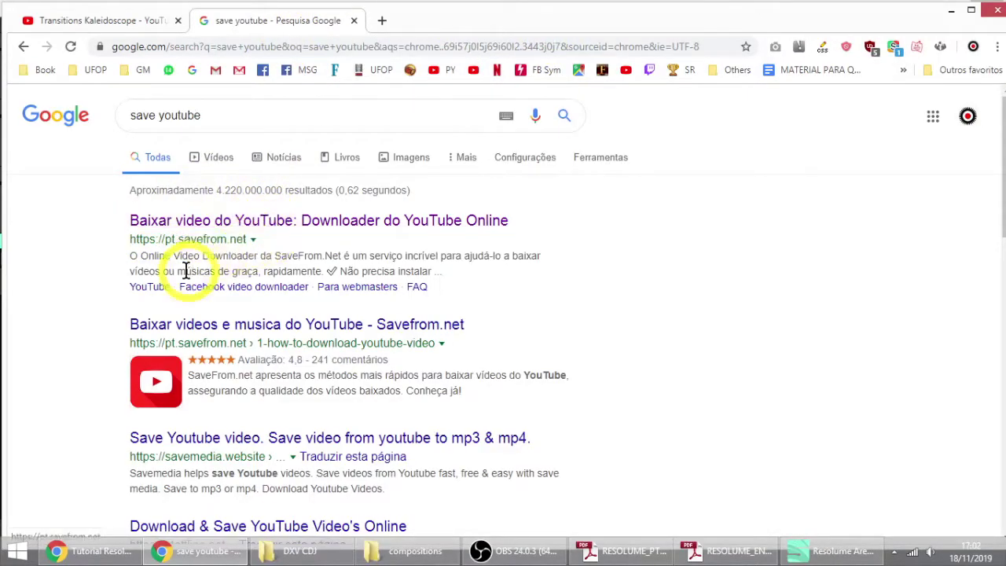
left_click(209, 231)
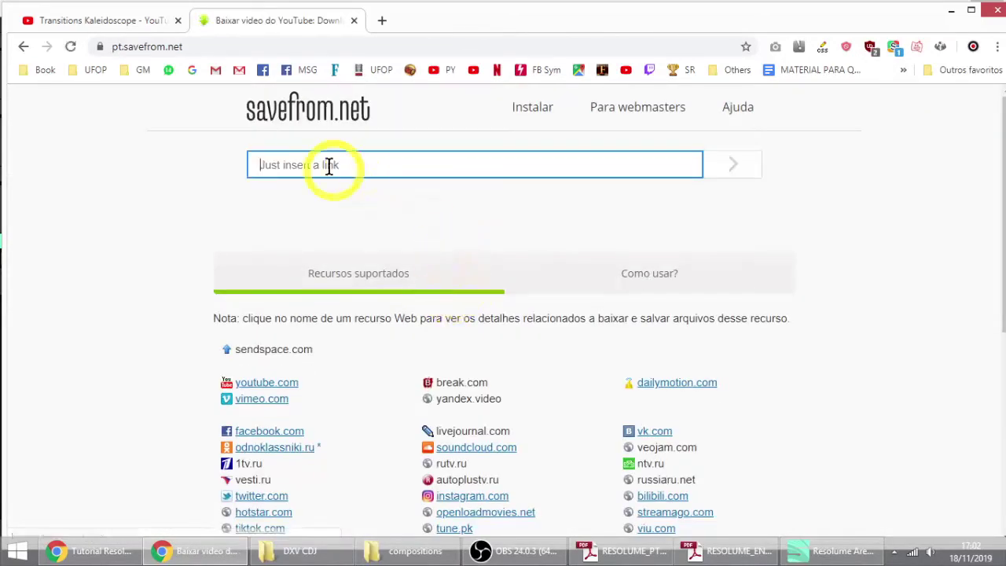
Step: Paste the copied YouTube link into the downloader's link box and load the video's download options
left_click(328, 164)
key("ctrl+v")
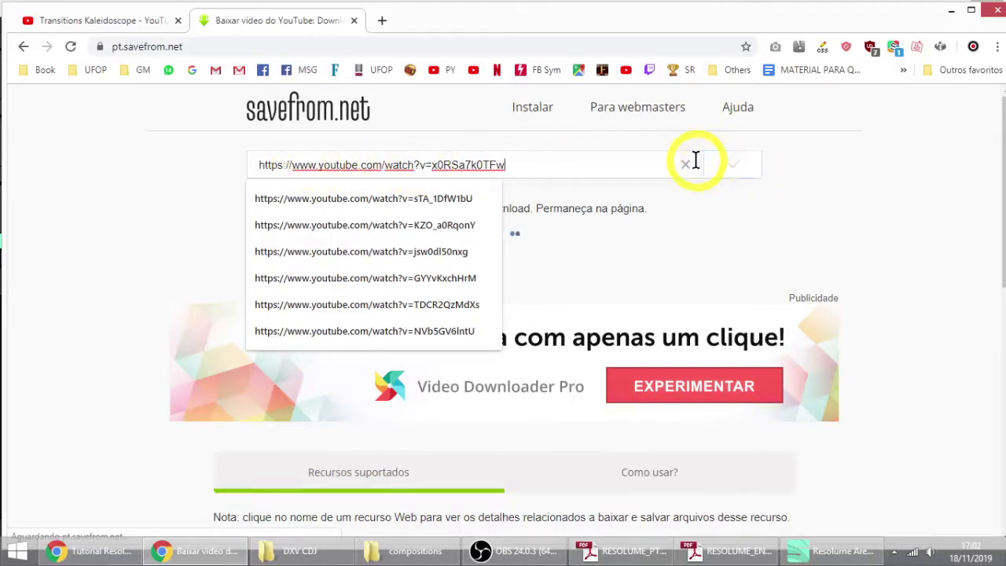
left_click(525, 156)
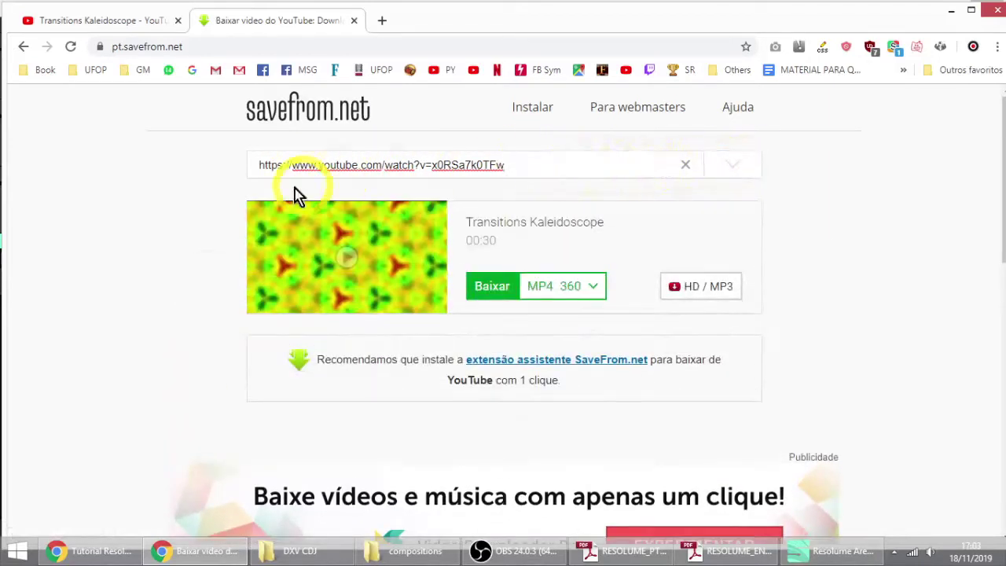
Step: Review the available formats, download the video as MP4 360, and dismiss the Ummy Video Downloader offer
left_click(593, 288)
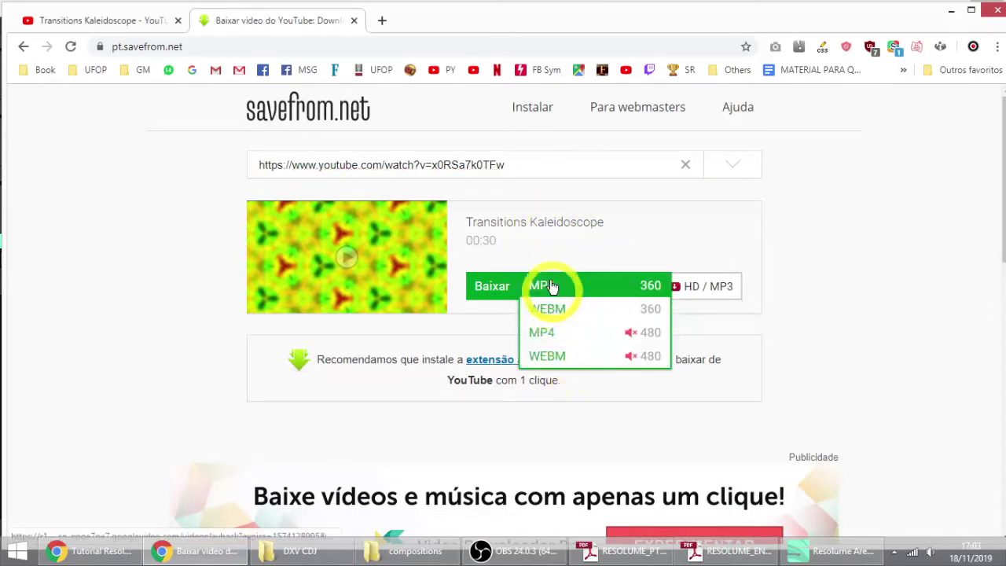
left_click(490, 225)
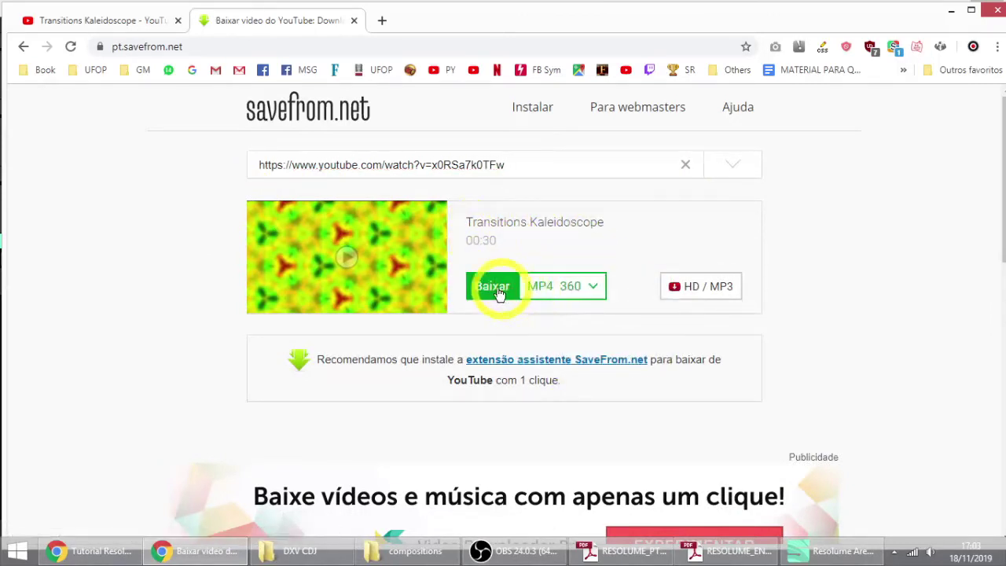
left_click(588, 287)
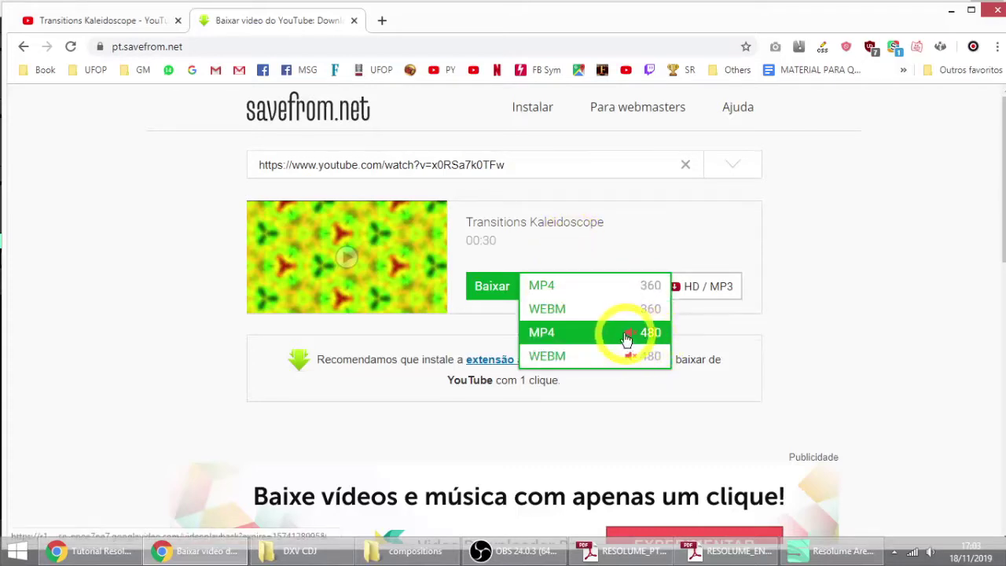
mouse_move(629, 343)
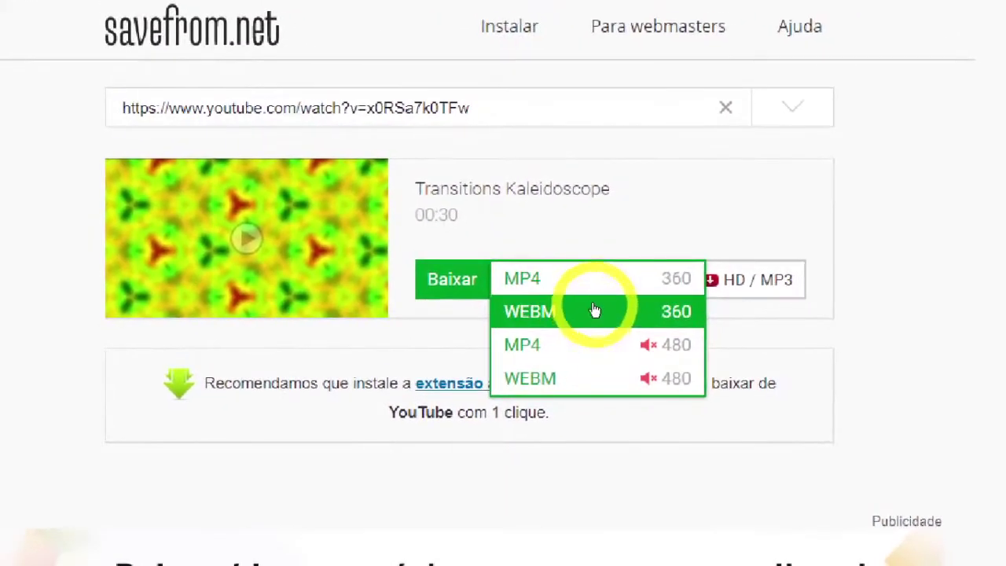
left_click(591, 294)
left_click(448, 282)
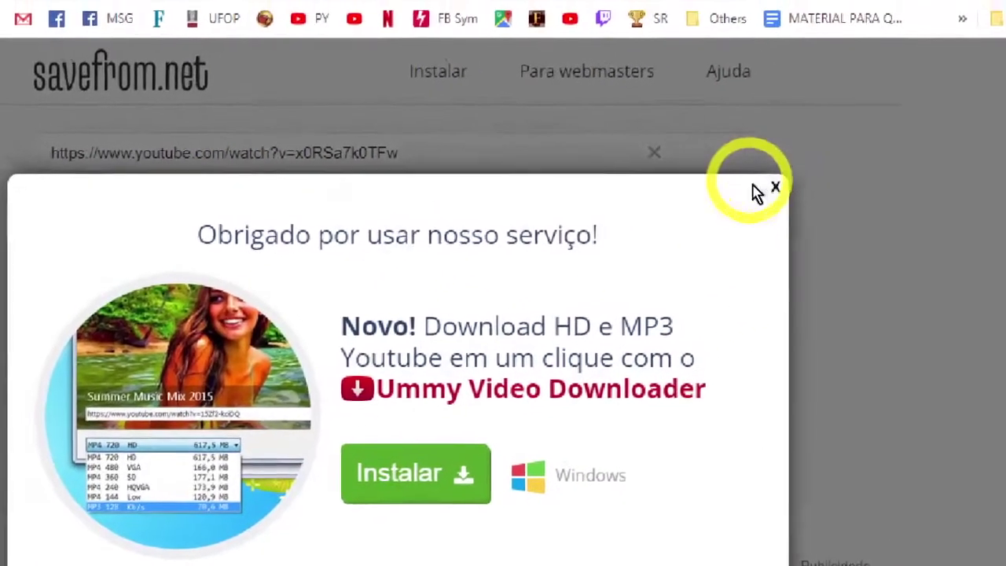
left_click(874, 150)
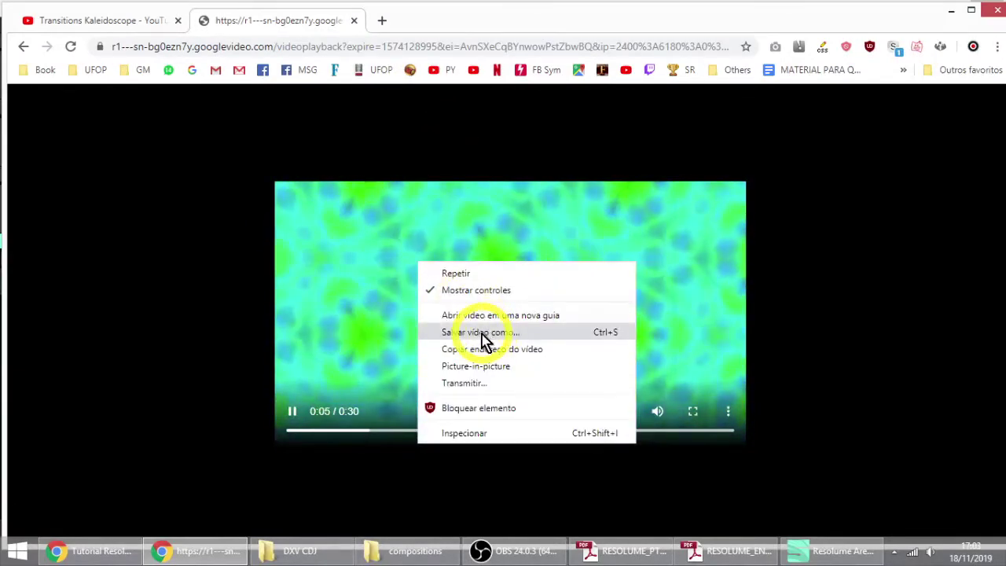
Step: Save the playing video to the desktop folder (Área de Trabalho) as an MP4 file named caleid
key("ctrl+s")
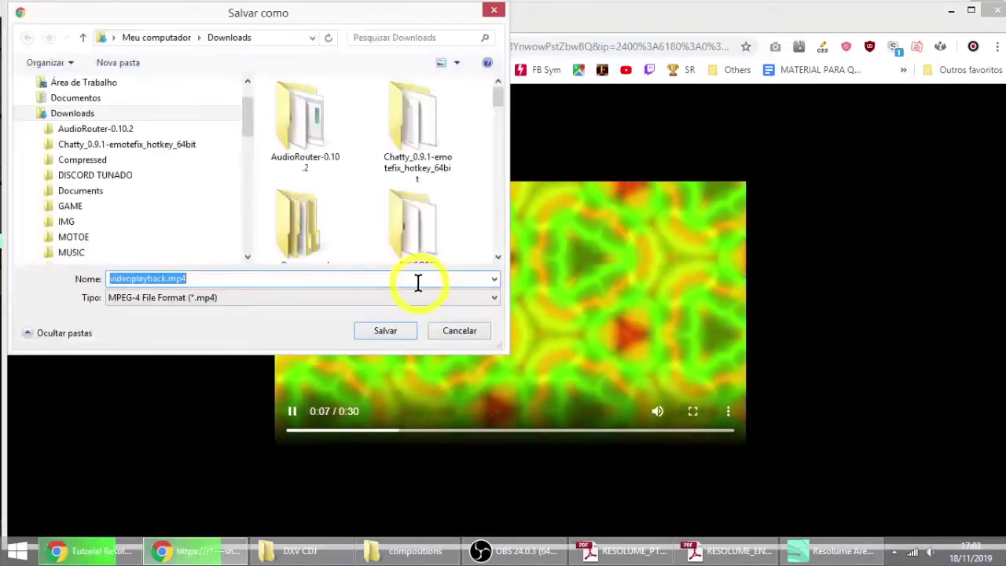
left_click_drag(243, 113, 220, 84)
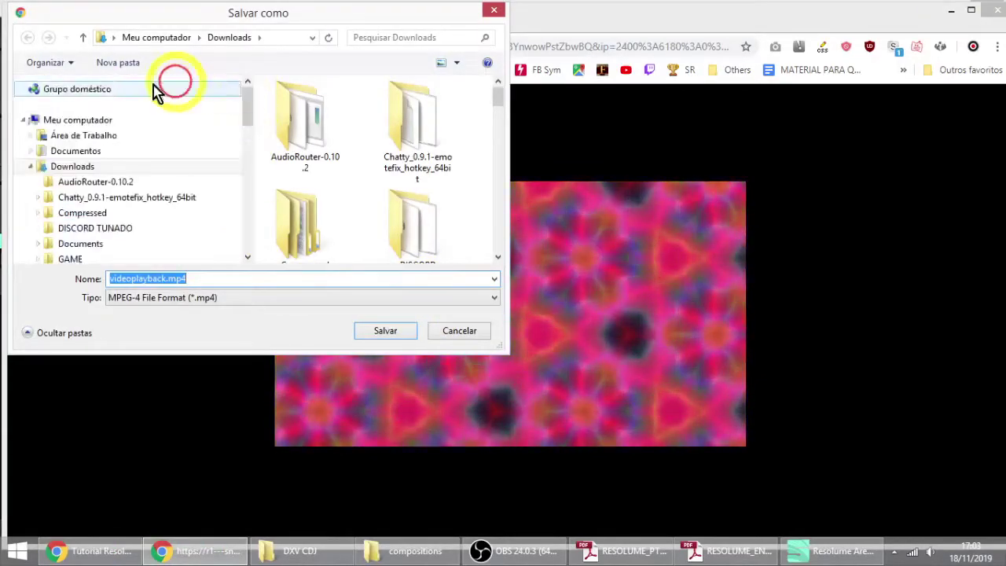
left_click(88, 142)
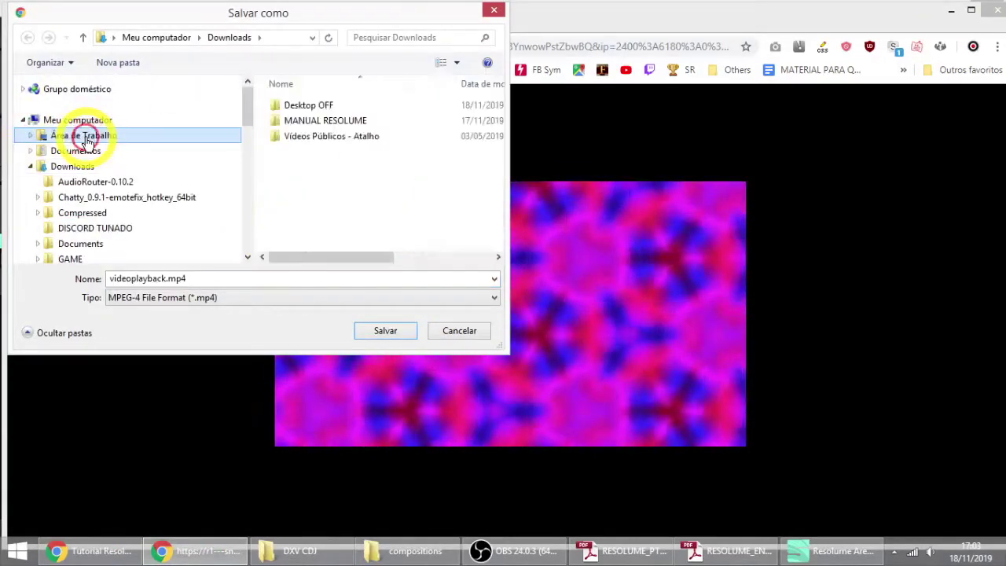
double_click(163, 278)
type("c")
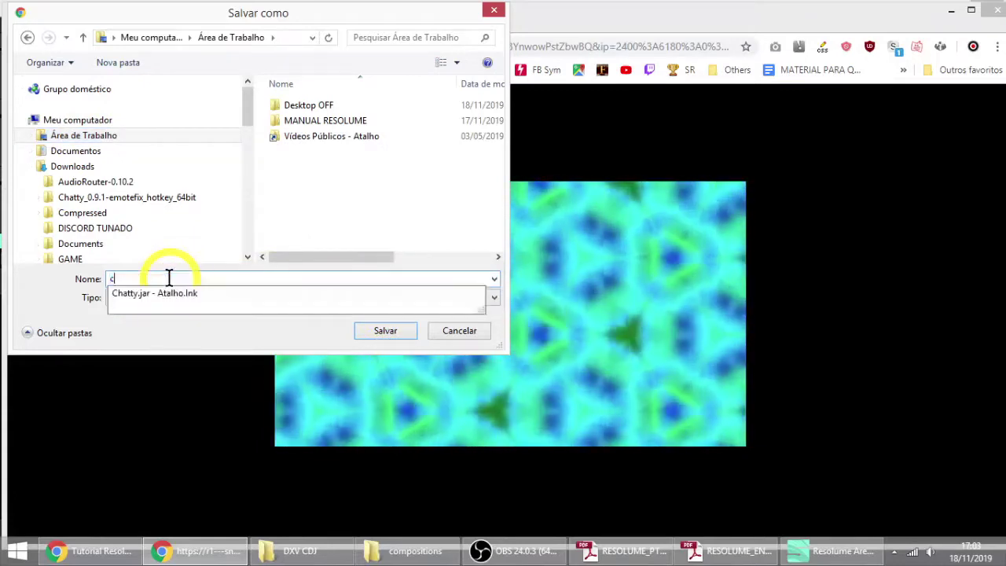
type("laia")
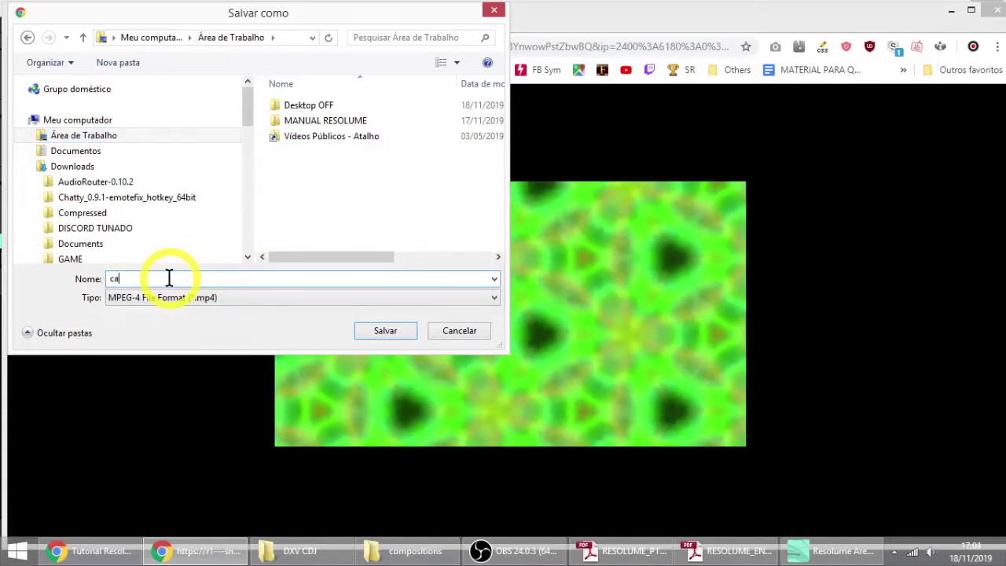
type("leid")
key("Return")
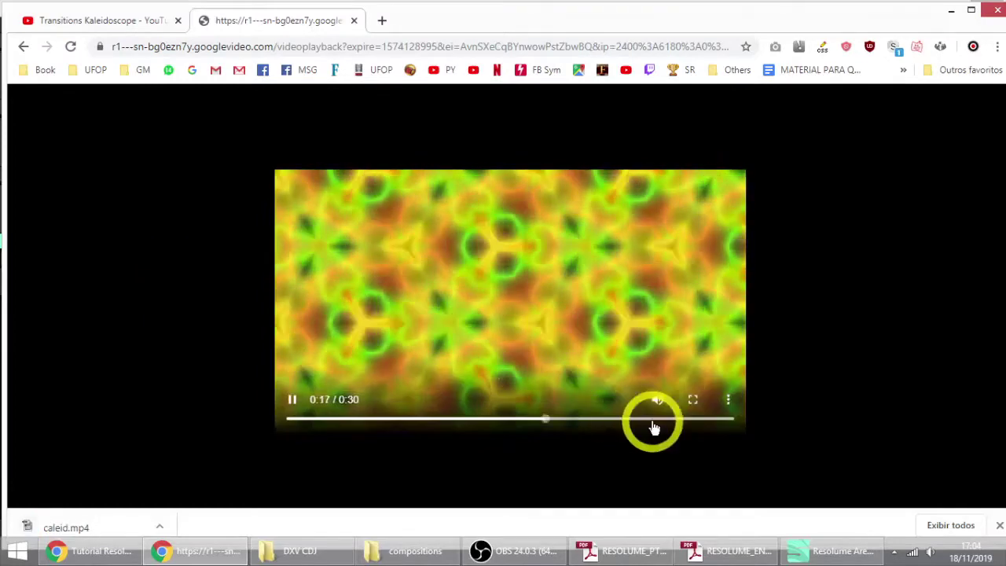
Step: Play the downloaded caleid.mp4 from the desktop, skim through it, and close the video player
left_click(951, 14)
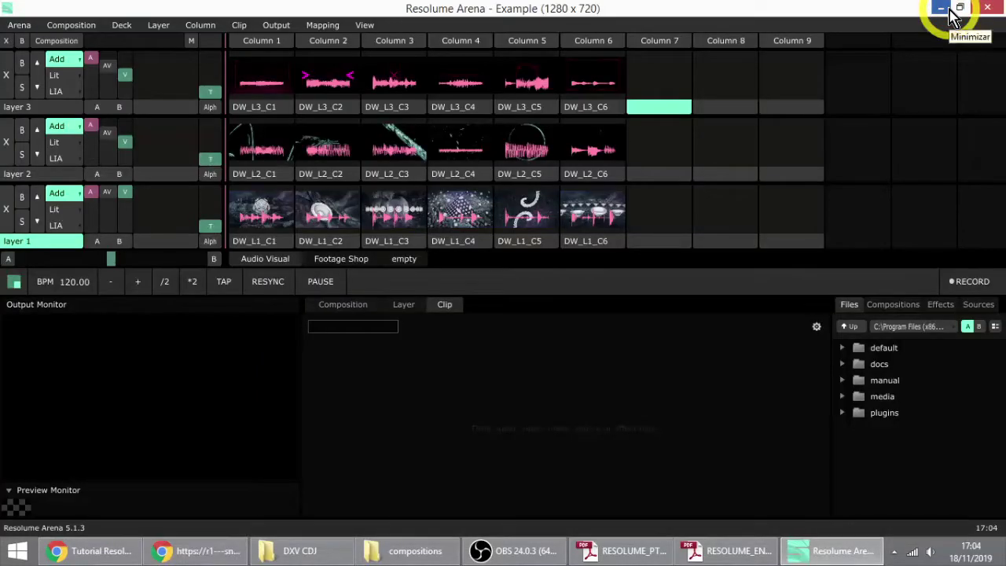
key("super+m")
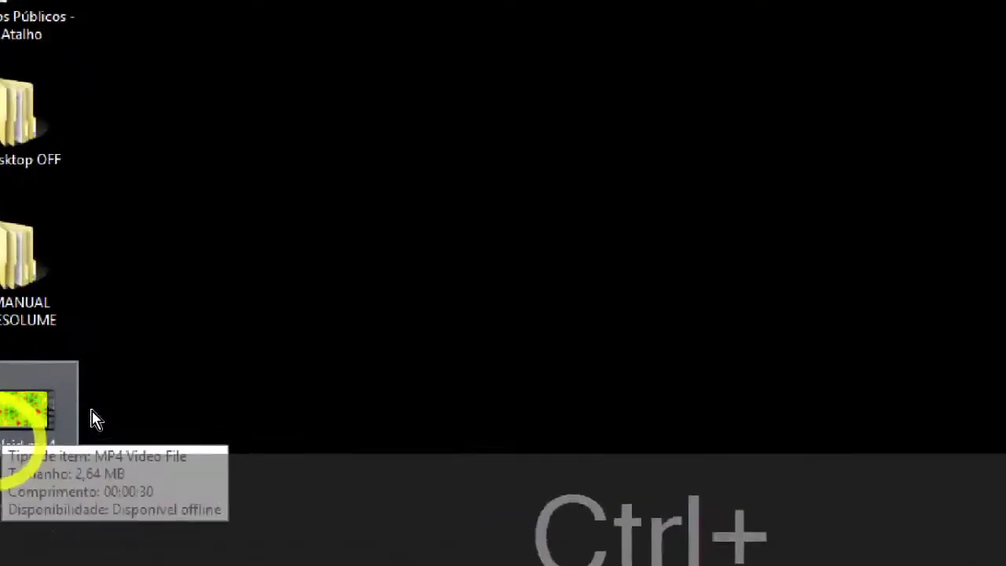
double_click(36, 410)
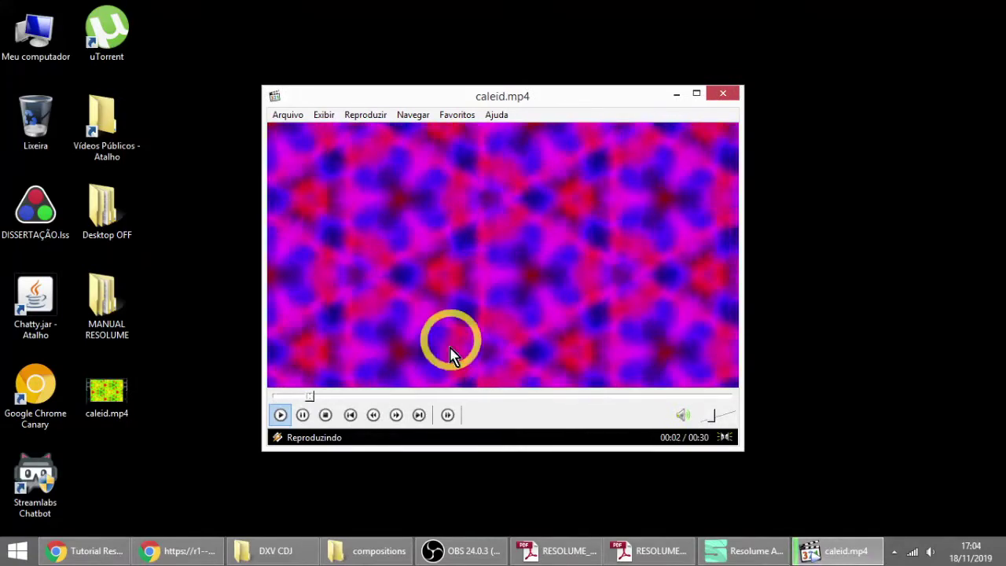
left_click(412, 397)
left_click_drag(458, 397, 633, 396)
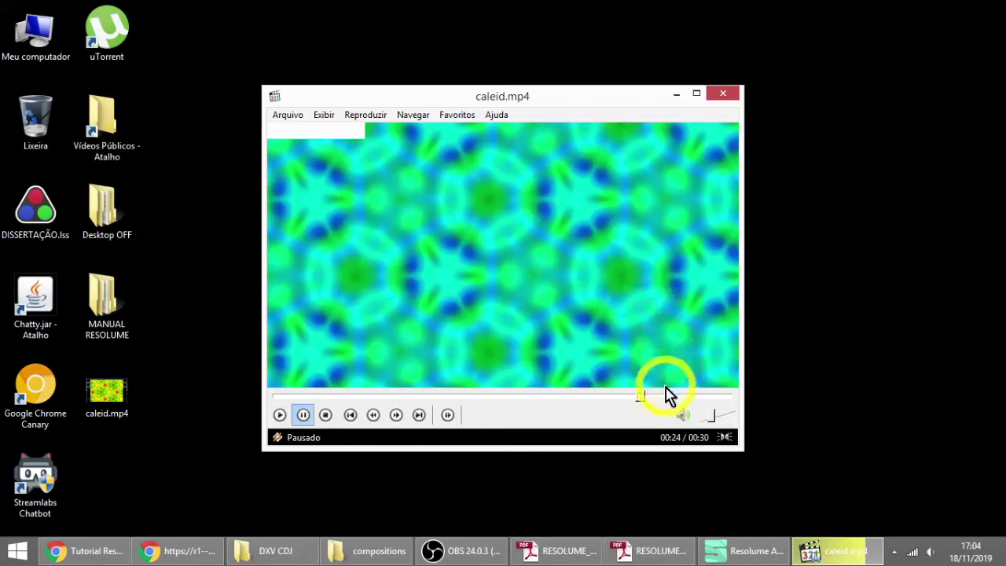
left_click(593, 346)
left_click(673, 213)
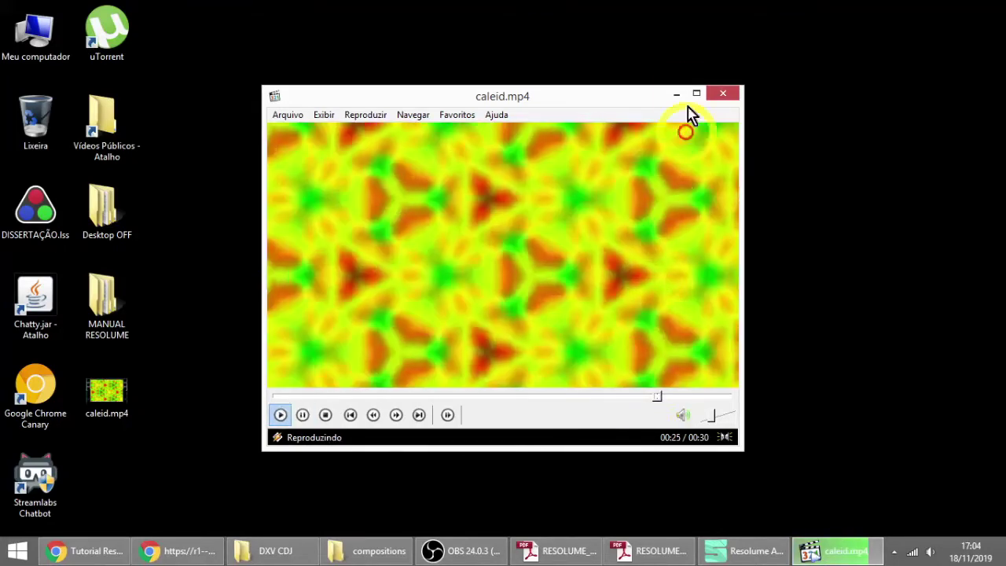
left_click(729, 95)
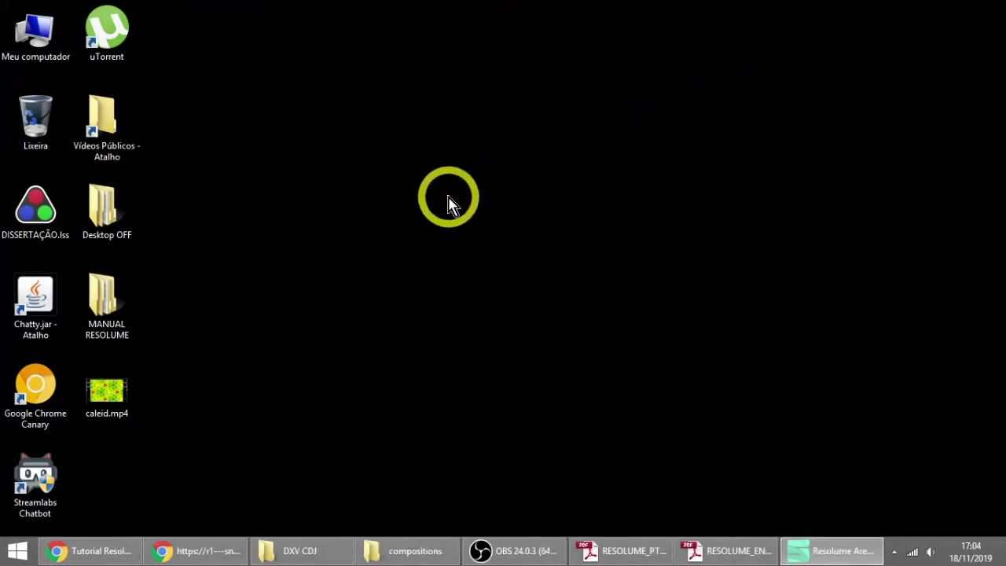
left_click(107, 397)
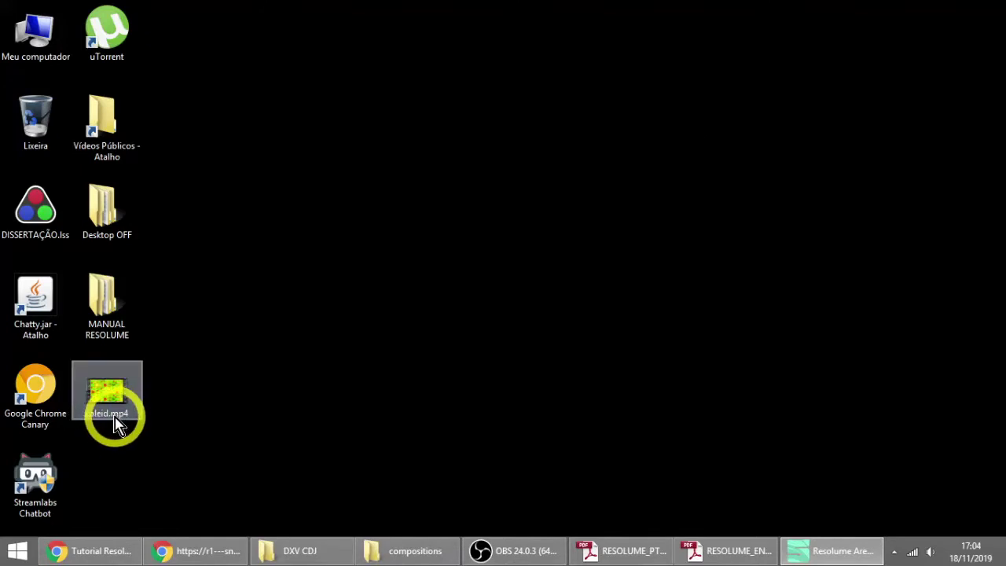
left_click(119, 428)
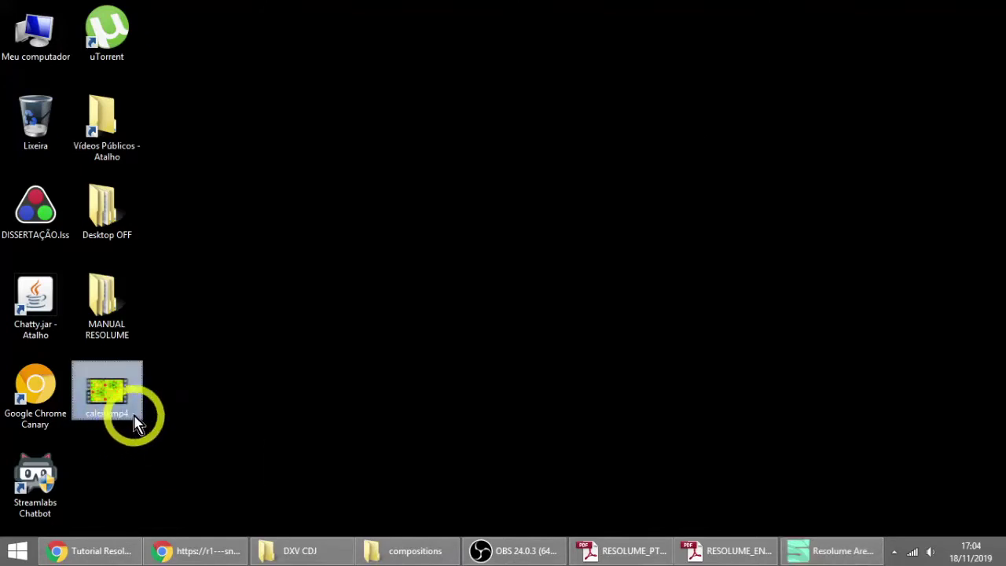
left_click(415, 550)
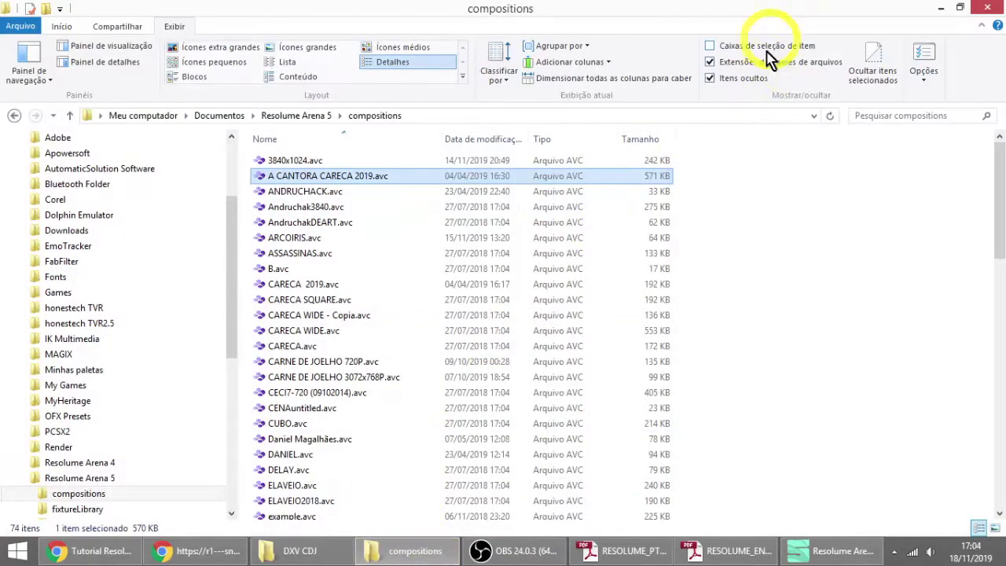
left_click(941, 7)
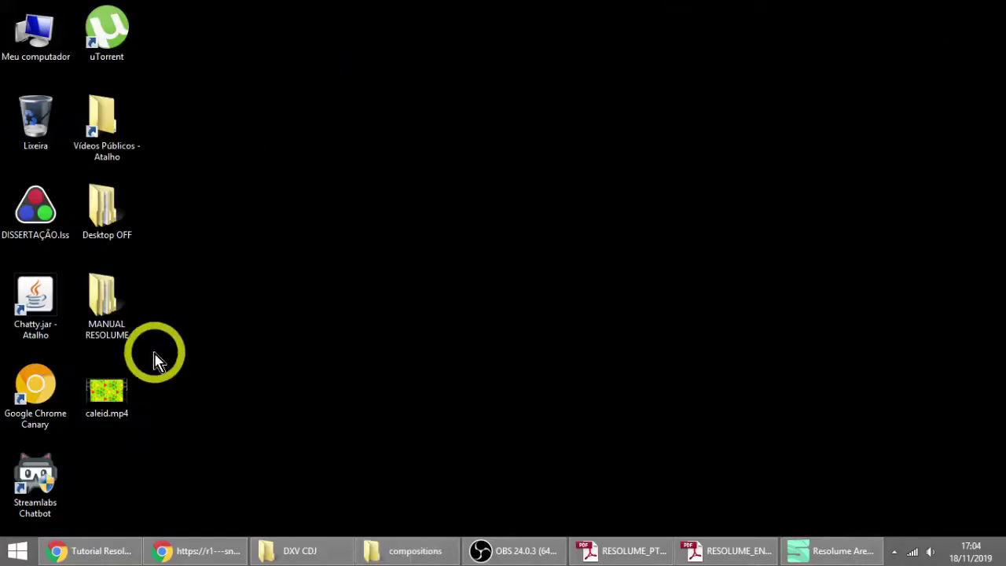
Step: Try to place caleid.mp4 from the desktop into an empty clip slot of Resolume Arena's layer 2, Column 7
left_click_drag(102, 397, 705, 186)
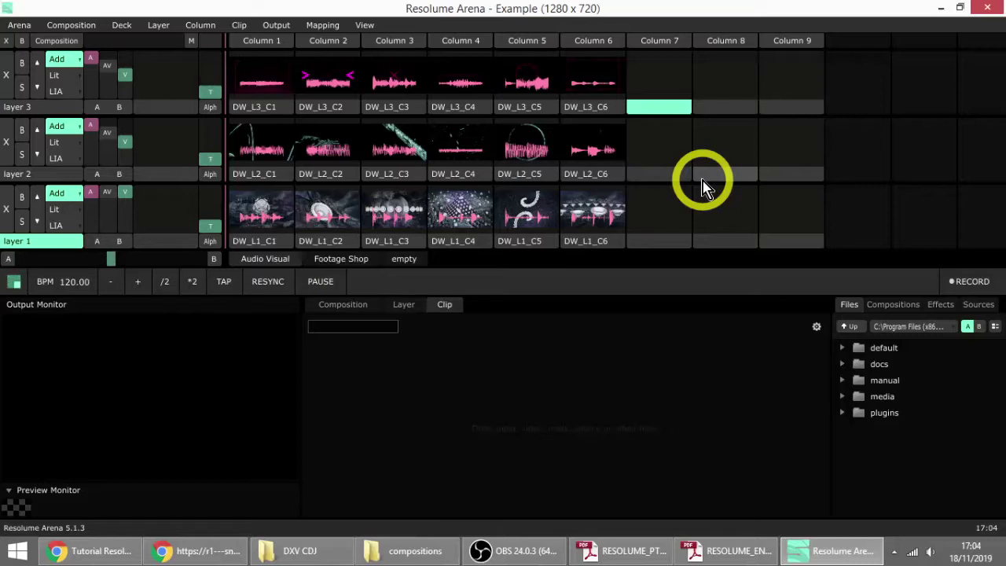
left_click(826, 559)
left_click_drag(107, 393, 652, 142)
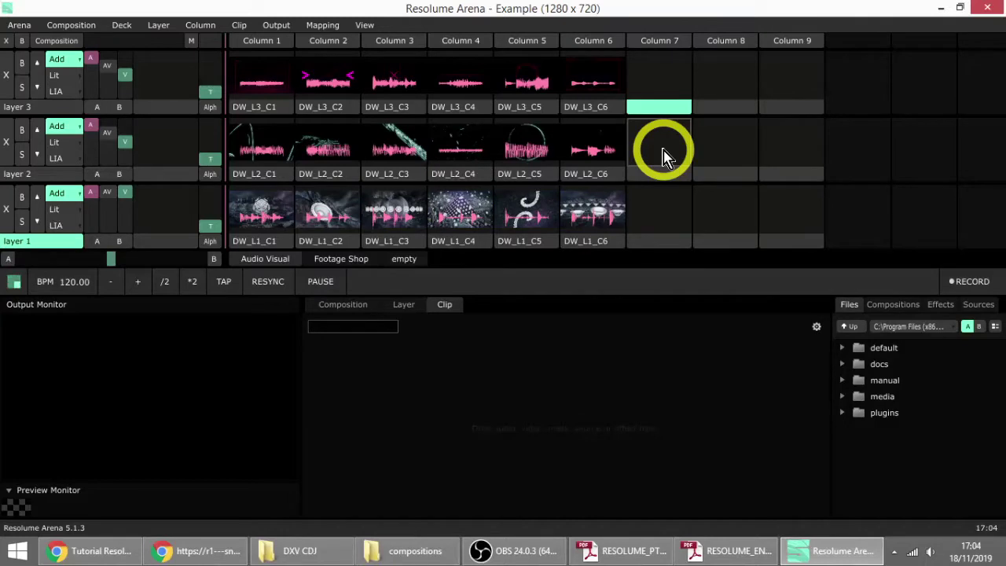
left_click(830, 550)
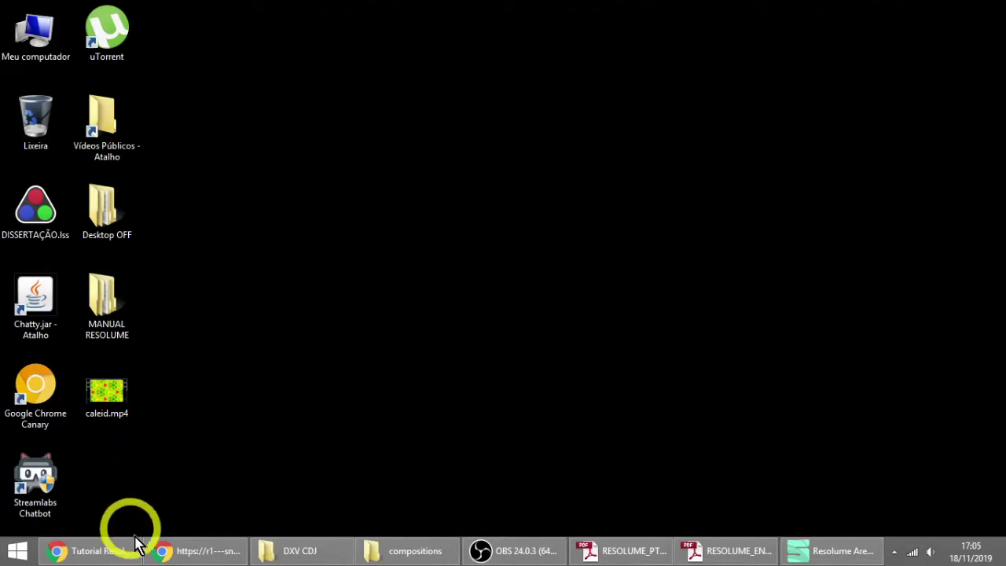
Step: Check the tutorial slide about inserting video or audio files, and launch Vegas Pro 12 from the desktop
left_click(117, 546)
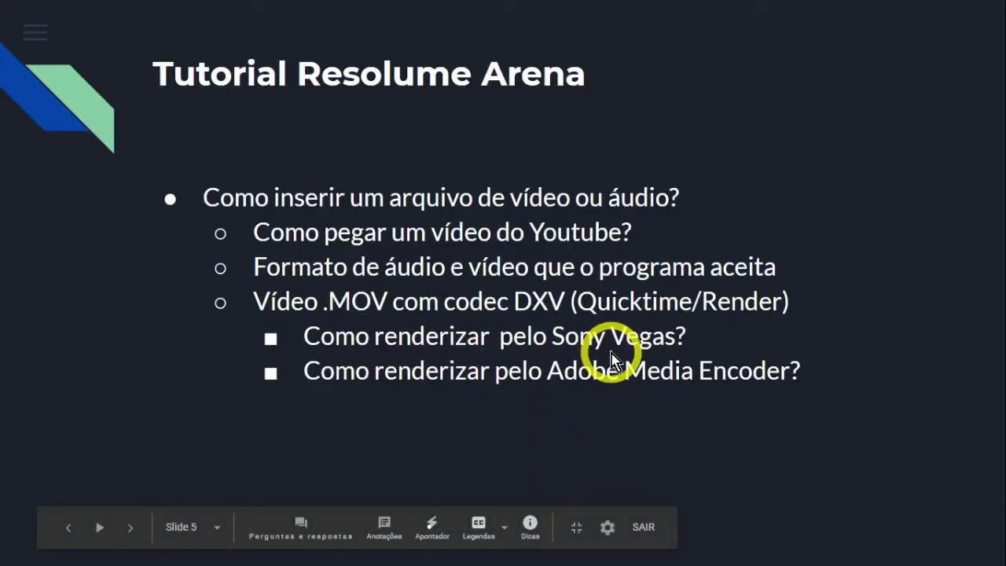
key("super+m")
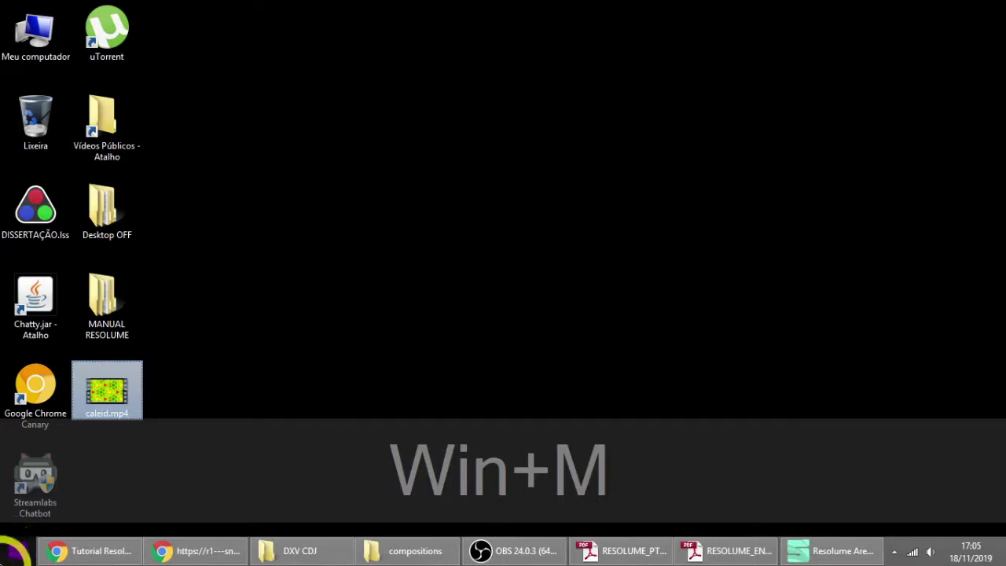
left_click(17, 550)
left_click(78, 209)
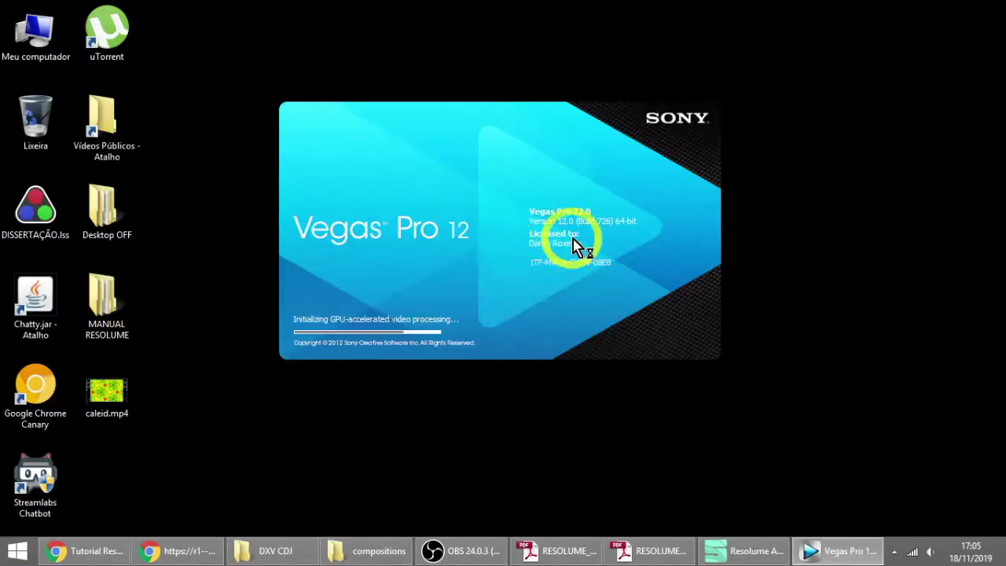
Step: Examine the slide's points on .MOV video with the DXV codec and rendering through Sony Vegas or Adobe Media Encoder
left_click(106, 548)
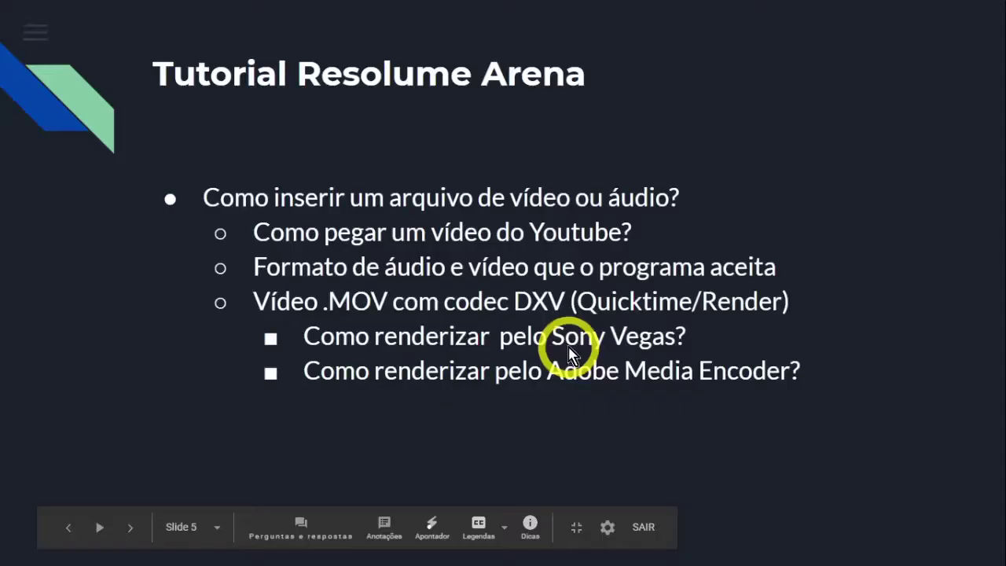
scroll(664, 310, "up", 5)
scroll(668, 318, "down", 5)
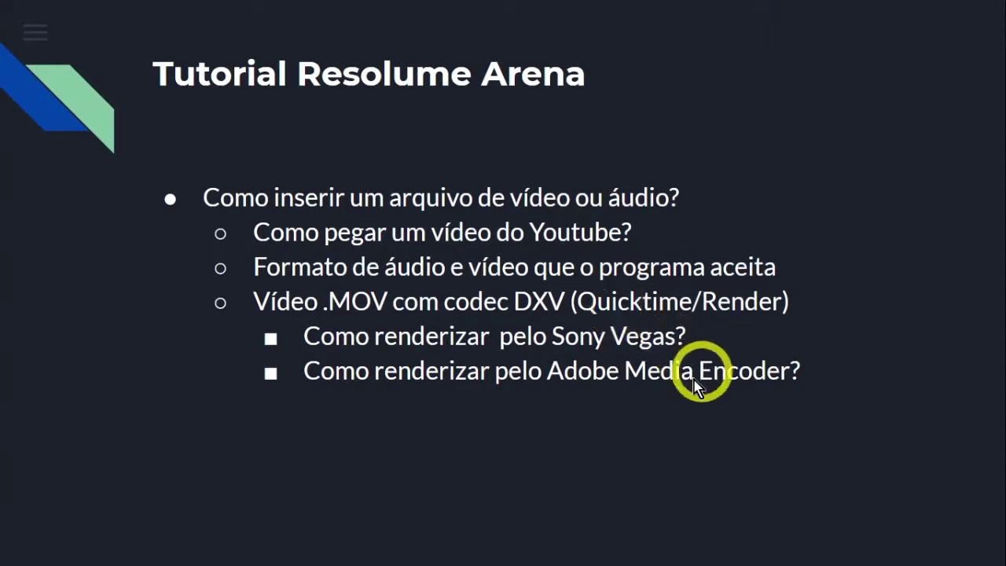
scroll(532, 318, "up", 8, "ctrl")
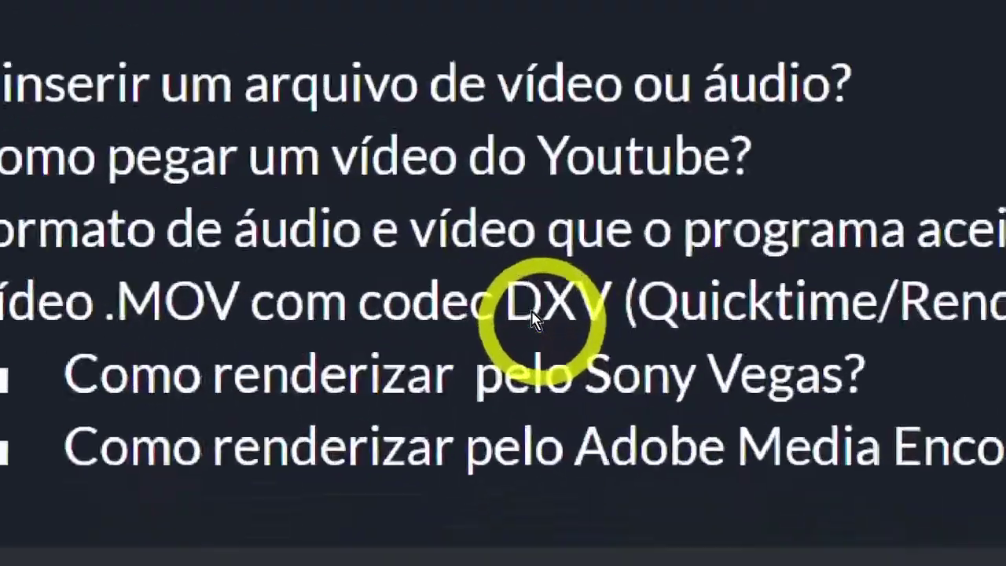
scroll(534, 311, "down", 8, "ctrl")
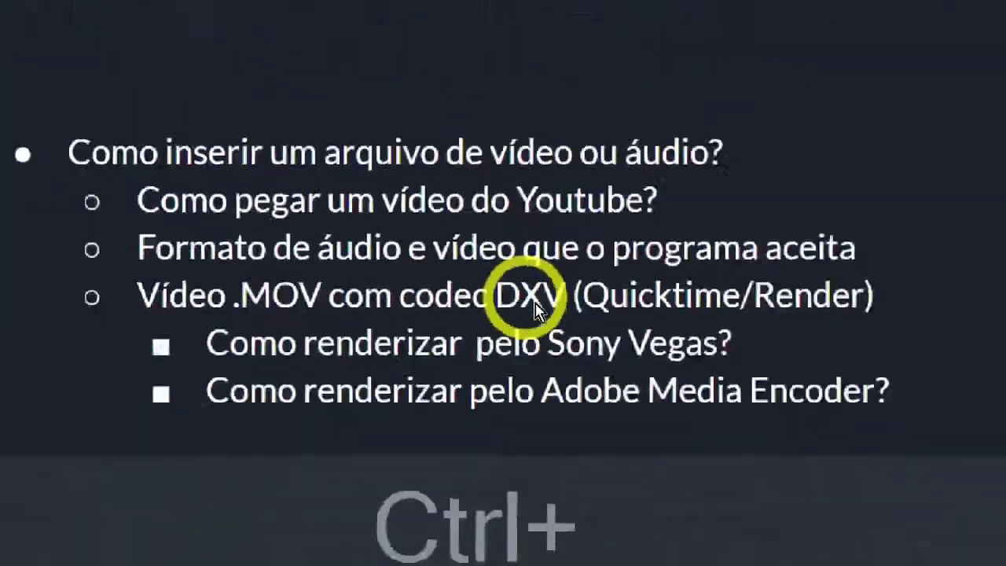
left_click(534, 311)
key("Left")
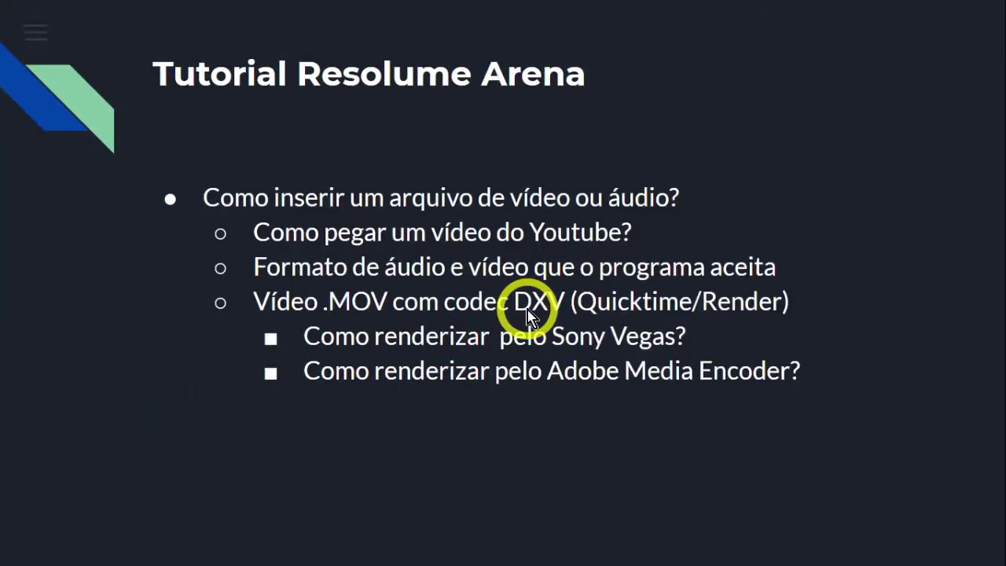
Step: Add caleid.mp4 from the desktop to the Vegas Pro timeline with the project matched to its 640x360 video, and dismiss the Video Event FX window
key("alt+Tab")
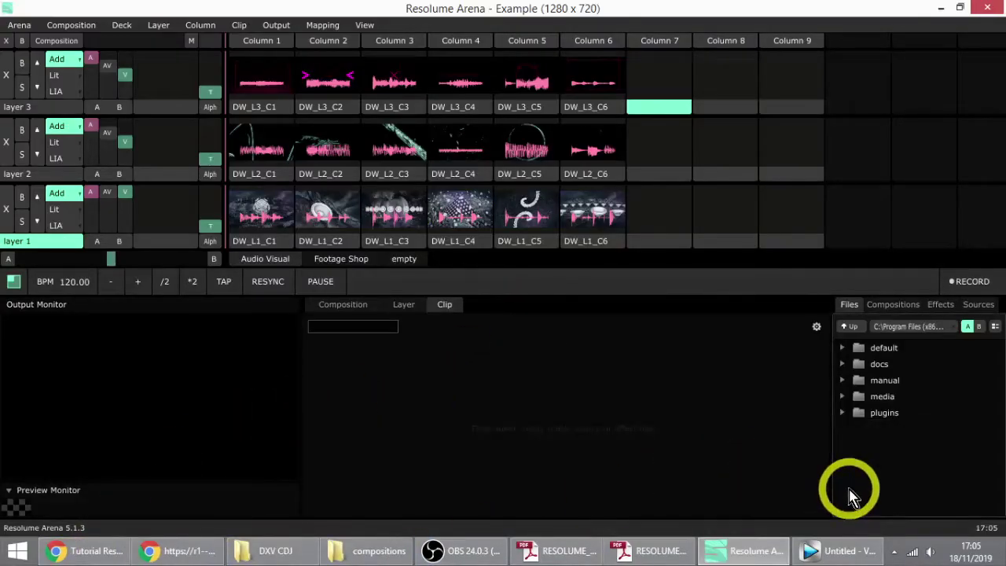
left_click(817, 554)
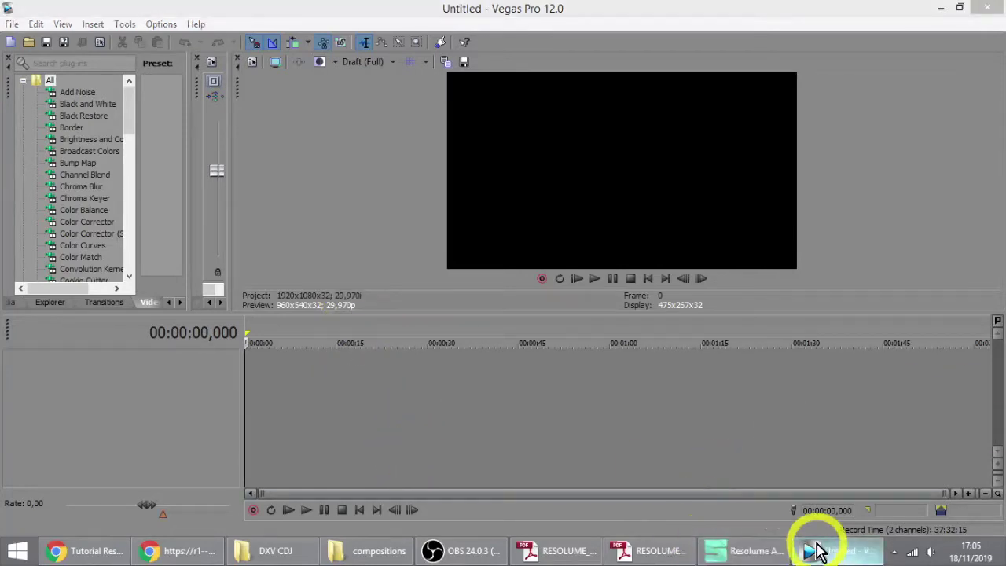
key("super+m")
left_click_drag(112, 398, 370, 379)
left_click(281, 348)
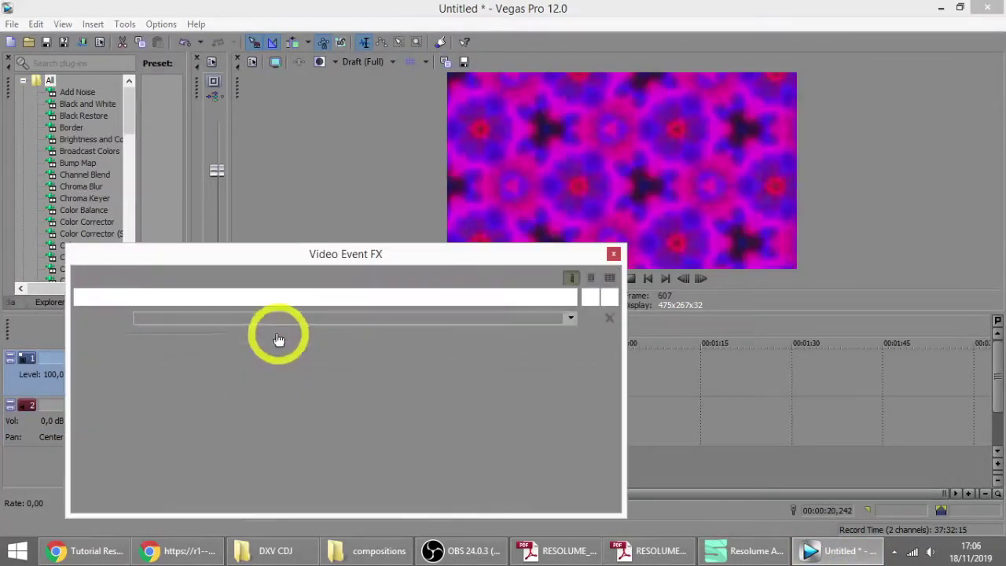
left_click(614, 255)
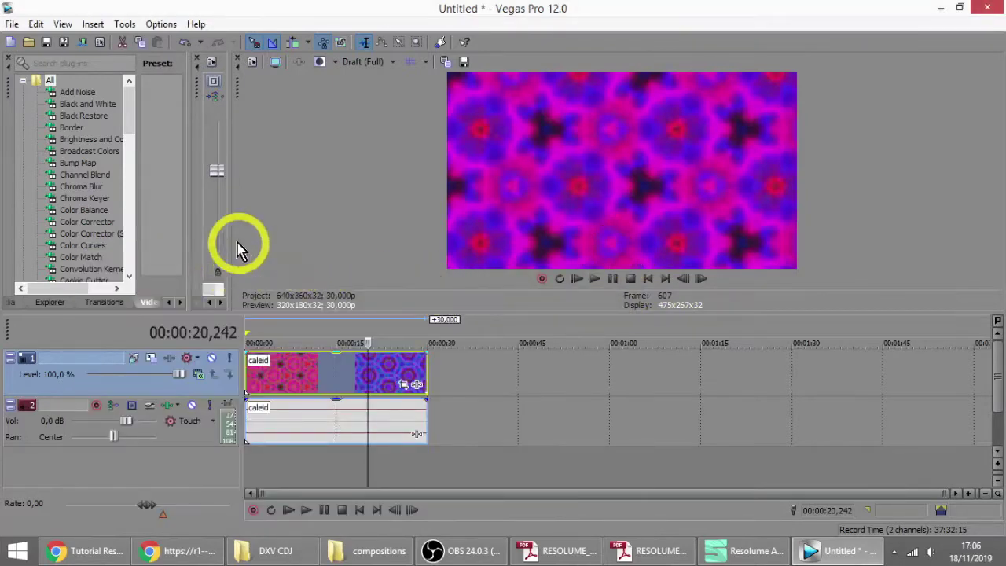
Step: Select the caleid video event and make the loop region span the whole clip, from 00:00:00,000 to 00:00:30,000
left_click(291, 381)
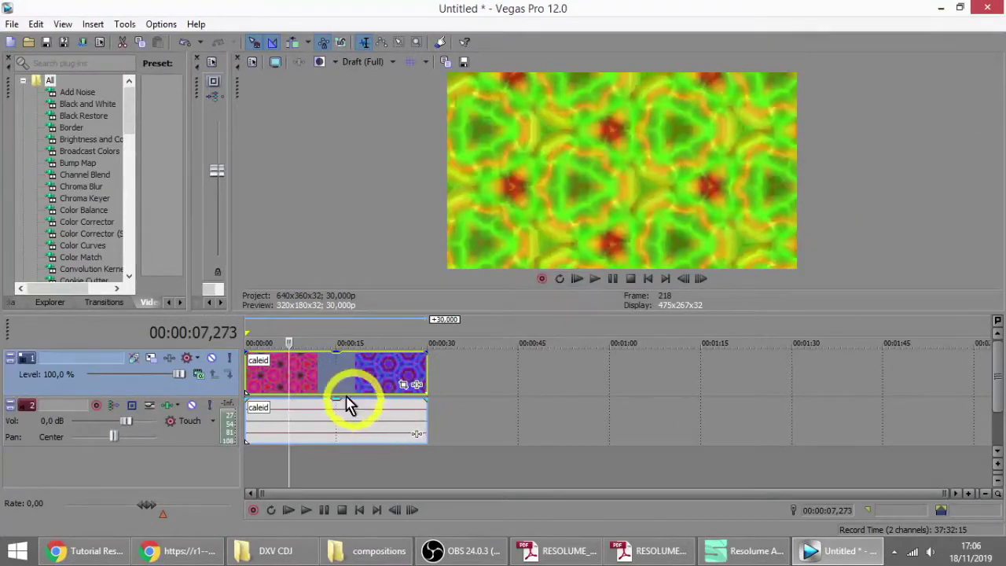
left_click(325, 424)
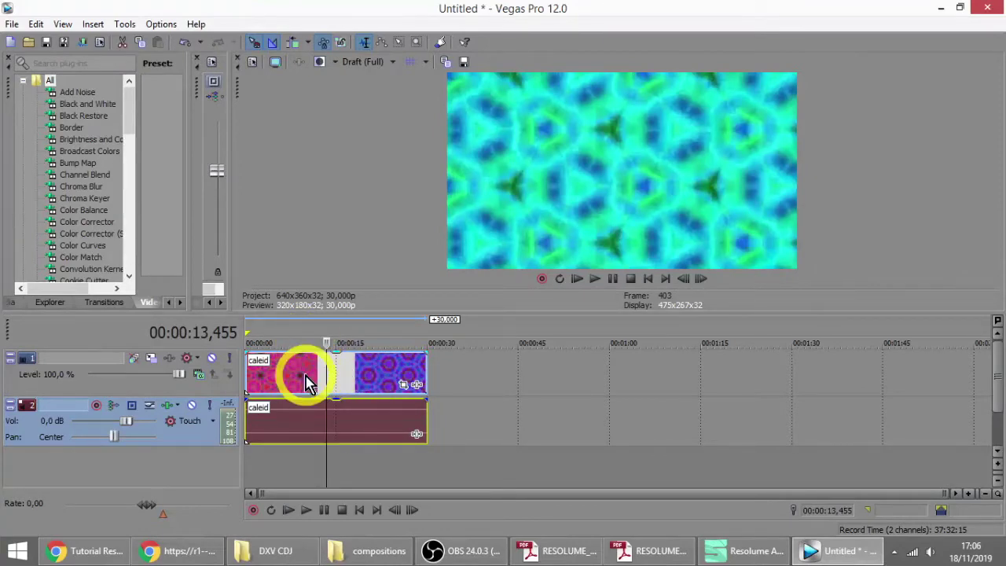
left_click(306, 383)
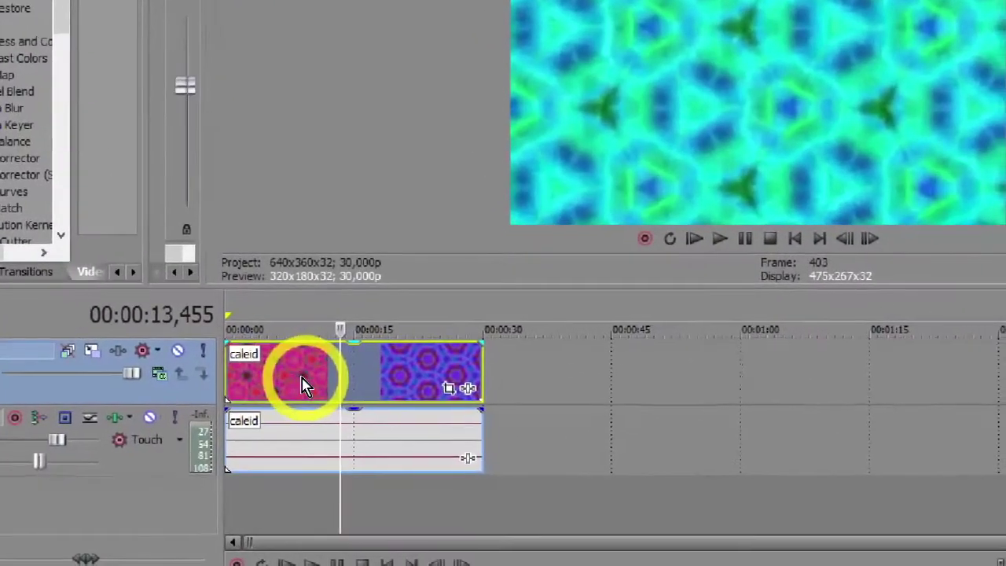
key("Home")
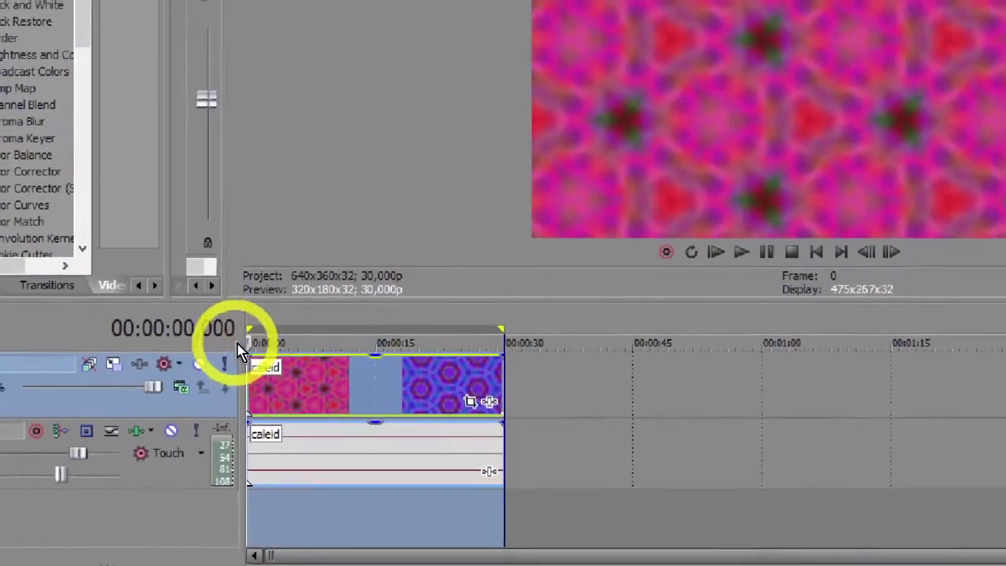
mouse_move(243, 343)
left_mouse_down()
mouse_move(270, 332)
mouse_move(248, 336)
left_mouse_up()
mouse_move(474, 340)
left_mouse_down()
mouse_move(428, 338)
mouse_move(480, 330)
left_mouse_up()
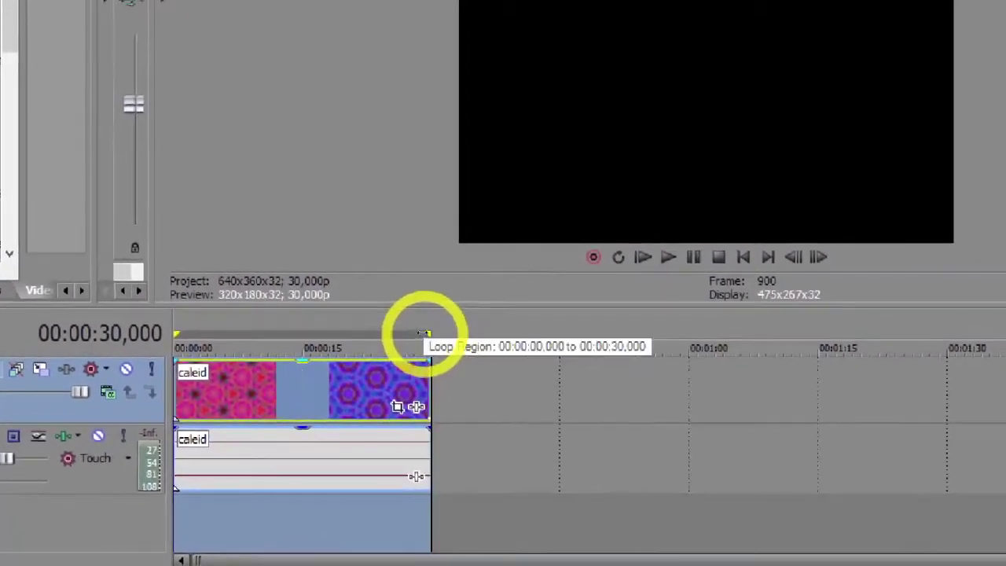
left_click(318, 390)
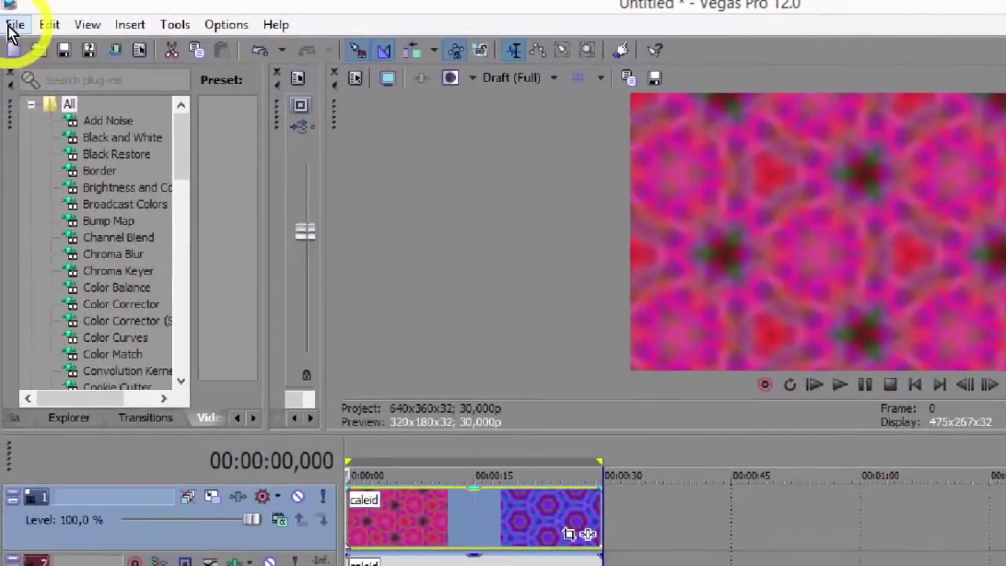
Step: Start Render As for the project and set the output file to caleid_para_resolume in the Área de Trabalho folder
left_click(13, 22)
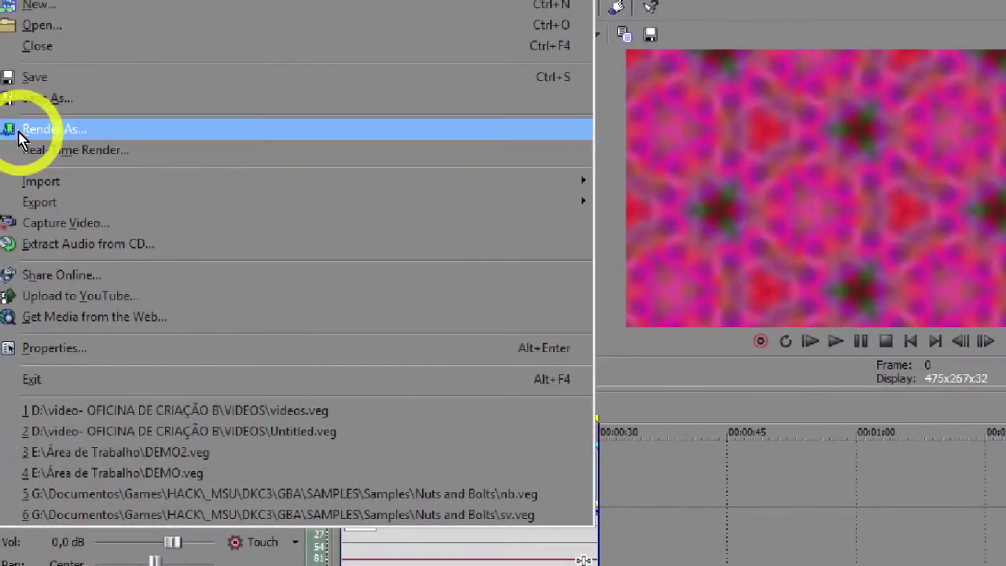
left_click(20, 132)
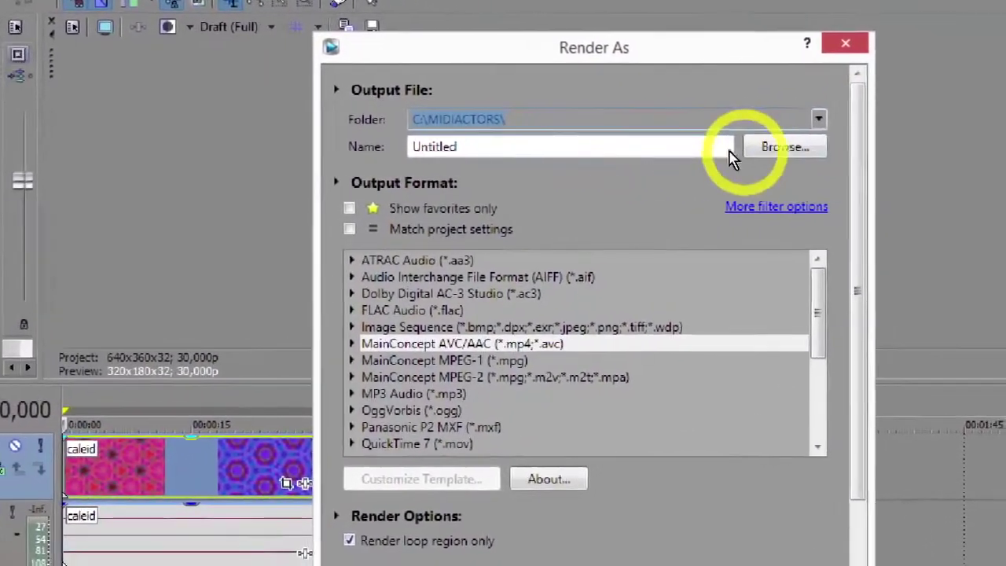
left_click(826, 166)
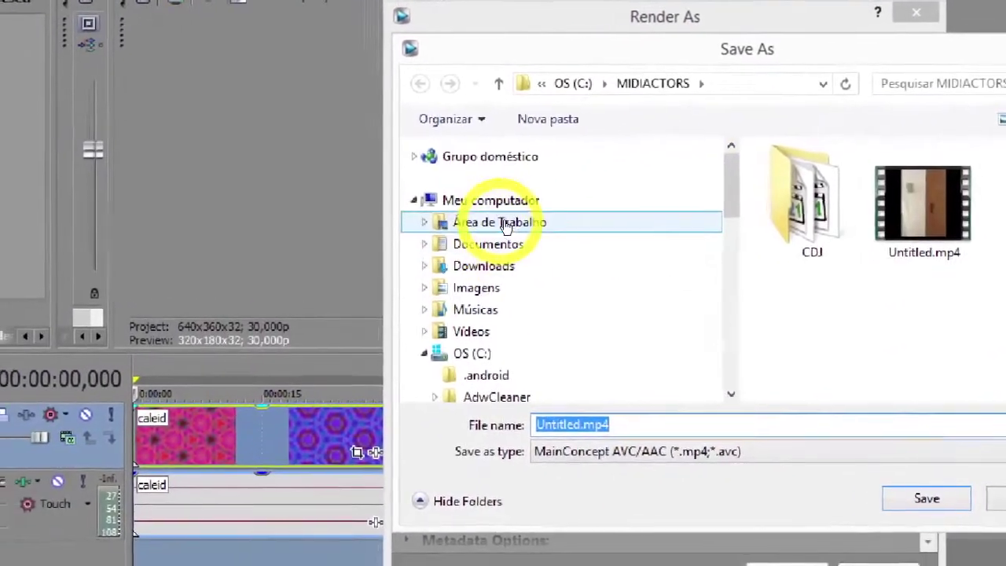
left_click(442, 234)
double_click(577, 433)
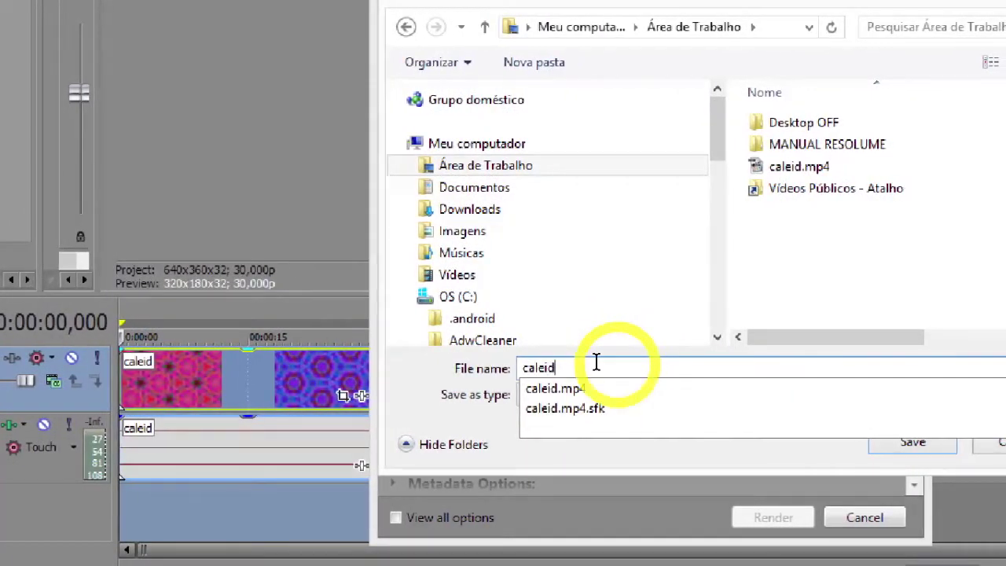
type("caleid_para_resolume")
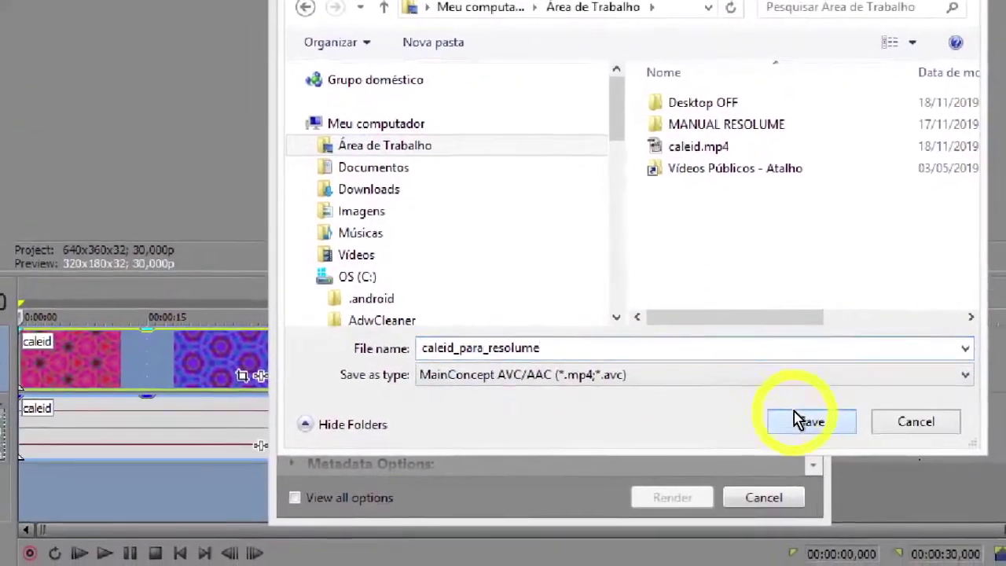
left_click(848, 455)
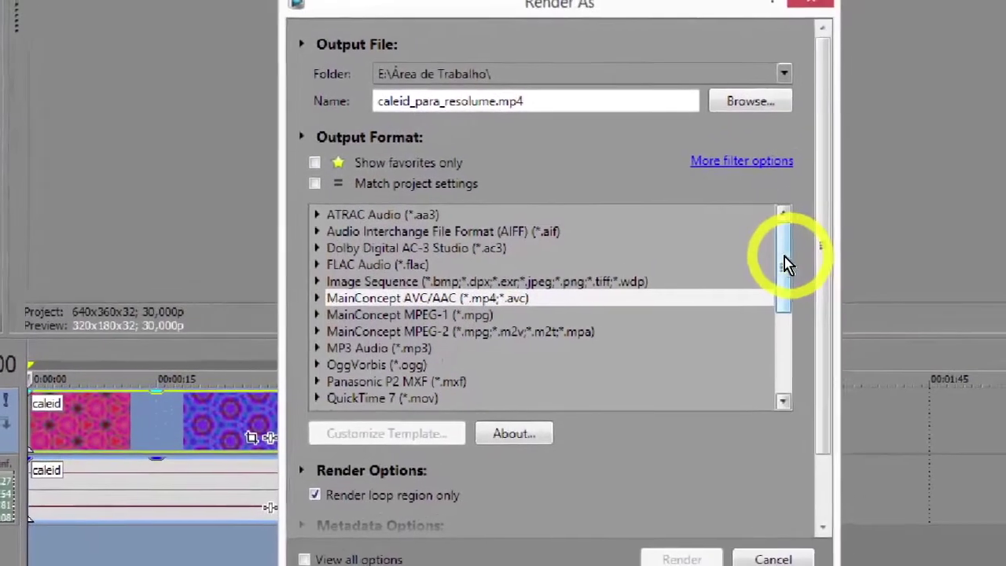
Step: Choose the 3 Mbps Video template of the QuickTime 7 (*.mov) format and open it for customization
left_click_drag(844, 250, 841, 303)
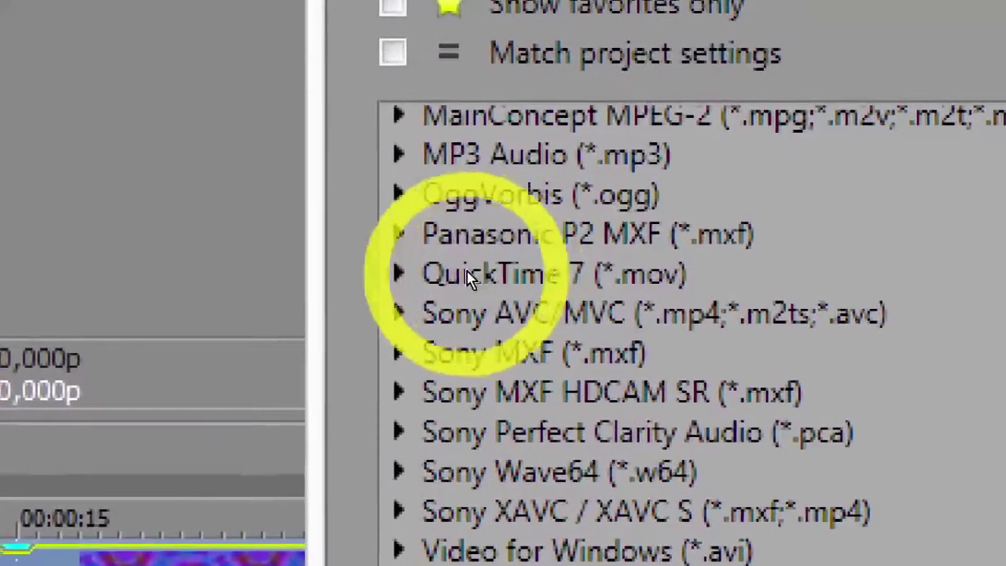
left_click(475, 273)
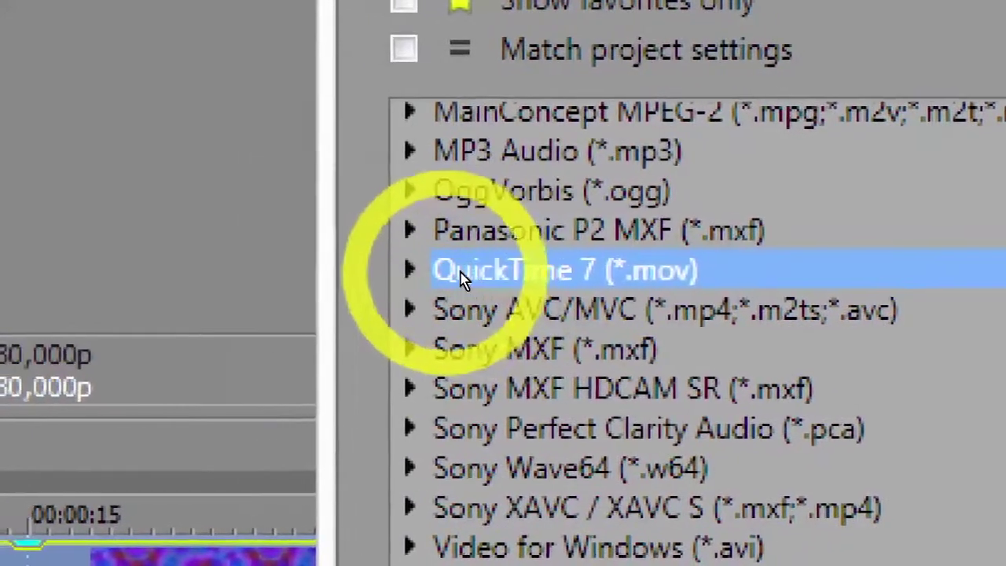
left_click(451, 277)
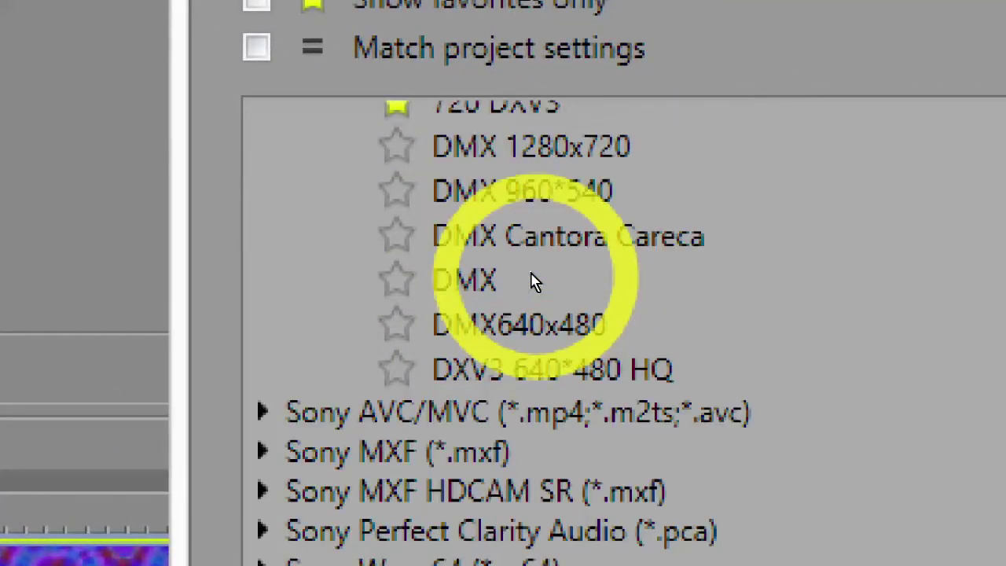
scroll(535, 283, "up", 2)
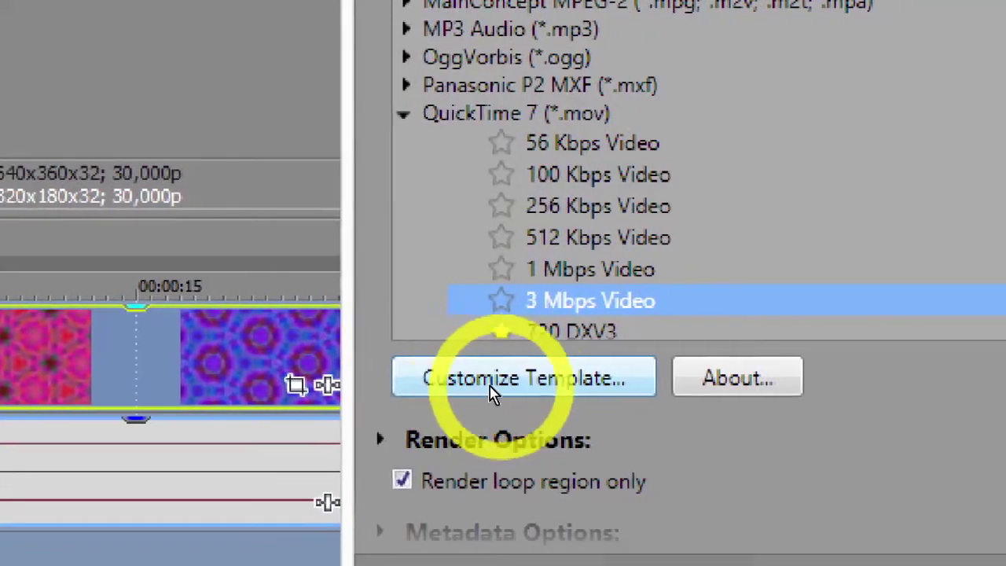
left_click(501, 385)
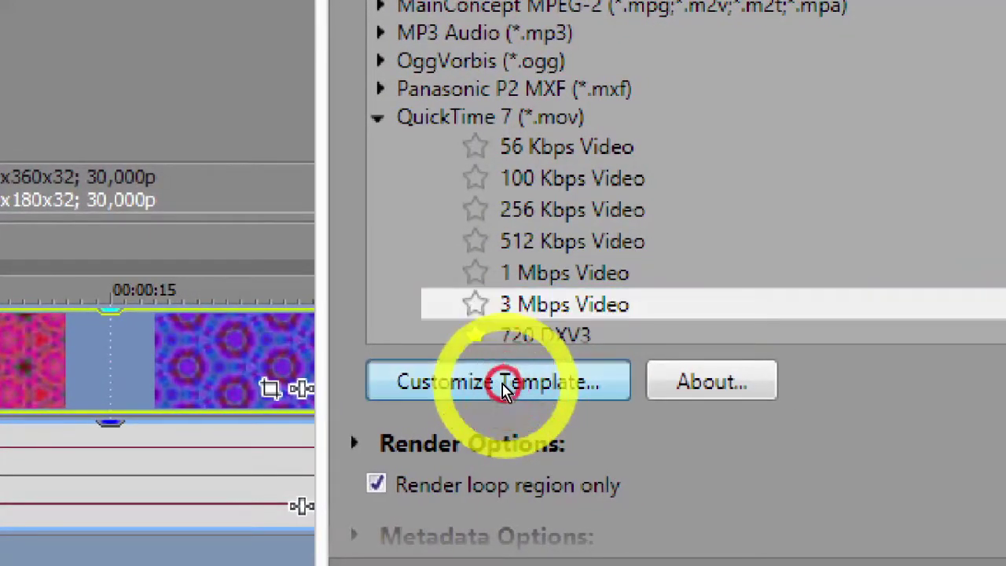
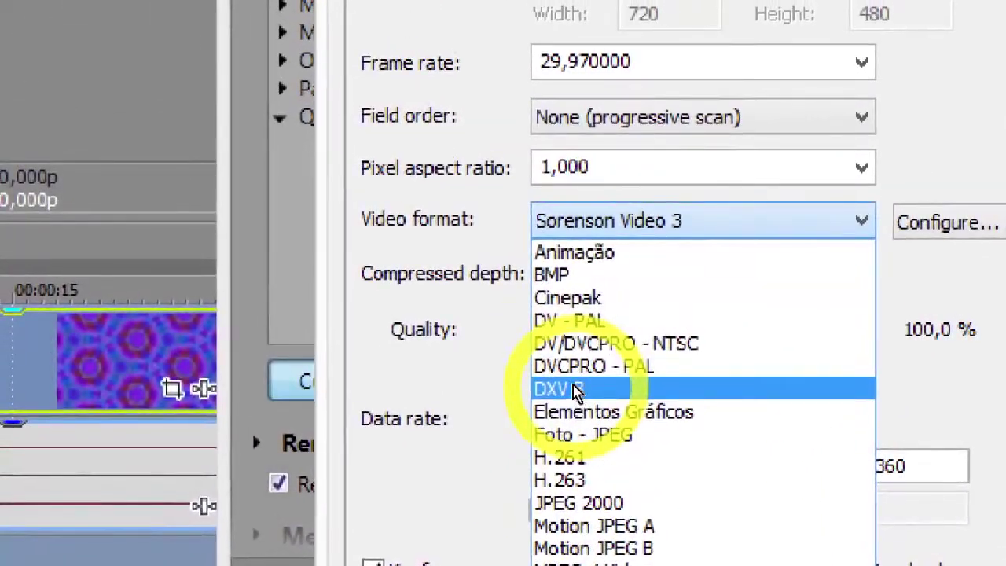
Step: Set the template's video format to DXV 3 at 32 bpp color, with Normal Quality, No Alpha compression
left_click(574, 389)
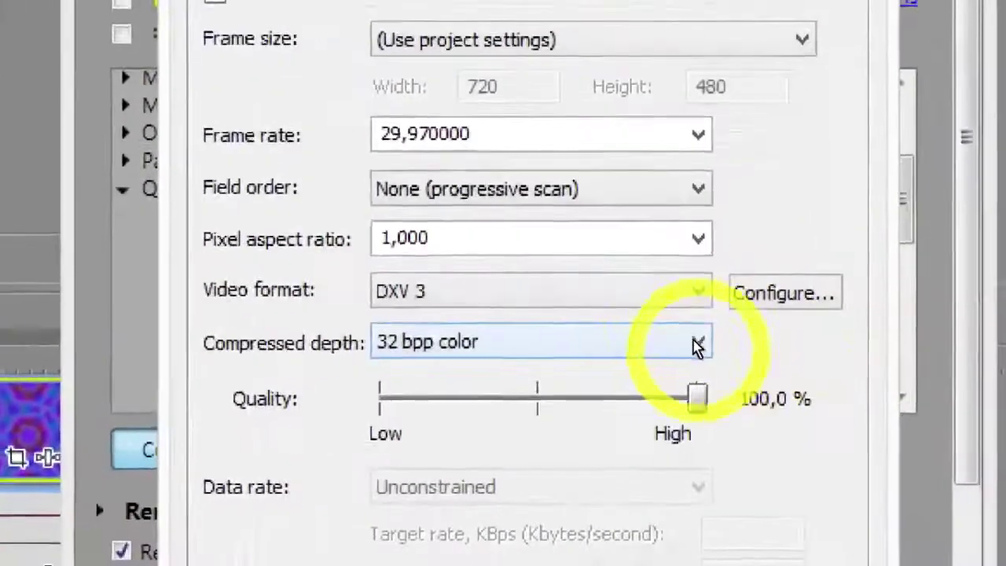
left_click(695, 346)
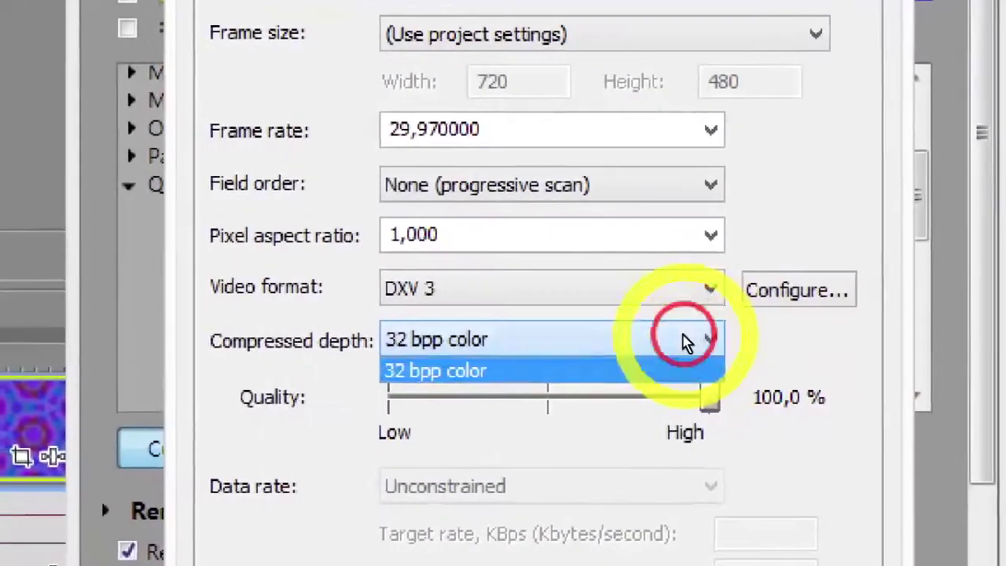
left_click(556, 375)
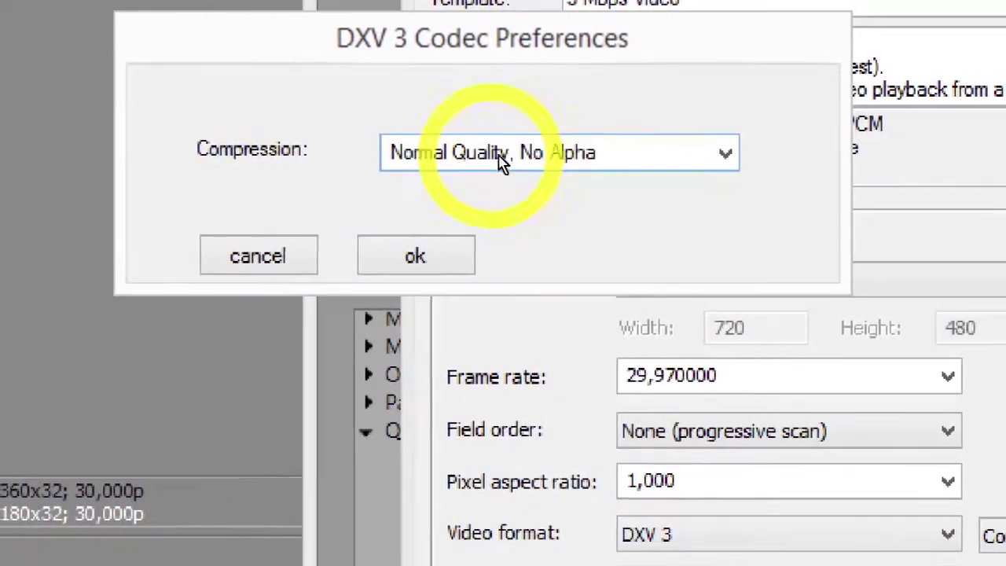
left_click(588, 162)
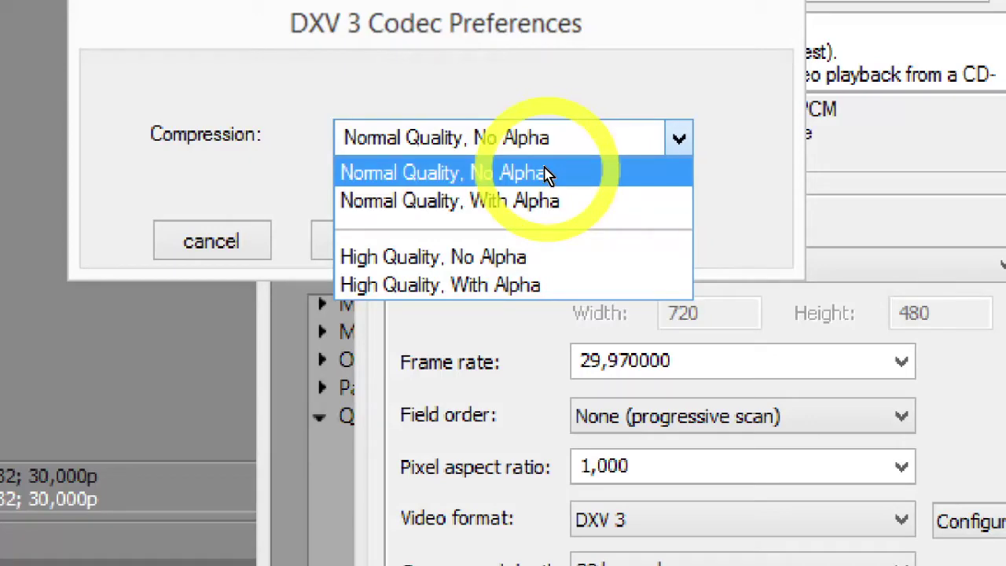
left_click(503, 173)
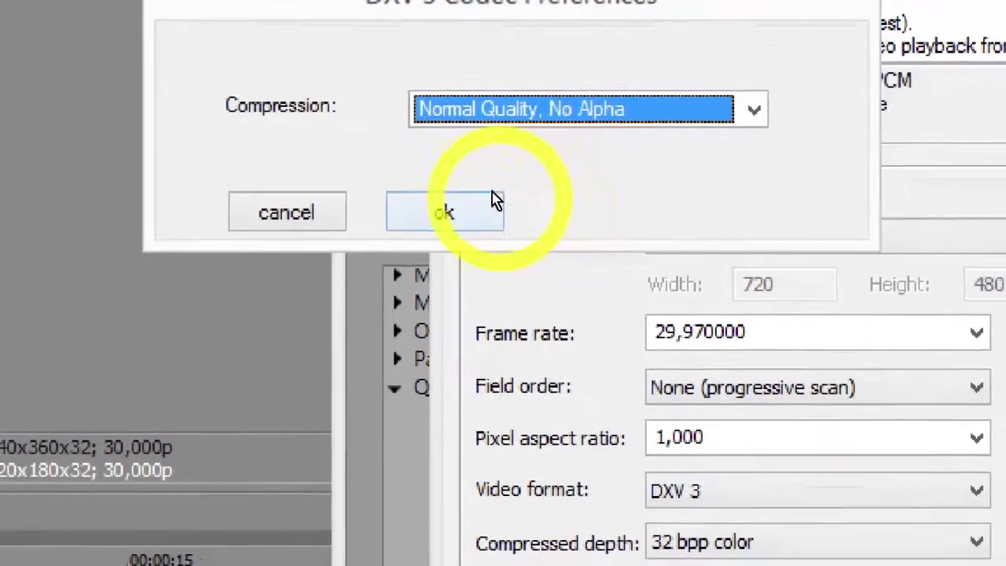
left_click(404, 246)
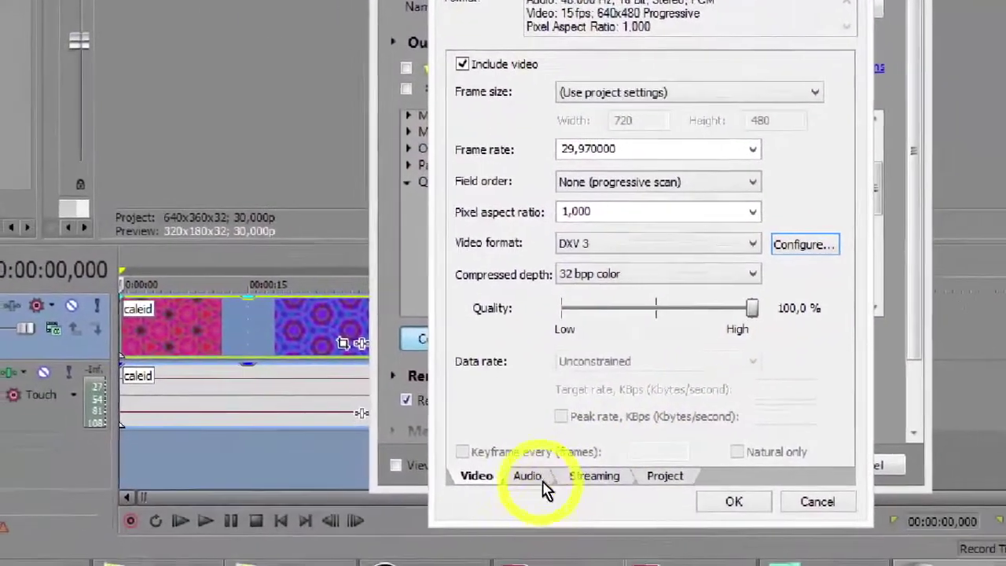
Step: Set the template's audio format to Uncompressed with a bit depth of 16, and save the template as RESOLUME
left_click(492, 526)
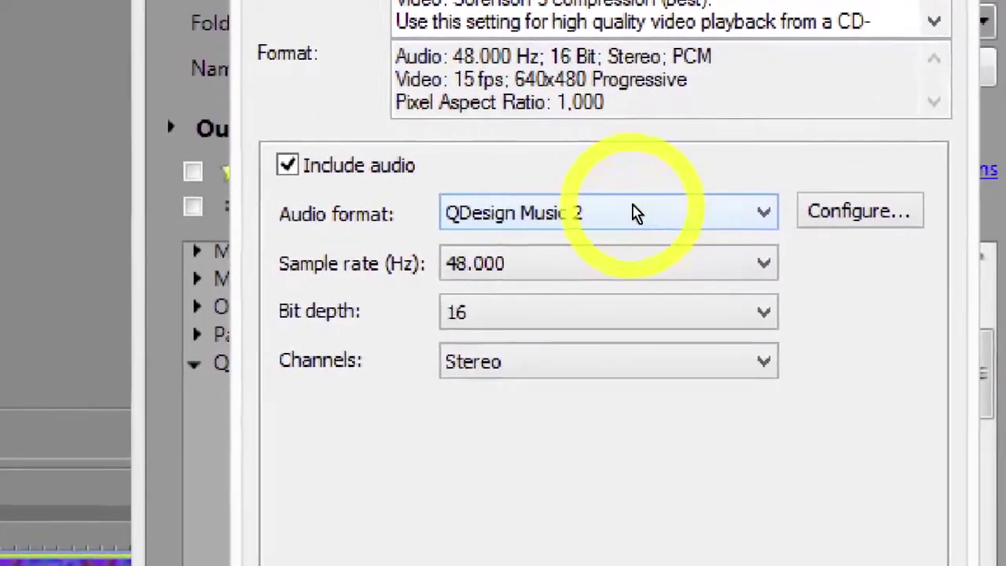
left_click(644, 245)
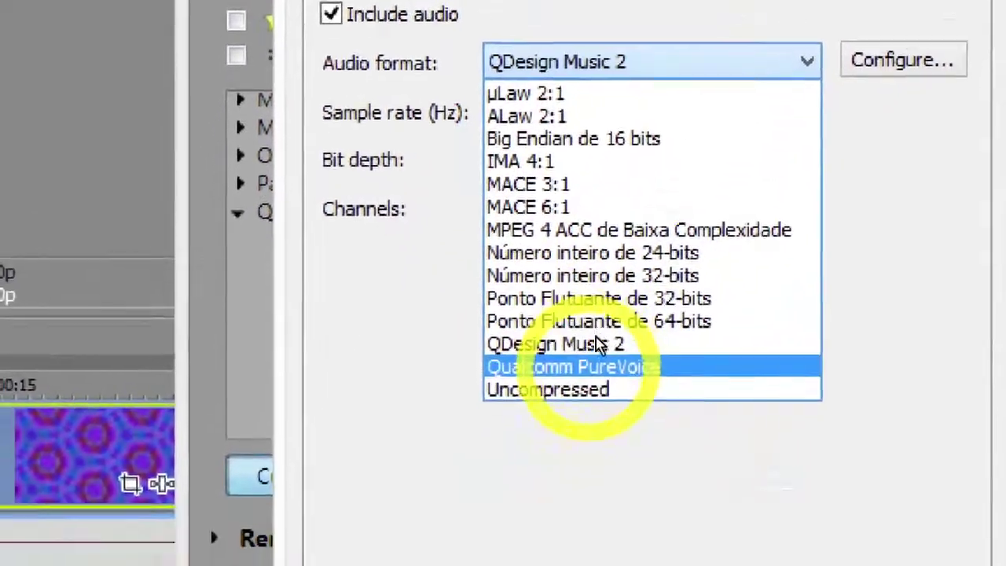
left_click(571, 389)
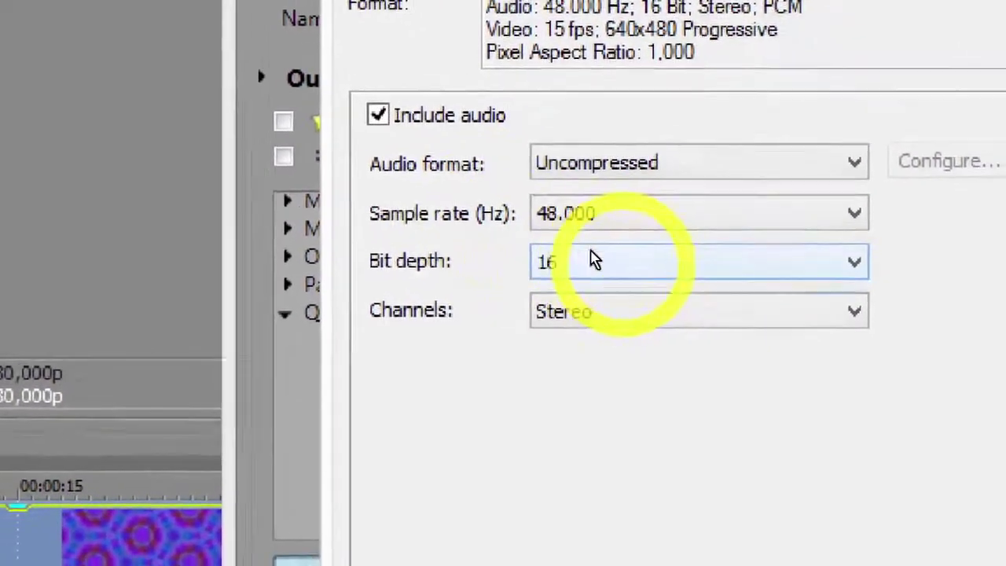
left_click(636, 289)
left_click(637, 289)
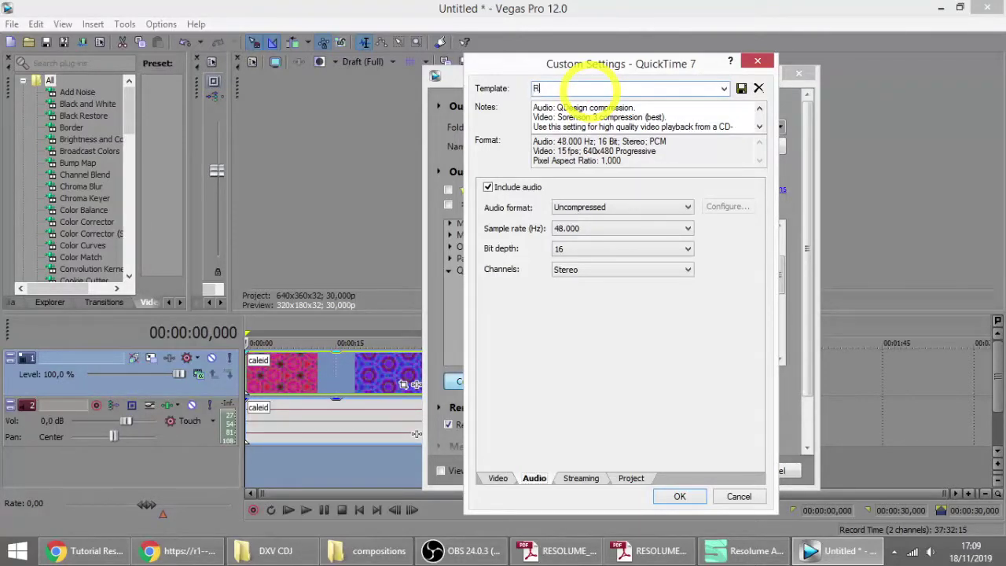
left_click(740, 88)
left_click(679, 495)
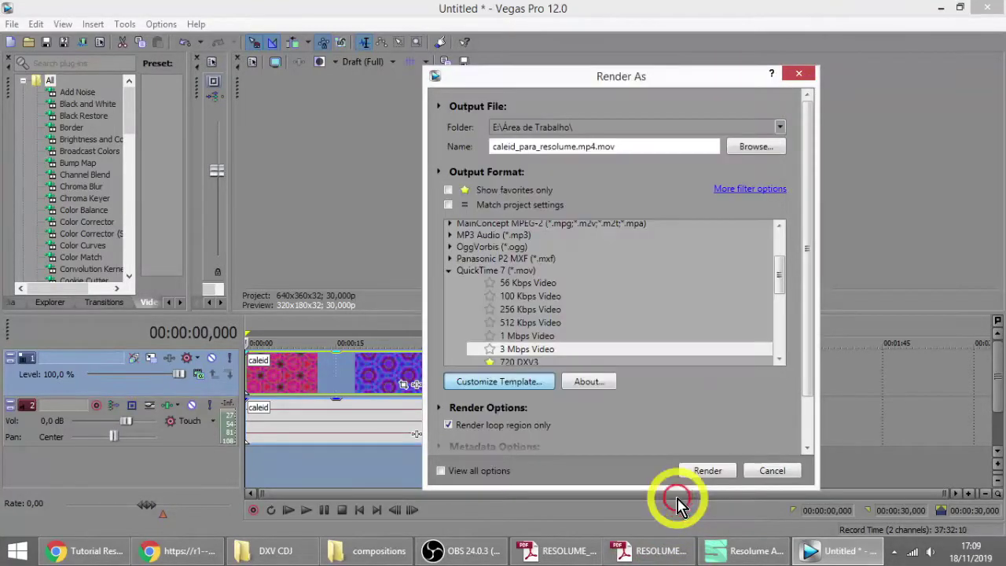
scroll(535, 336, "down", 1)
scroll(529, 288, "up", 3)
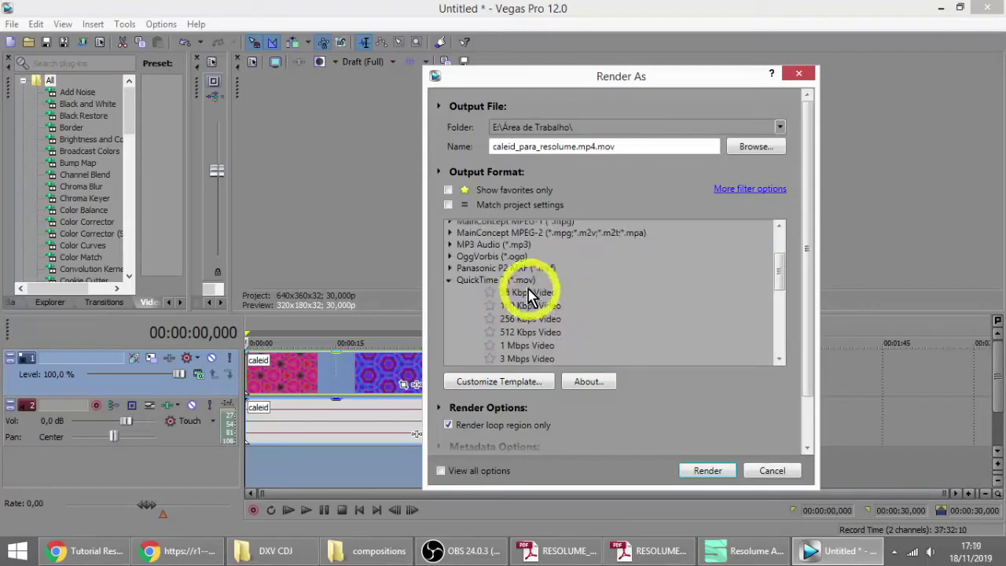
left_click(521, 277)
scroll(521, 277, "down", 3)
scroll(539, 291, "down", 1)
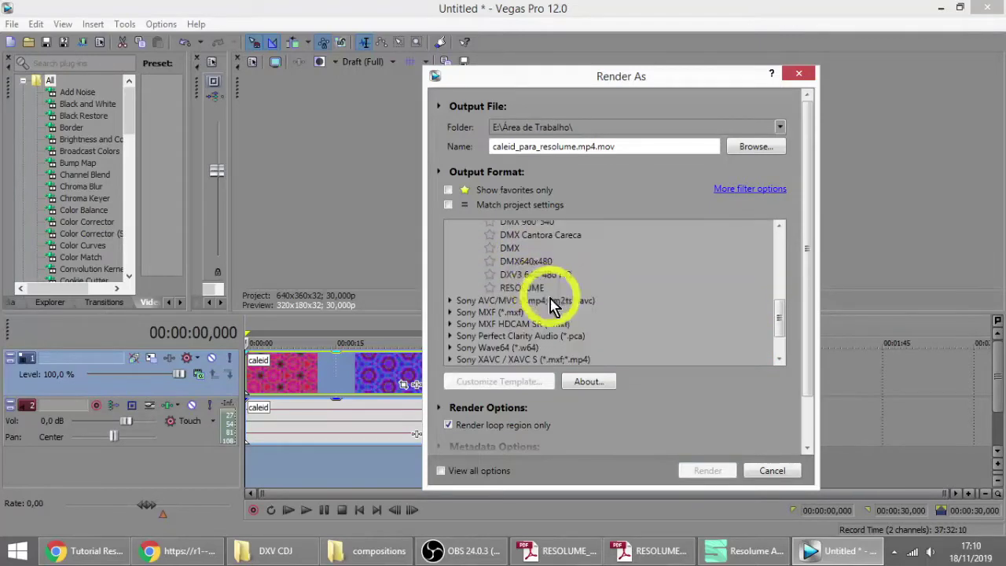
left_click(519, 288)
left_click(520, 383)
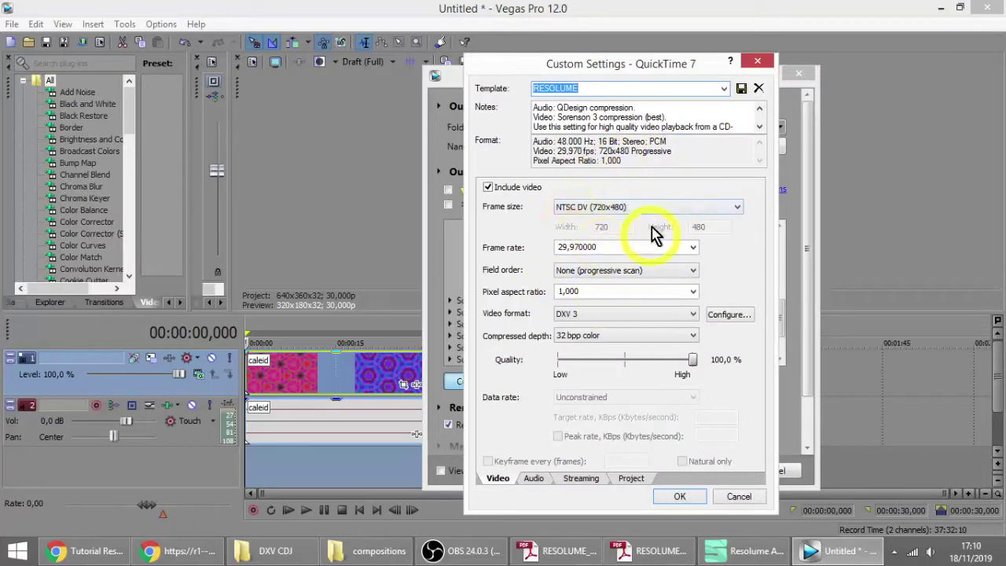
left_click(640, 210)
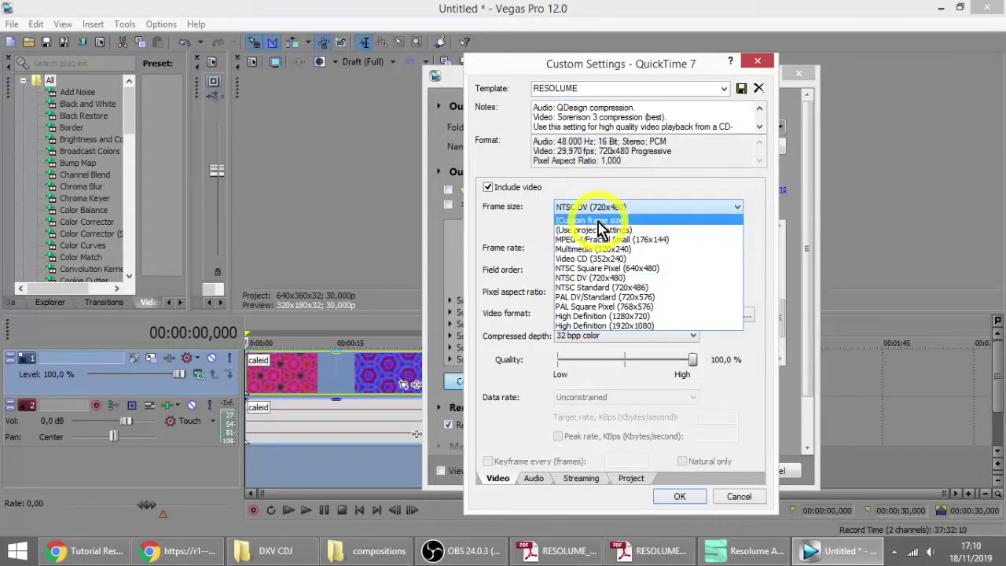
left_click(745, 476)
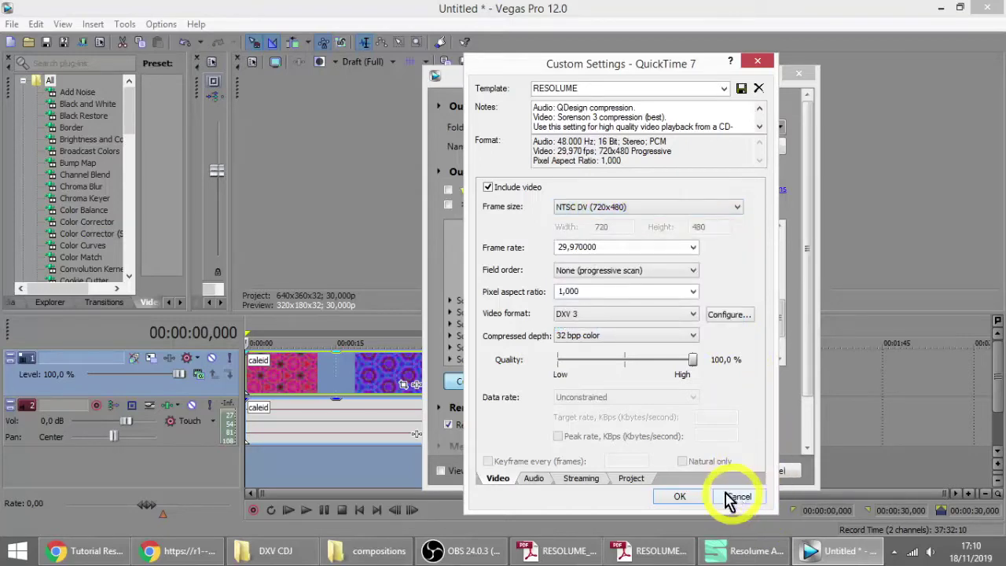
left_click(734, 495)
left_click(760, 470)
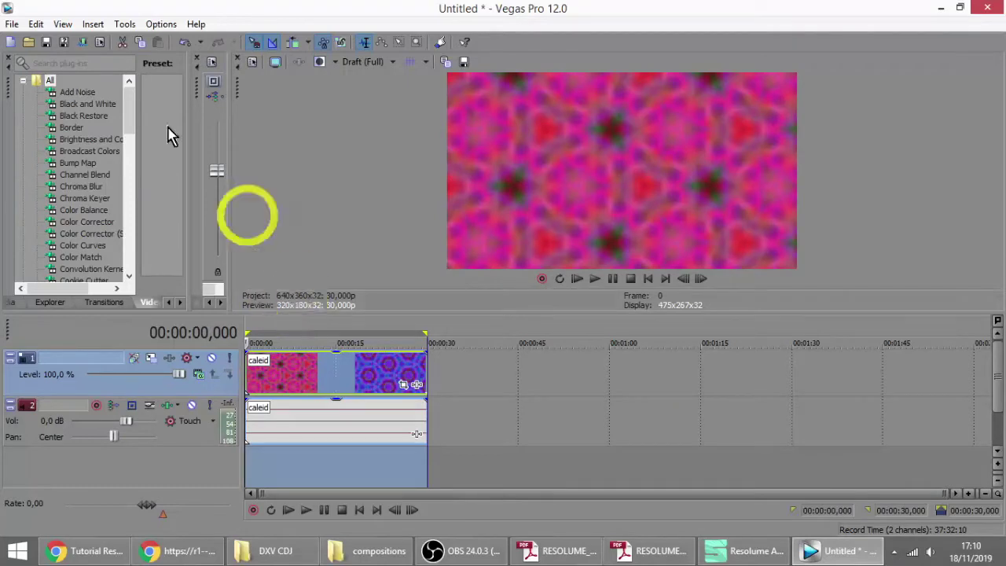
Step: Start Render As again, select the RESOLUME template under QuickTime 7 (*.mov), and open it for customization
left_click(12, 26)
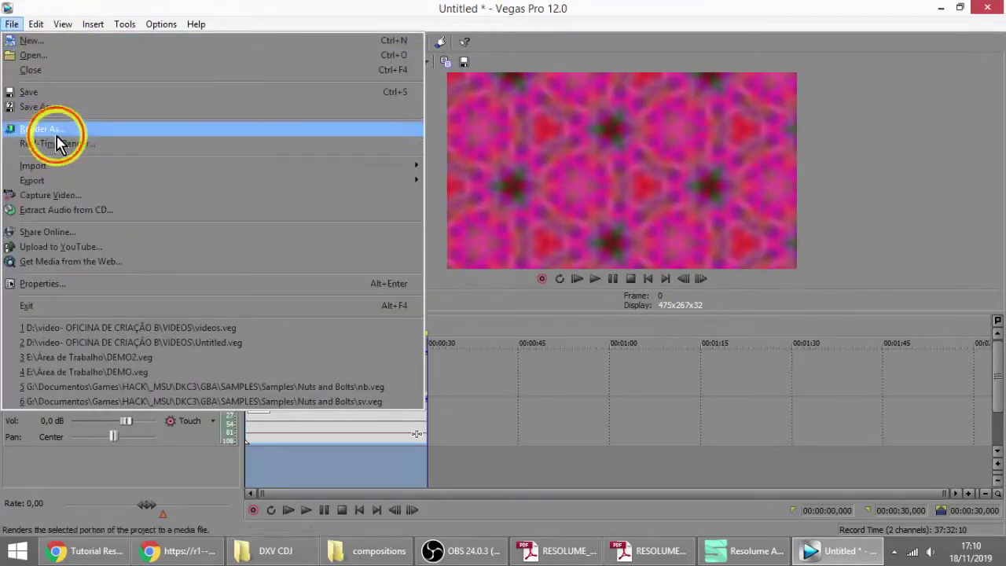
left_click(53, 128)
scroll(566, 377, "down", 2)
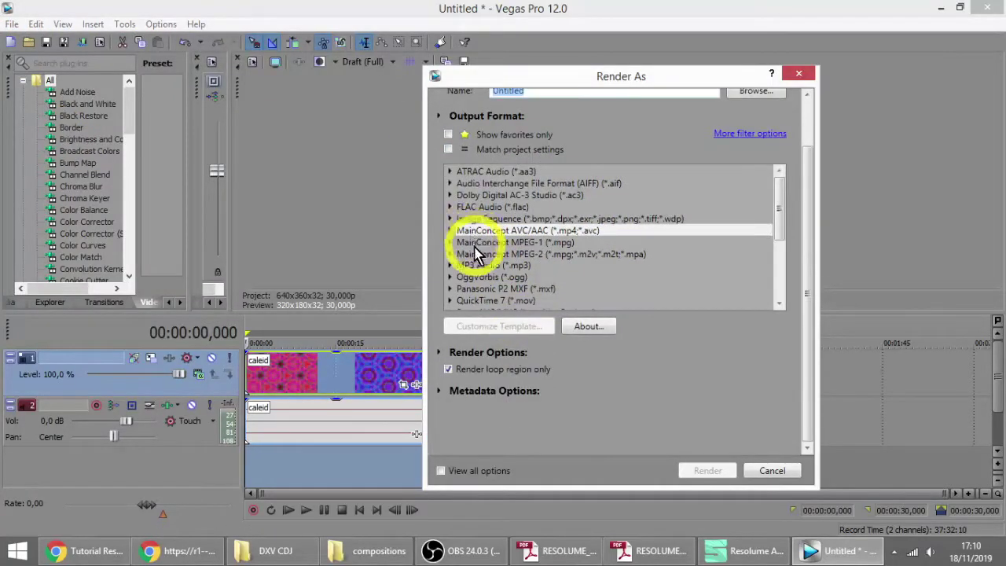
left_click(450, 299)
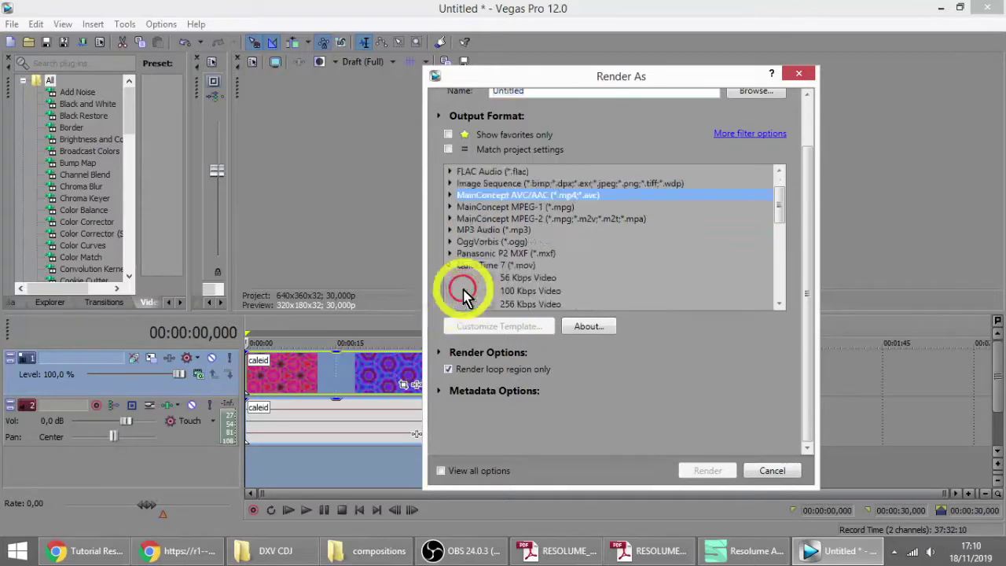
scroll(464, 291, "down", 3)
scroll(535, 296, "down", 1)
left_click(503, 273)
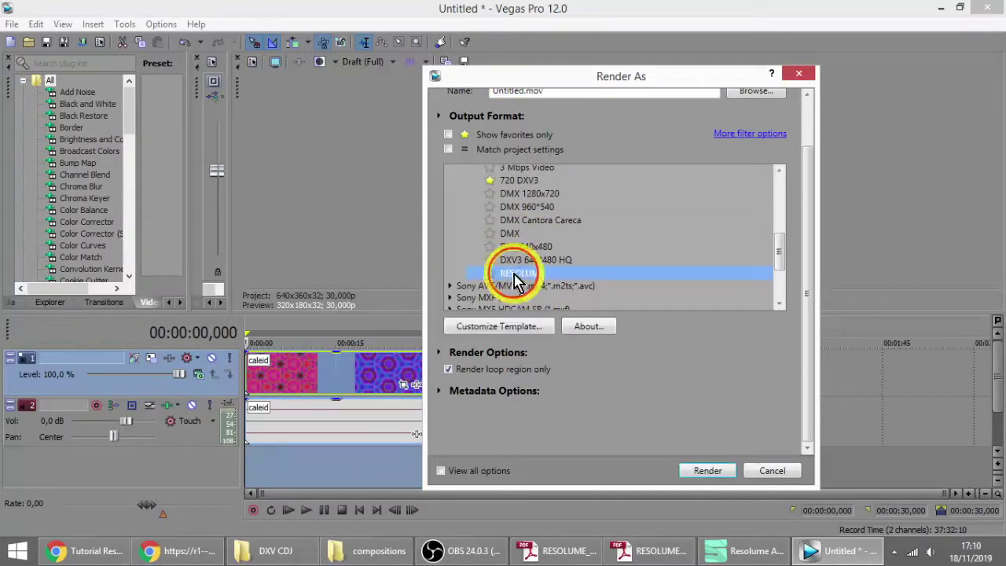
left_click(509, 326)
Step: Switch the RESOLUME template to a custom frame size with a width of 640 and accept the custom settings
left_click(621, 207)
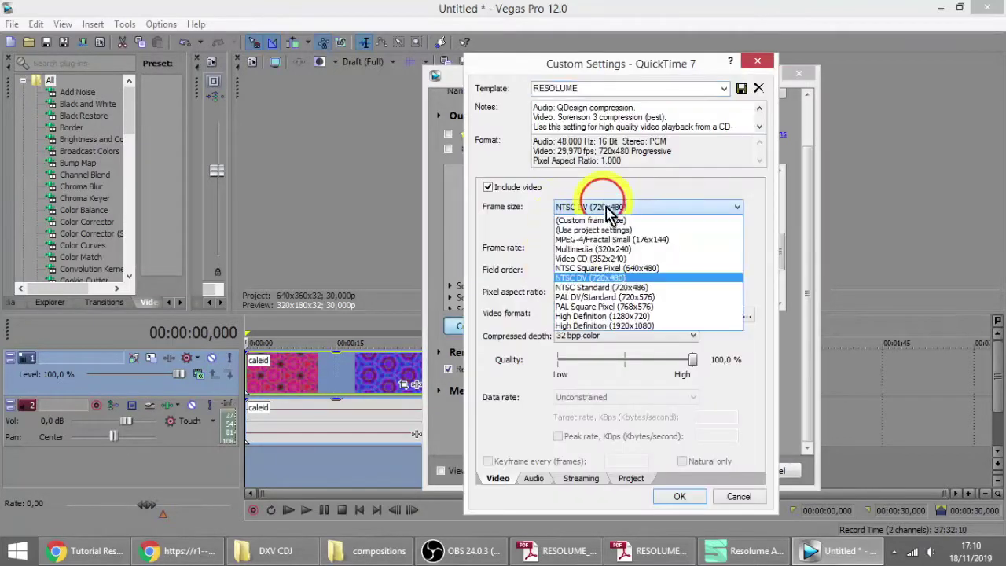
left_click(620, 222)
left_click_drag(626, 226, 570, 236)
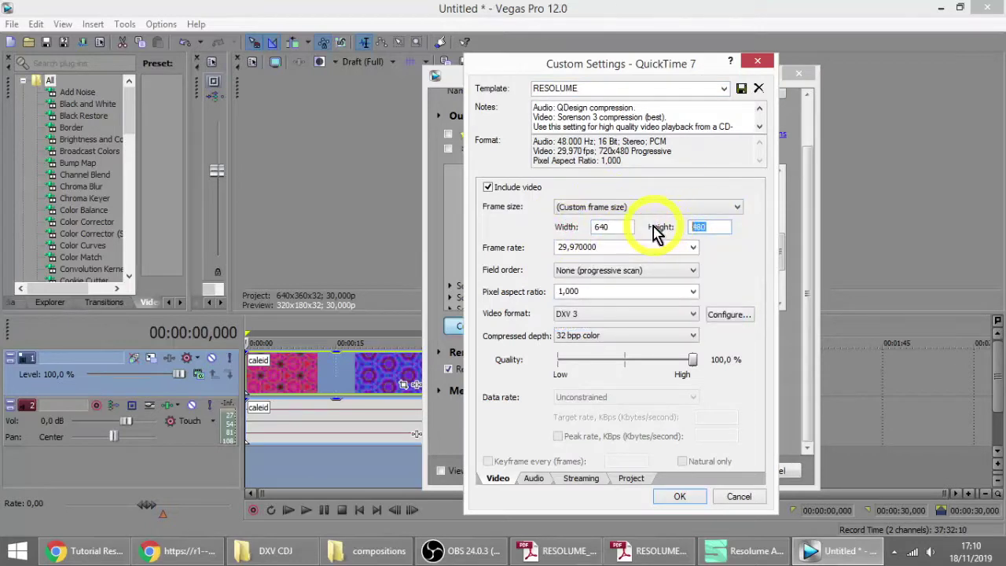
left_click(682, 496)
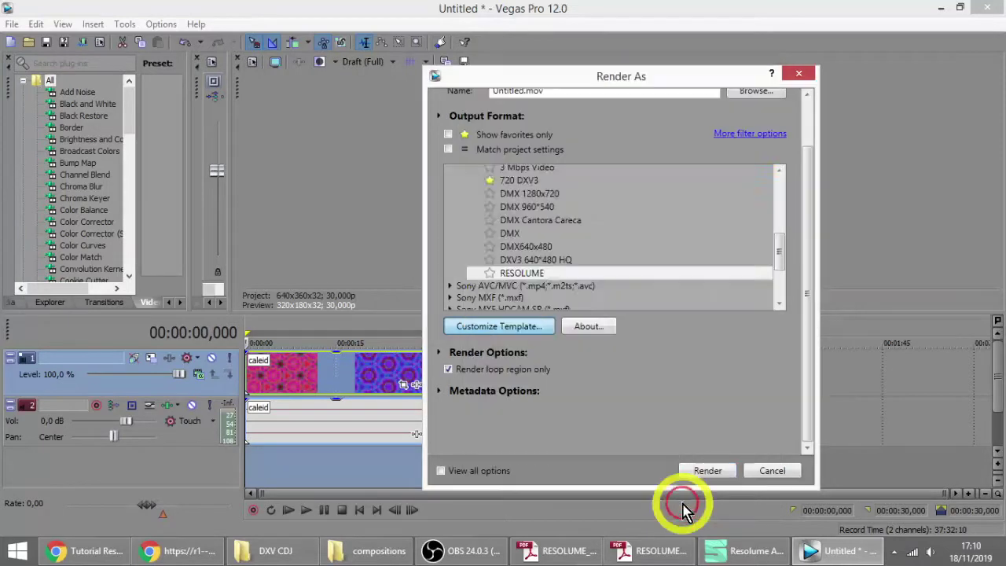
Step: Browse for the render's output location and choose the Área de Trabalho folder
scroll(613, 259, "up", 1)
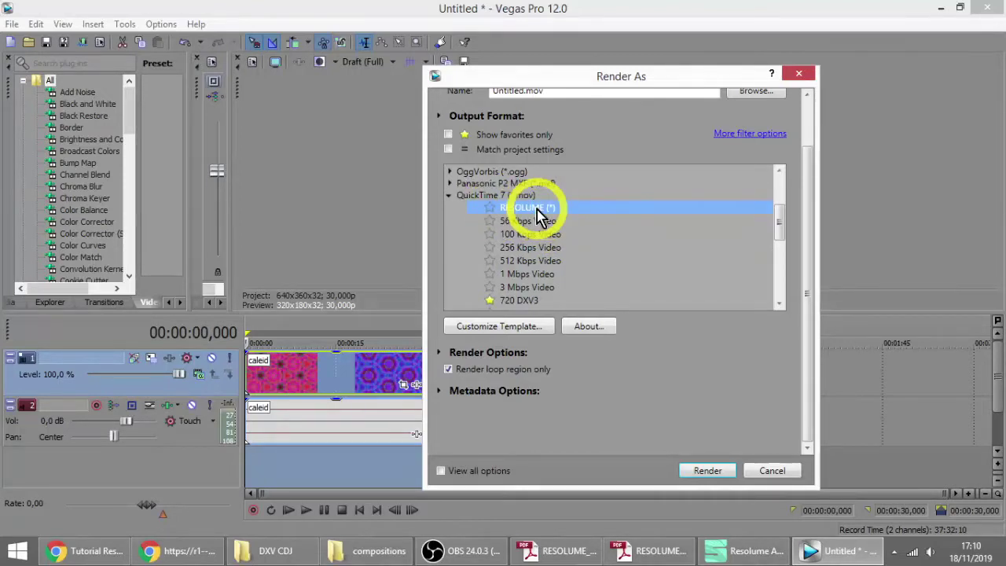
scroll(545, 225, "up", 2)
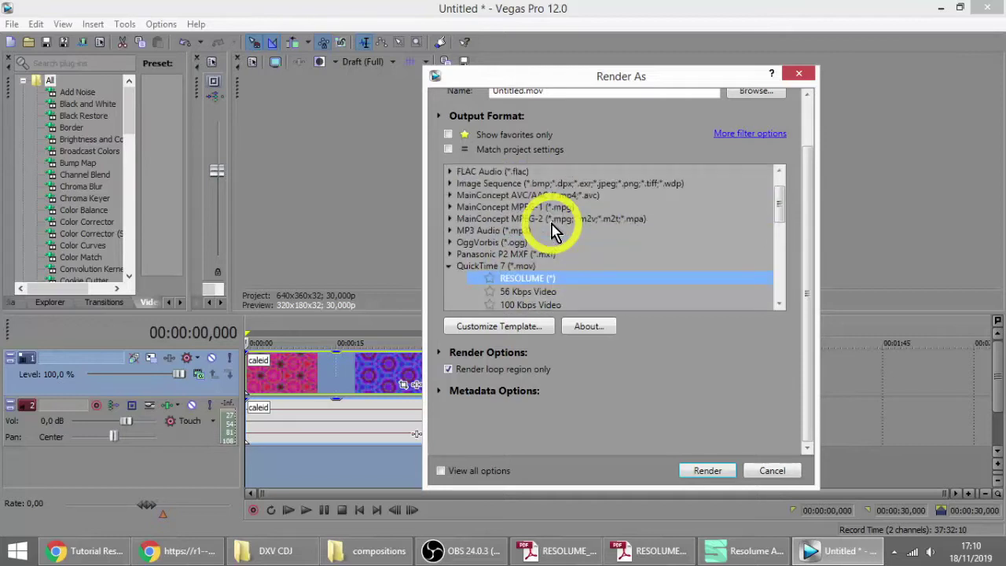
scroll(621, 201, "up", 1)
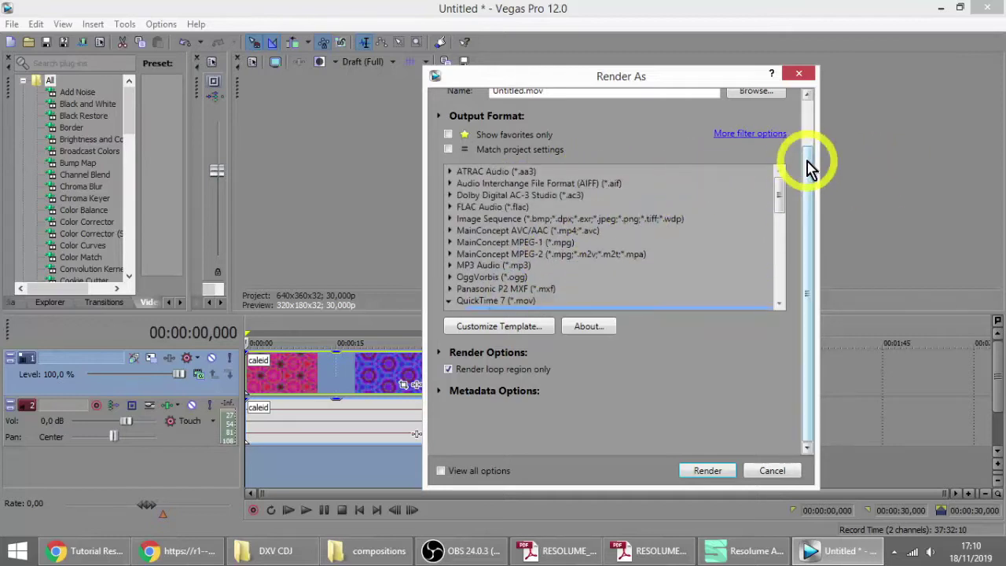
left_click_drag(809, 165, 801, 110)
left_click(747, 150)
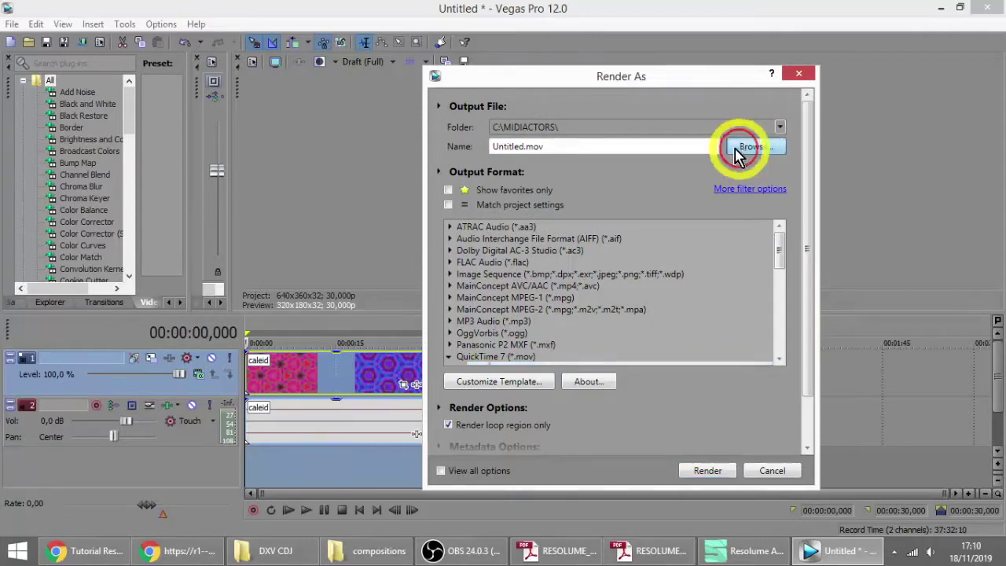
left_click_drag(669, 225, 666, 163)
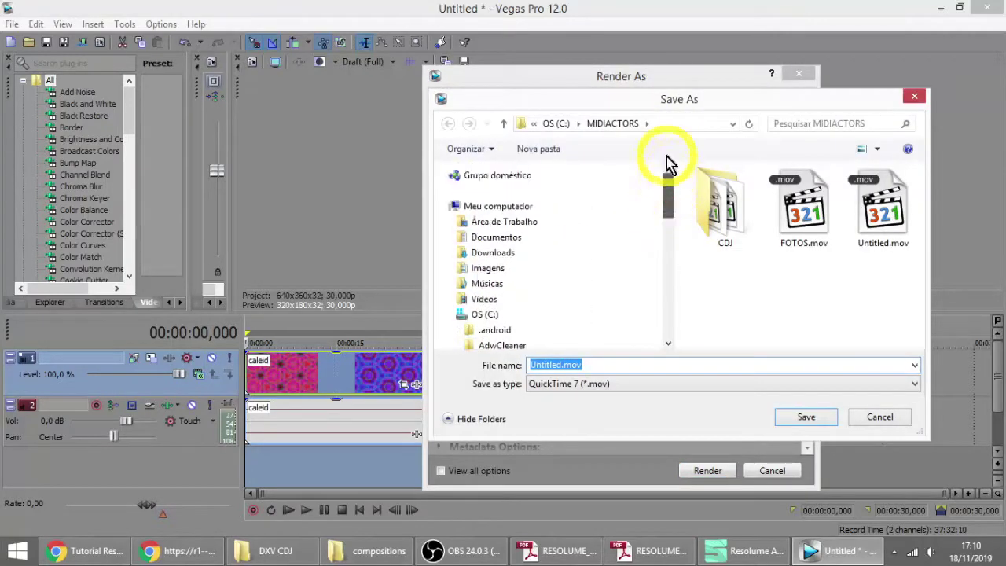
left_click(504, 222)
Step: Name the output file CALEI_RESOLUME and render the loop region to it, closing the progress dialog once rendering completes
left_click(601, 365)
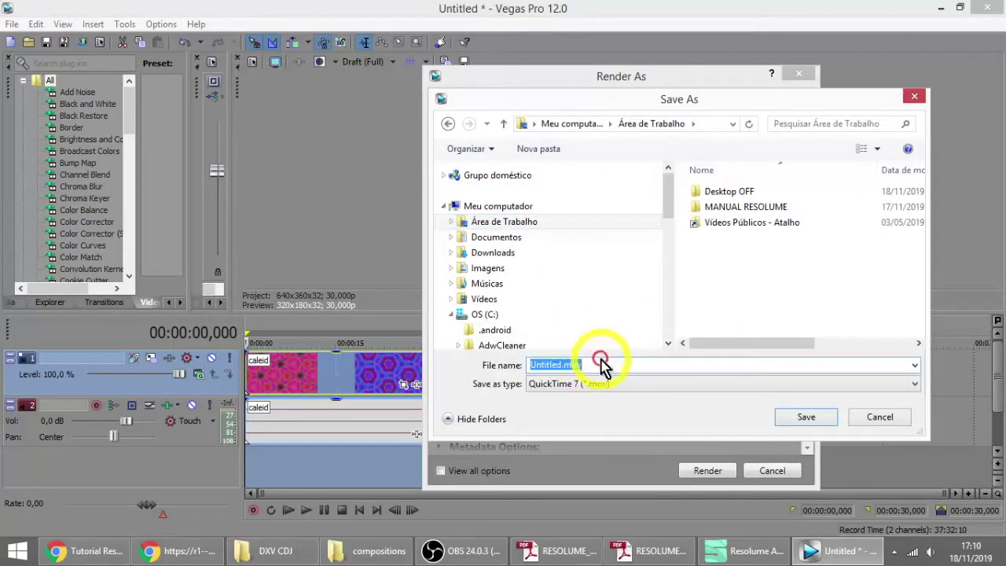
type("CA")
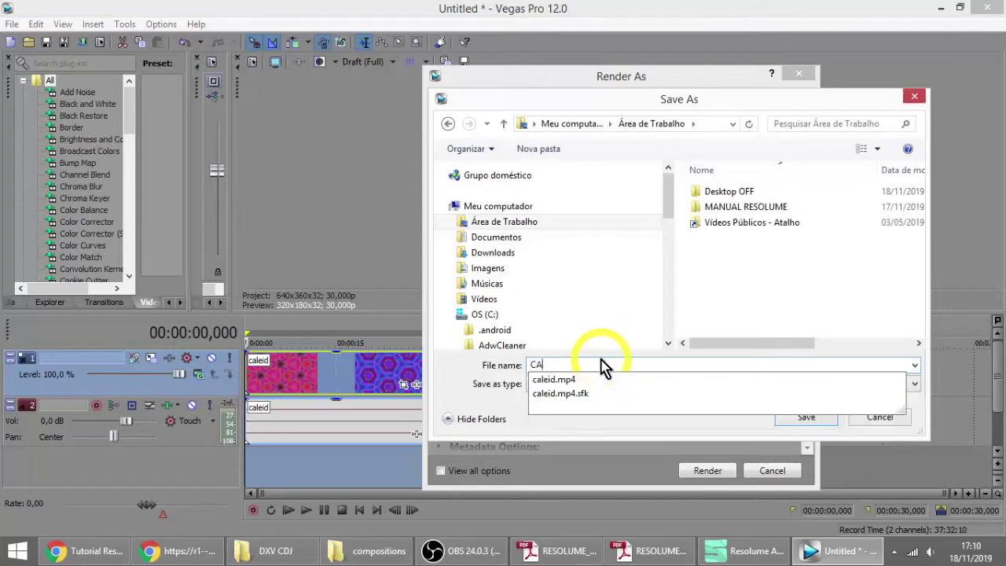
type("LEI_RESOLUME")
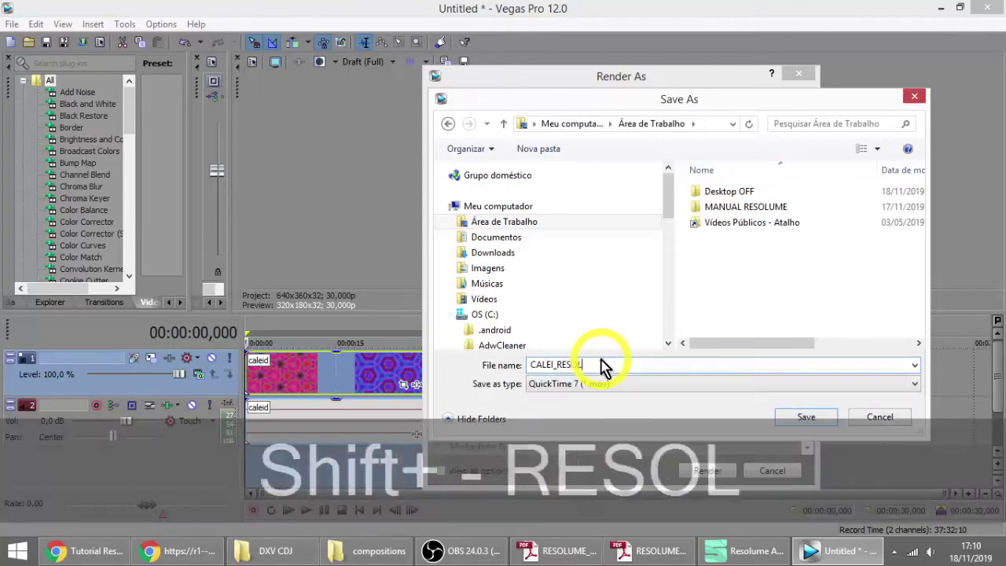
left_click(809, 418)
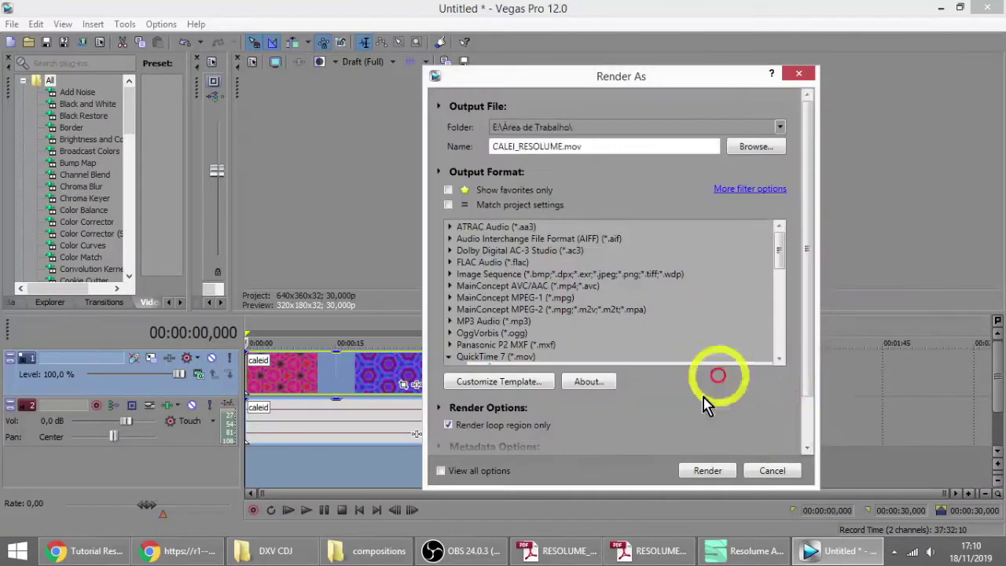
left_click(699, 472)
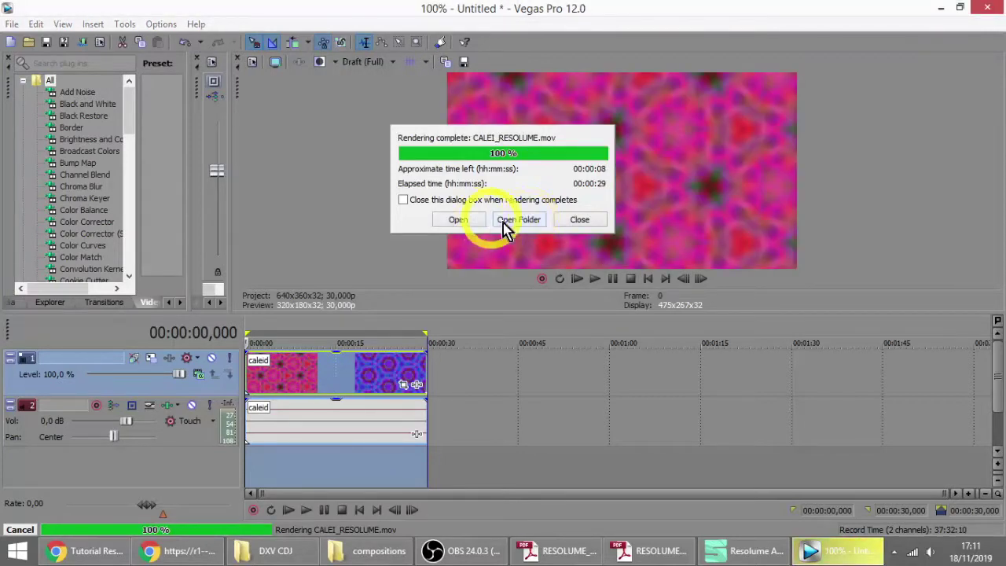
left_click(583, 221)
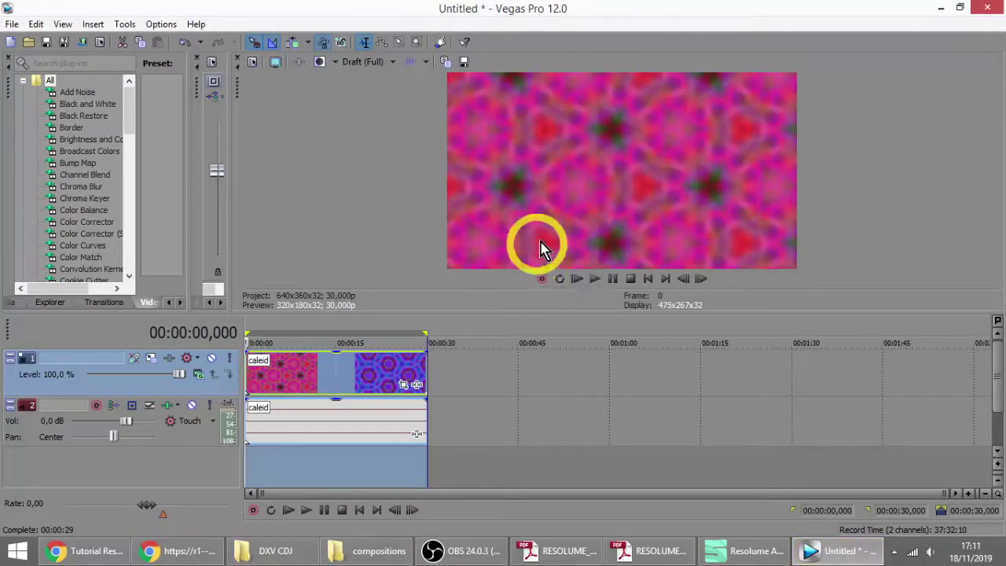
Step: Load CALEI_RESOLUME.mov from the desktop into layer 3, column 7 of Resolume Arena and play the clip
left_click(942, 16)
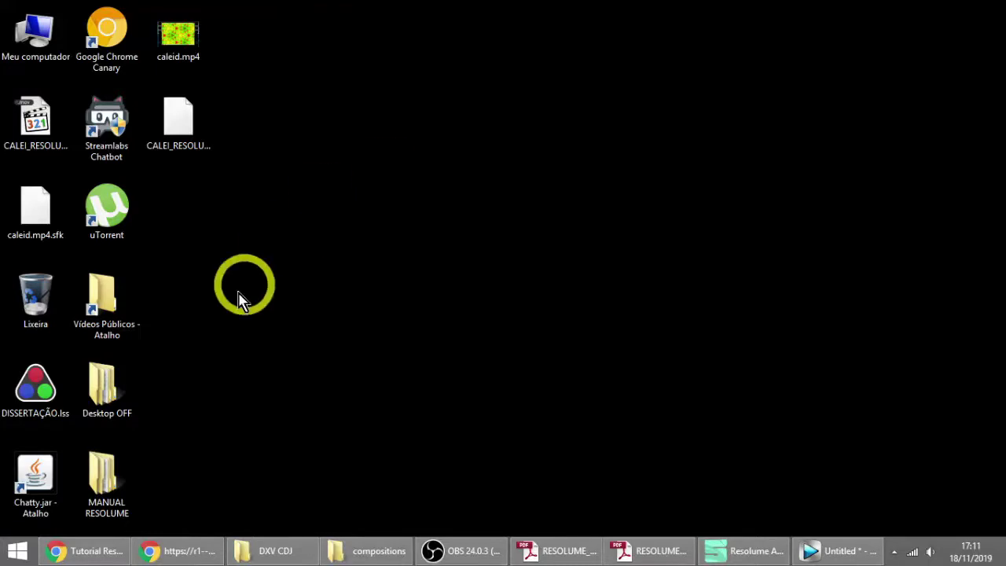
left_click(201, 128)
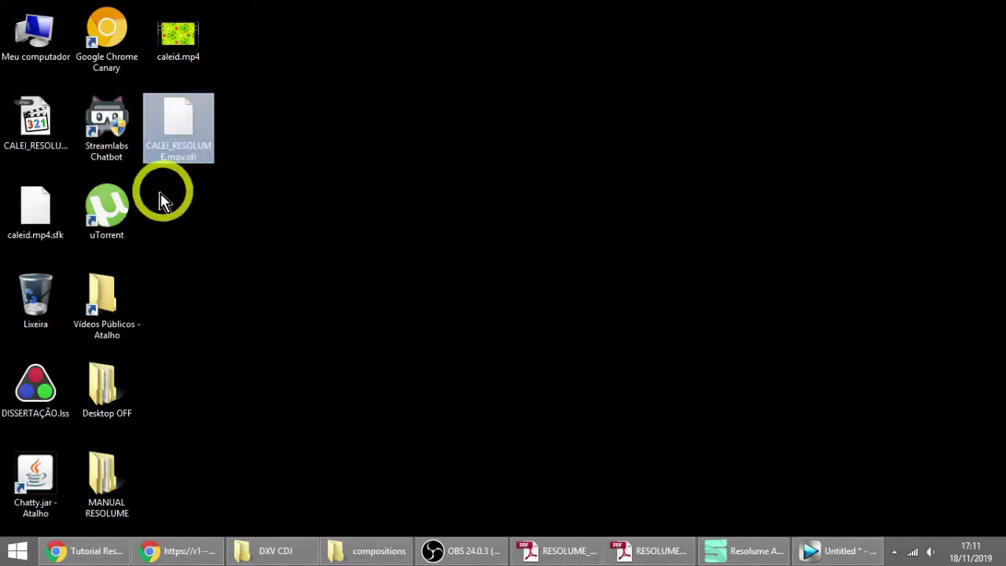
left_click(66, 146)
left_click_drag(49, 139, 181, 138)
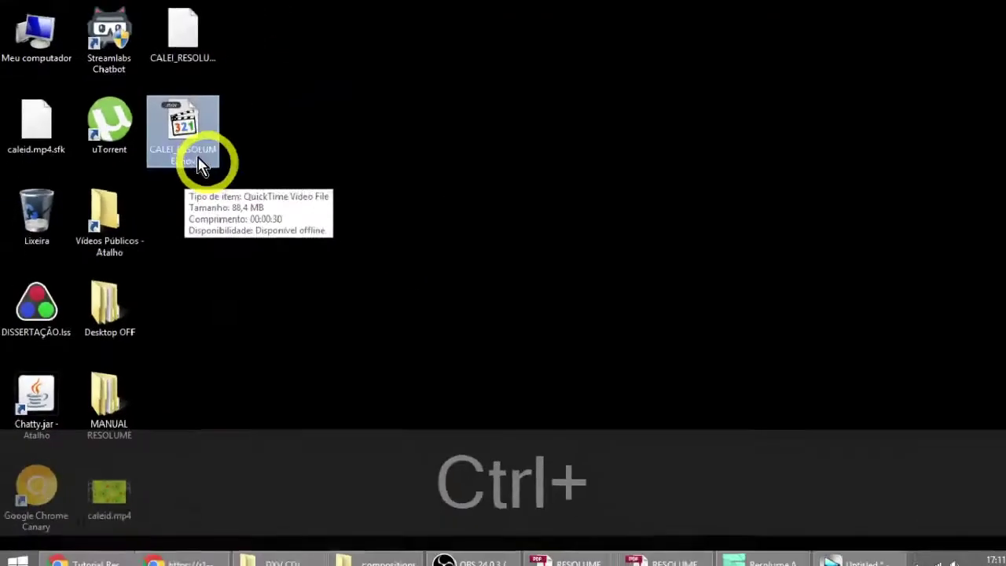
left_click_drag(220, 105, 1005, 446)
left_click_drag(550, 281, 295, 100)
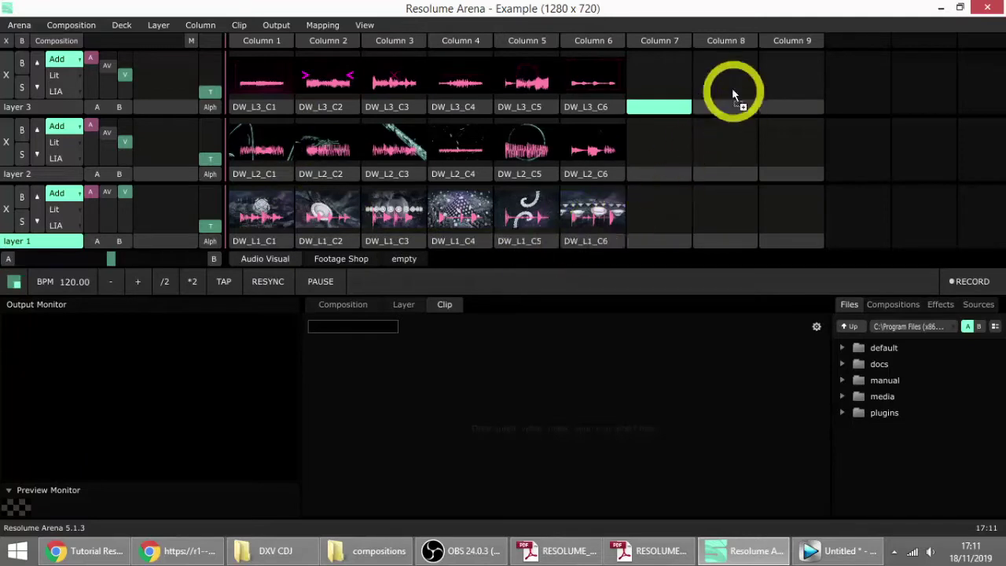
left_click_drag(667, 85, 663, 79)
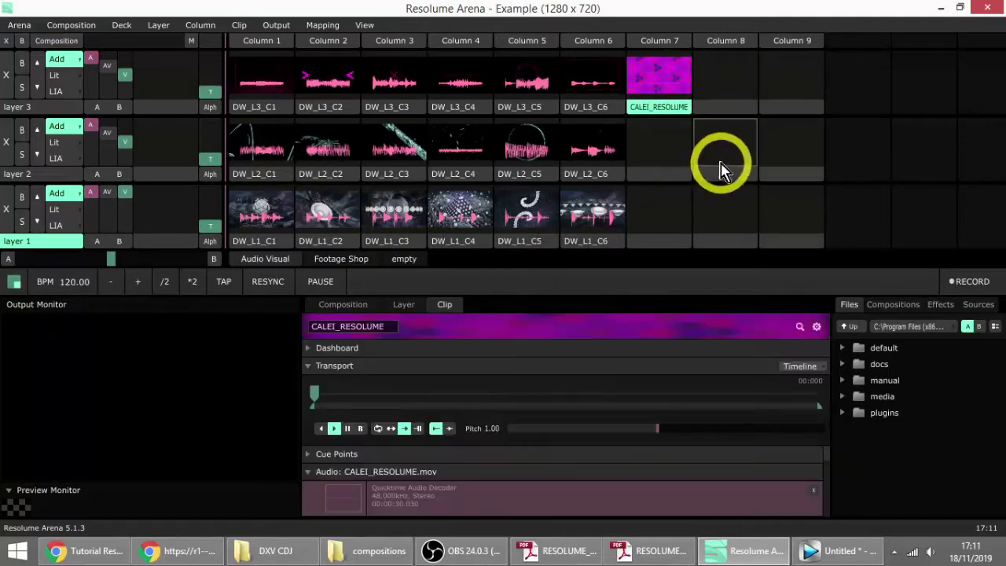
left_click(681, 85)
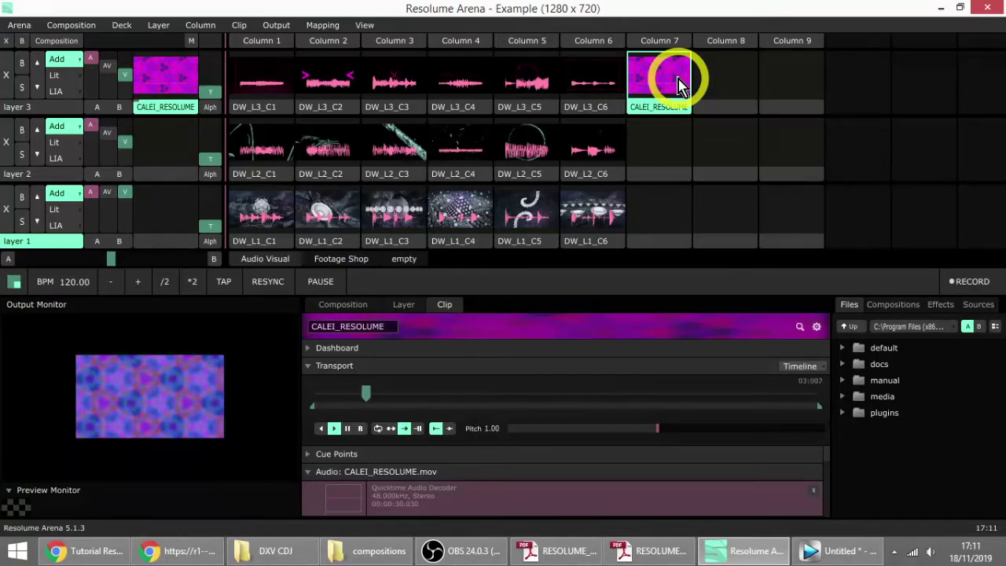
Step: Review the tutorial slide, then collapse the clip's audio section in Resolume Arena and inspect its video codec details
left_click(82, 553)
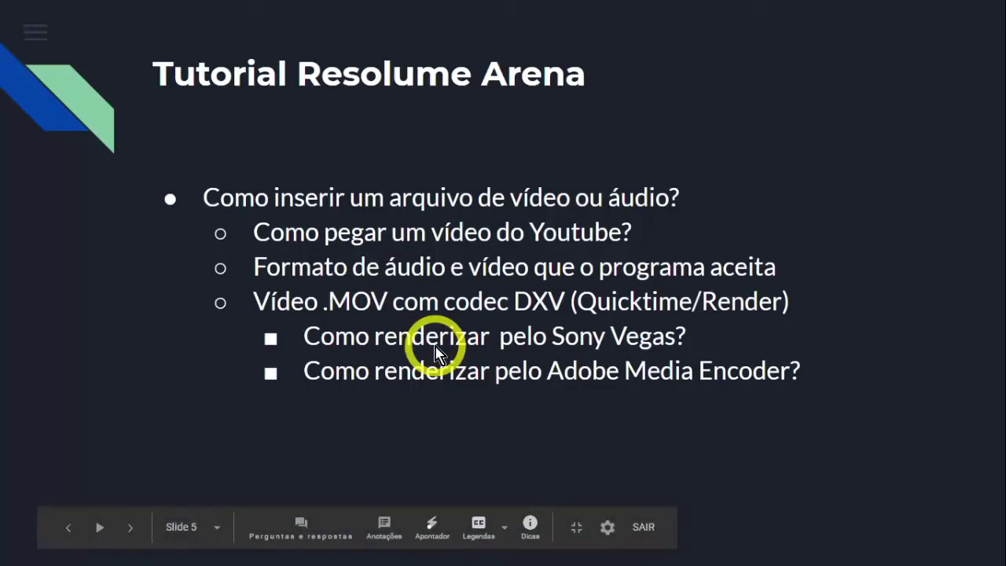
key("alt+Tab")
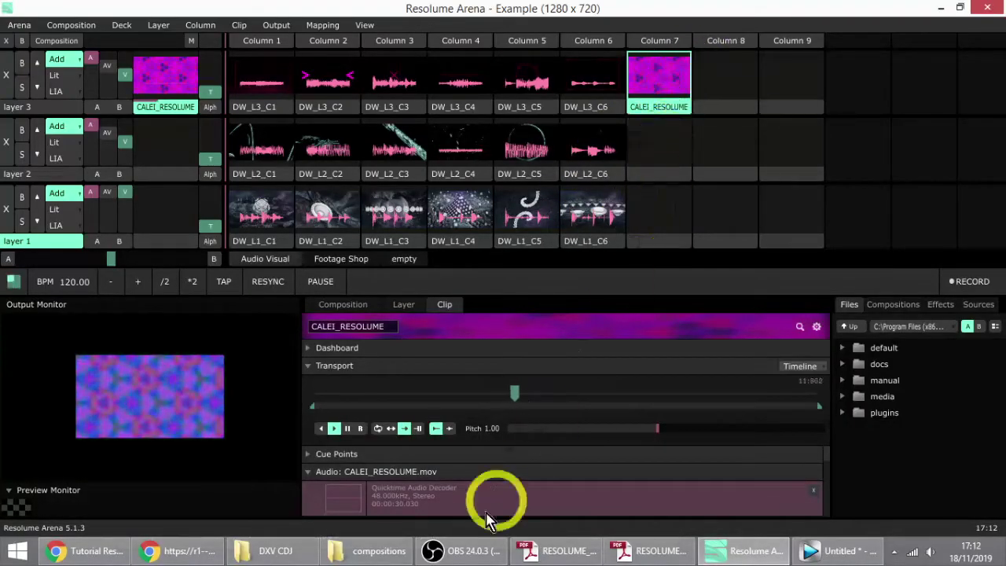
left_click(309, 474)
scroll(310, 475, "down", 3)
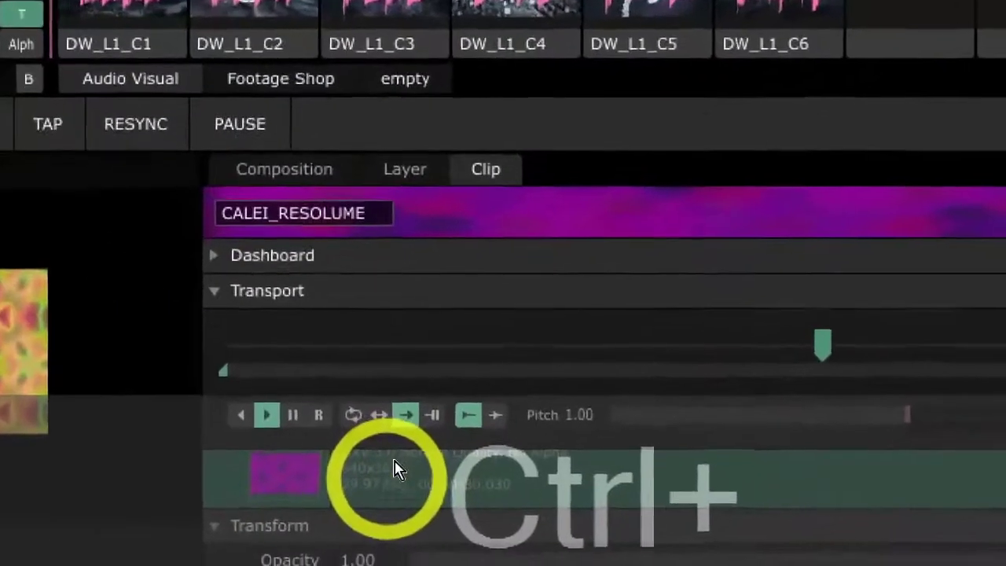
scroll(395, 472, "down", 2)
scroll(393, 479, "up", 4)
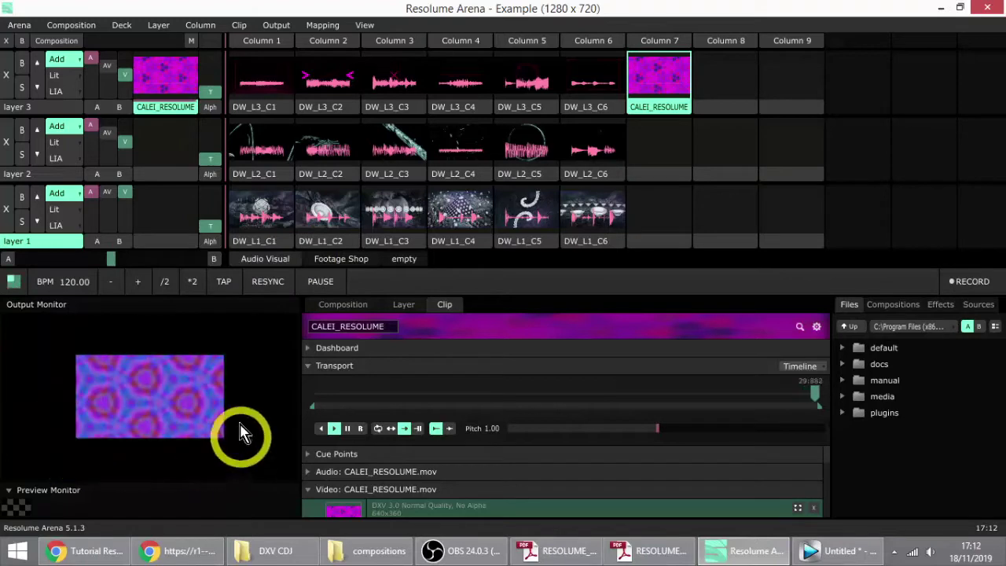
Step: Replay the CALEI_RESOLUME clip in loop mode and enlarge its scale to about 133
left_click(659, 92)
left_click(377, 428)
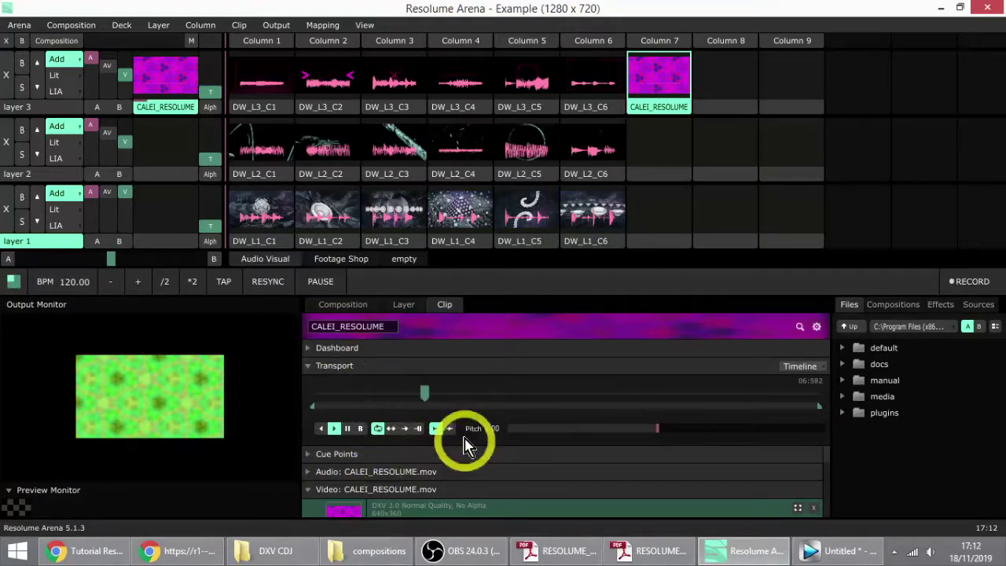
scroll(385, 503, "down", 3)
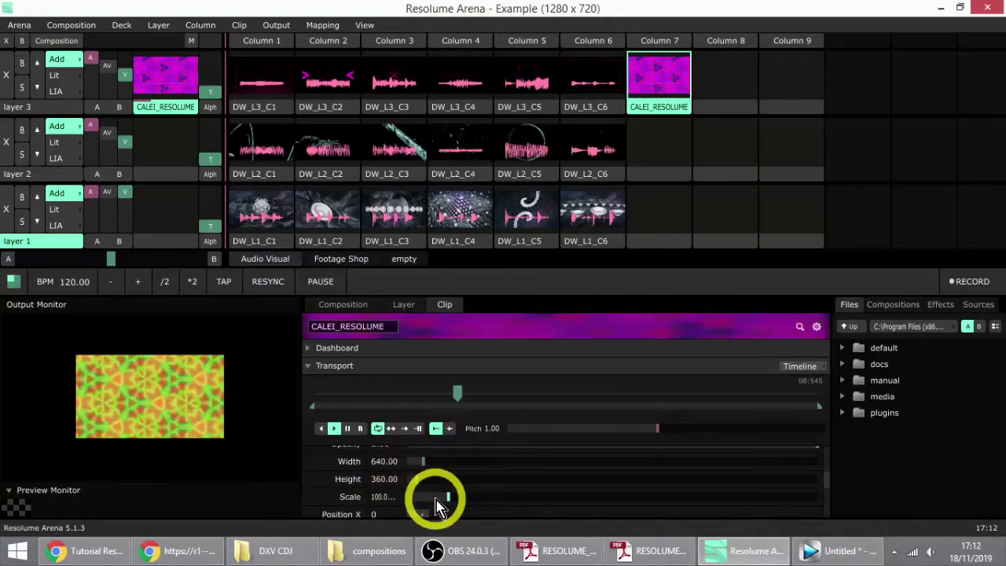
mouse_move(446, 503)
left_mouse_down()
mouse_move(514, 501)
mouse_move(420, 500)
mouse_move(495, 503)
mouse_move(434, 500)
mouse_move(461, 497)
mouse_move(452, 502)
left_mouse_up()
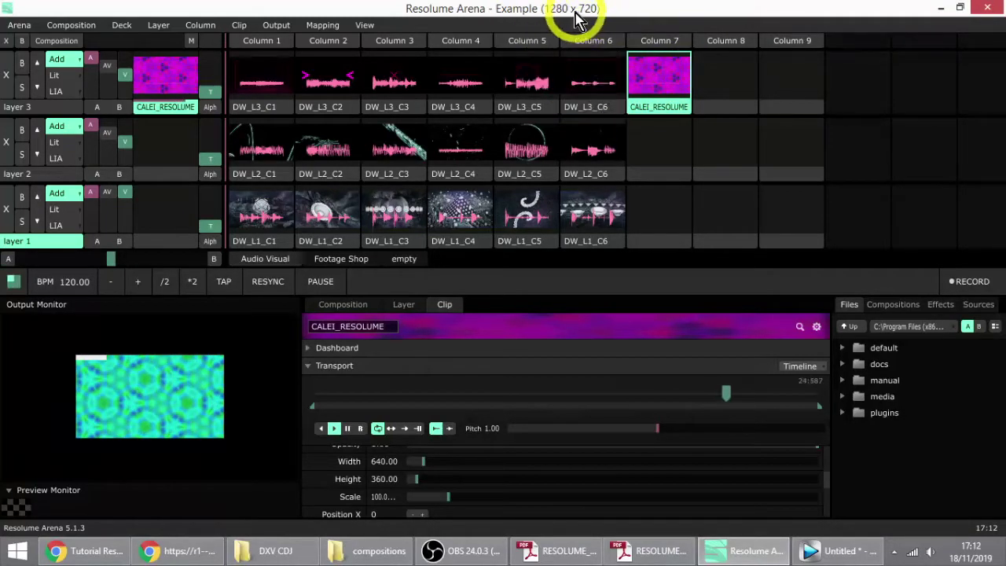
left_click_drag(454, 512, 471, 498)
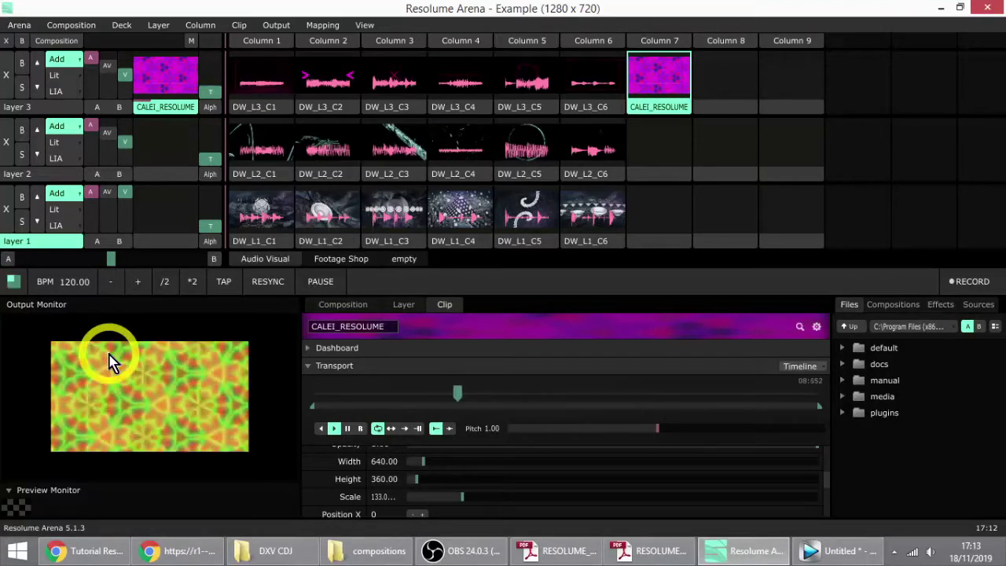
Step: Check the tutorial slide, then find and launch Adobe Media Encoder CC 2017
left_click(105, 551)
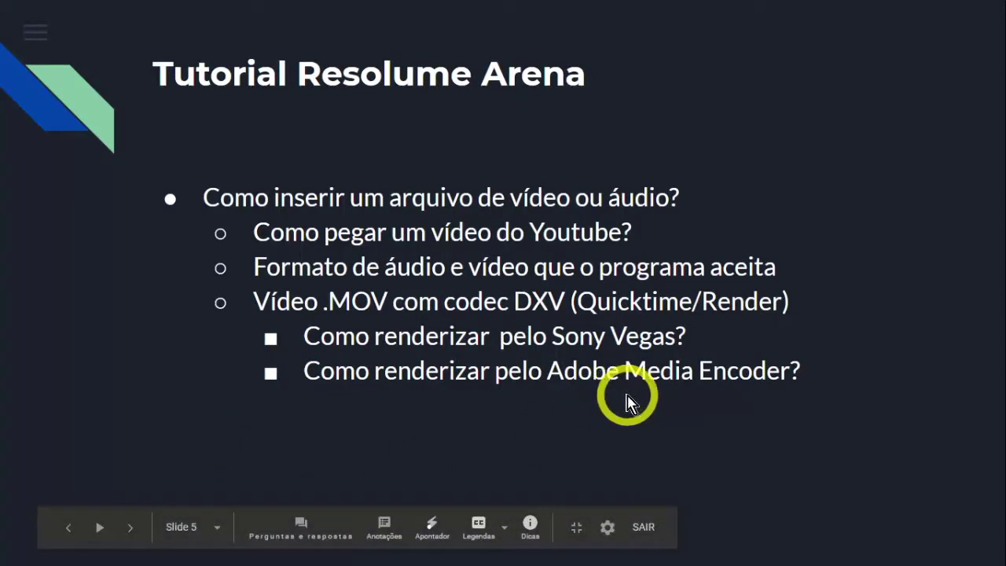
key("alt+Tab")
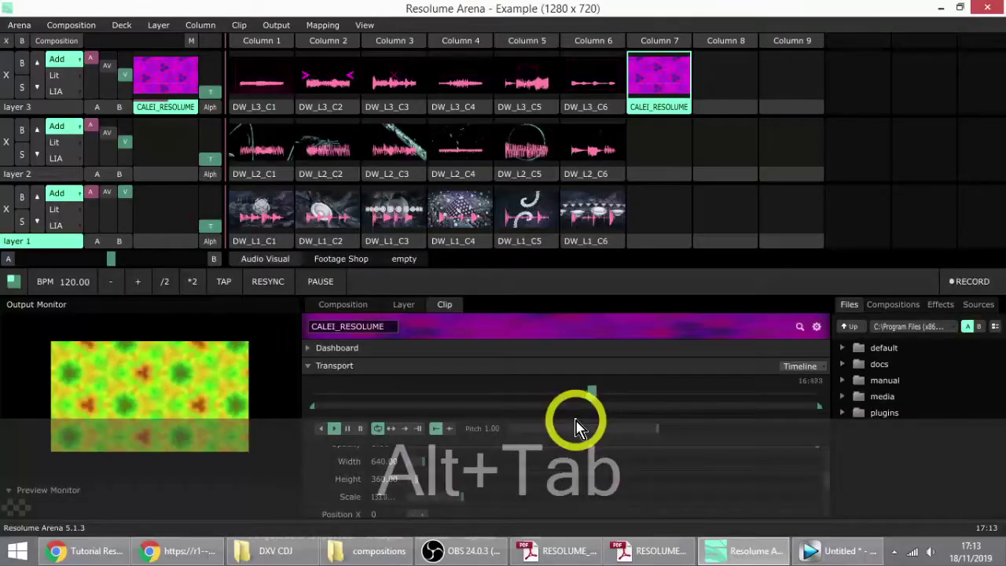
left_click(19, 553)
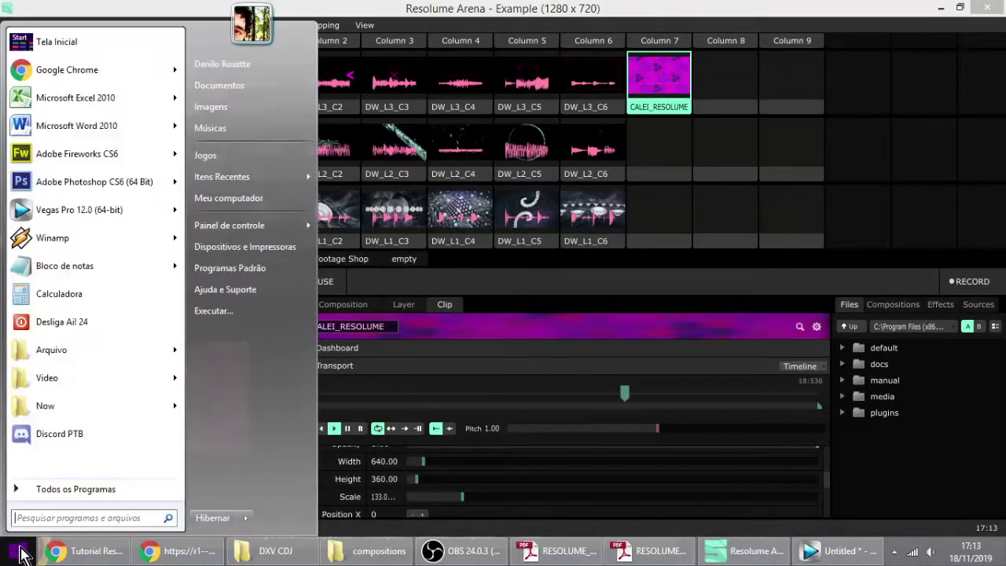
type("ADOBE MEDIA")
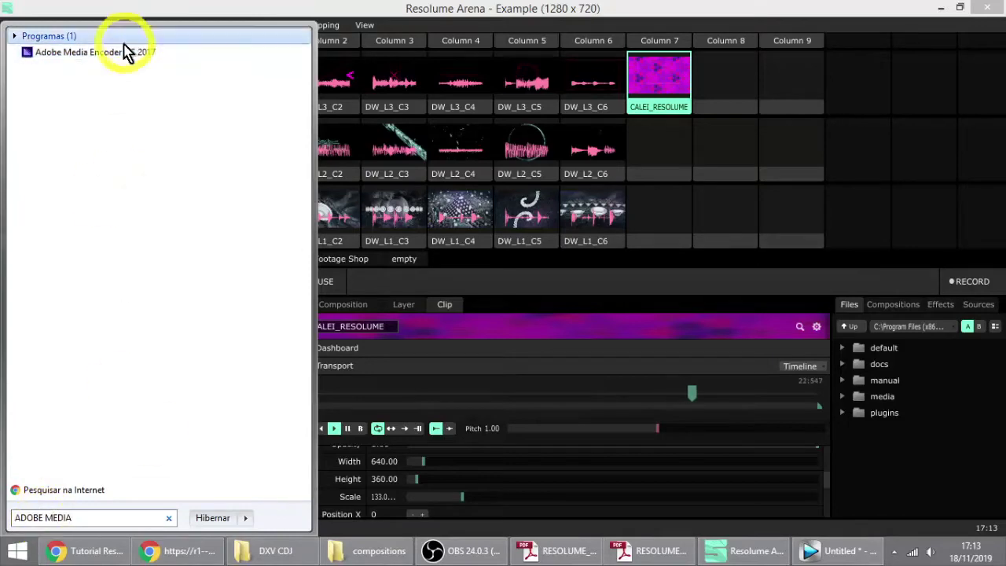
left_click(113, 55)
Step: Switch to Vegas Pro and close it along with the untitled project
left_click(834, 550)
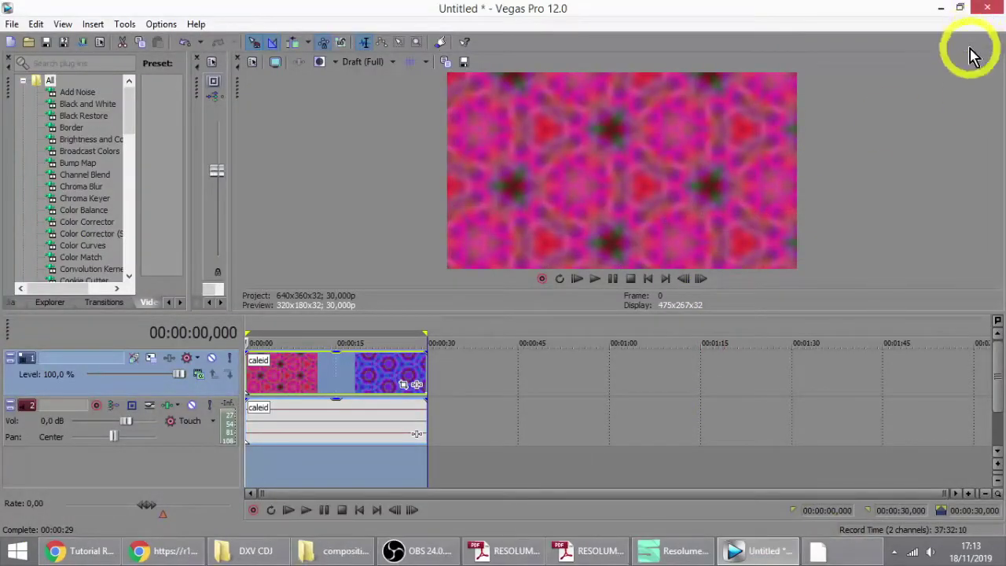
left_click(984, 9)
left_click(512, 238)
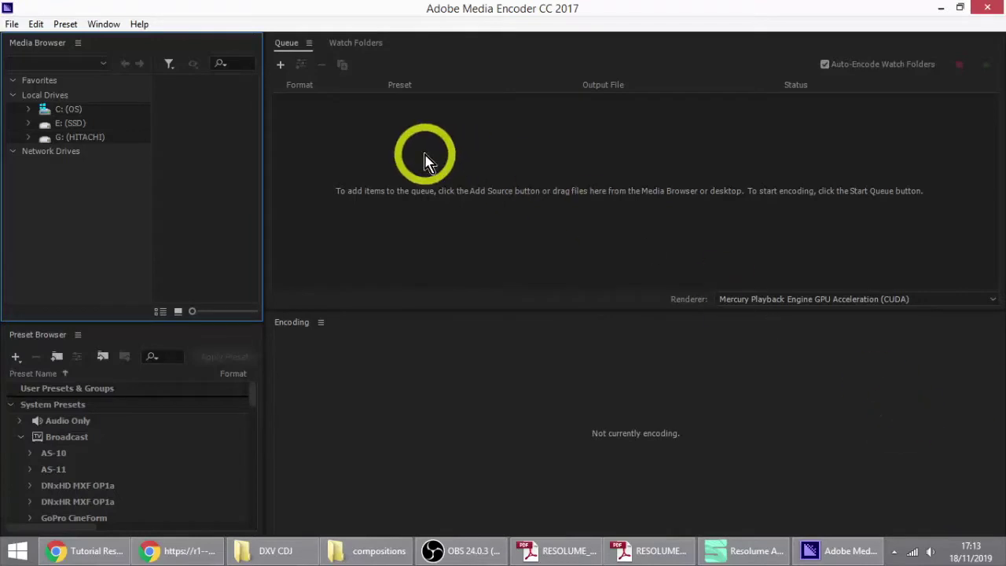
Step: Add caleid.mp4 from the desktop to the Adobe Media Encoder queue
double_click(490, 156)
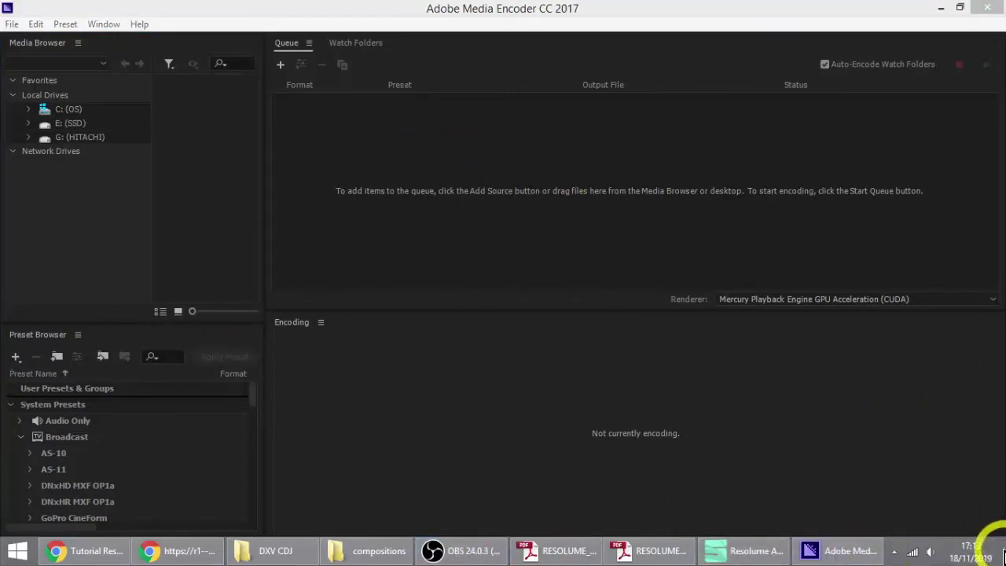
left_click(1003, 553)
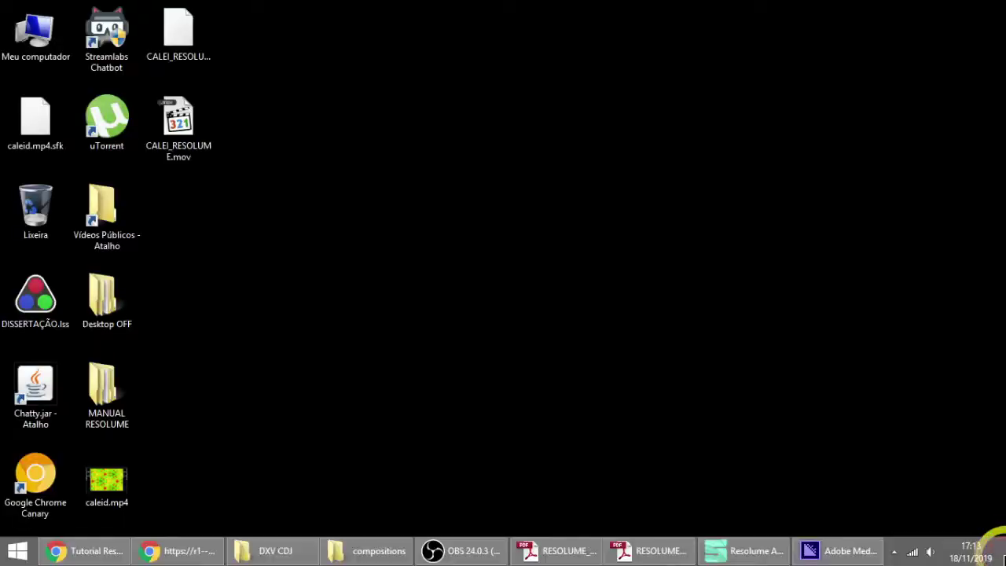
left_click(110, 513)
left_click_drag(114, 511, 395, 168)
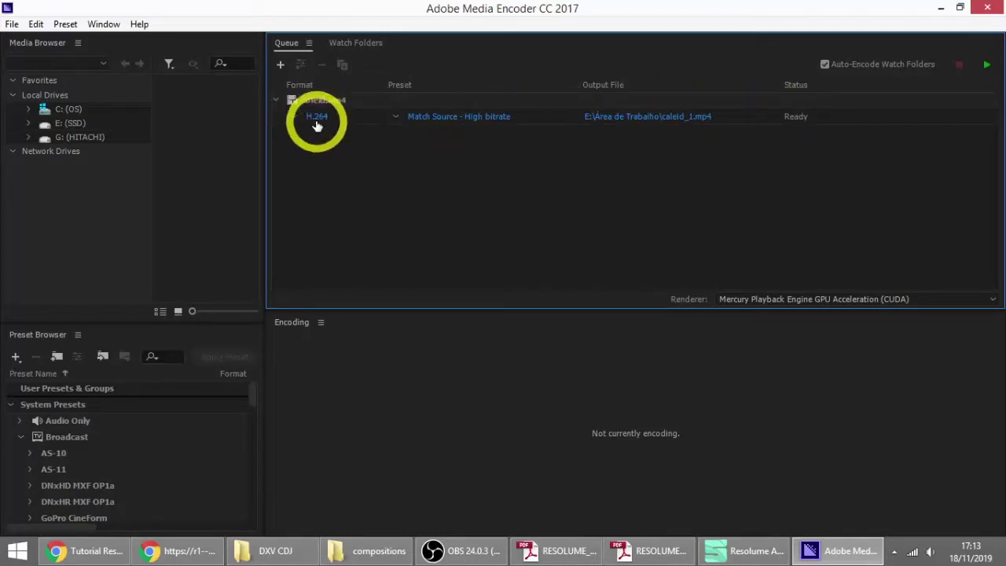
Step: Open the export settings of the queued caleid.mp4 and set the format to QuickTime with the Custom preset
left_click(428, 118)
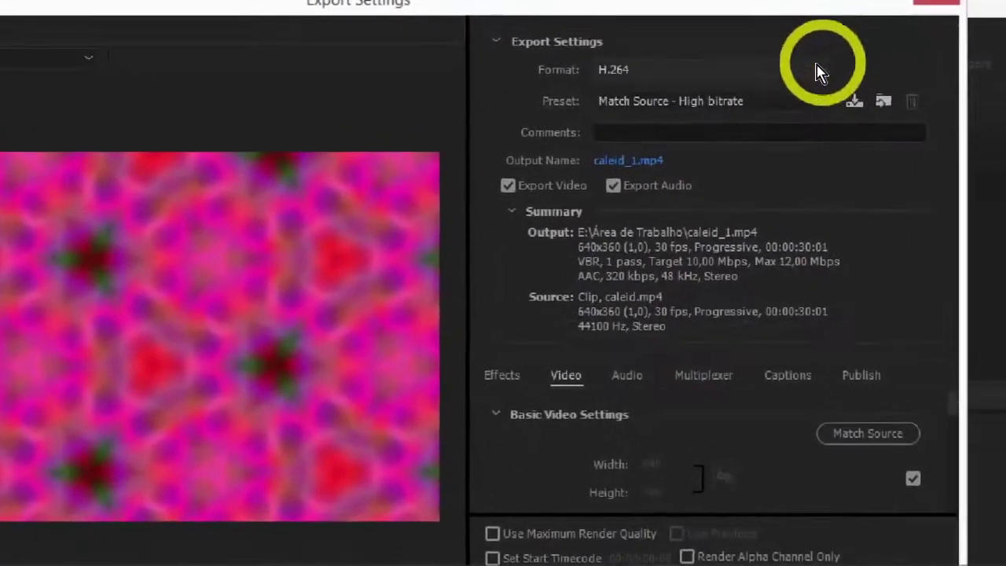
left_click(815, 74)
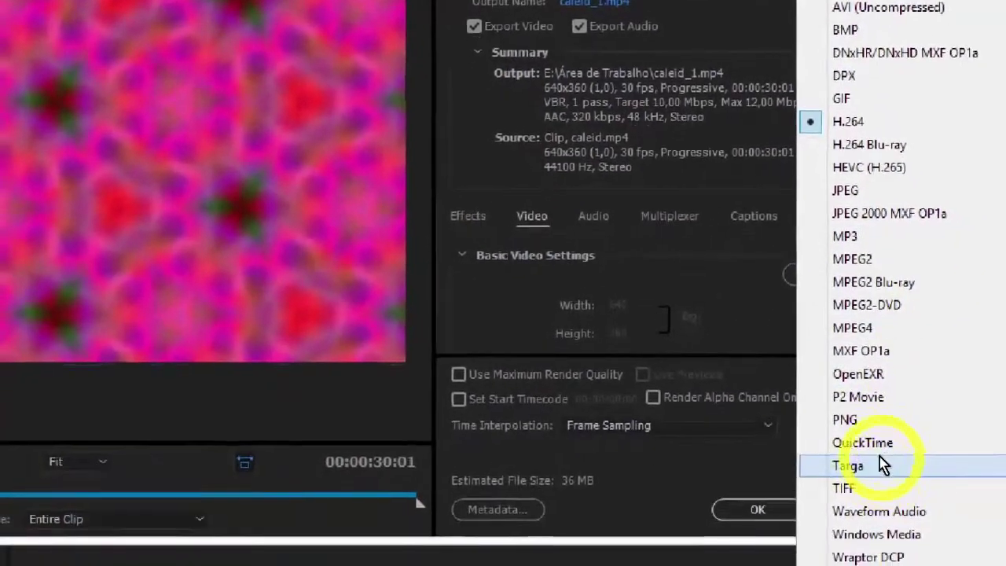
left_click(869, 446)
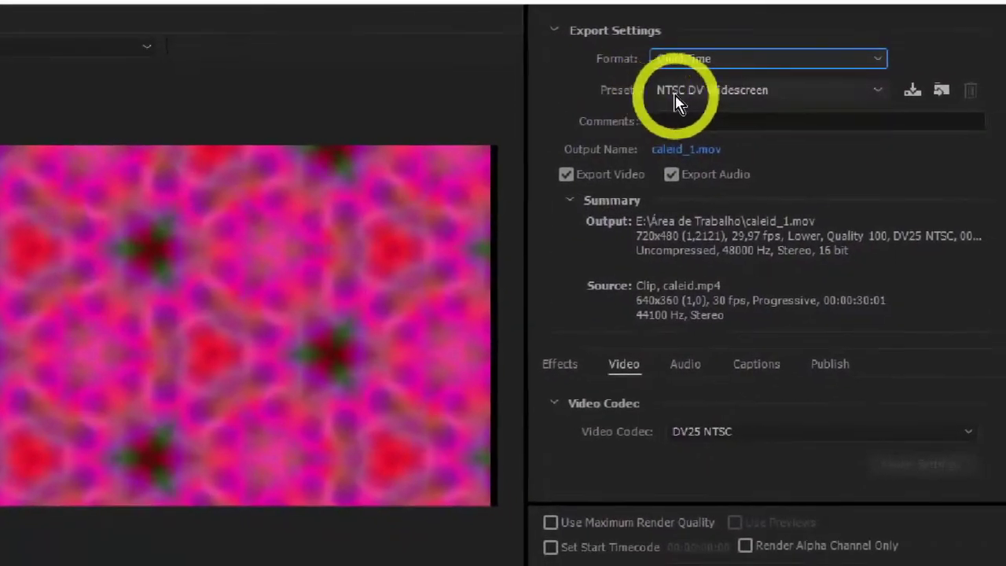
left_click(785, 93)
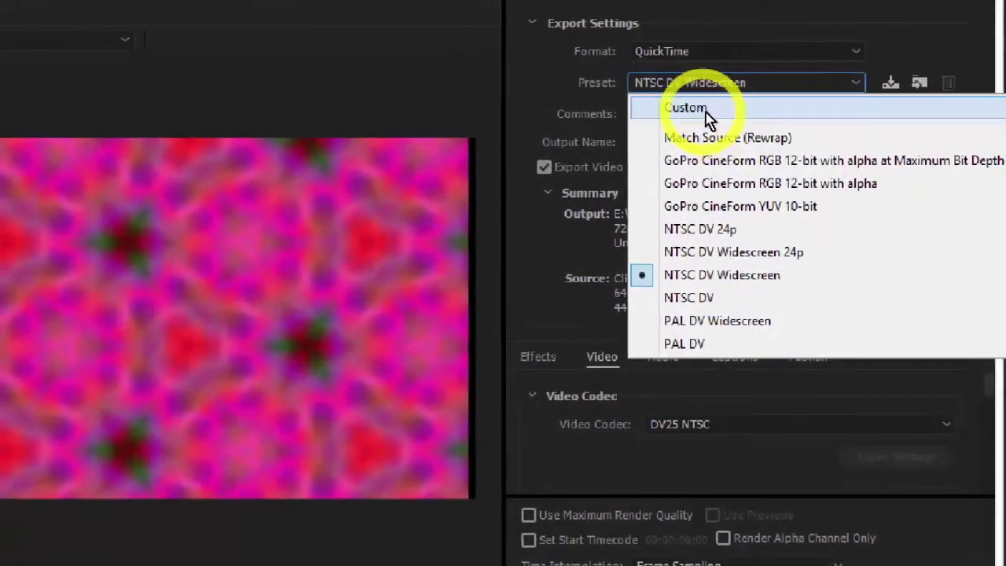
left_click(664, 118)
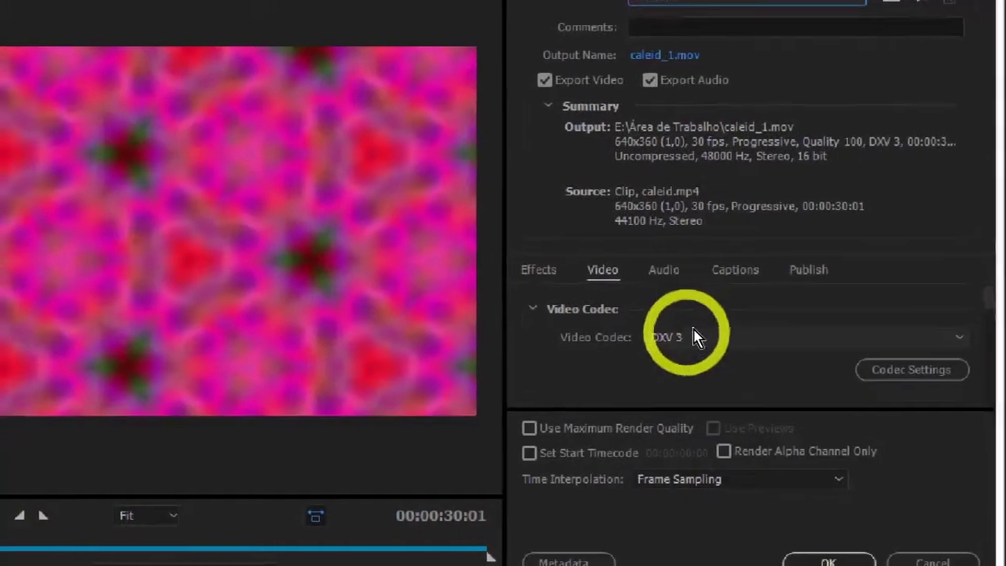
Step: Choose DXV 3 as the export's video codec and match the basic video settings to the source
left_click(621, 348)
left_click(699, 339)
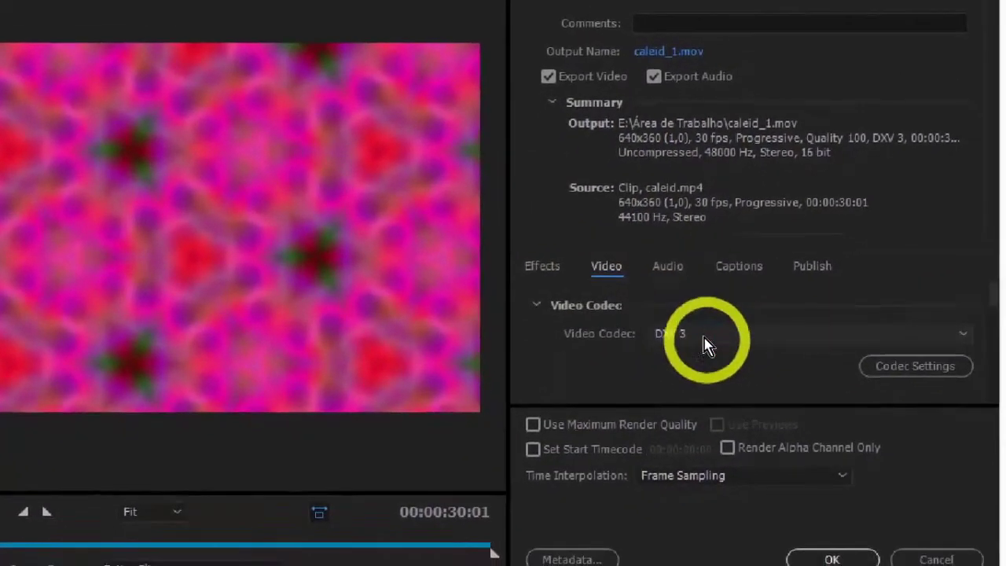
left_click(758, 357)
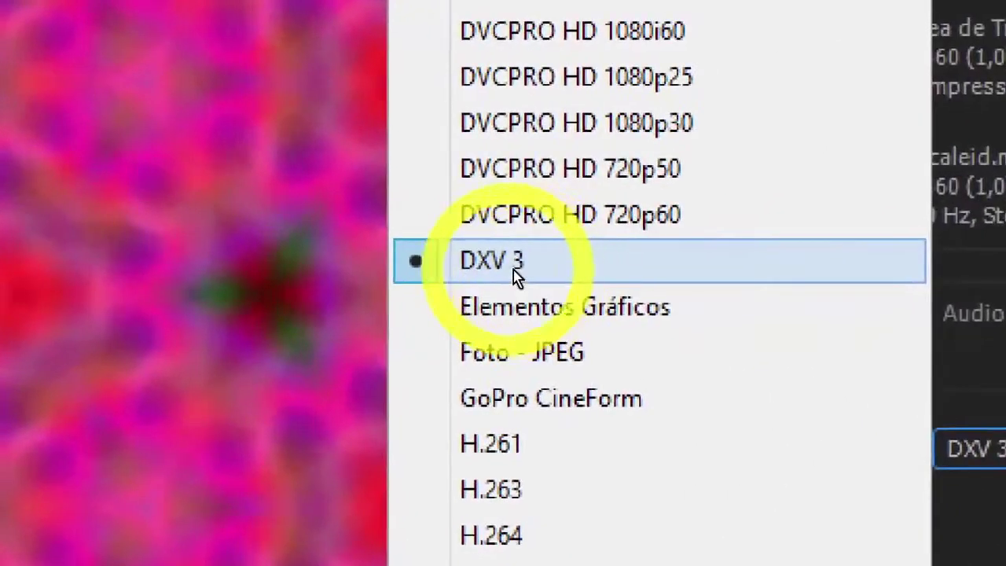
left_click(522, 267)
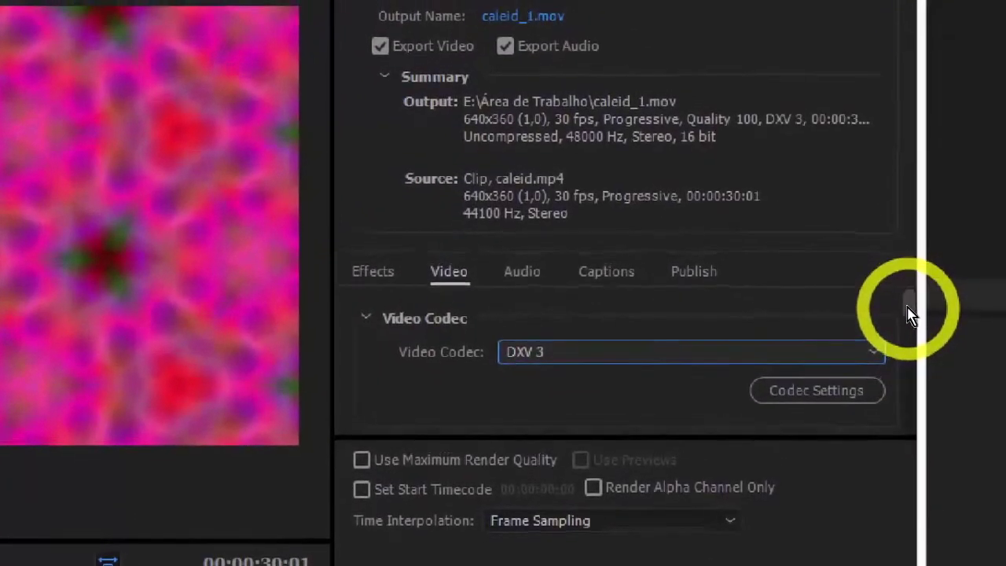
left_click_drag(950, 293, 917, 317)
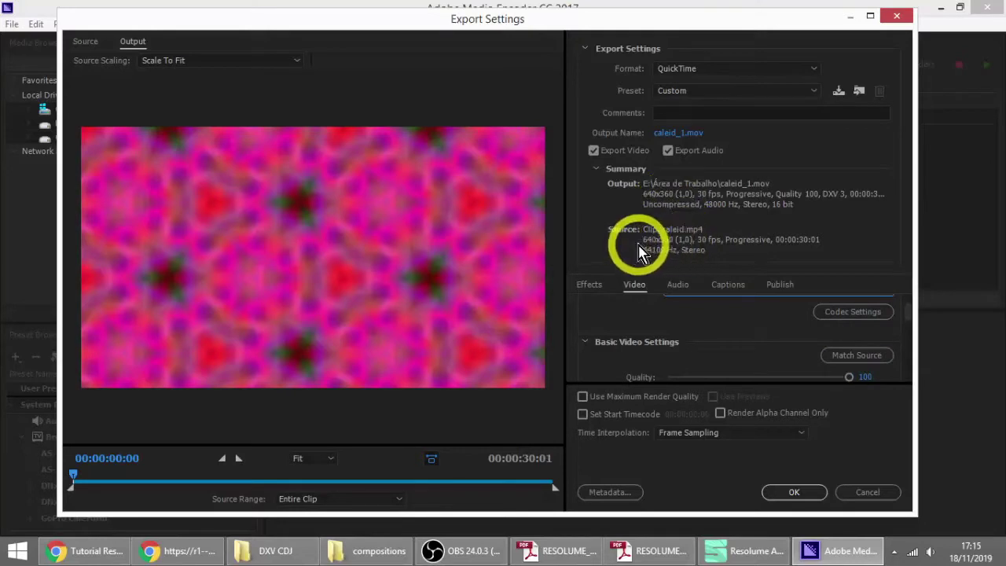
left_click(845, 360)
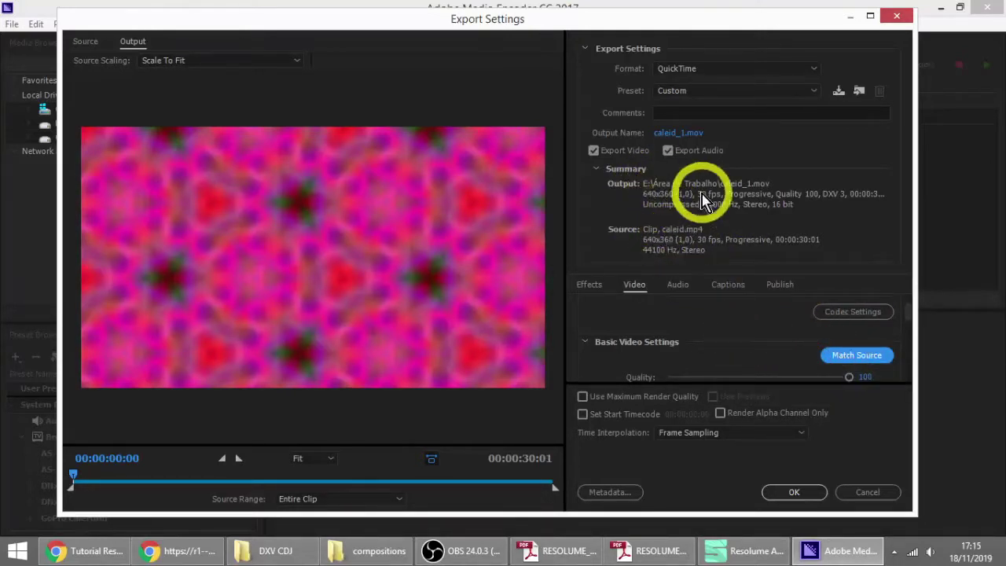
Step: Set the export's audio codec to Uncompressed and check the output file's name and save location without changing them
left_click(678, 287)
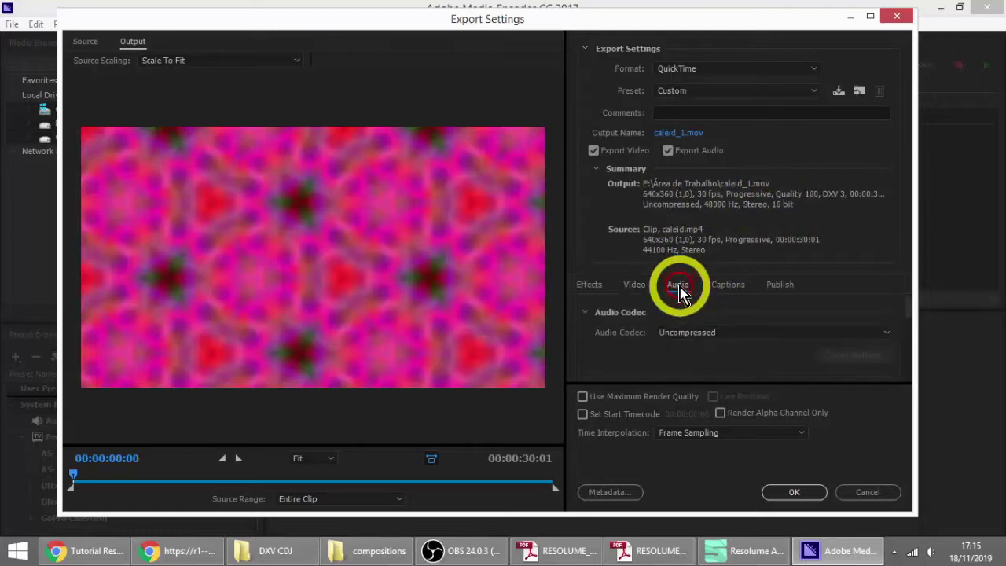
left_click(698, 333)
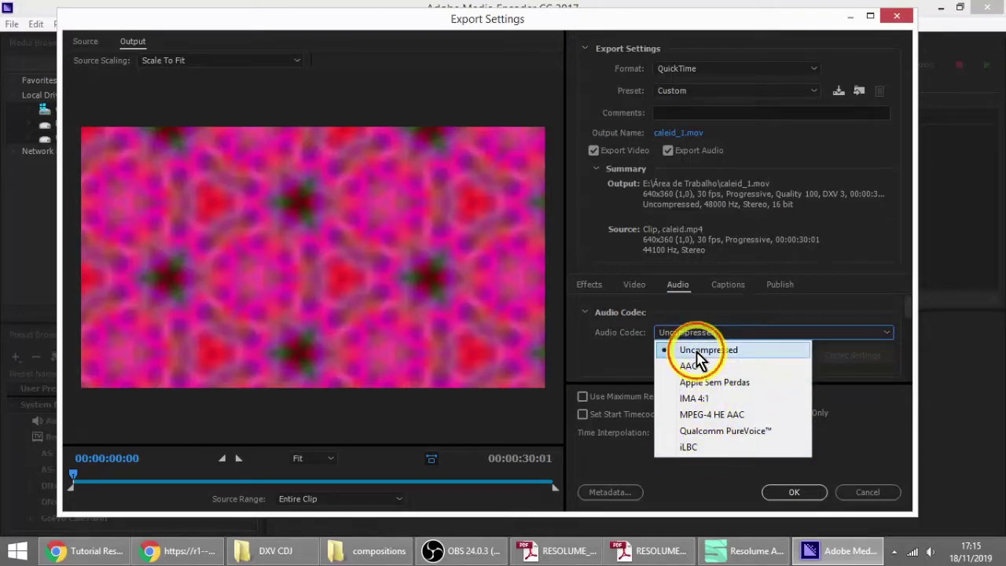
left_click(698, 351)
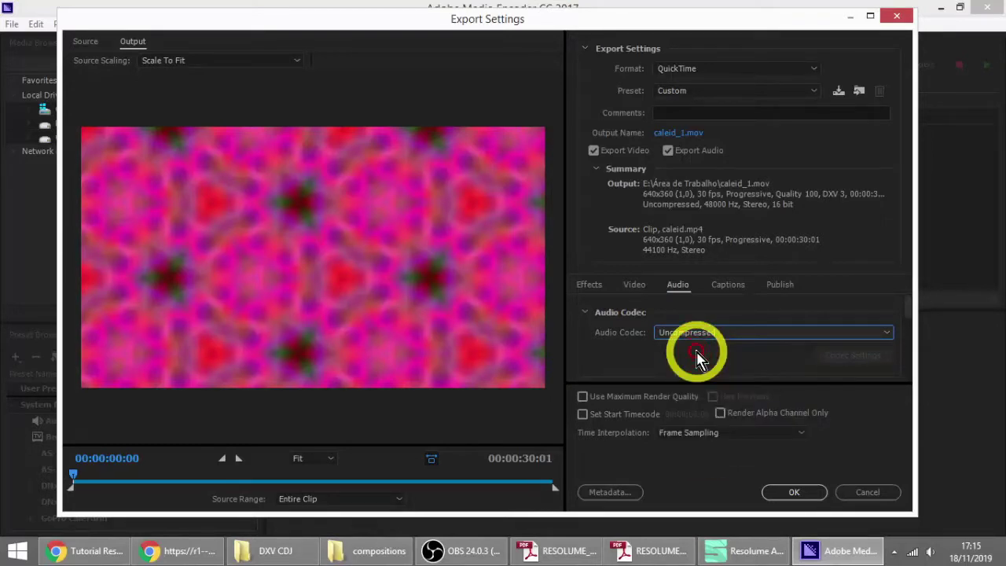
left_click(680, 135)
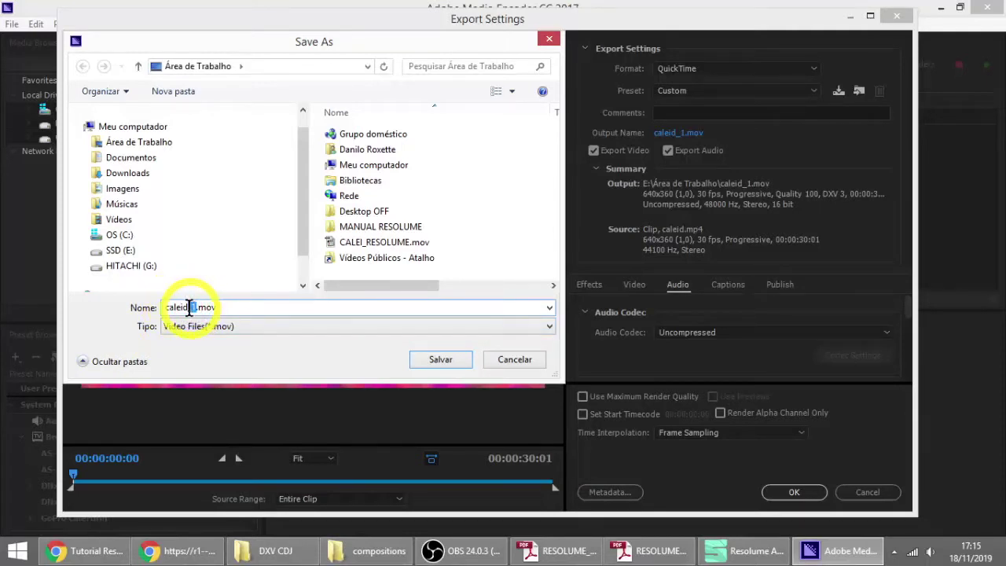
left_click(515, 359)
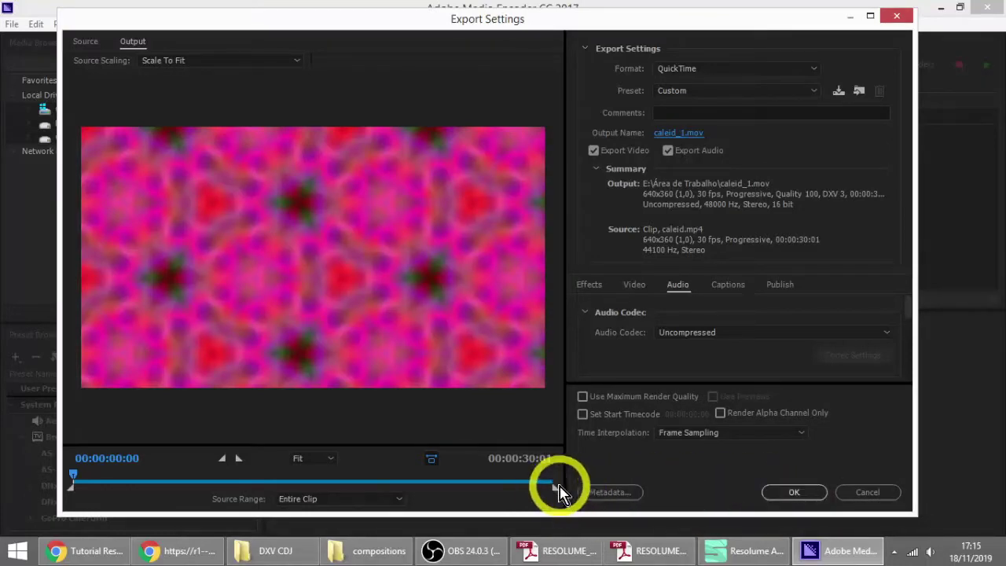
Step: Trim the export range to about the first 7.8 seconds of the clip and start encoding the queue
left_click_drag(511, 497, 198, 486)
left_click(795, 492)
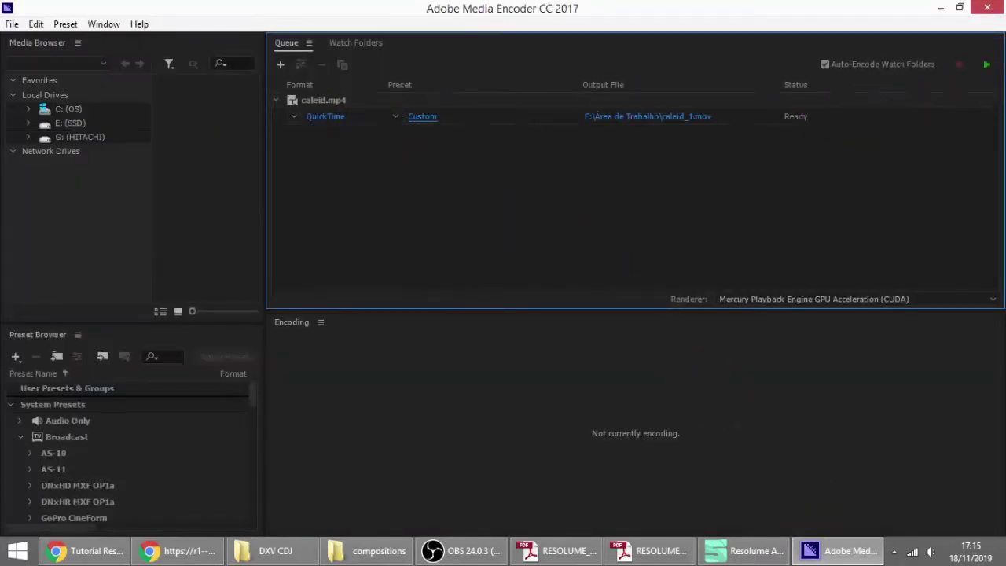
left_click(987, 68)
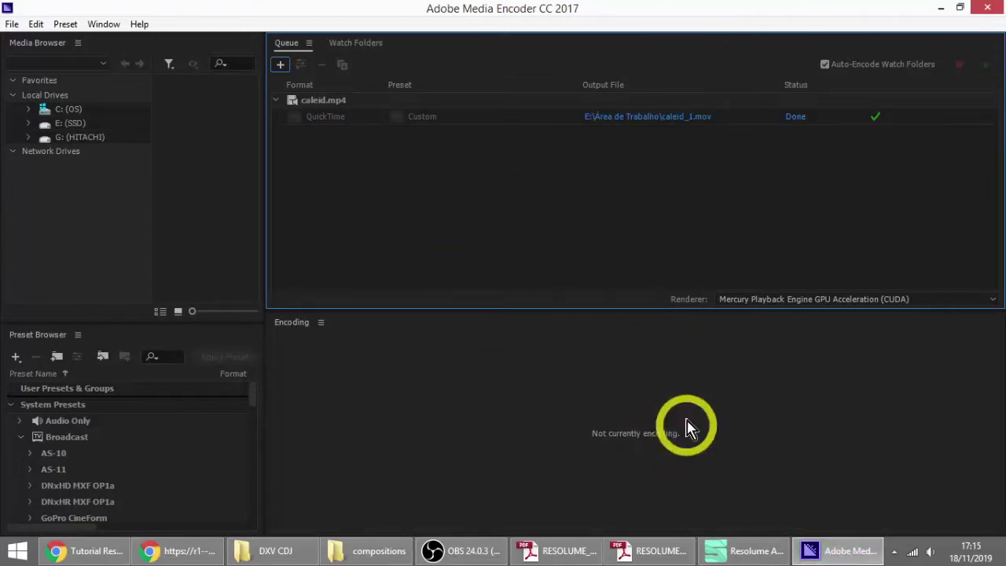
Step: Close Media Encoder, load caleid_1.mov from the desktop into layer 3, column 8 of Resolume Arena, and play it
key("alt+F4")
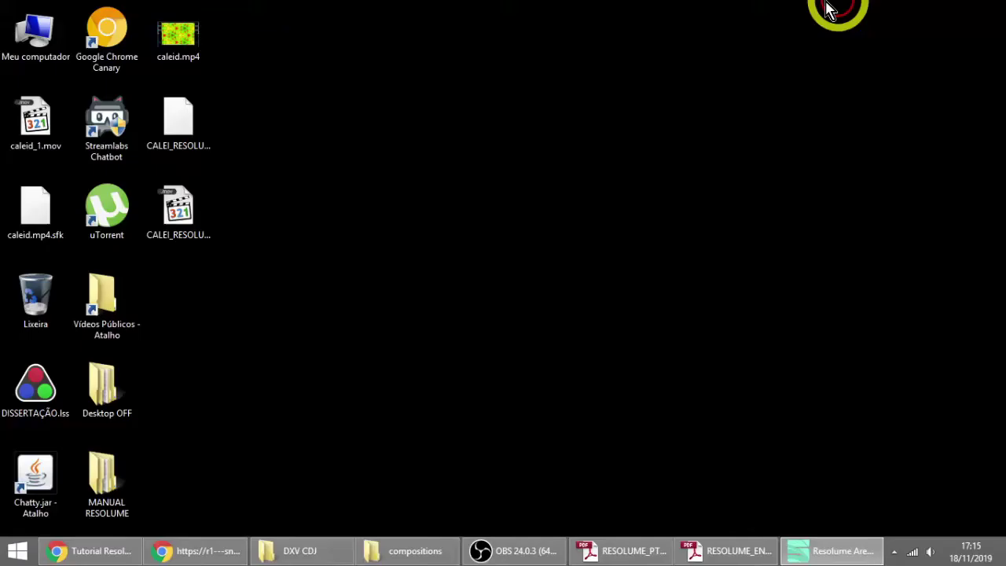
left_click(33, 122)
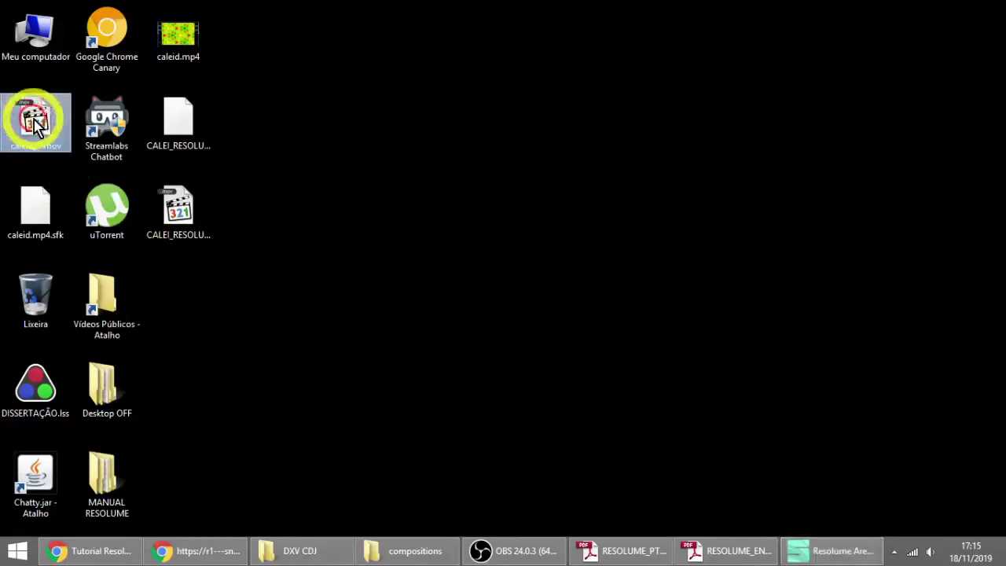
mouse_move(33, 123)
left_mouse_down()
mouse_move(223, 150)
mouse_move(610, 341)
mouse_move(800, 512)
mouse_move(813, 546)
mouse_move(722, 75)
left_mouse_up()
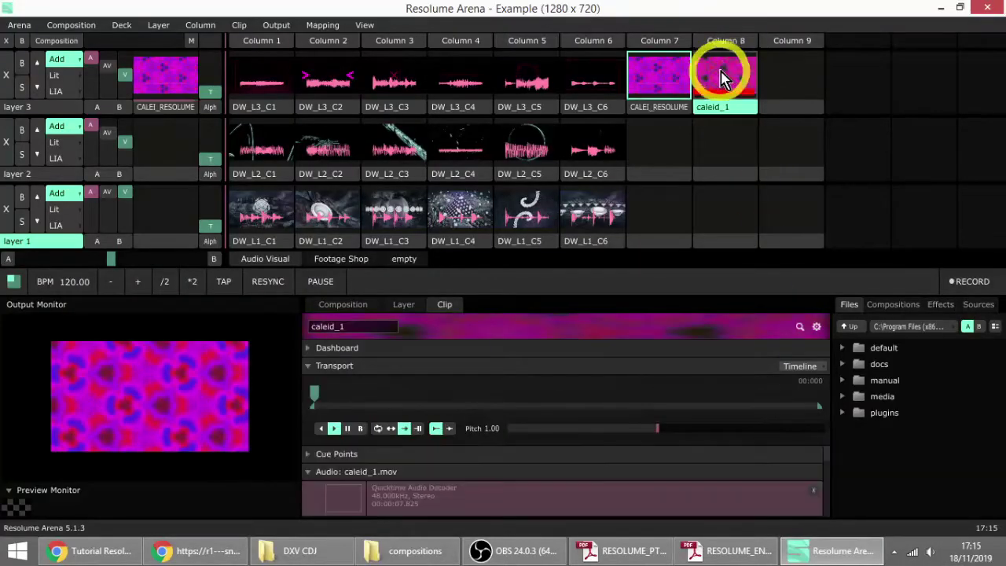
left_click(729, 90)
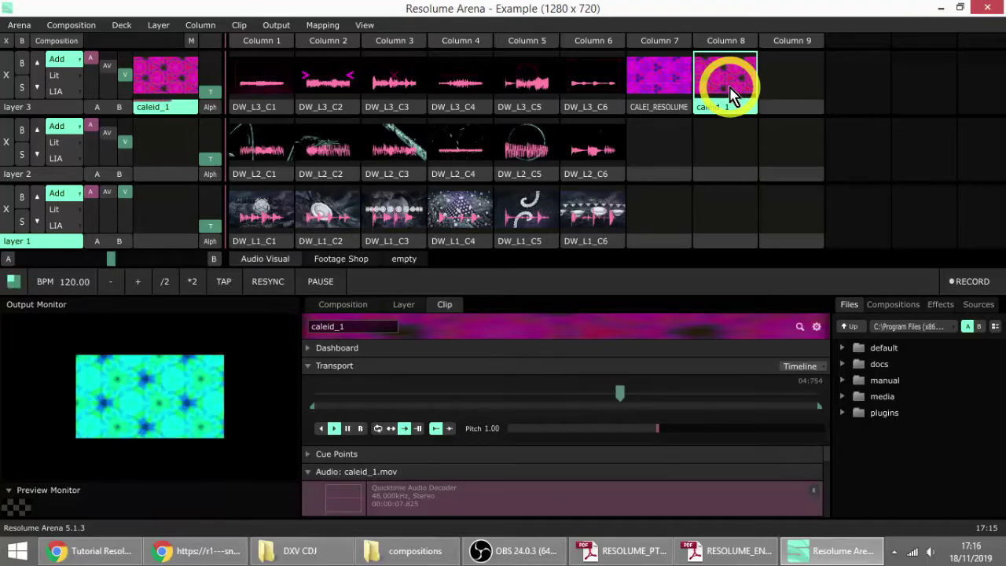
Step: View the "Grid e Reprodução" slide of the Tutorial Resolume Arena presentation in Chrome, and return to Resolume Arena
left_click(121, 552)
left_click(90, 471)
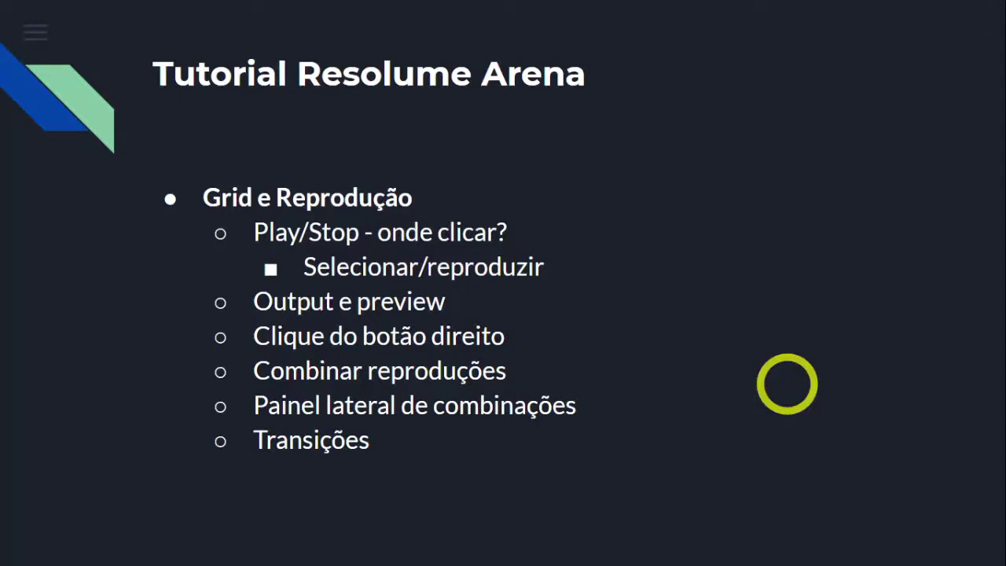
key("alt+Tab")
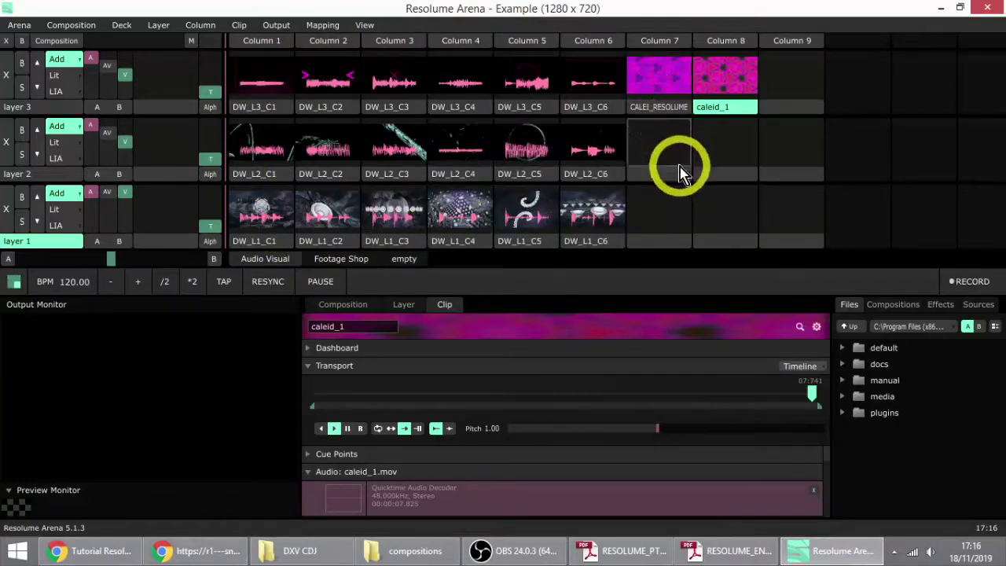
Step: Play DW_L3_C1 and DW_L3_C2 one after the other on layer 3
left_click(267, 82)
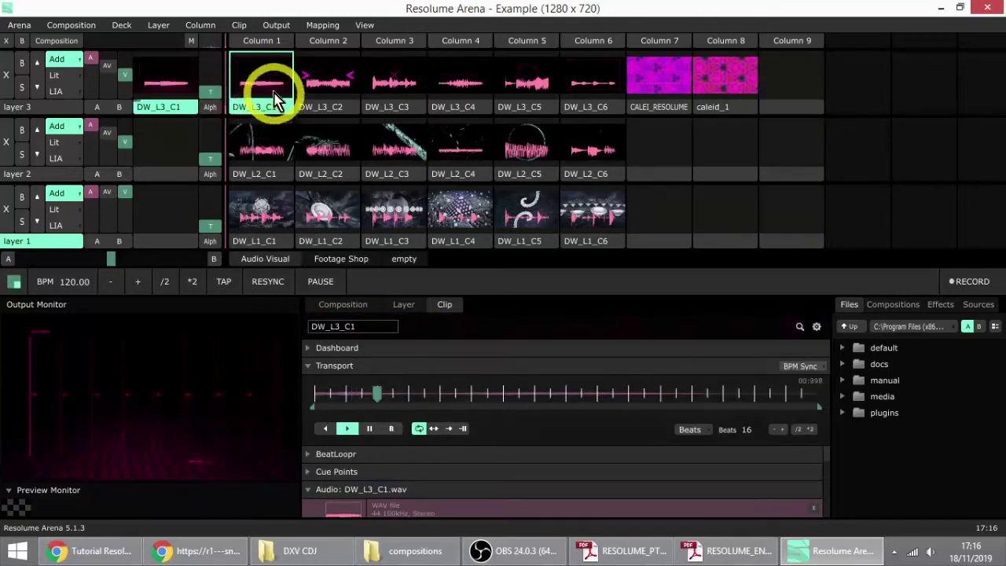
left_click(324, 82)
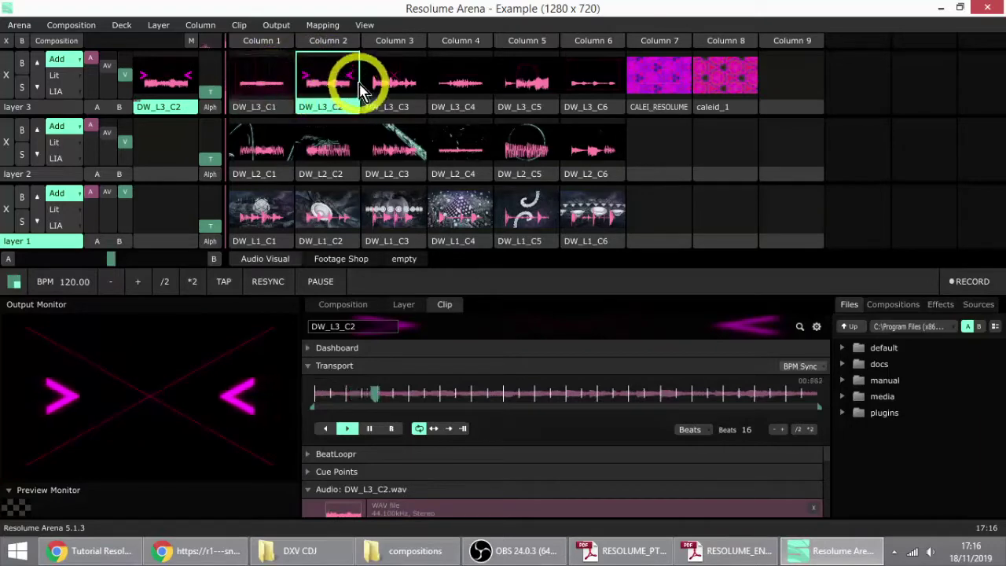
Step: Switch to OBS, lower the Desktop Audio level to -14.2 dB, and return to Resolume Arena
left_click(514, 550)
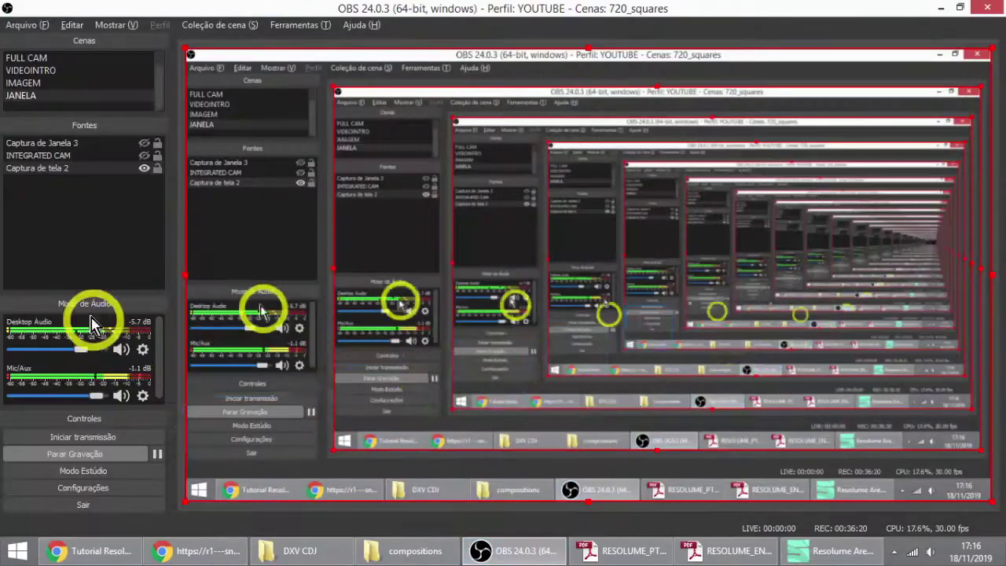
left_click_drag(69, 351, 63, 348)
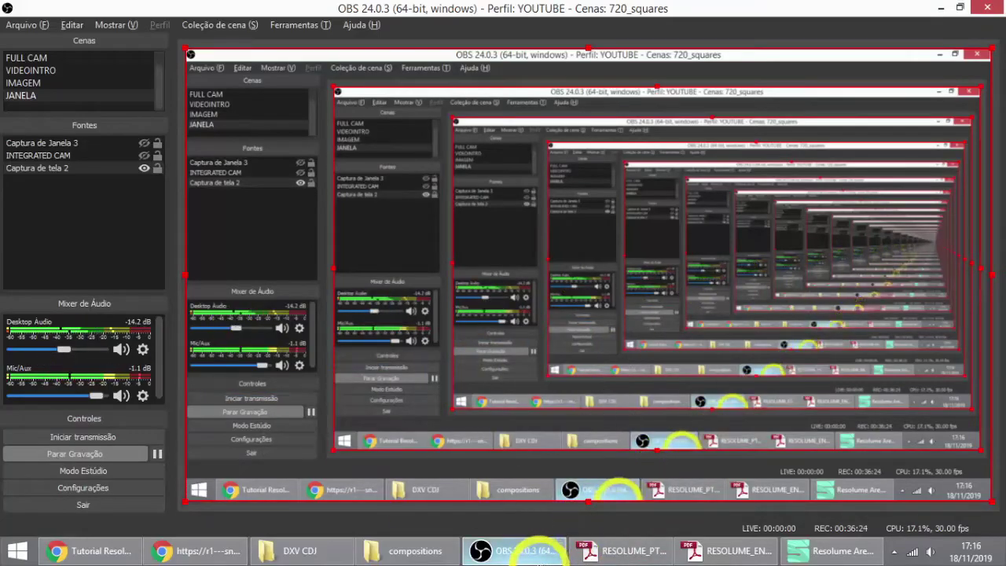
left_click(515, 550)
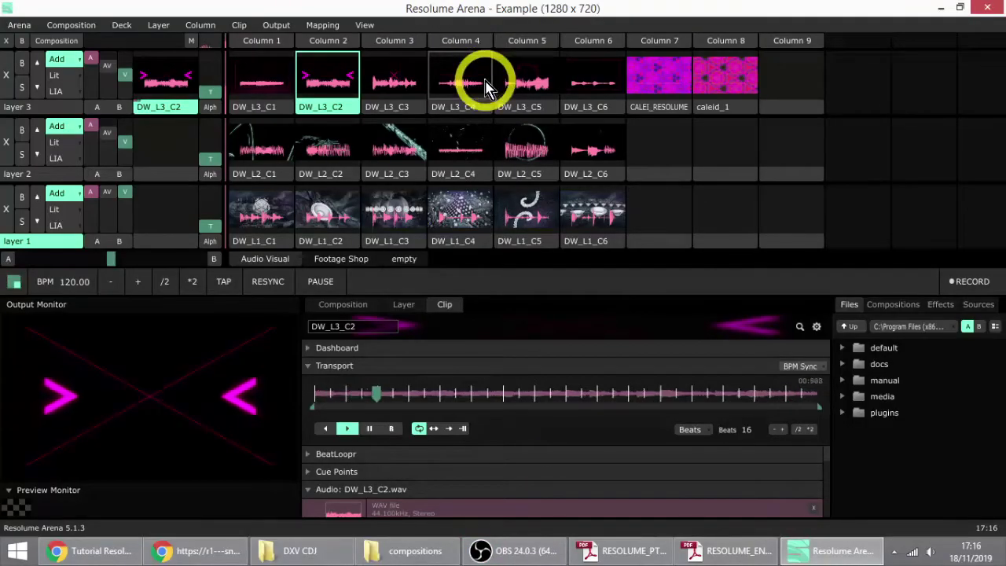
Step: Play DW_L3_C3 and DW_L3_C4 in turn, and stop layer 3 by triggering its empty slot in column 9
left_click(407, 83)
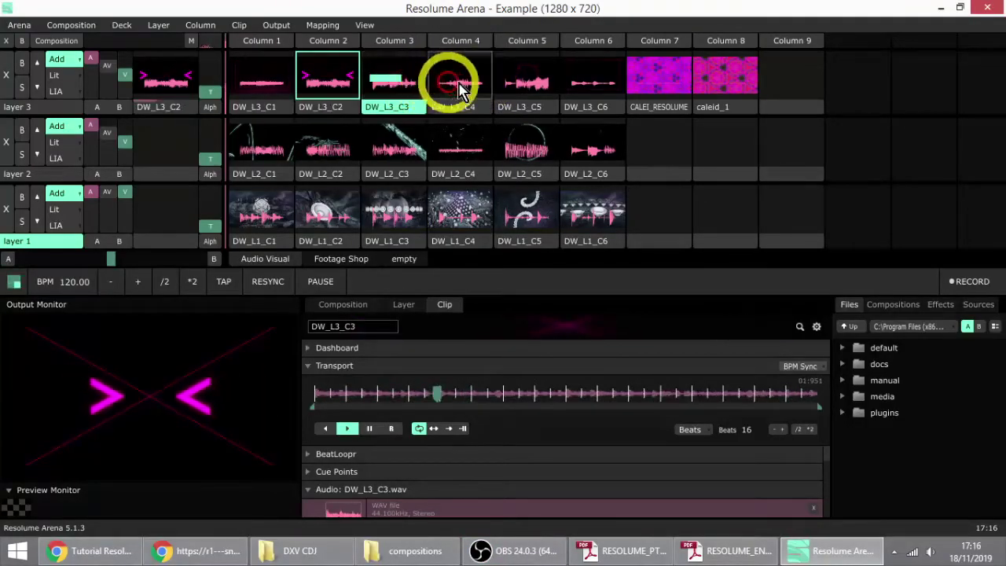
left_click(475, 87)
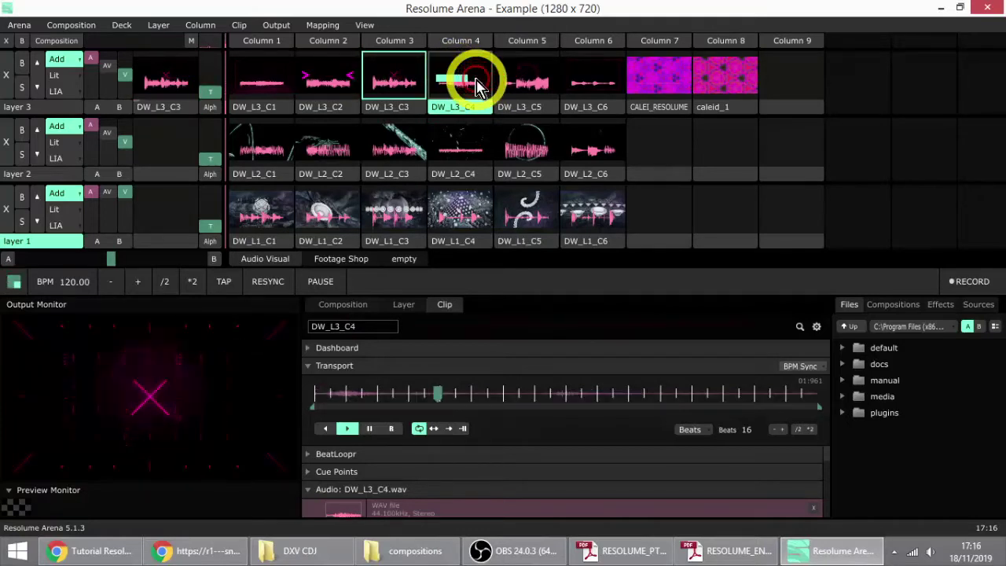
left_click(773, 88)
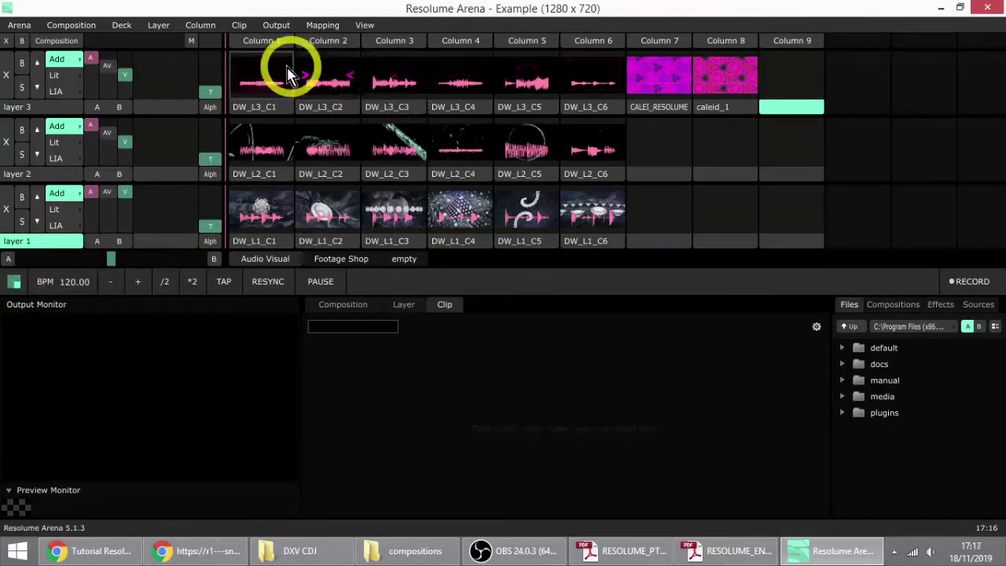
Step: Select DW_L3_C3 for preview without playing it, and combine DW_L1_C1 with DW_L2_C3 in the output
left_click(393, 110)
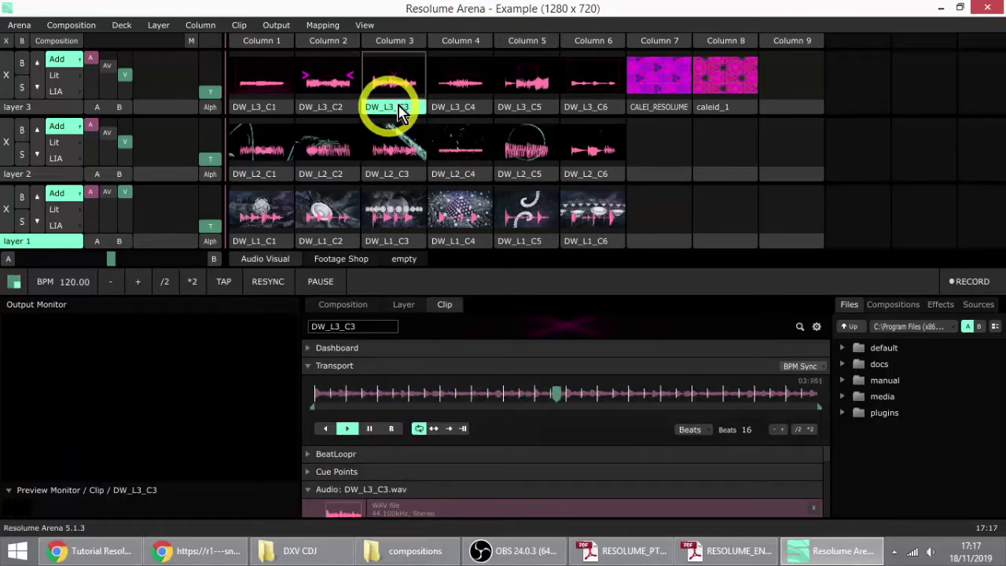
left_click(281, 224)
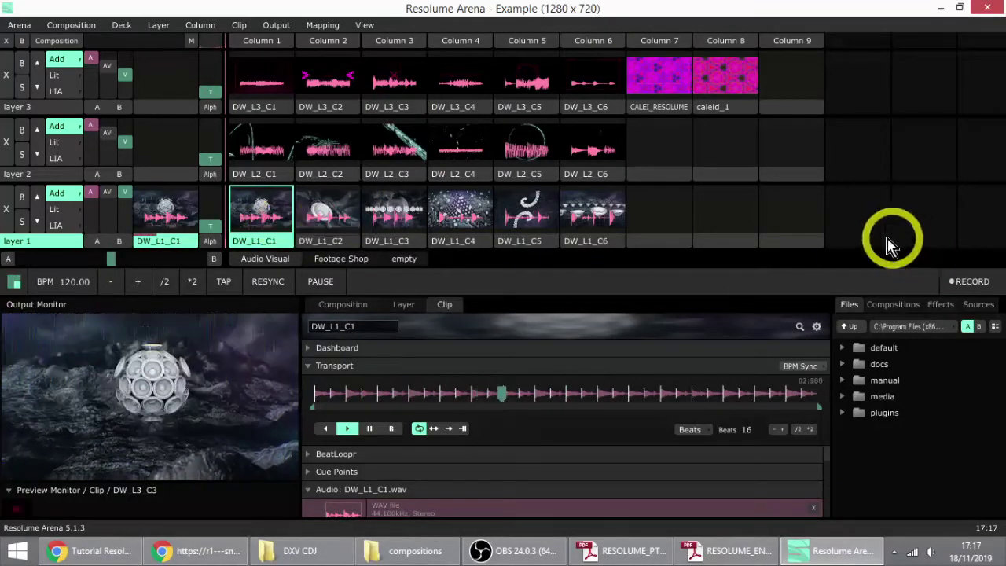
left_click(384, 152)
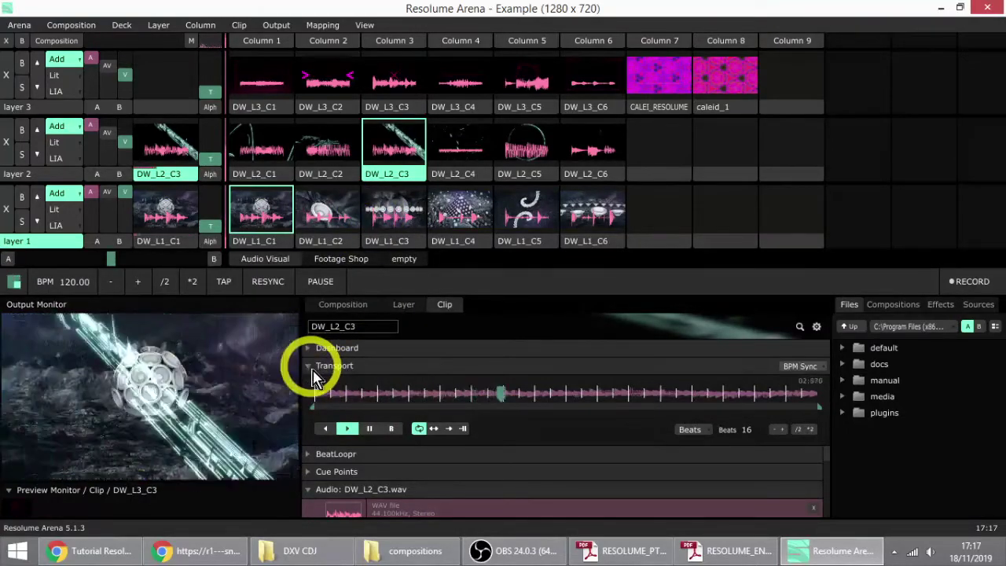
Step: Set the BPM sync mode of DW_L2_C3 to Auto and retrigger the clip
scroll(327, 479, "down", 3)
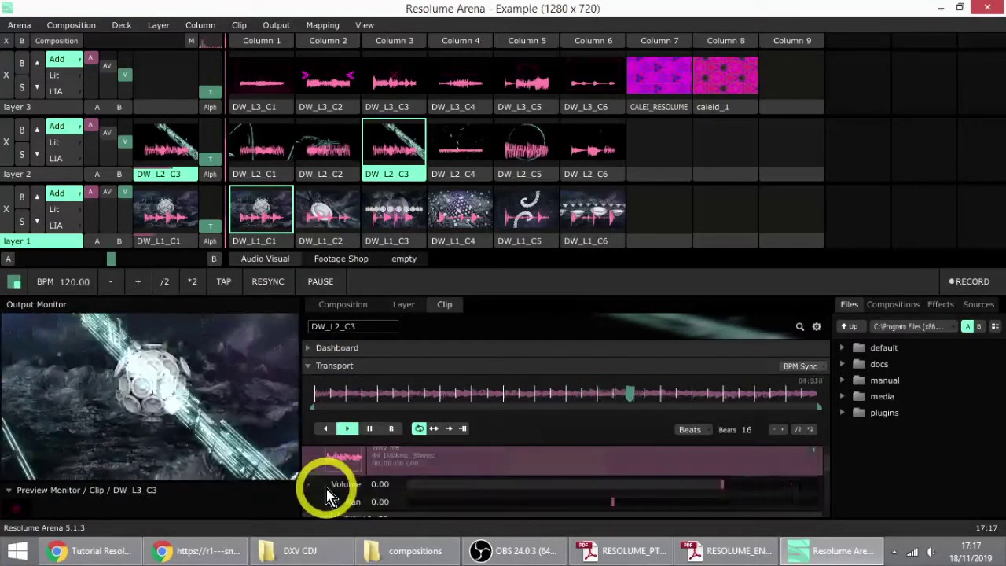
scroll(367, 467, "up", 3)
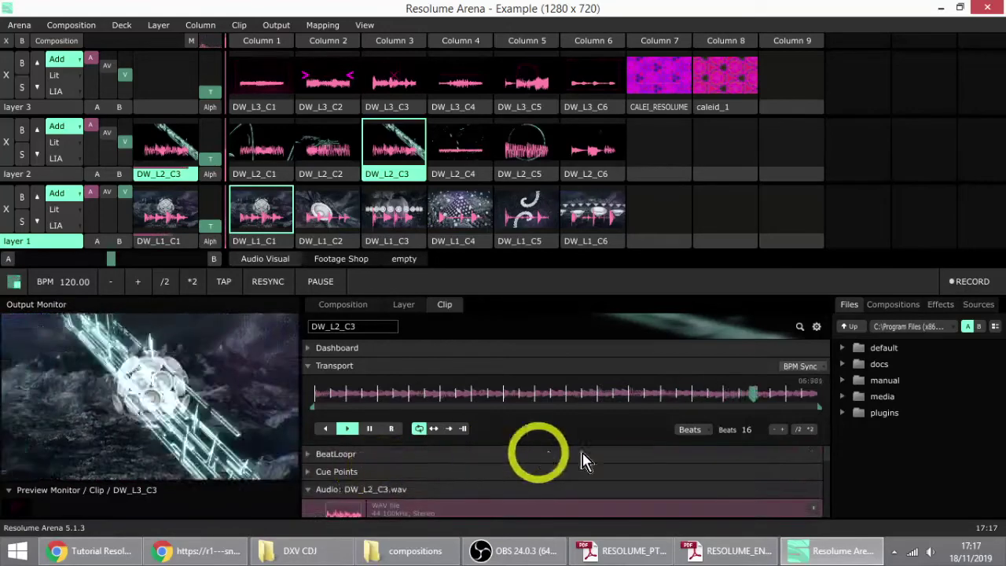
left_click(698, 441)
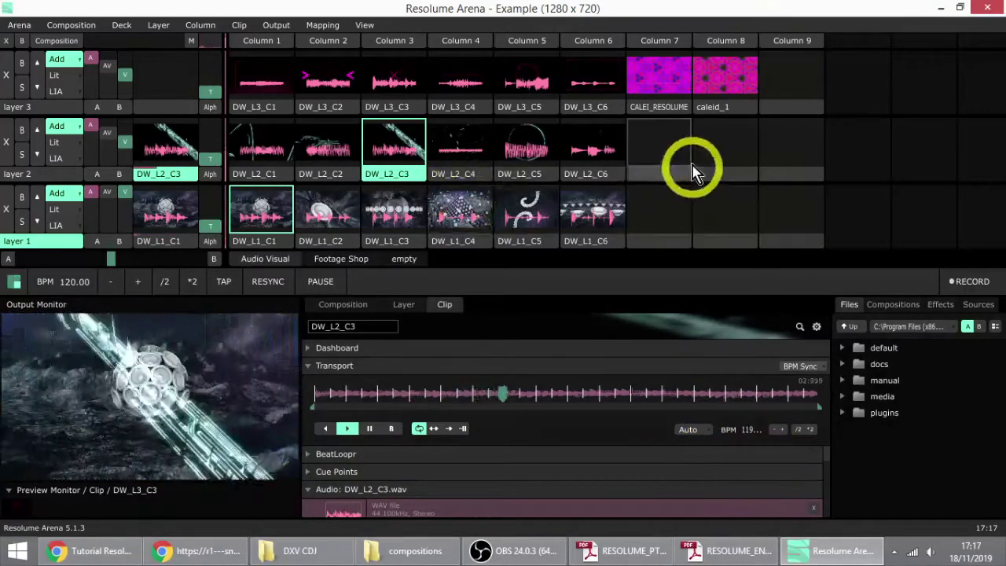
left_click(393, 143)
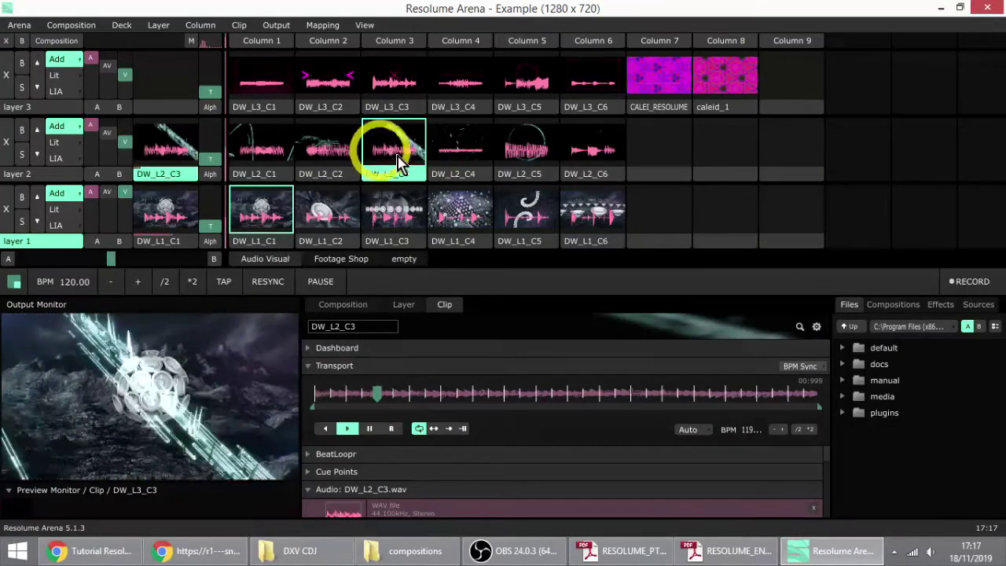
Step: Switch the transport of DW_L2_C3 to Timeline, and stop and replay the clip using the empty layer 2 slot
left_click(688, 429)
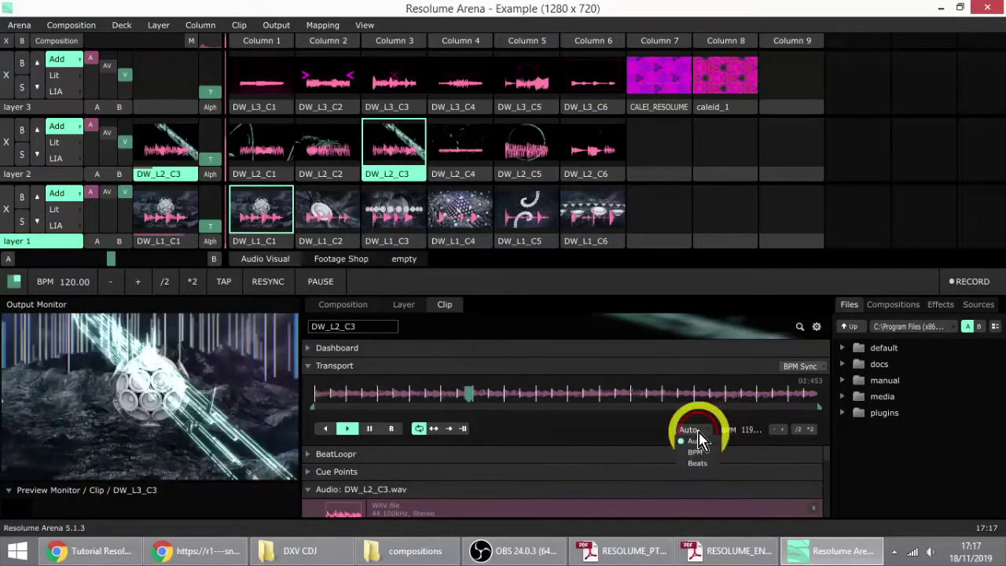
left_click(805, 367)
left_click(799, 377)
left_click(658, 139)
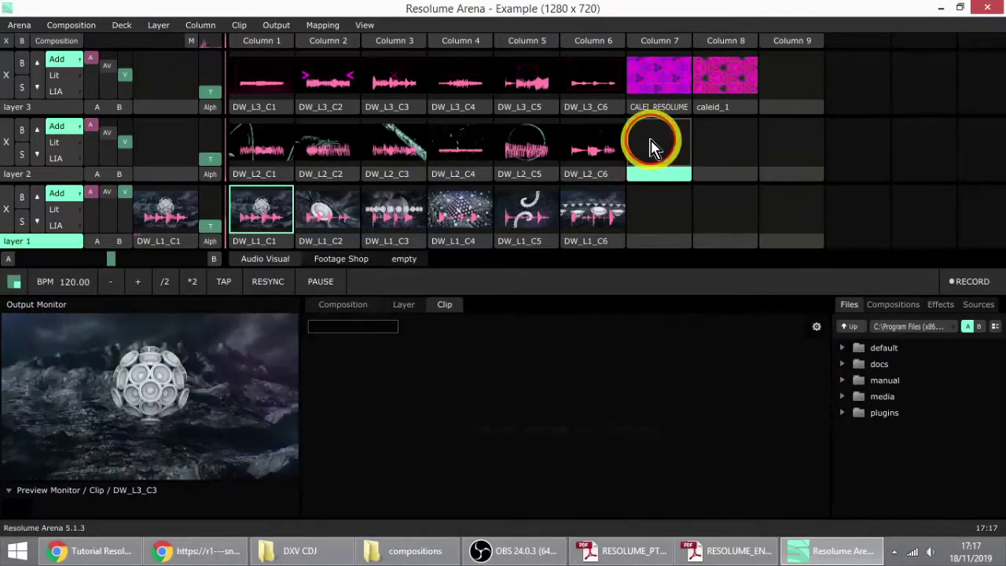
left_click(399, 153)
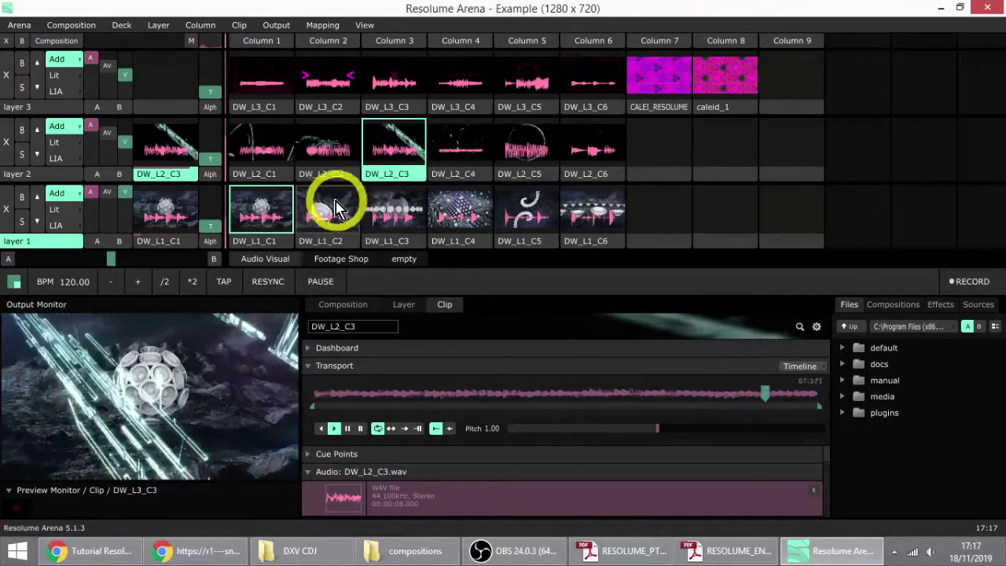
Step: Set the transport of DW_L2_C3 to BPM Sync in BPM mode, and stop and replay the clip
left_click(806, 371)
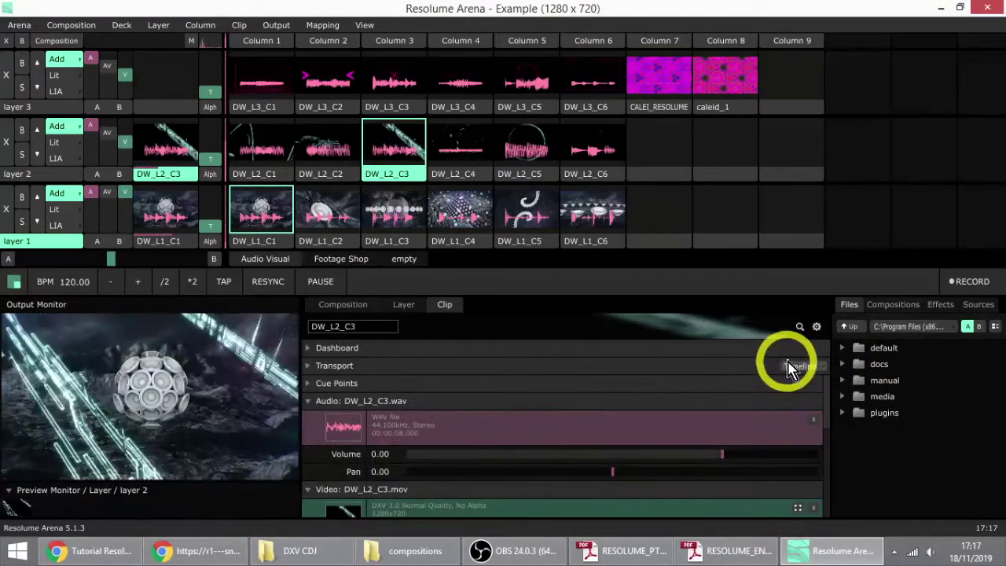
left_click(803, 369)
left_click(800, 381)
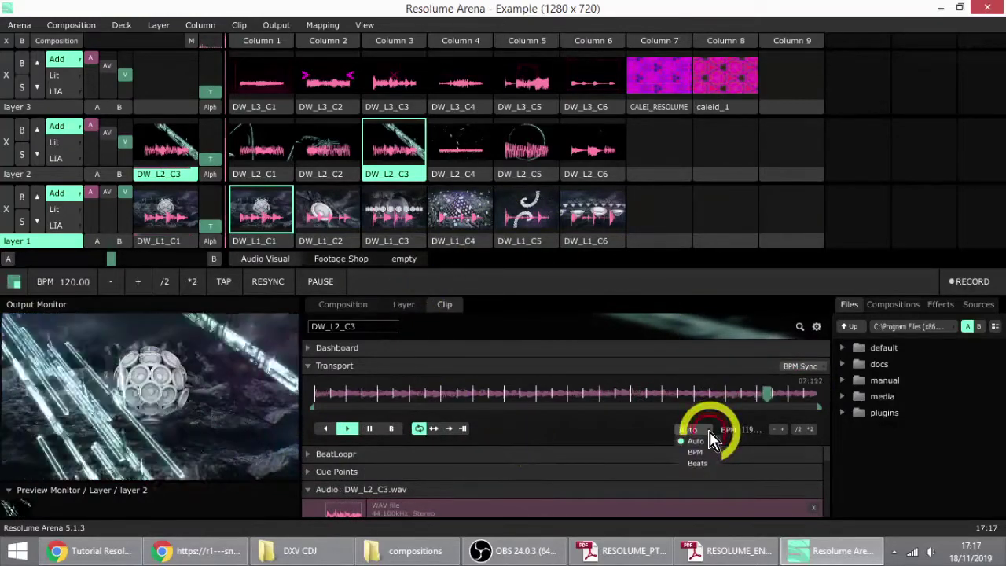
left_click(696, 453)
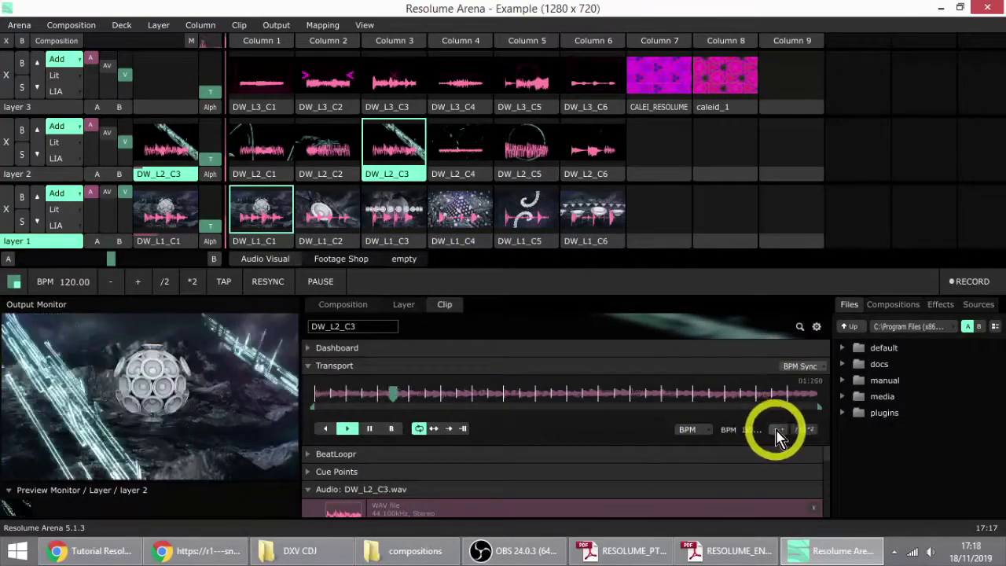
left_click(657, 157)
left_click(409, 157)
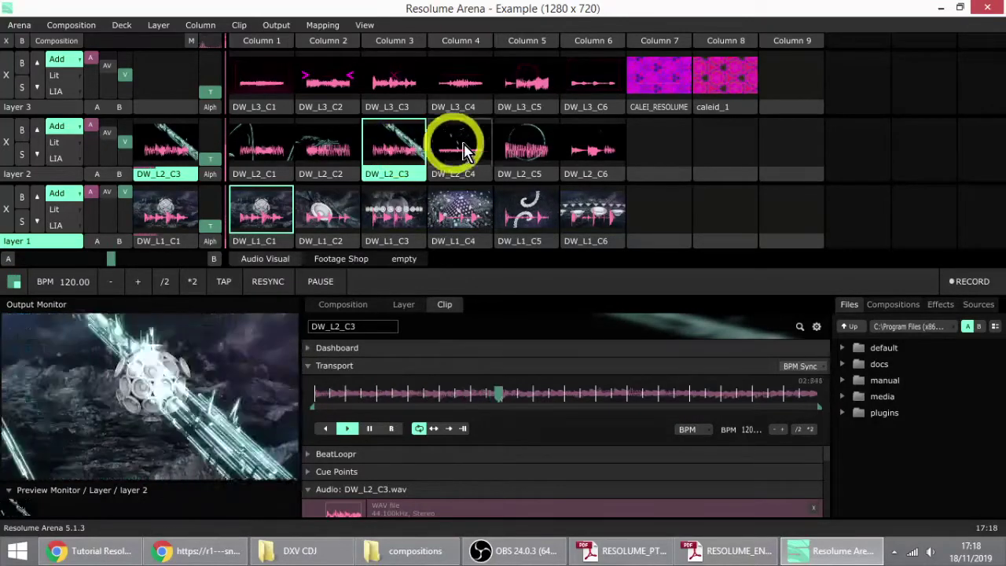
Step: Stop layers 2 and 1 using their empty column 7 slots, and combine DW_L1_C4 with DW_L3_C3 in the output
left_click(664, 154)
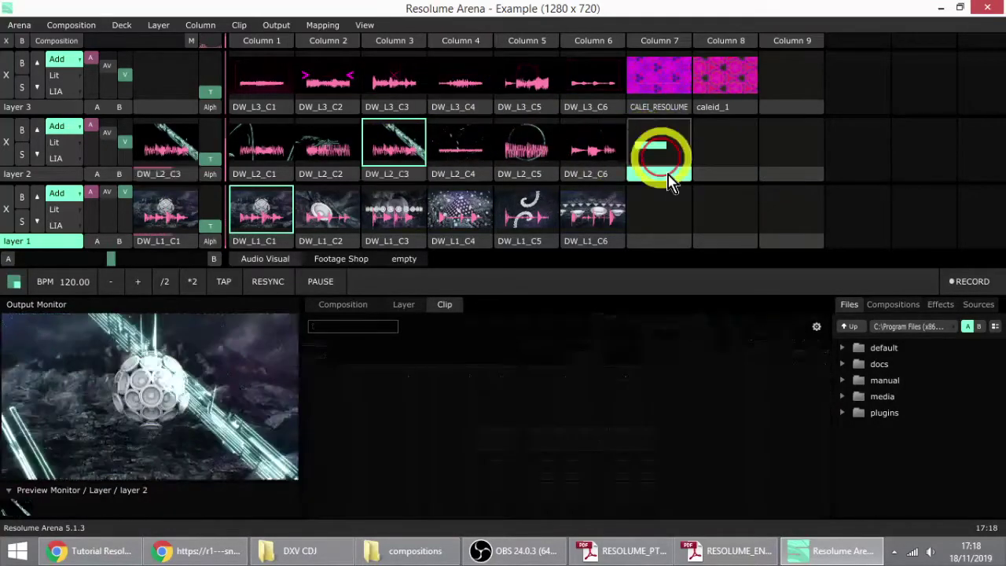
left_click(670, 220)
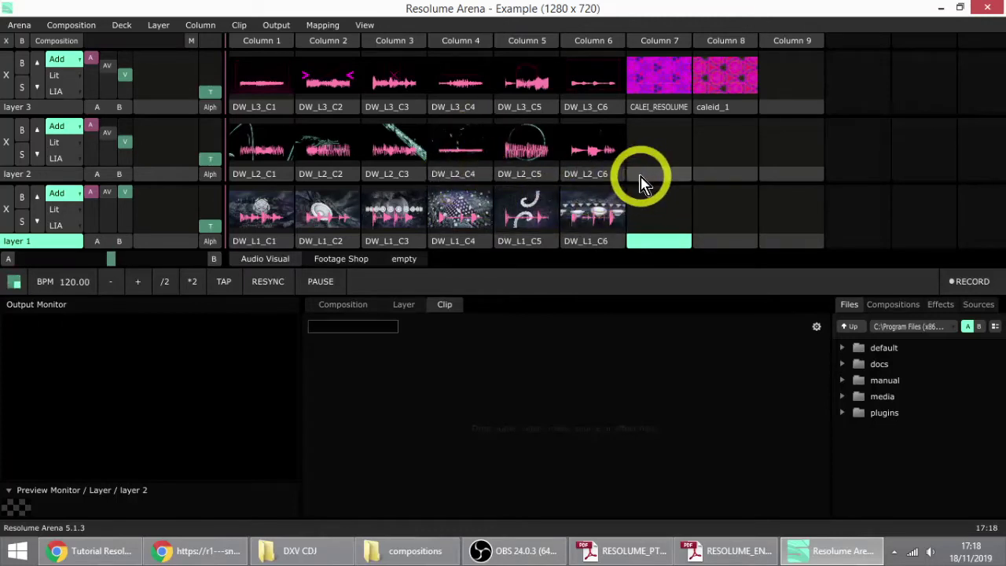
left_click(463, 213)
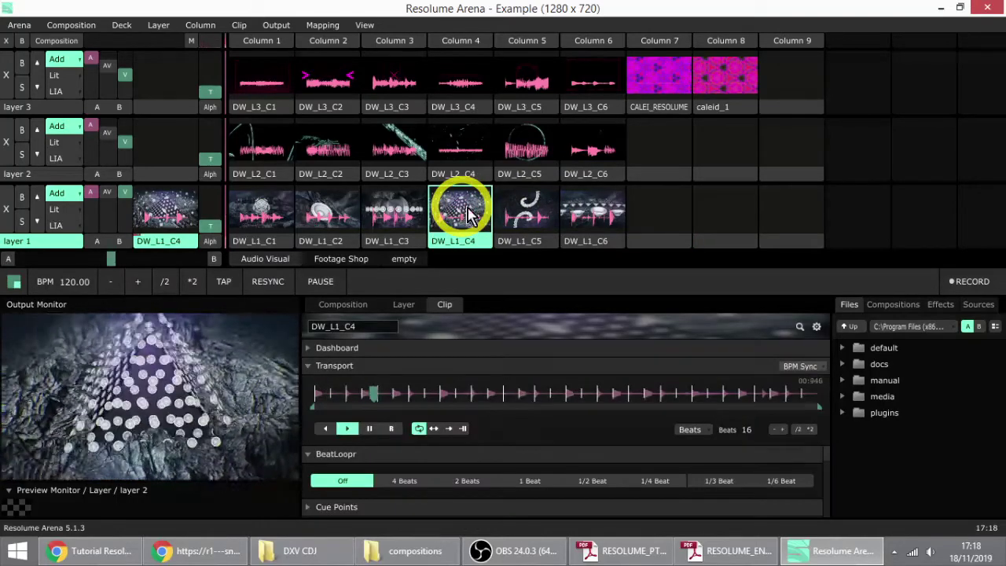
left_click(396, 84)
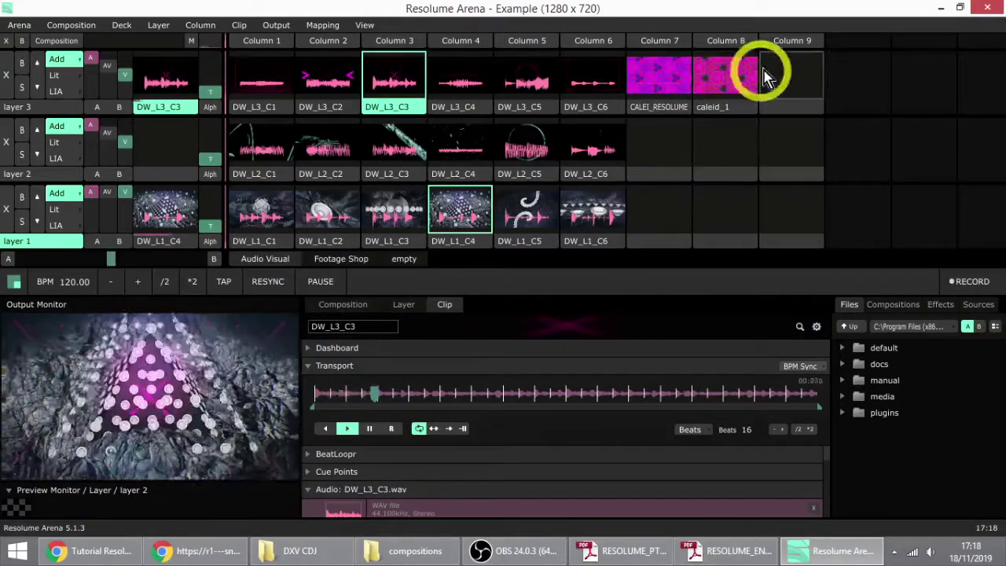
Step: Stop playback on all three layers by triggering their empty column 9 slots
left_click(802, 74)
left_click(799, 157)
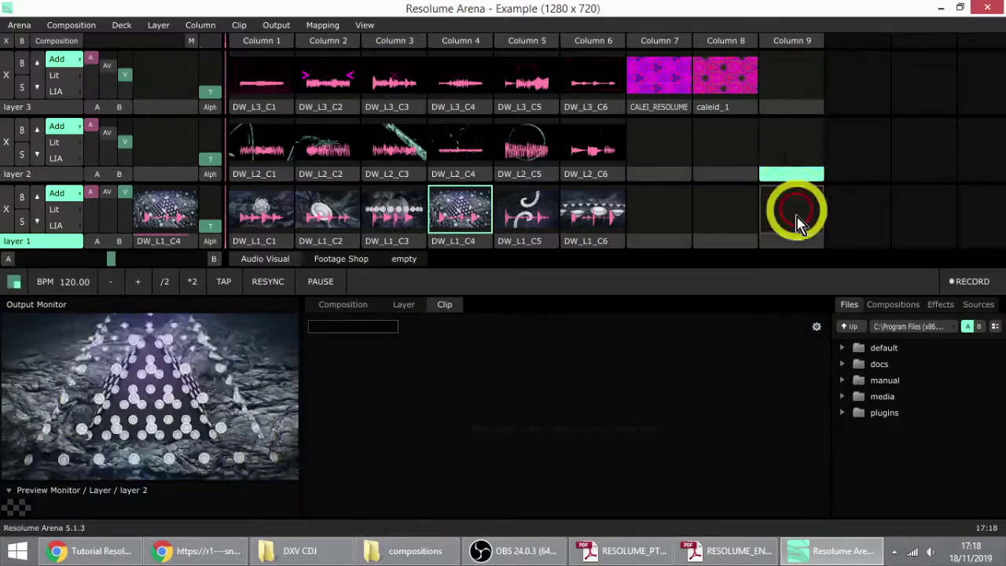
left_click(785, 210)
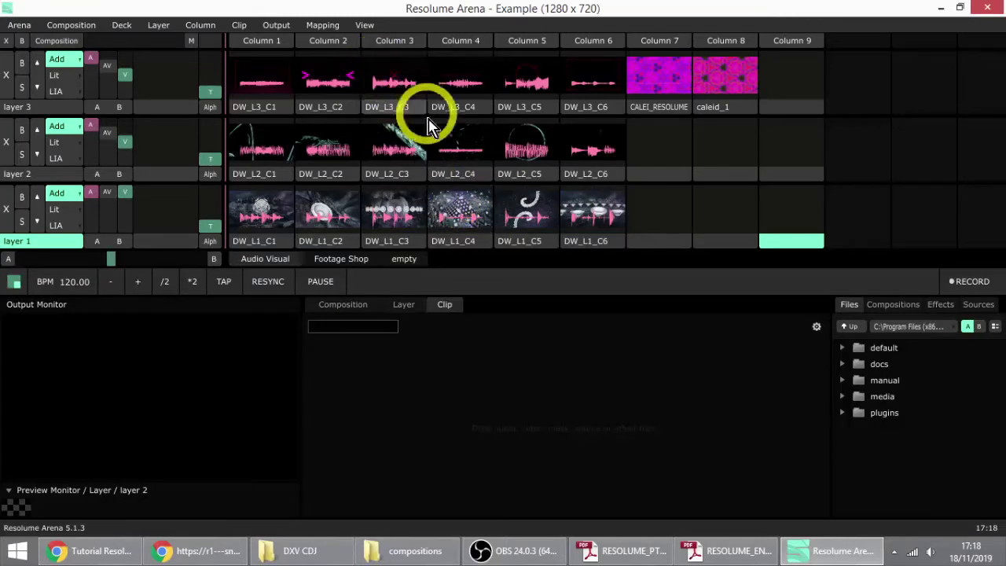
Step: Combine DW_L1_C4, DW_L2_C4 and DW_L3_C4 in the output, and stop layers 1 and 3 using empty slots
left_click(469, 222)
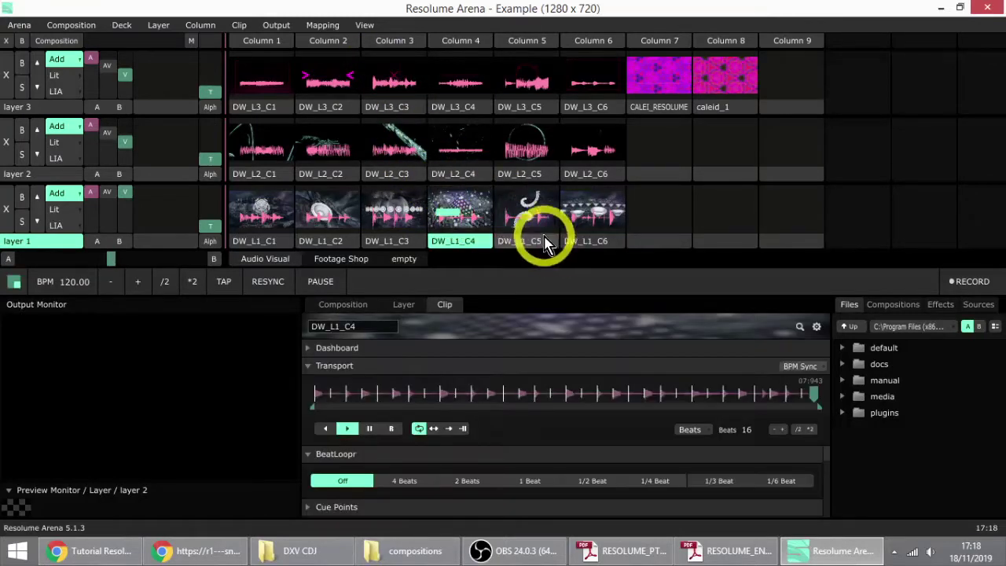
left_click(456, 146)
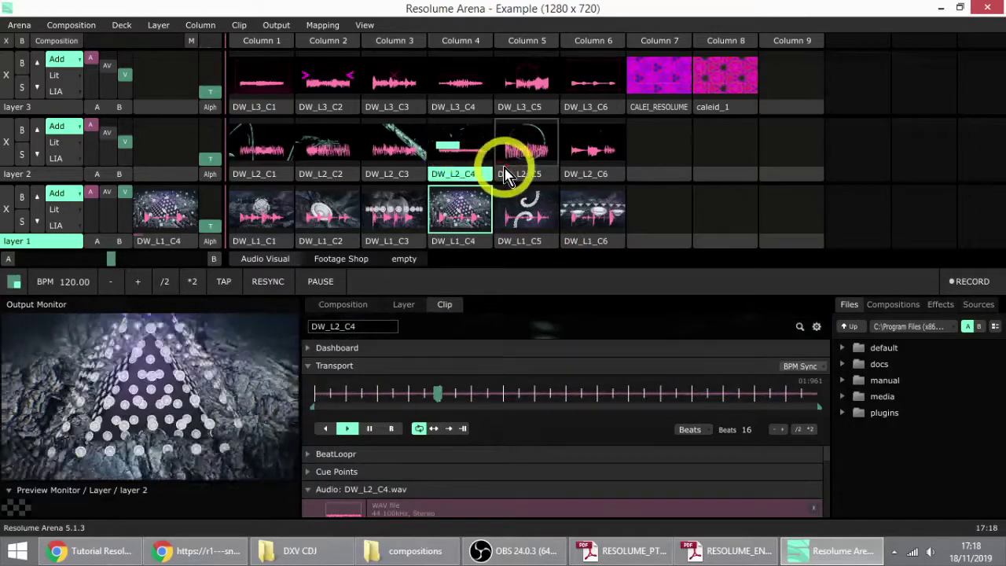
left_click(460, 83)
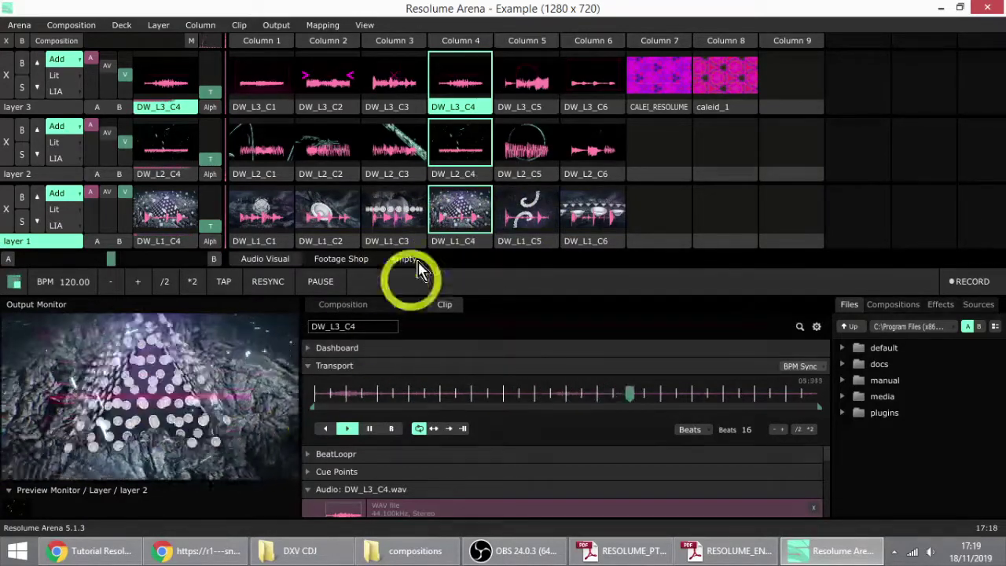
left_click_drag(476, 217, 658, 210)
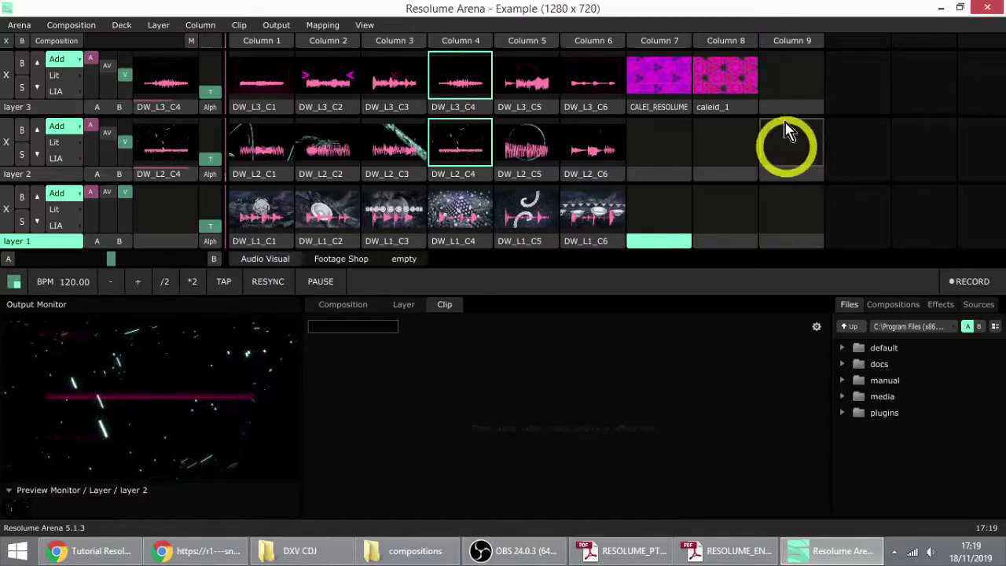
left_click(783, 85)
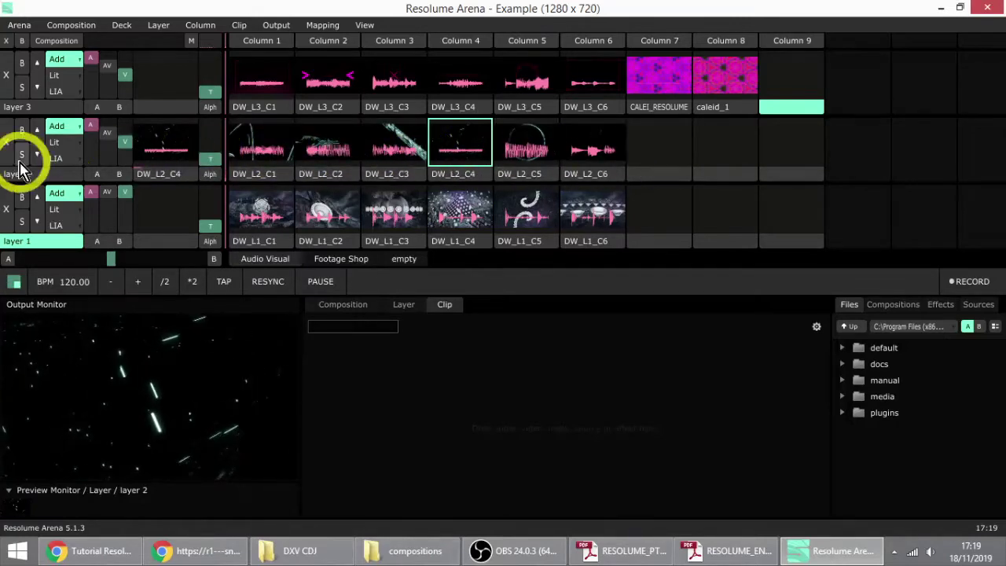
Step: Select layer 2 and trigger its clips from DW_L2_C1 to DW_L2_C5 in turn
left_click(48, 177)
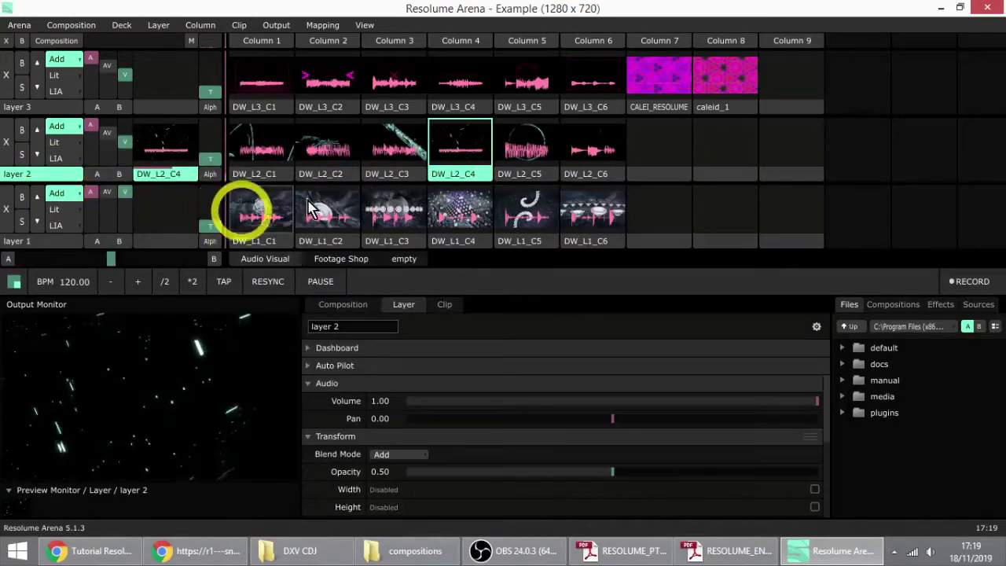
left_click(260, 148)
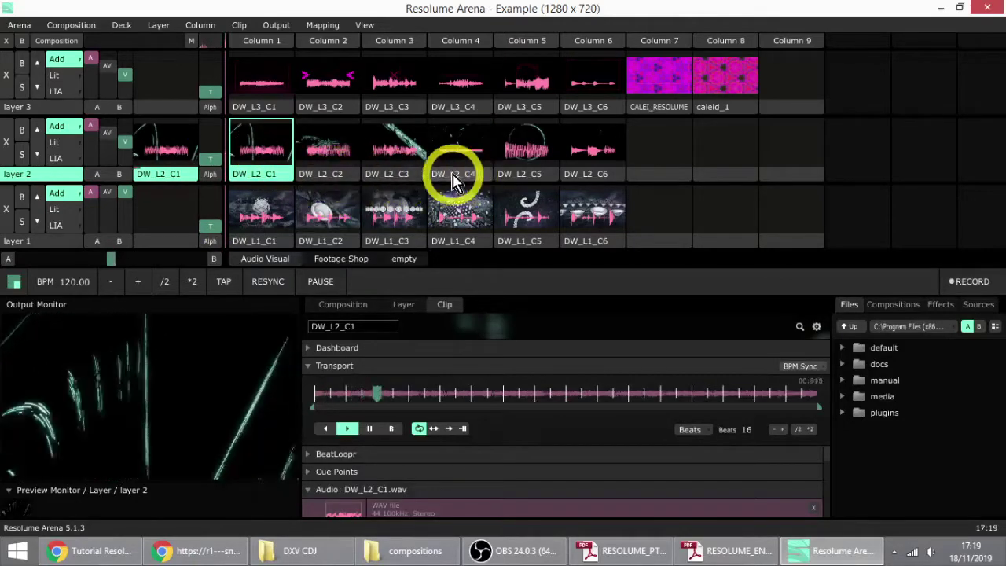
left_click(341, 153)
left_click(397, 140)
left_click(473, 149)
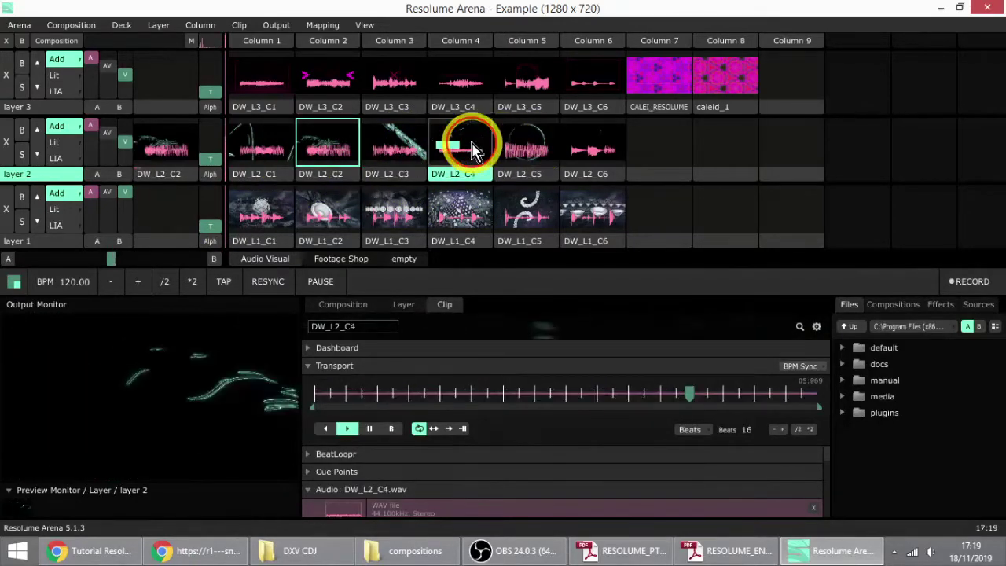
left_click(527, 146)
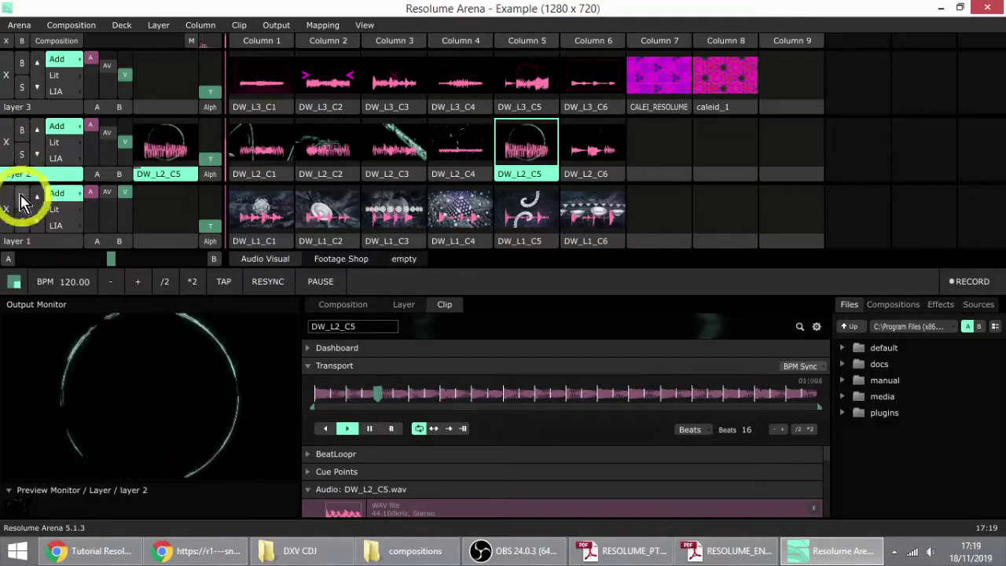
Step: Clear the playing clip from layer 2, and trigger DW_L2_C6 and stop it with the empty column 7 slot
left_click(7, 143)
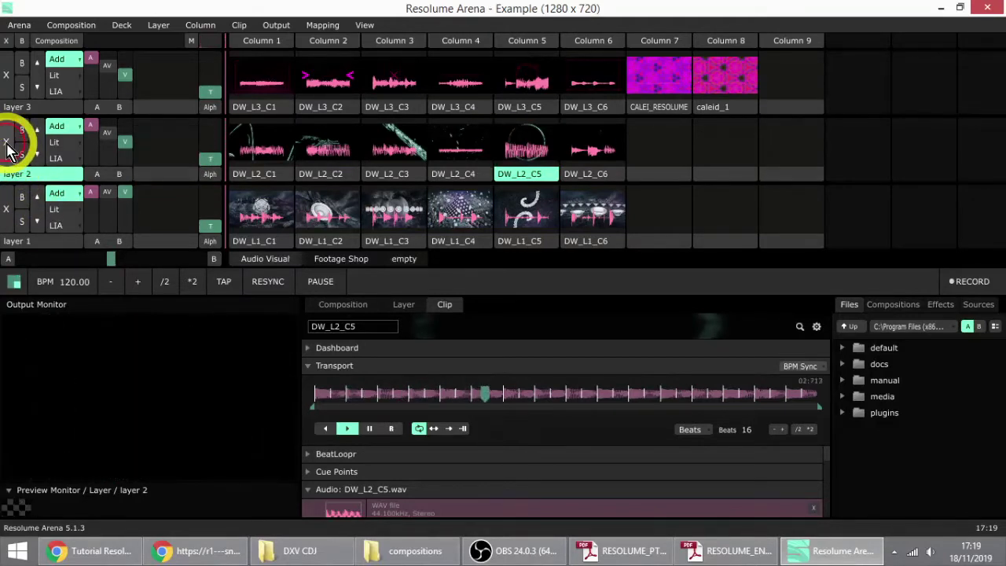
left_click(657, 156)
left_click_drag(580, 146, 641, 153)
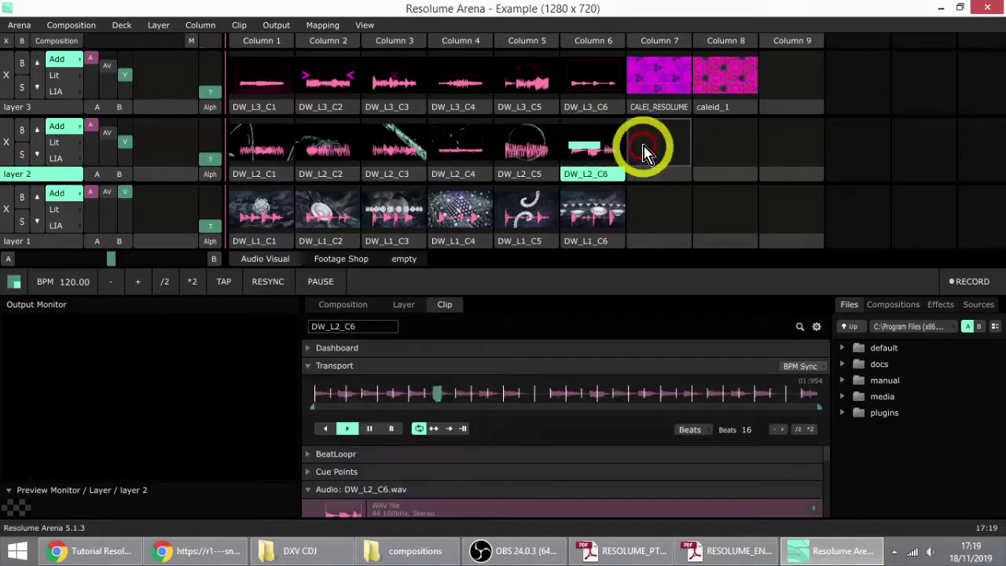
left_click(663, 149)
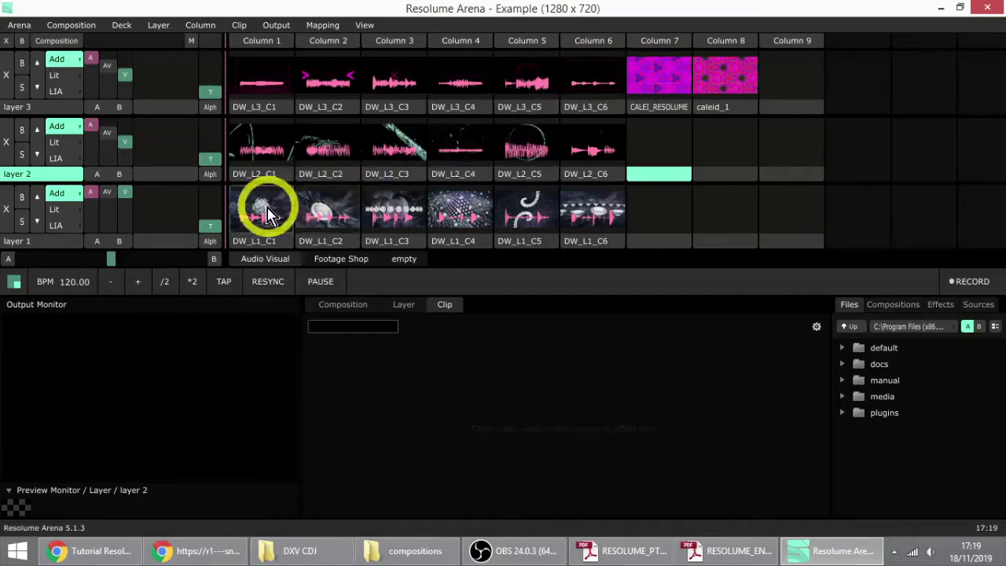
Step: Combine DW_L3_C6, DW_L2_C5 and DW_L1_C4 from different columns in the output
left_click(581, 82)
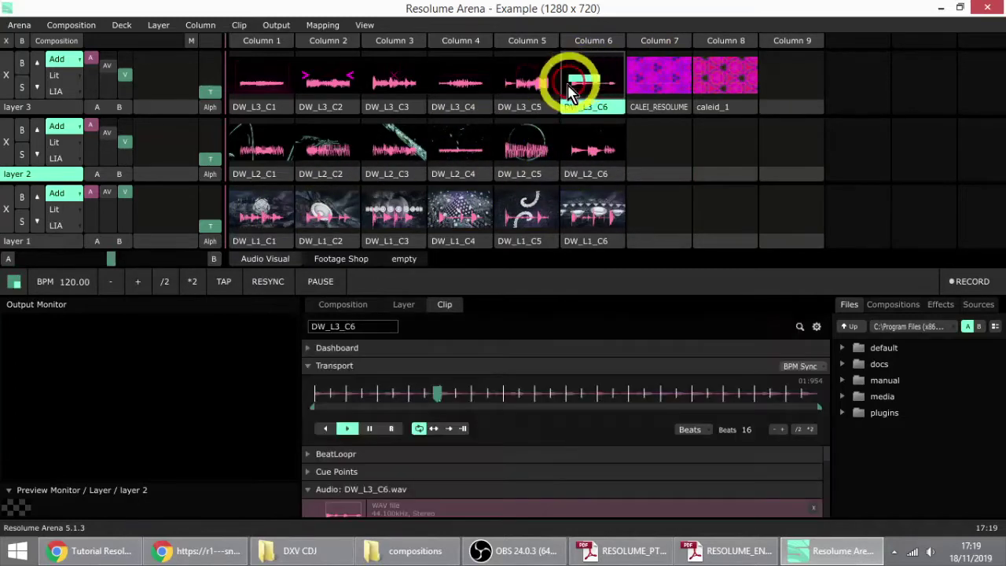
left_click(520, 148)
left_click(459, 208)
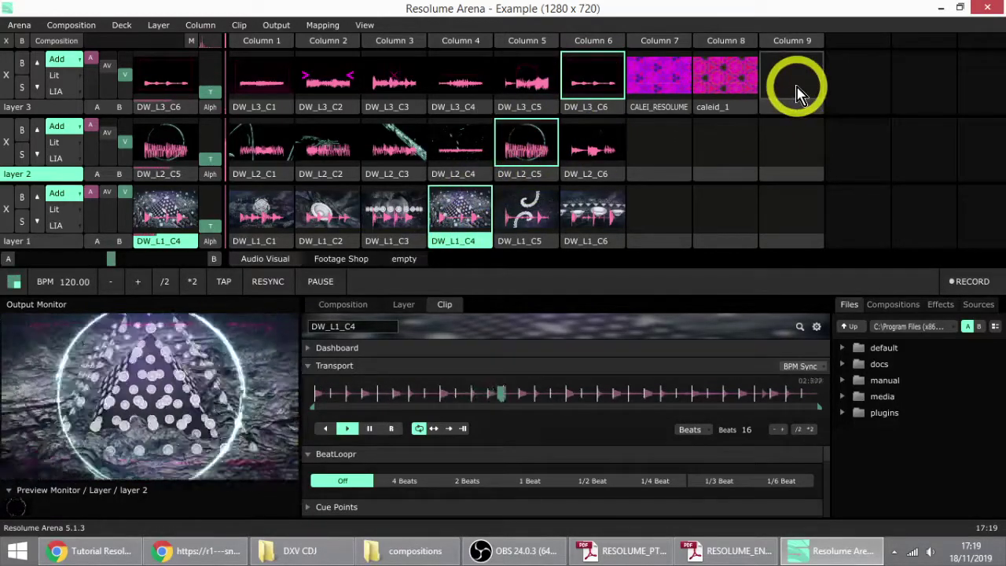
Step: Stop the combined clips on layers 3, 2 and 1 using the empty column 9 slots
left_click(795, 85)
left_click(797, 147)
left_click(783, 206)
left_click(675, 197)
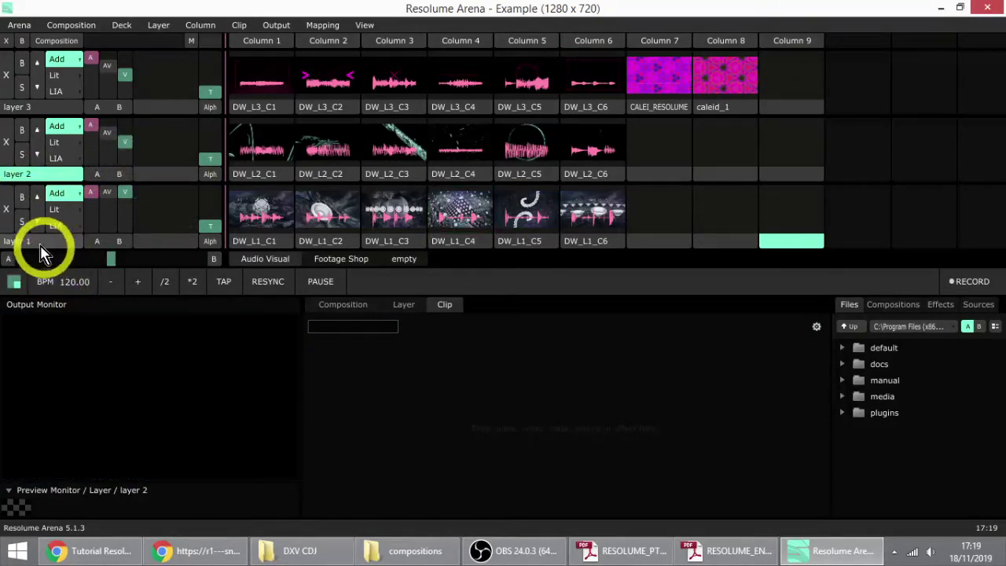
Step: Insert an empty layer between layer 1 and layer 2, and remove the inserted layer
left_click(41, 108)
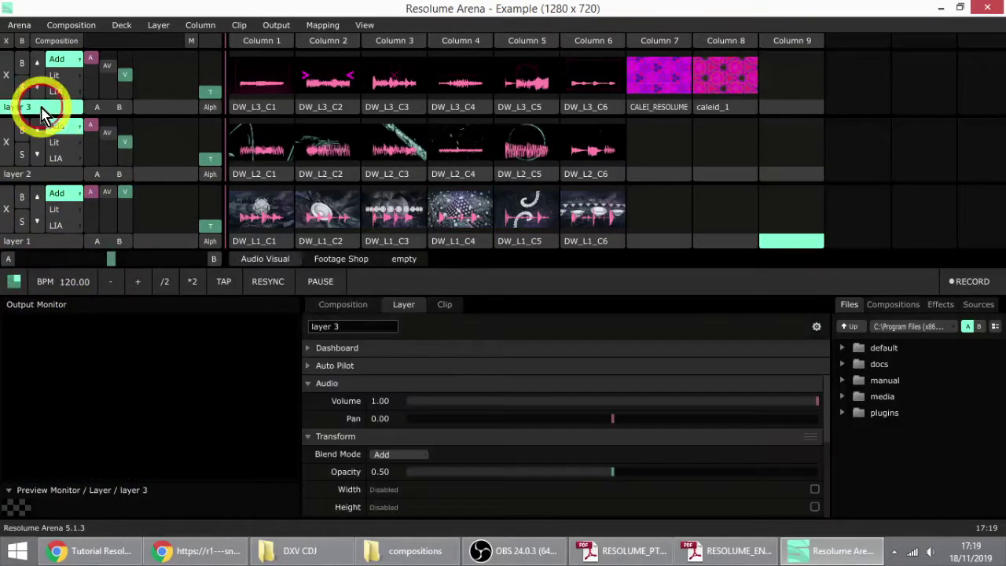
left_click(159, 27)
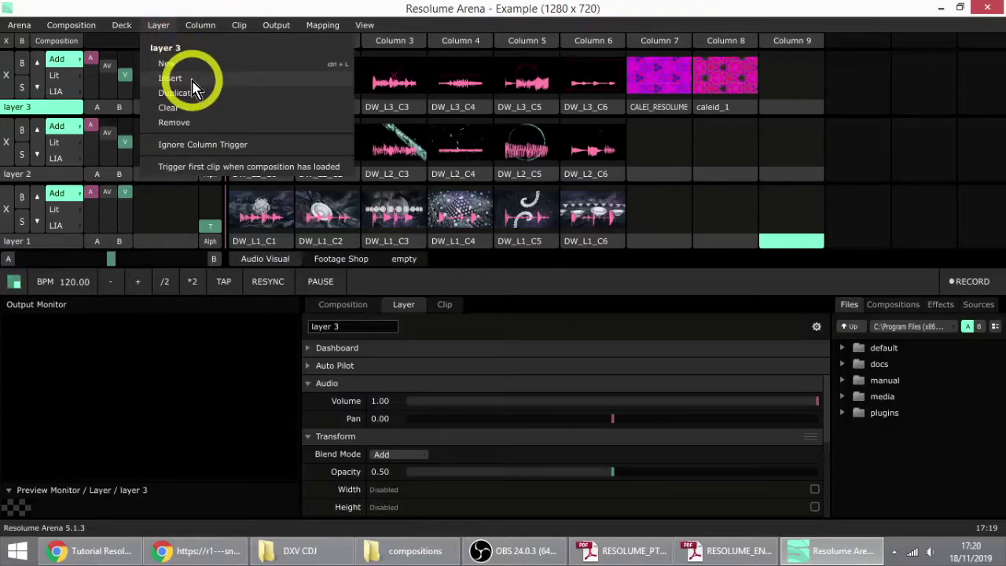
left_click(31, 178)
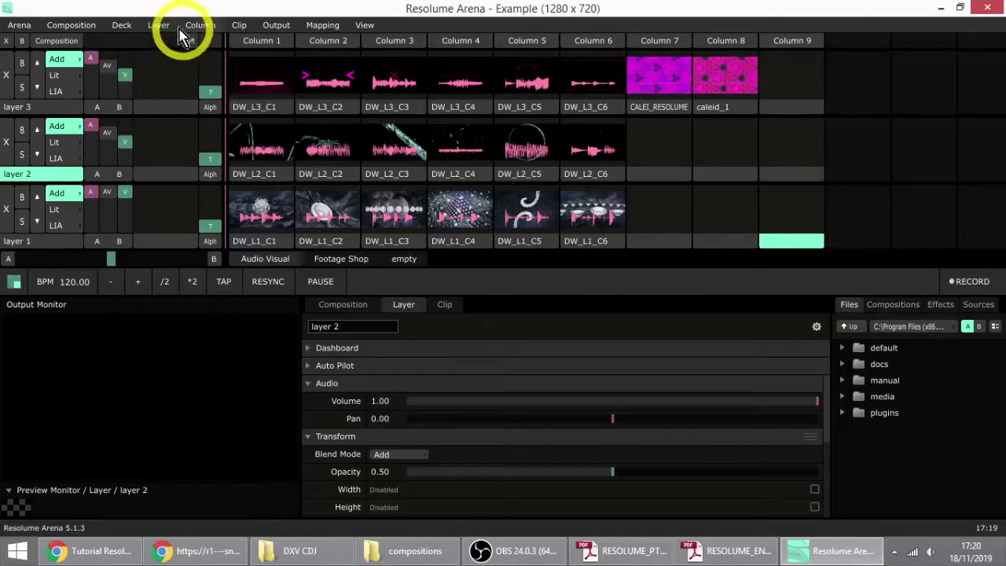
left_click(160, 26)
left_click(196, 78)
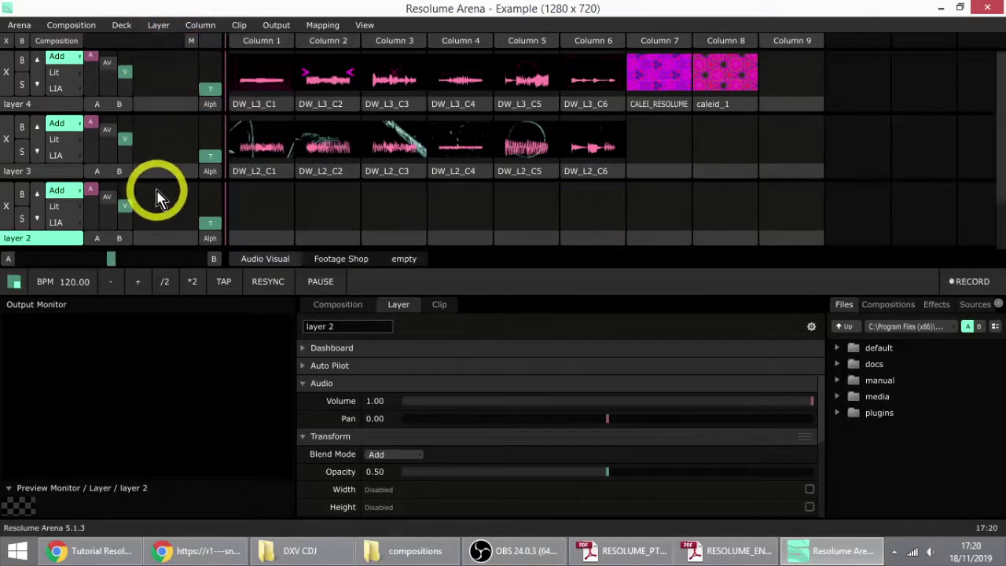
right_click(36, 173)
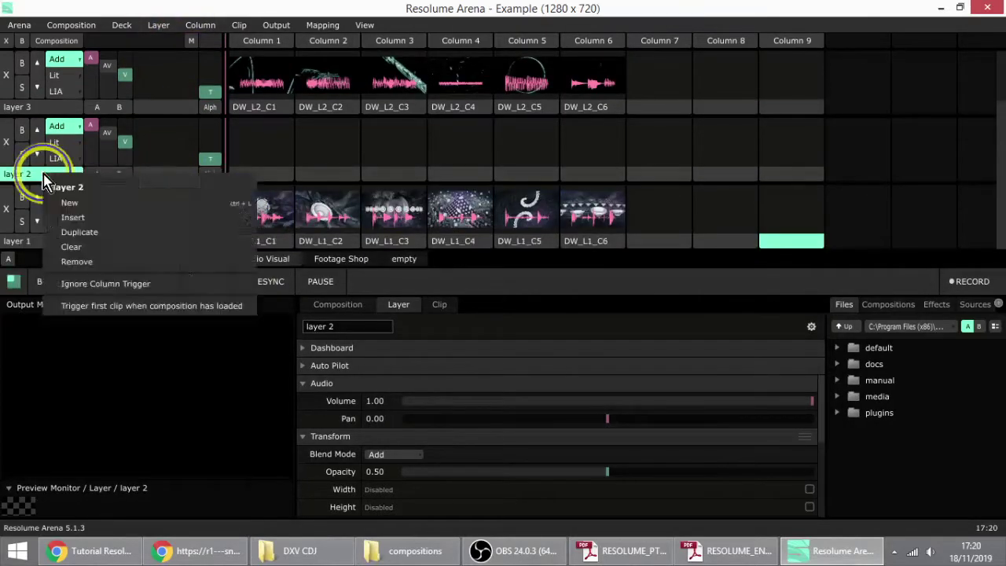
left_click(82, 260)
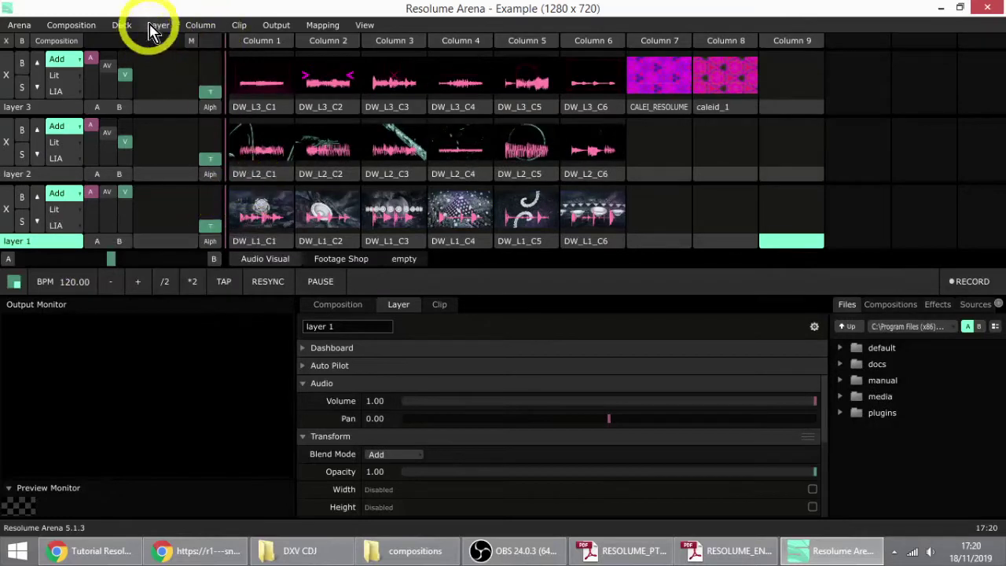
Step: Add a new empty layer above layer 3
left_click(168, 28)
left_click(161, 63)
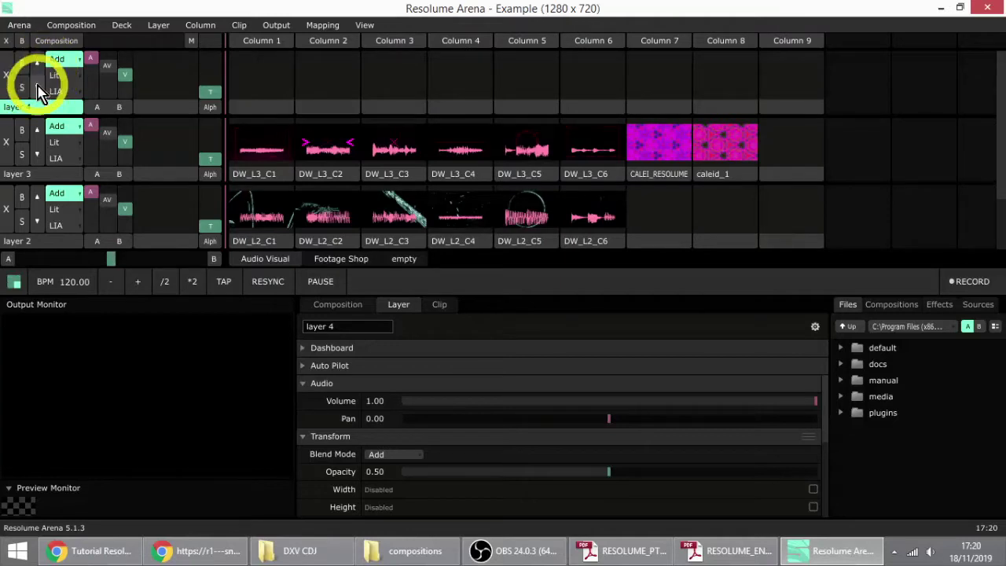
left_click_drag(41, 92, 93, 179)
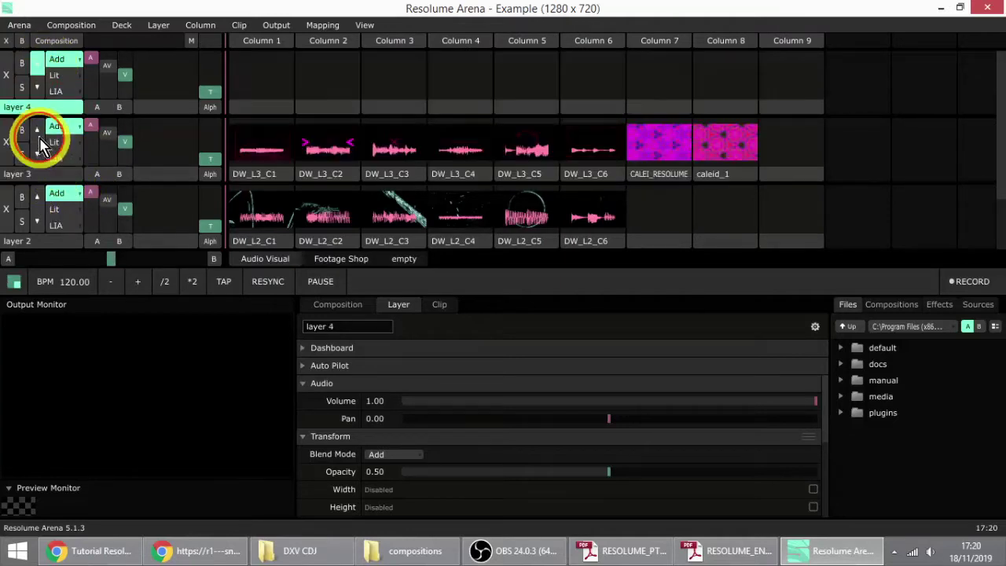
Step: Check the Grid e Reprodução slide in Chrome, and remove the empty layer 4 in Resolume Arena
left_click(48, 547)
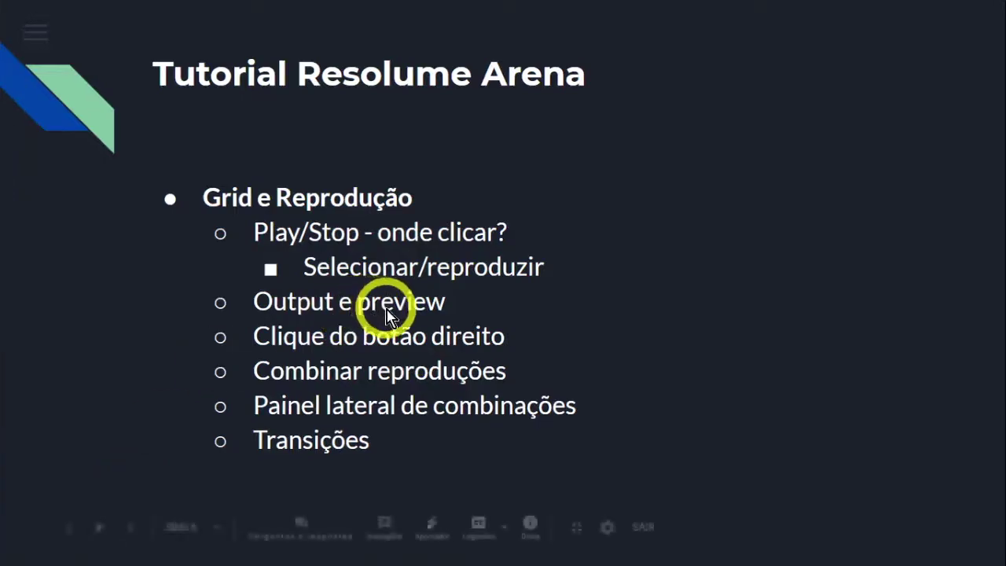
key("alt+Tab")
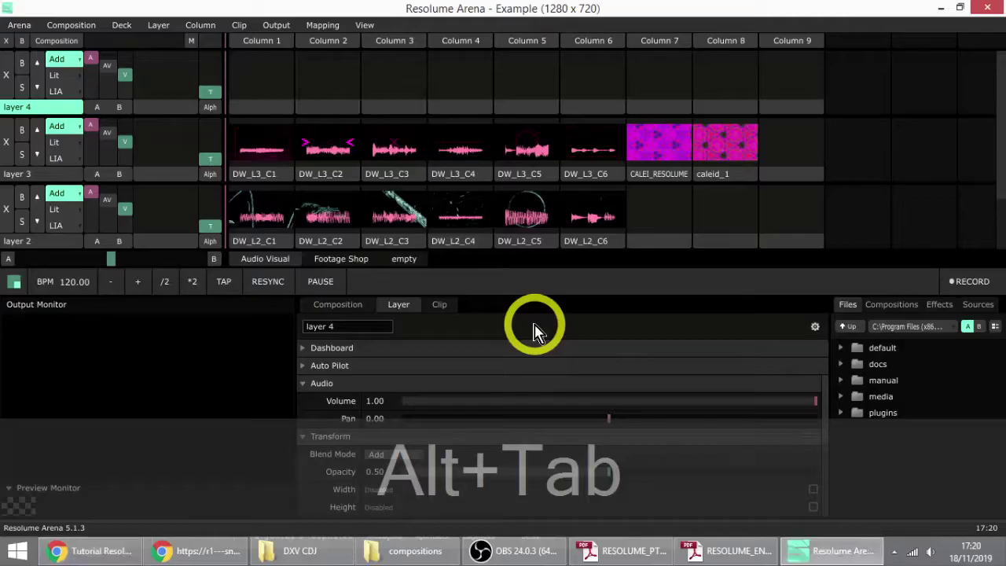
right_click(28, 107)
left_click(69, 196)
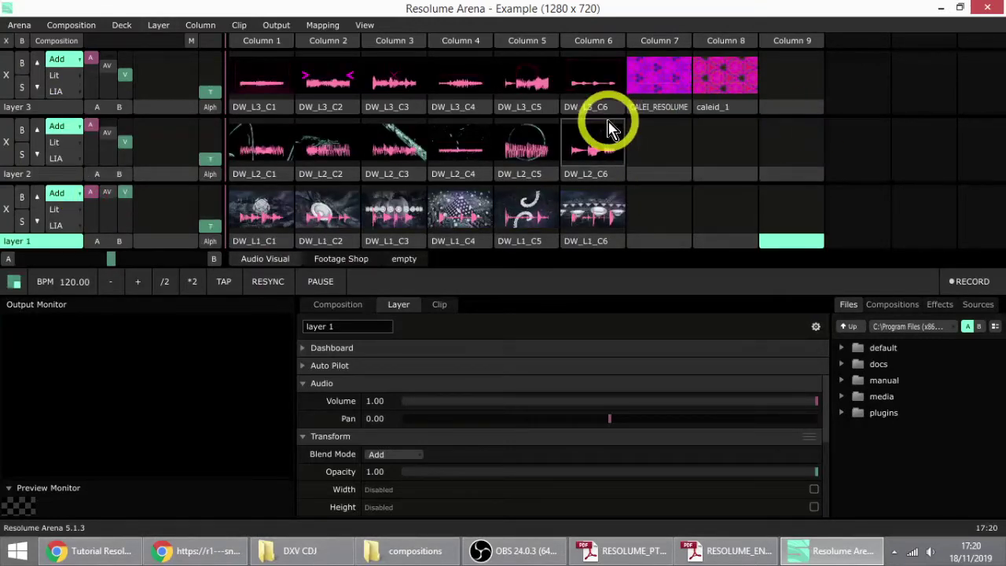
Step: Play CALEI_RESOLUME on layer 3, and select DW_L3_C1 and DW_L3_C2 for preview without playing them
left_click(643, 96)
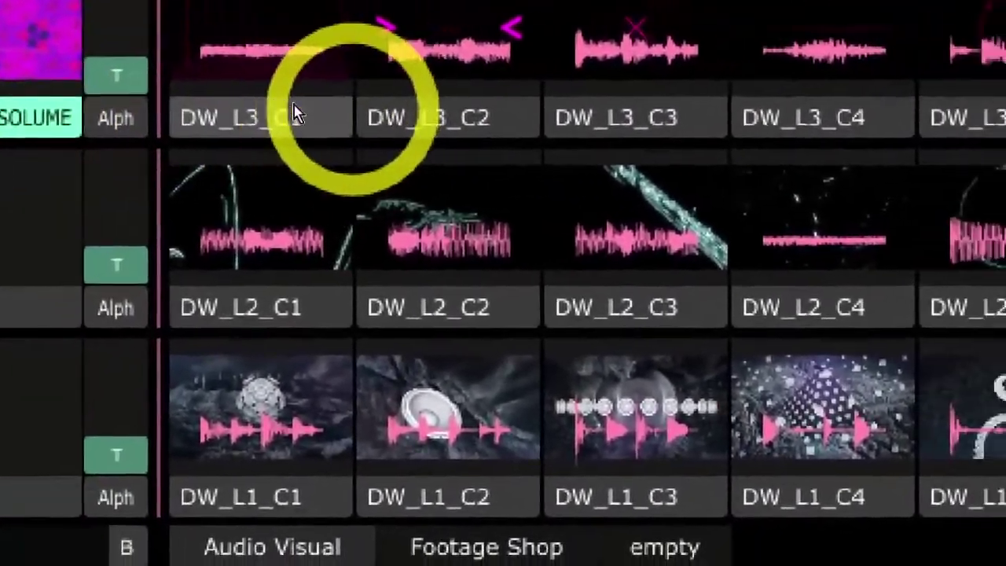
left_click(41, 132)
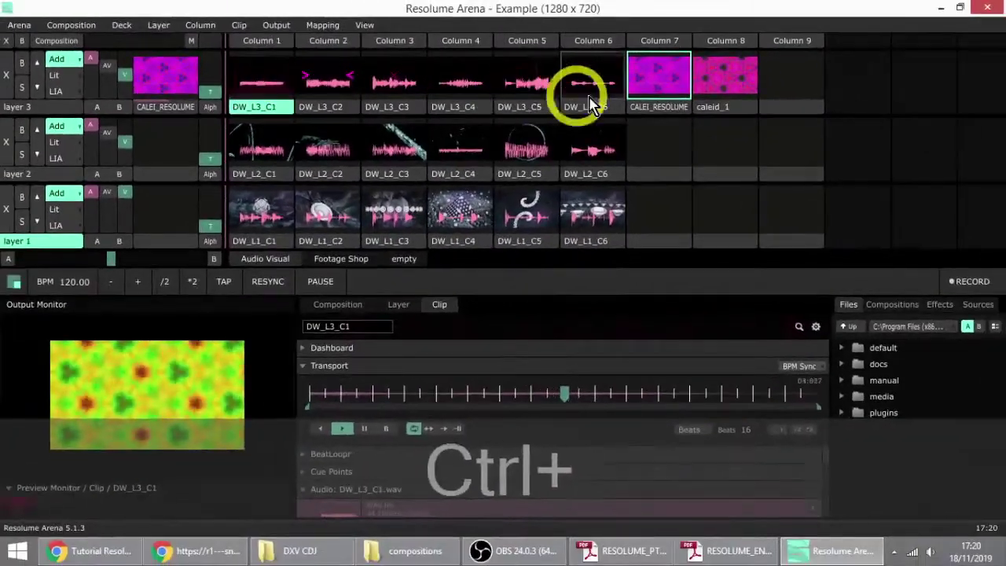
left_click(336, 112)
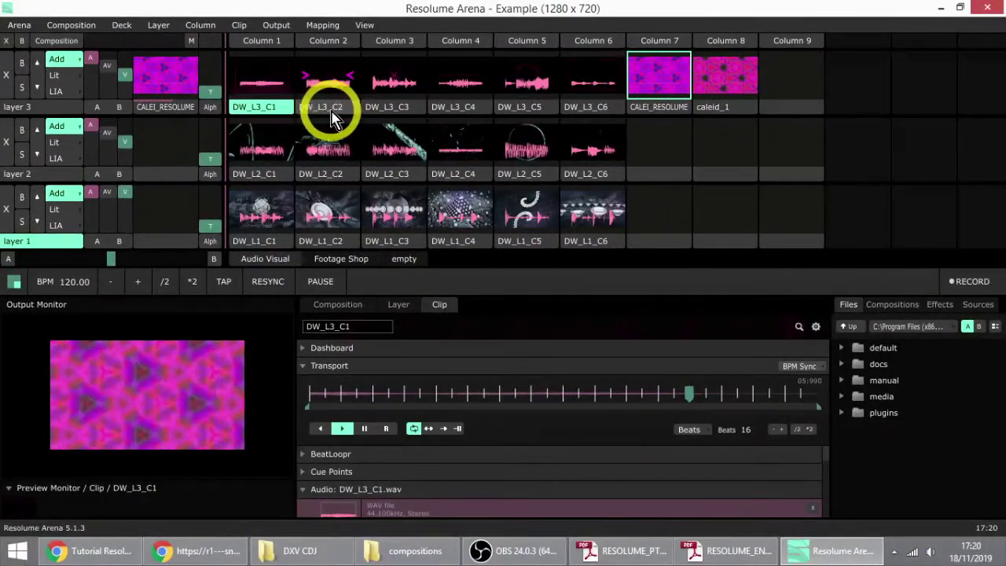
Step: Preview the layer 3 clips DW_L3_C3 through DW_L3_C6 and the playing CALEI_RESOLUME, finishing with DW_L3_C4 selected
left_click(417, 110)
left_click(474, 115)
left_click(527, 107)
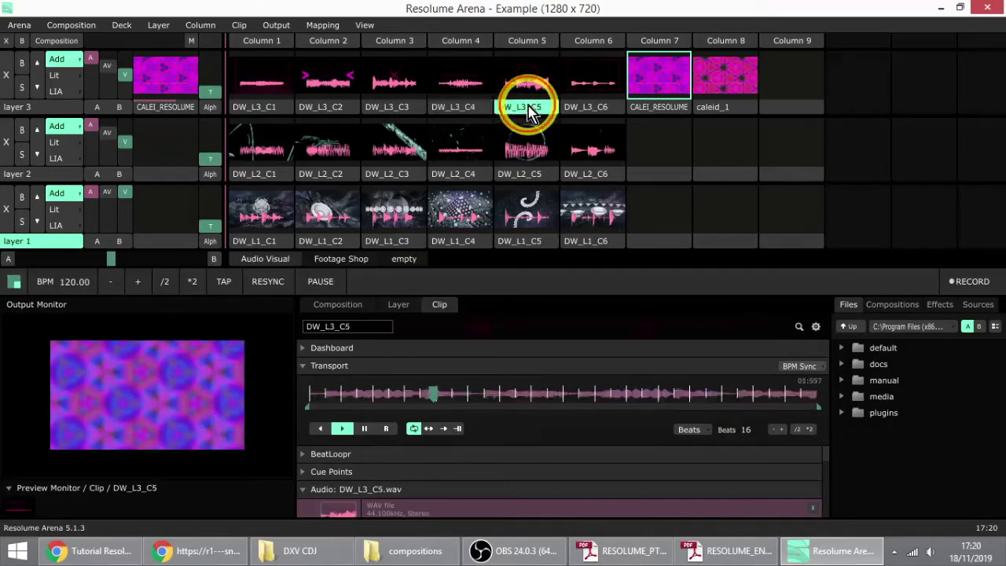
left_click(585, 106)
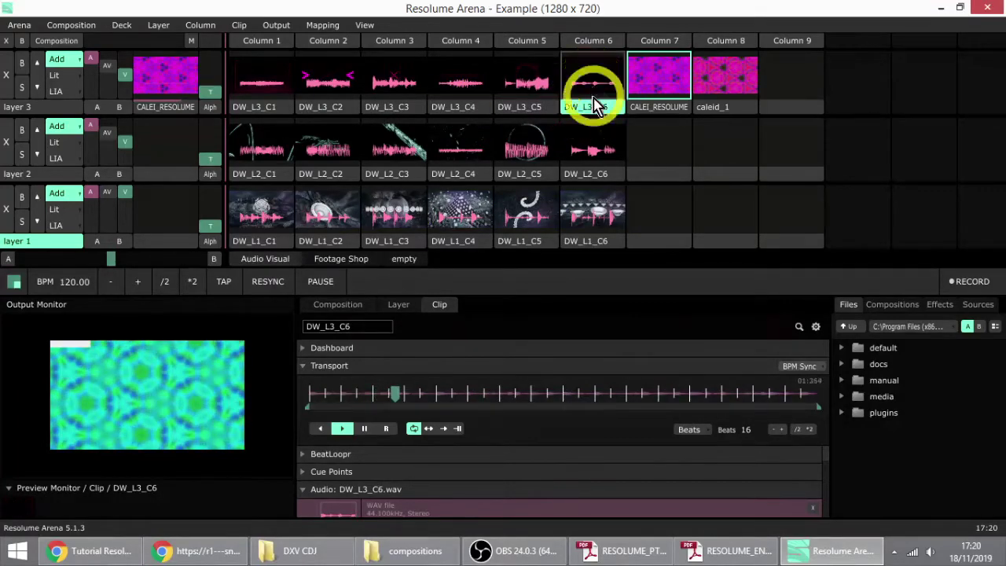
left_click(658, 116)
left_click(595, 118)
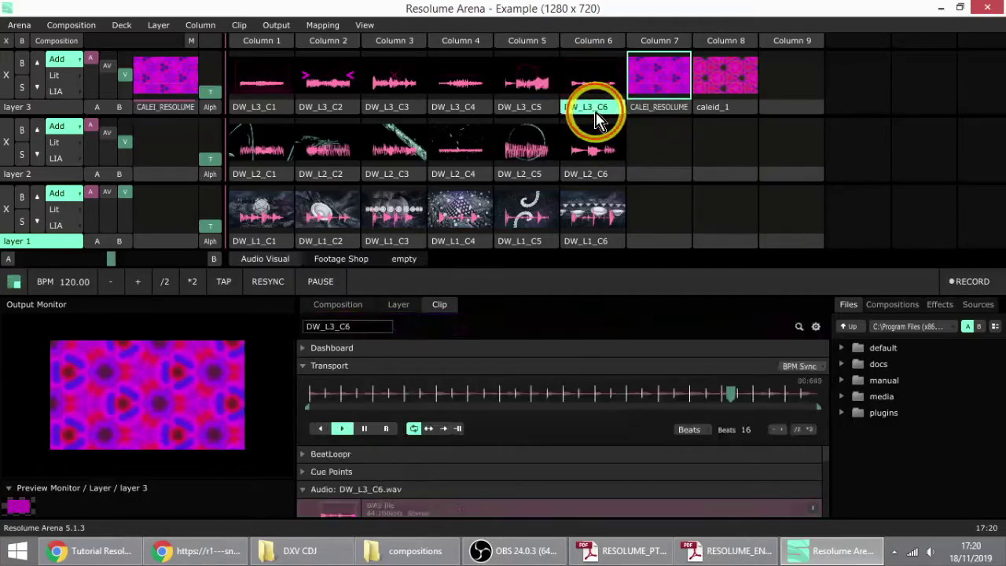
left_click(471, 110)
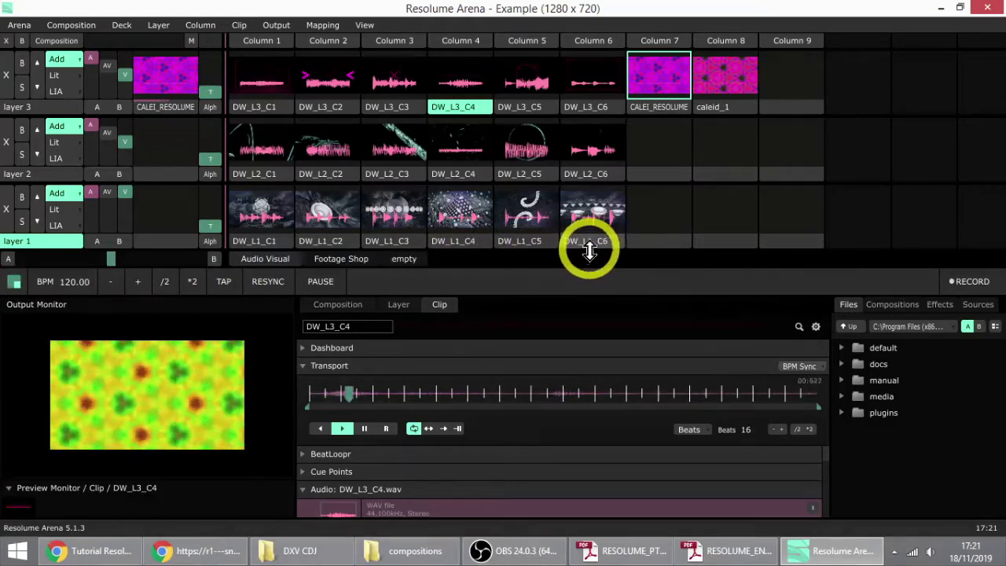
Step: Shrink the clip grid and the Output Monitor to enlarge the Preview Monitor, and select DW_L3_C6 for preview
left_click_drag(578, 244, 539, 225)
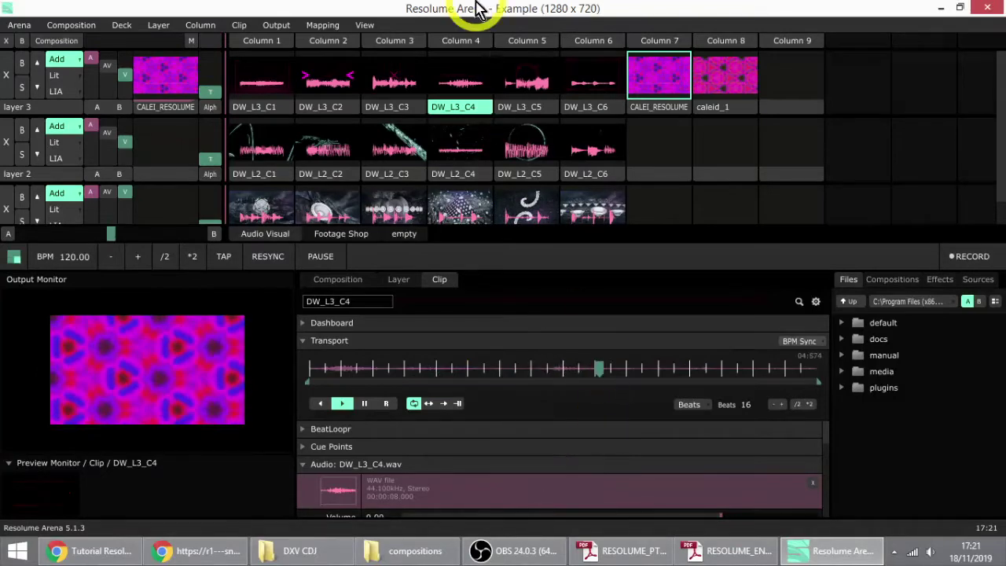
left_click(507, 118)
left_click(587, 112)
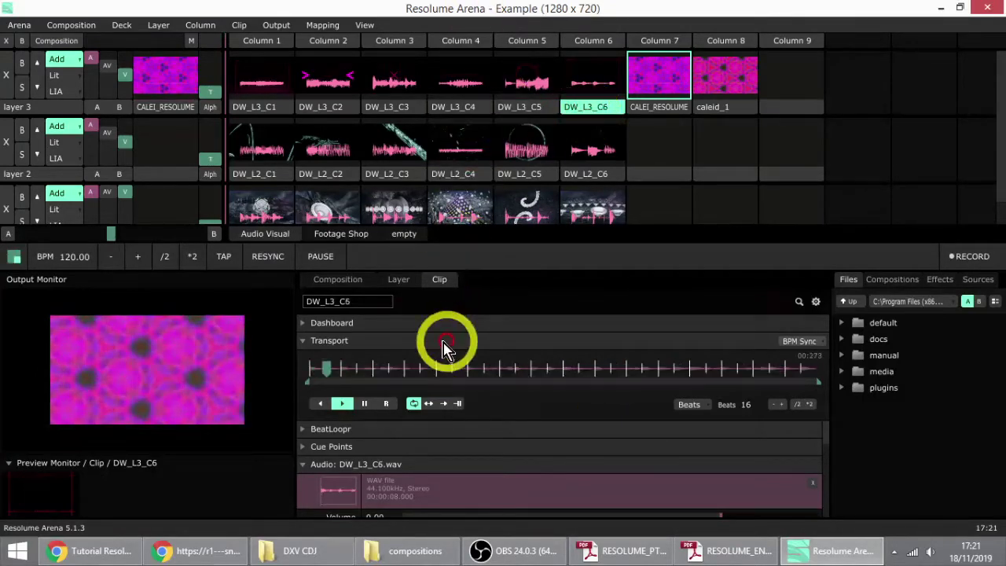
left_click(572, 113)
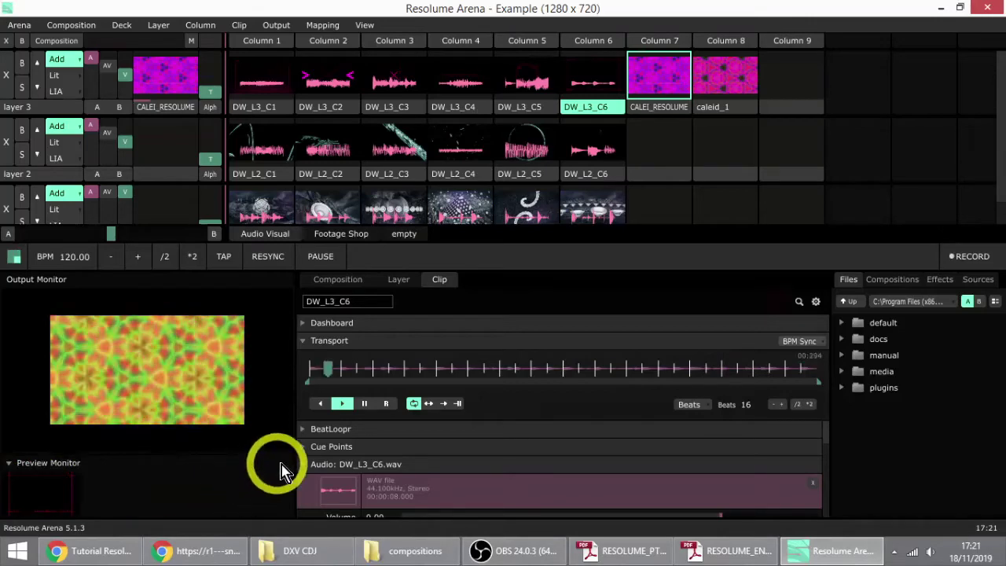
left_click_drag(300, 464, 175, 461)
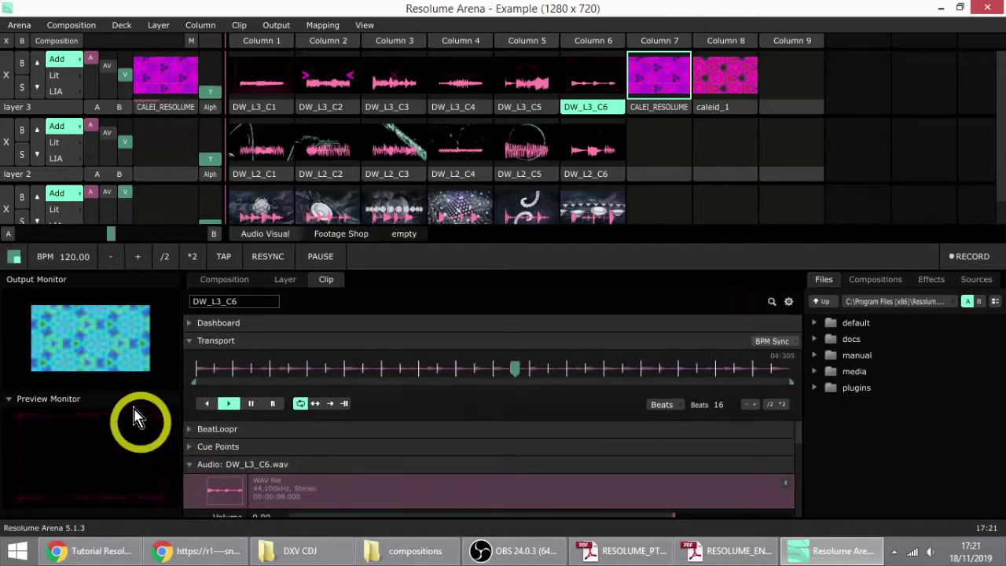
Step: Preview DW_L2_C6 on layer 2 and DW_L1_C6, DW_L1_C5 and DW_L1_C4 on layer 1, finishing with DW_L1_C5
left_click(591, 179)
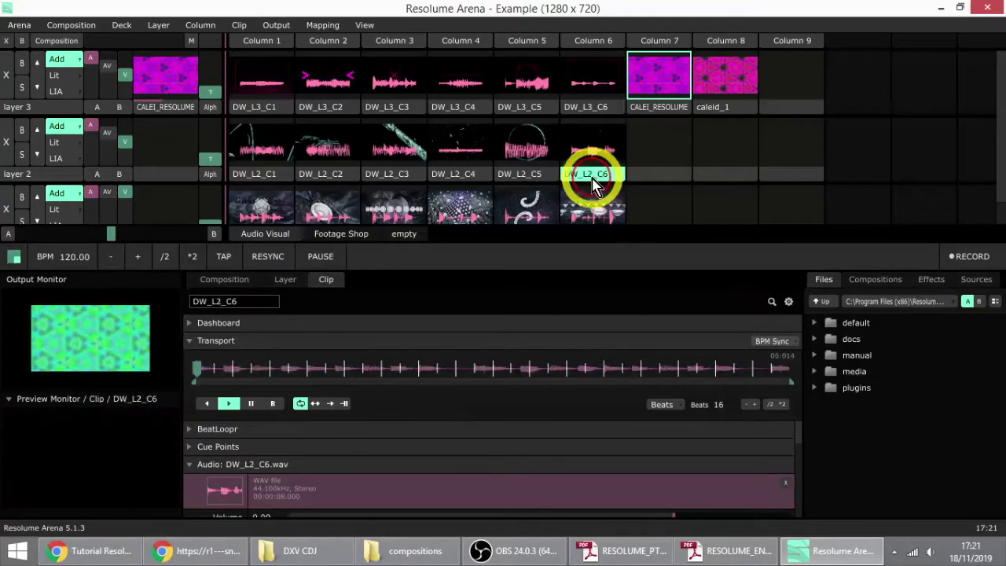
scroll(591, 180, "down", 1)
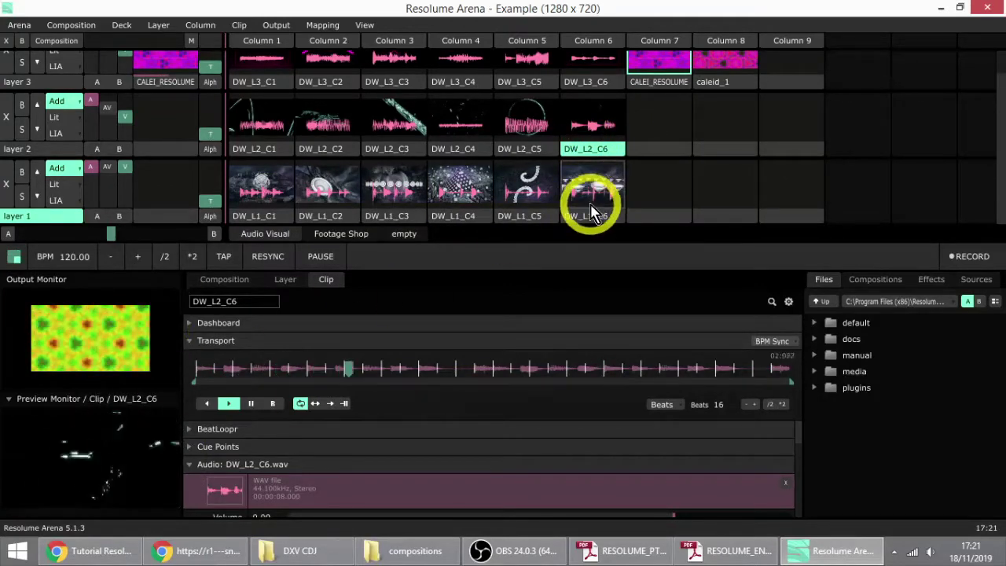
left_click(586, 215)
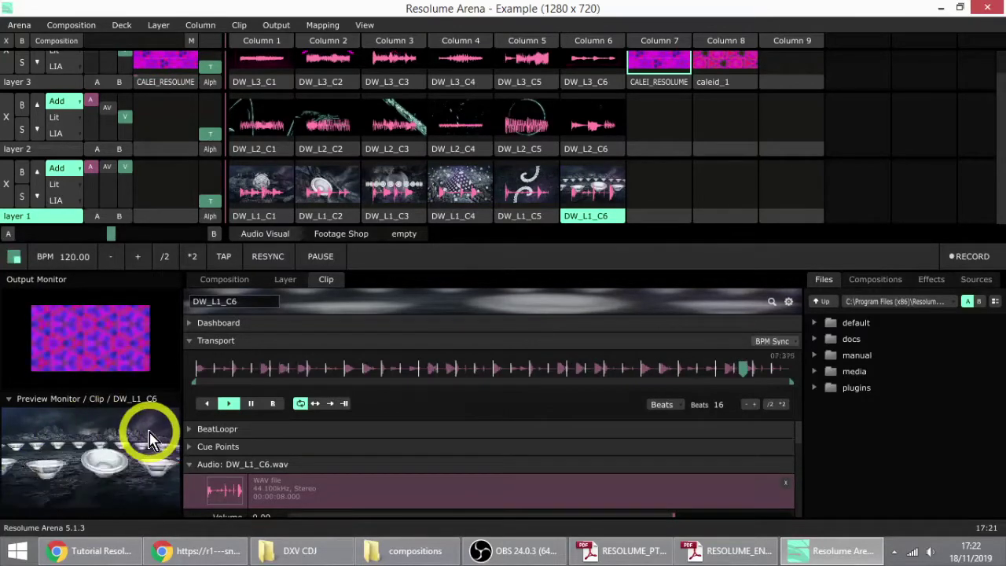
left_click(530, 210)
left_click(455, 216)
left_click(532, 213)
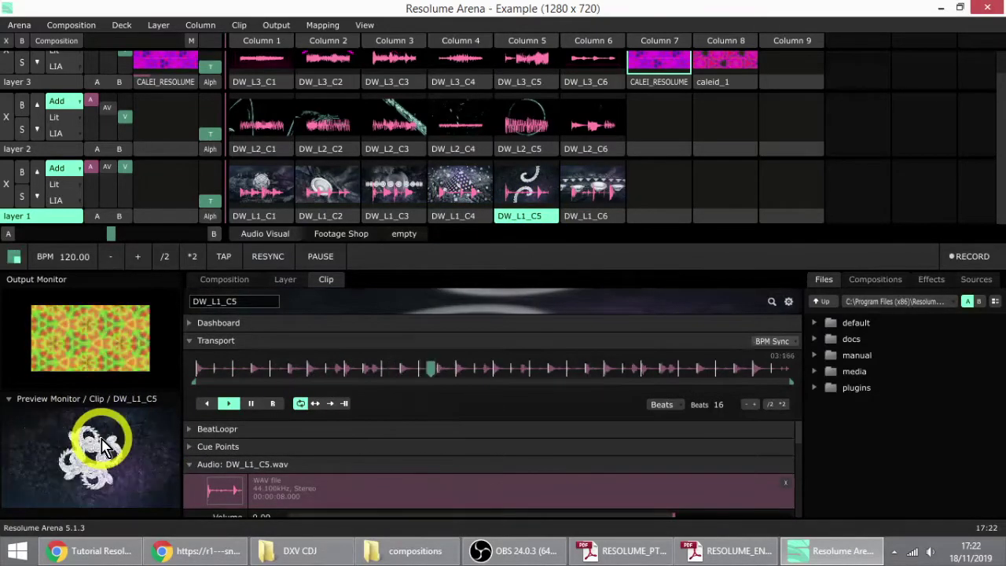
scroll(602, 141, "up", 1)
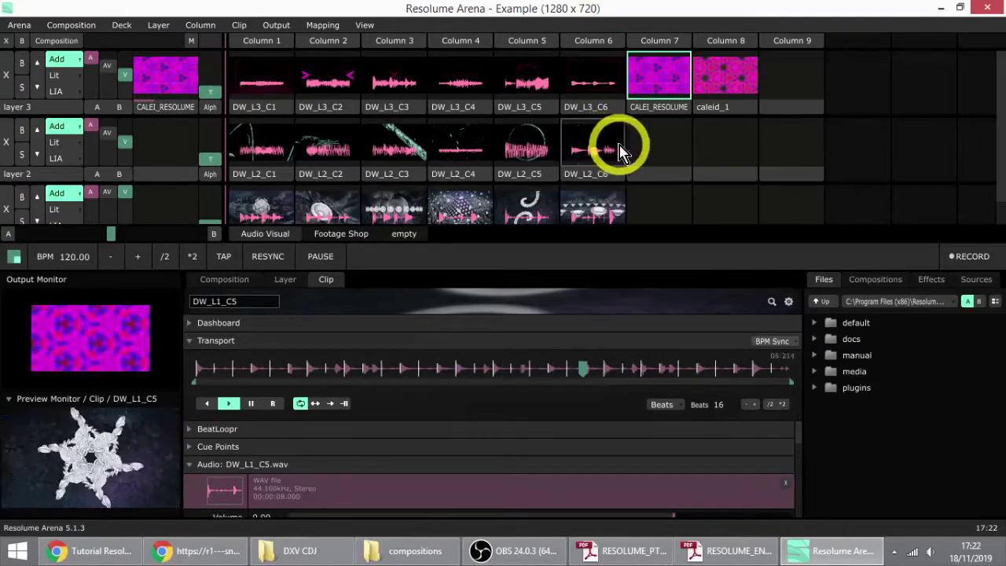
Step: Play DW_L3_C1 on layer 3, and preview DW_L3_C2 through DW_L3_C6 without triggering them
left_click(327, 78)
left_click(265, 83)
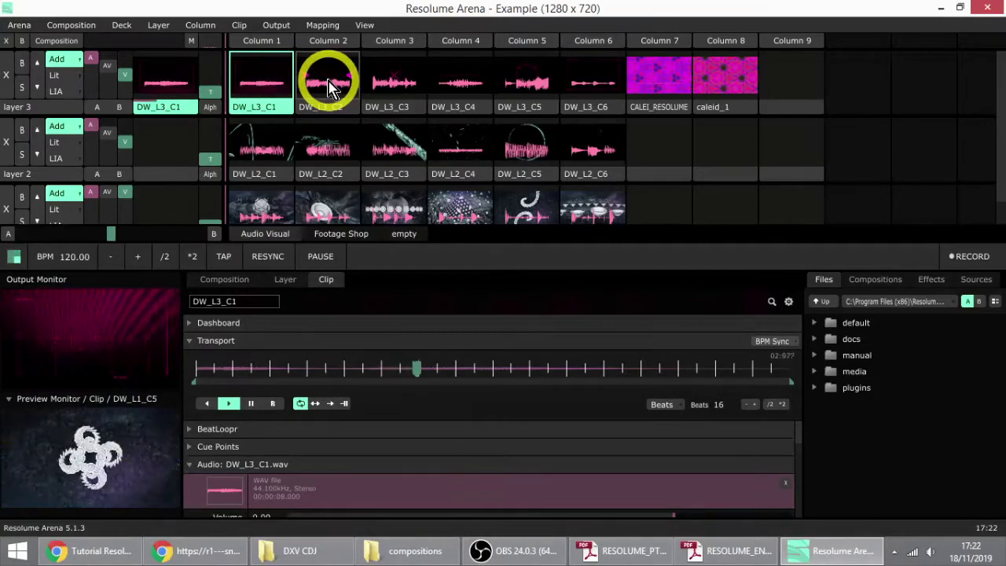
left_click(330, 104)
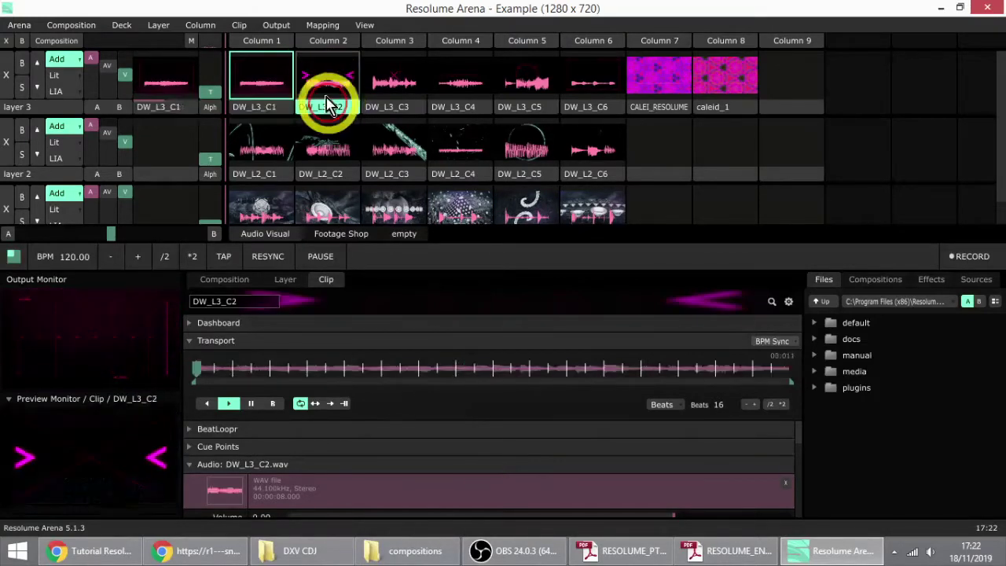
left_click(377, 106)
left_click(472, 105)
left_click(523, 105)
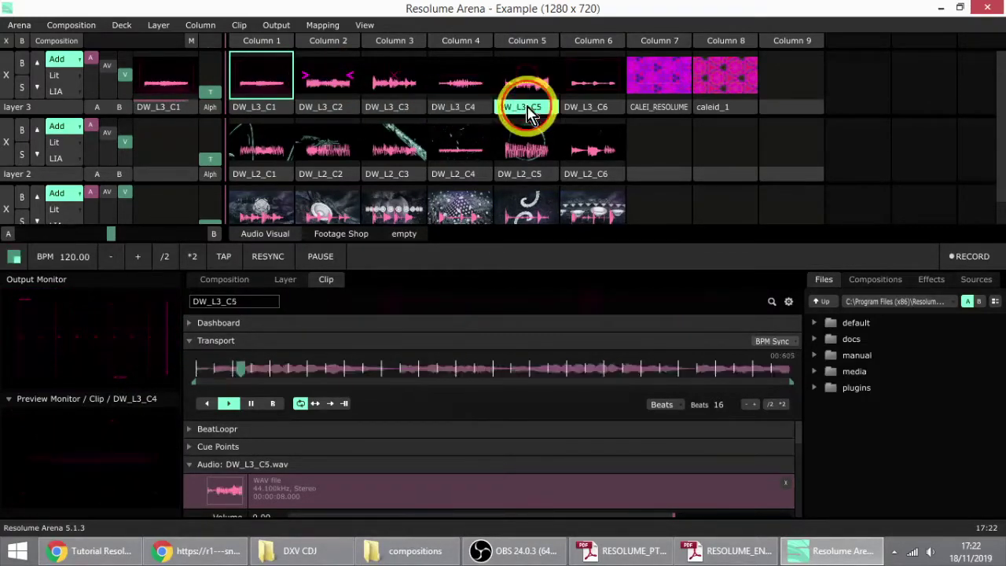
left_click(574, 110)
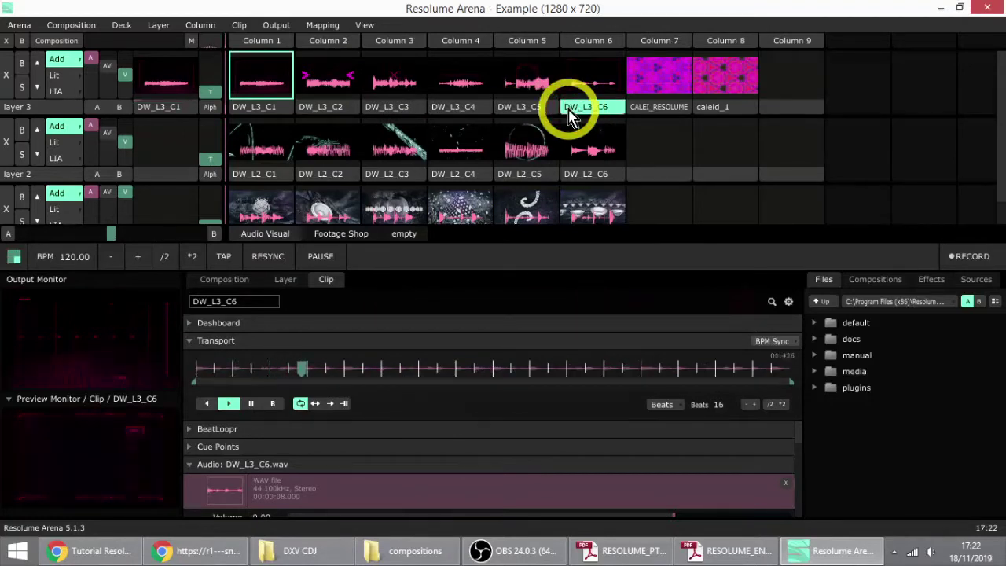
Step: Preview layer 3 and layer 2 as whole layers, and review the composition's effects and transform properties
left_click(27, 111)
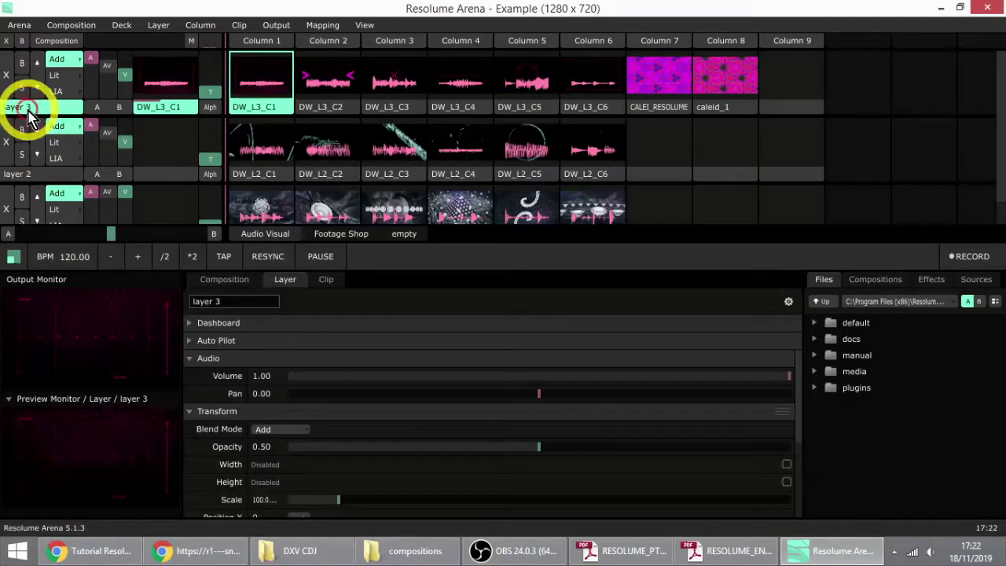
left_click(24, 174)
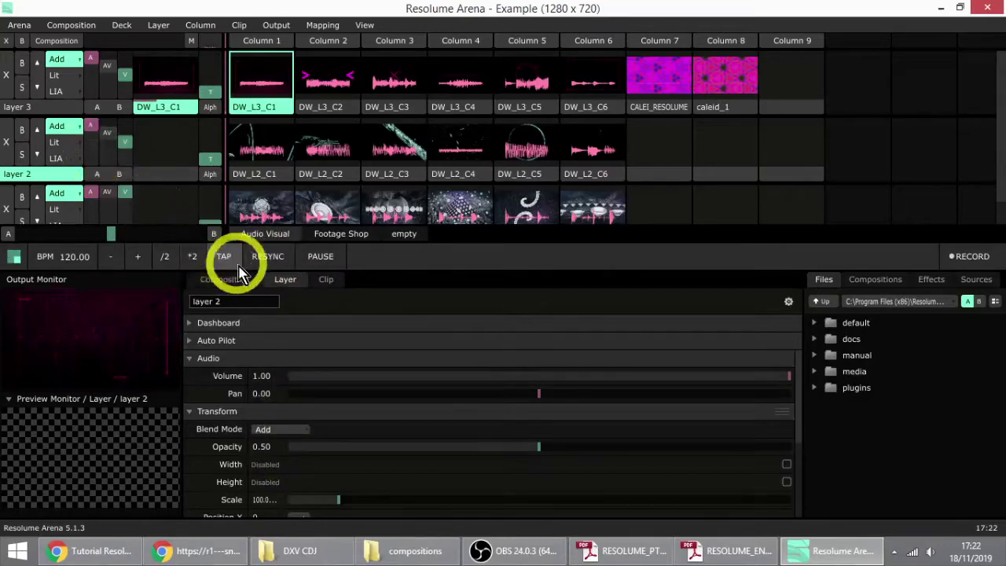
left_click(224, 281)
scroll(245, 464, "down", 5)
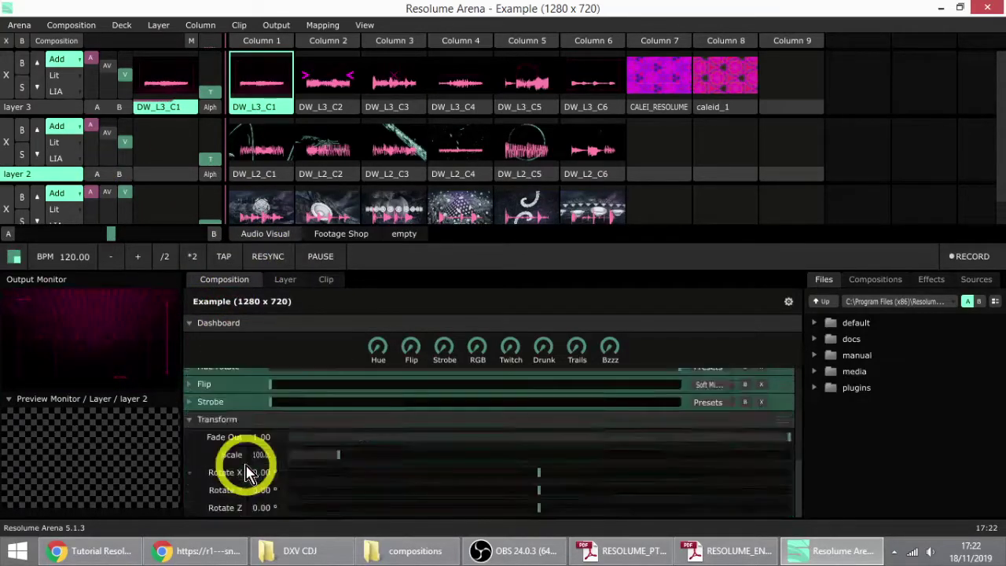
scroll(250, 463, "up", 5)
Step: Check the Grid e Reprodução slide in Chrome, and return to Resolume Arena to replace layer 3's playing clip with caleid_1
left_click(151, 552)
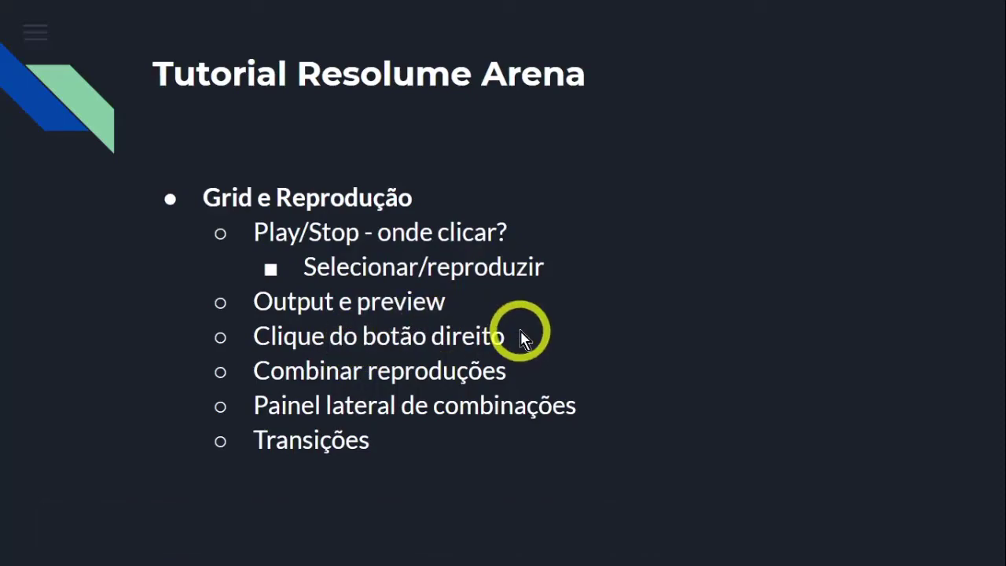
key("alt+Tab")
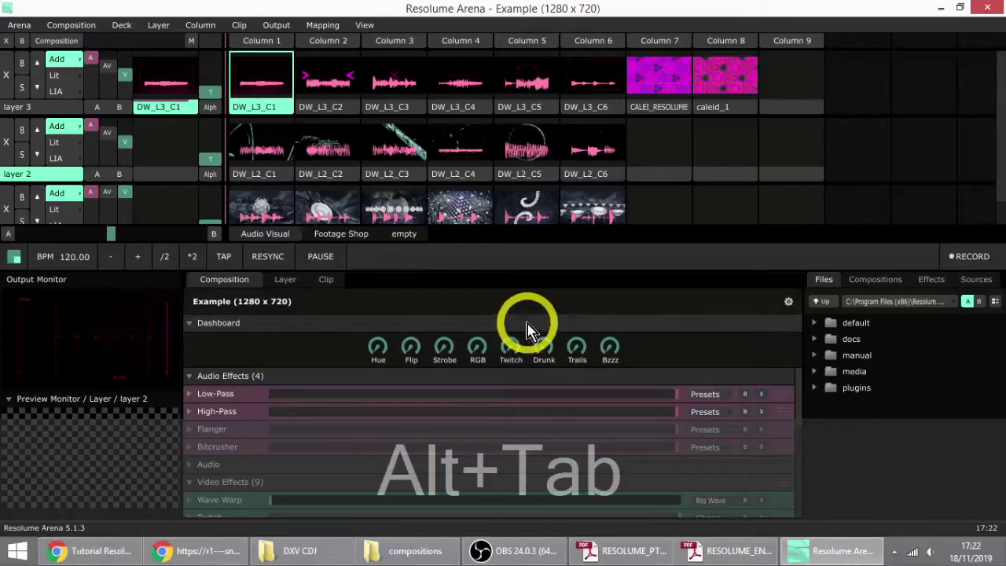
left_click(809, 74)
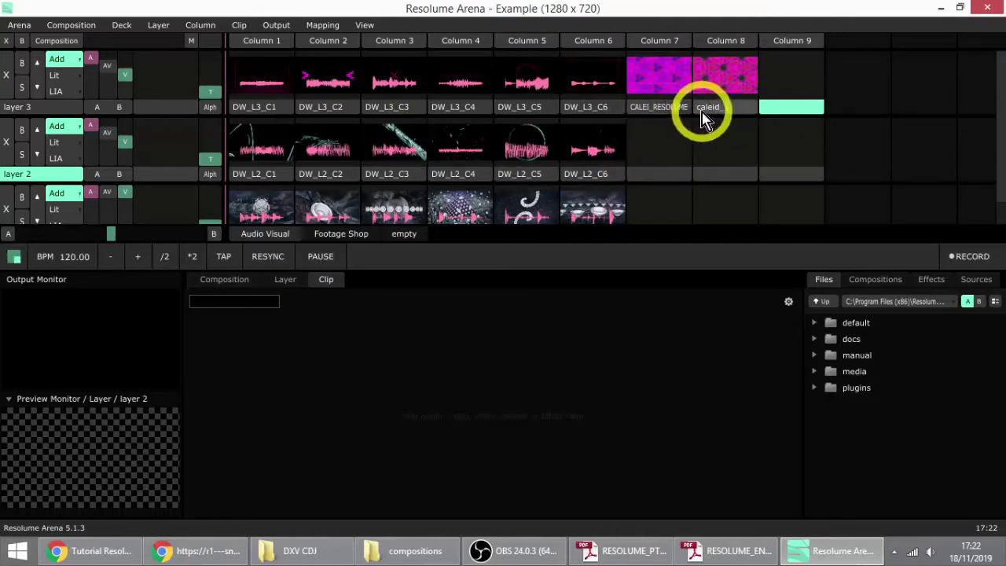
left_click(725, 84)
left_click(724, 83)
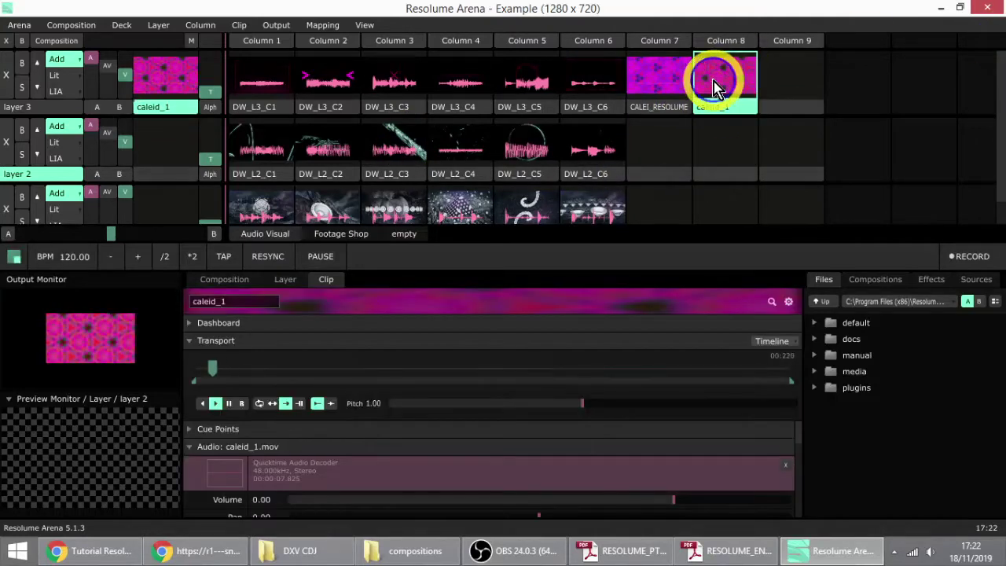
Step: Retrigger caleid_1 repeatedly from its start, and stop layer 3 by triggering its empty slot in Column 9
left_click(725, 83)
left_click(724, 83)
left_click(725, 84)
left_click(726, 85)
left_click(728, 85)
left_click(721, 80)
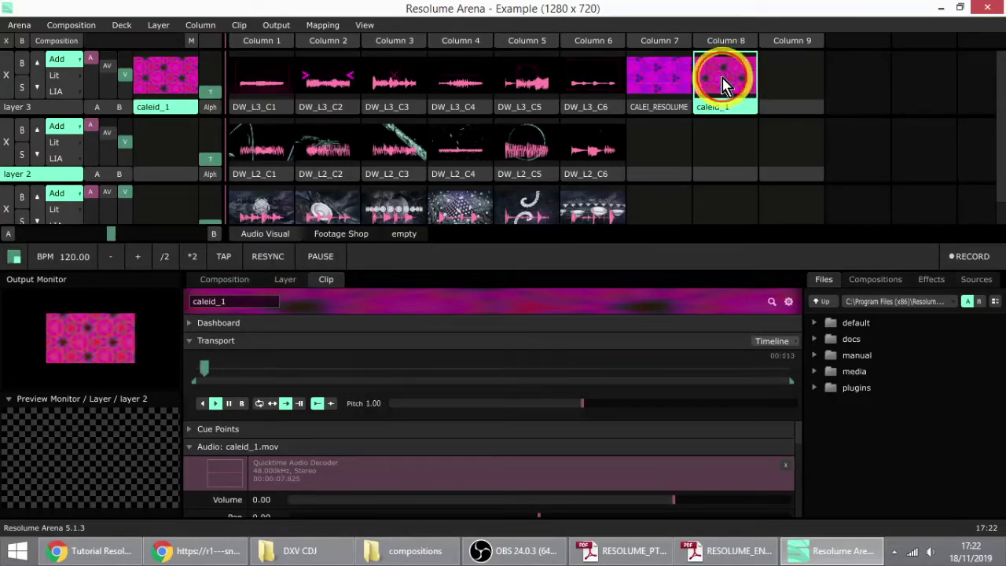
left_click(768, 88)
left_click(747, 87)
left_click(773, 84)
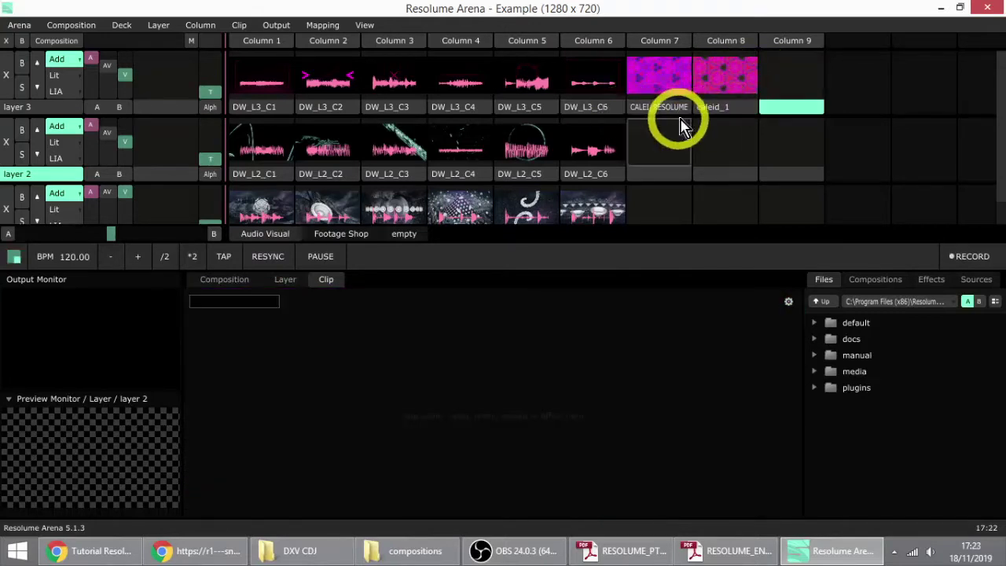
Step: Examine caleid_1's clip options, including Transport and Auto Pilot, without changing them, and select the clip for preview
right_click(722, 106)
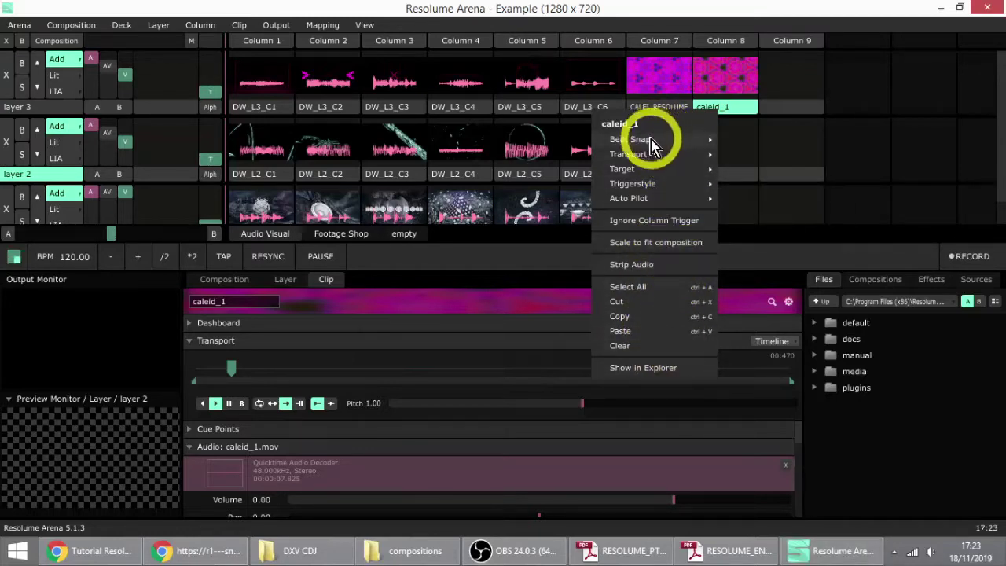
mouse_move(651, 144)
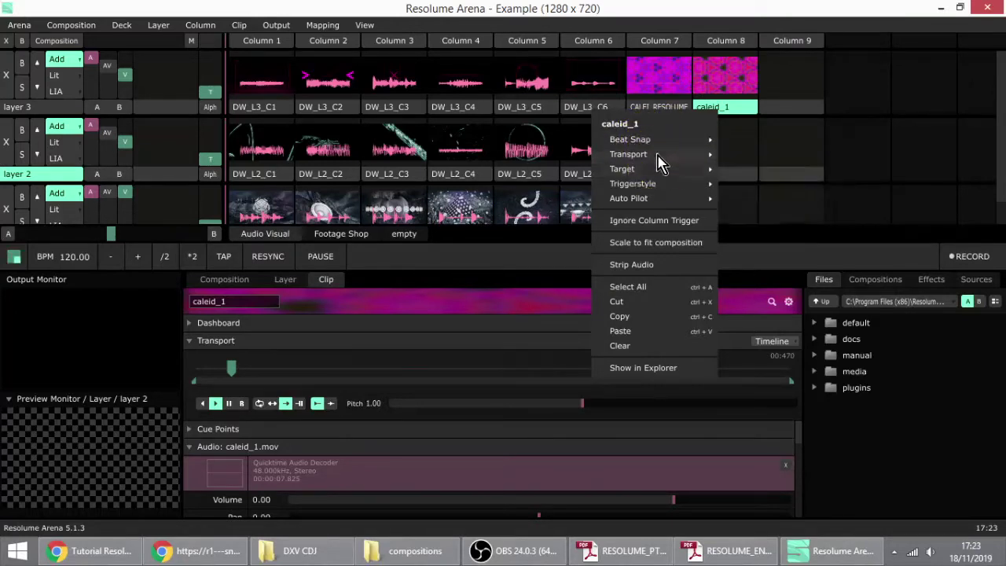
mouse_move(660, 165)
left_click(652, 146)
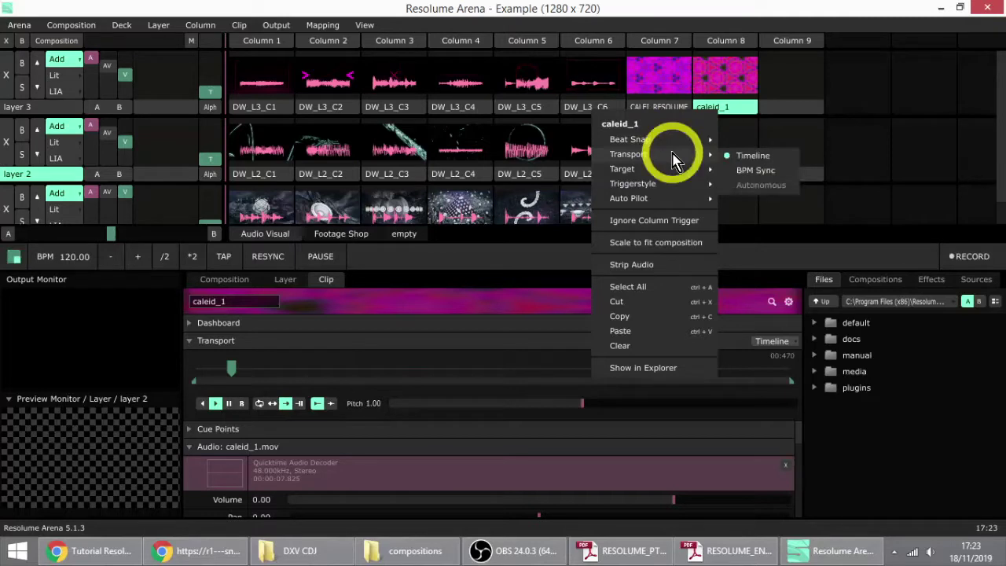
mouse_move(660, 177)
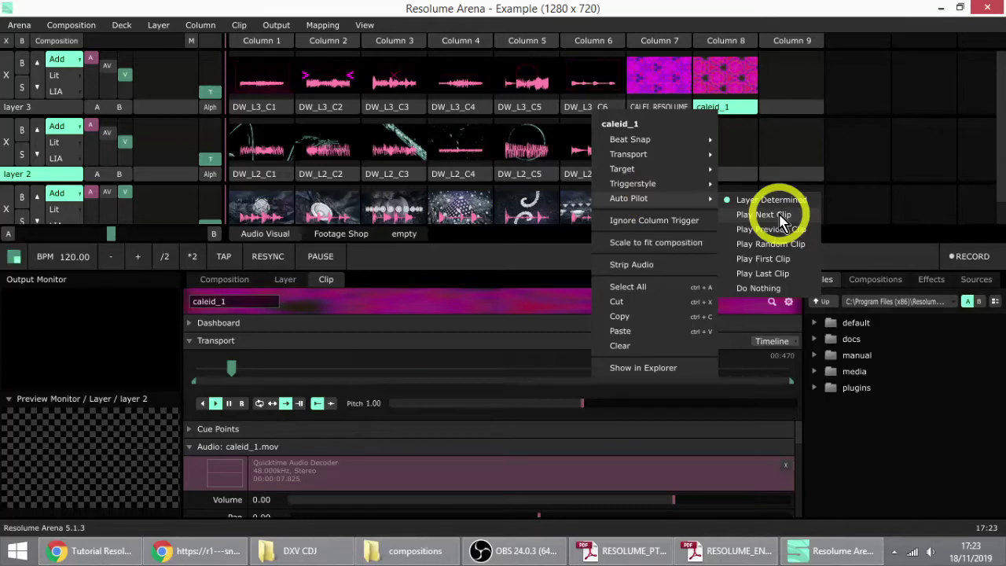
left_click(750, 110)
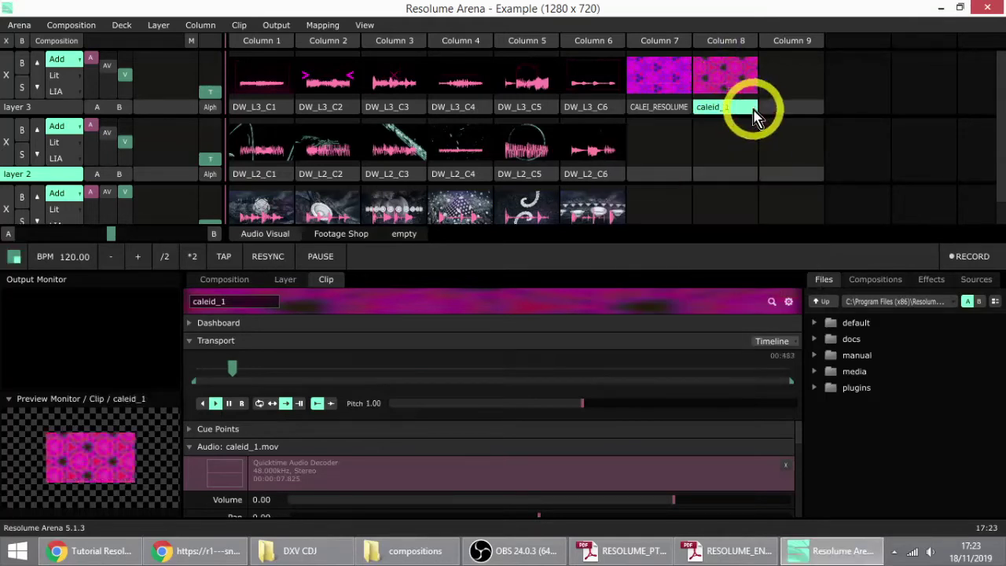
Step: Open the recent composition 3840x1024.avc, and look through its layers up to layer 10
left_click(73, 26)
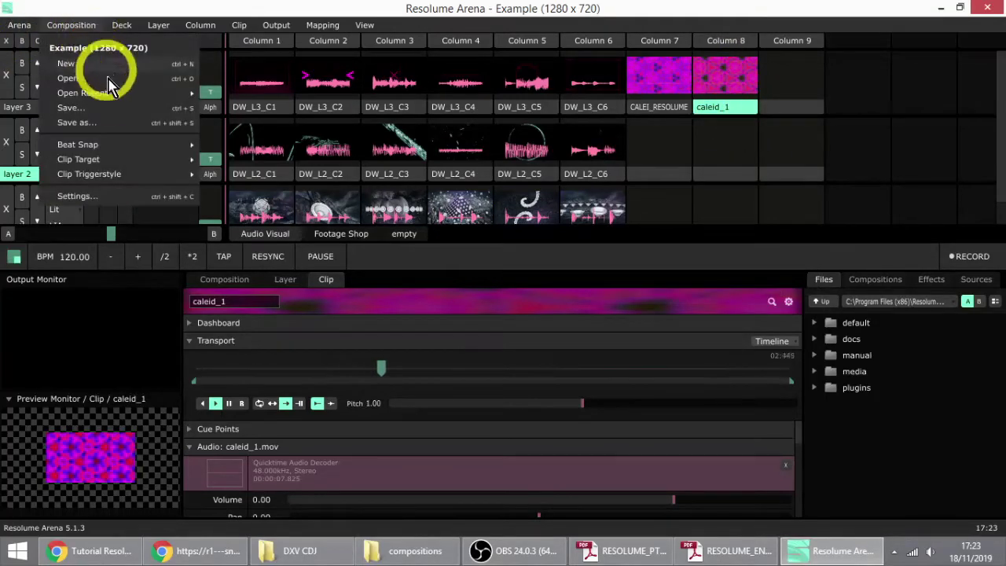
mouse_move(114, 93)
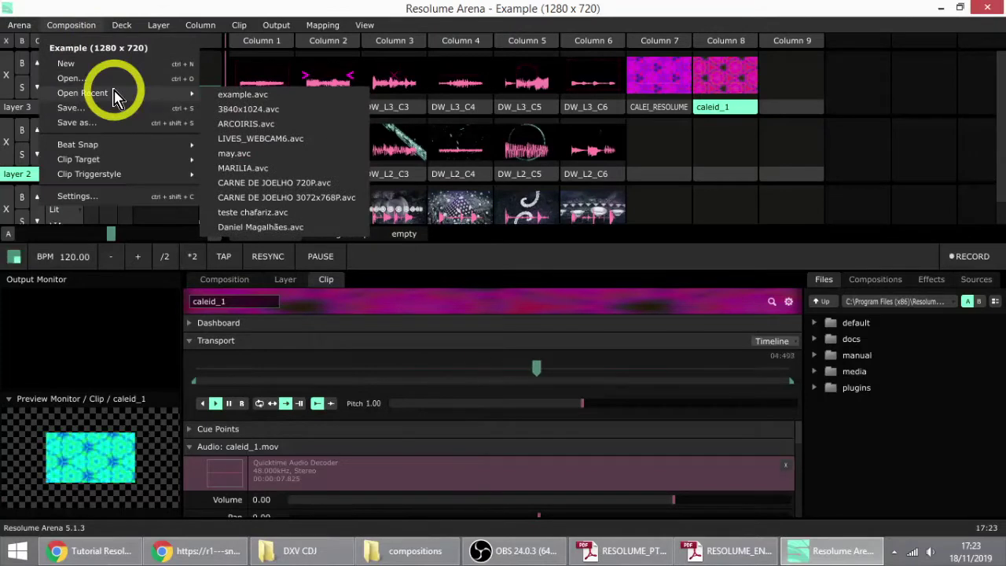
left_click(269, 108)
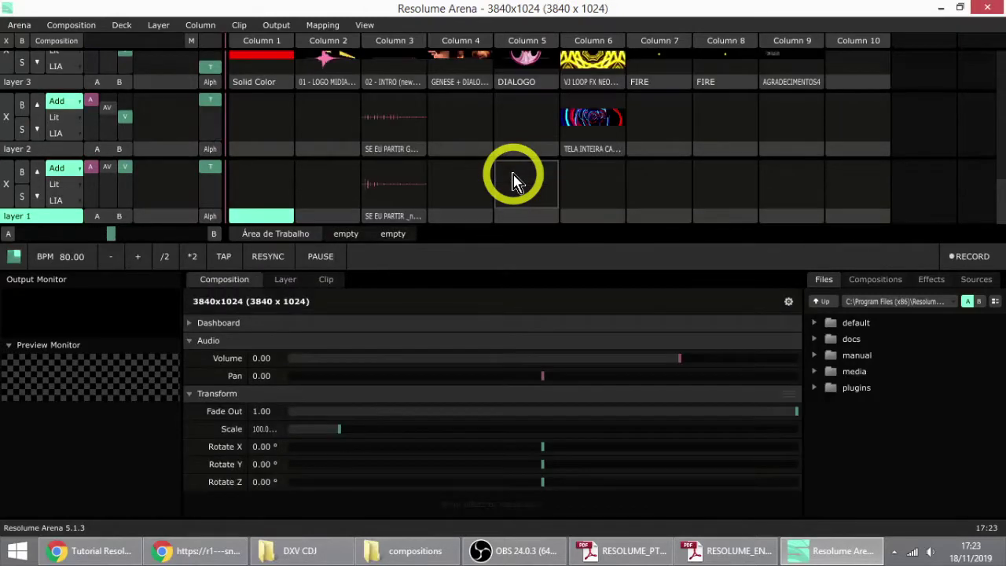
scroll(512, 179, "up", 6)
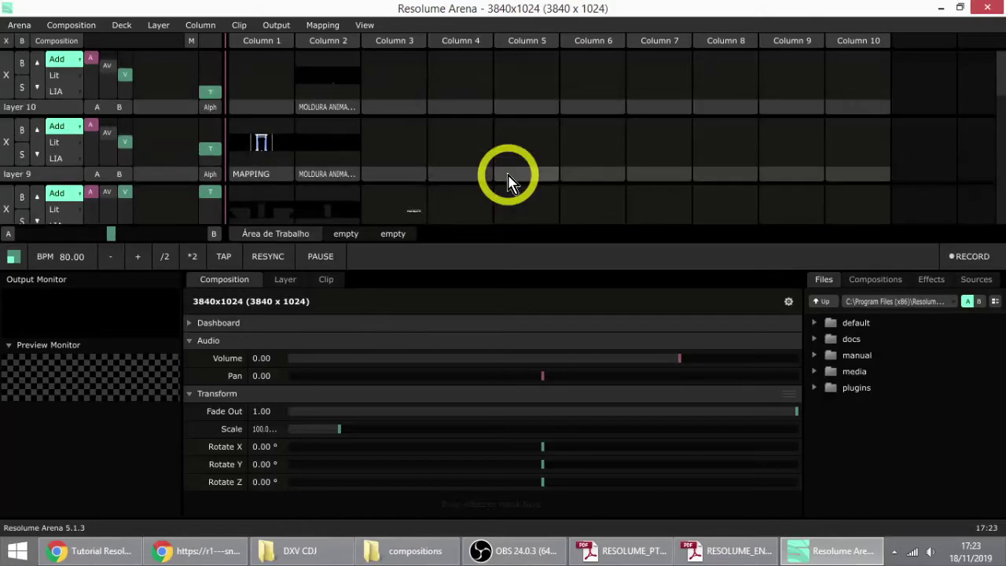
Step: Trigger the 01 - LOGO MIDIACTORS clip in Column 2 of layer 3
scroll(490, 147, "down", 6)
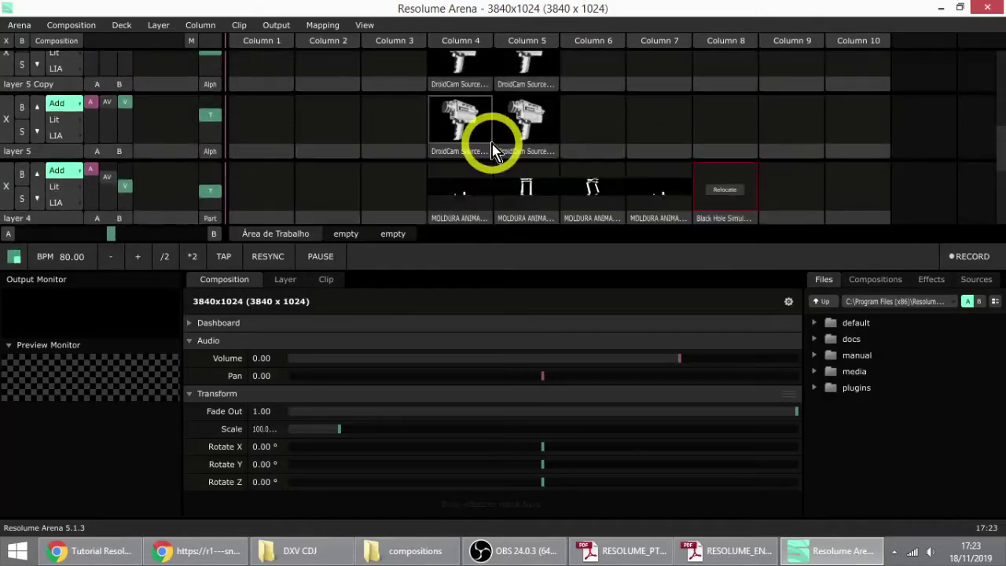
scroll(489, 147, "down", 2)
scroll(489, 147, "up", 3)
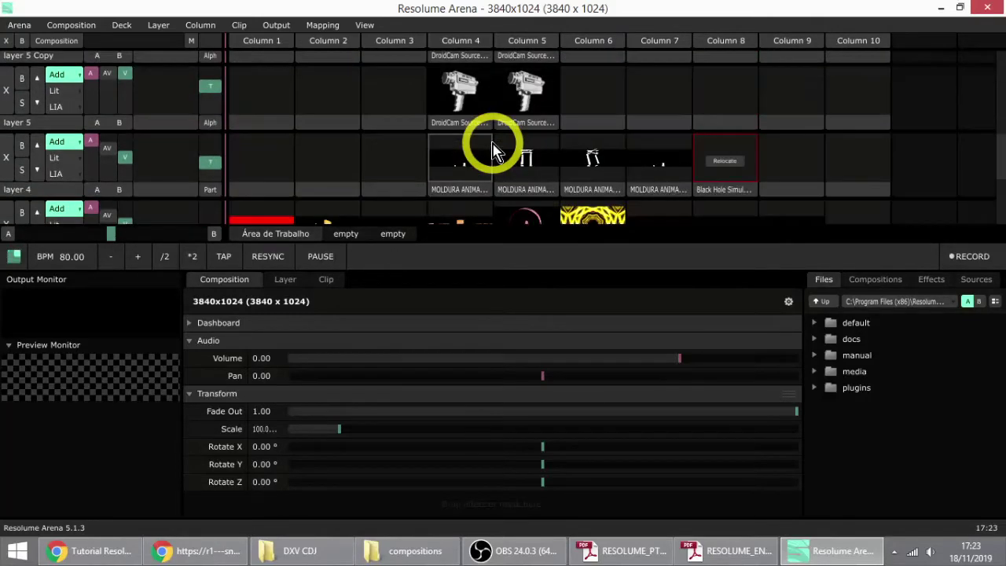
scroll(490, 149, "down", 2)
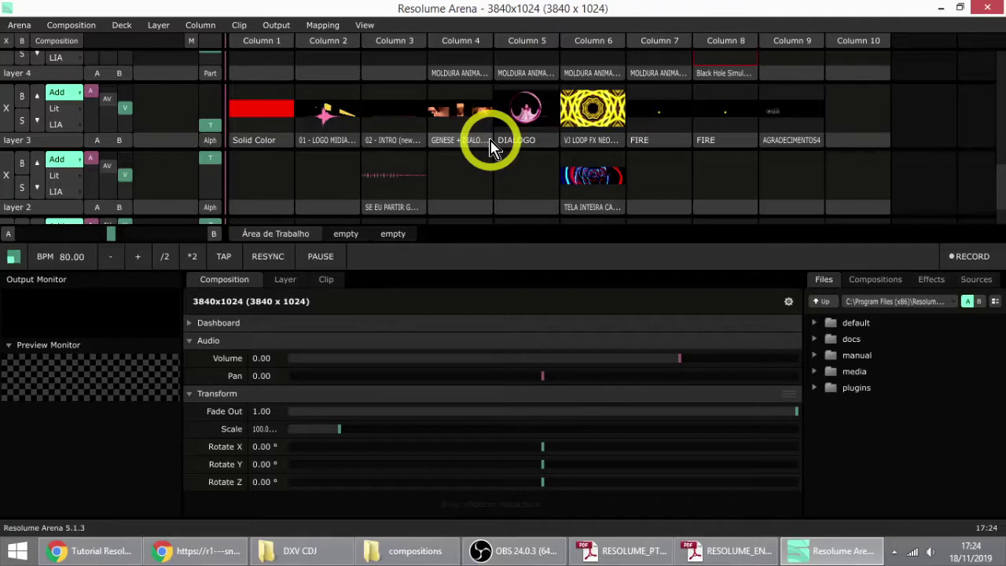
left_click(335, 120)
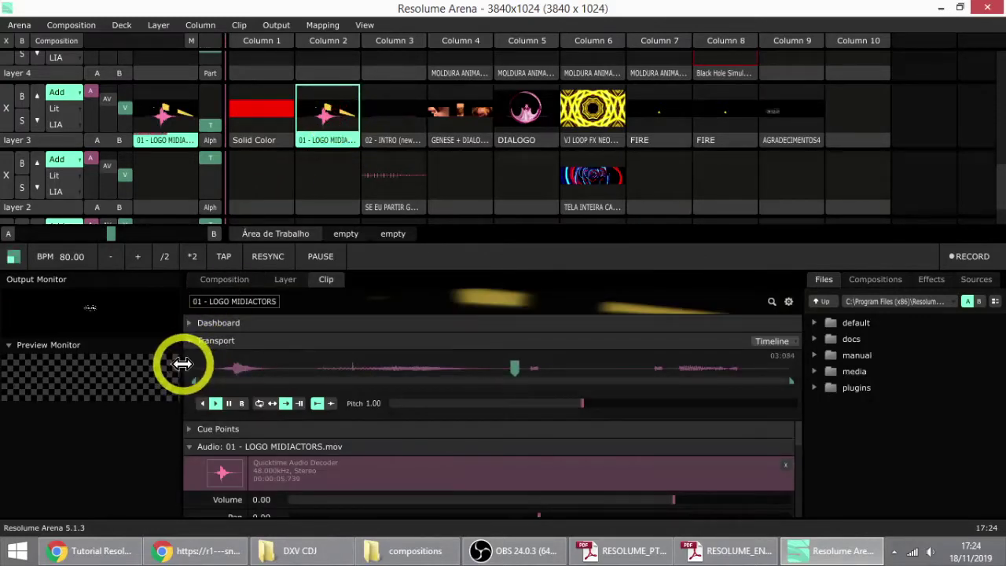
Step: Widen the Output Monitor area and replay 01 - LOGO MIDIACTORS from its start
left_click_drag(185, 363, 798, 396)
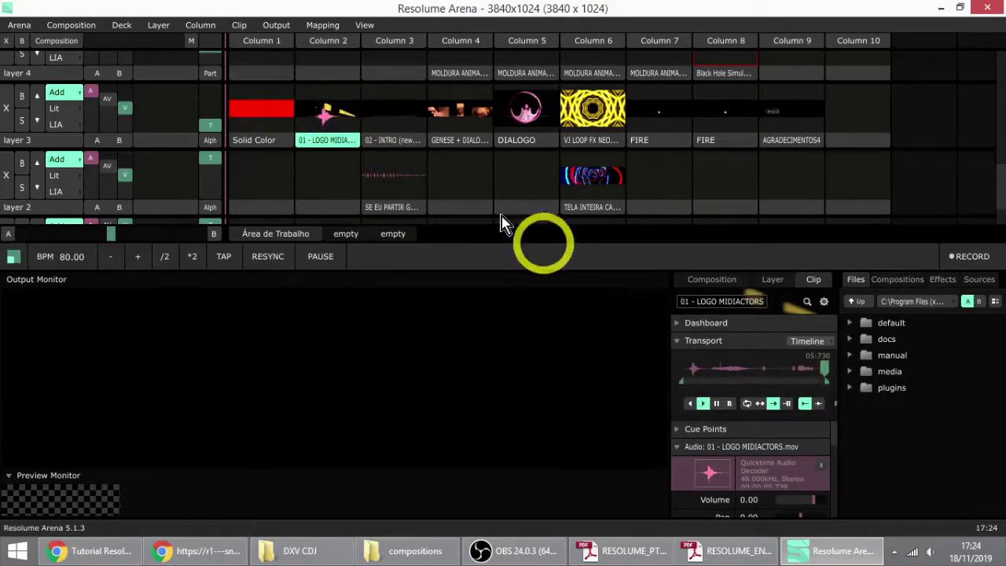
left_click(323, 122)
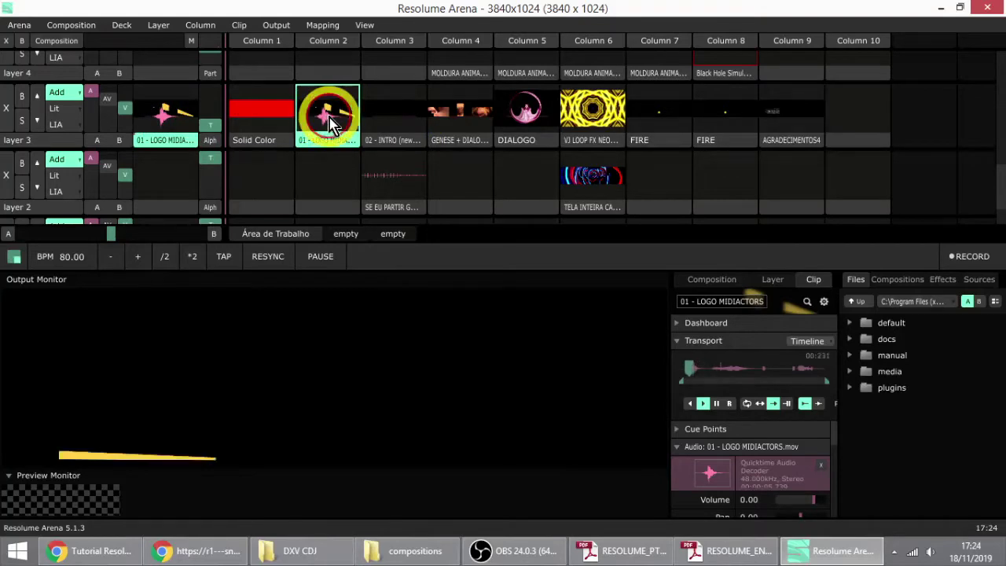
left_click(330, 122)
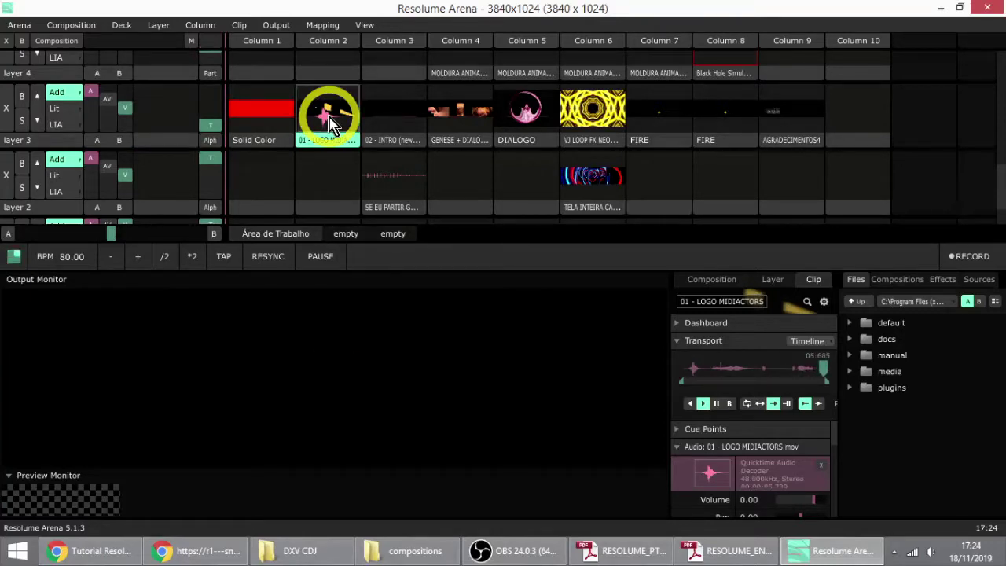
Step: Set 01 - LOGO MIDIACTORS' Auto Pilot to Play Next Clip, and test it before stopping layer 3 with the empty Column 10 slot
right_click(328, 122)
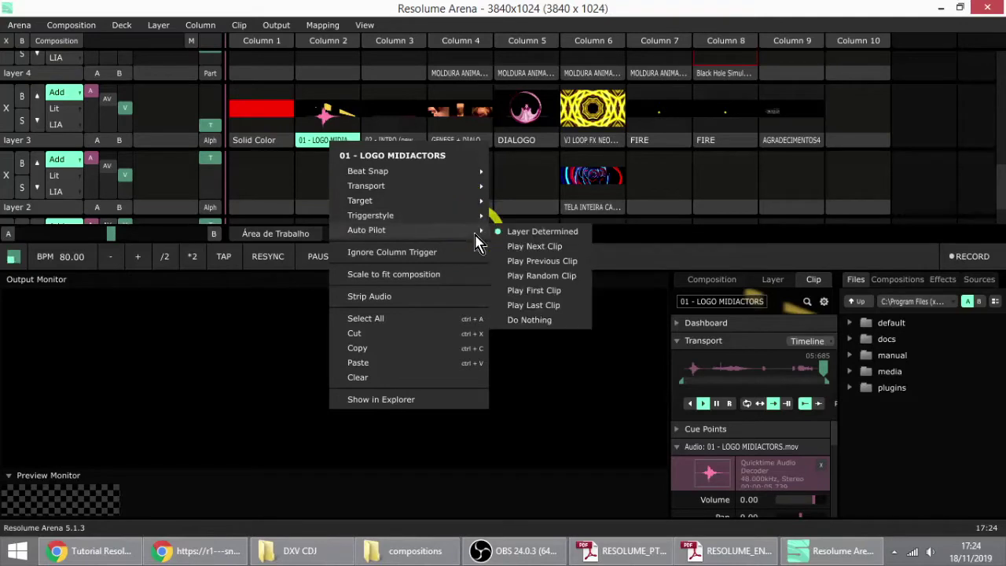
left_click(570, 249)
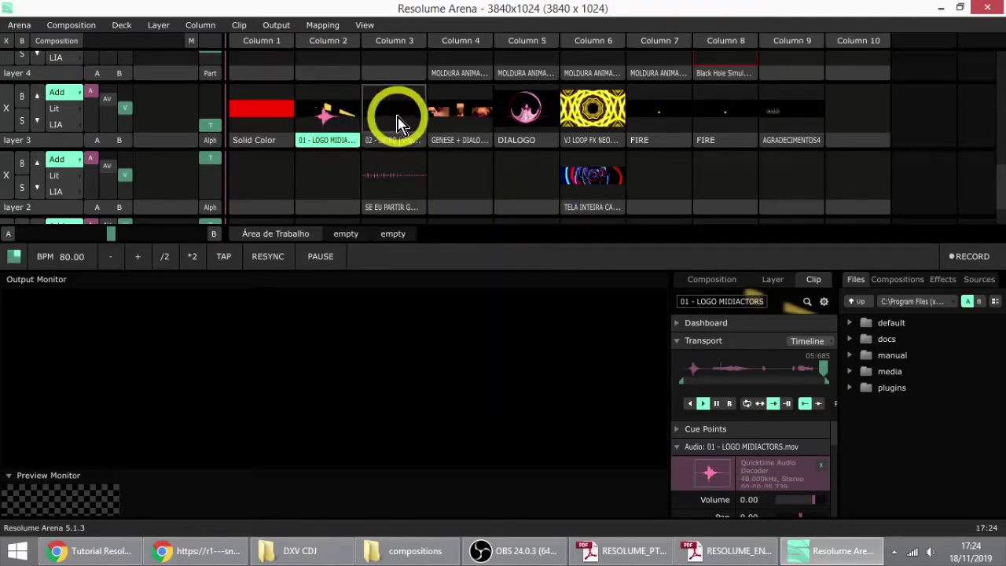
left_click(331, 115)
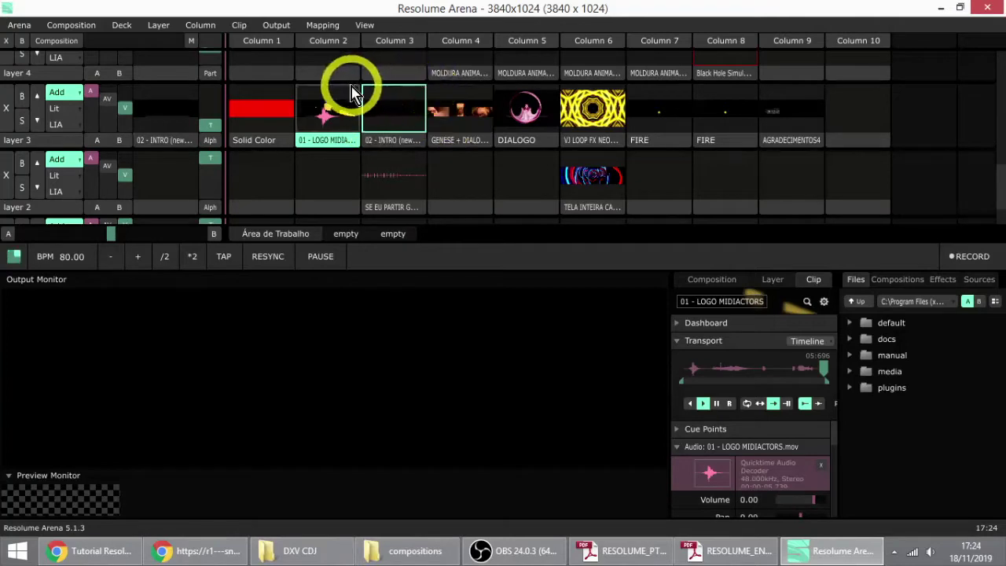
left_click(864, 124)
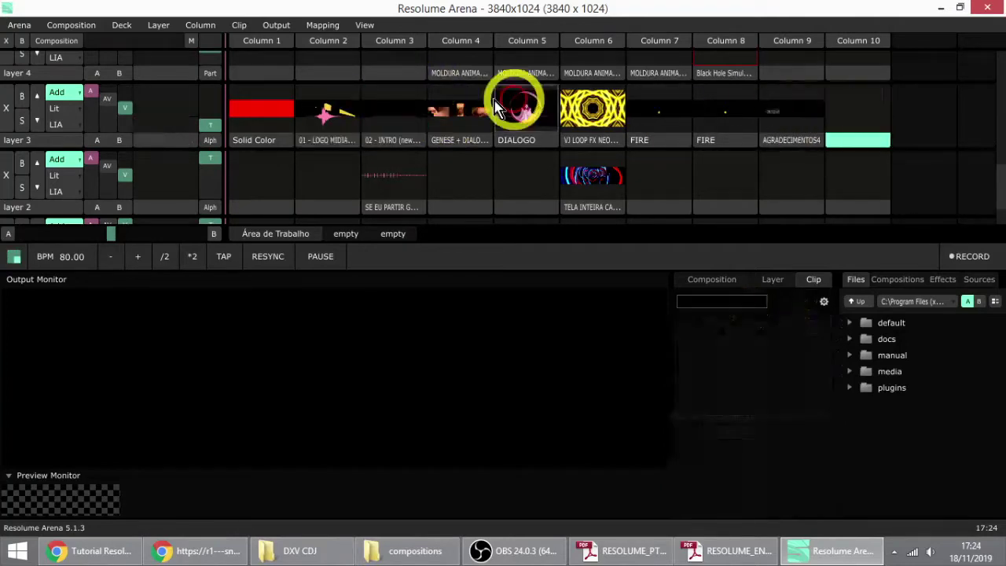
Step: Return 01 - LOGO MIDIACTORS' Auto Pilot option to Layer Determined
right_click(325, 153)
mouse_move(389, 236)
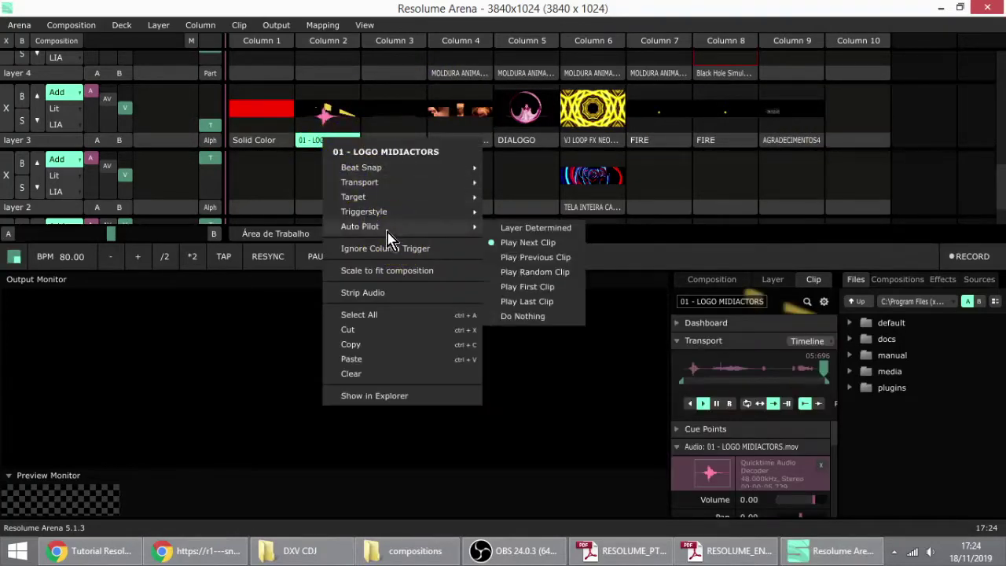
left_click(512, 229)
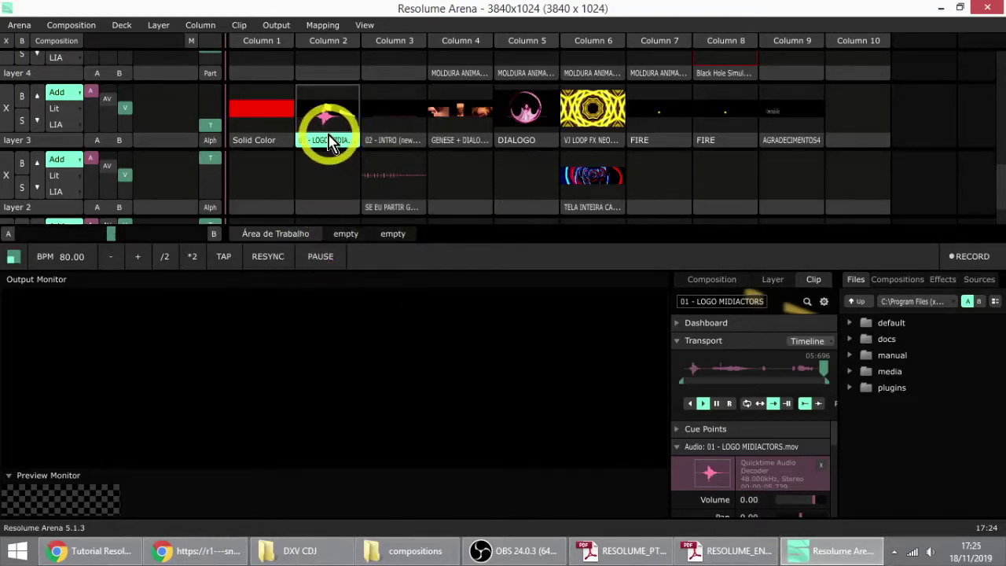
Step: Examine 01 - LOGO MIDIACTORS' Ignore Column Trigger option without changing it, and trigger layer 3's empty Column 10 slot
right_click(319, 148)
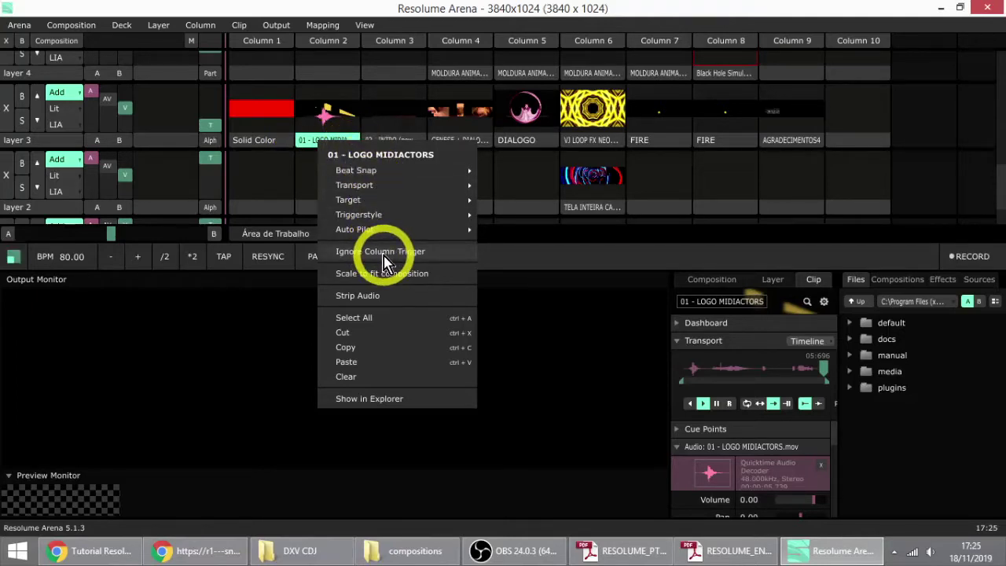
left_click(846, 132)
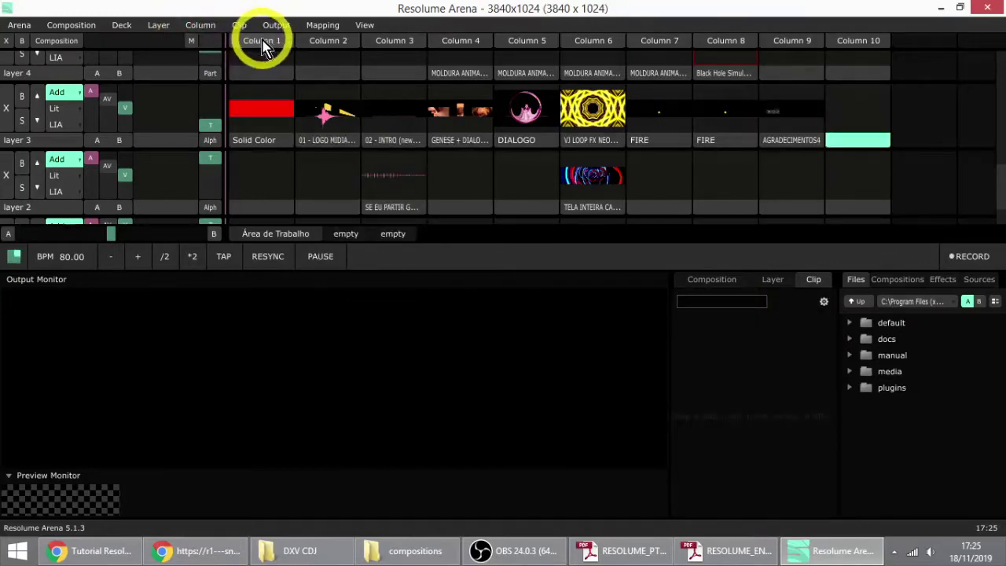
Step: Examine how clips are arranged in each column across the layers, from layer 10 down to layer 2
scroll(271, 157, "up", 6)
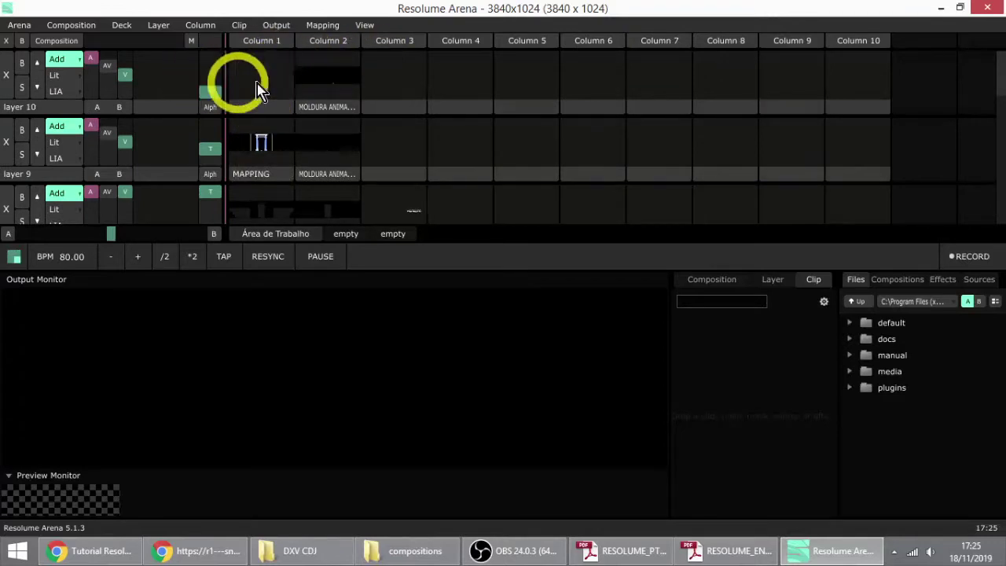
scroll(405, 149, "down", 2)
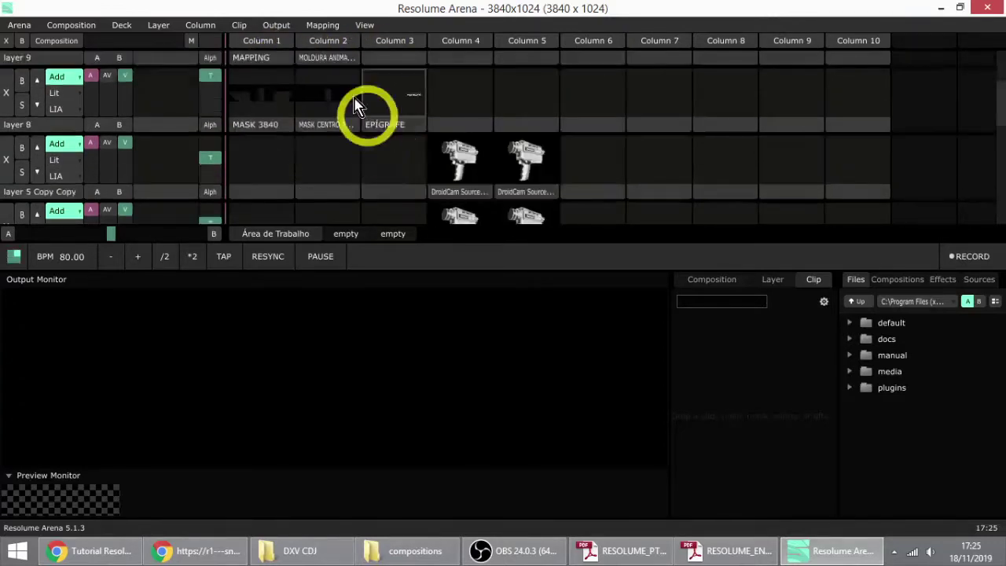
scroll(281, 86, "down", 4)
scroll(280, 99, "up", 4)
scroll(282, 102, "down", 3)
scroll(280, 101, "down", 3)
scroll(875, 124, "up", 2)
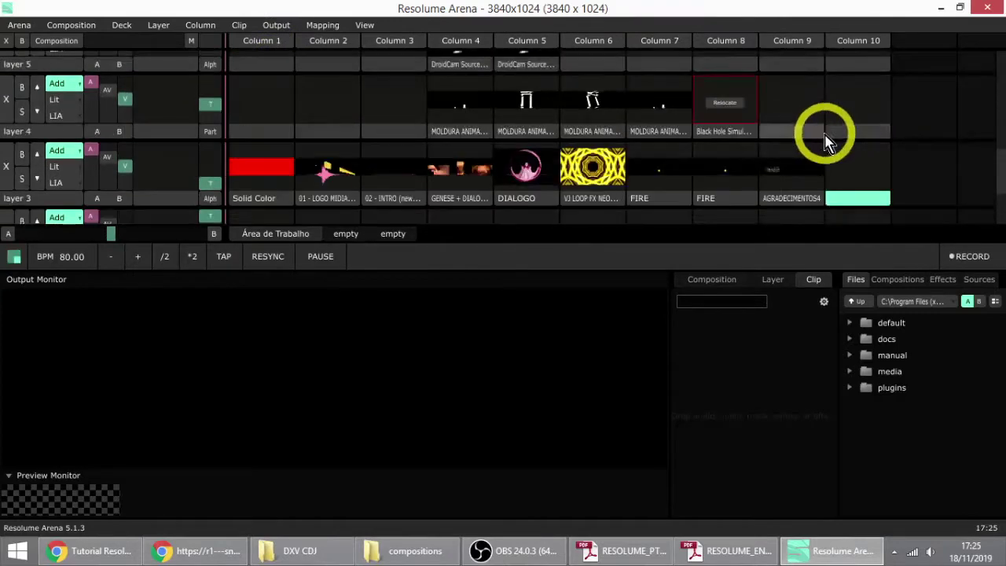
scroll(810, 145, "down", 1)
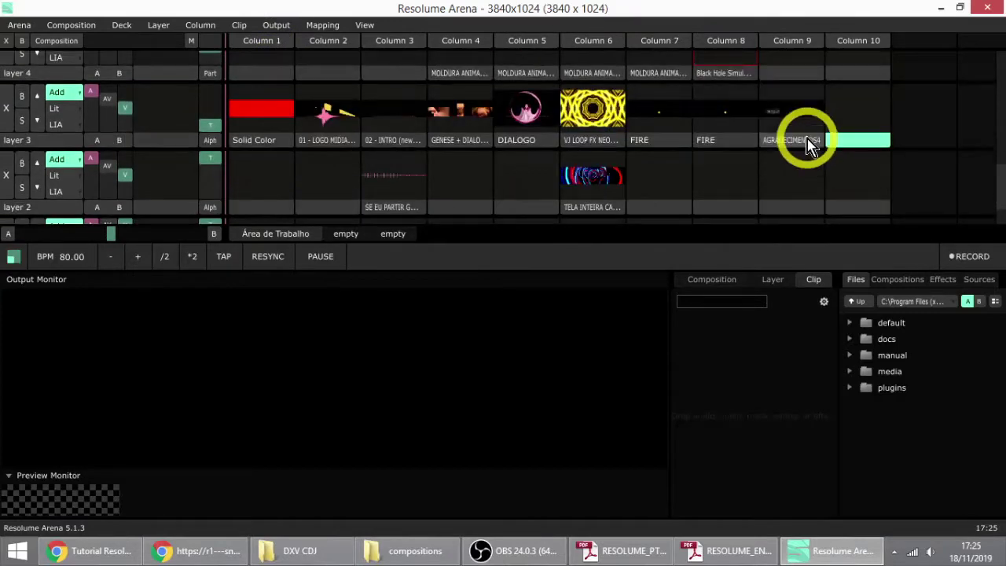
Step: Trigger the whole of Column 9 and check which layers contain clips in it
left_click(795, 40)
scroll(774, 102, "up", 2)
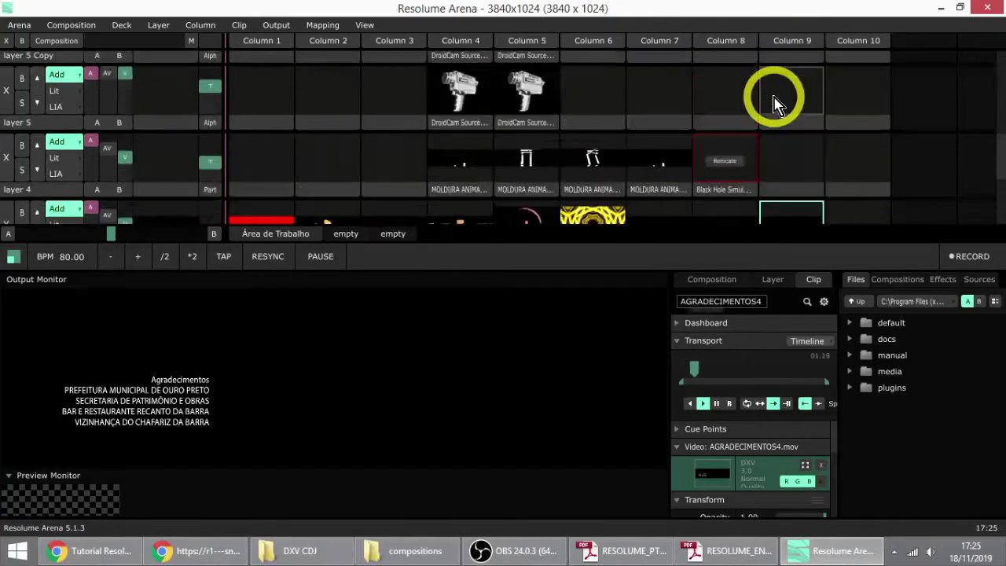
scroll(774, 102, "down", 2)
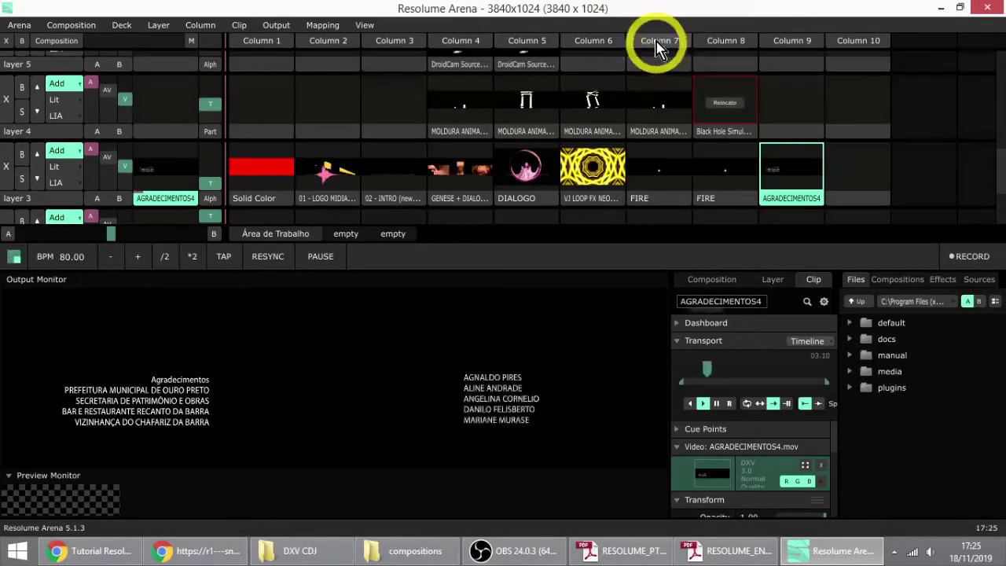
Step: Trigger the whole of Column 7 to play FIRE and the frame animation together, and retrigger the column
left_click(659, 43)
scroll(684, 126, "down", 2)
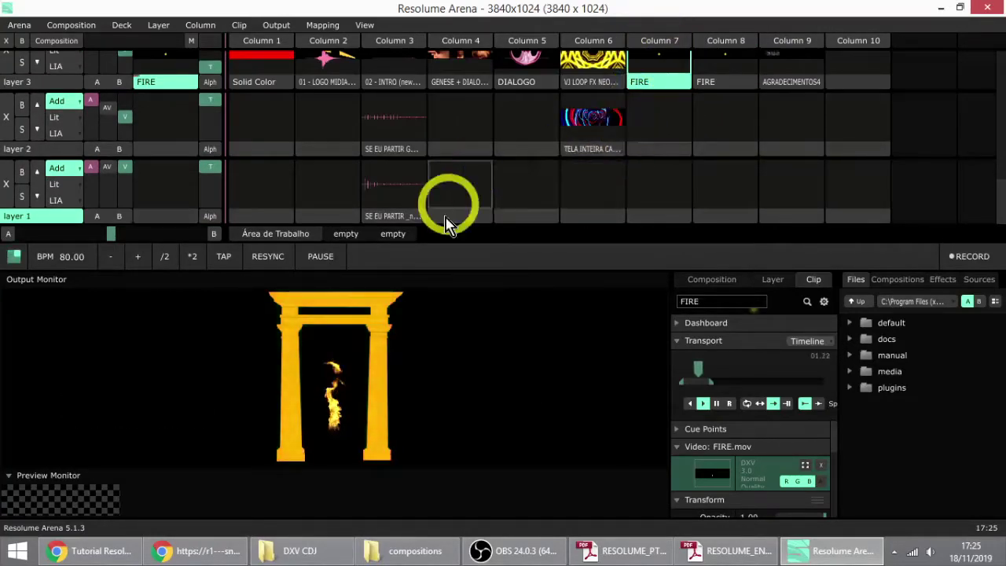
left_click(663, 41)
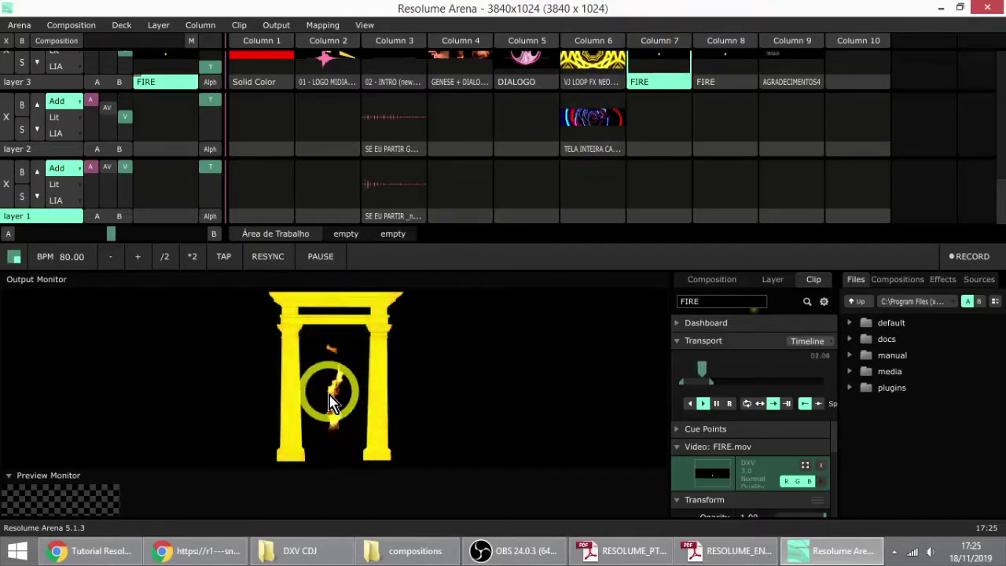
Step: Stop layers 4 and 3 by triggering their empty slots in Column 10
scroll(719, 149, "up", 2)
left_click(721, 157)
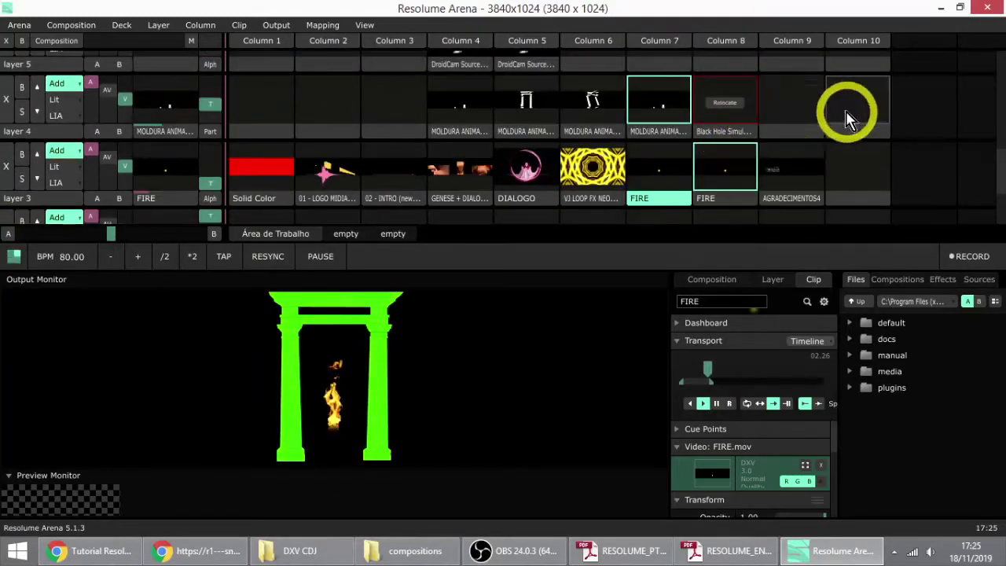
left_click(848, 150)
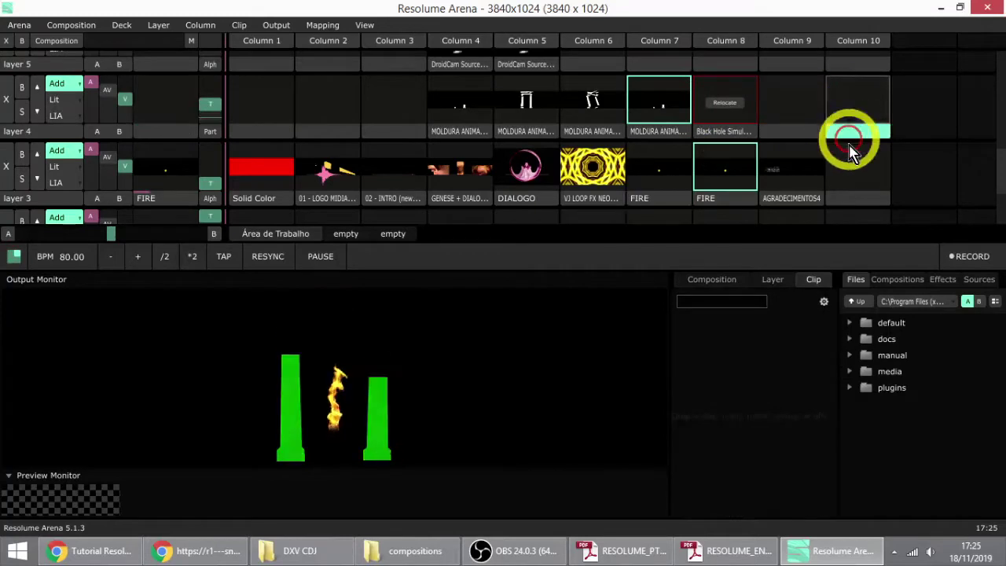
Step: Trigger MOLDURA ANIMATION 1 and FIRE individually in Column 7, and stop layer 4 through its empty Column 9 slot
left_click(665, 114)
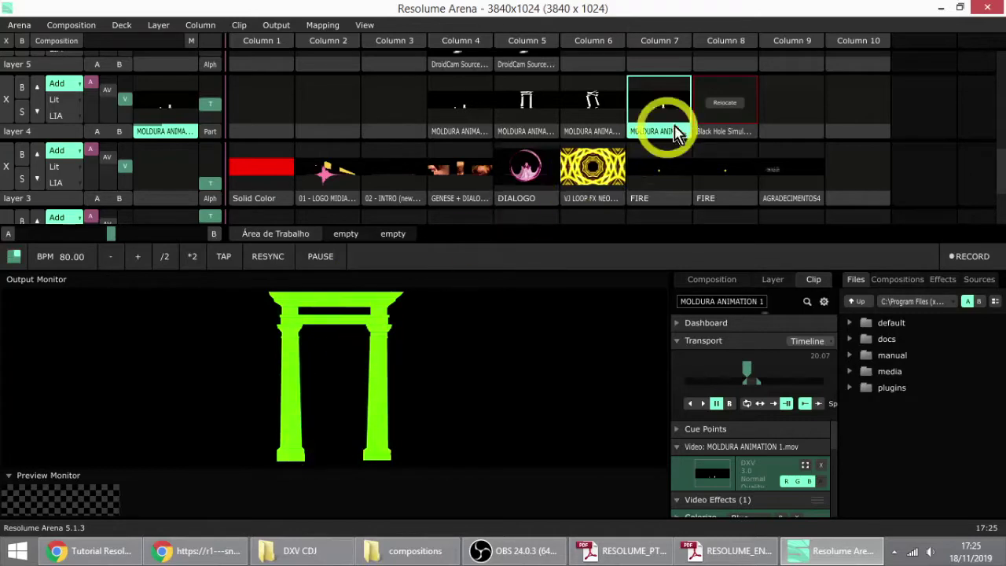
left_click(656, 174)
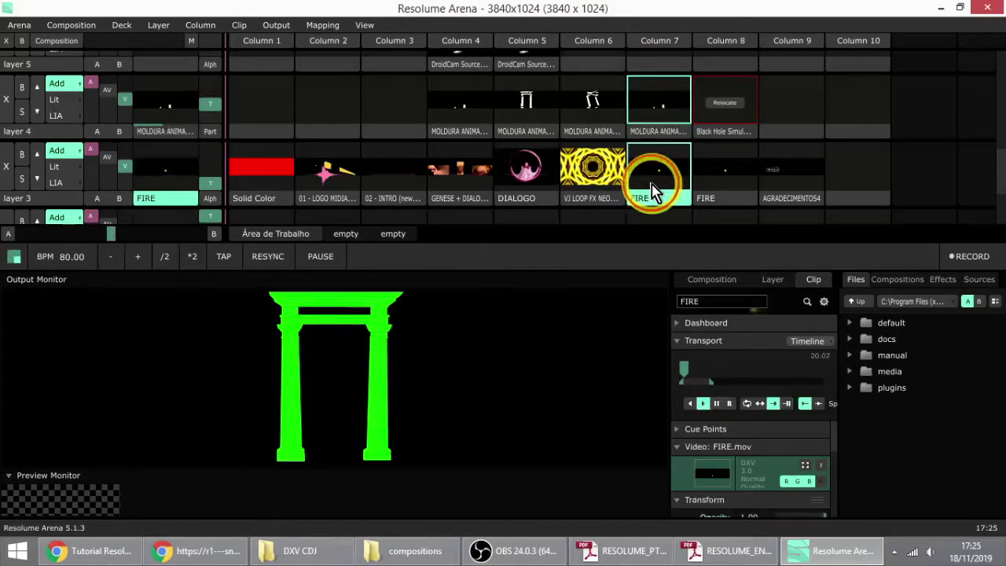
left_click(795, 100)
Step: Play Column 7's FIRE clip alone on layer 3, retriggering it to show its run into the Column 8 clip
left_click(633, 196)
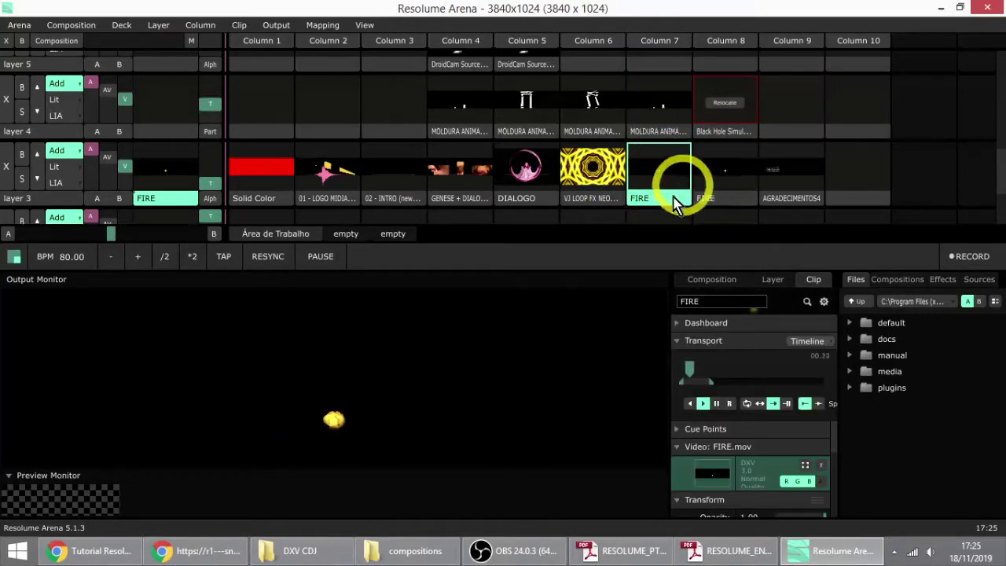
key("Right")
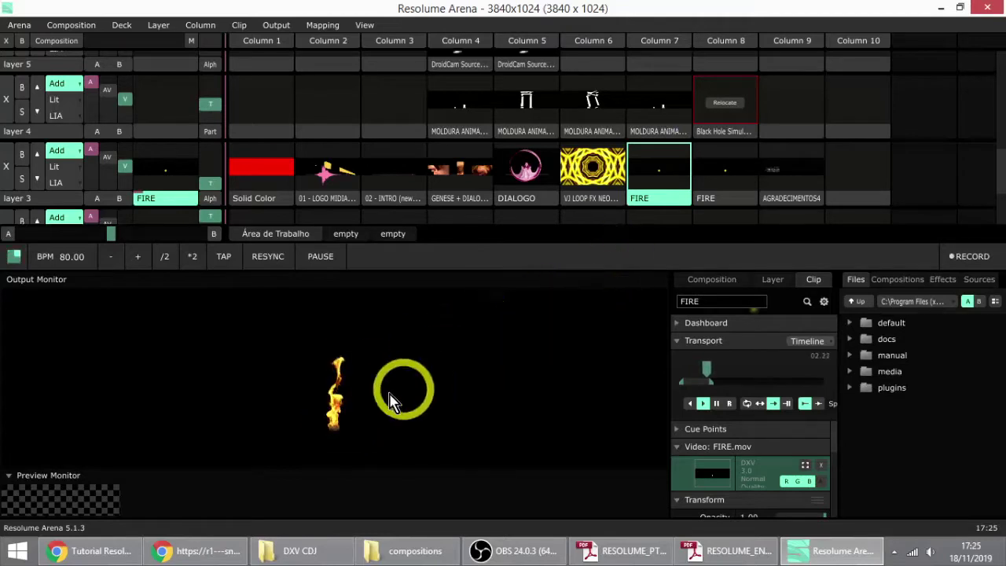
left_click(663, 168)
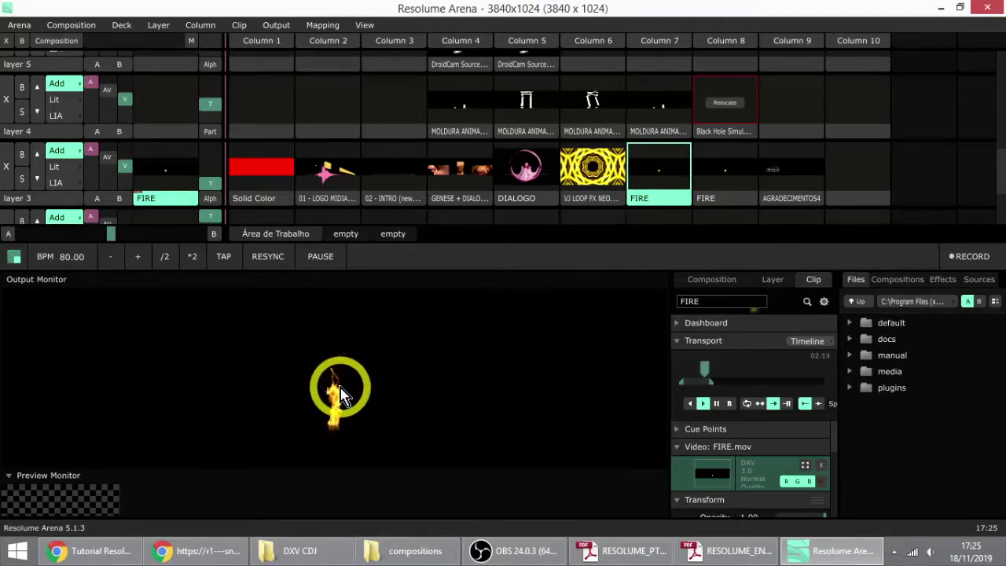
key("Right")
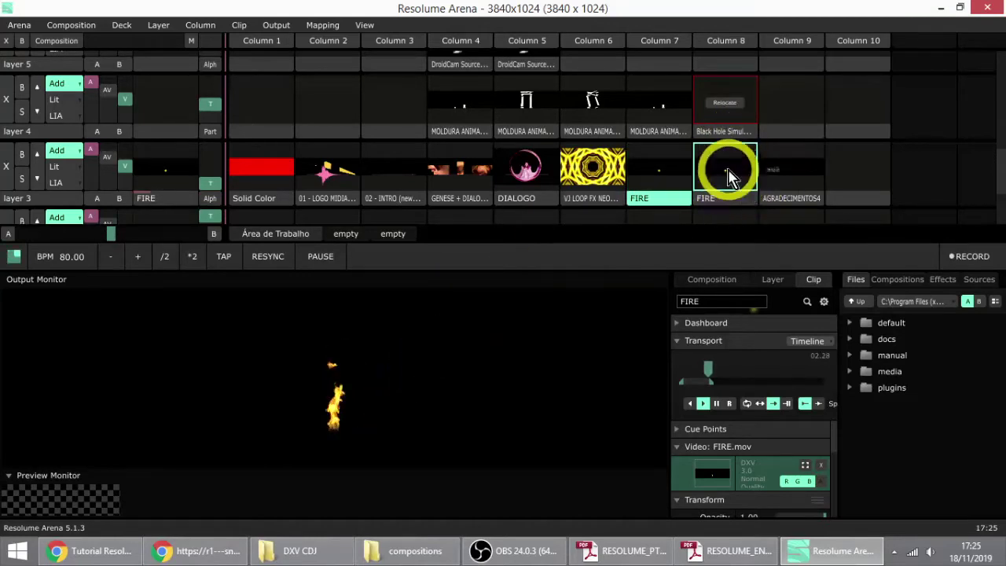
Step: Select Column 8's FIRE clip for preview, and stop layer 3 by triggering its empty Column 10 slot
left_click(724, 206)
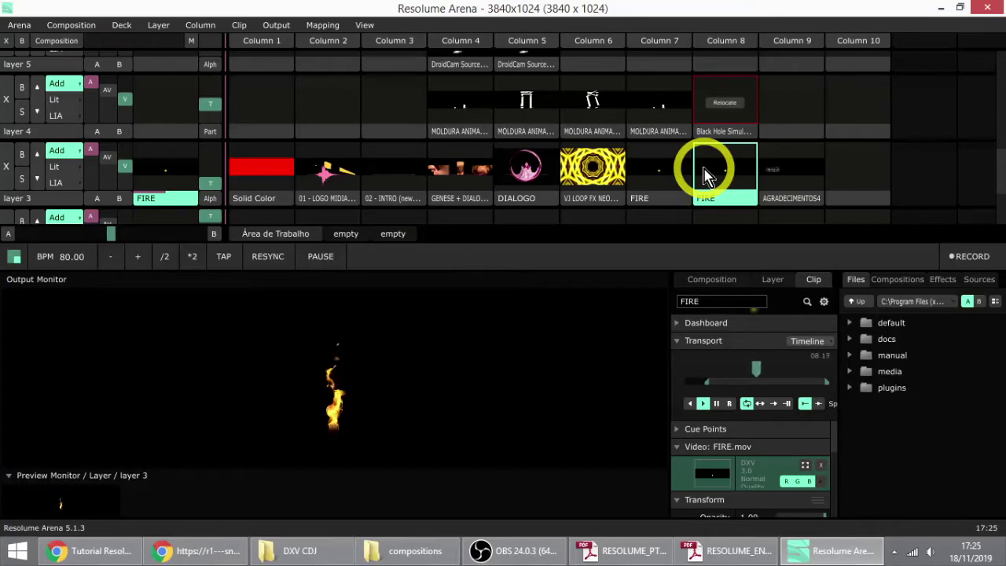
left_click(715, 206)
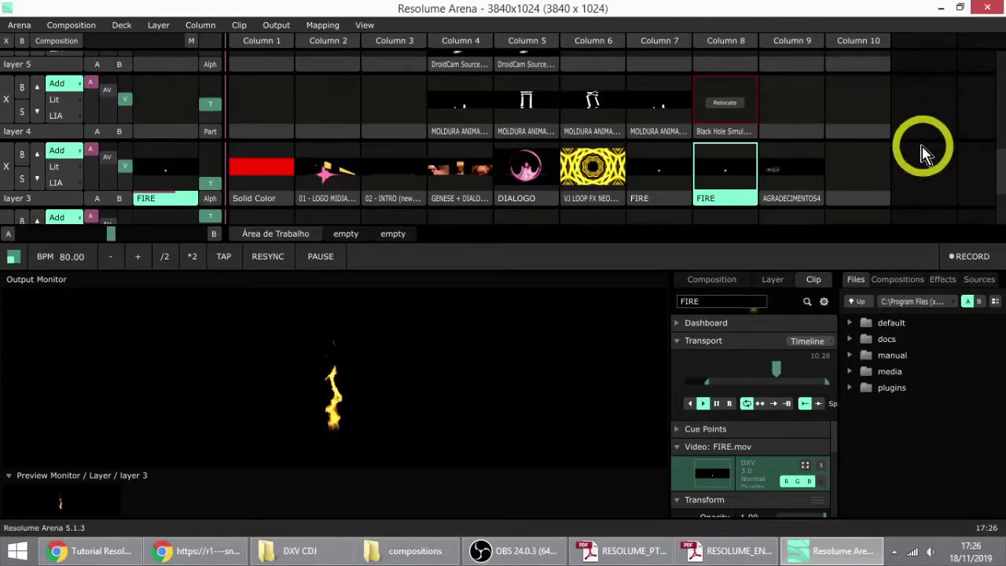
left_click(852, 167)
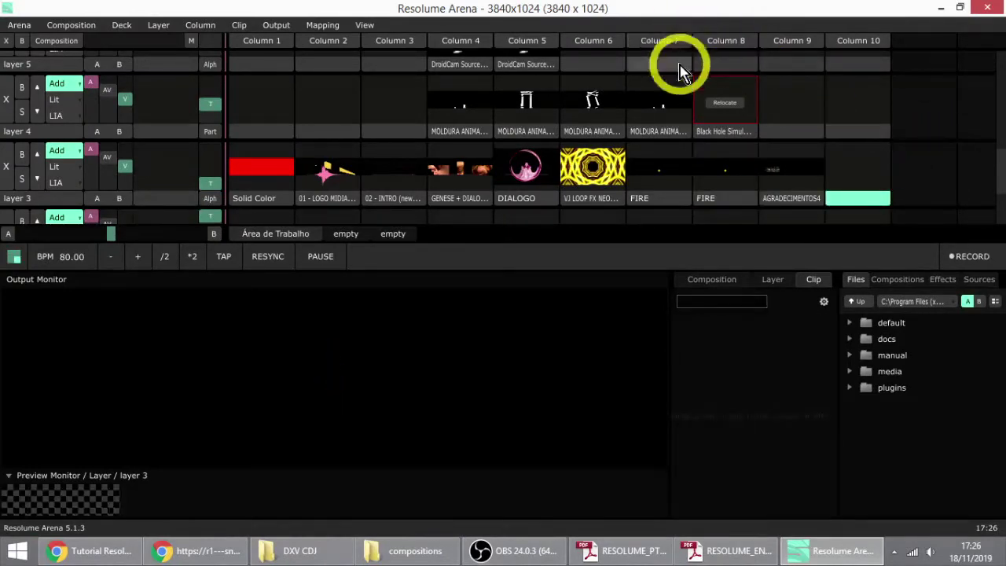
Step: Set Column 7's FIRE clip on layer 3 to ignore column triggers, and test it by triggering Column 7
right_click(642, 208)
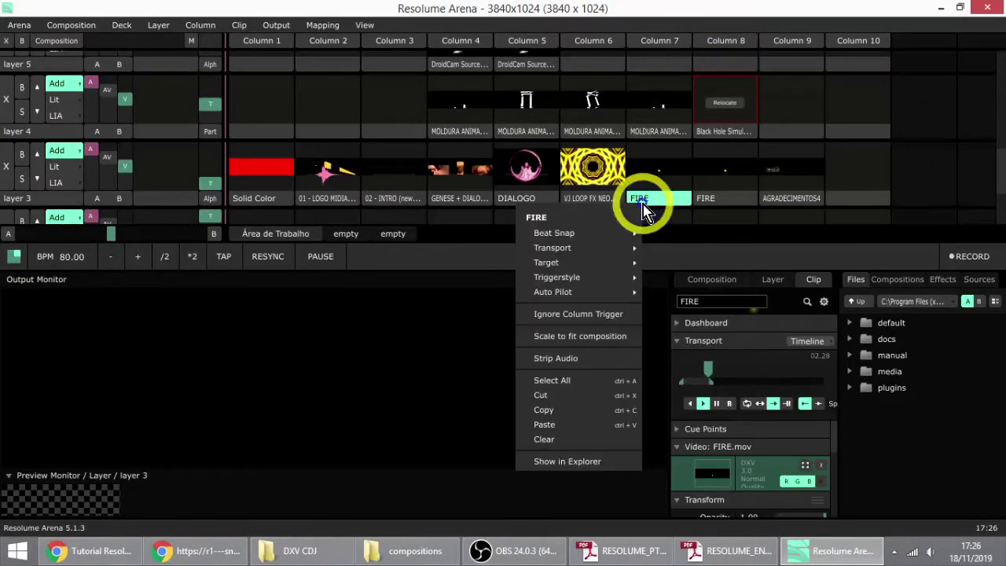
left_click(573, 320)
left_click(660, 42)
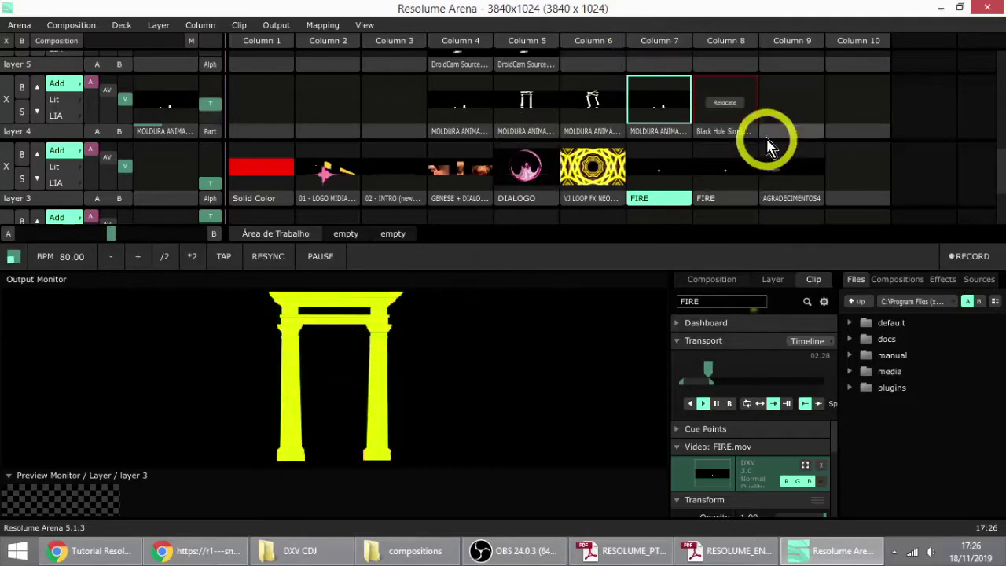
Step: Turn off Ignore Column Trigger for the FIRE clip in Column 7
right_click(667, 198)
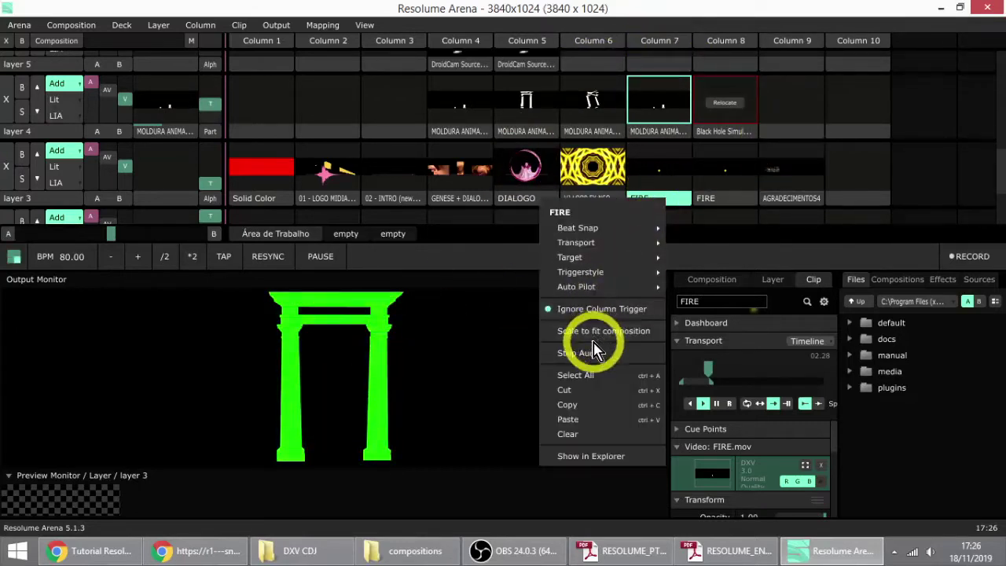
left_click(595, 315)
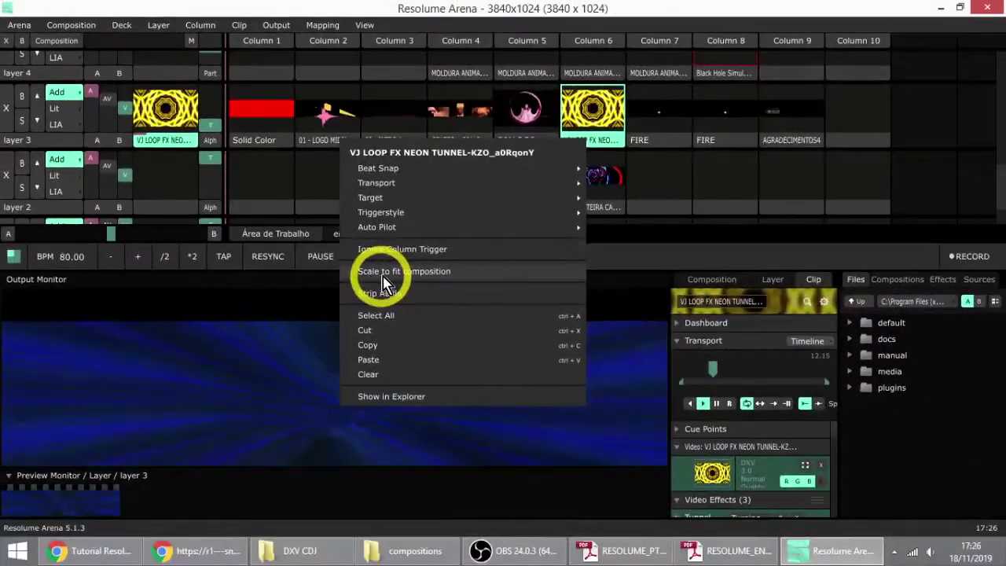
Step: Stop layer 3's VJ LOOP FX NEON TUNNEL clip by triggering the layer's empty Column 10 slot
mouse_move(656, 98)
left_click(766, 9)
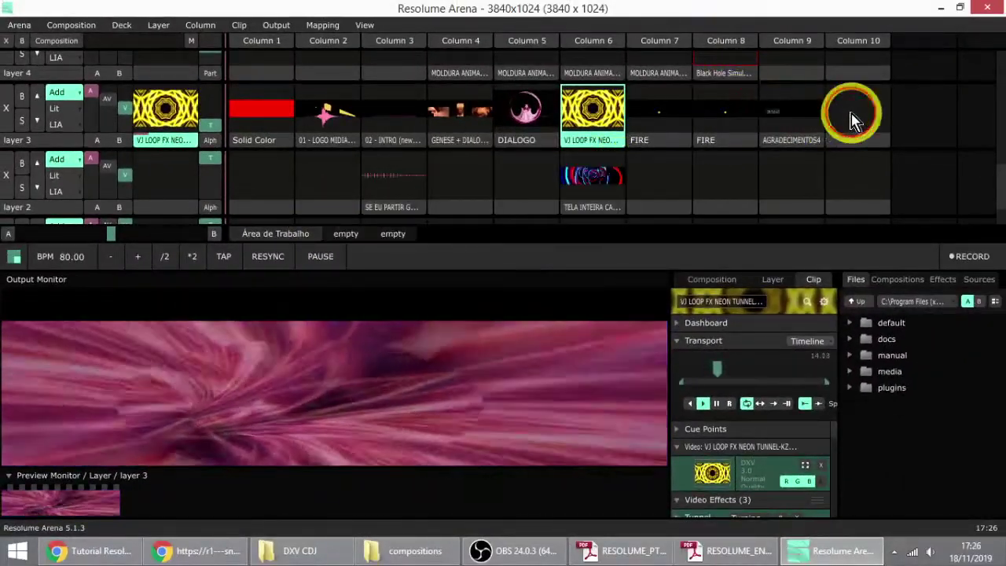
left_click(850, 112)
Step: Add CALEI_RESOLUME.mov from the desktop to Column 1 of layer 2, and trigger the clip
left_click(1002, 553)
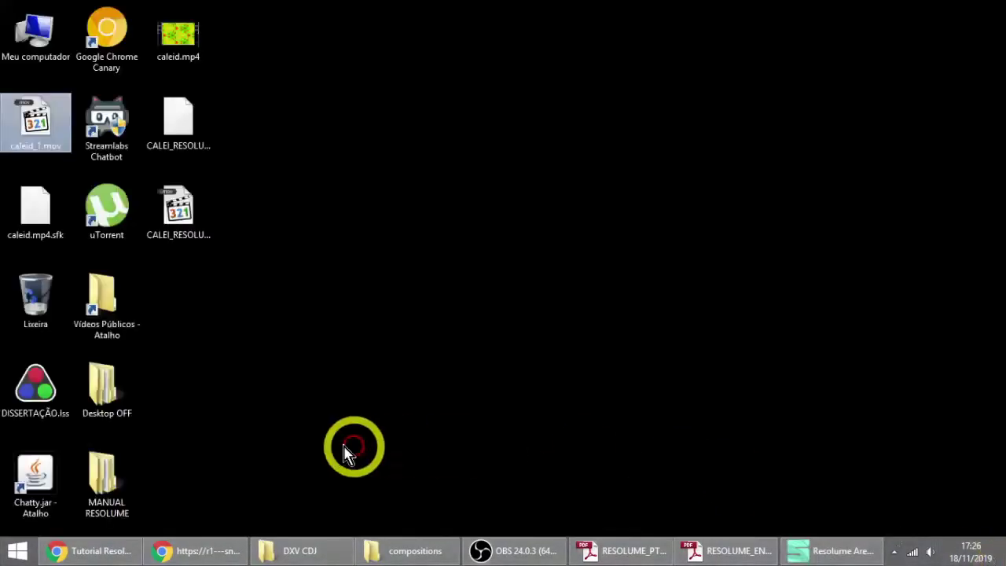
left_click(198, 232)
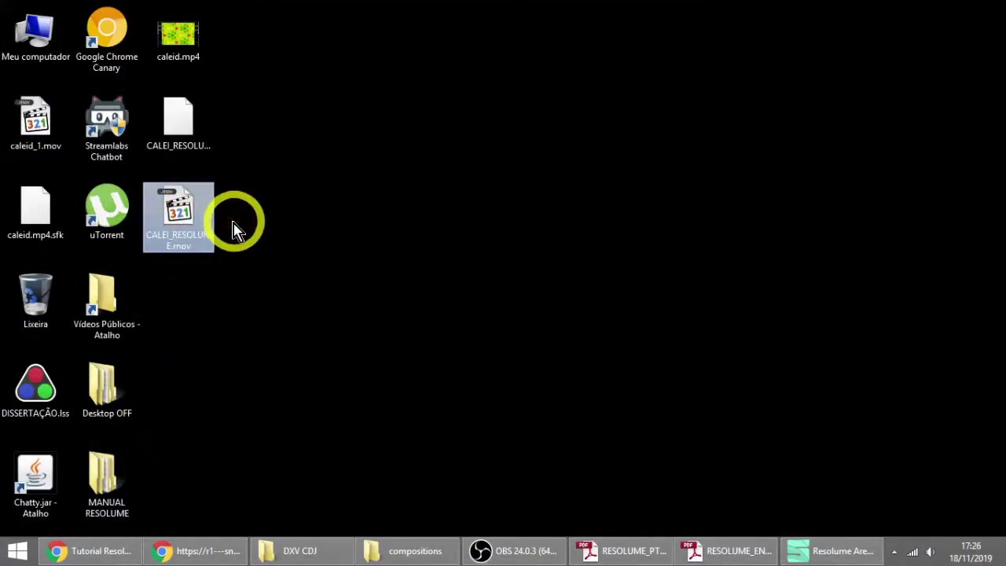
left_click_drag(195, 227, 517, 181)
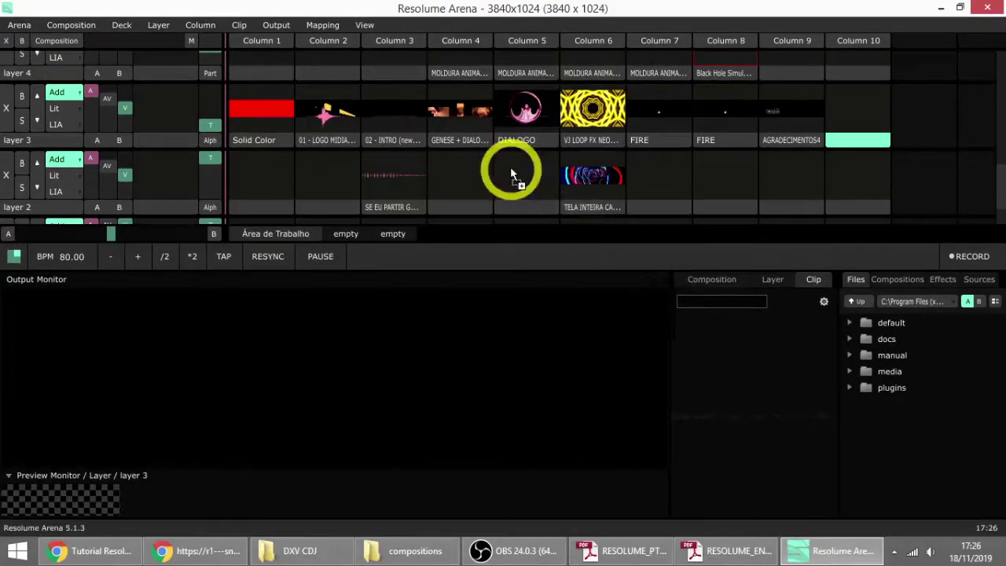
left_click_drag(275, 171, 265, 169)
left_click(251, 192)
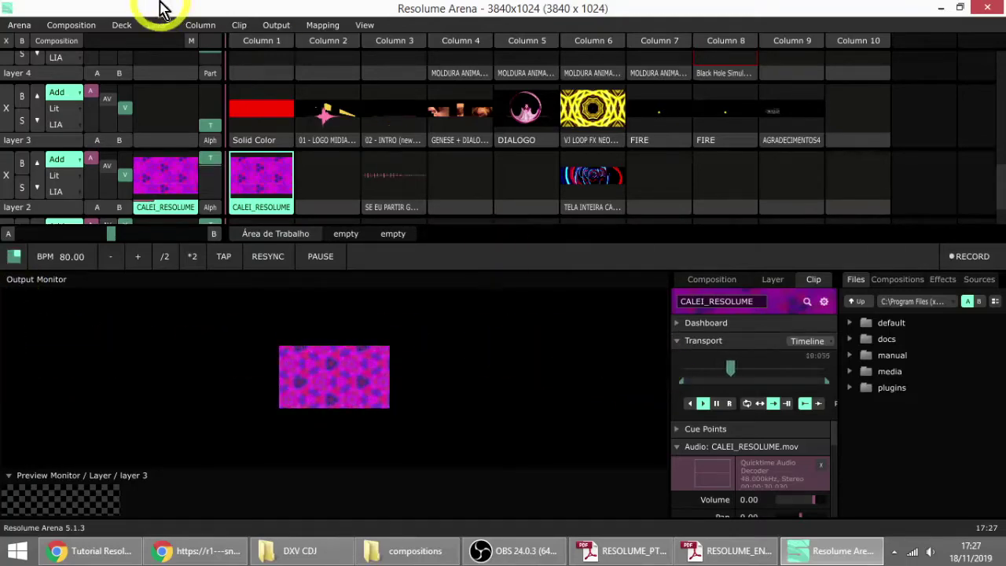
Step: Scale the CALEI_RESOLUME clip in Column 1 to fit the 3840 x 1024 composition
key("ctrl+1")
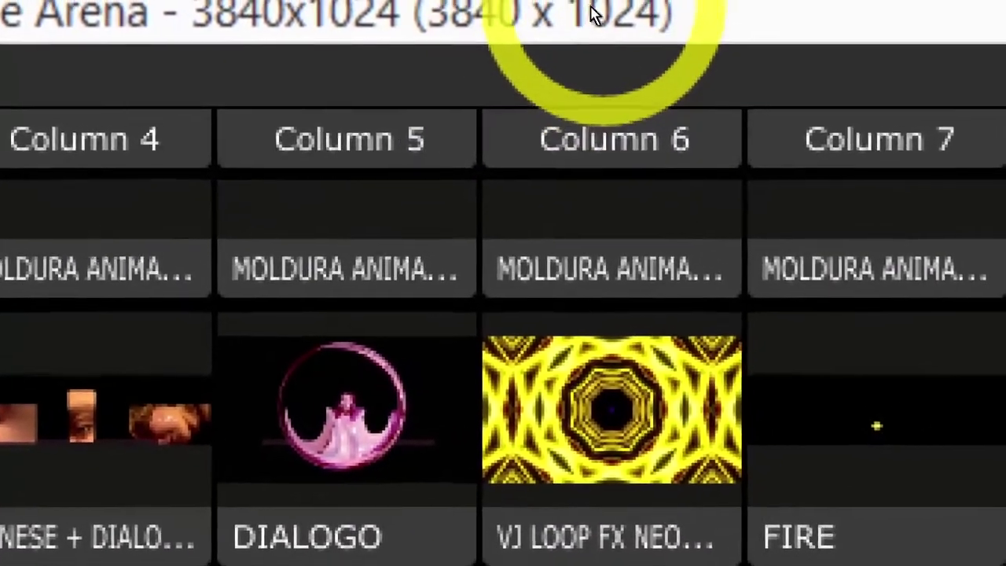
key("ctrl+1")
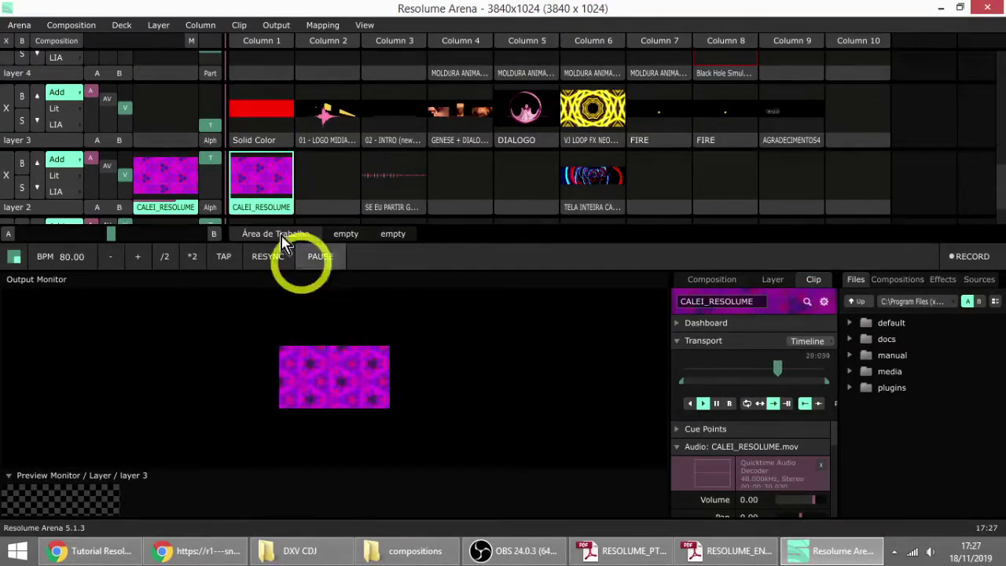
right_click(261, 216)
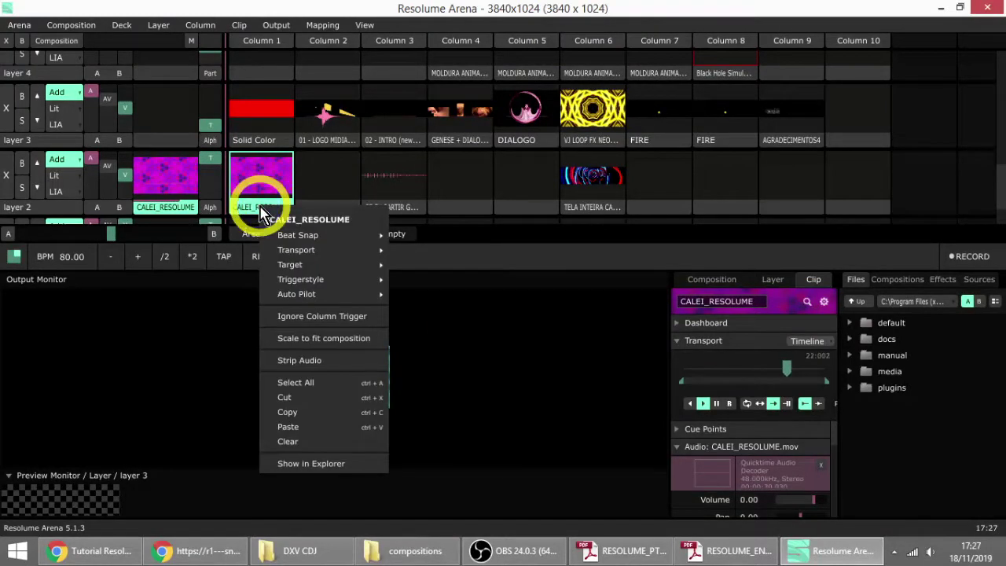
left_click(299, 338)
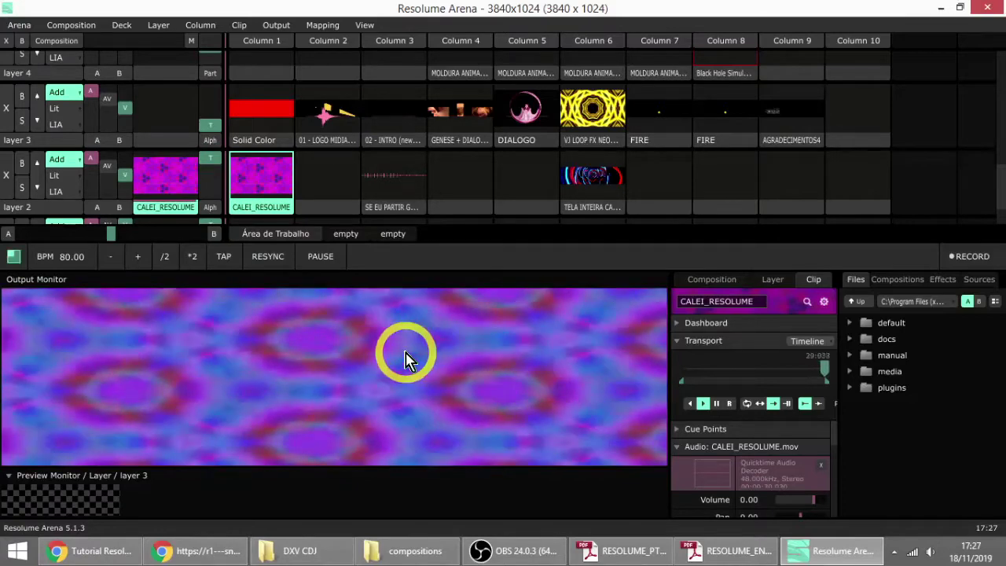
Step: Show the CALEI_RESOLUME clip's source file in Explorer, and close the folder window
left_click(256, 184)
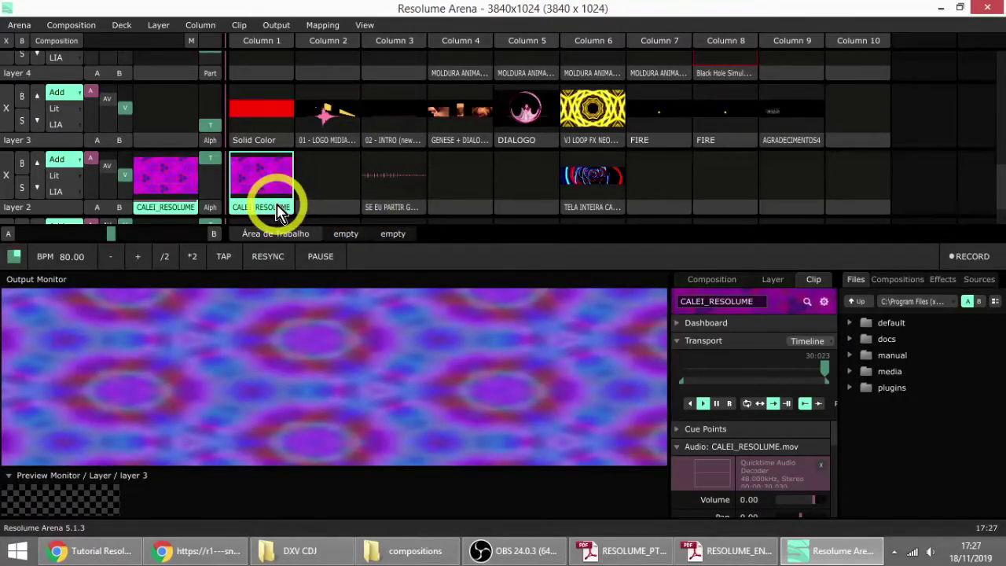
right_click(279, 212)
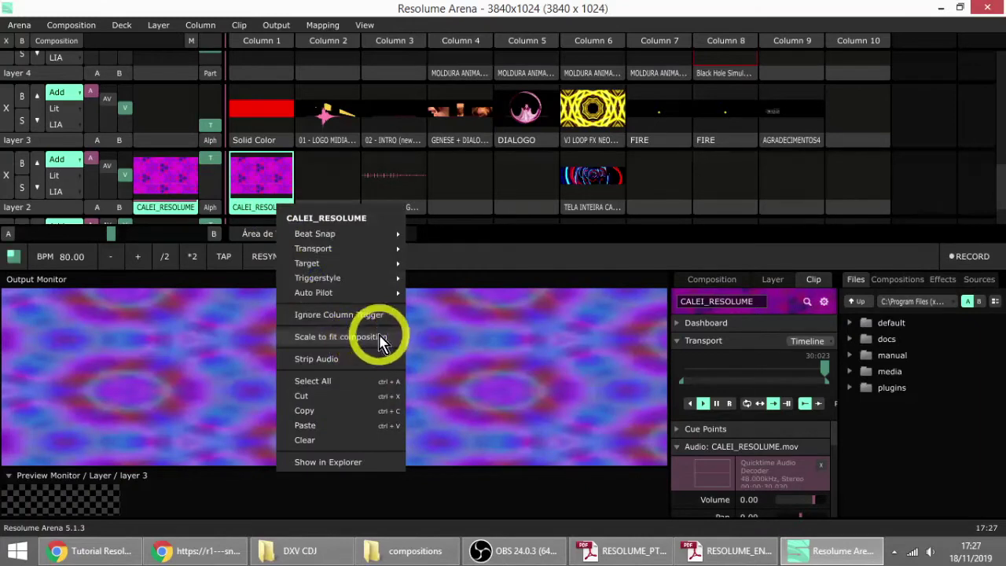
left_click(322, 462)
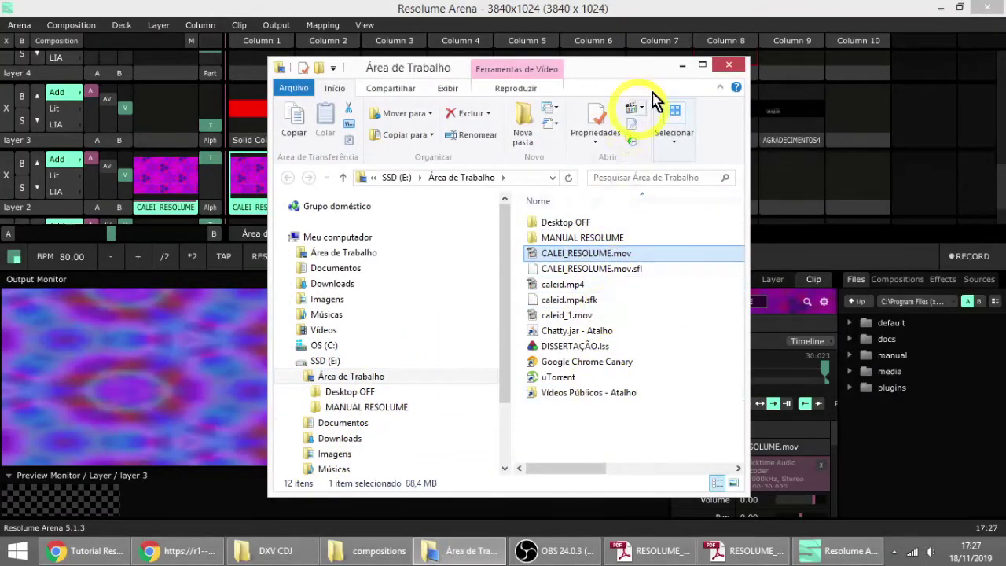
left_click(717, 70)
Step: Clear the CALEI_RESOLUME clip from Column 1 of layer 2, and try to undo the removal
right_click(243, 208)
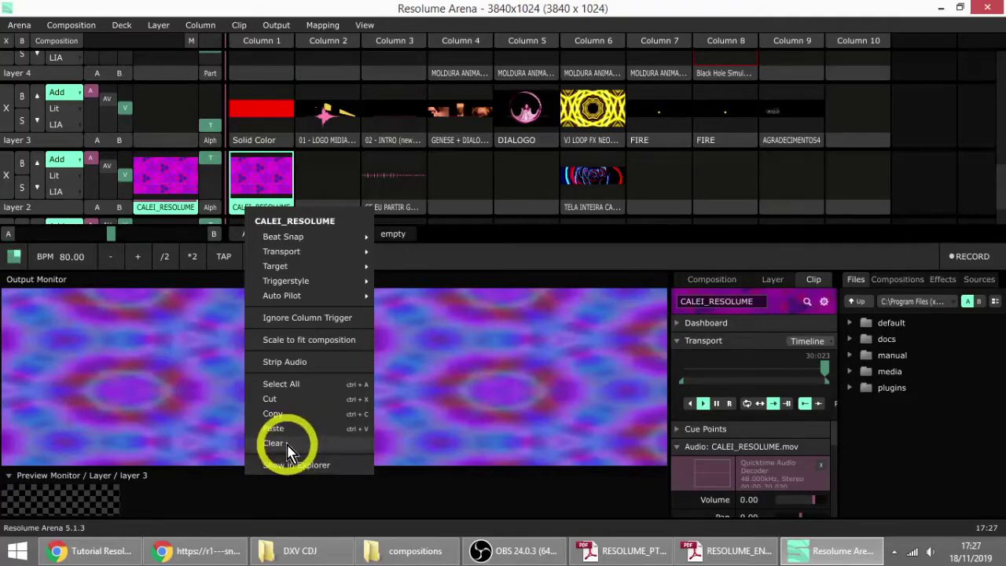
left_click(285, 175)
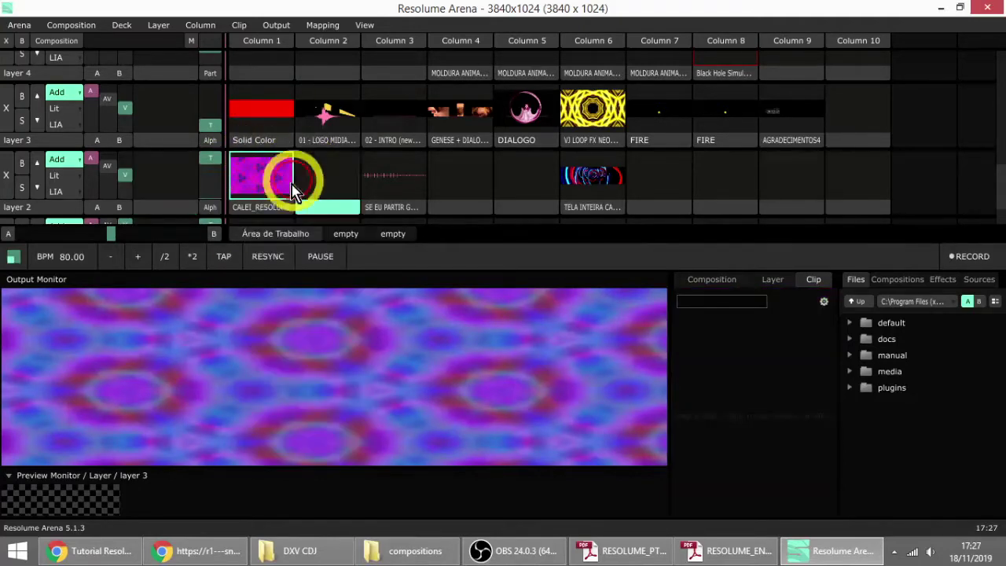
left_click(251, 214)
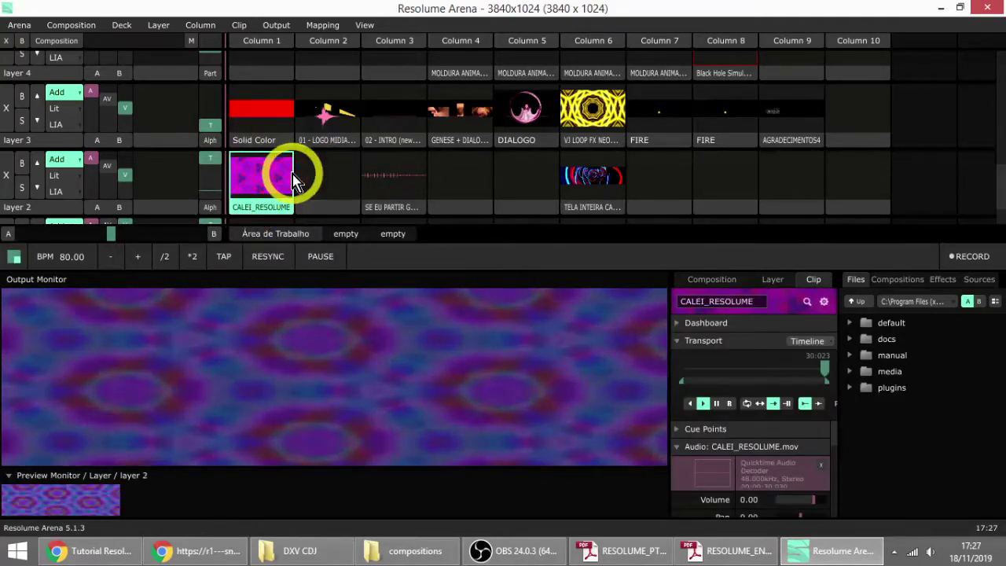
right_click(247, 218)
left_click(295, 447)
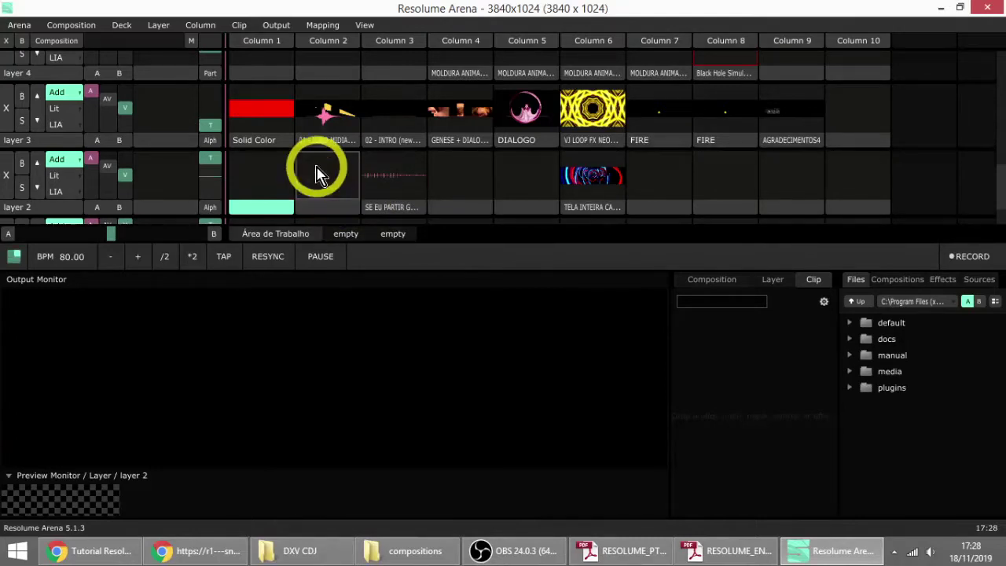
key("ctrl+z")
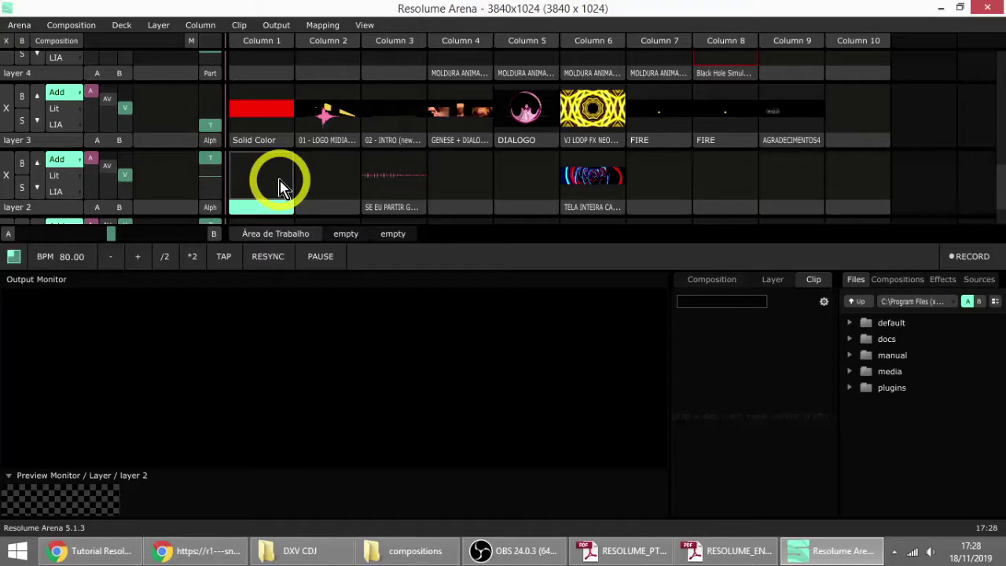
Step: Check the Grid e Reprodução topics in the Tutorial Resolume Arena slides, and return to Resolume Arena
left_click(94, 550)
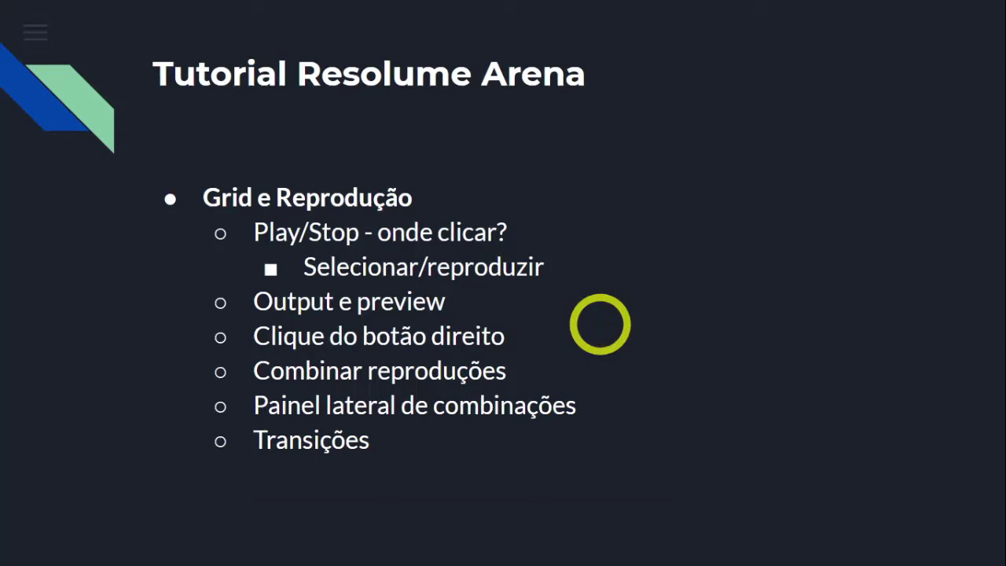
key("alt+Tab")
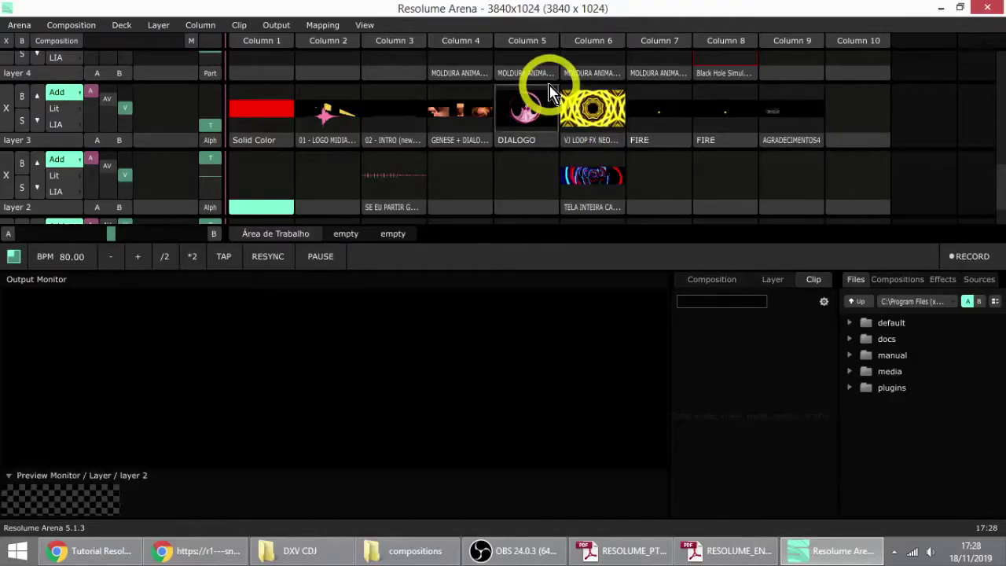
Step: Play Column 7's MOLDURA ANIMATION 1 on layer 4 together with the FIRE clip on layer 3
scroll(283, 161, "up", 3)
scroll(386, 139, "up", 2)
scroll(386, 139, "down", 2)
scroll(738, 179, "down", 3)
scroll(720, 162, "up", 2)
scroll(687, 125, "down", 1)
left_click(672, 108)
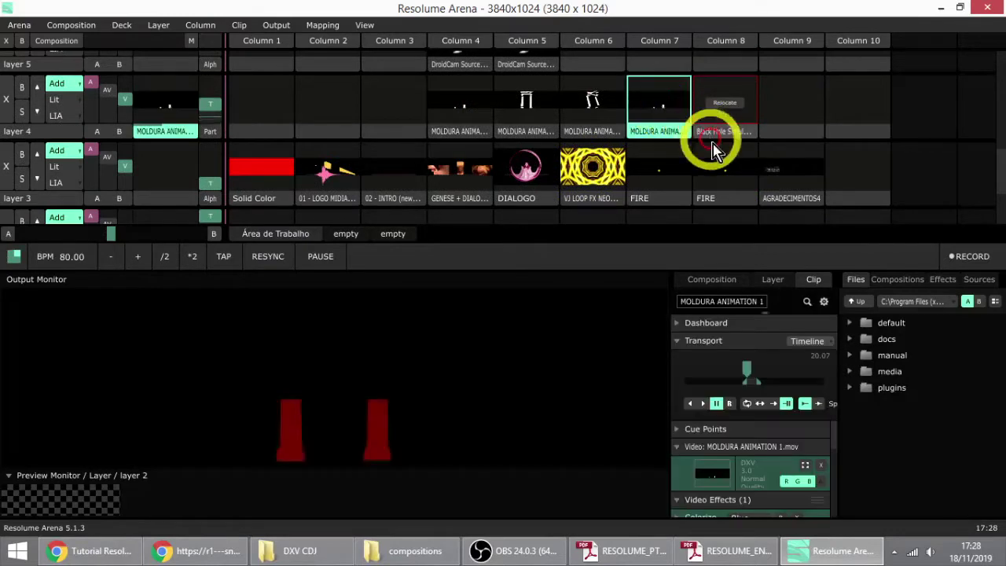
left_click(658, 167)
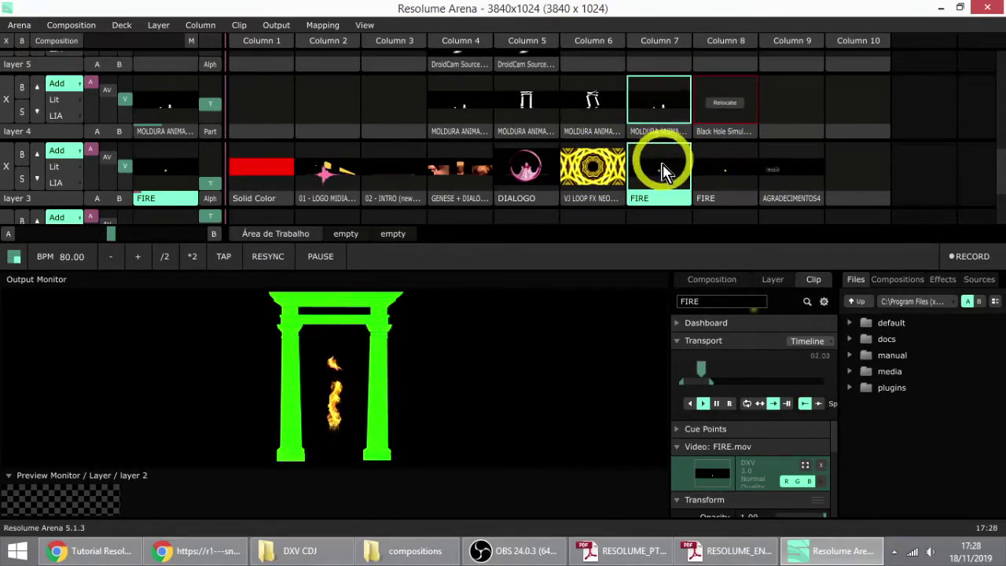
left_click(736, 179)
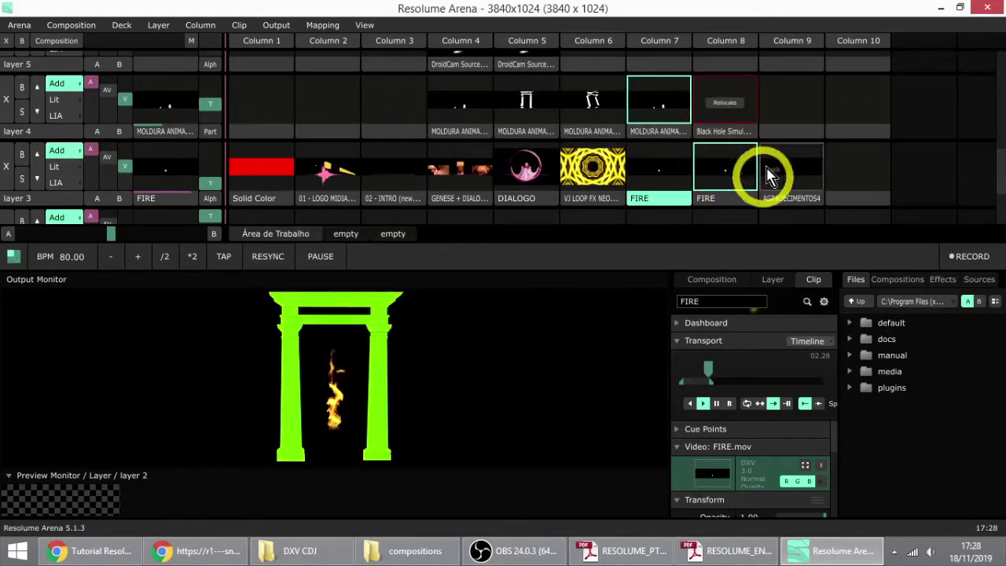
Step: Trigger CALEI_RESOLUME in Column 7 of layer 2, and shift its Anchor X to about -1890
scroll(724, 152, "down", 2)
left_click(667, 114)
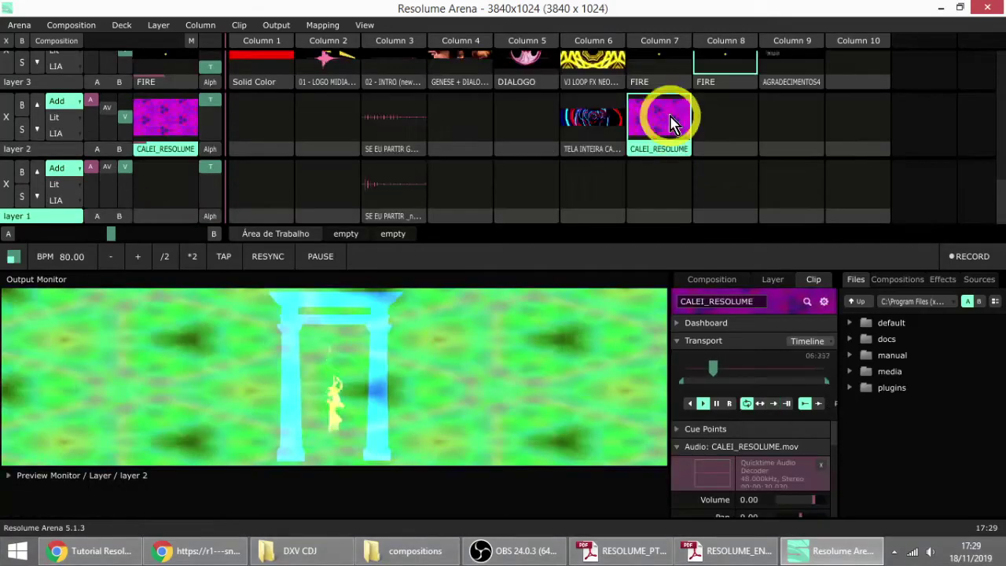
scroll(813, 499, "down", 6)
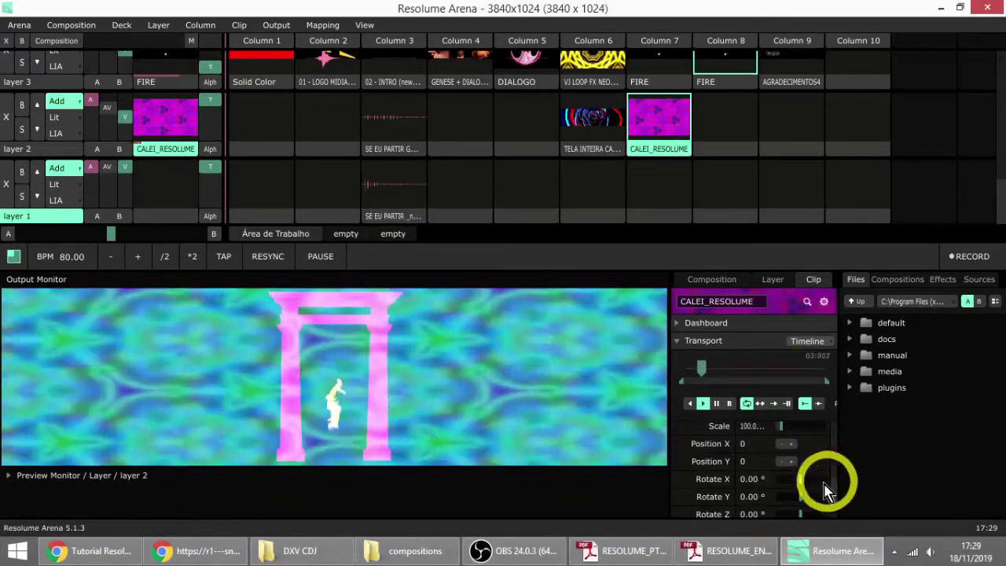
scroll(809, 475, "down", 3)
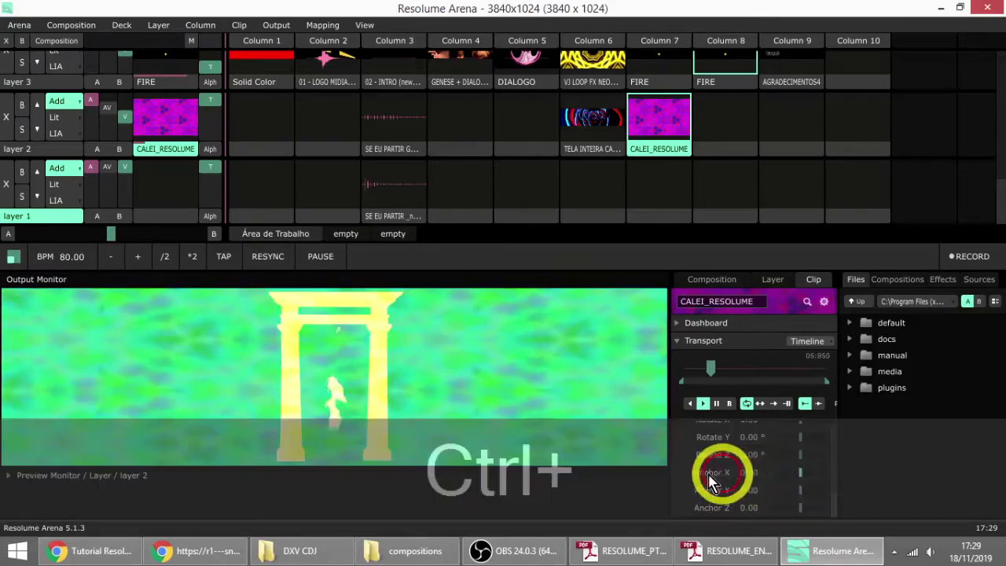
left_click(799, 472, "ctrl")
mouse_move(802, 485)
left_mouse_down()
mouse_move(786, 475)
mouse_move(804, 467)
mouse_move(777, 456)
mouse_move(795, 480)
left_mouse_up()
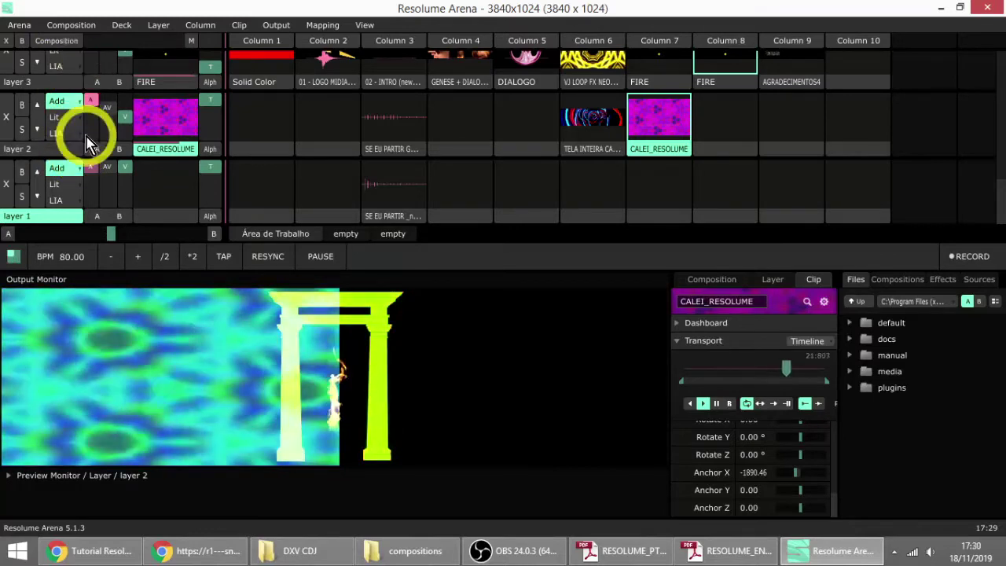
Step: Trigger Column 8's FIRE clip on layer 3 and CALEI_RESOLUME in Column 7 of layer 2
scroll(999, 208, "up", 3)
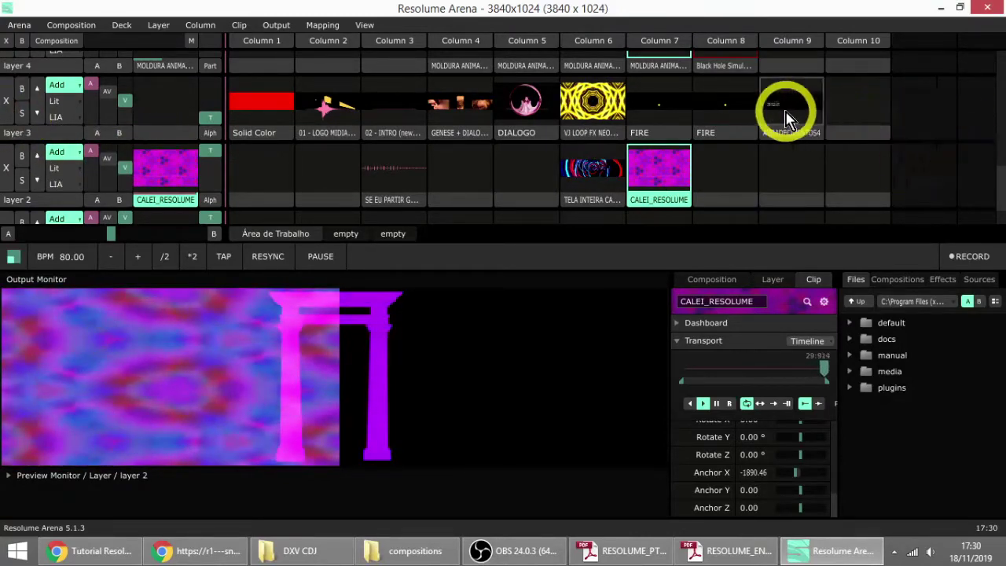
left_click(730, 118)
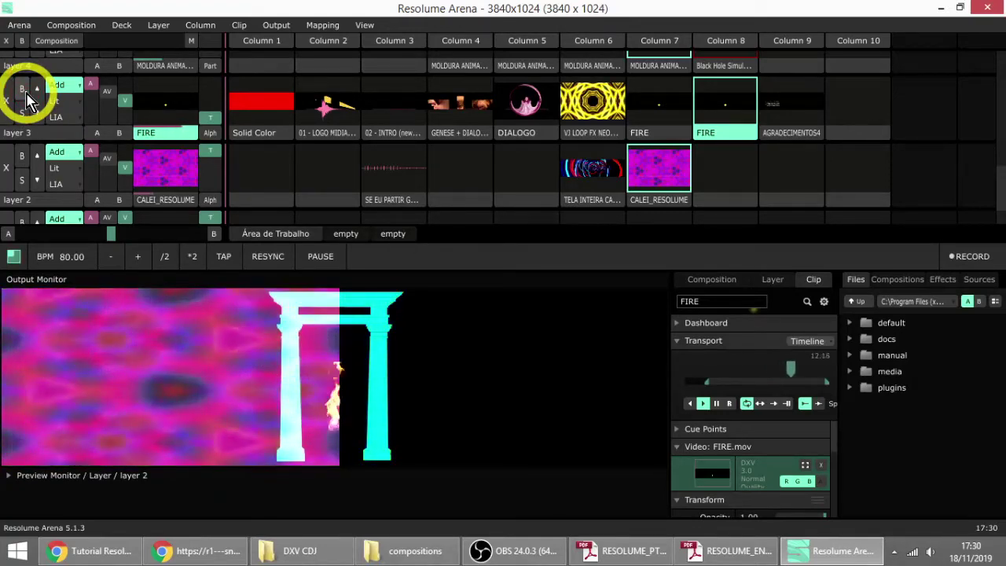
left_click(651, 170)
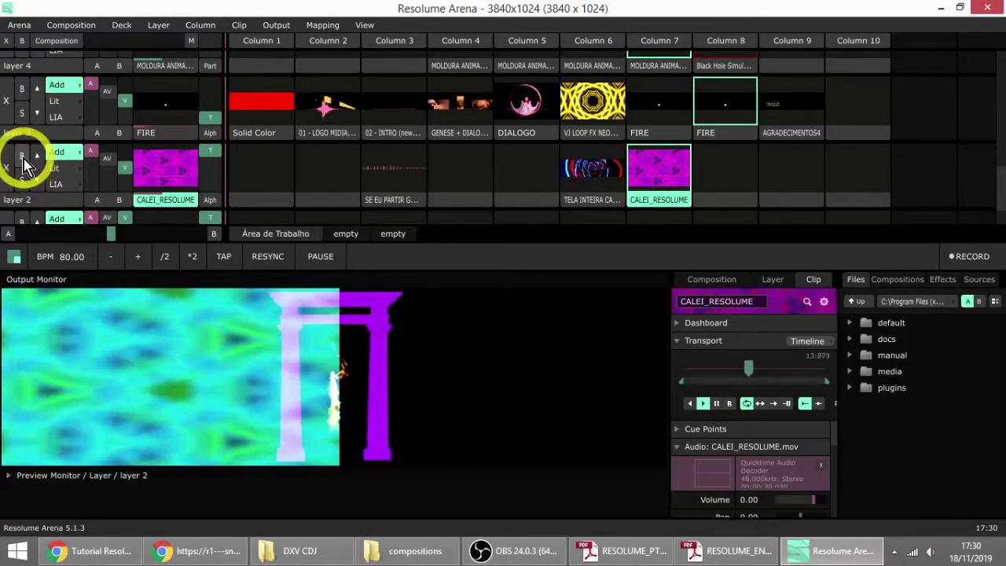
Step: Bypass layer 2, and trigger its TELA INTEIRA clip in Column 6 to test the bypass
left_click(22, 156)
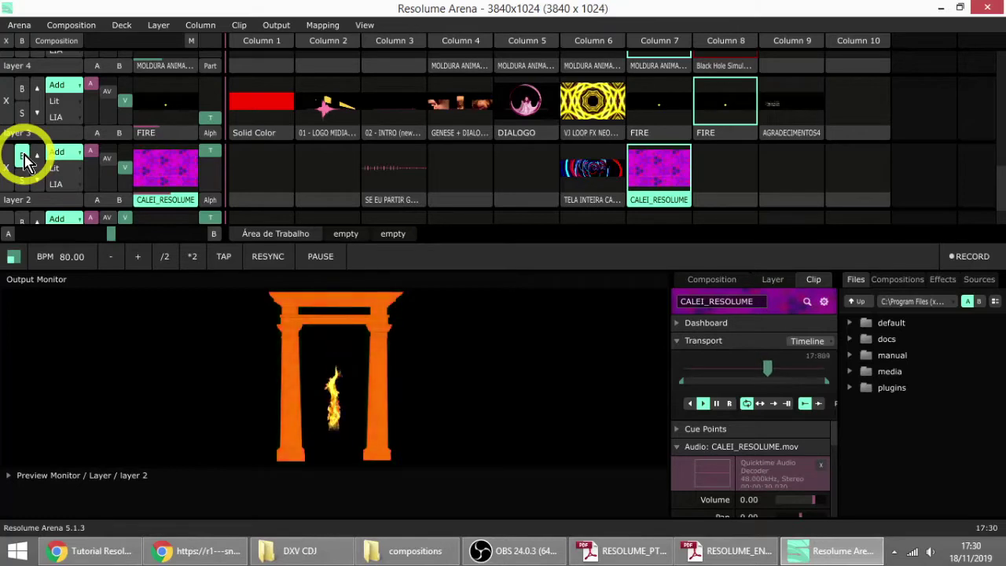
left_click(590, 170)
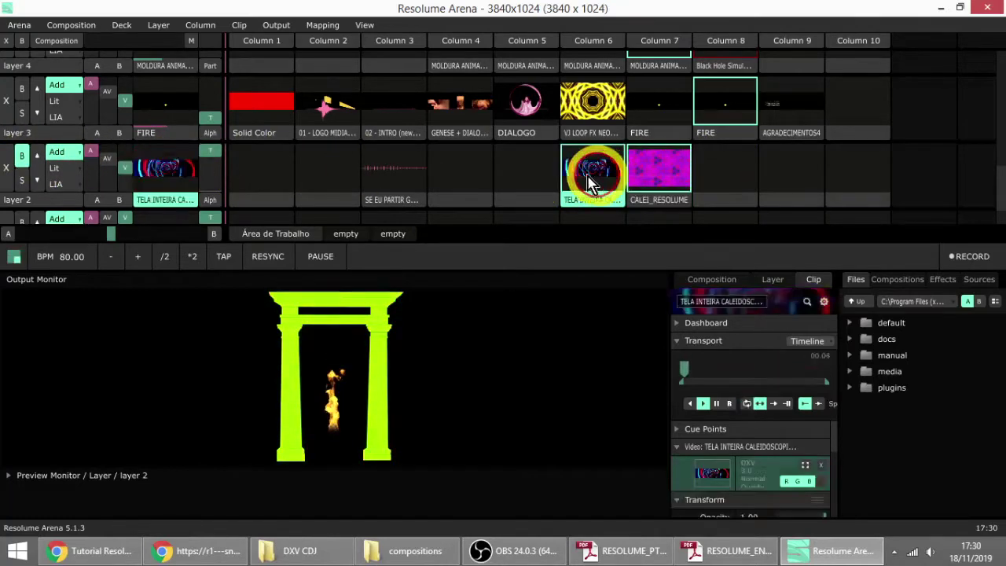
Step: Trigger the SE EU PARTIR clip and empty slots on bypassed layer 2, select its CALEI_RESOLUME clip, and turn off the bypass
left_click(392, 179)
left_click(644, 169)
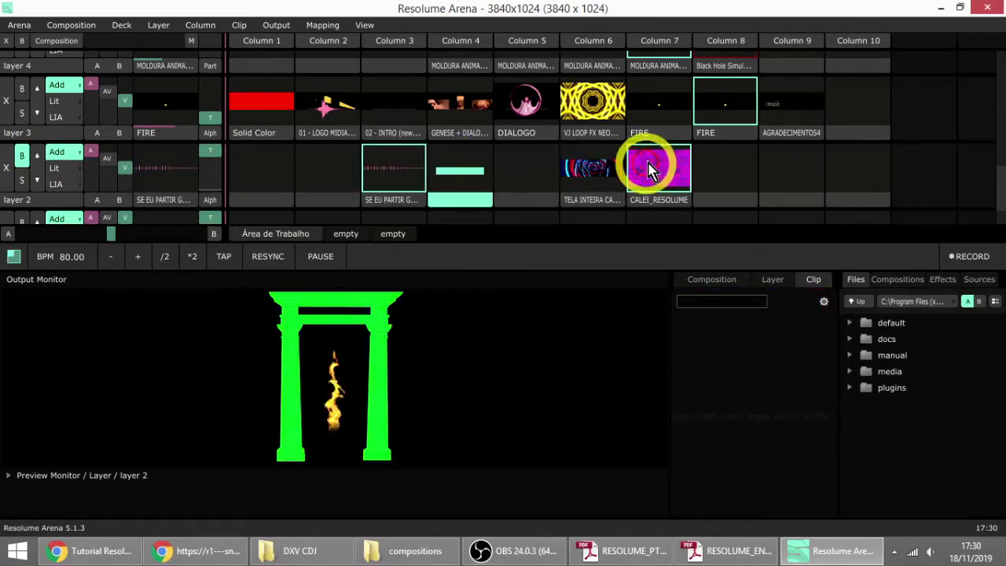
left_click(718, 174)
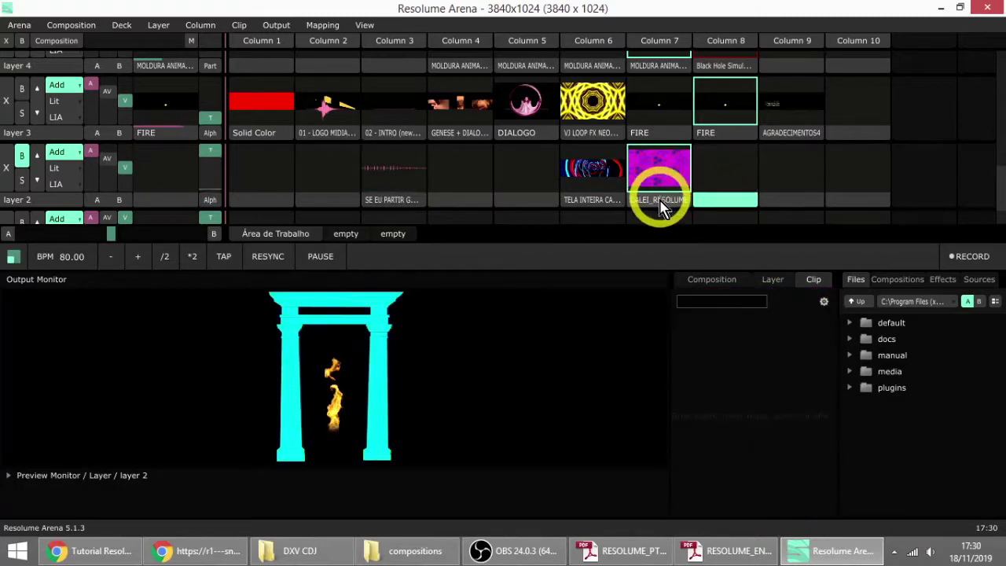
left_click(661, 203)
left_click(23, 156)
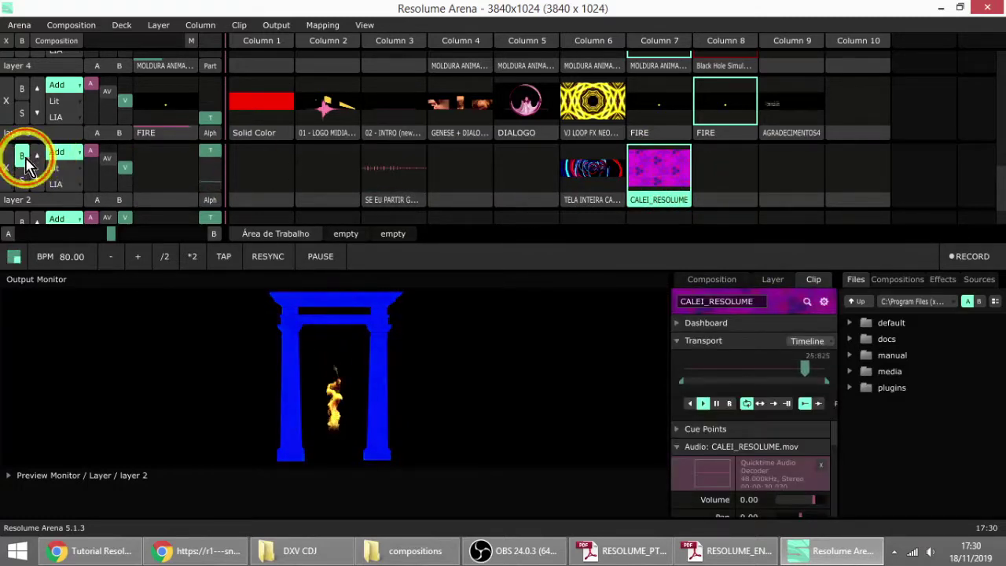
Step: Solo layer 3, trigger CALEI_RESOLUME on layer 2 and Column 8's FIRE on layer 3 to test it, and turn off the solo
left_click(23, 114)
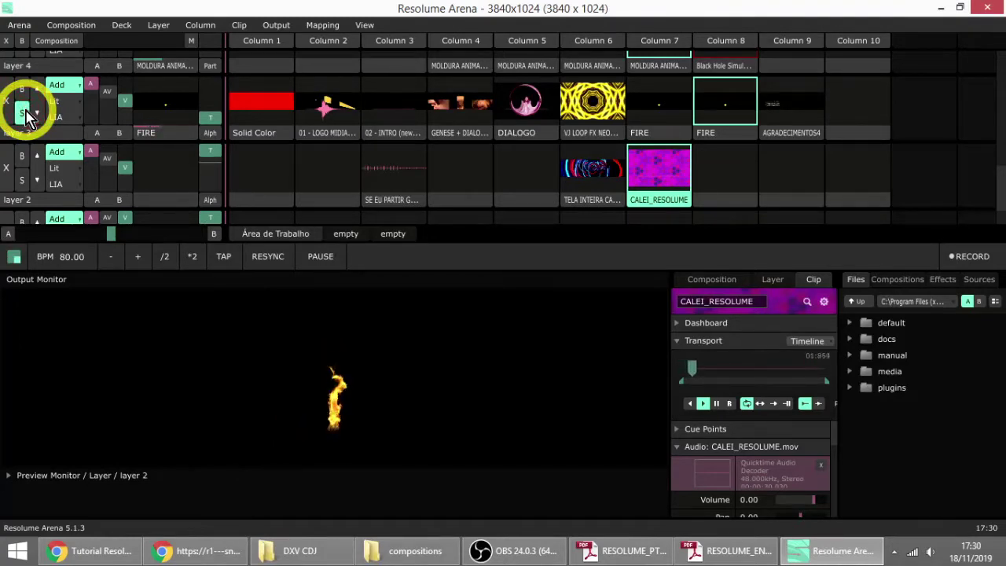
left_click(648, 173)
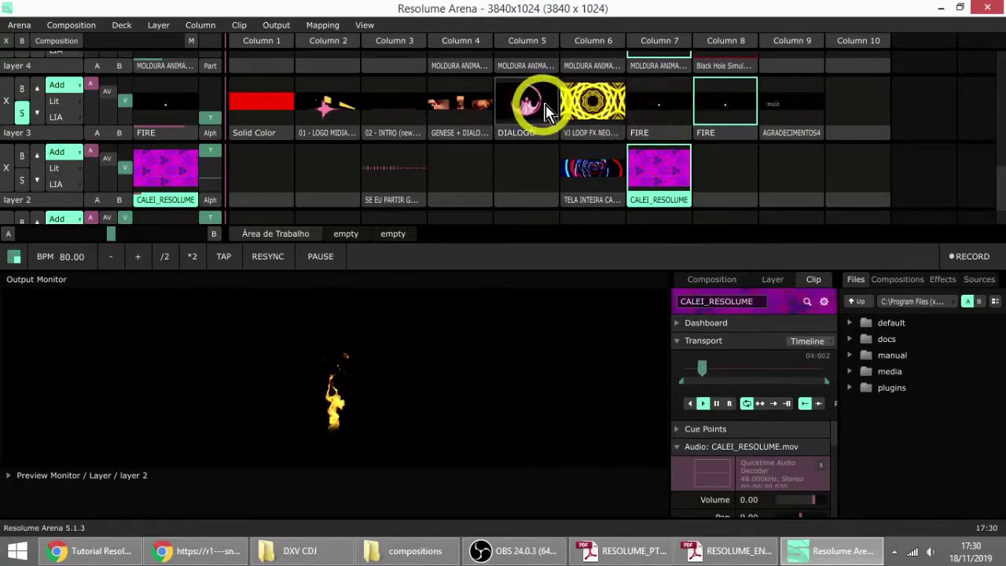
left_click(594, 110)
left_click(727, 100)
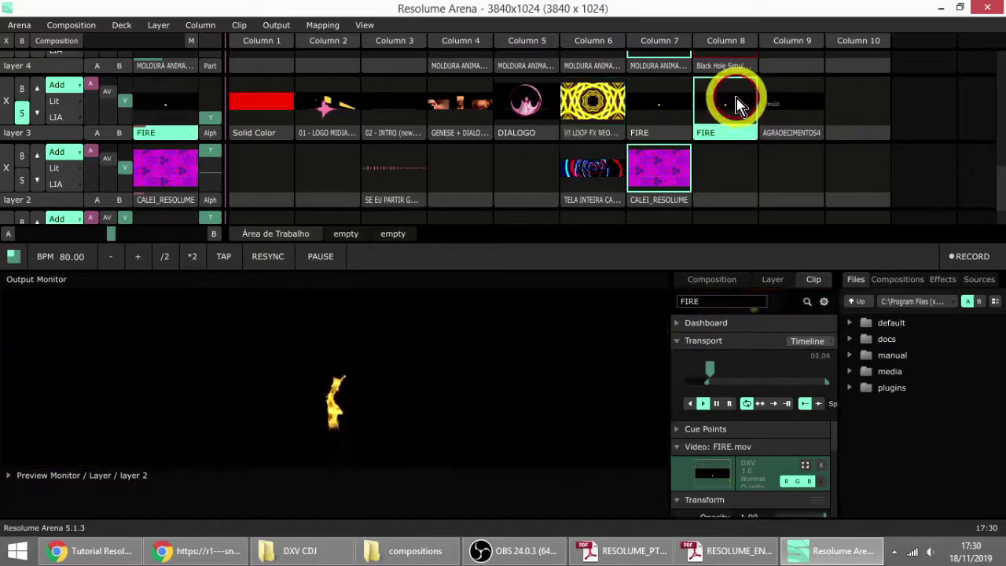
left_click(22, 113)
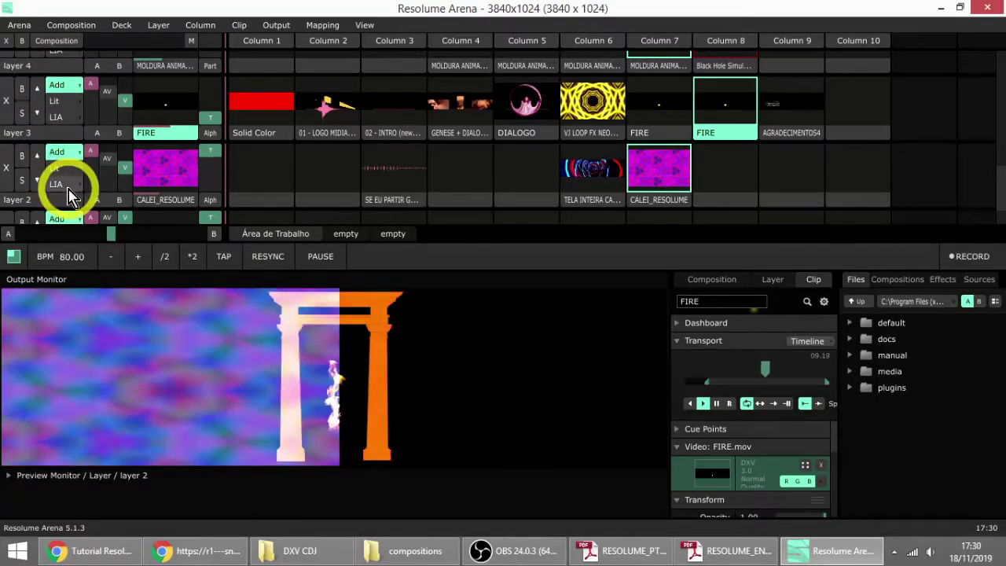
Step: Move the CALEI_RESOLUME clip in Column 7 from layer 2 to layer 1
left_click_drag(999, 180, 1001, 46)
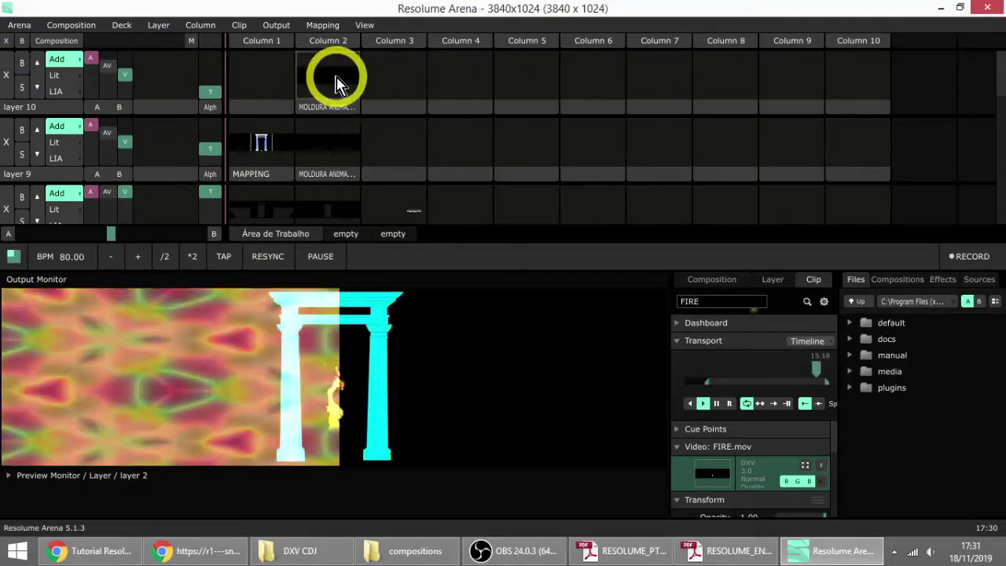
left_click_drag(1001, 74, 990, 200)
left_click_drag(630, 152, 673, 213)
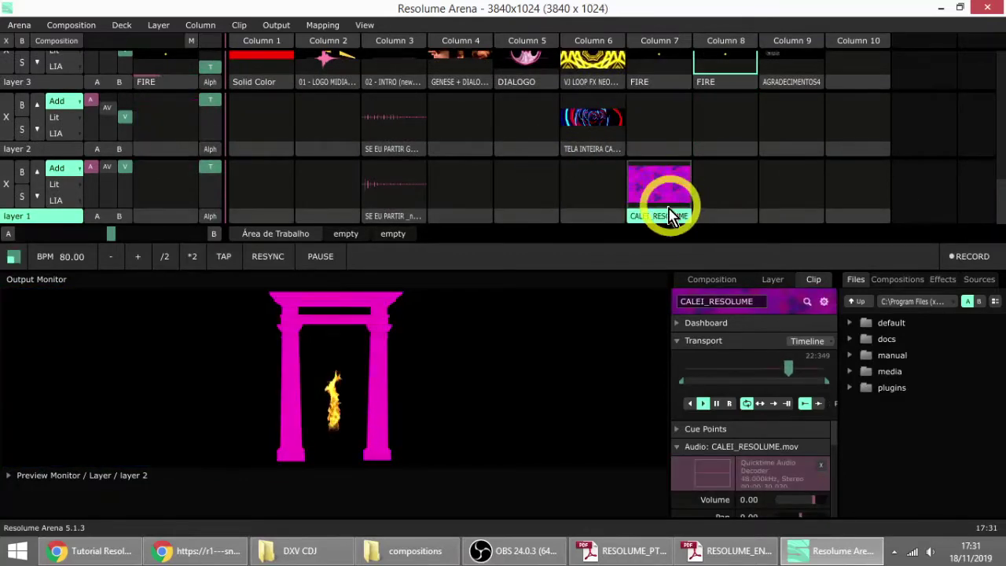
Step: Move the layer holding CALEI_RESOLUME up the stack from layer 1 to the layer 5 position
left_click(37, 173)
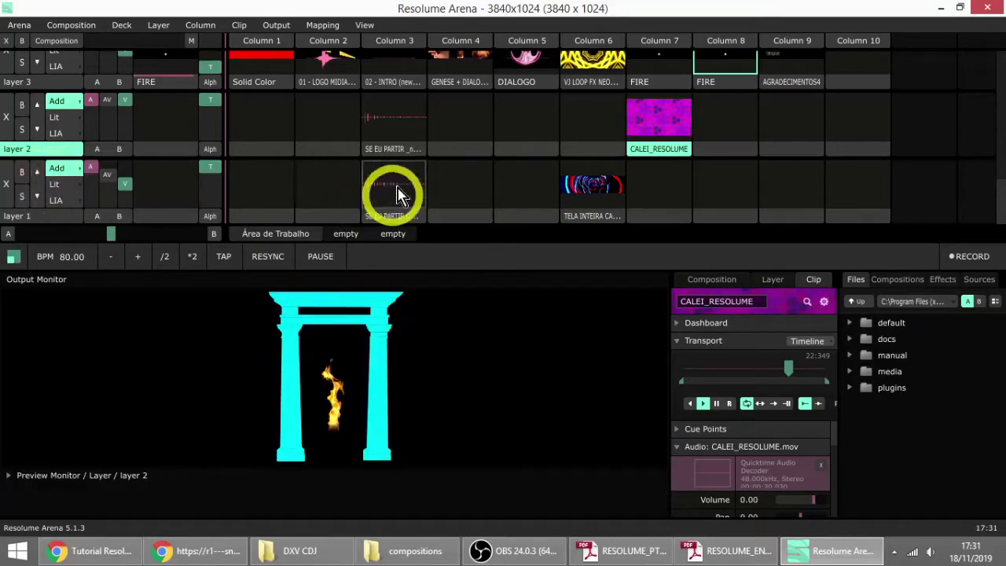
left_click(37, 106)
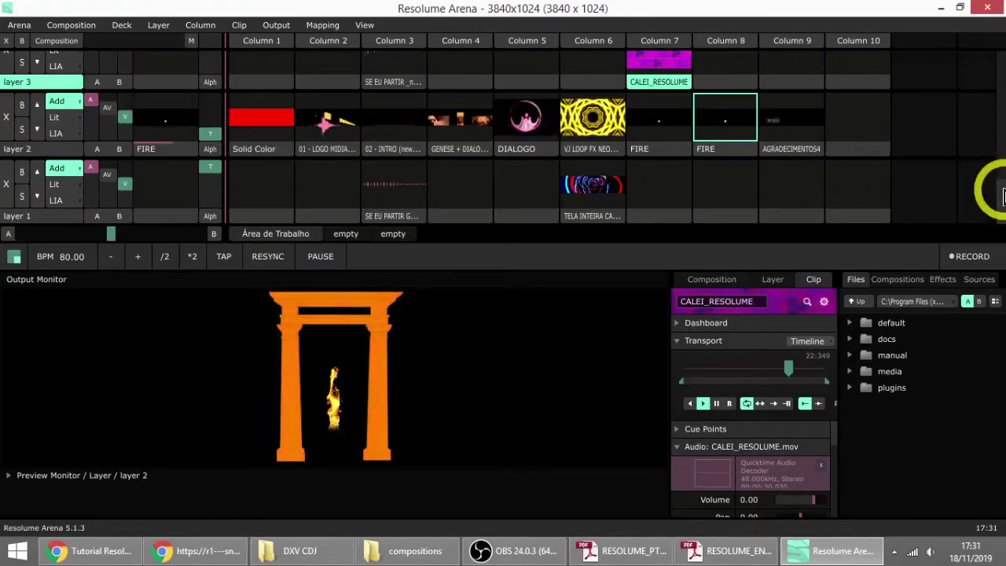
scroll(991, 168, "up", 3)
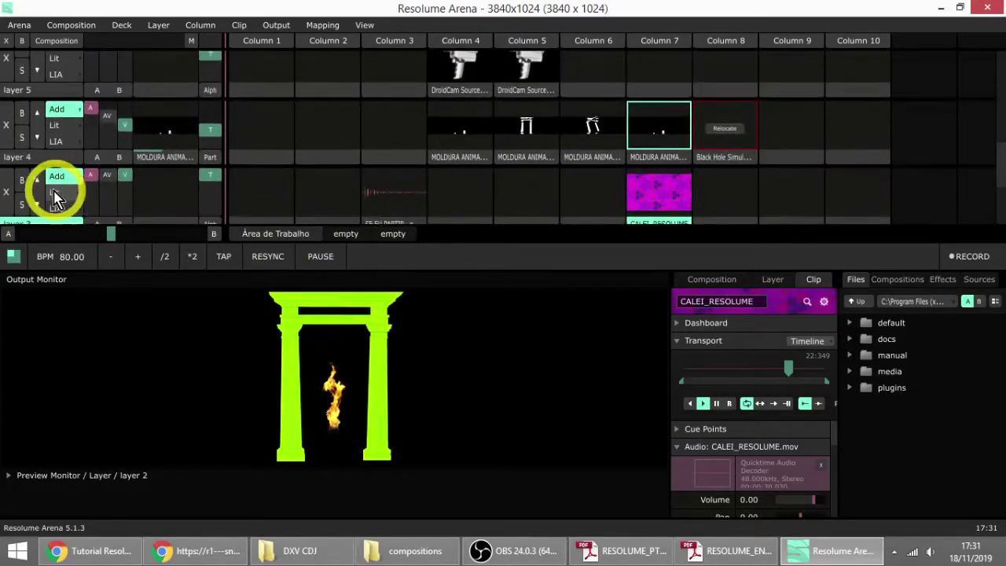
left_click(36, 180)
left_click(35, 114)
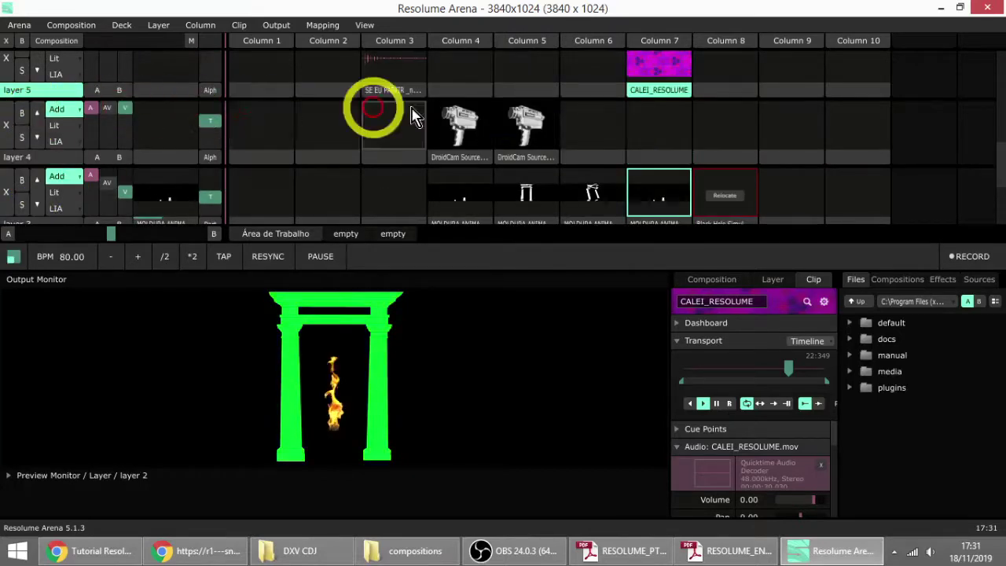
scroll(991, 149, "down", 2)
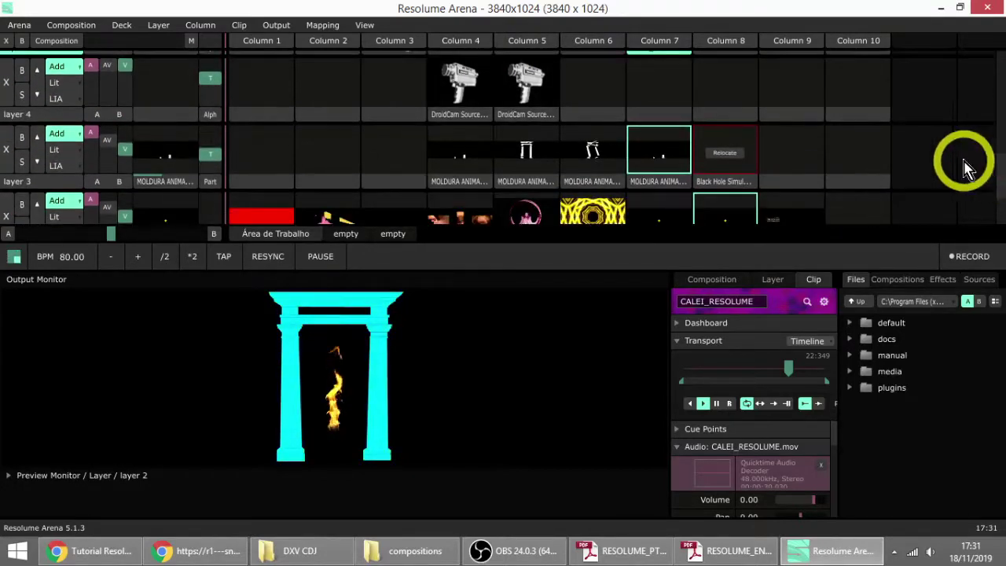
scroll(411, 140, "up", 2)
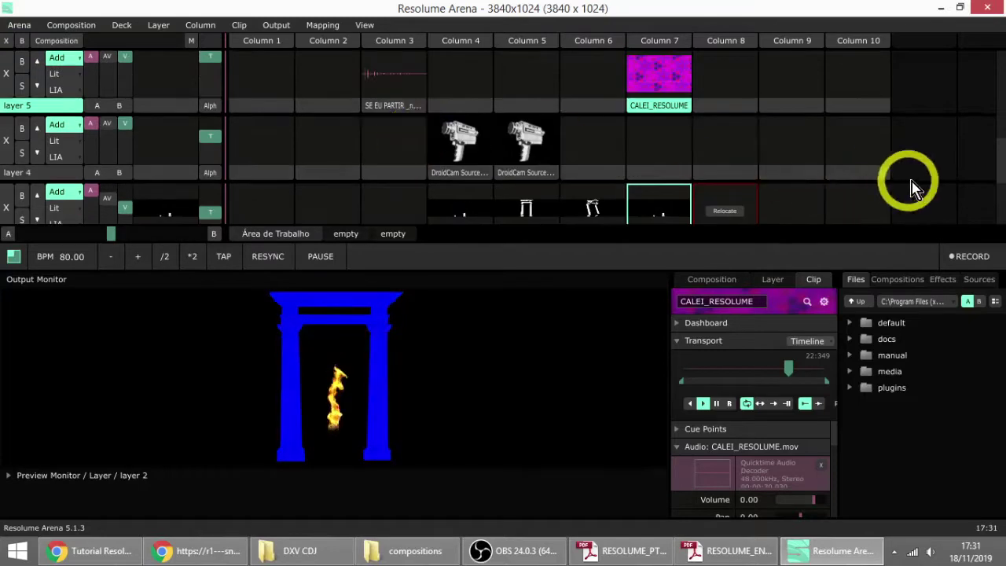
Step: Move that layer back down to the layer 1 position, and return the CALEI_RESOLUME clip to Column 7 of layer 2
scroll(997, 177, "up", 1)
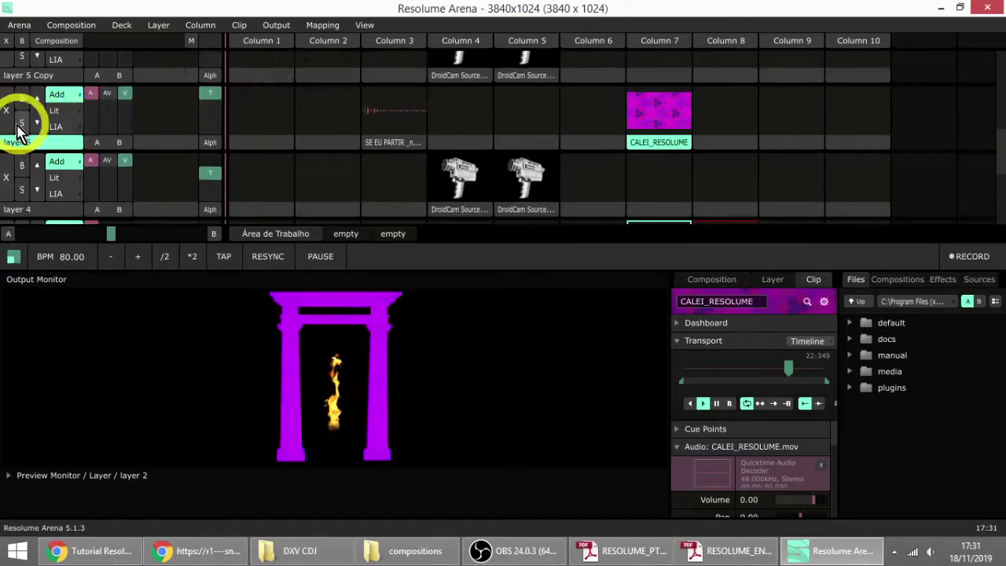
left_click_drag(36, 130, 64, 206)
left_click(43, 190)
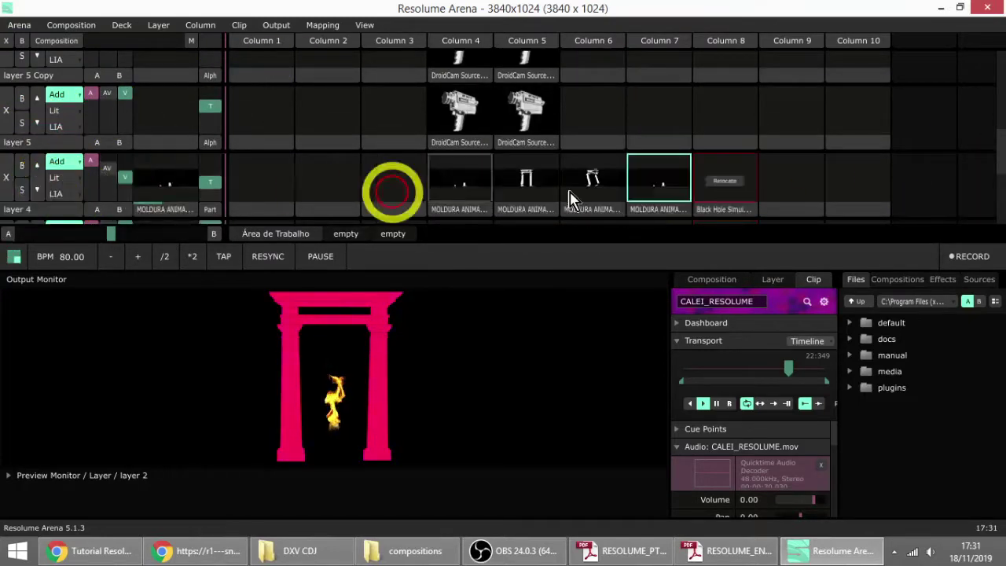
scroll(998, 165, "down", 5)
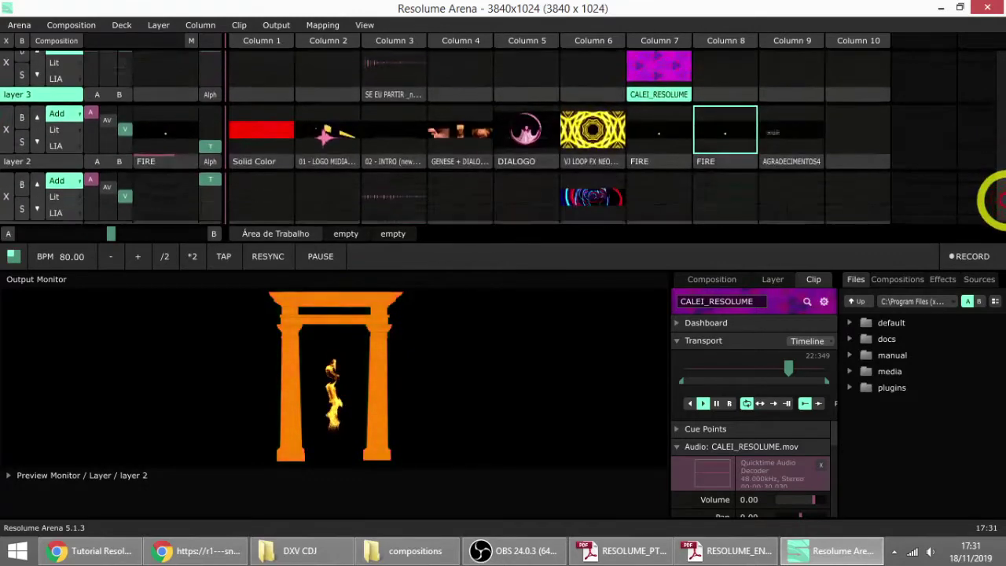
left_click_drag(35, 79, 52, 179)
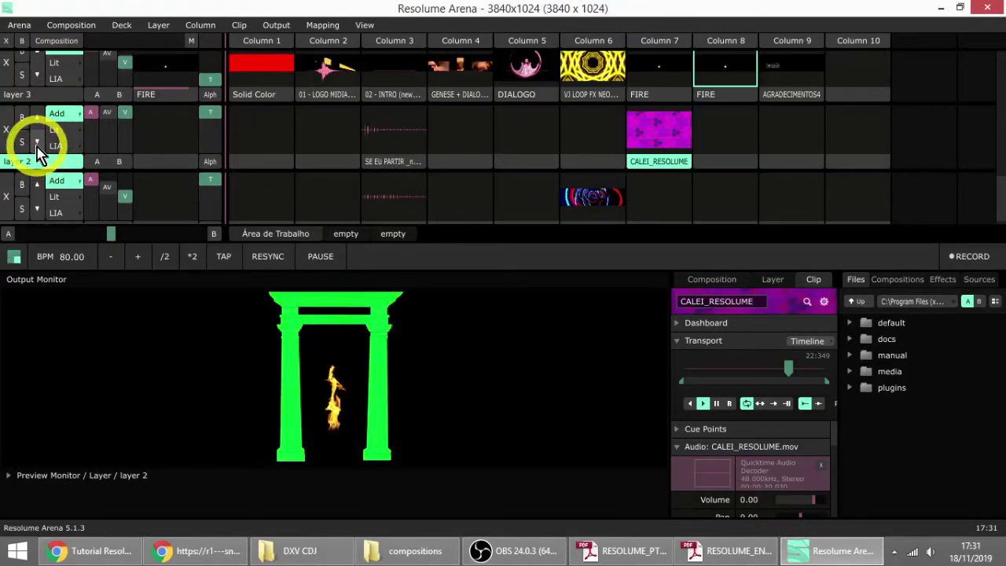
left_click(36, 143)
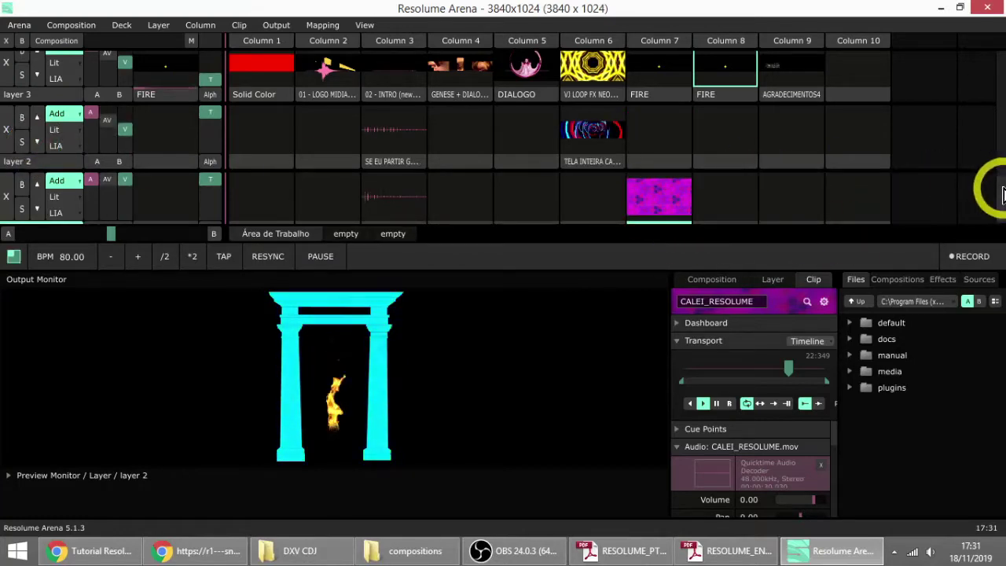
scroll(990, 196, "down", 1)
left_click_drag(673, 213, 678, 161)
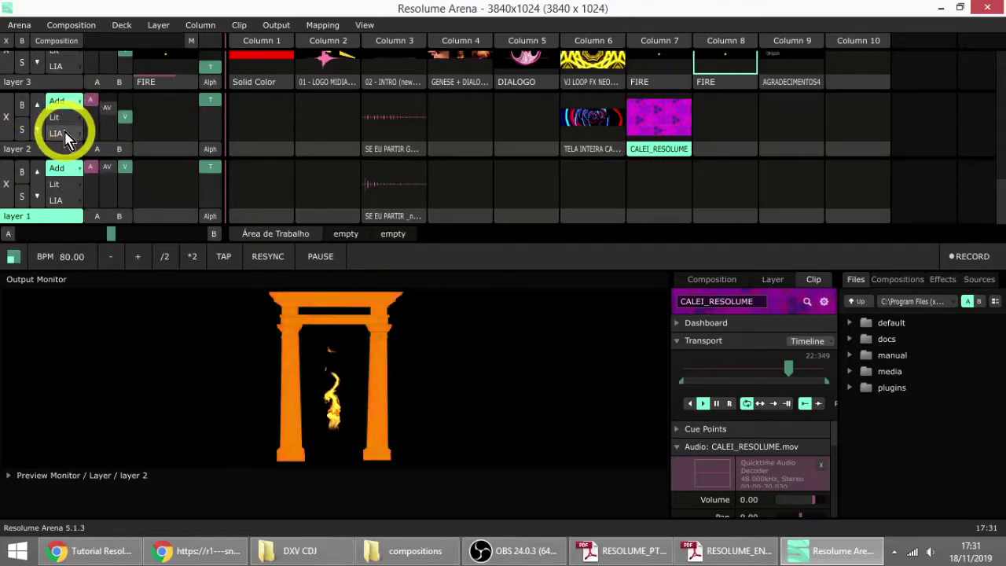
Step: Try the LIA blend mode on layer 4 and switch the layer back to Add
scroll(988, 170, "up", 3)
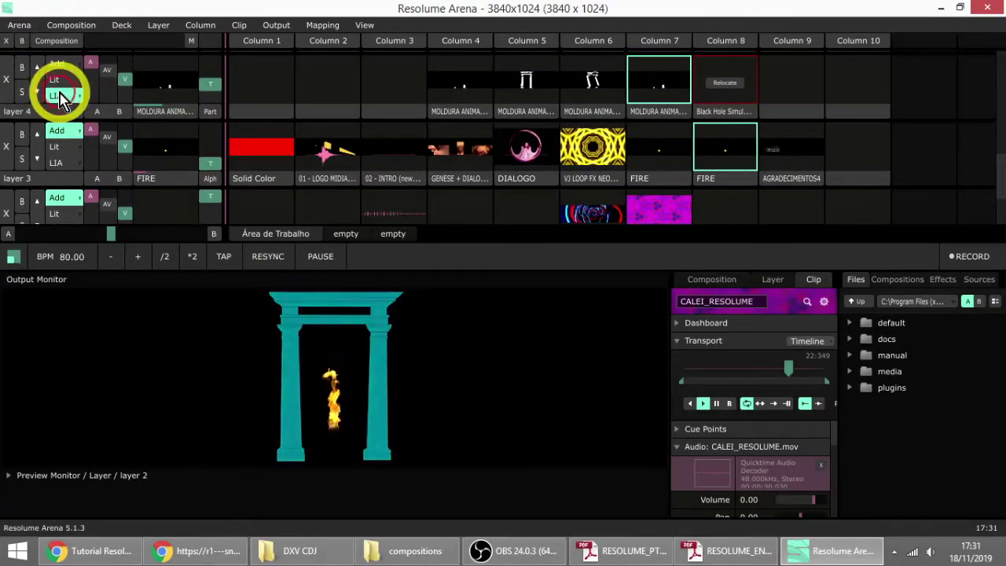
left_click(61, 90)
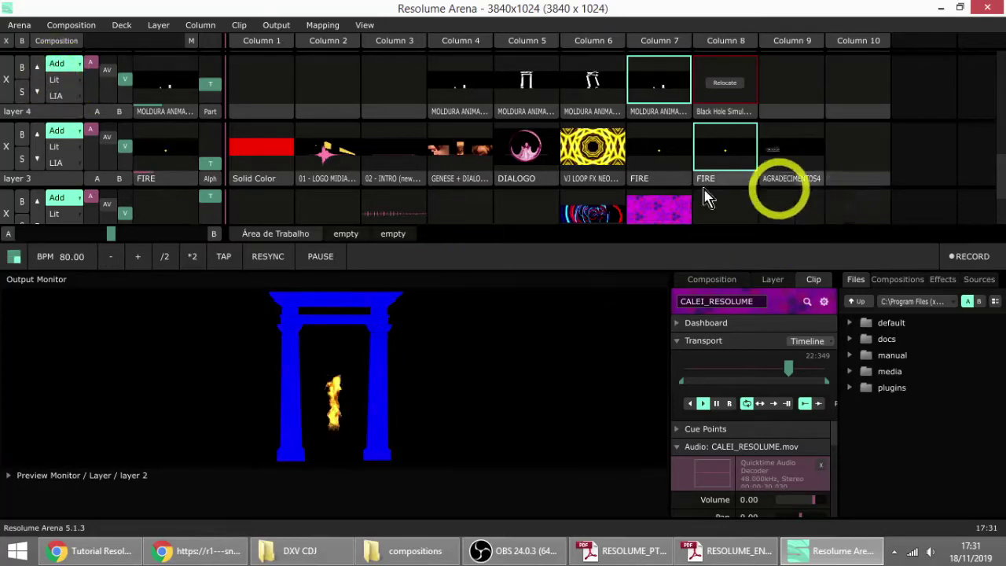
Step: Trigger CALEI_RESOLUME in Column 7 of layer 2 together with the VJ LOOP FX NEON TUNNEL clip in Column 6 of layer 3
left_click(662, 208)
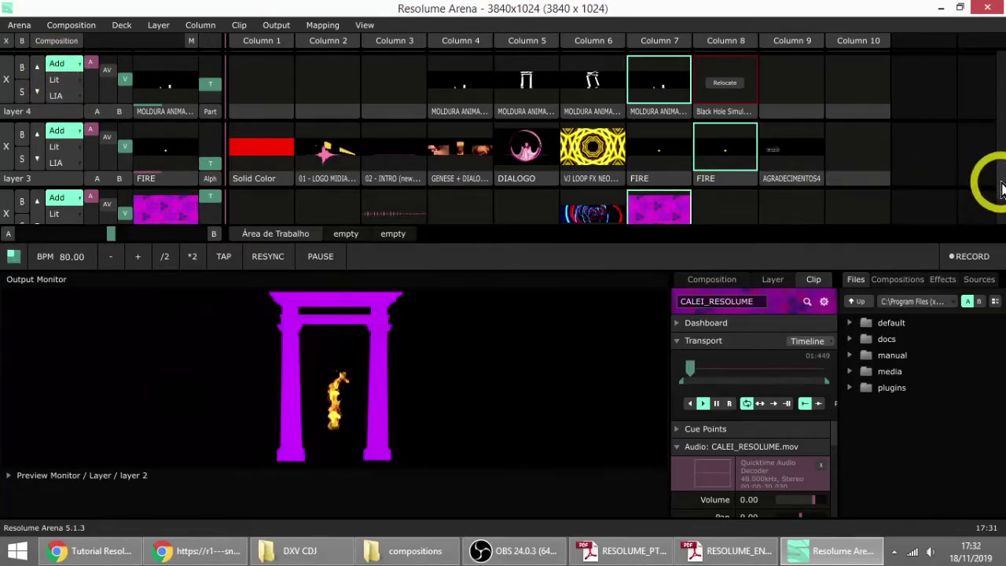
scroll(998, 192, "down", 2)
left_click(593, 92)
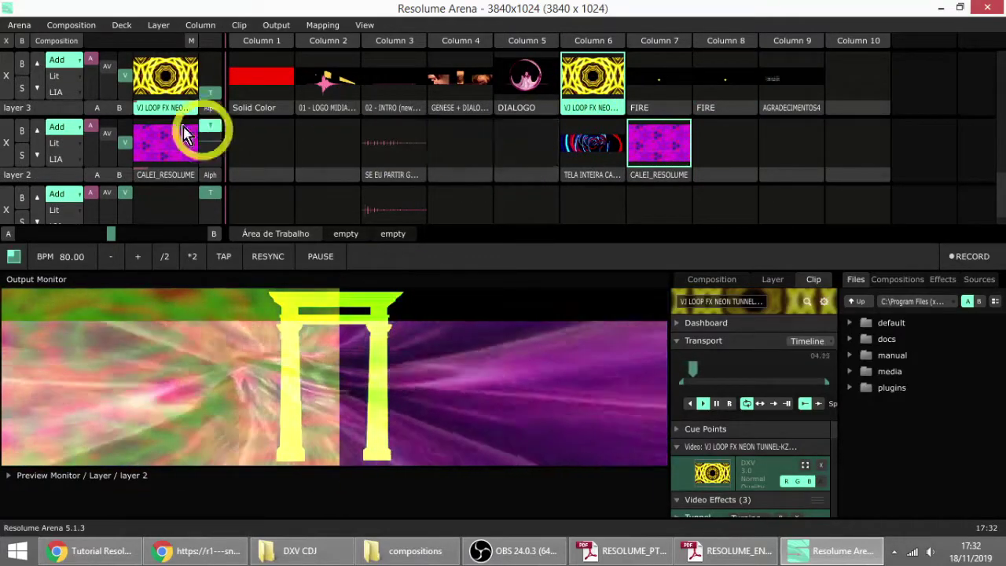
Step: Compare the LIA, Add and Lit blend modes on layer 3, and leave the layer on Lit
left_click(59, 76)
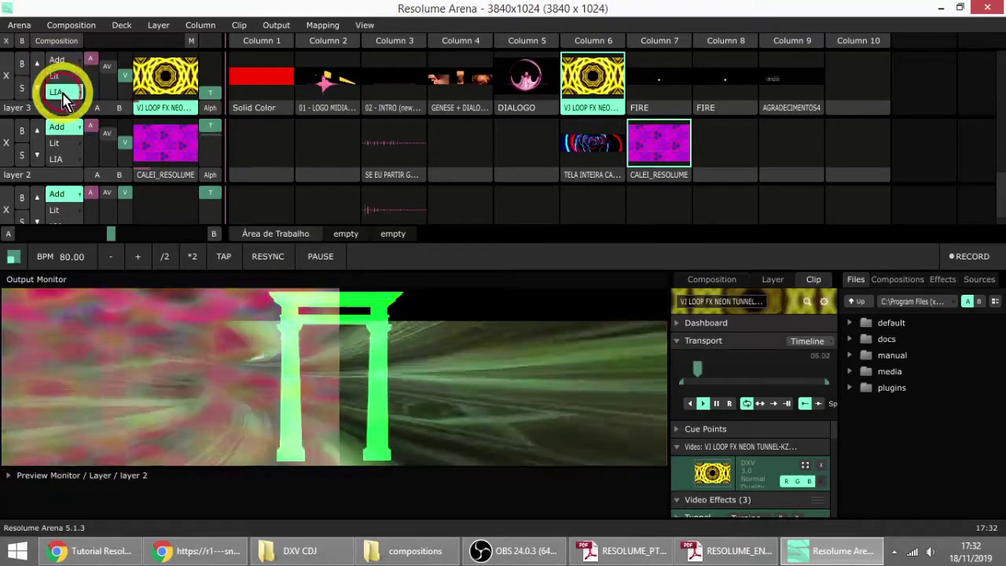
left_click(56, 60)
left_click(57, 90)
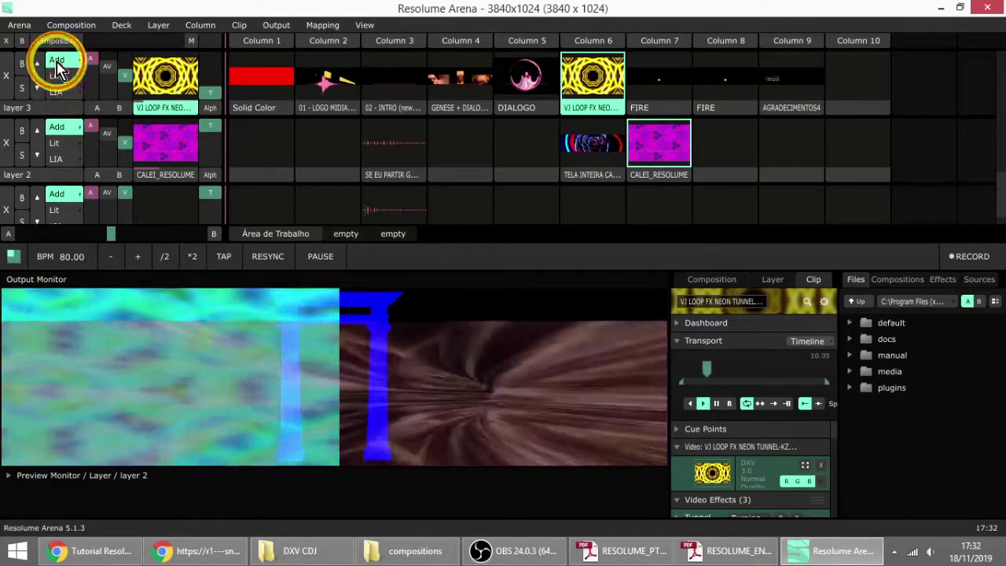
left_click(55, 77)
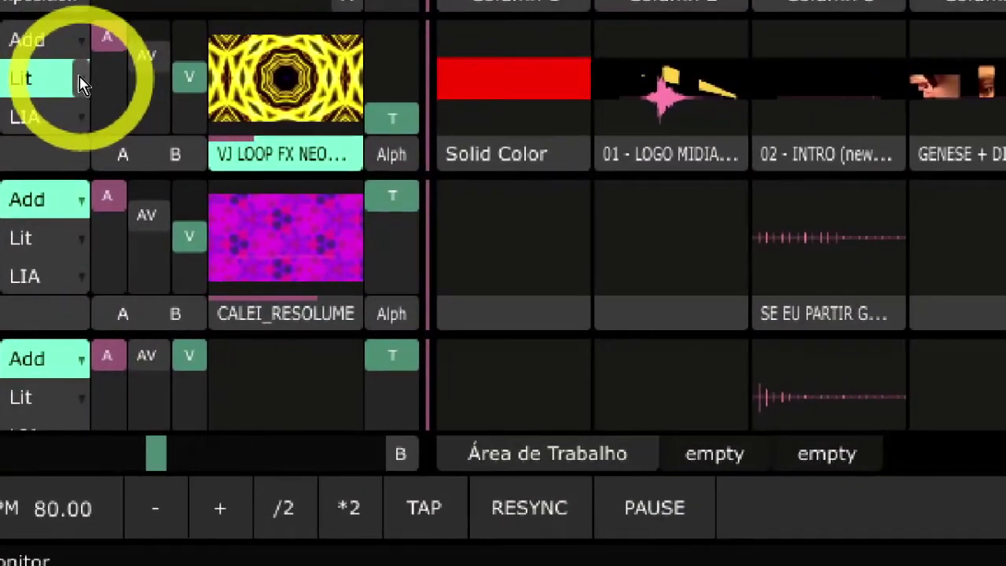
Step: Browse the full list of blend modes available for layer 3's Lit slot, keeping Lighten selected
left_click(79, 77)
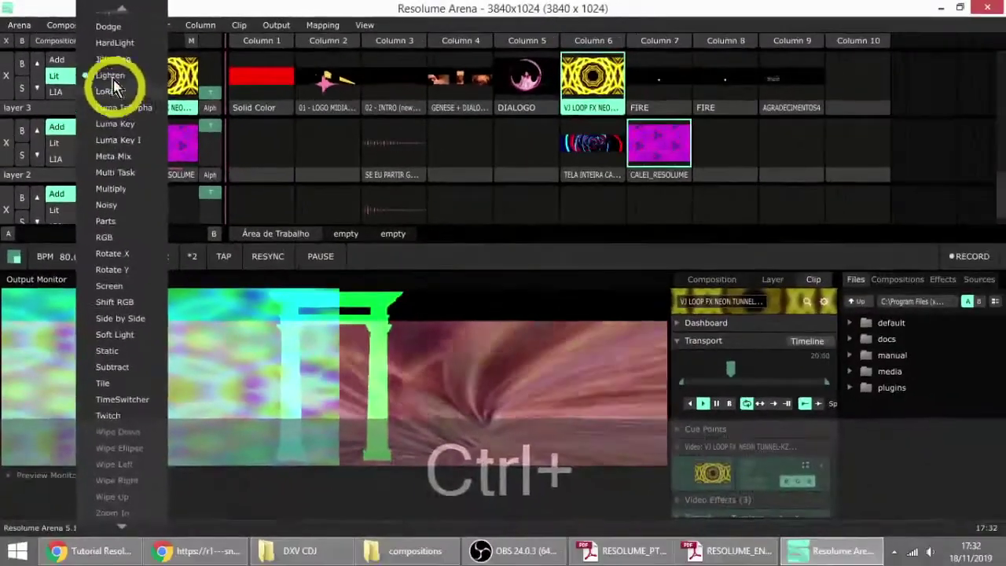
scroll(118, 523, "down", 3)
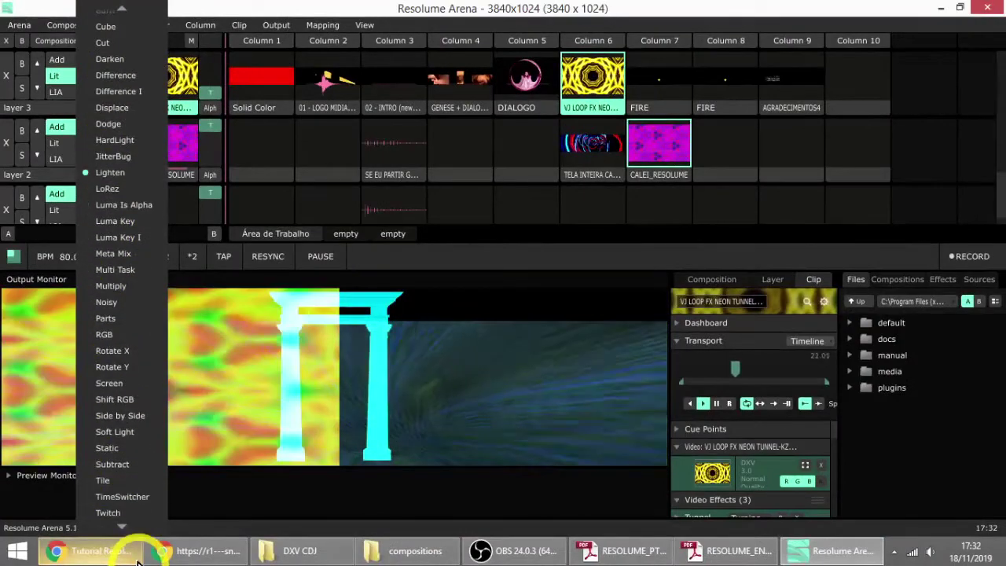
scroll(121, 11, "up", 5)
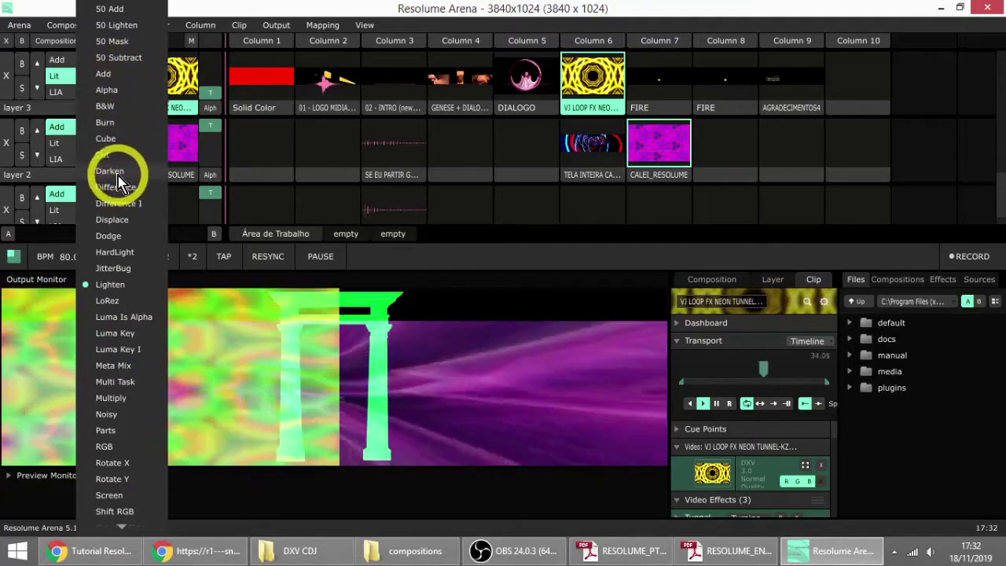
mouse_move(132, 541)
mouse_move(138, 10)
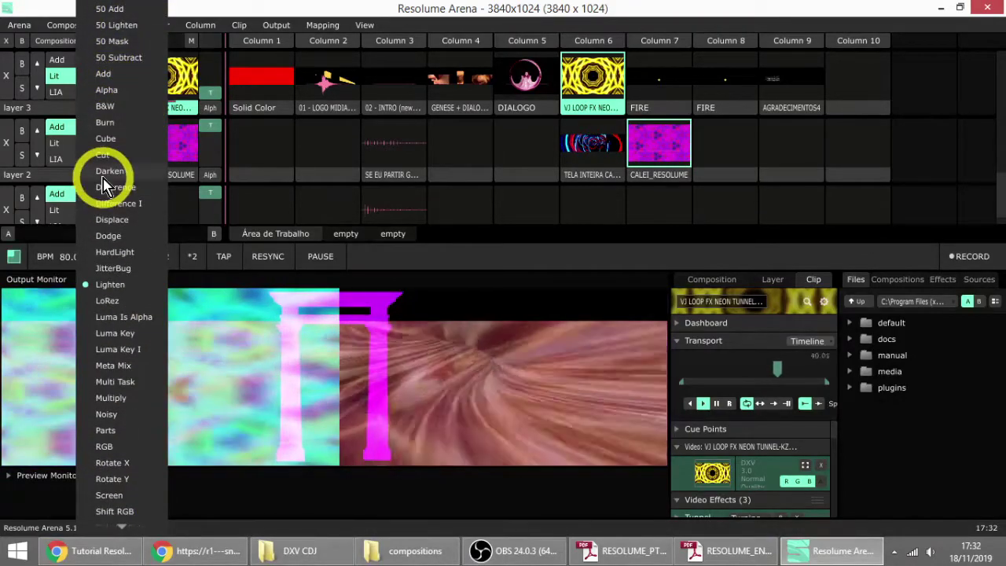
left_click(45, 9)
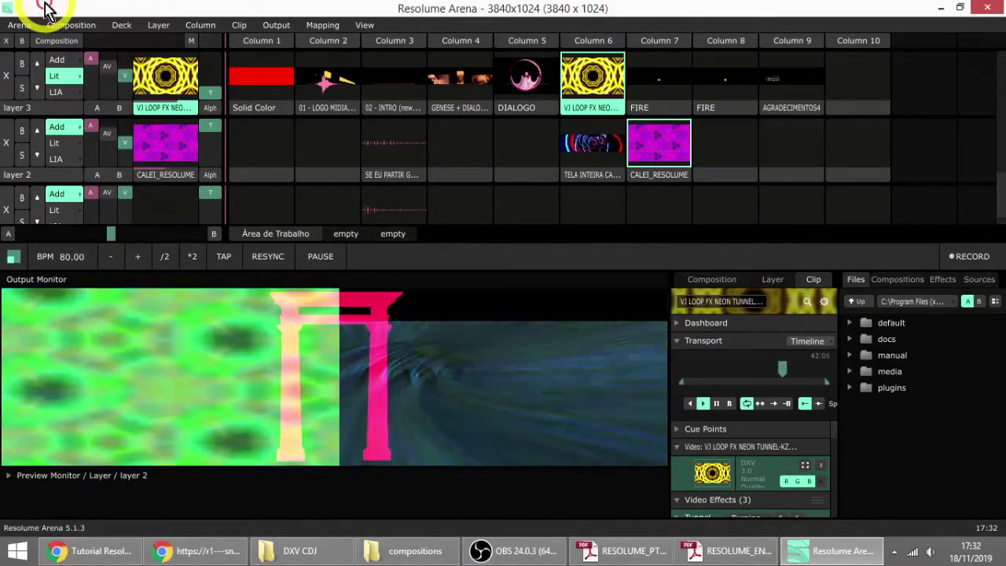
left_click(71, 24)
left_click(97, 10)
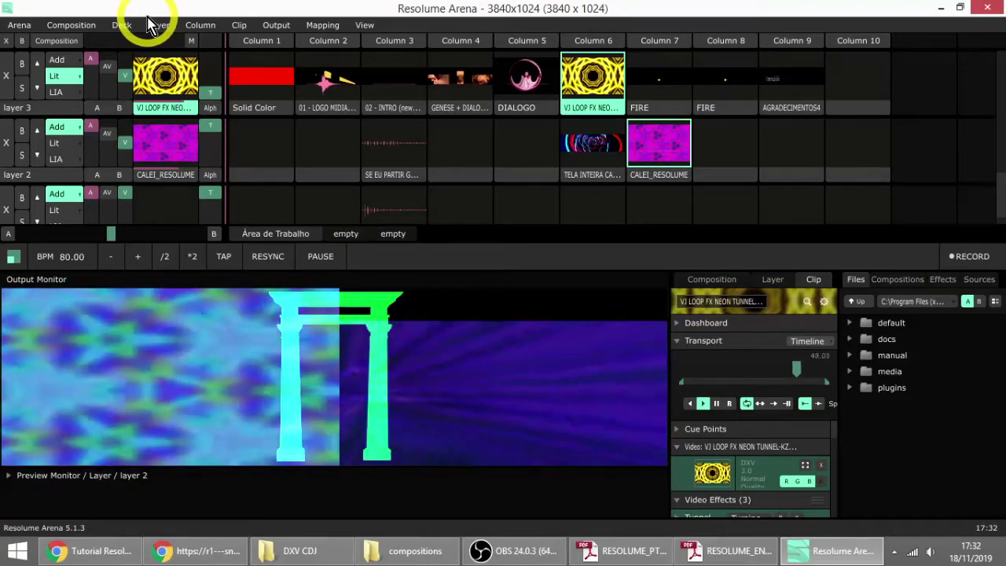
left_click(239, 25)
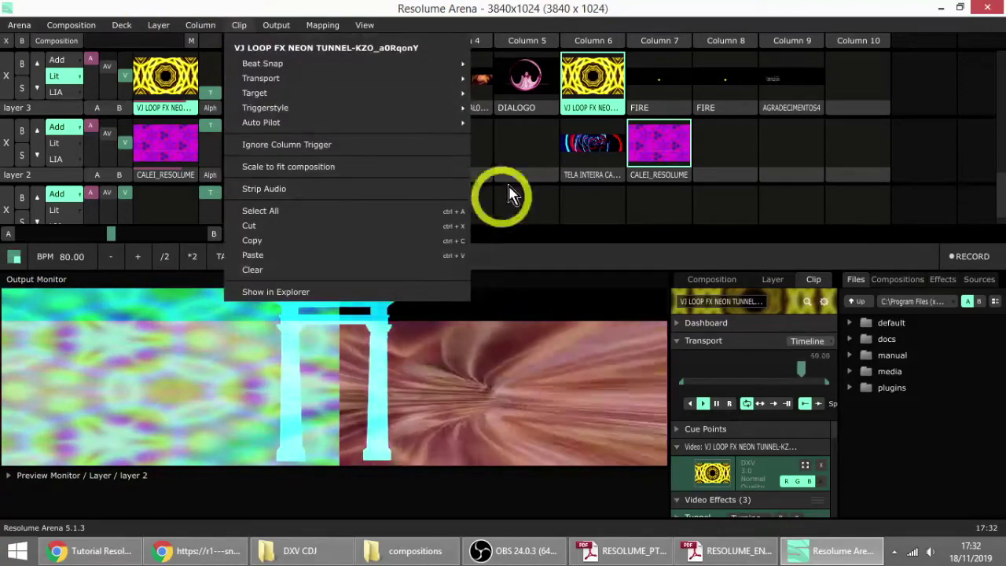
left_click(531, 63)
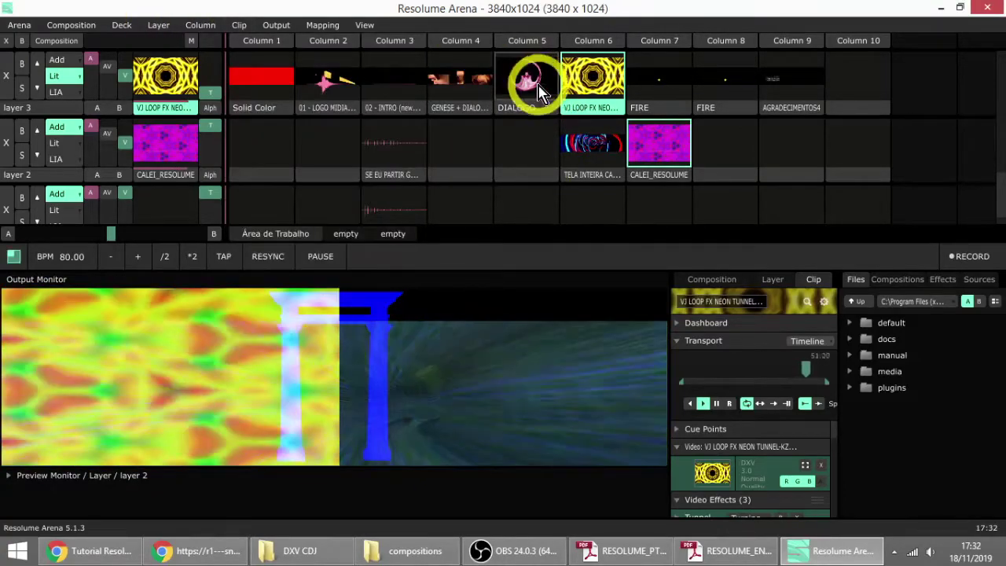
Step: Play DIALOGO from Column 5 on layer 3 in Add mode with layer 2 cleared, and pause the clip
left_click(538, 90)
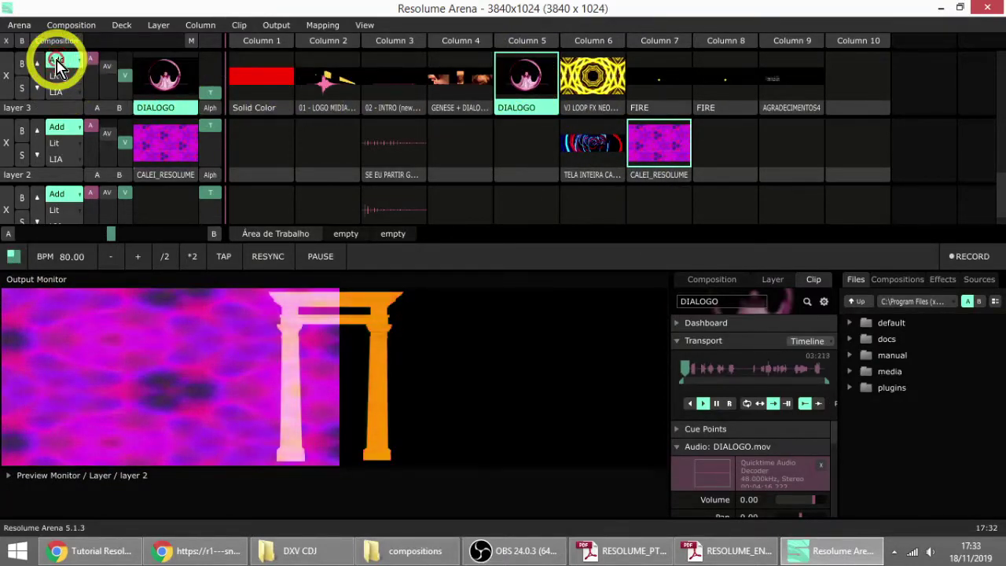
left_click(723, 149)
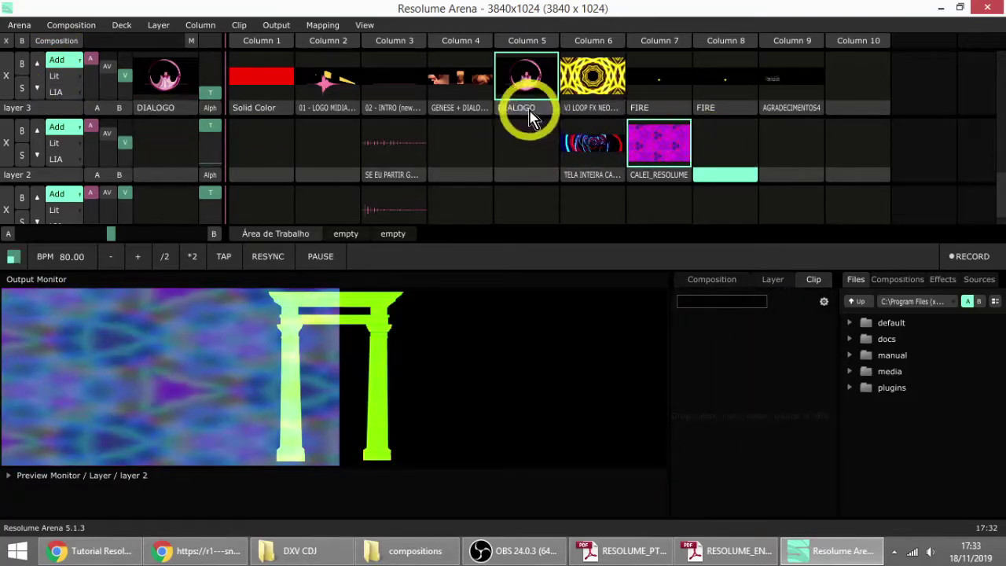
left_click(528, 114)
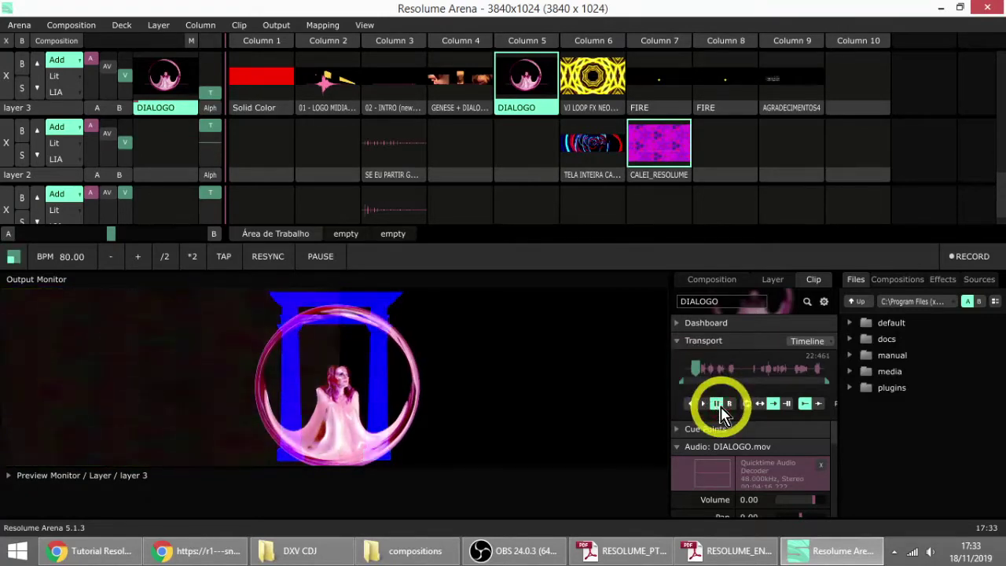
Step: Trigger CALEI_RESOLUME in Column 7 of layer 2 and enlarge it to cover the full output width
left_click(660, 148)
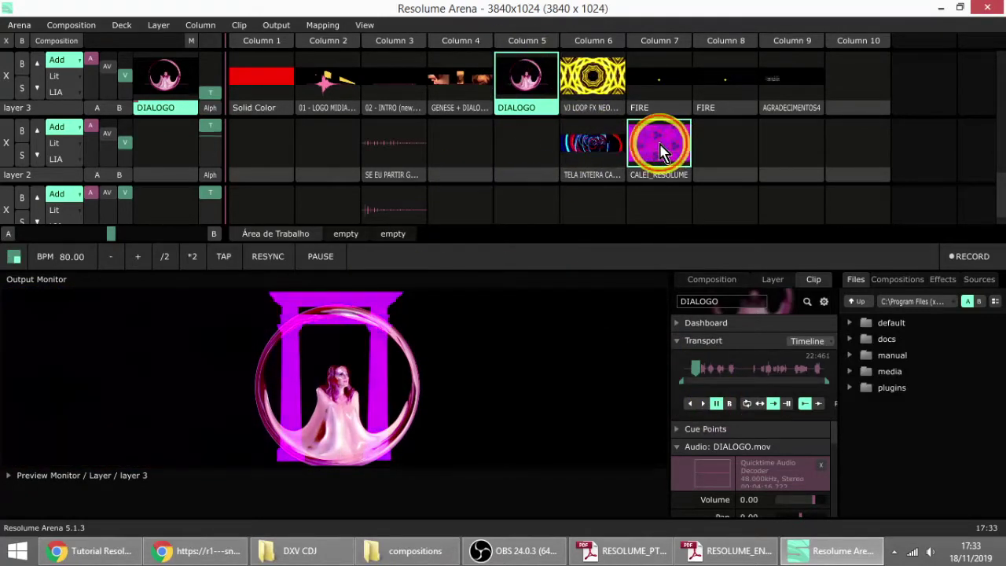
left_click(210, 140)
left_click(677, 139)
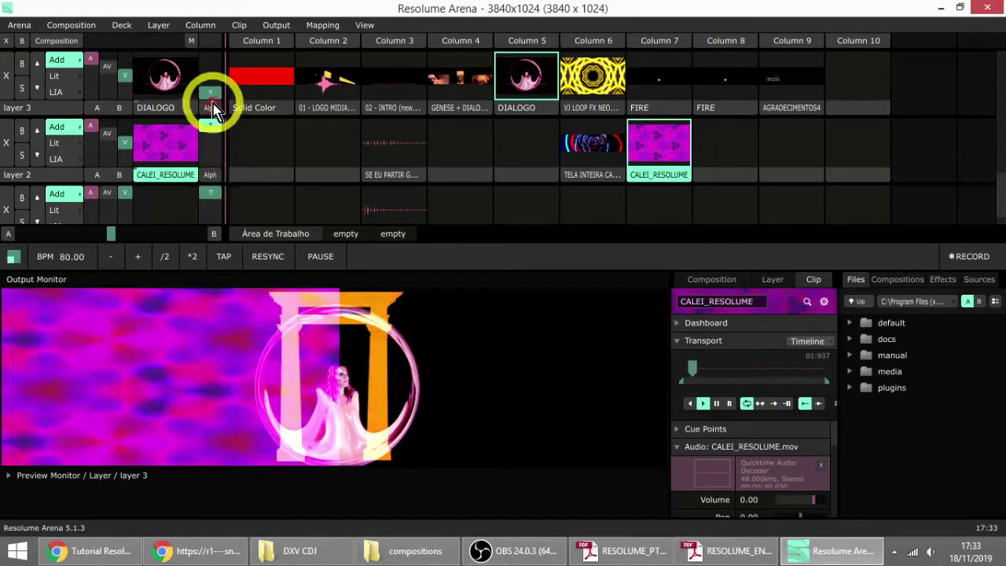
scroll(771, 456, "down", 3)
scroll(778, 475, "down", 4)
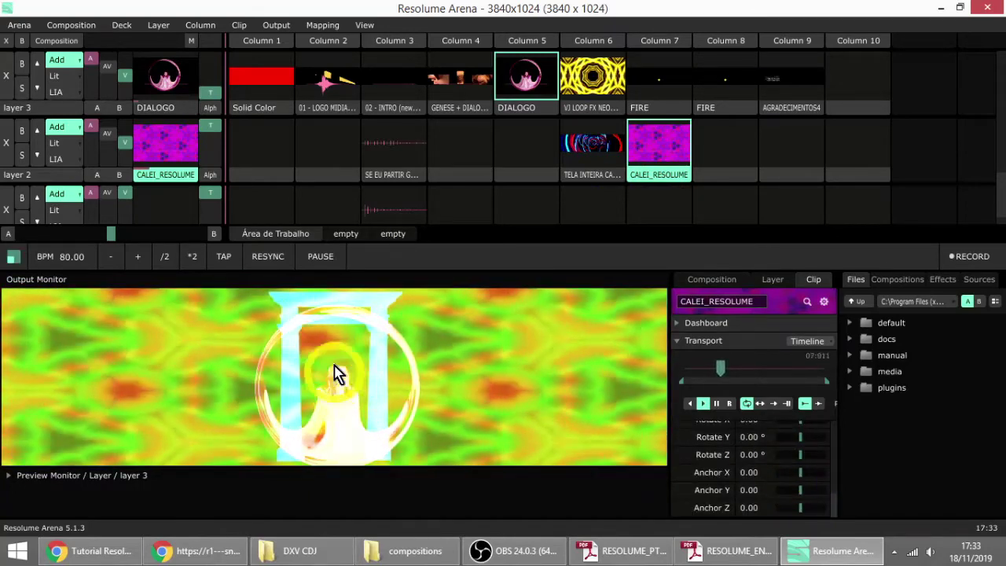
Step: Try the Darken and Multiply blend modes on layer 3 with the DIALOGO clip
left_click(522, 110)
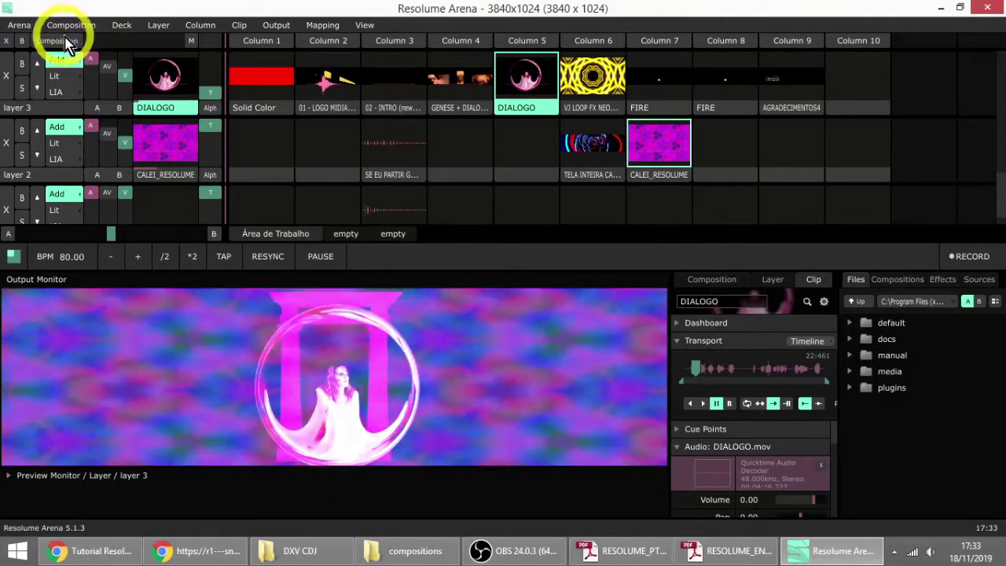
left_click(84, 62)
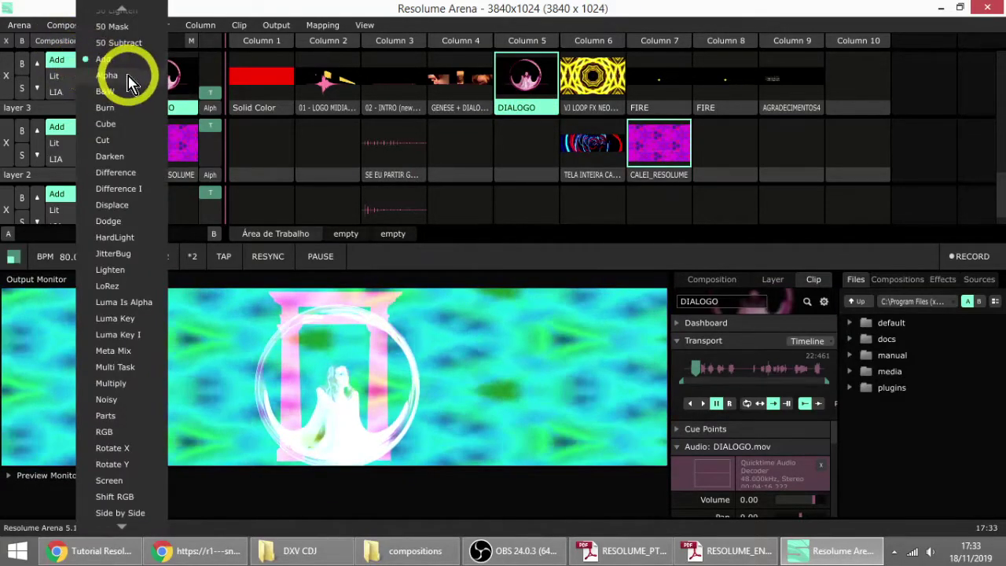
left_click(144, 158)
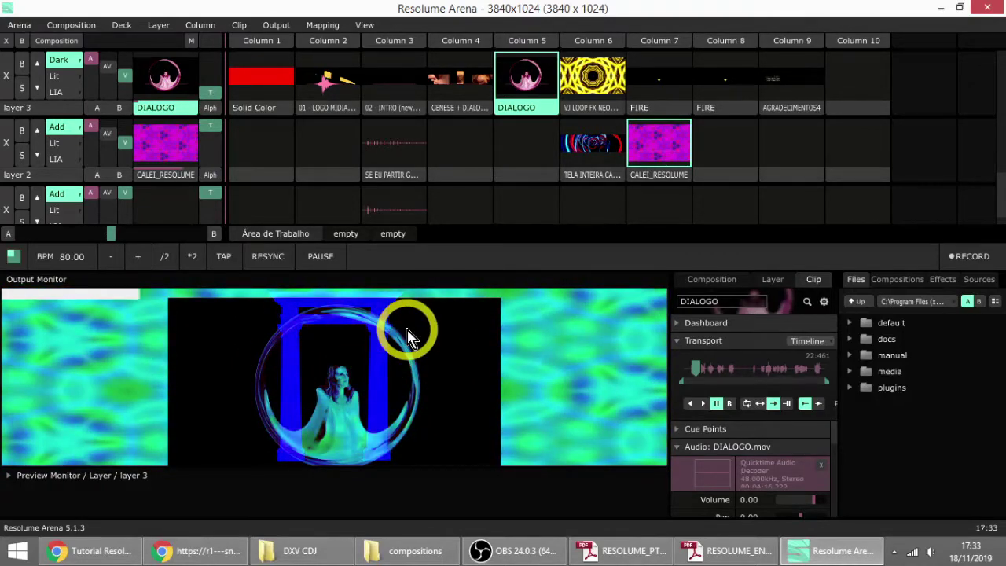
left_click(85, 59)
left_click(118, 287)
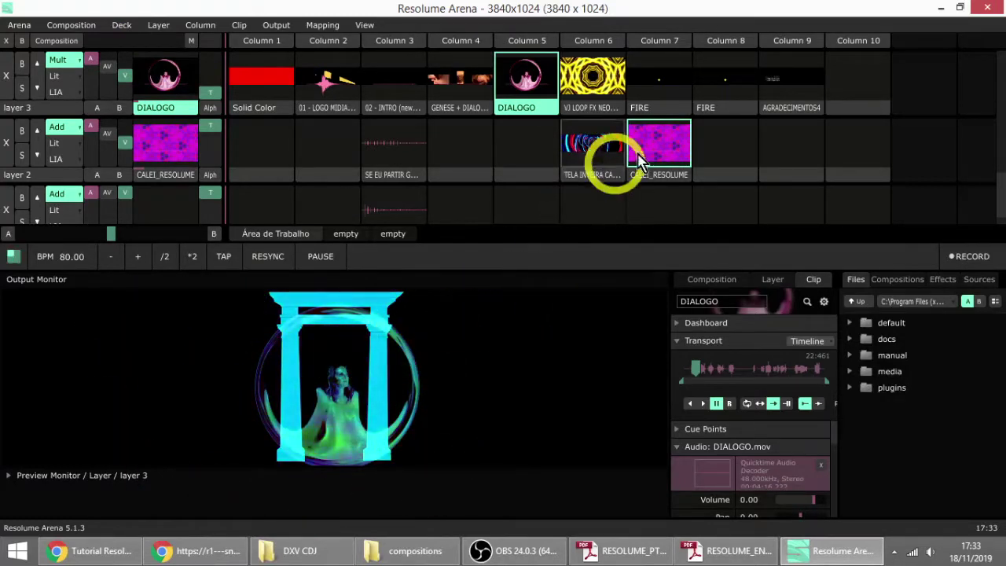
Step: Trigger the TELA INTEIRA clip in Column 6 of layer 2, try Meta Mix on layer 3, and return that layer to Add
left_click(596, 140)
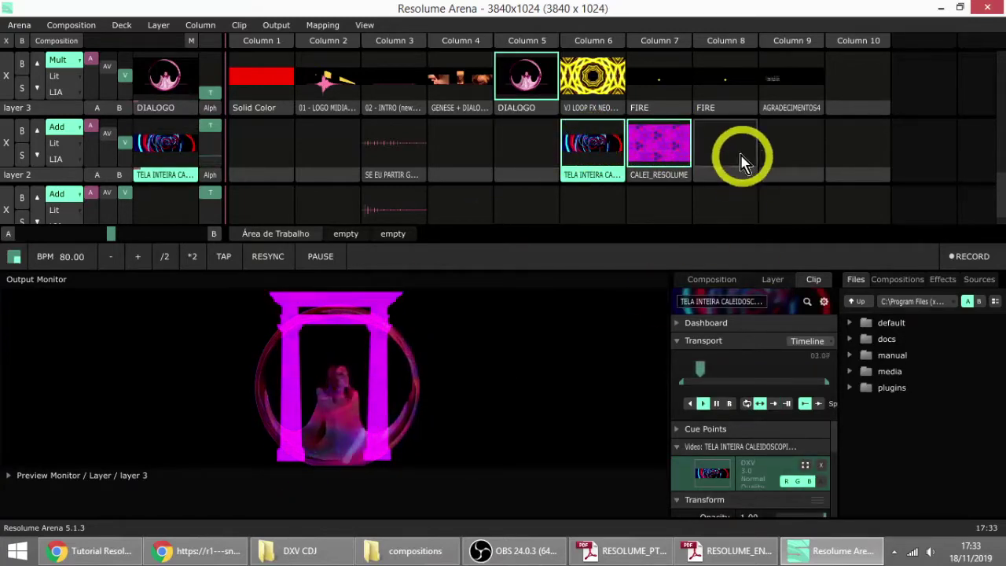
scroll(738, 161, "up", 2)
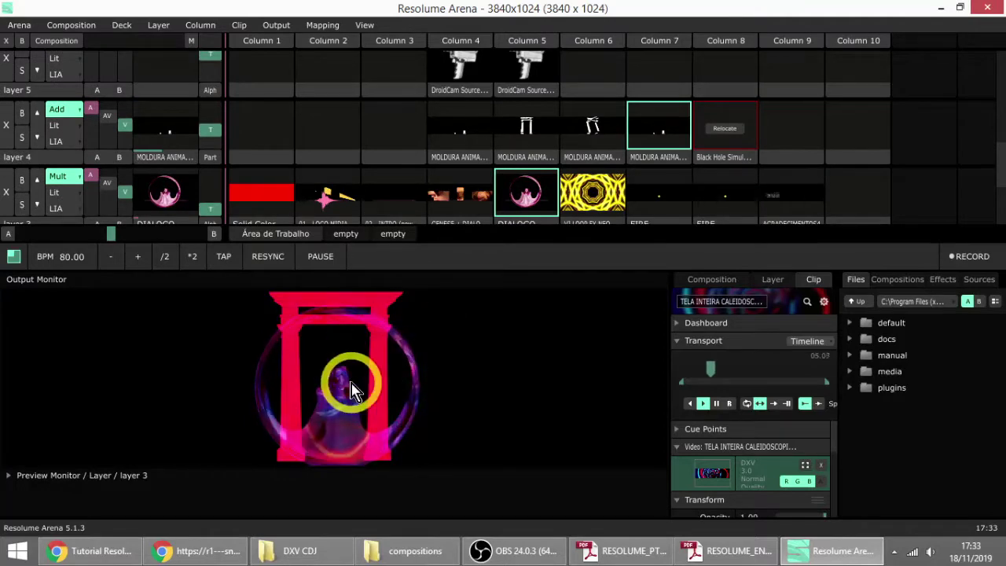
left_click(69, 178)
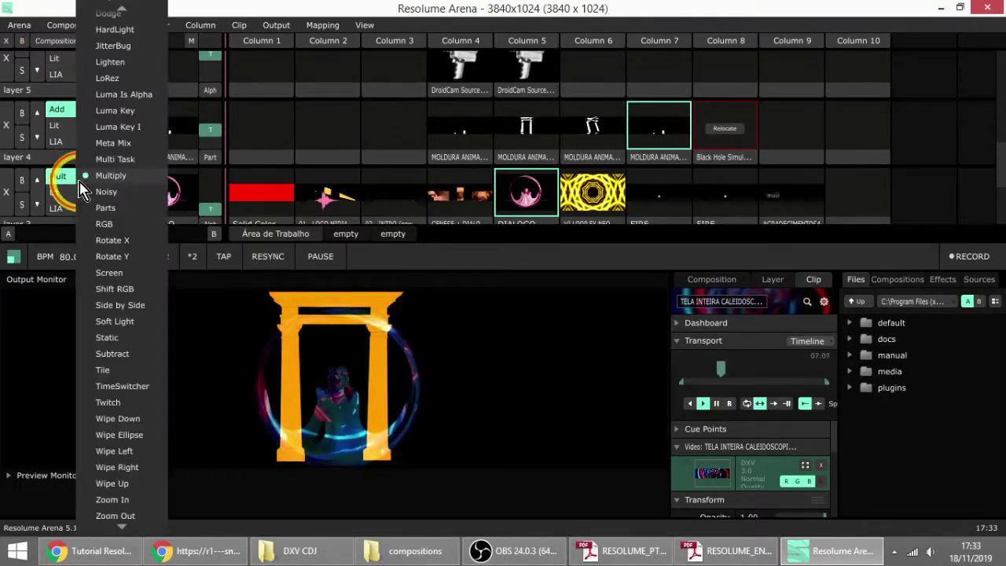
left_click(118, 149)
left_click(77, 177)
scroll(135, 346, "down", 2)
scroll(126, 359, "up", 6)
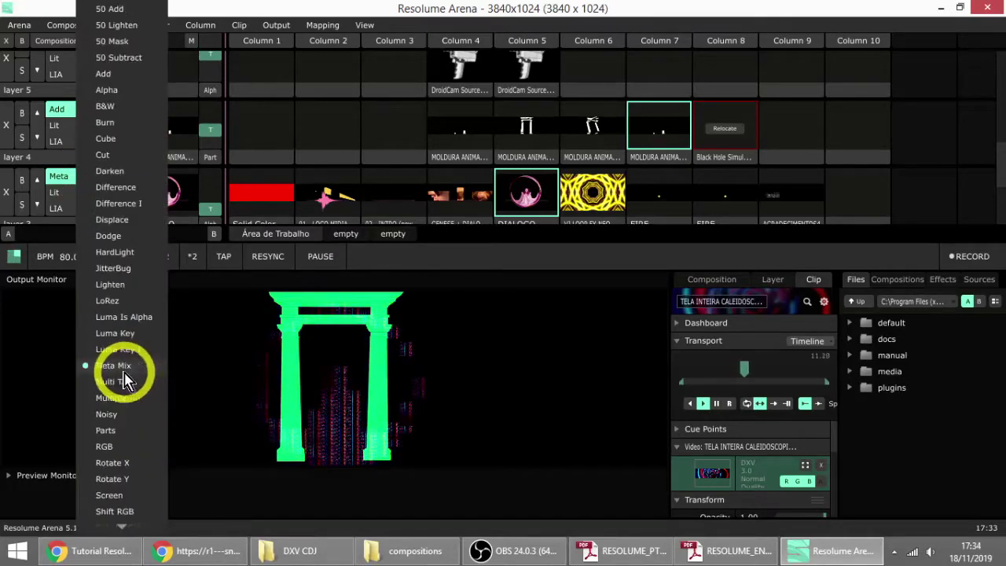
left_click(112, 74)
Step: Clear the playing clip from layer 2 by triggering its empty Column 8 slot
scroll(628, 189, "down", 2)
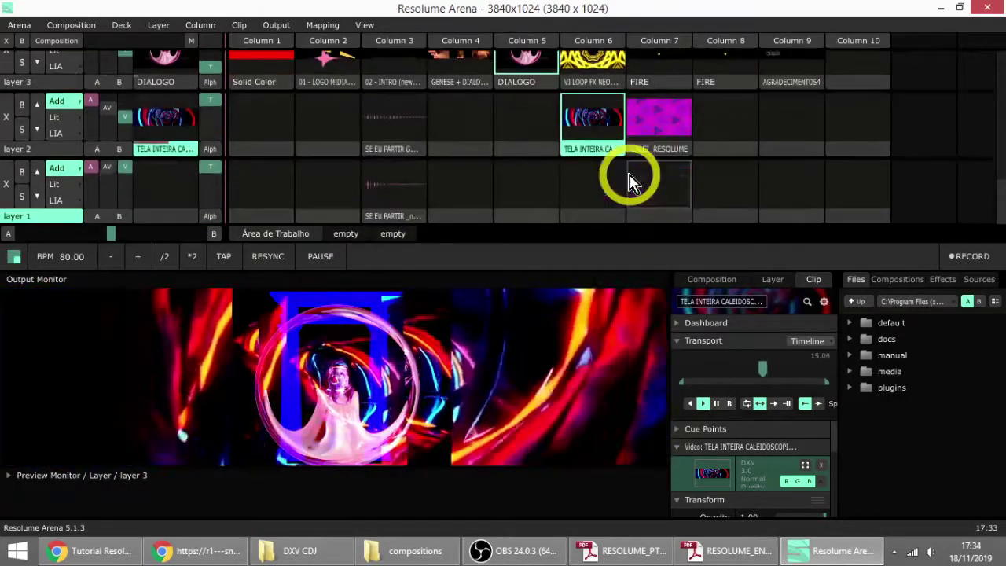
scroll(632, 183, "up", 1)
left_click(722, 169)
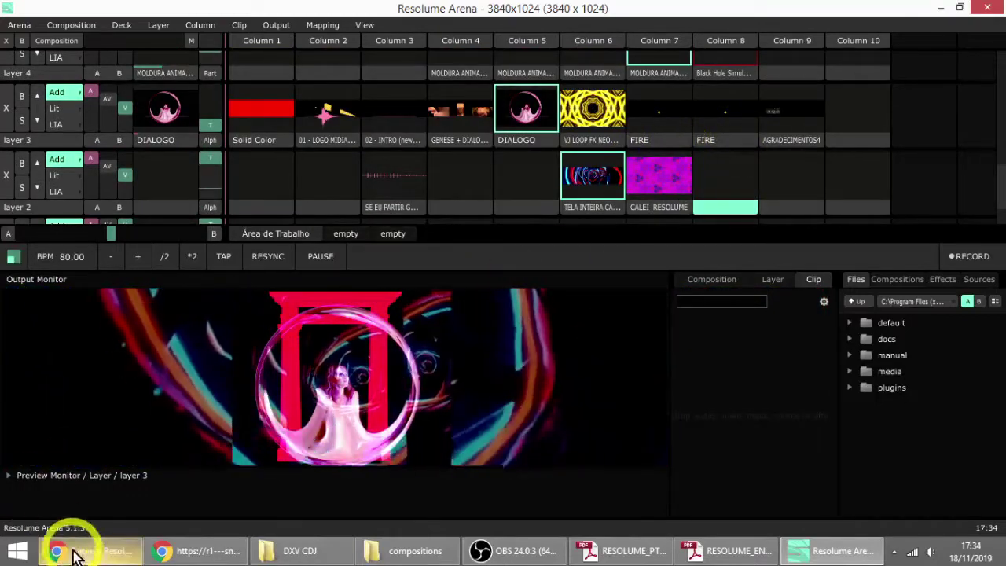
Step: Check the Grid e Reprodução slide of the tutorial presentation in Chrome and return to Resolume Arena
left_click(99, 548)
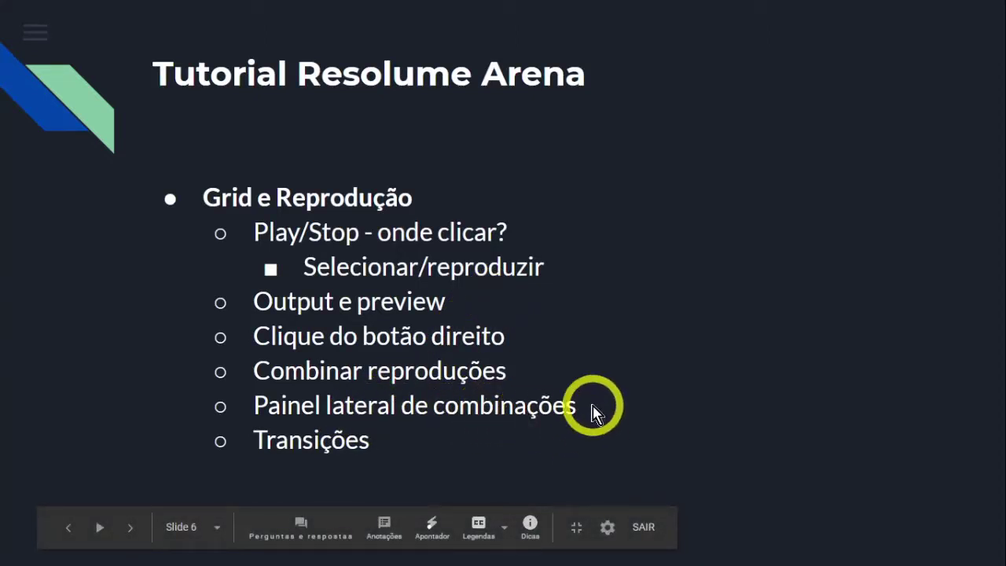
key("alt+Tab")
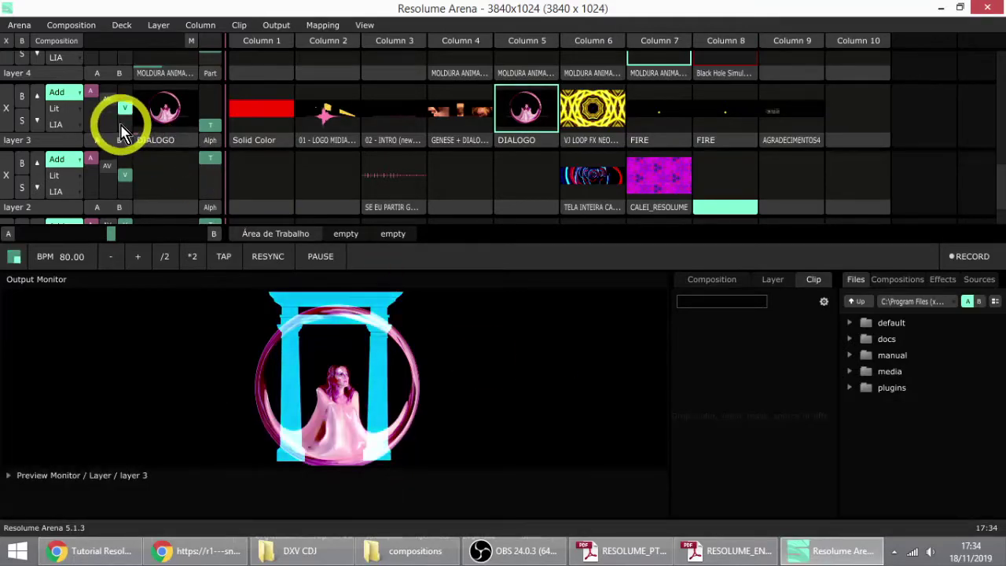
key("ctrl+4")
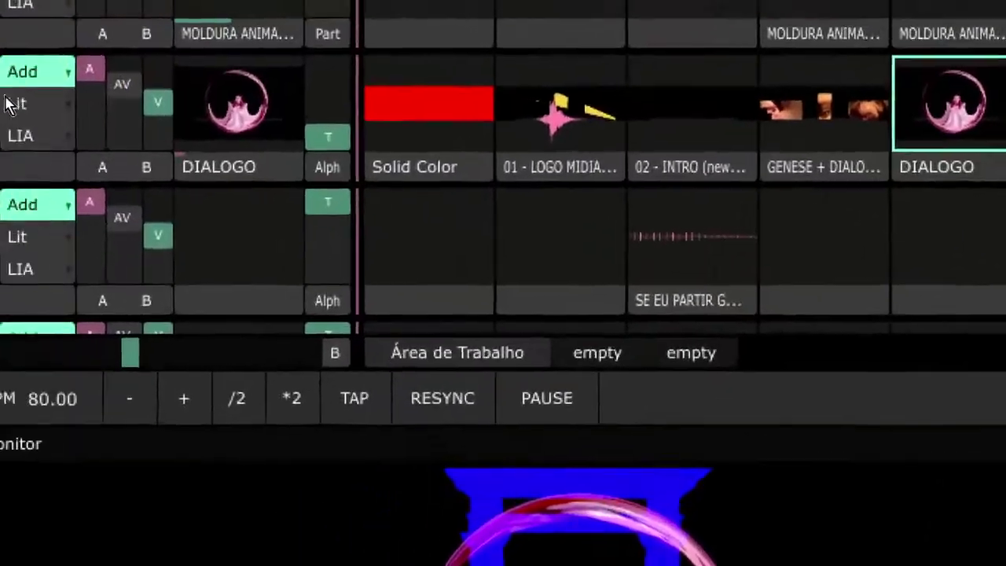
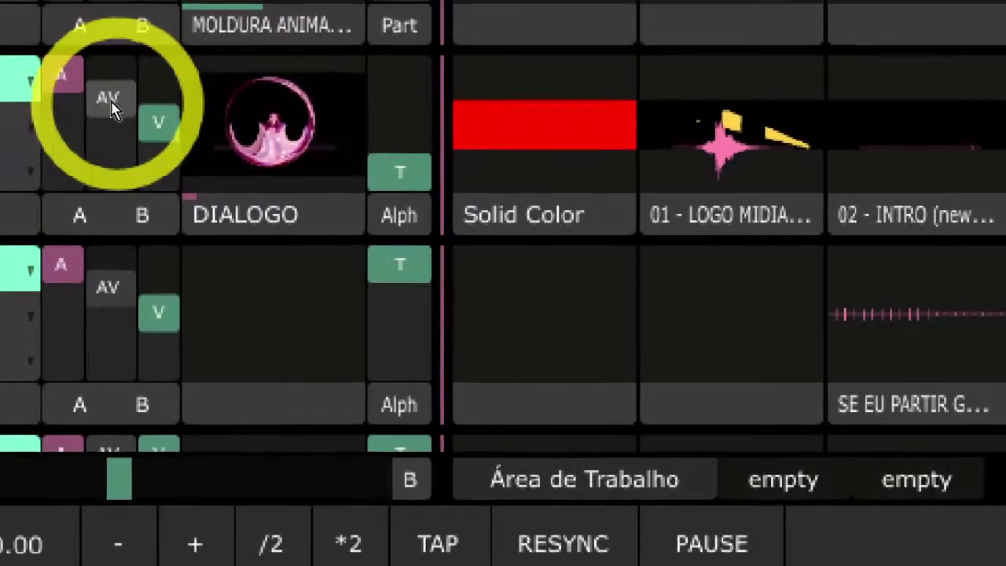
Step: Try layer 3's combined AV fader by lowering audio and video together to the minimum
left_click(110, 107)
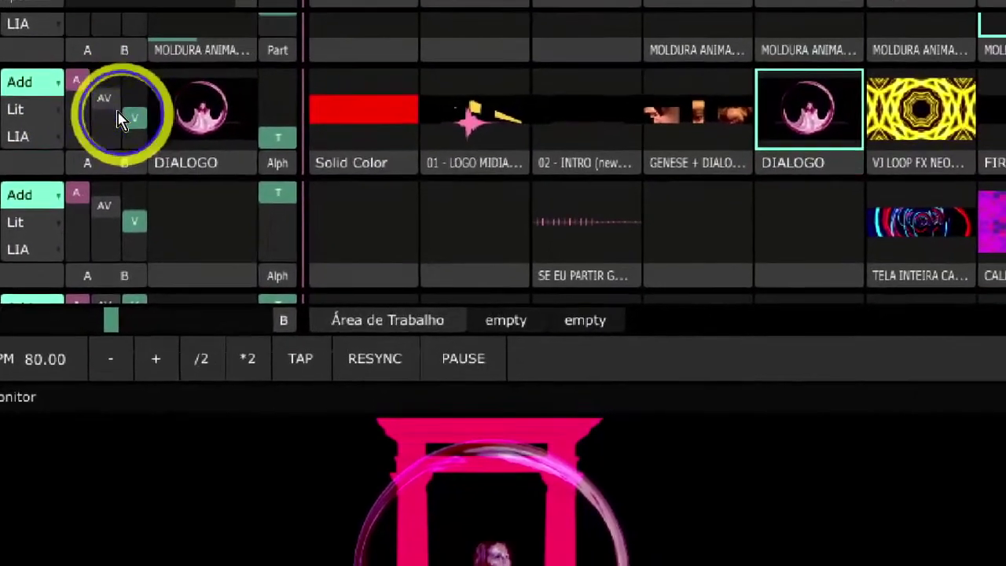
right_click(153, 124)
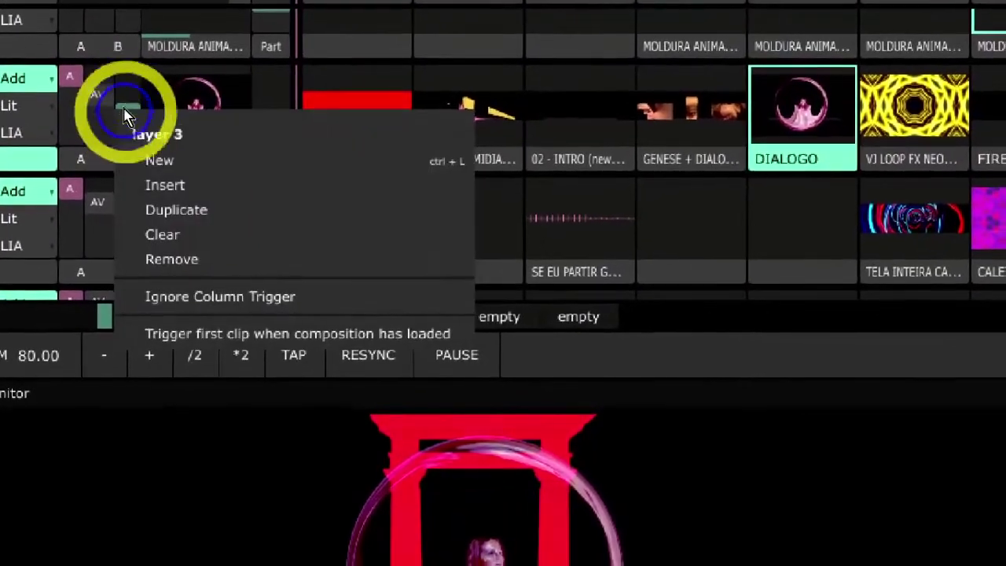
left_click(153, 126)
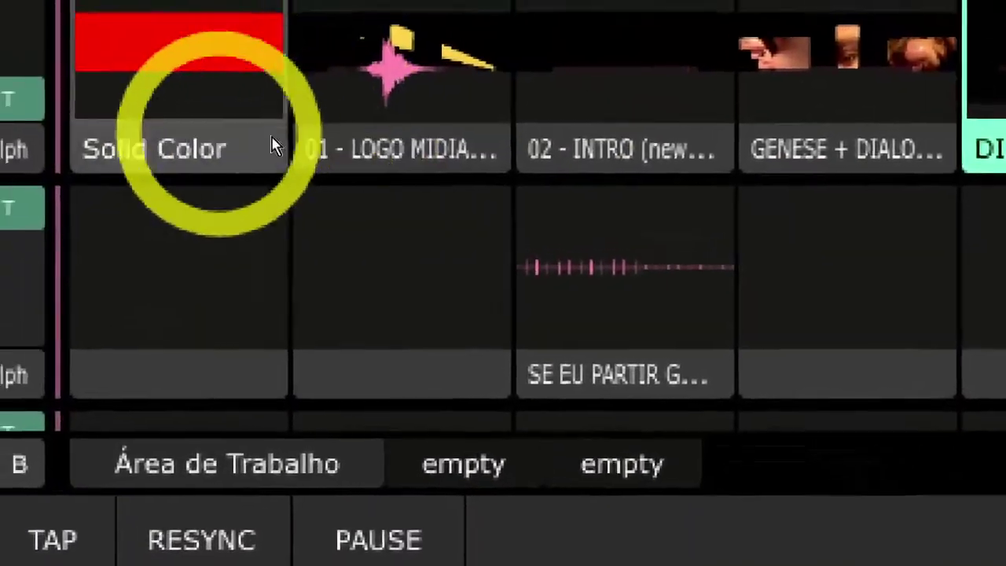
right_click(677, 186)
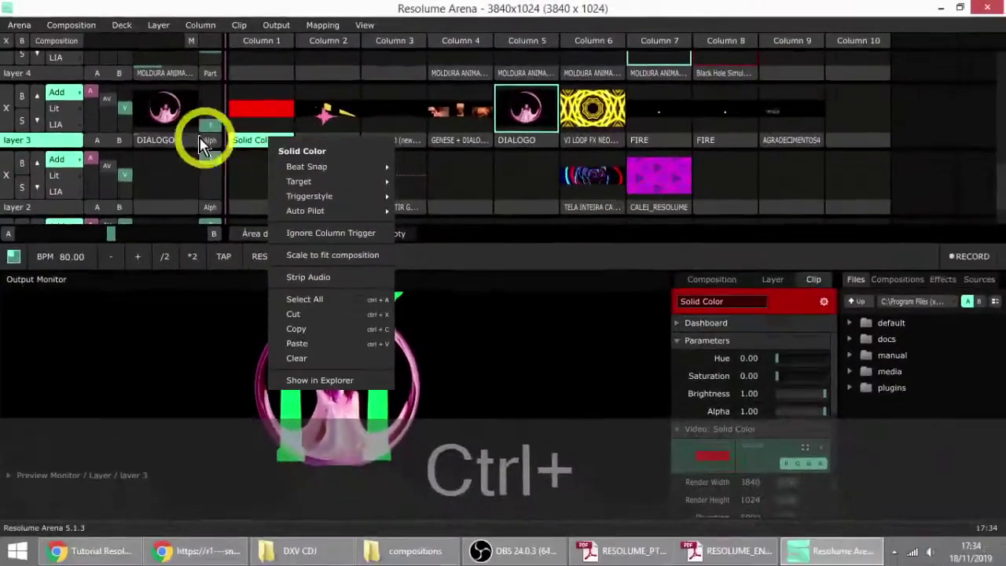
left_click(128, 147)
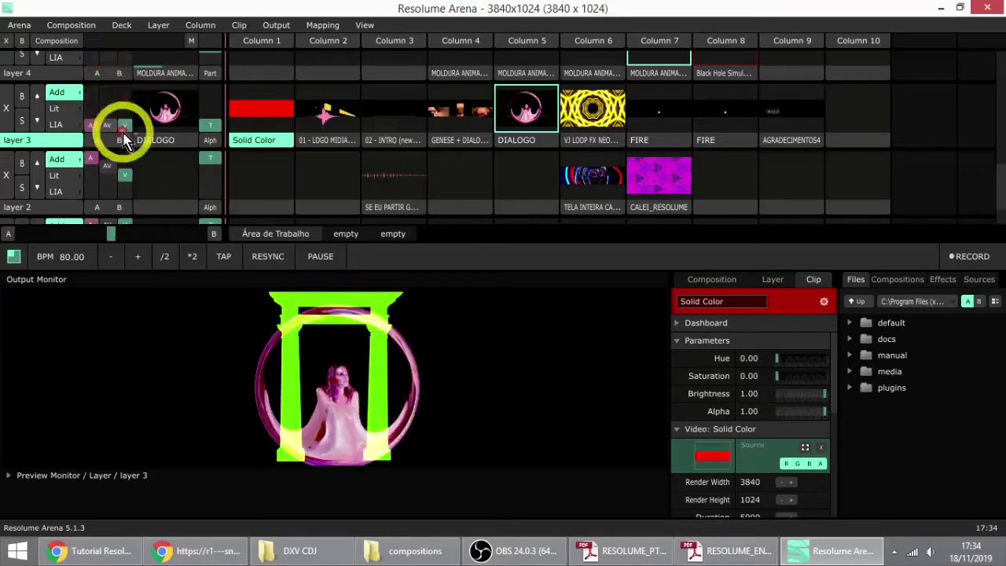
Step: Point out layer 3's transition fader and raise the layer's video fader to the maximum
left_click(202, 91)
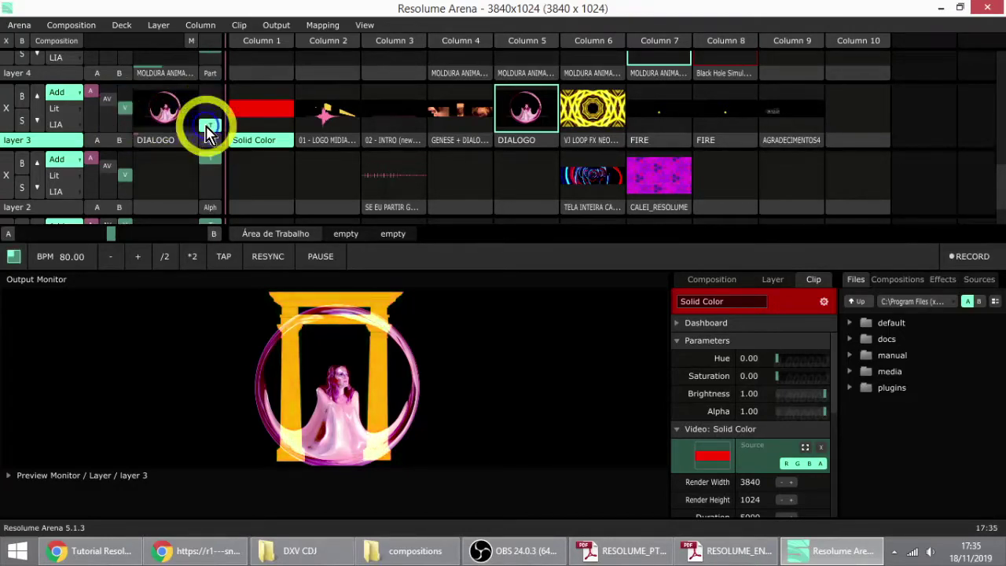
left_click_drag(210, 134, 122, 130)
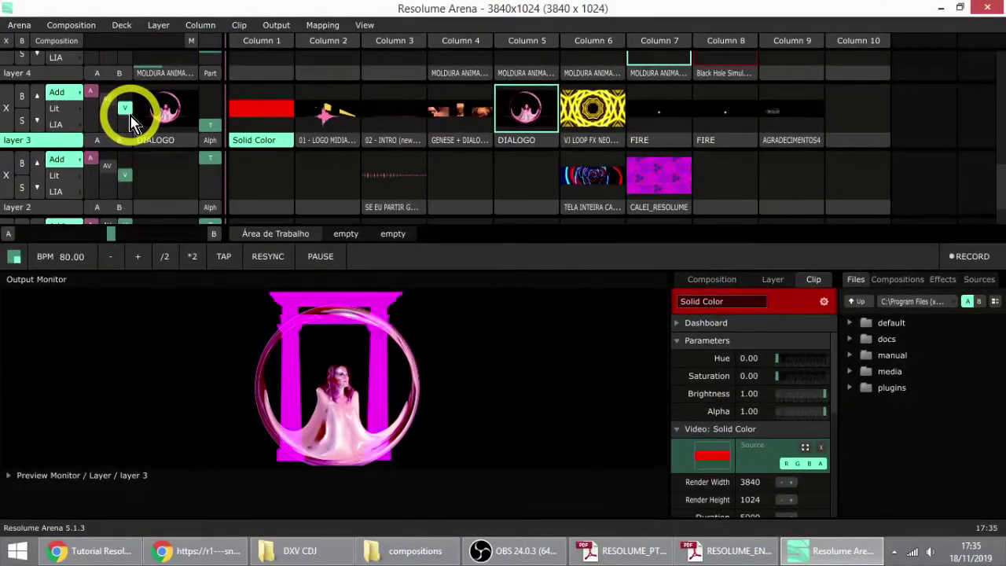
mouse_move(781, 363)
left_mouse_down()
mouse_move(831, 358)
mouse_move(700, 358)
mouse_move(839, 360)
mouse_move(779, 361)
left_mouse_up()
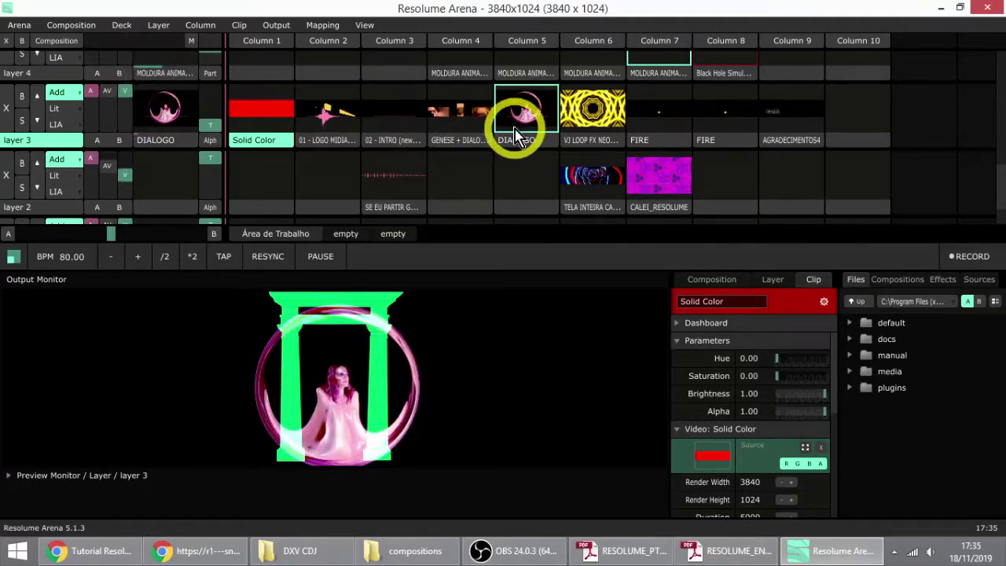
Step: Trigger VJ LOOP FX NEON TUNNEL on layer 3 and CALEI_RESOLUME on layer 2 while trying layer 3's video fader, leaving it at maximum
left_click(593, 122)
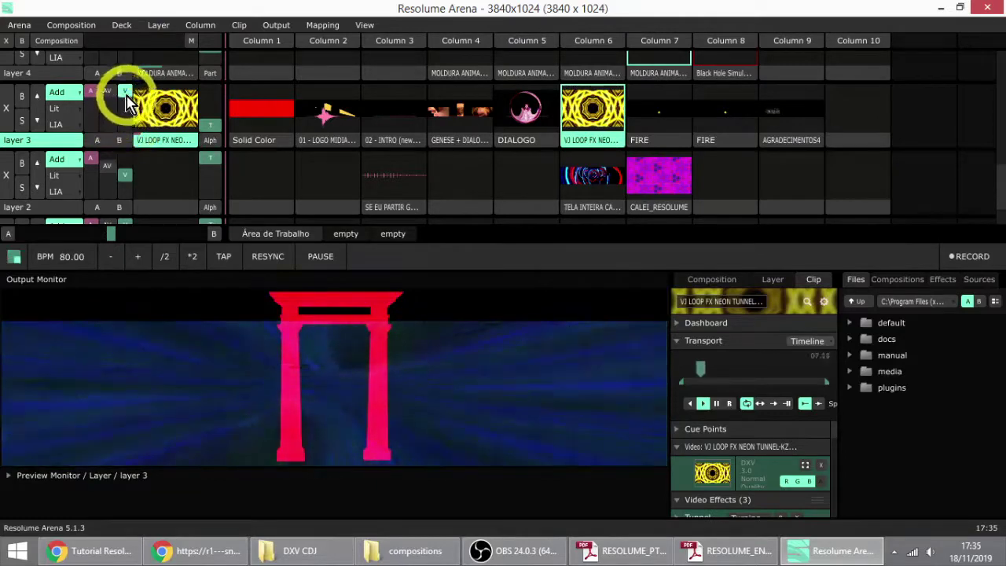
left_click_drag(130, 104, 132, 179)
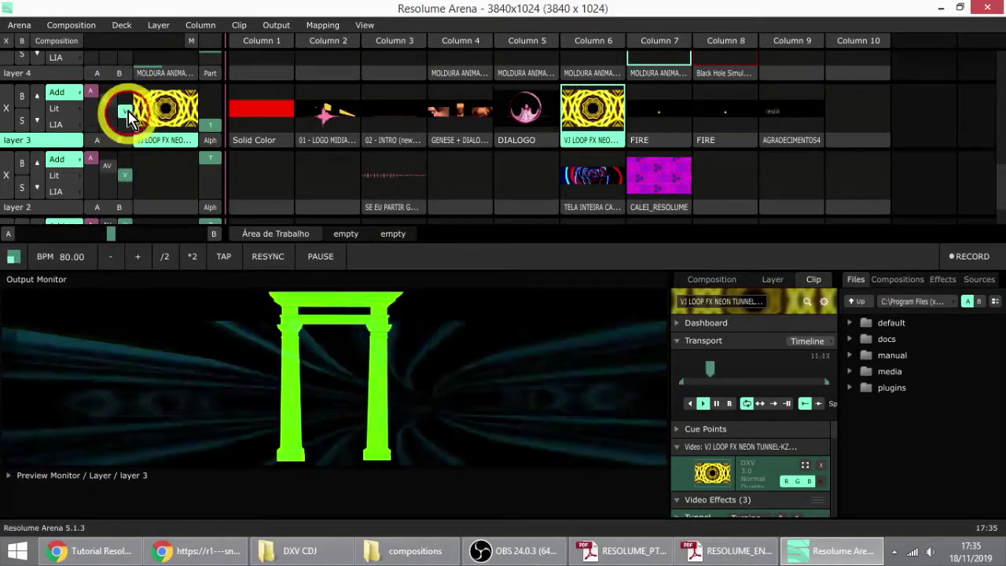
left_click_drag(130, 122, 124, 89)
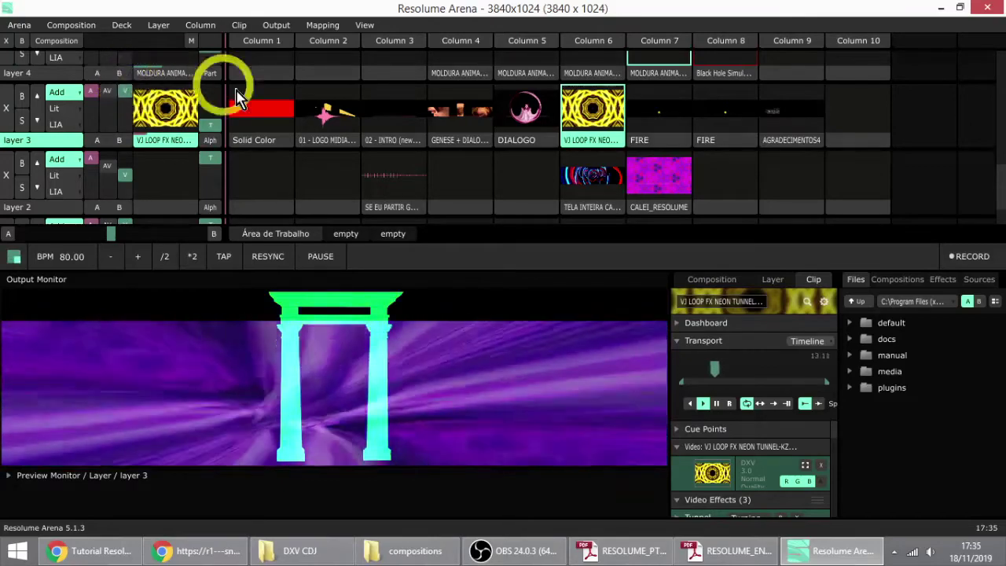
left_click(657, 182)
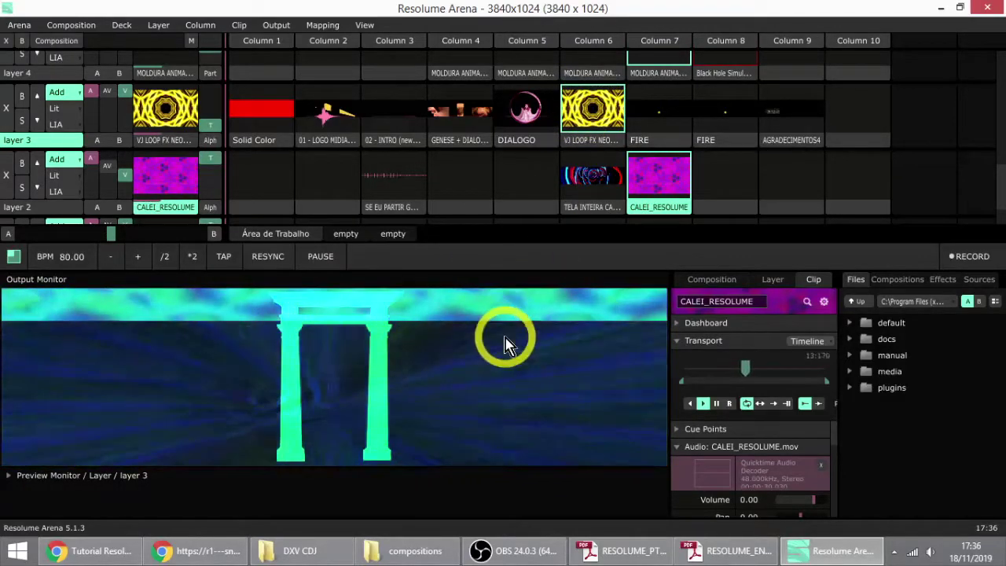
left_click_drag(130, 98, 130, 44)
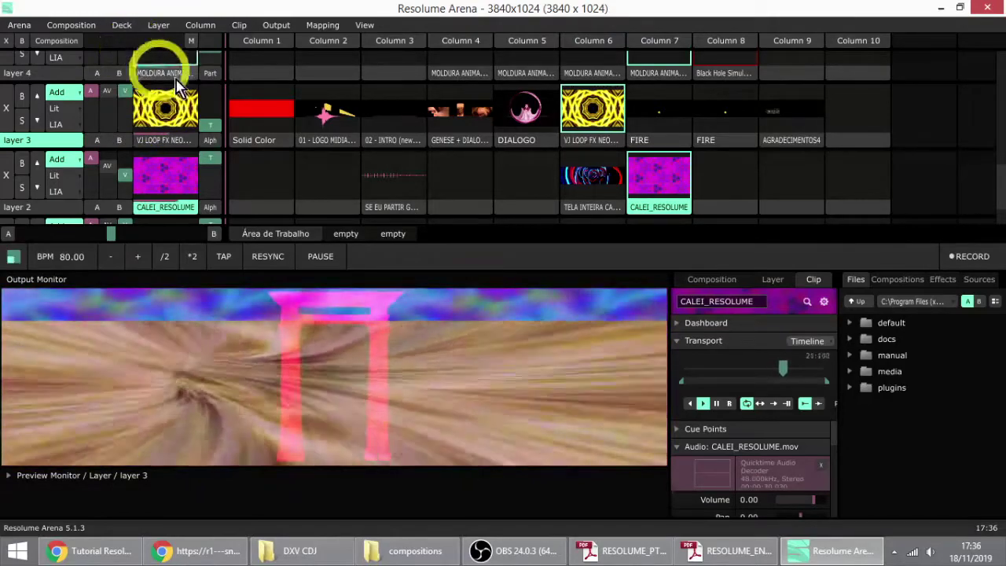
Step: Clear layer 4, move layer 3 above it, and retrigger the Column 7 MOLDURA ANIMATION clip on the lower of the two layers
scroll(668, 126, "up", 2)
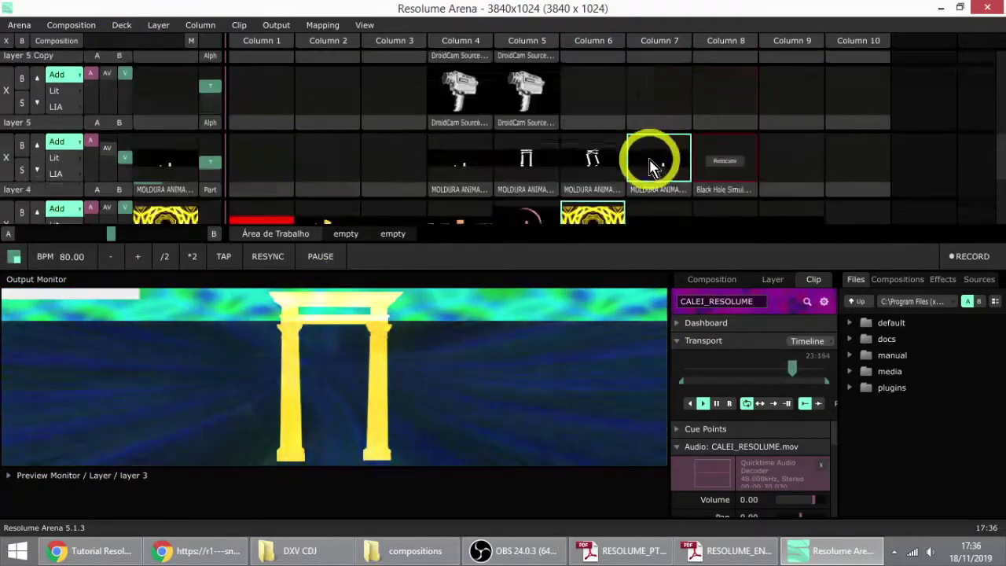
left_click(795, 155)
scroll(471, 165, "down", 1)
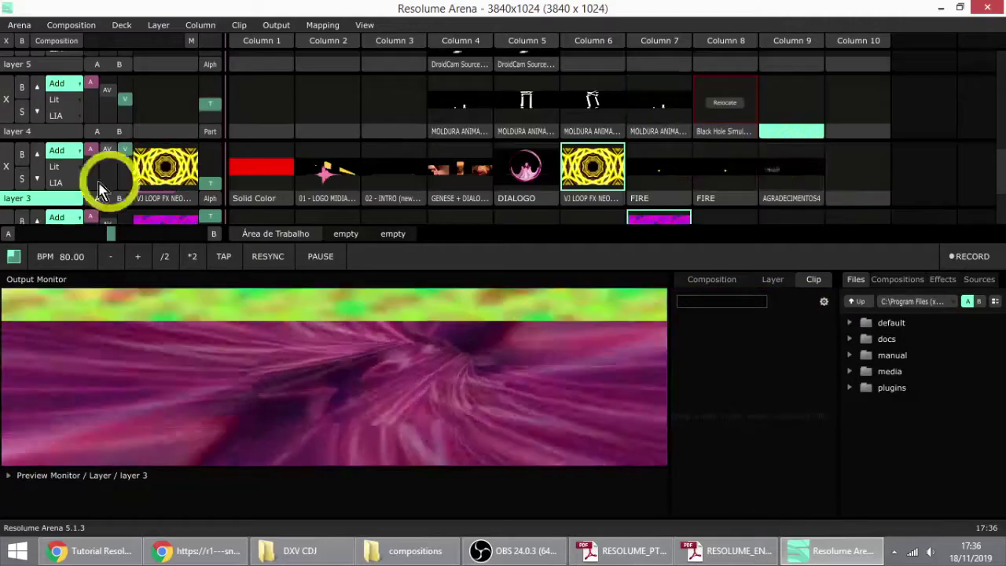
left_click(38, 154)
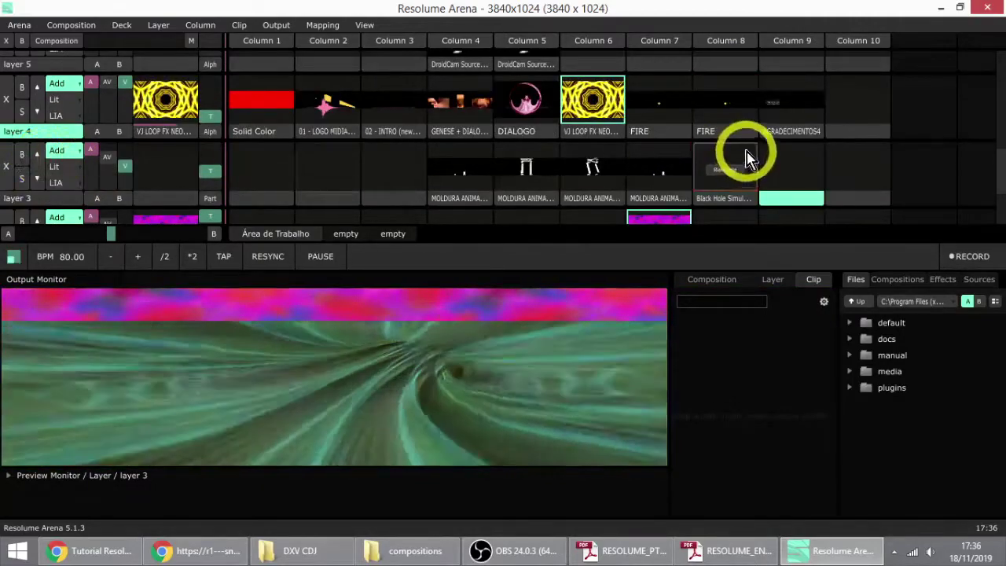
left_click(660, 169)
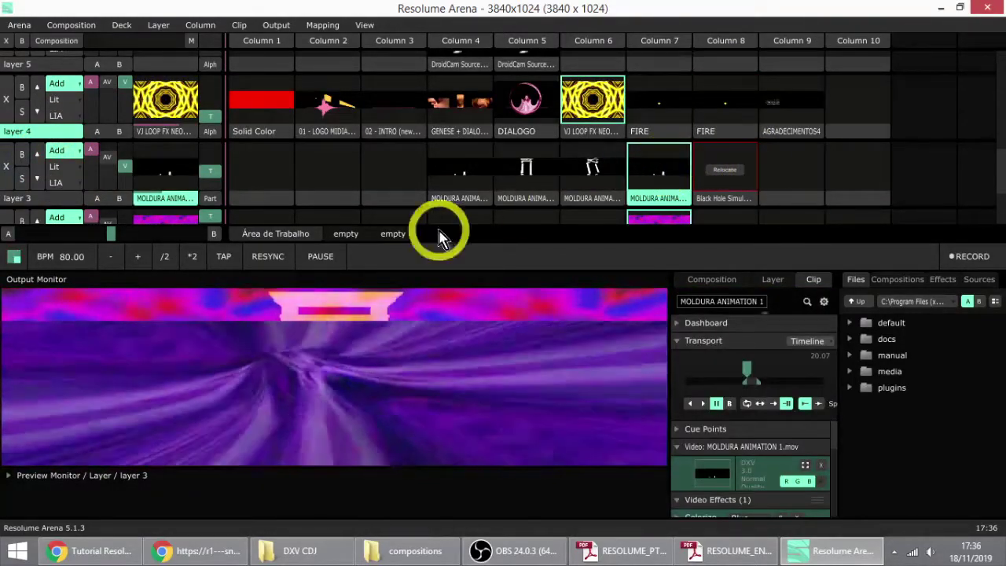
Step: Lower layer 4's video fader to about the middle and move that layer below the MOLDURA ANIMATION layer
left_click(124, 99)
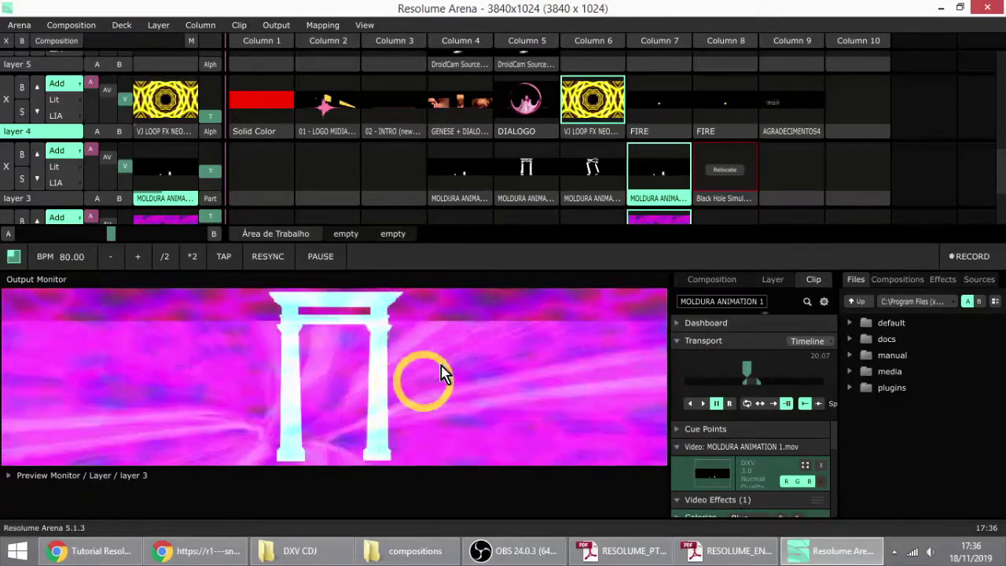
left_click(36, 112)
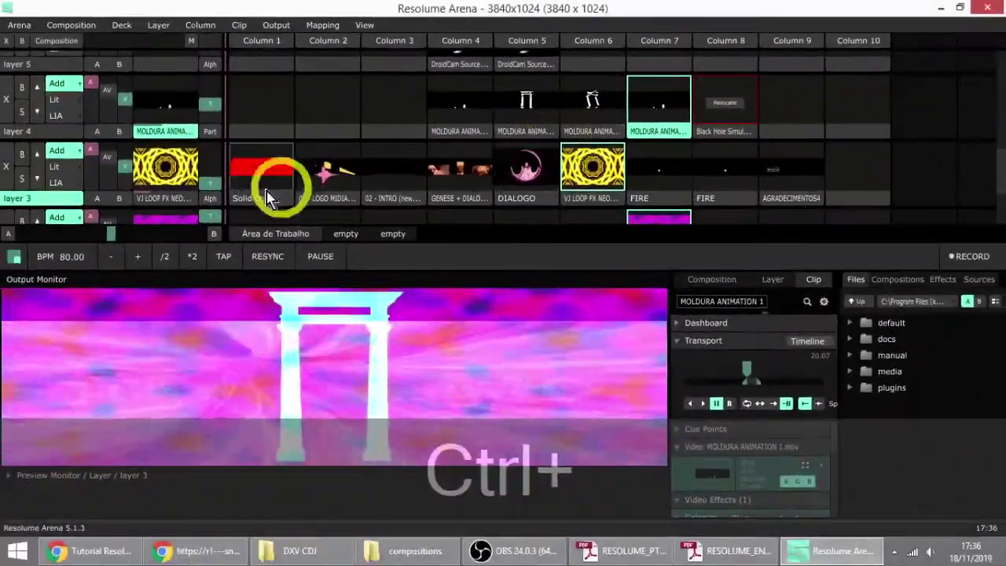
Step: Try a longer transition time on layer 2
scroll(330, 185, "down", 2)
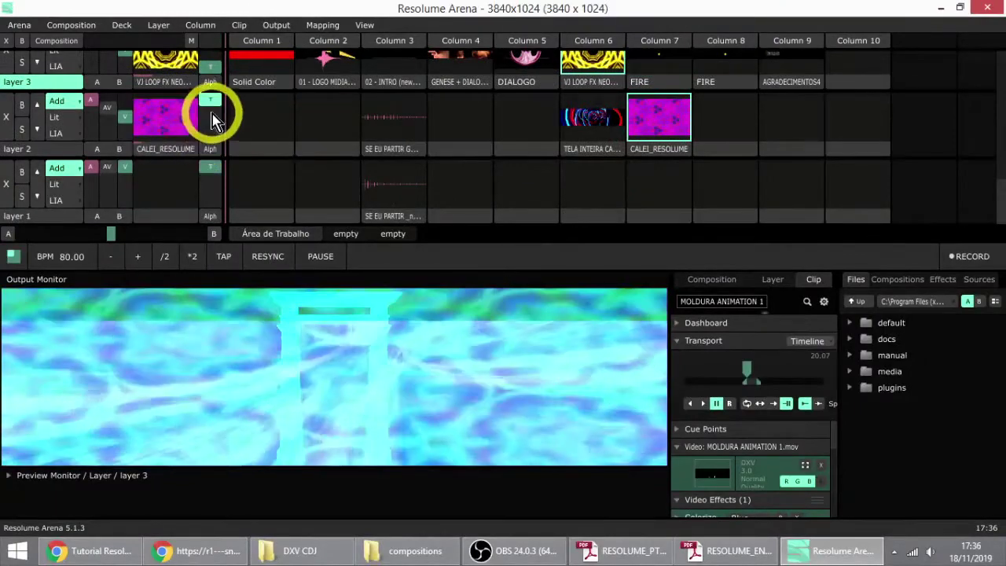
left_click_drag(210, 90, 213, 191)
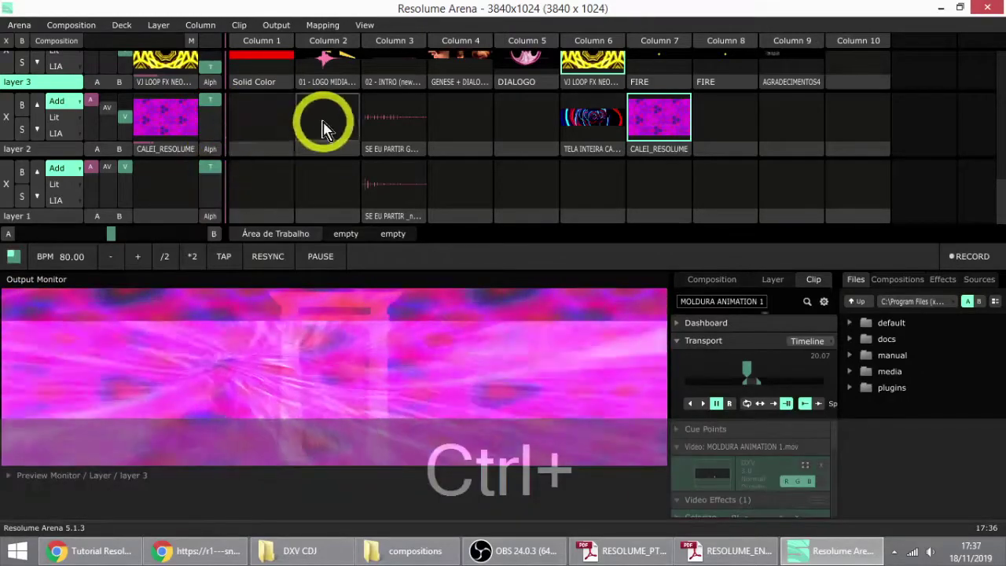
Step: Move the CALEI_RESOLUME clip from layer 2 to layer 3 in Column 10 and trigger it
scroll(322, 121, "up", 2)
scroll(707, 152, "down", 1)
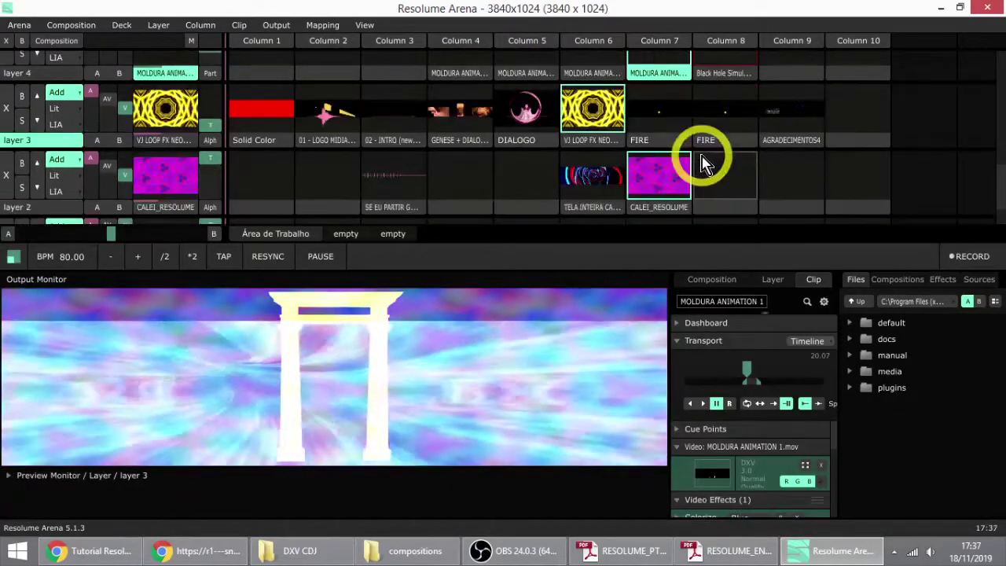
left_click_drag(664, 198, 862, 110)
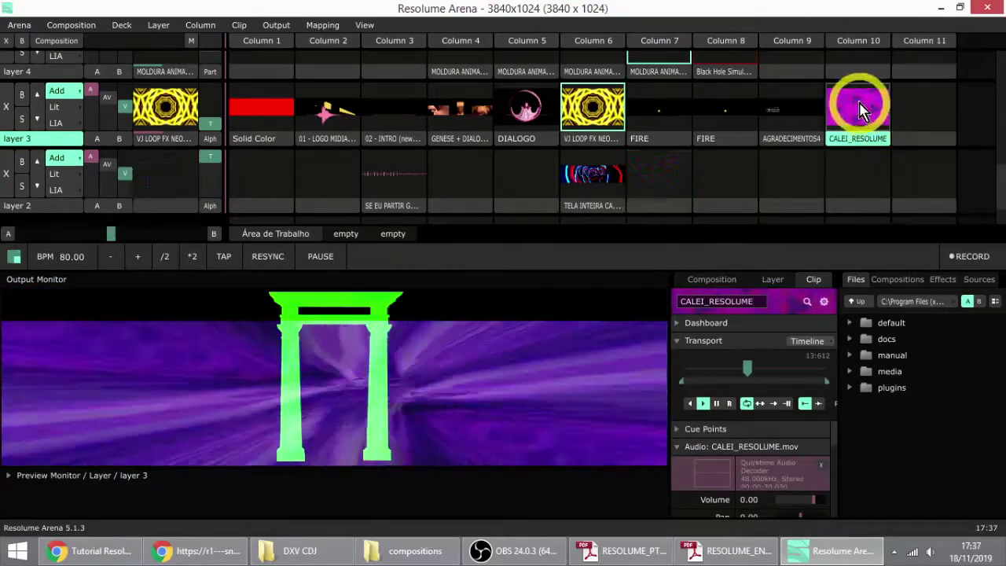
left_click(863, 115)
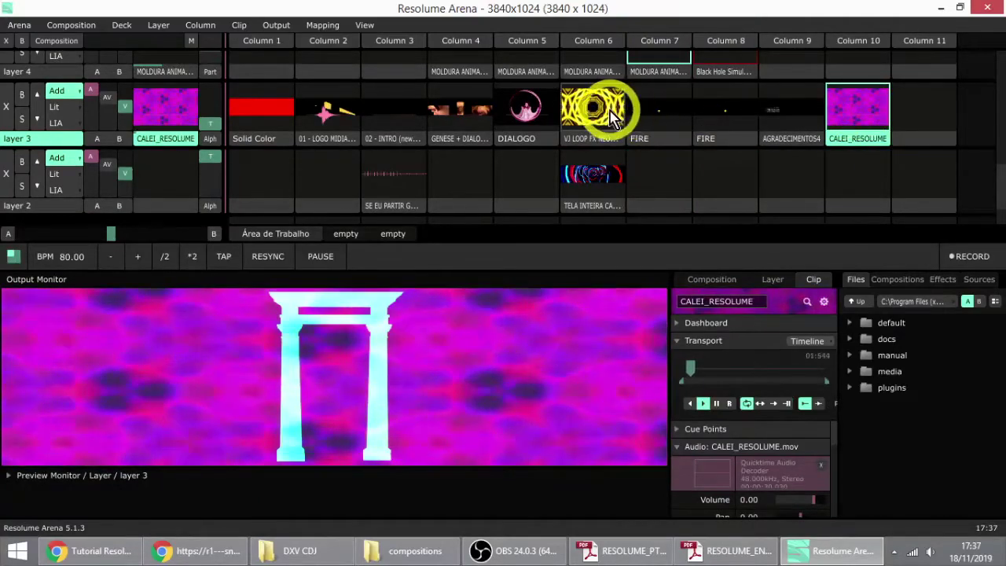
Step: Switch layer 3 to the VJ LOOP clip and back to CALEI_RESOLUME, and clear layer 4 with its empty Column 9 slot
left_click(591, 114)
left_click(841, 108)
left_click(796, 64)
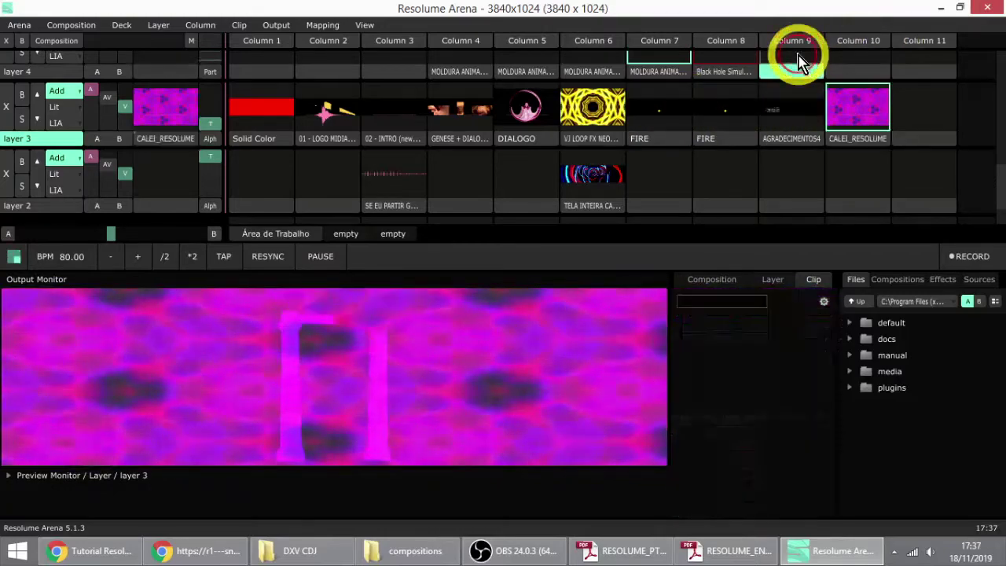
Step: Alternate layer 3 repeatedly between the Column 6 VJ LOOP clip and CALEI_RESOLUME to examine the crossfade
left_click(598, 116)
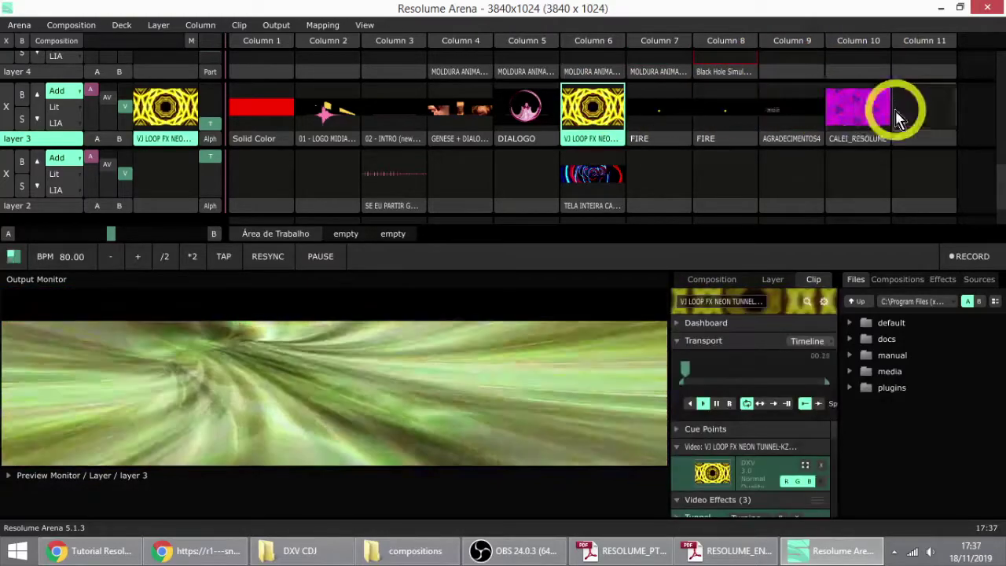
left_click(879, 114)
left_click(600, 117)
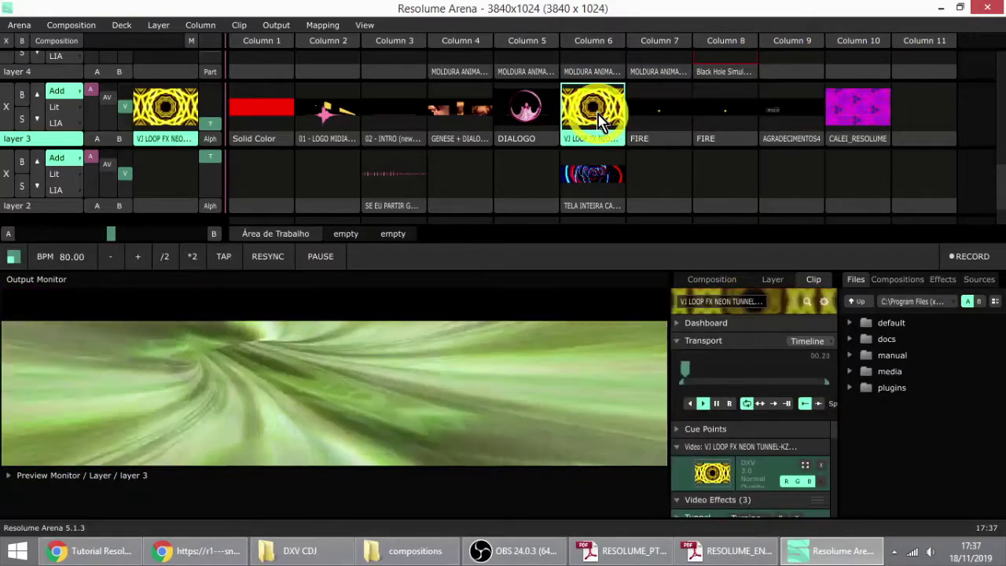
left_click(856, 118)
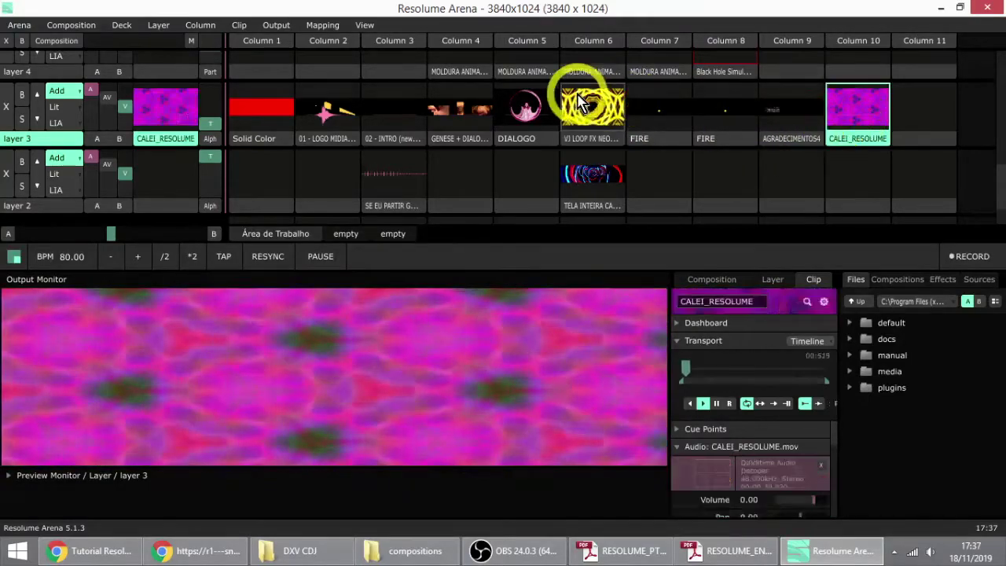
left_click(594, 108)
left_click(854, 108)
left_click(593, 114)
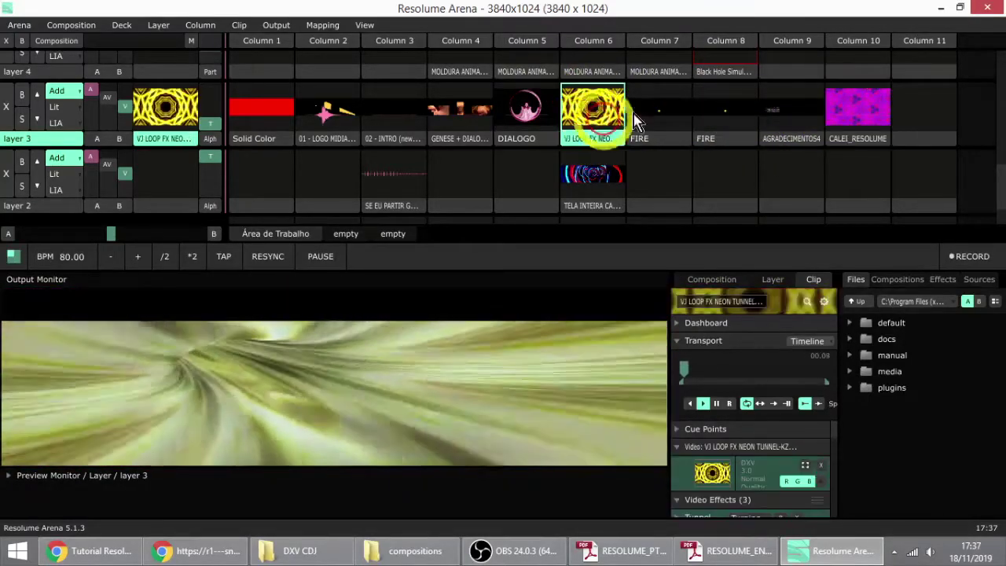
left_click(878, 104)
left_click(590, 107)
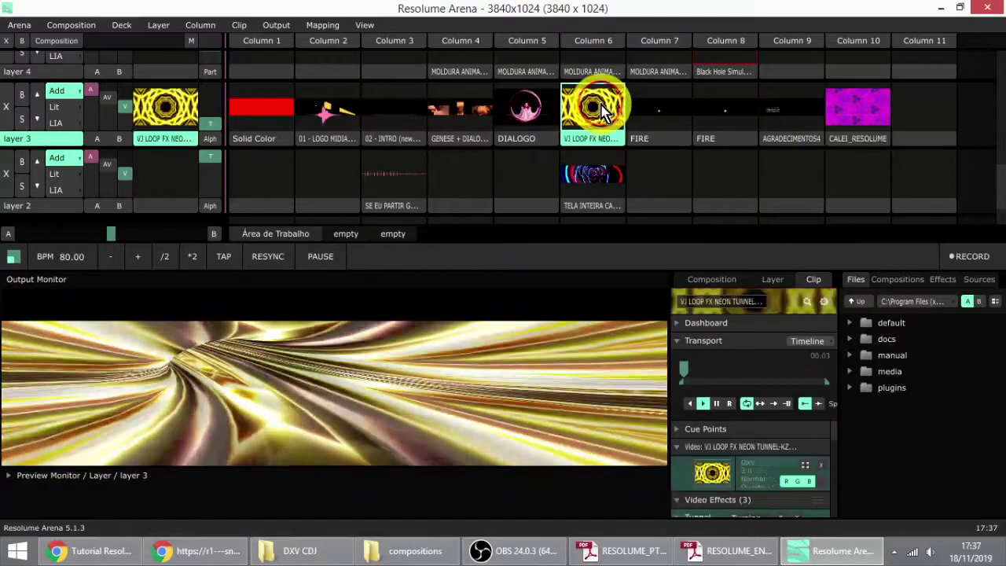
left_click(856, 110)
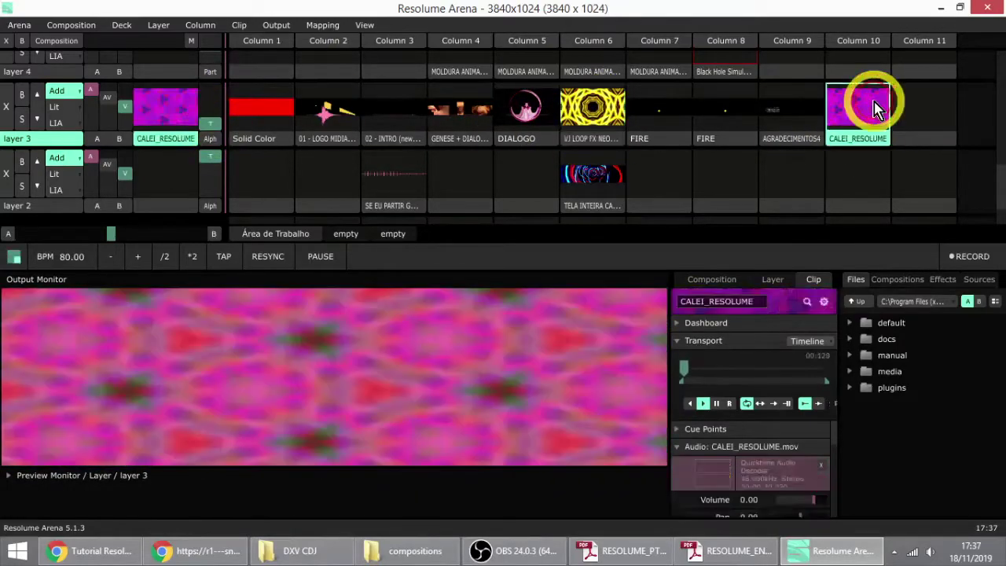
left_click(621, 113)
left_click(833, 112)
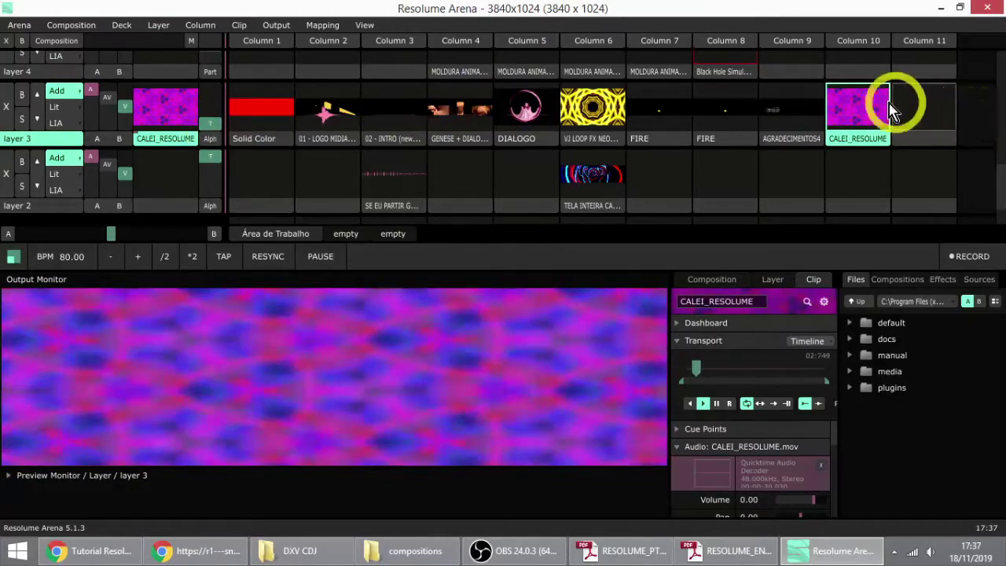
left_click(609, 116)
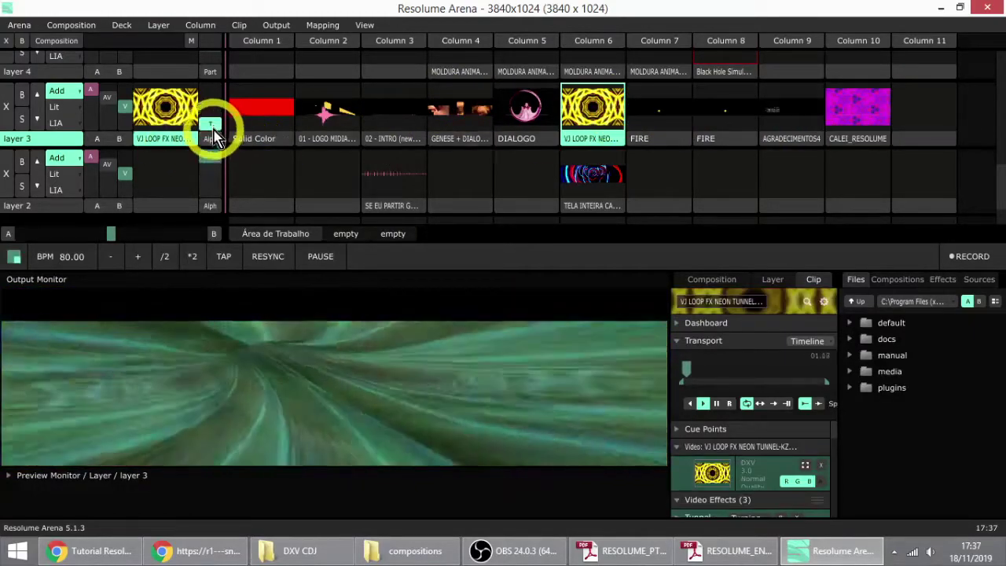
Step: Reduce layer 3's transition time to the minimum, then set it to about the middle of its range
left_click_drag(216, 124, 220, 98)
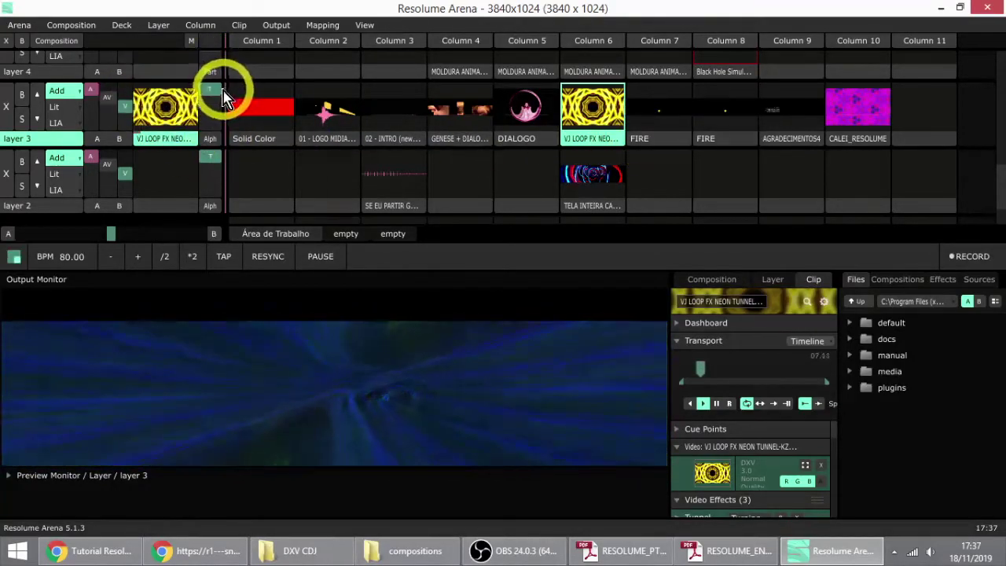
left_click_drag(220, 101, 220, 116)
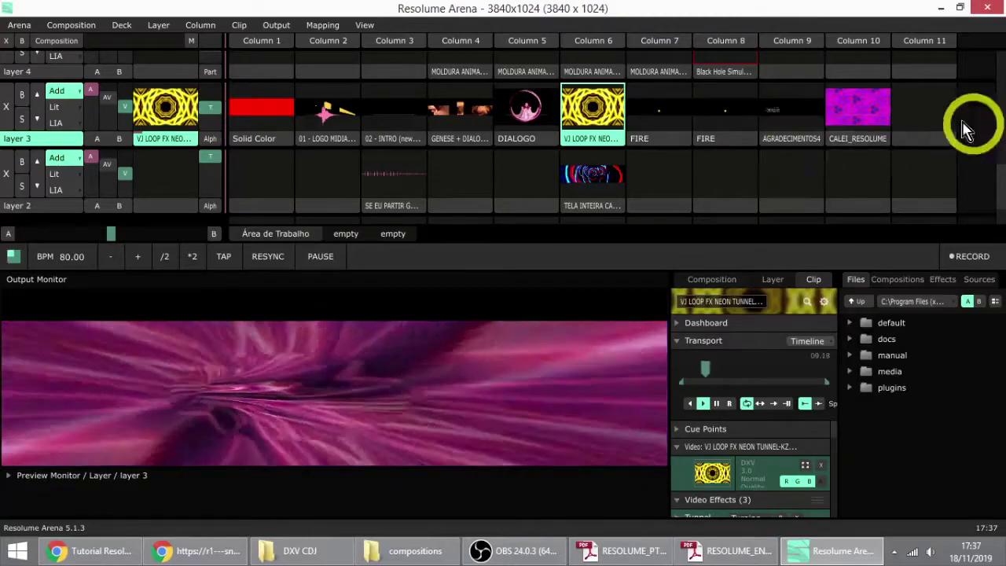
Step: Fade CALEI_RESOLUME in and out on layer 3 by alternating it with the empty Column 11 slot
left_click(859, 110)
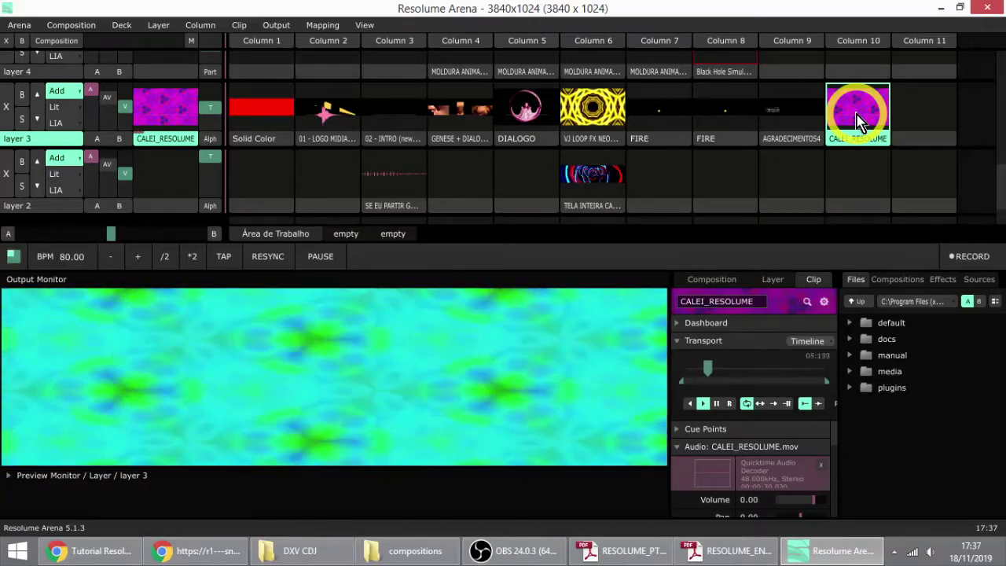
left_click(917, 112)
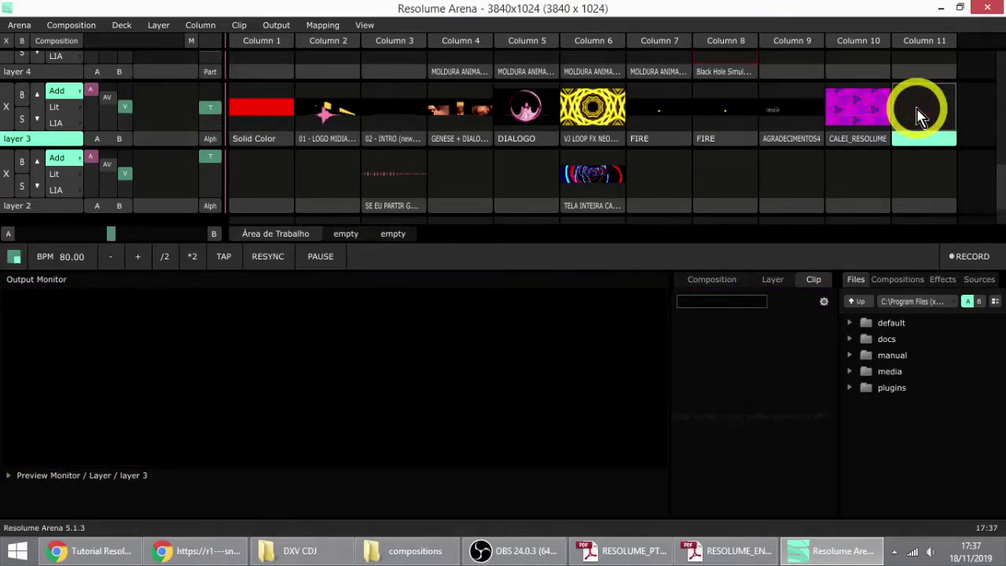
left_click(850, 114)
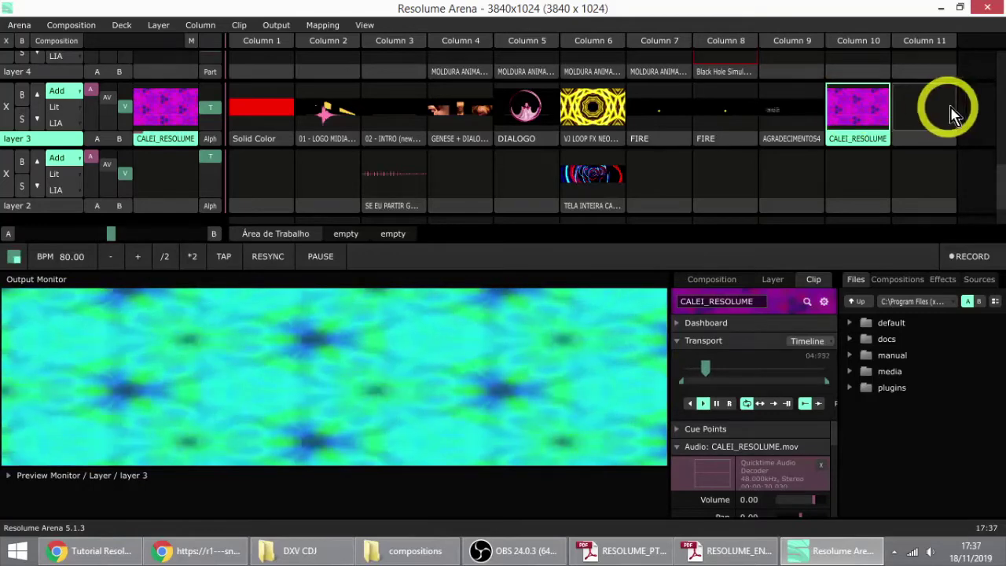
left_click(919, 110)
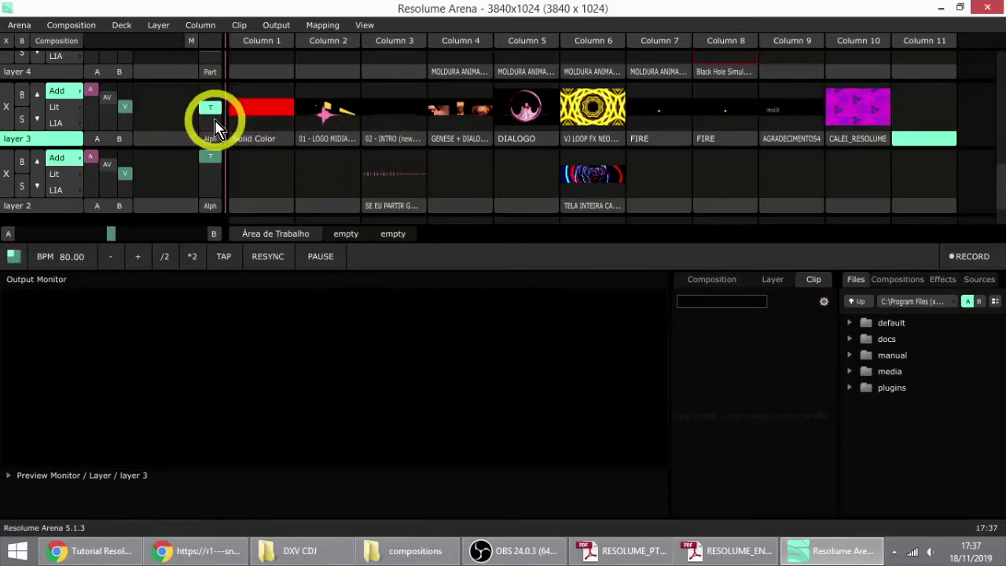
left_click(842, 106)
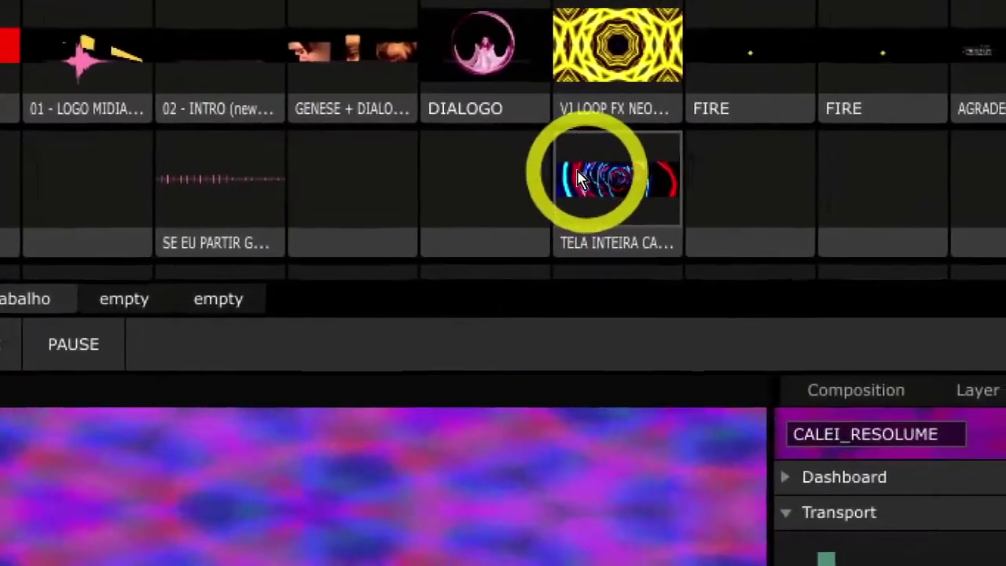
Step: Play the TELA INTEIRA clip on layer 2 over CALEI_RESOLUME, then clear layers 3 and 2 with their empty Column 11 slots
left_click(956, 227)
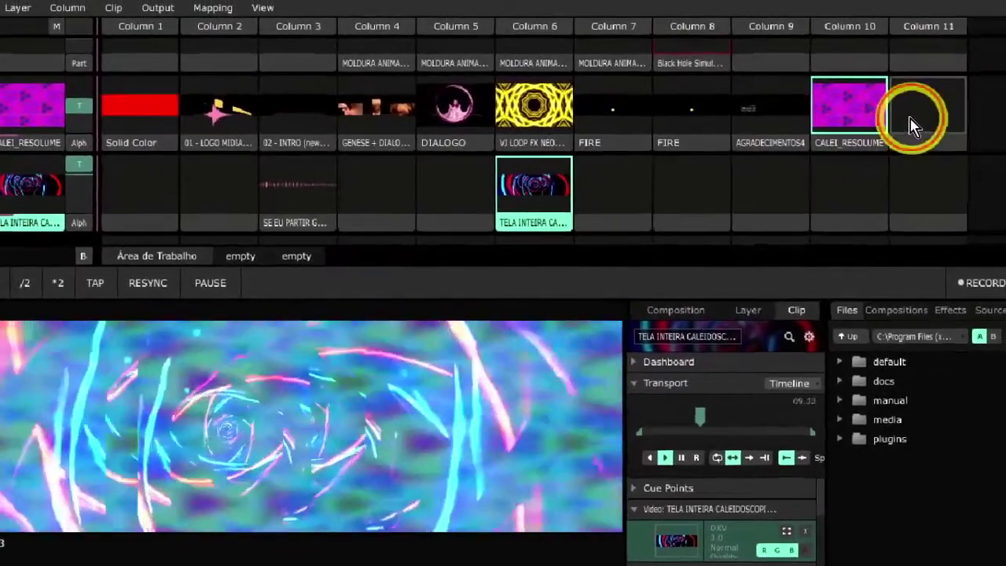
left_click(911, 177)
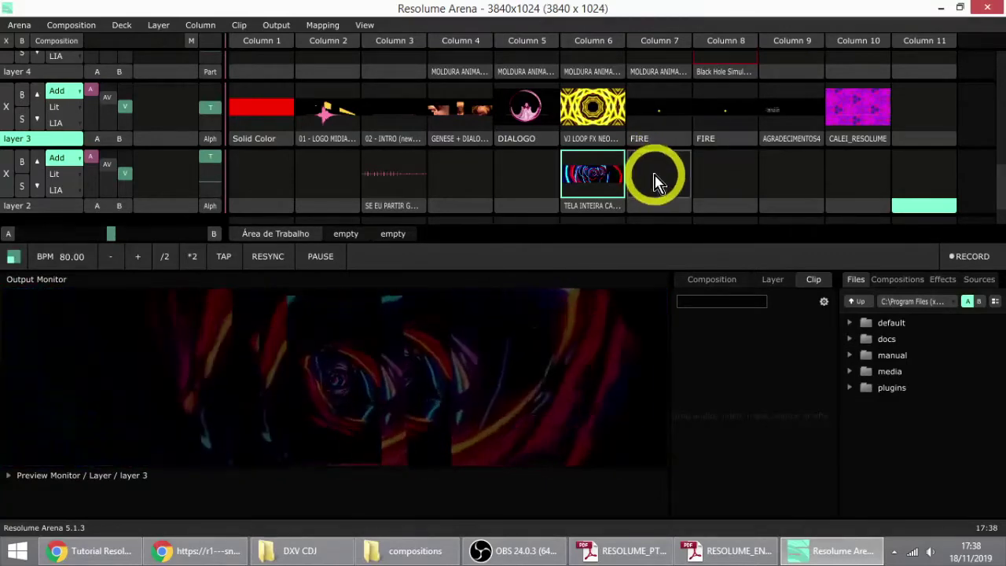
Step: Move CALEI_RESOLUME to layer 2 in Column 7 and trigger the neighbouring TELA INTEIRA clip
left_click_drag(856, 134, 640, 197)
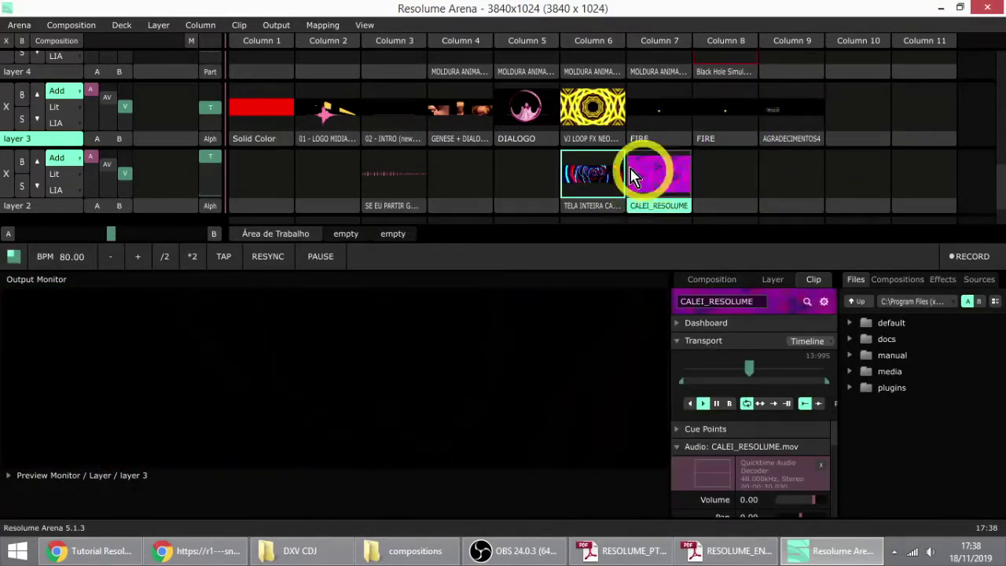
left_click(573, 184)
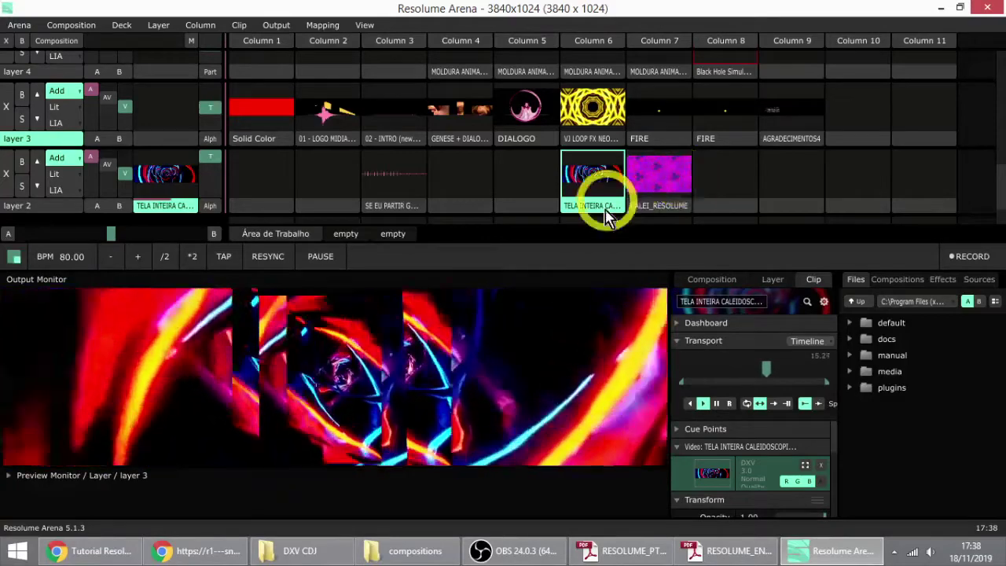
Step: Fade TELA INTEIRA out with layer 2's empty Column 8 slot, then fade CALEI_RESOLUME in and out on the same layer
left_click(723, 175)
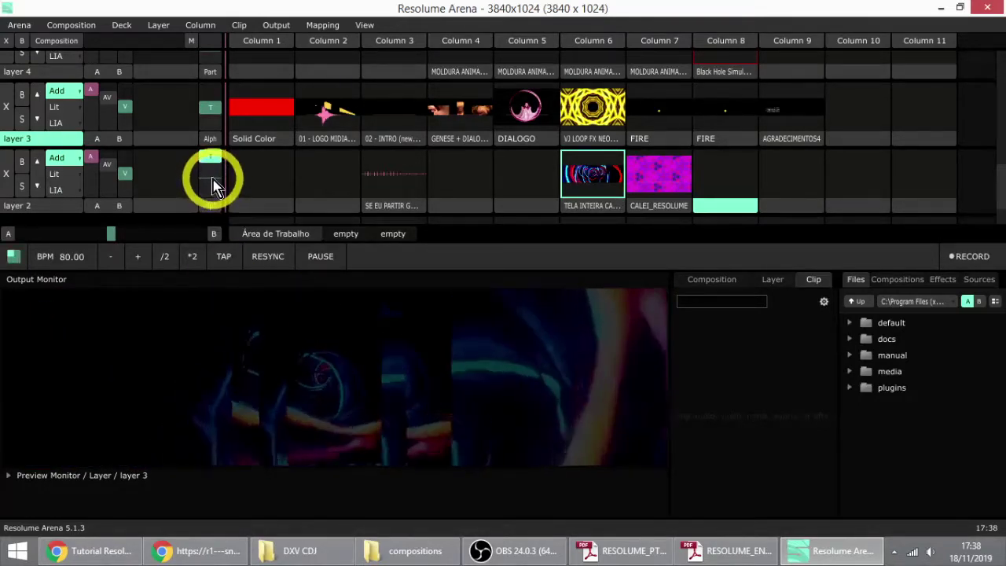
left_click(650, 183)
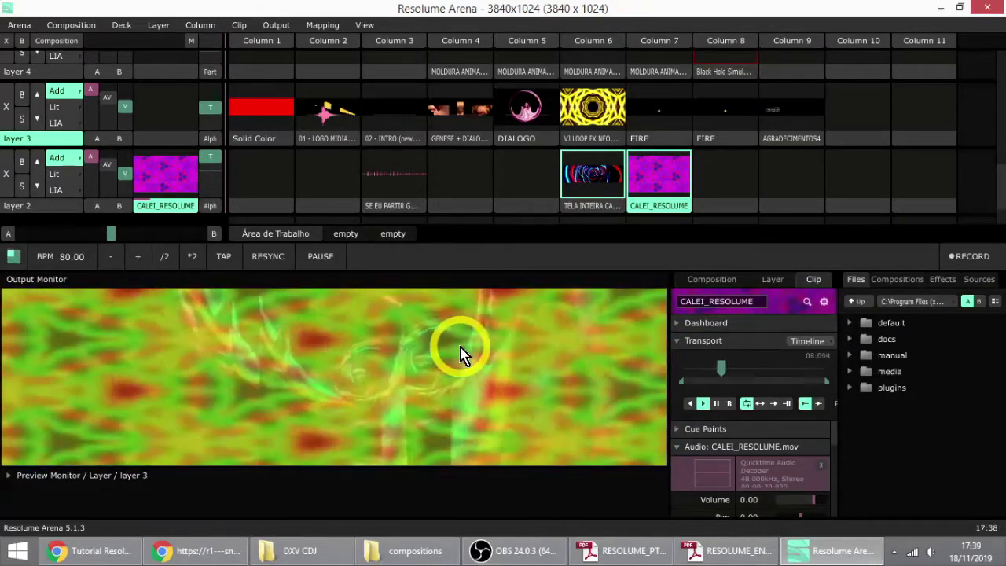
key("ctrl+4")
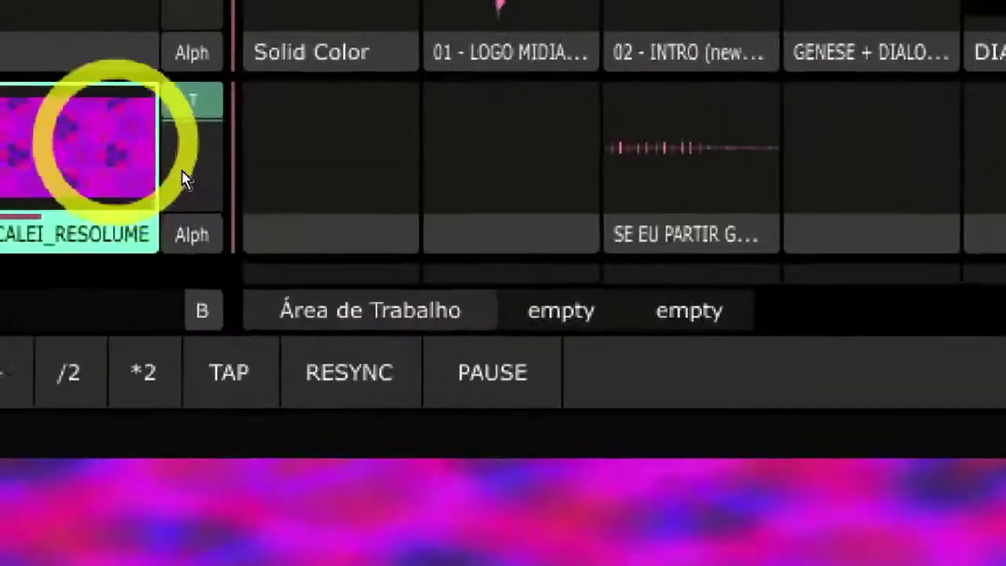
key("ctrl+4")
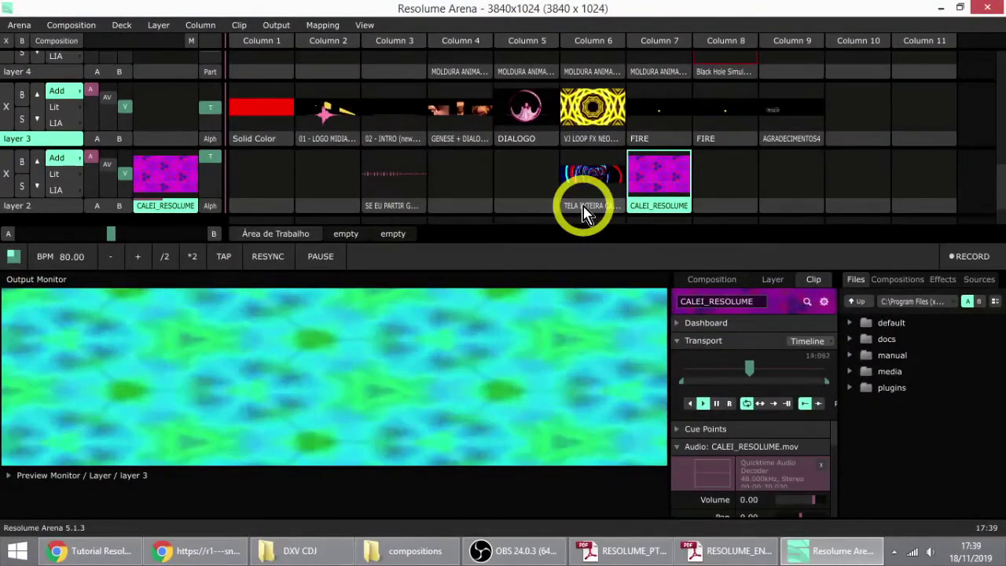
left_click(723, 183)
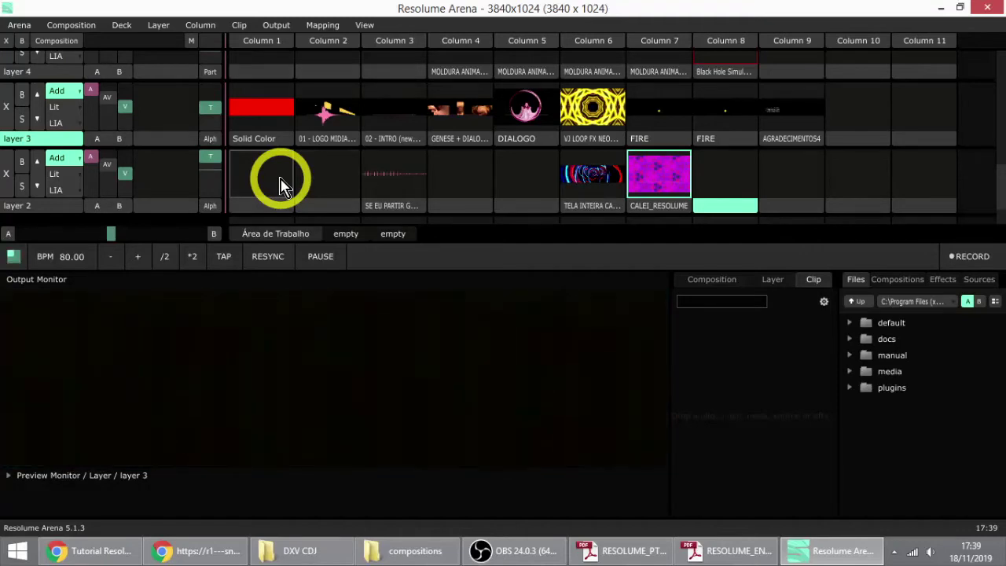
Step: Trigger TELA INTEIRA on layer 2, clear it with the empty Column 8 slot, and trigger CALEI_RESOLUME
left_click(597, 188)
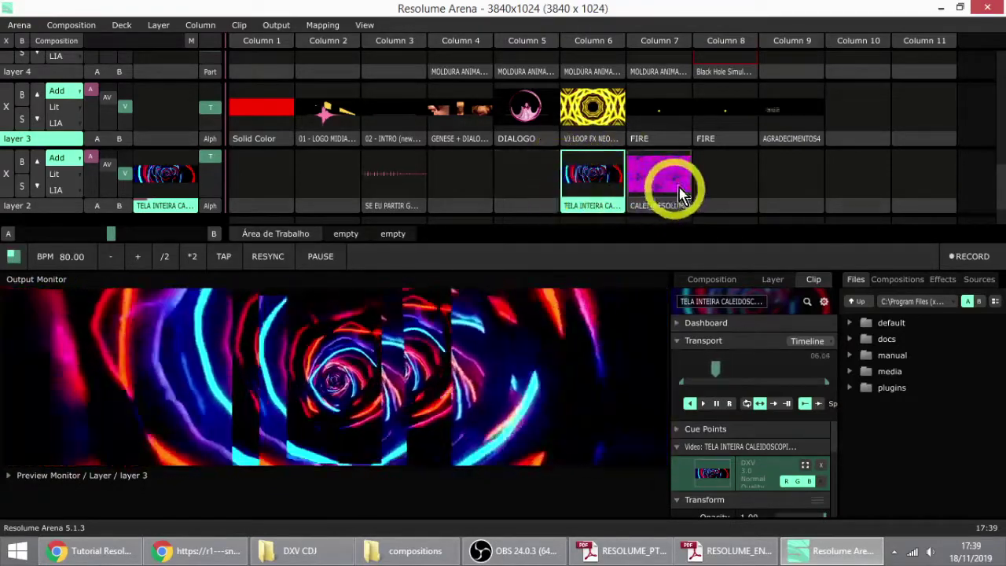
left_click(722, 179)
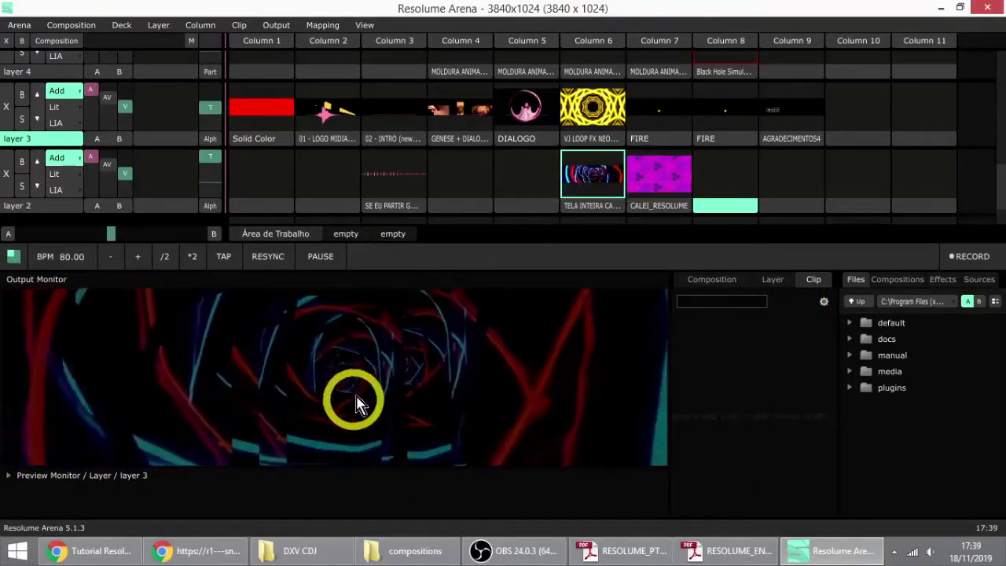
left_click(659, 181)
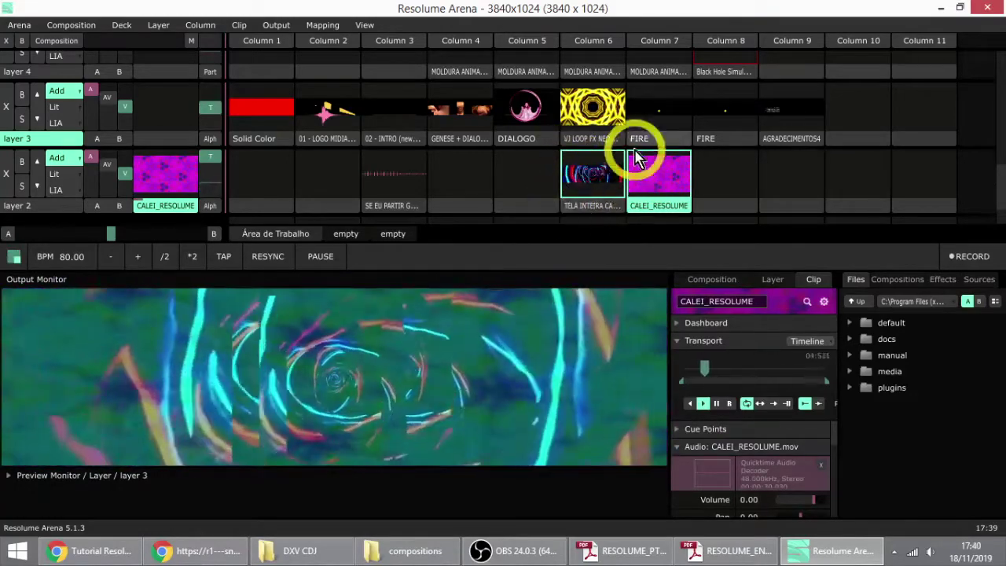
Step: Fade CALEI_RESOLUME out with layer 2's empty Column 5 slot, then trigger TELA INTEIRA in Column 6
left_click_drag(209, 166, 245, 130)
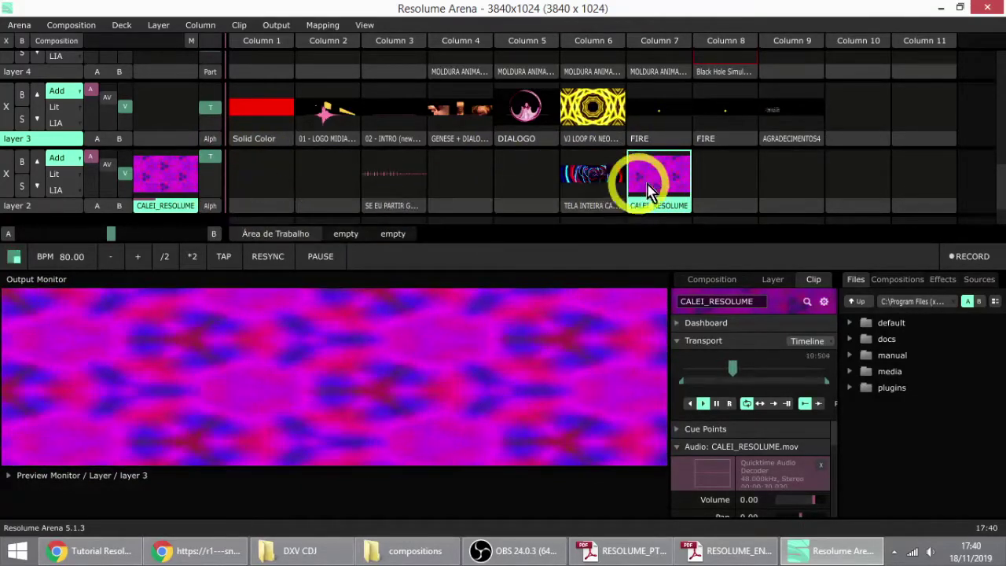
left_click(526, 180)
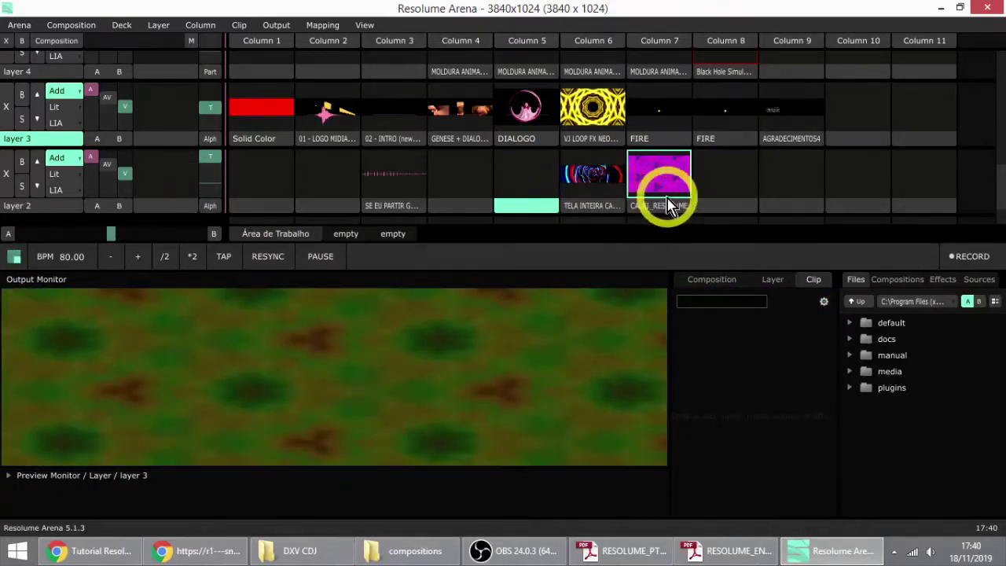
left_click(692, 183)
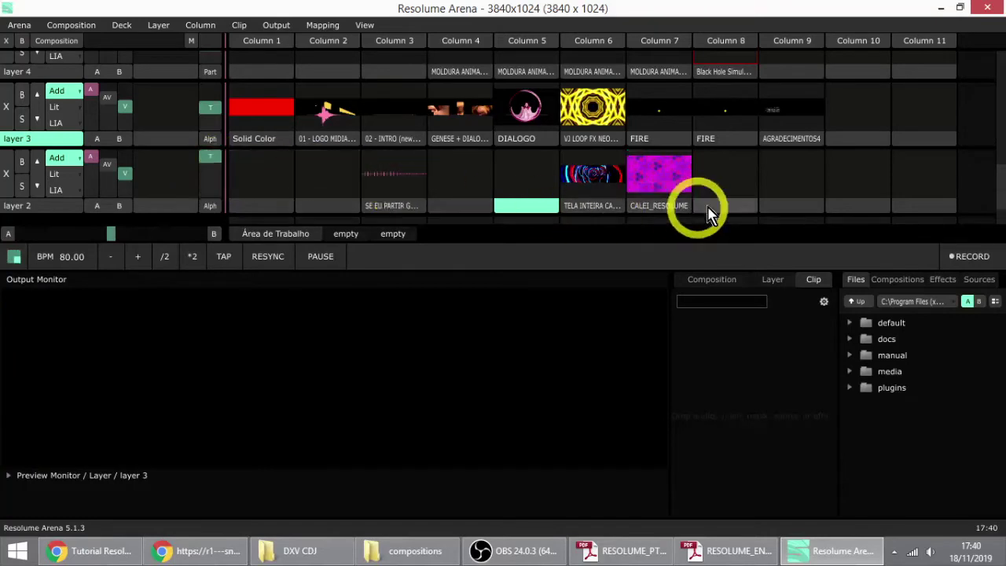
left_click(609, 176)
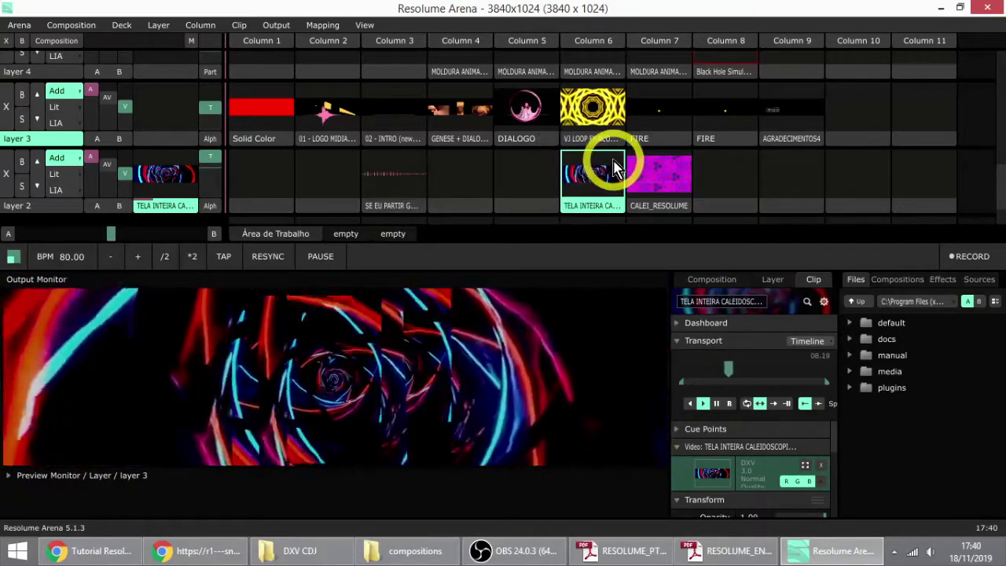
scroll(615, 167, "down", 2)
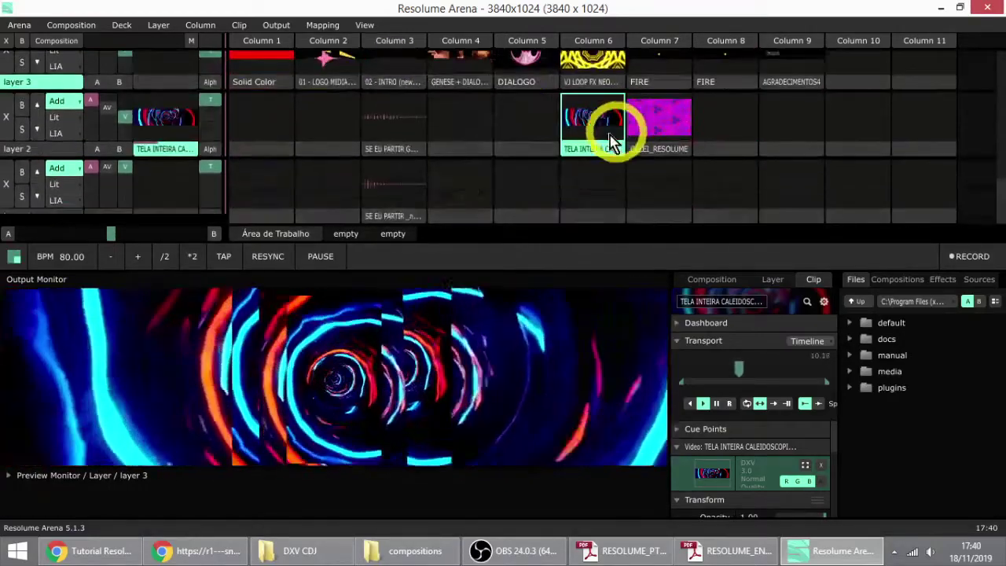
scroll(534, 165, "up", 5)
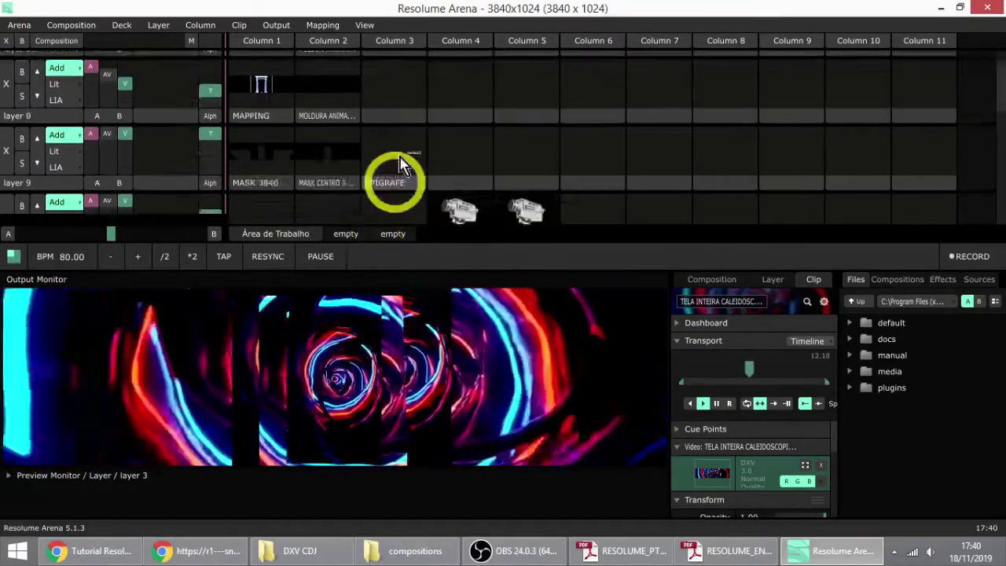
scroll(394, 200, "down", 5)
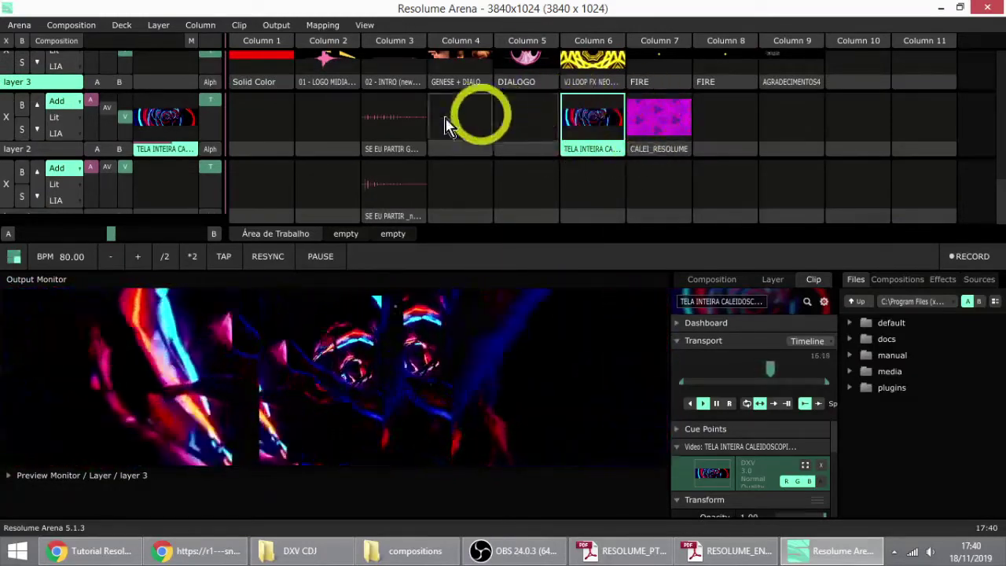
scroll(396, 149, "up", 5)
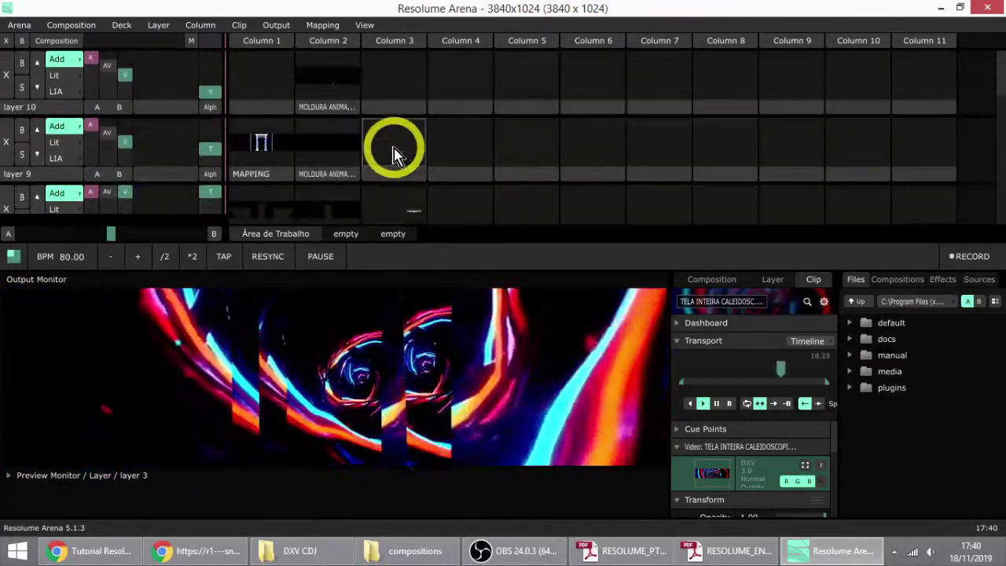
scroll(394, 149, "down", 5)
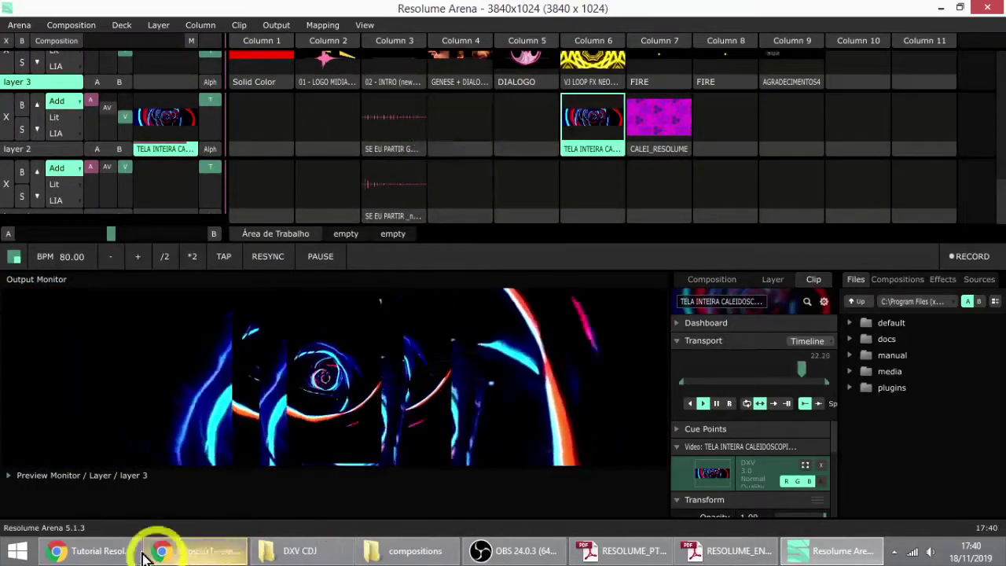
Step: Switch to the Chrome presentation, advance to the Painéis Clip/Layer/Composition slide, and return to Resolume Arena
left_click(101, 553)
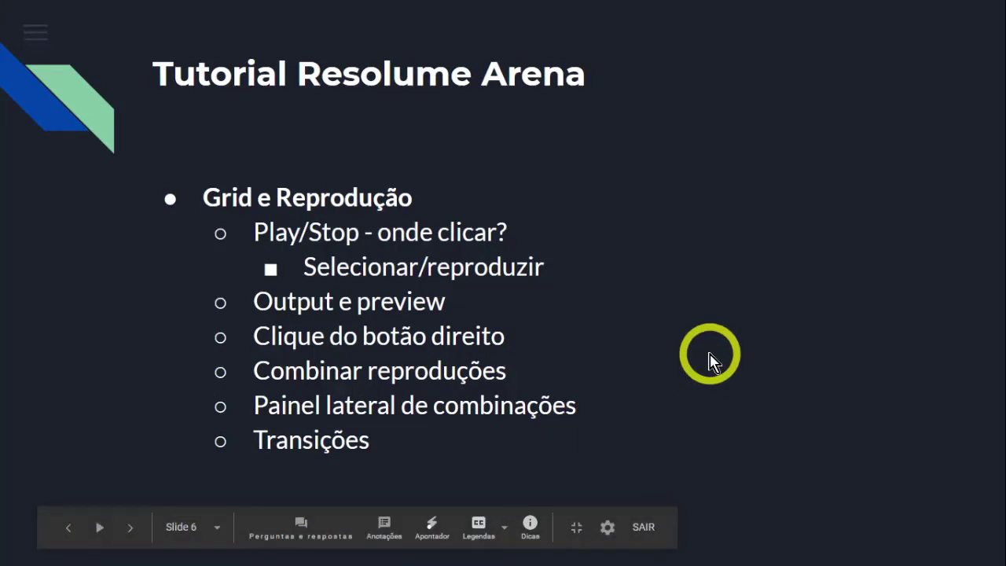
key("Right")
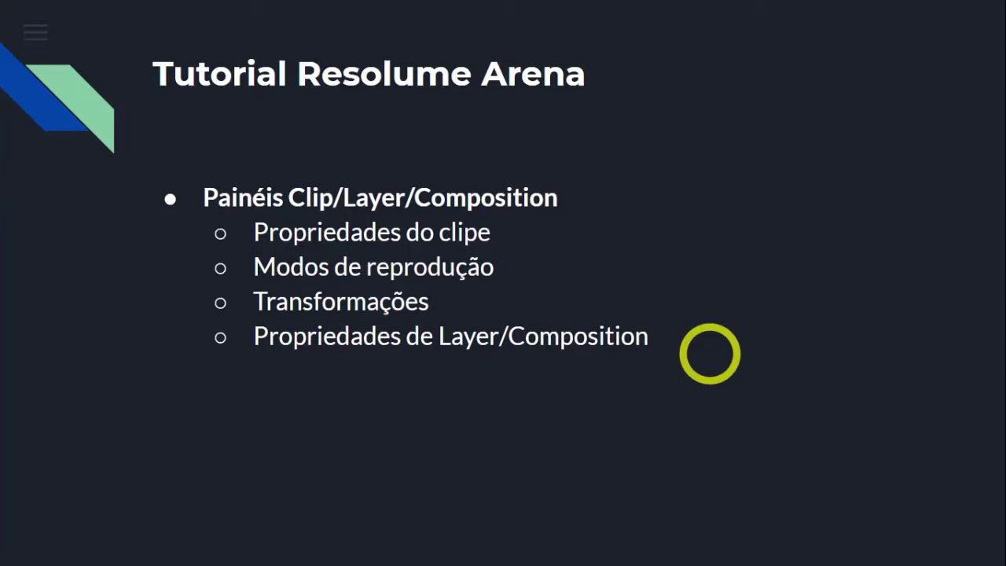
key("alt+Tab")
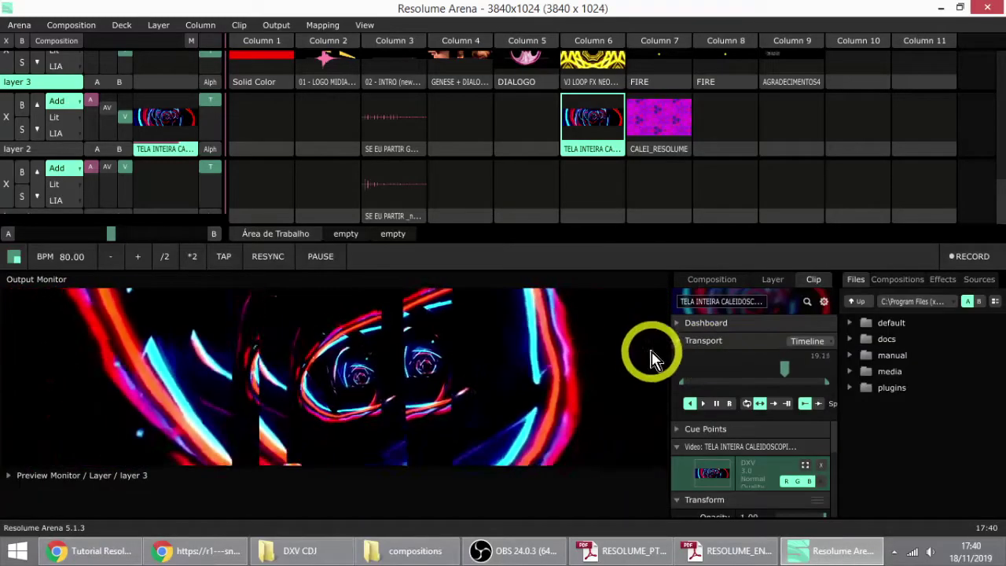
Step: Widen the clip properties area and choose Timeline as the TELA INTEIRA clip's transport mode
left_click_drag(668, 349, 414, 352)
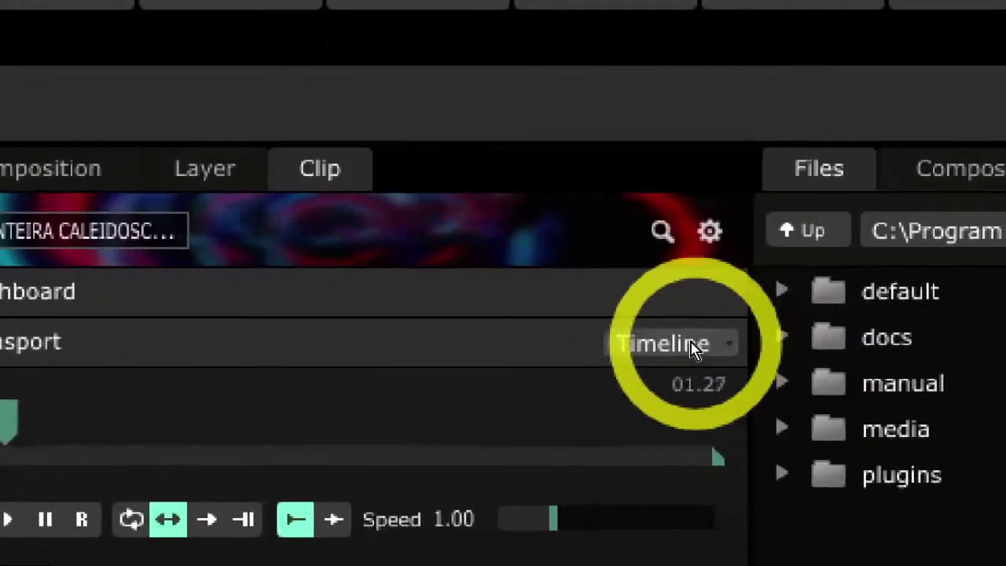
left_click(691, 346)
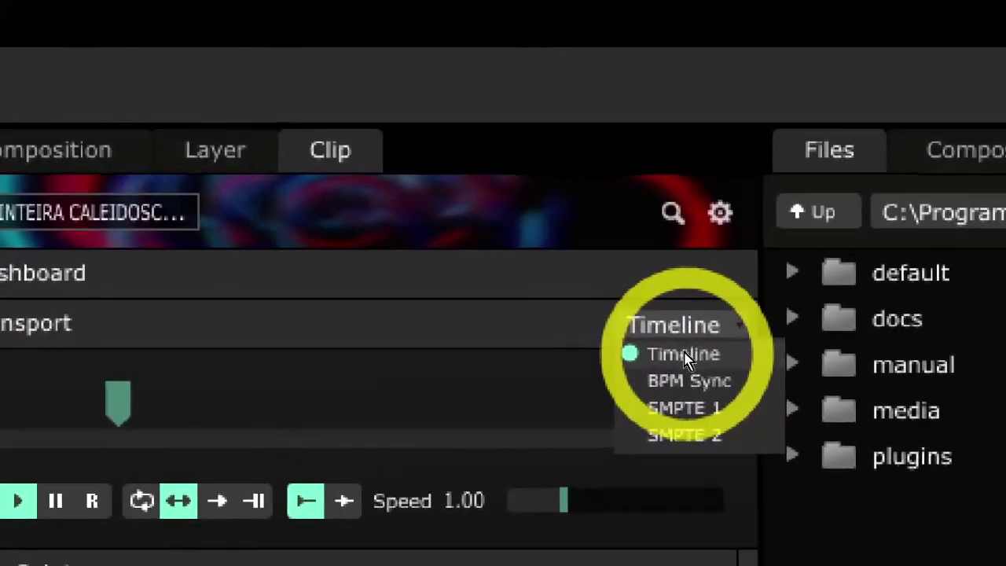
left_click(684, 351)
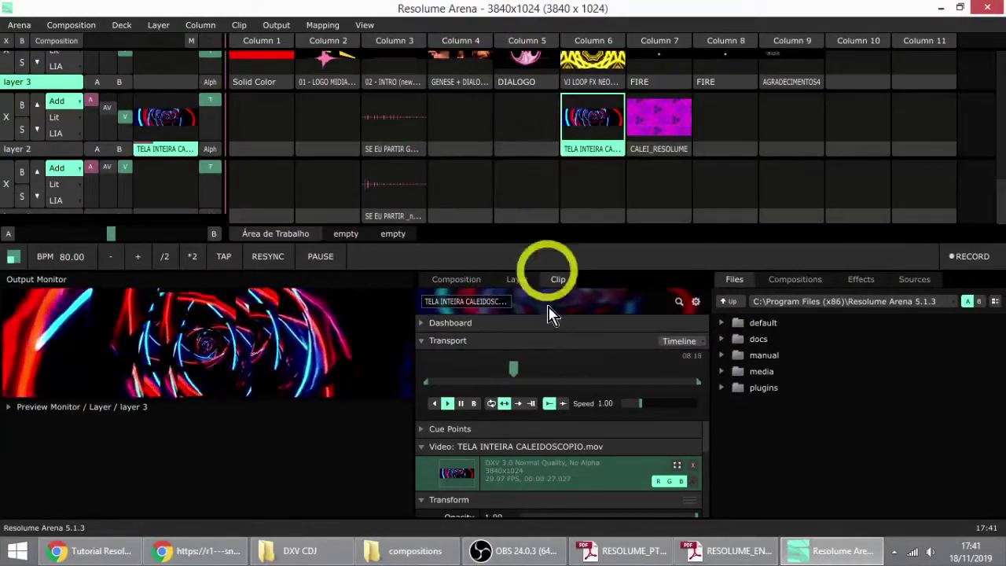
left_click(507, 551)
left_click(507, 553)
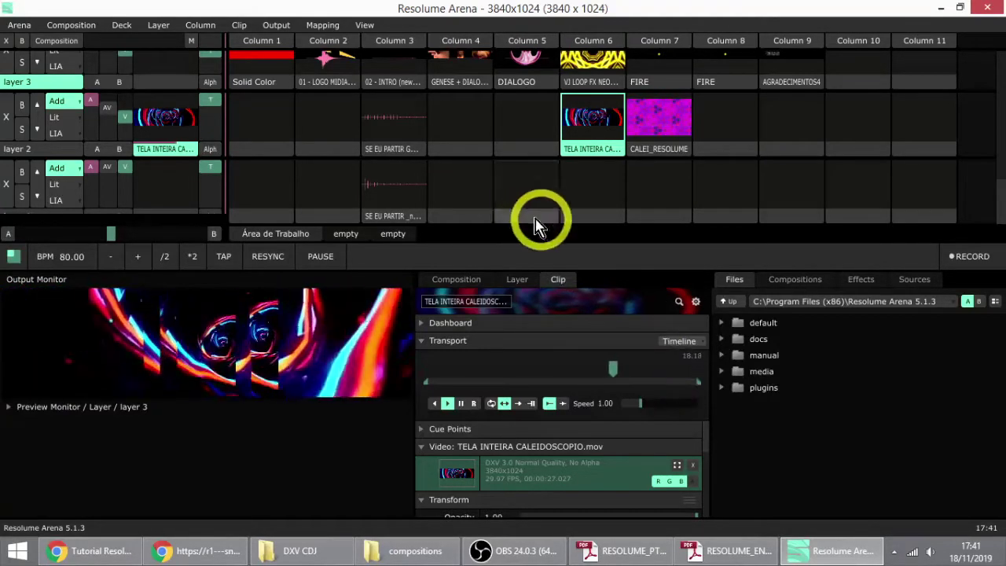
scroll(348, 160, "up", 7)
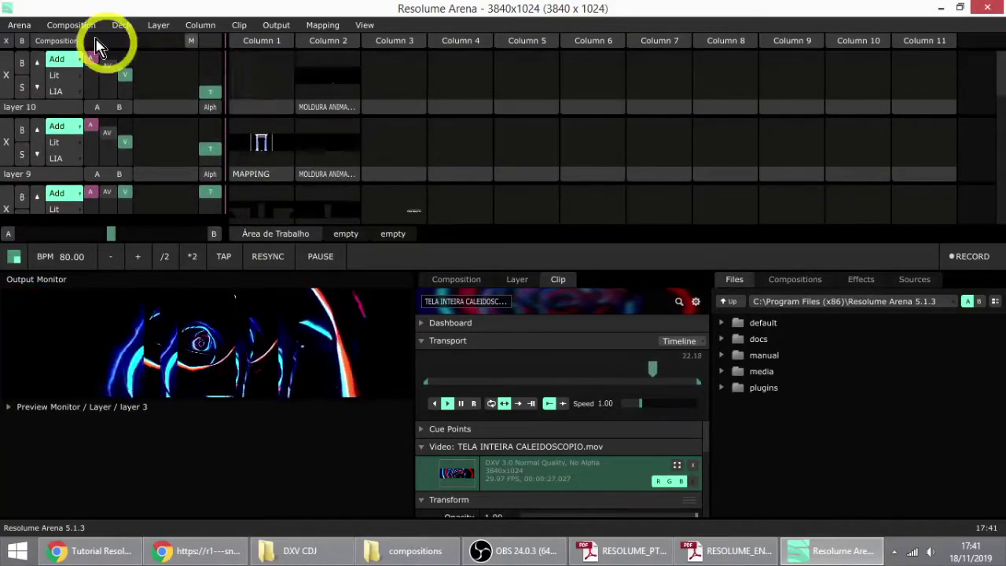
scroll(459, 132, "down", 7)
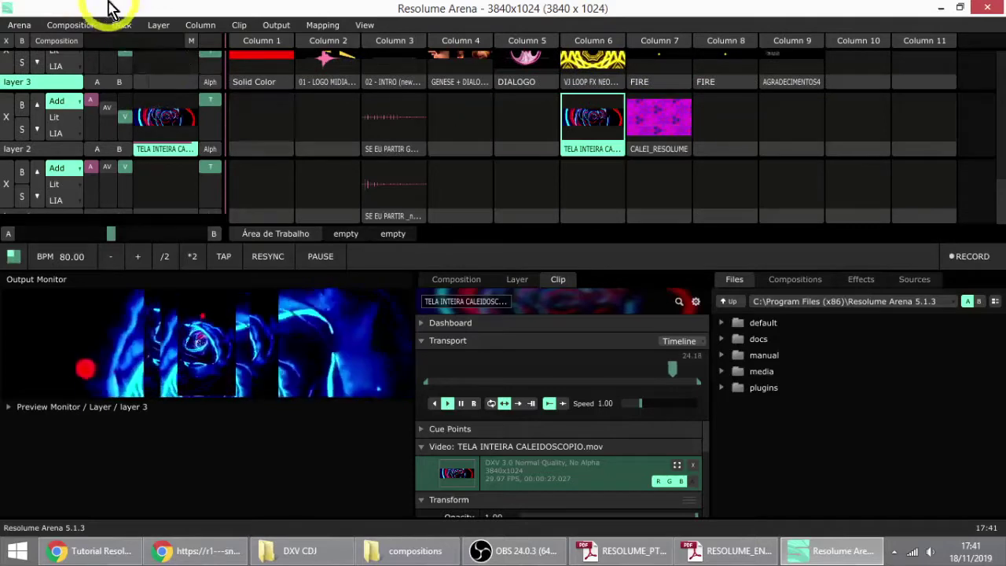
left_click(72, 25)
mouse_move(17, 25)
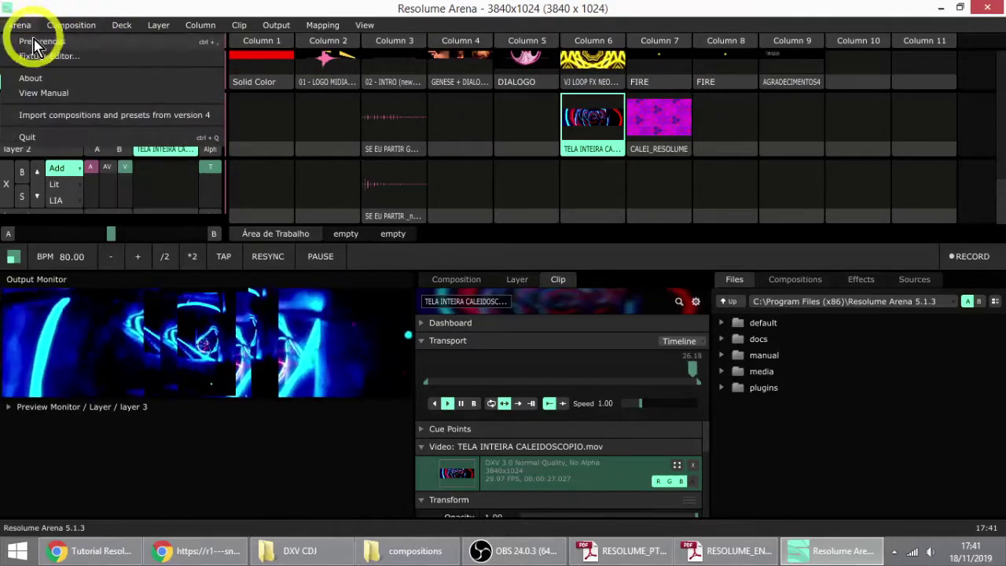
left_click(39, 42)
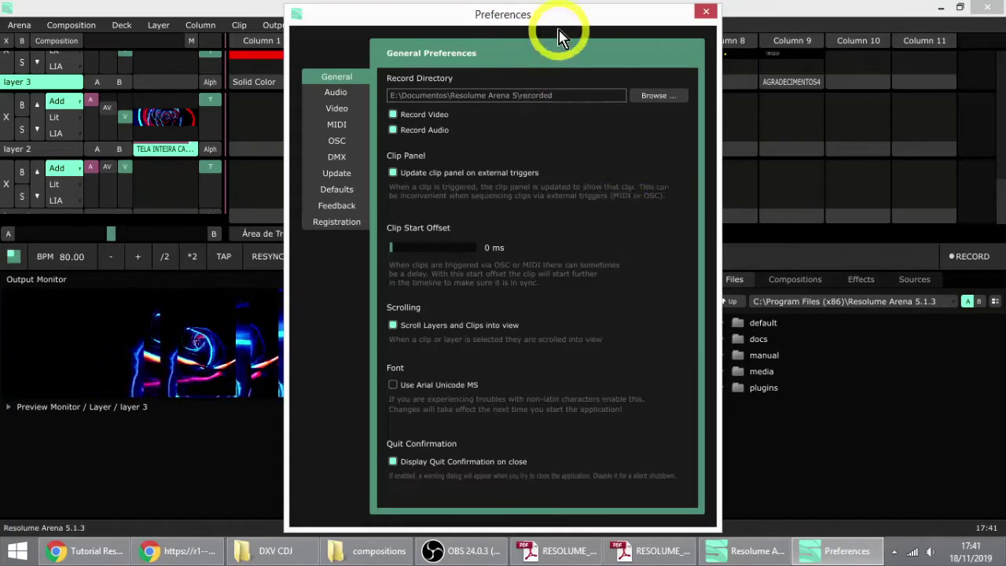
left_click(707, 14)
Step: Open the audio preferences and examine the available output devices and buffer sizes, keeping Driver de som primário and 4096
left_click(19, 26)
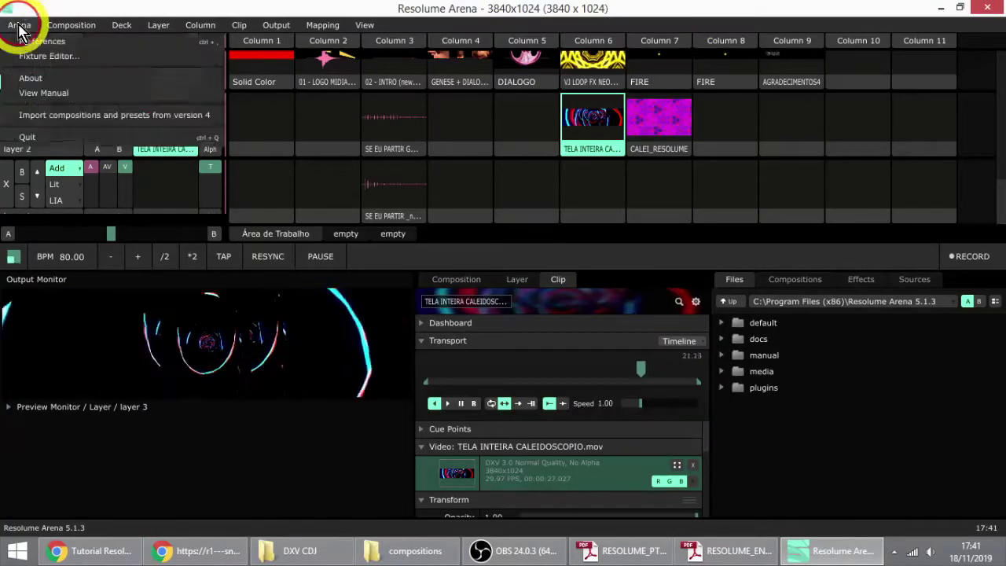
left_click(24, 29)
left_click(21, 29)
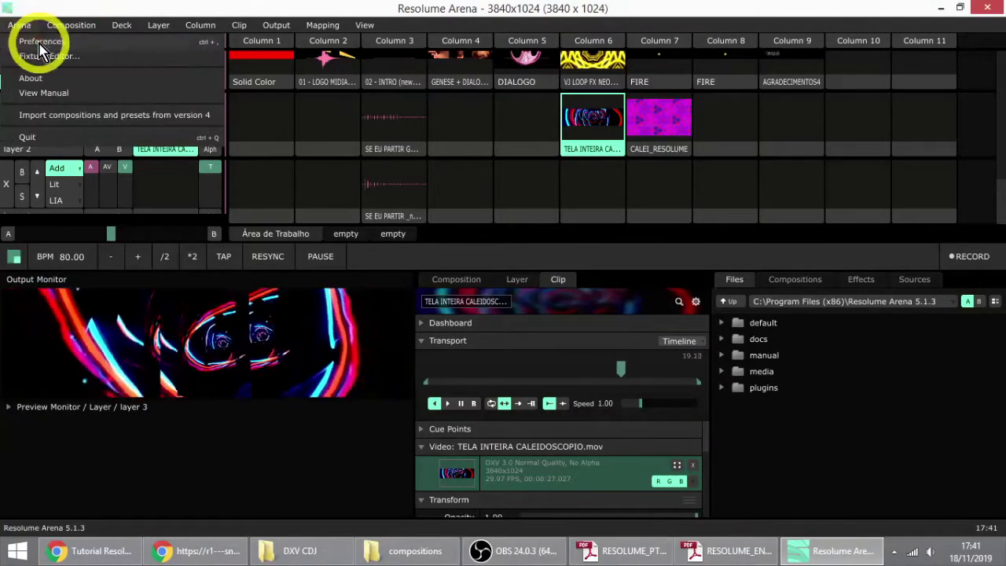
left_click(41, 43)
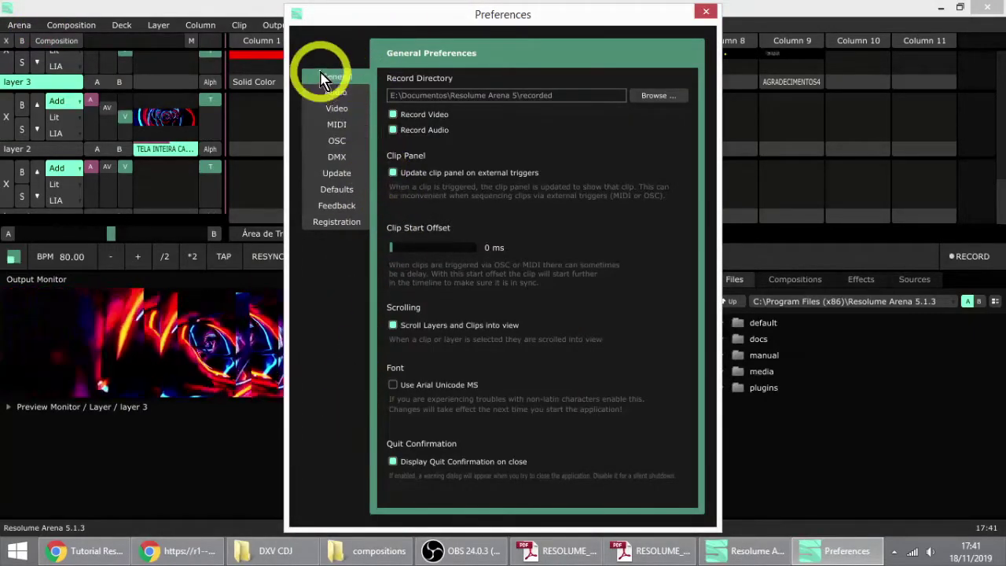
left_click(335, 92)
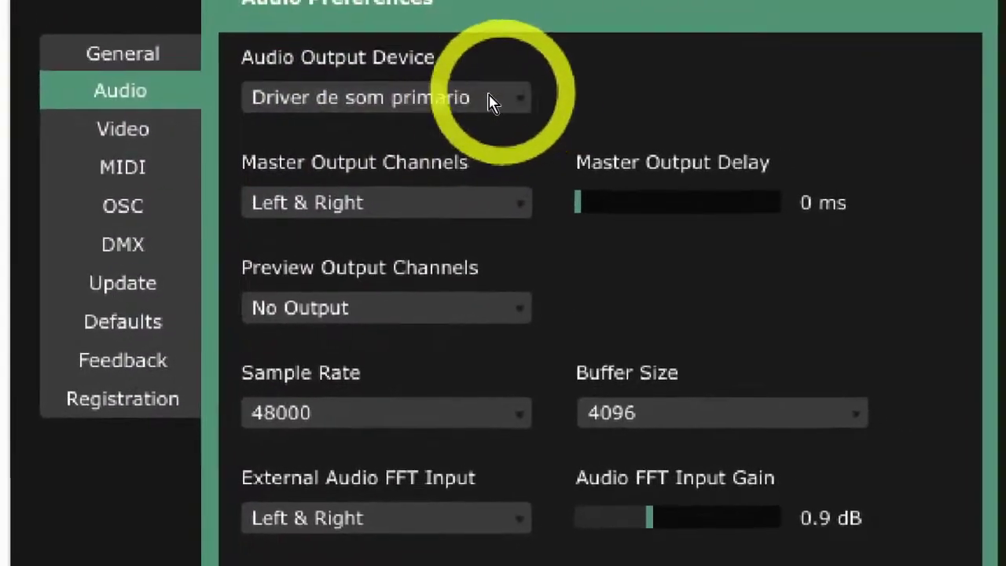
left_click(487, 101)
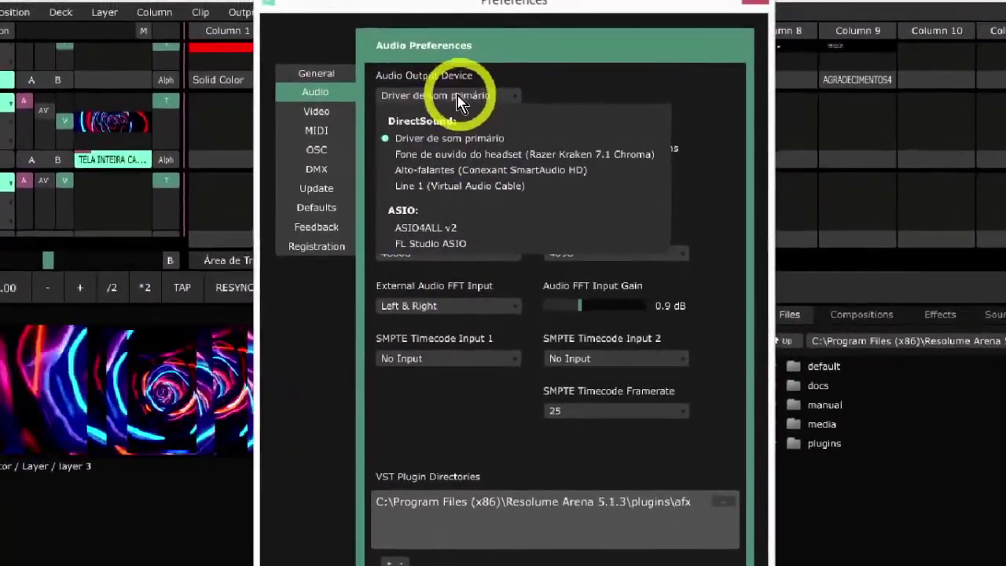
left_click(459, 101)
left_click(471, 101)
left_click(486, 140)
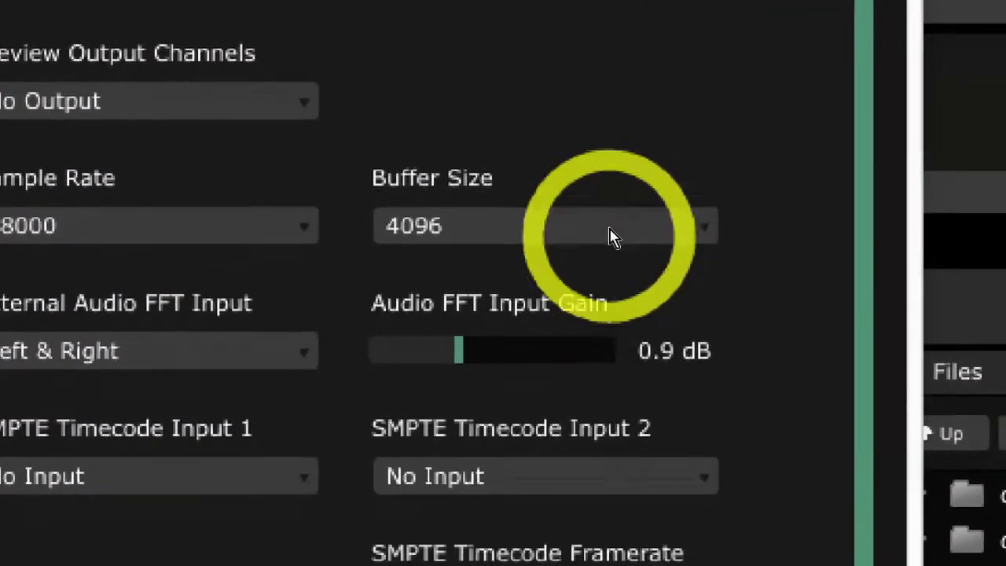
left_click(606, 269)
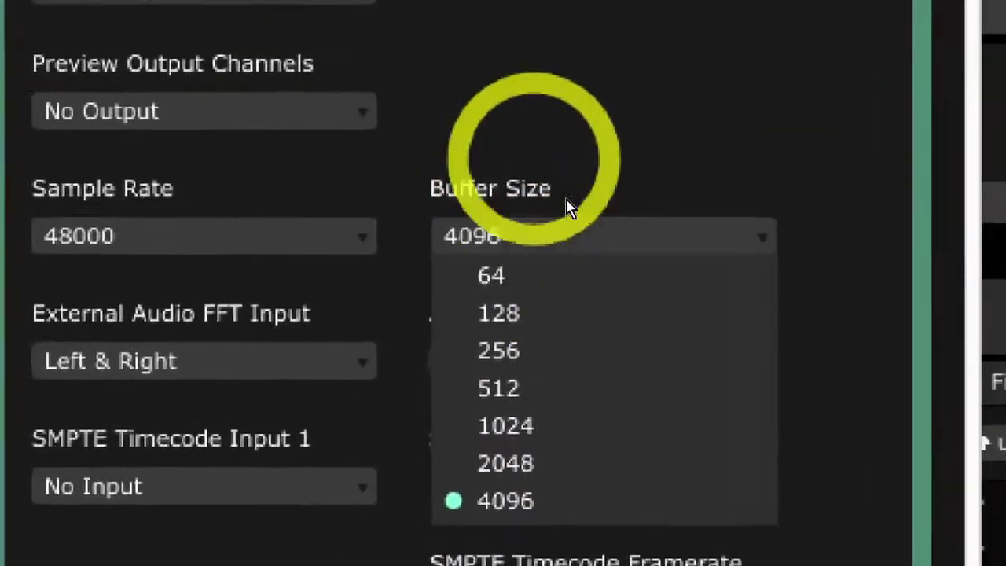
left_click(589, 206)
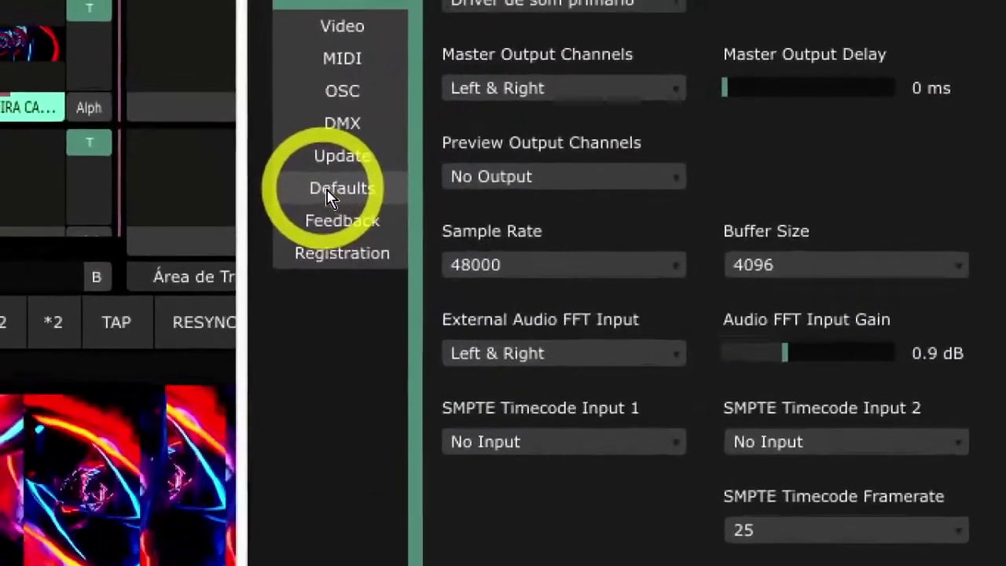
Step: Examine the default video and audio clip transport options in the preferences, keep both on Timeline, and close the preferences
left_click(331, 195)
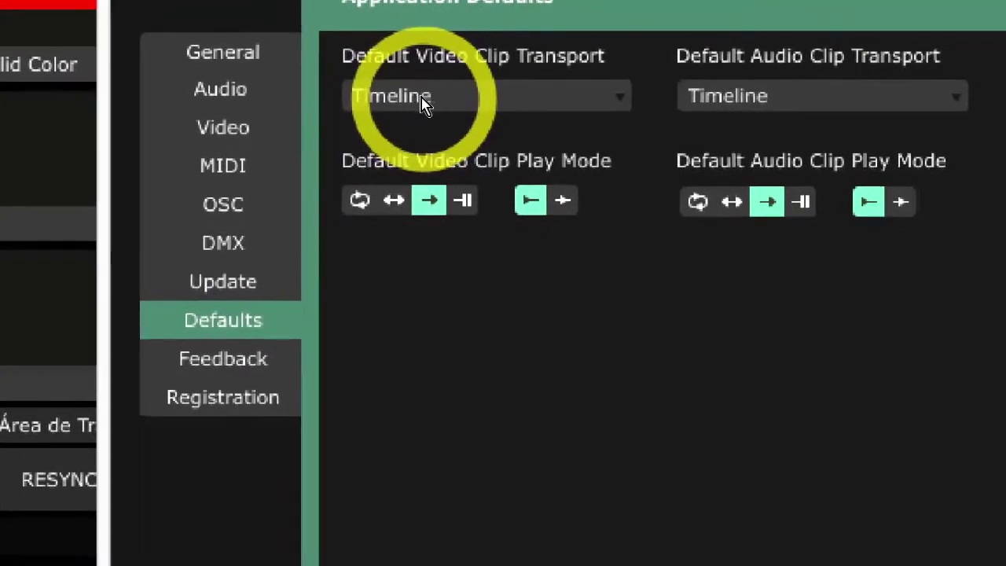
left_click(388, 151)
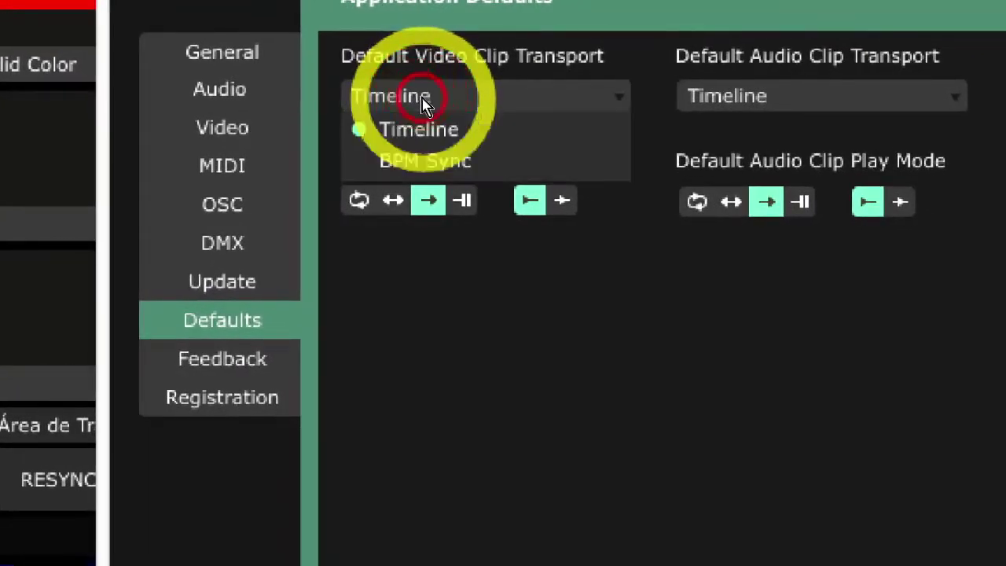
left_click(452, 130)
left_click(808, 96)
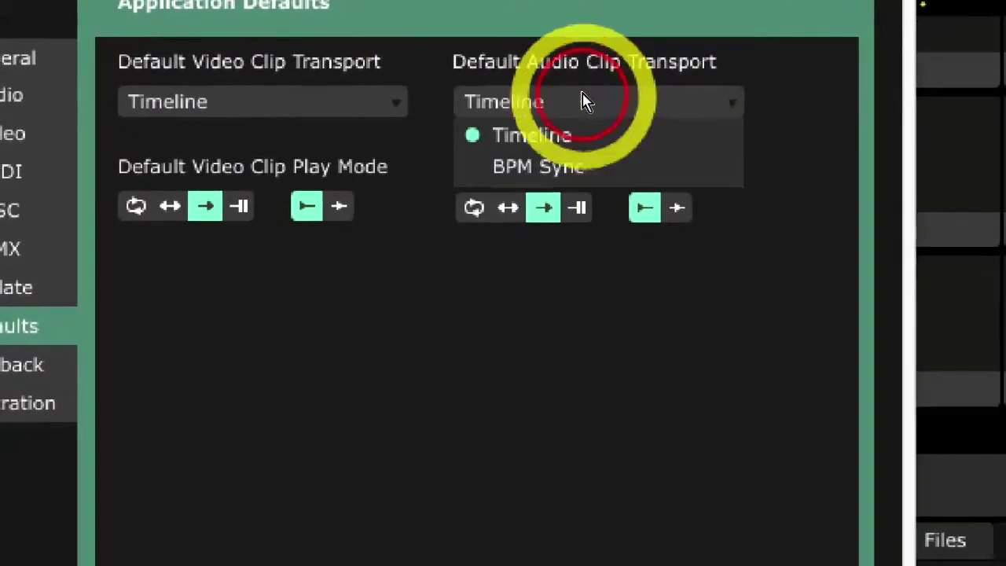
left_click(584, 100)
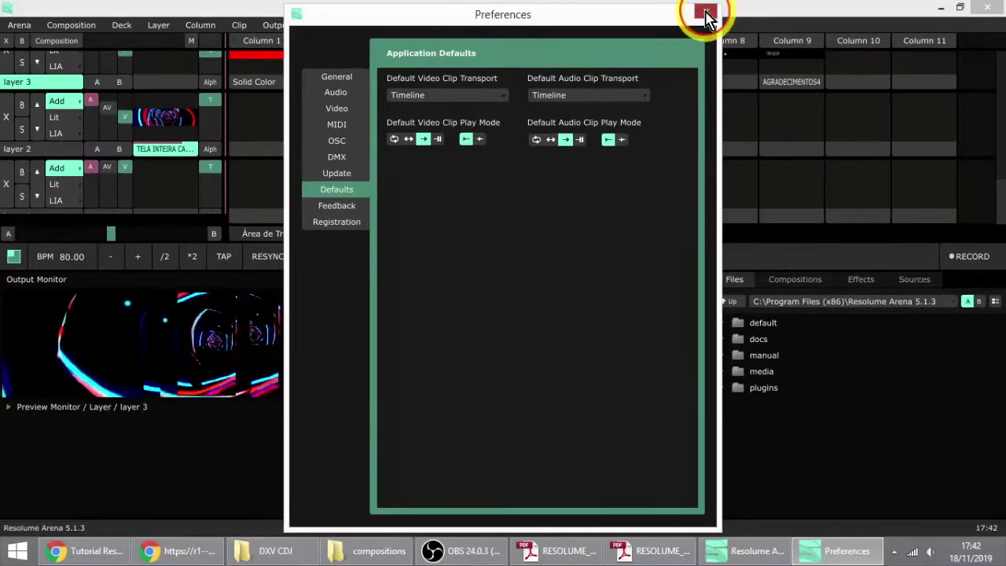
left_click(705, 15)
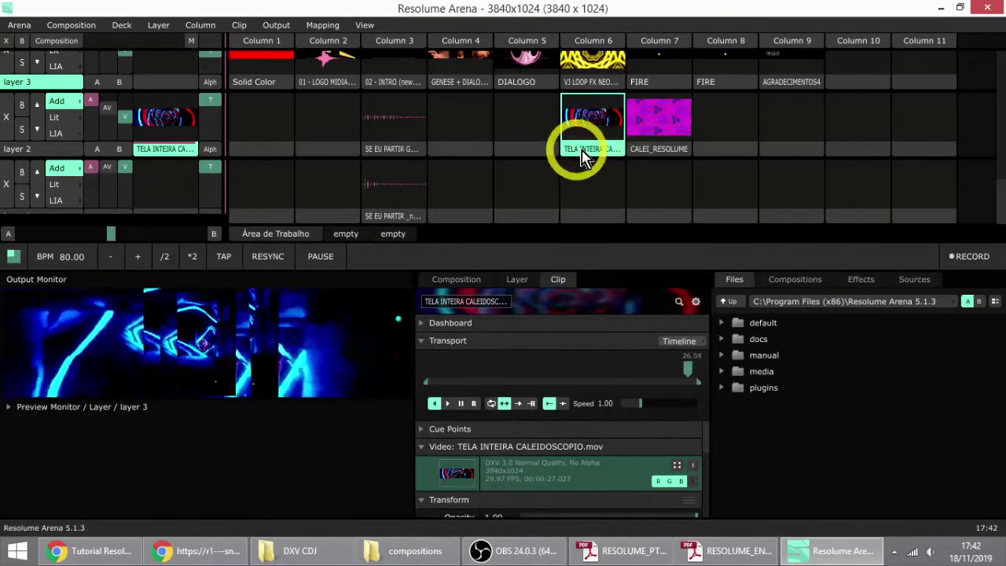
Step: Alternately select CALEI_RESOLUME and TELA INTEIRA on layer 2 to compare their clip properties, ending on TELA INTEIRA's transport controls
left_click(641, 149)
left_click(602, 150)
left_click(666, 150)
left_click(602, 150)
left_click(657, 151)
left_click(597, 158)
left_click(658, 150)
left_click(591, 151)
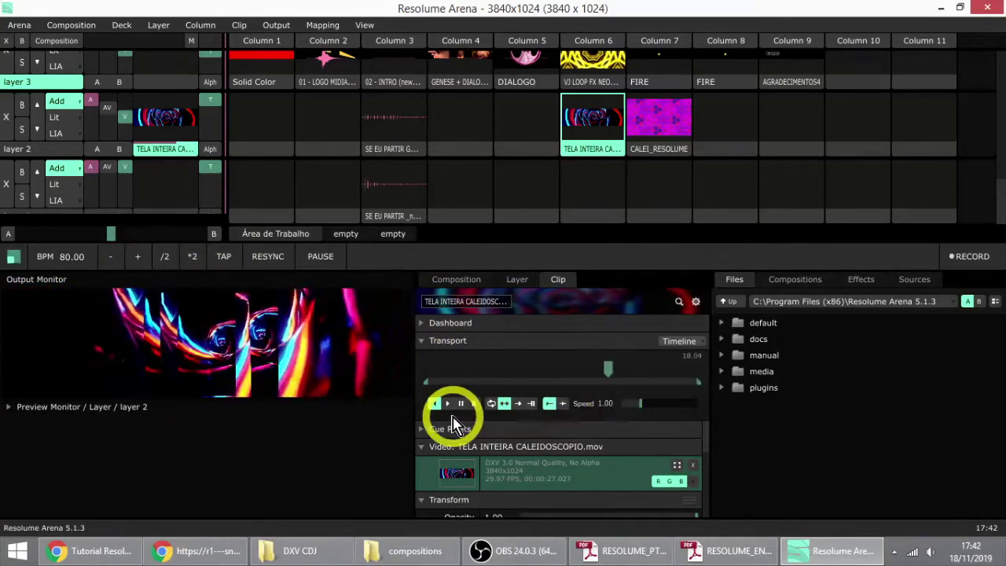
scroll(475, 432, "up", 5, "ctrl")
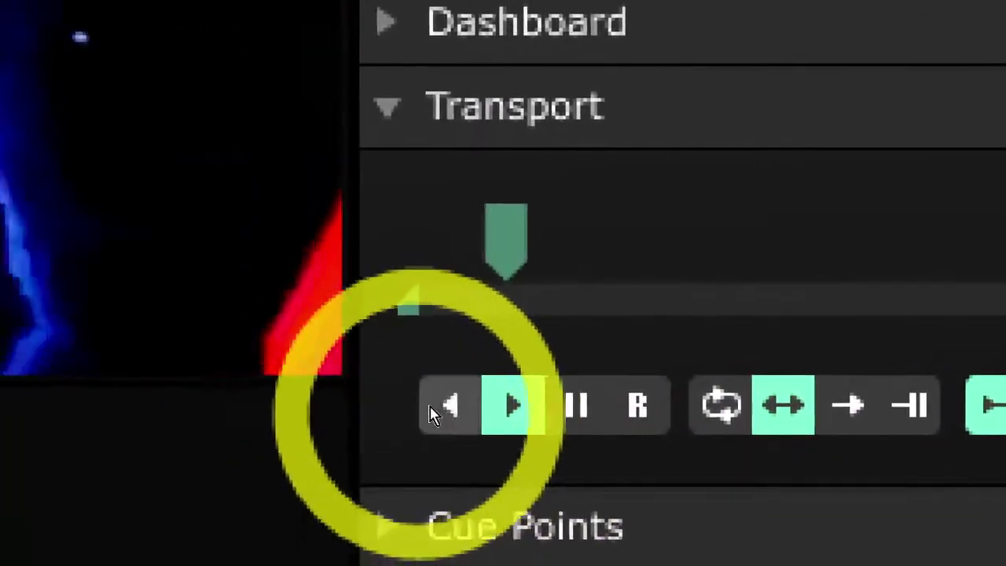
Step: Alternate the TELA INTEIRA clip between backward and forward playback several times, then pause it
left_click(438, 415)
left_click(471, 412)
left_click(428, 405)
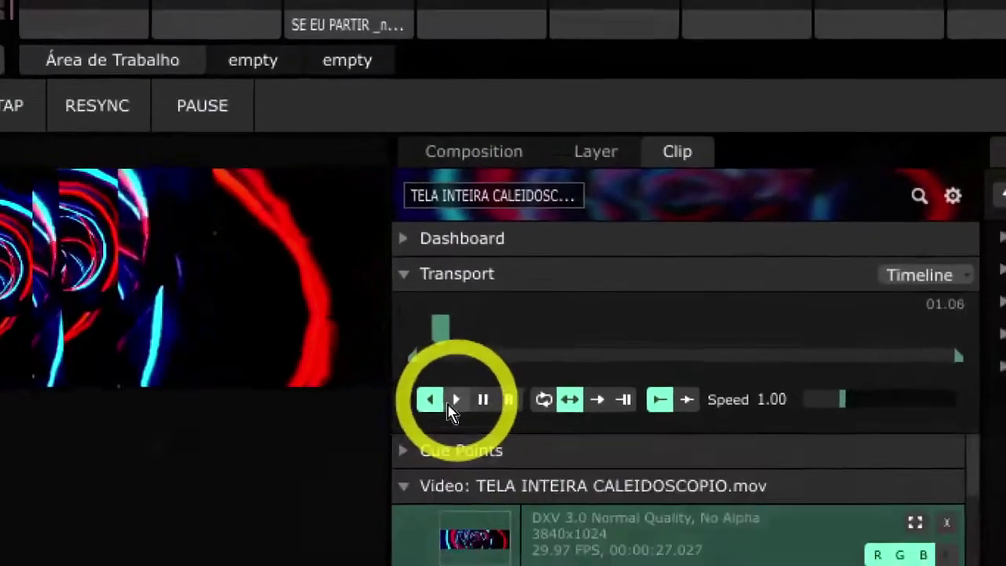
left_click(492, 396)
left_click(430, 406)
left_click(444, 406)
left_click(431, 406)
left_click(445, 406)
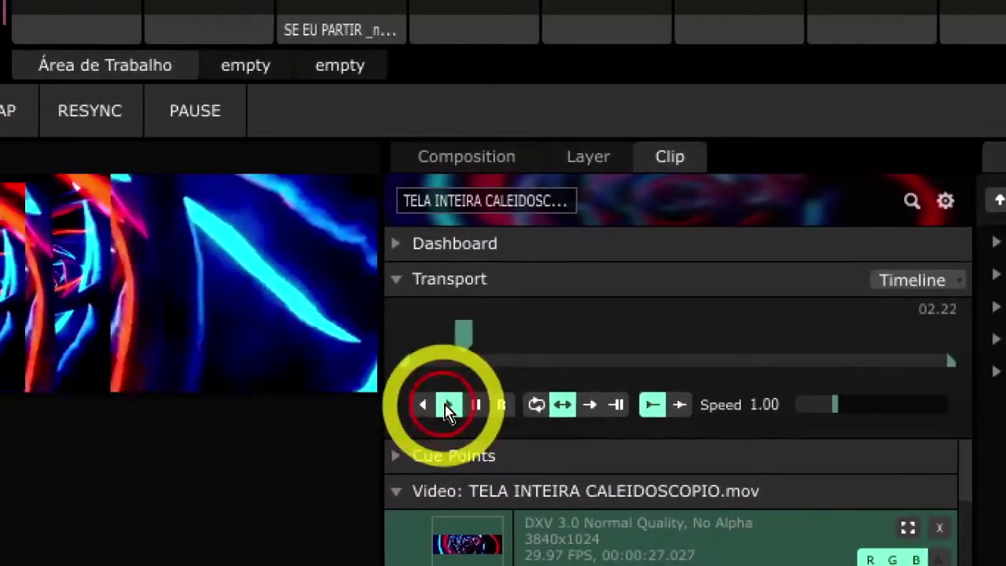
left_click(422, 404)
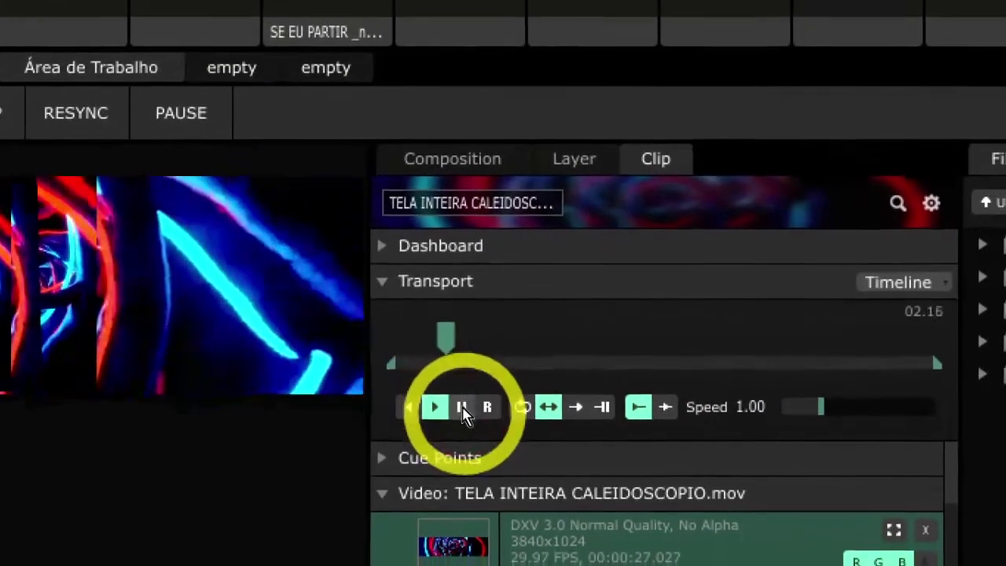
left_click(462, 407)
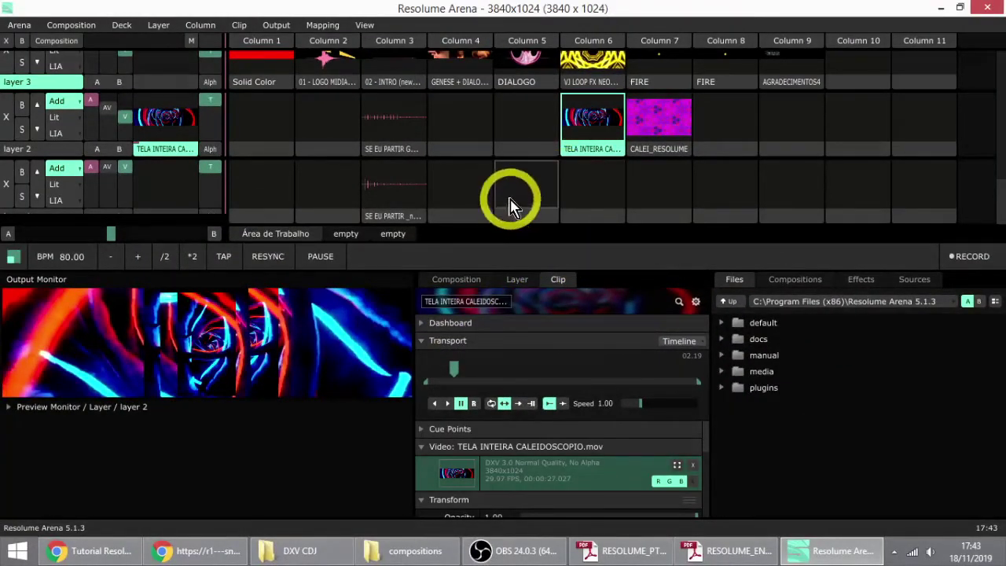
Step: Trigger the empty Column 8 slot on layer 2 twice to stop the layer, restarting the TELA INTEIRA clip after each
left_click(726, 125)
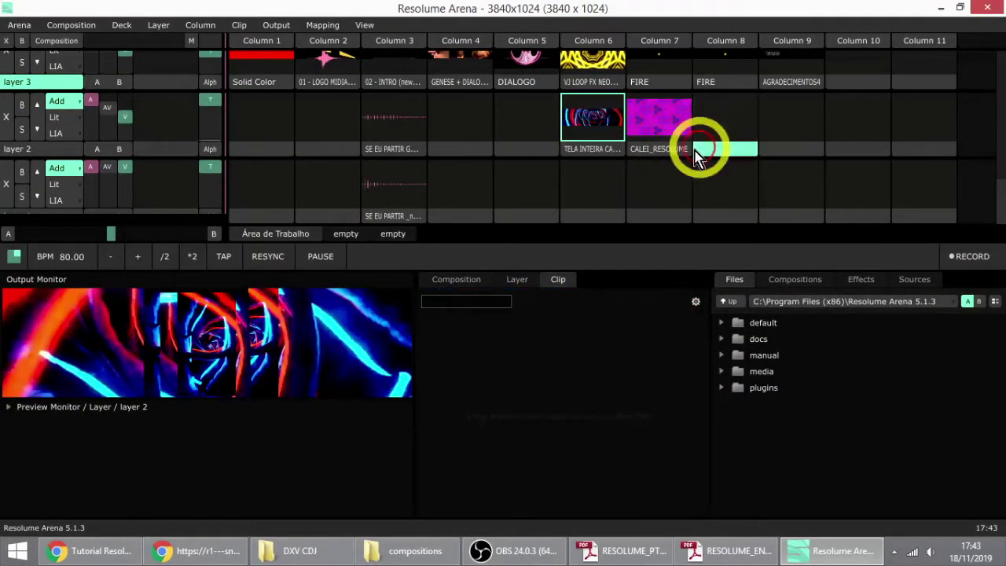
left_click(600, 116)
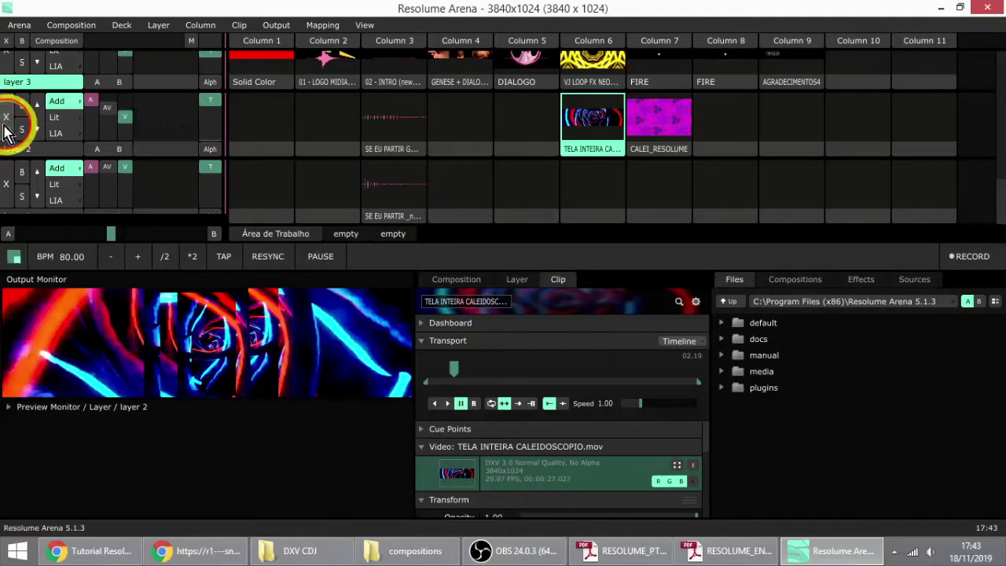
left_click(752, 131)
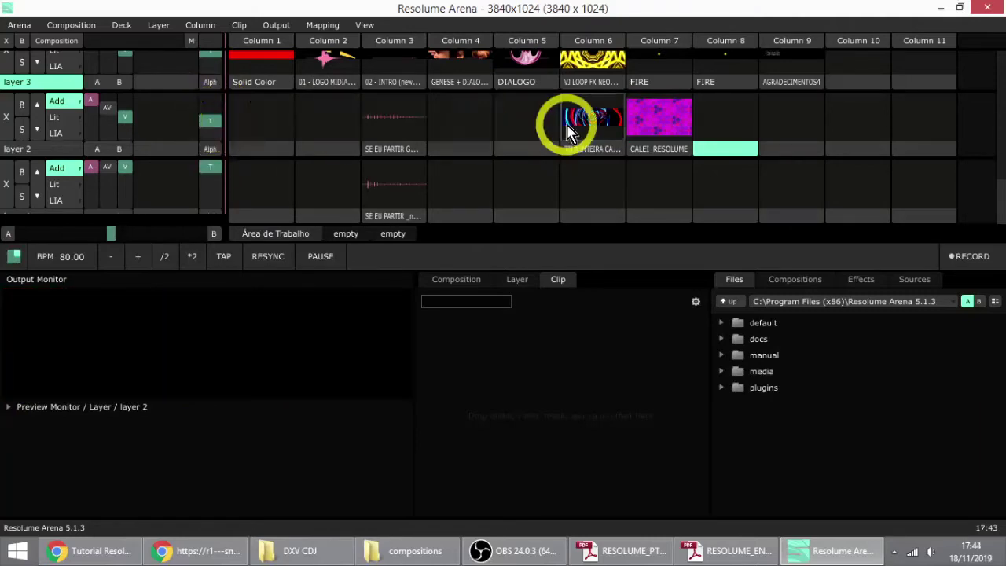
left_click(593, 122)
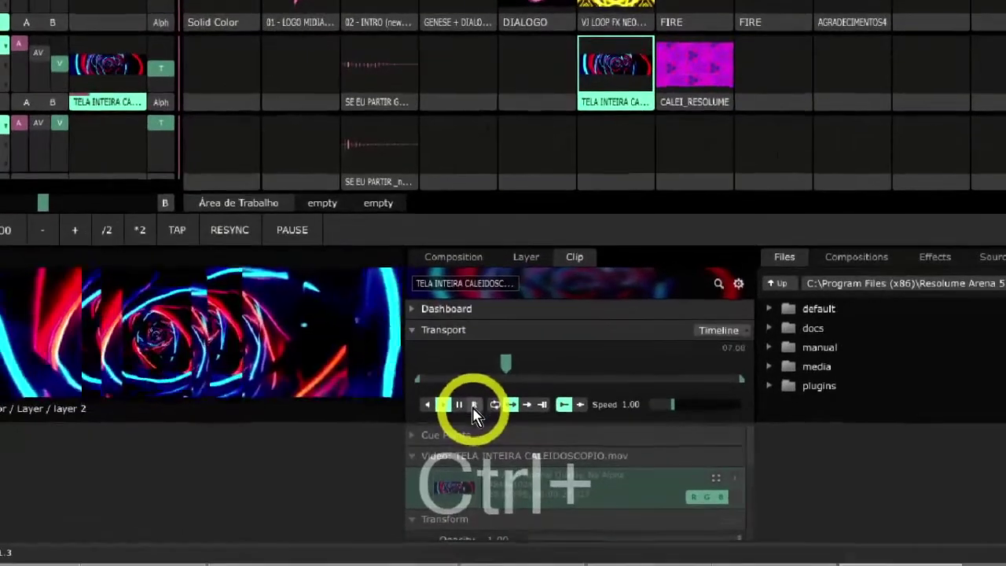
Step: Try random playback on TELA INTEIRA at a reduced speed of about 0.47, then return to forward playback at speed 1.00
left_click(474, 404, "ctrl")
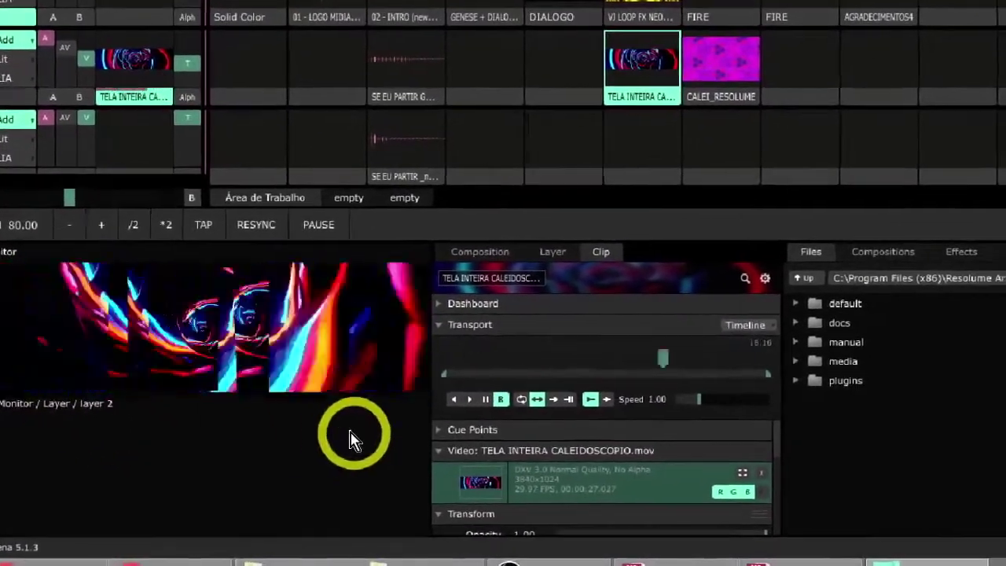
left_click_drag(697, 400, 629, 406)
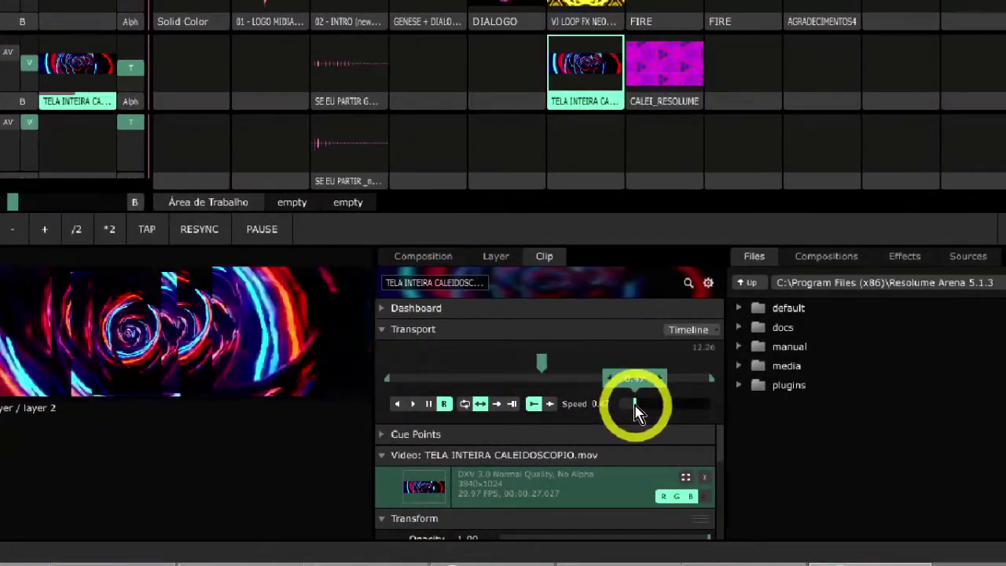
left_click_drag(634, 405, 642, 406)
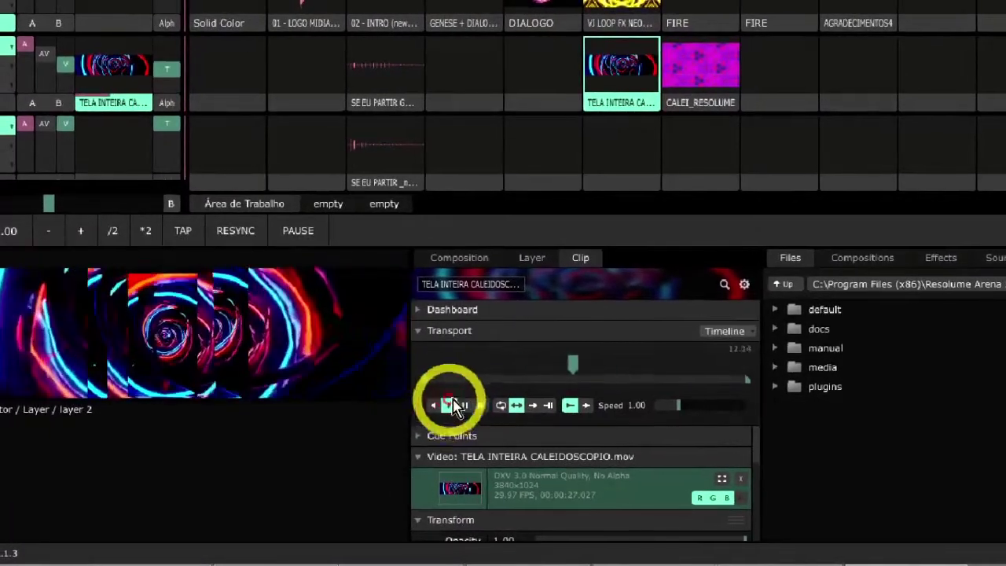
left_click(445, 405)
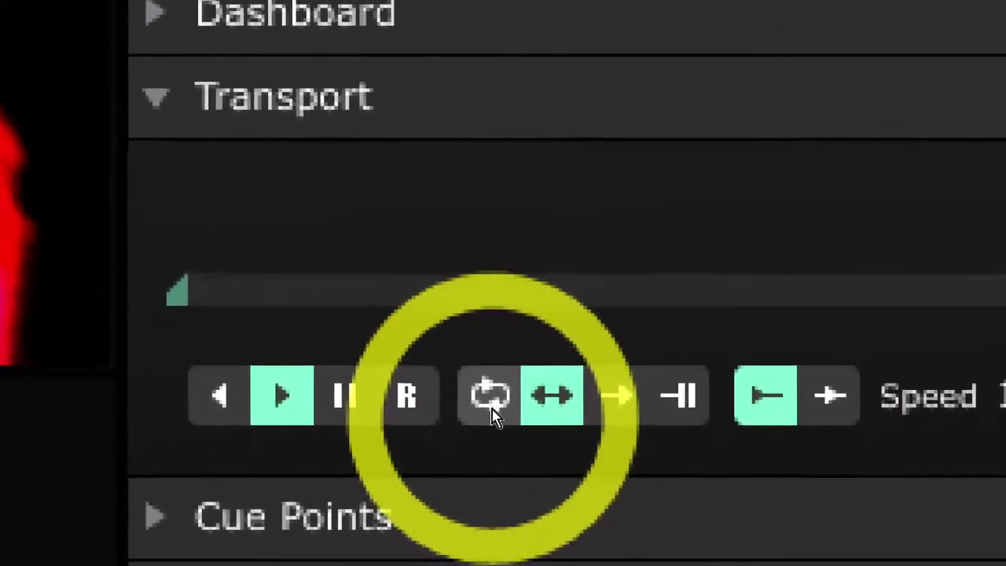
Step: Set the TELA INTEIRA clip to play once and eject, and move its playhead close to the end of the timeline
left_click(334, 444)
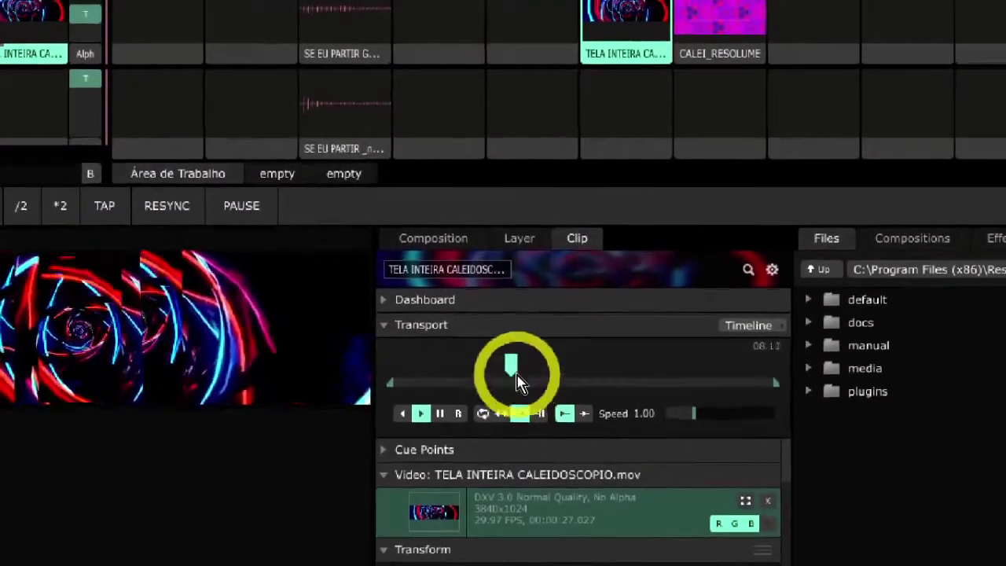
left_click_drag(518, 383, 760, 380)
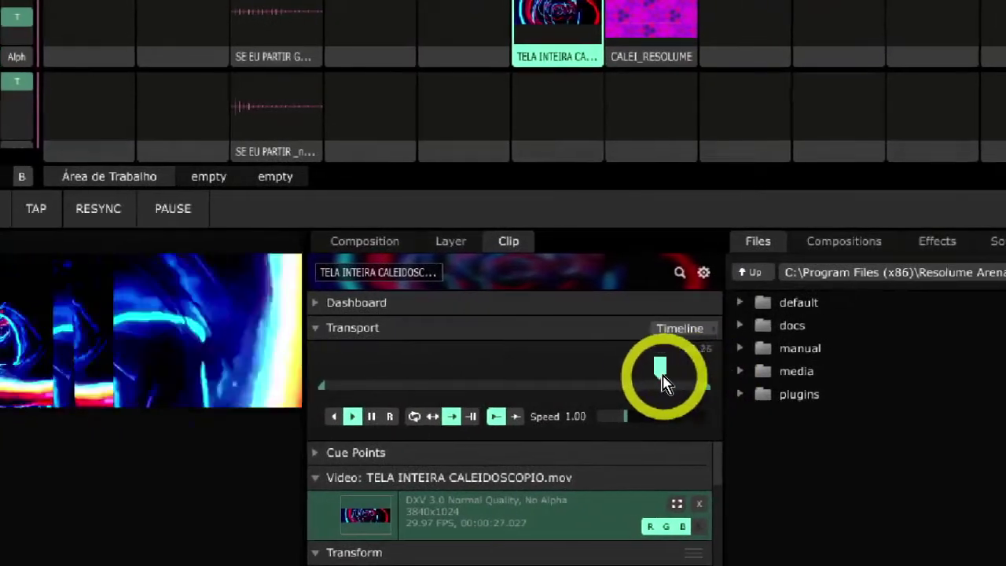
left_click_drag(662, 383, 667, 380)
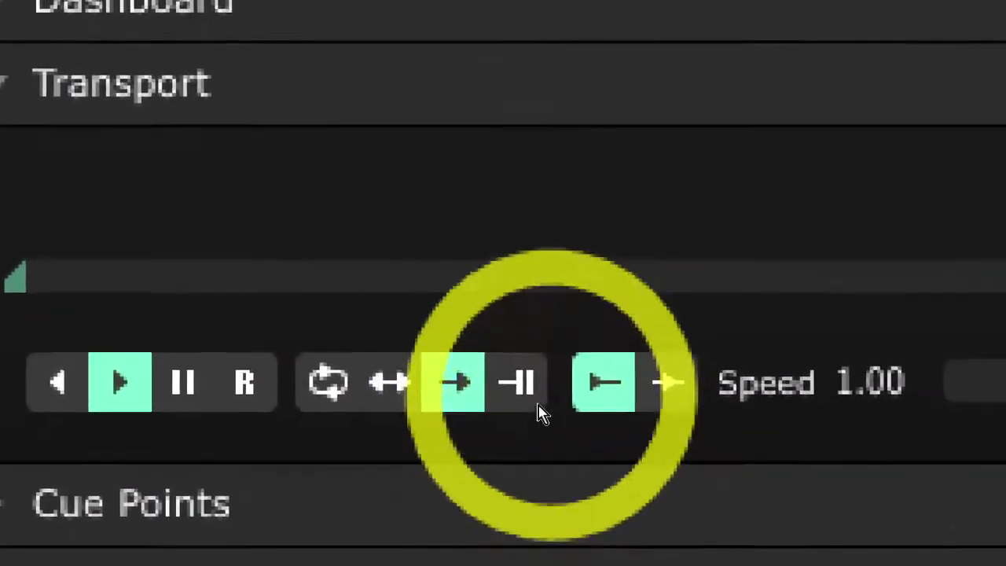
Step: Compare the play once and hold mode with ping-pong by moving the playhead near the clip's ends, leaving ping-pong selected
left_click(532, 404)
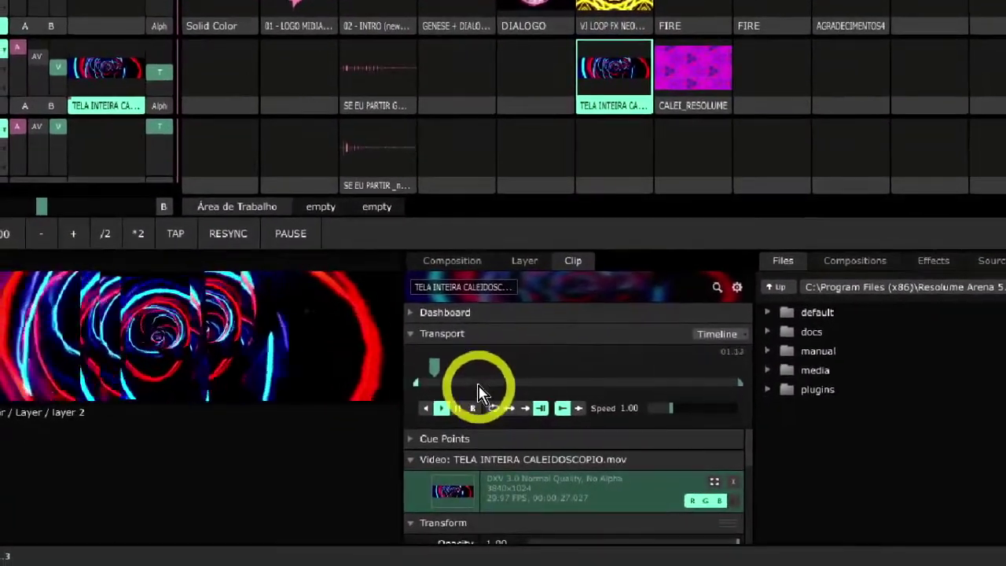
left_click_drag(522, 376, 685, 385)
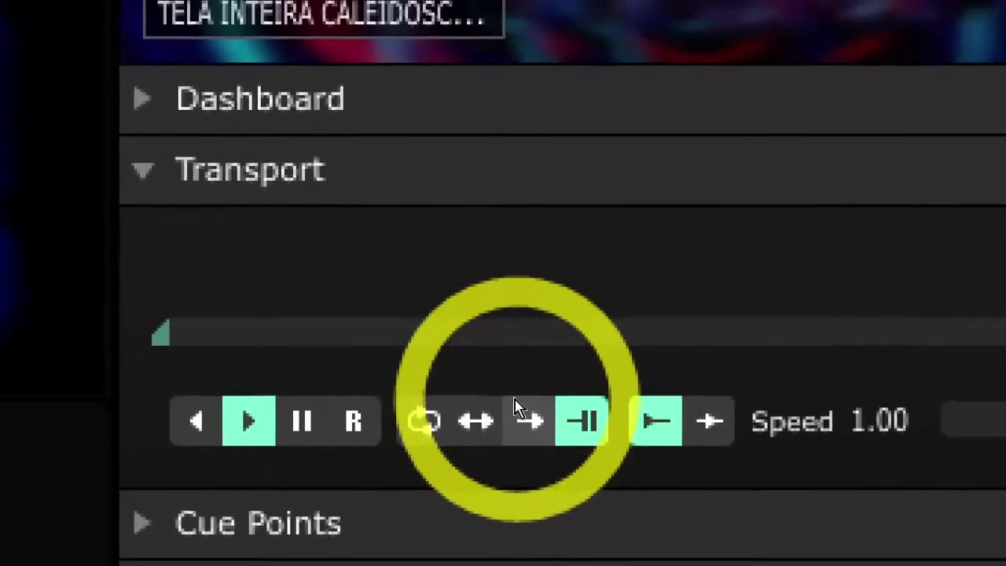
left_click(484, 424)
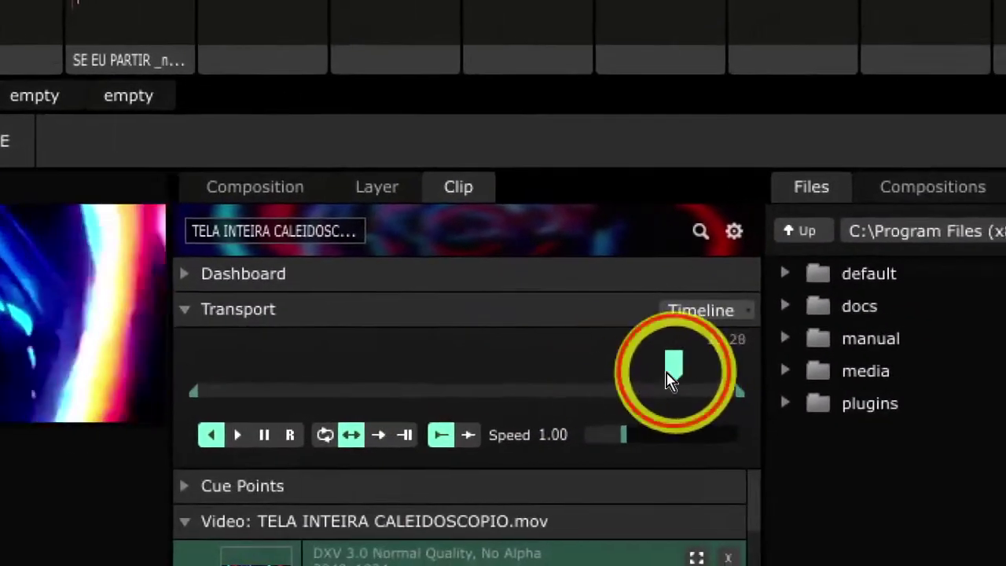
left_click_drag(1005, 391, 314, 349)
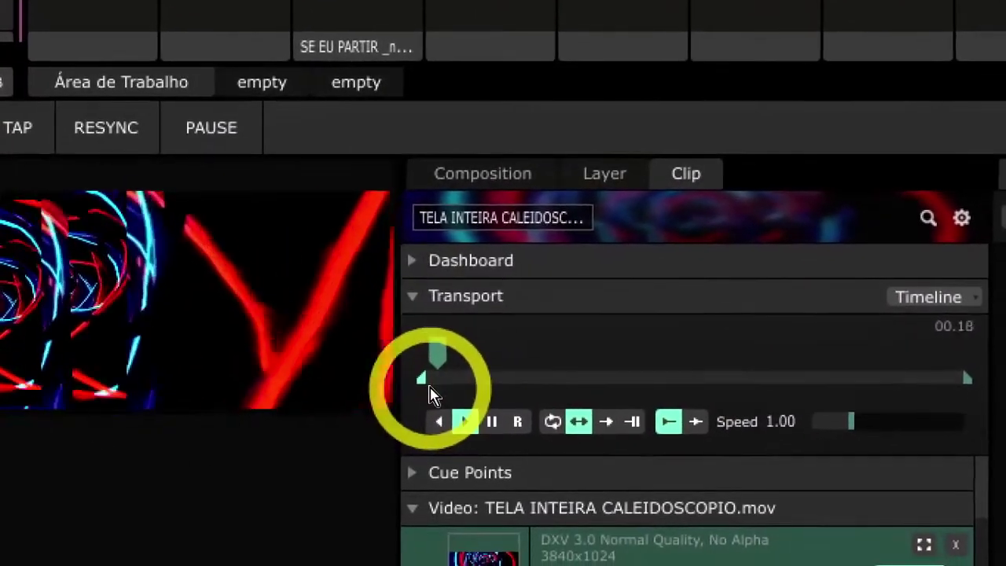
Step: Trim TELA INTEIRA's playback range to a very short section at about 10 seconds using its in and out points
left_click(445, 389)
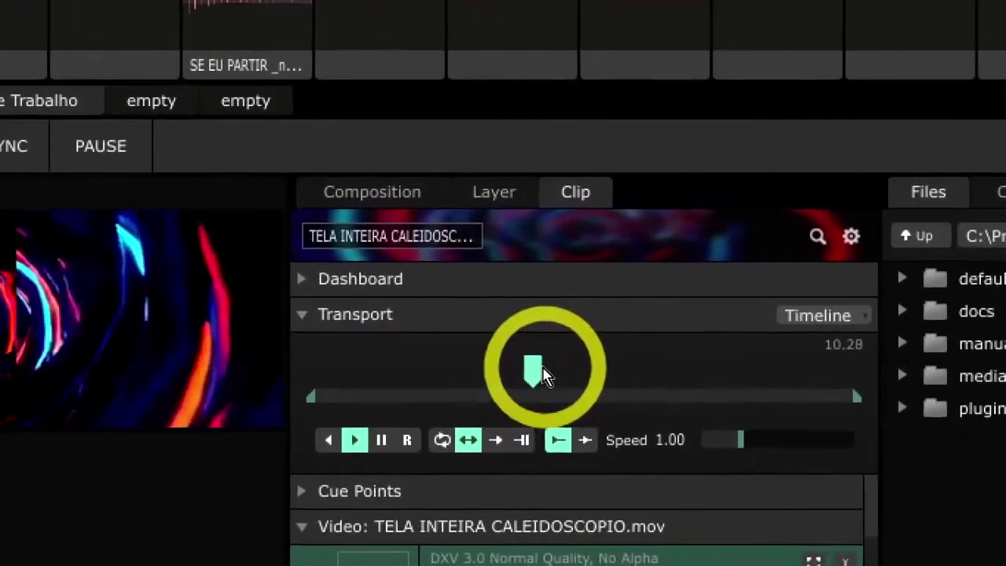
left_click(715, 348)
left_click_drag(601, 375, 623, 383)
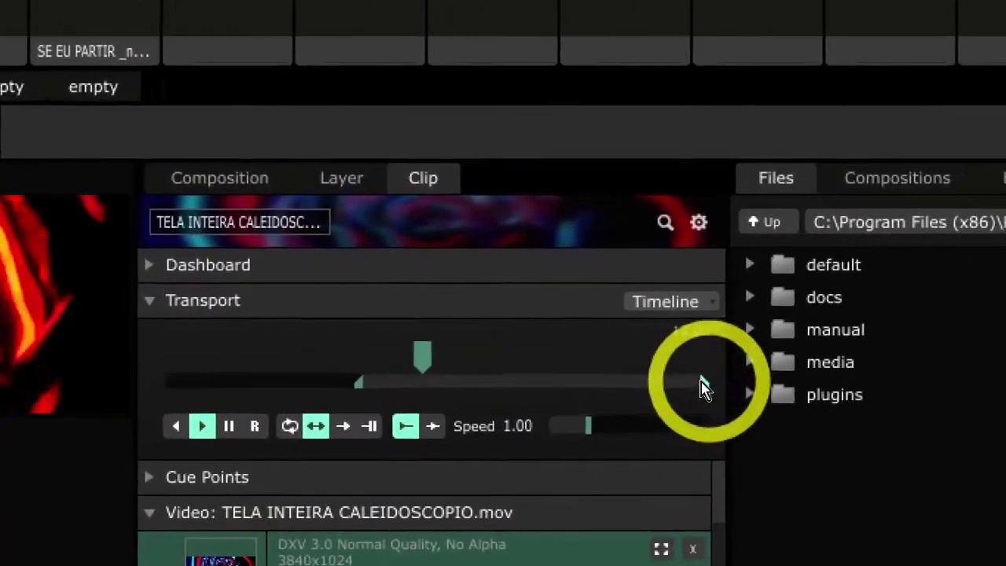
left_click_drag(868, 388, 831, 395)
left_click_drag(666, 389, 392, 380)
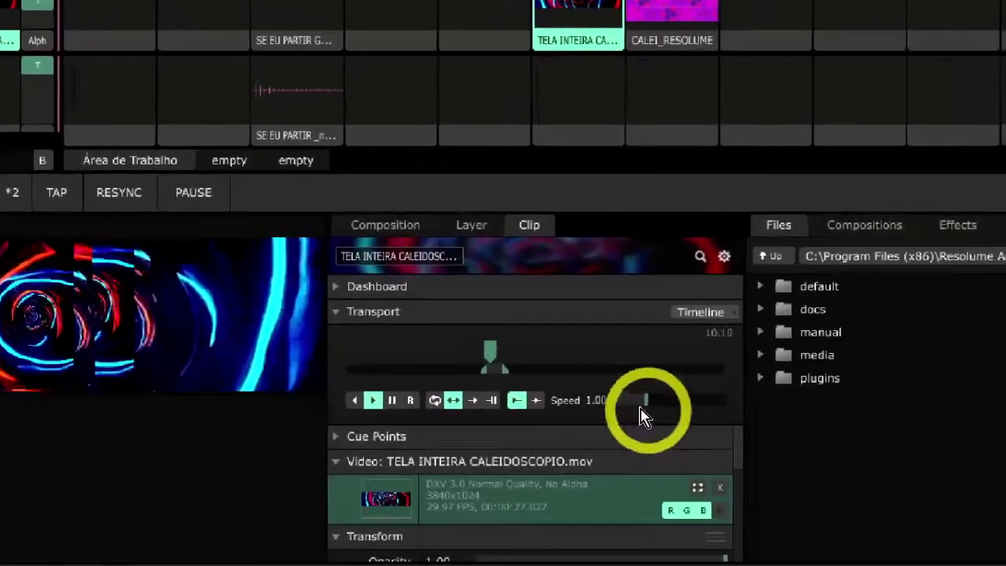
Step: Raise the clip's playback speed to the maximum on the trimmed section, then reset the speed to 1.00
left_click(686, 414)
left_click_drag(641, 407, 719, 404)
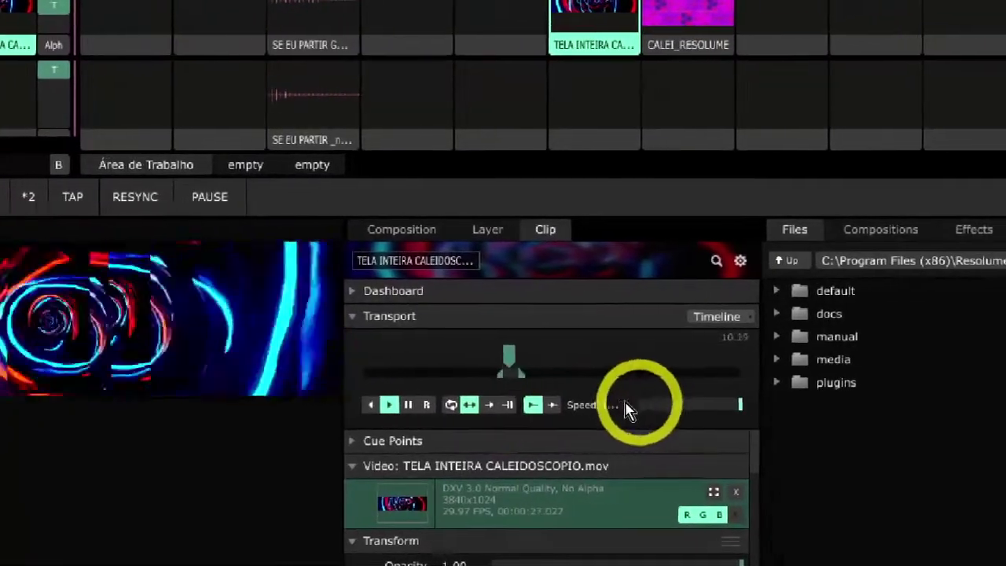
left_click(690, 406)
Step: Restore the clip's in and out points to the start and end of the timeline so the full clip plays
mouse_move(481, 370)
left_mouse_down()
mouse_move(491, 369)
mouse_move(341, 373)
left_mouse_up()
left_click_drag(545, 383, 887, 382)
mouse_move(388, 383)
left_mouse_down()
mouse_move(575, 385)
mouse_move(429, 389)
left_mouse_up()
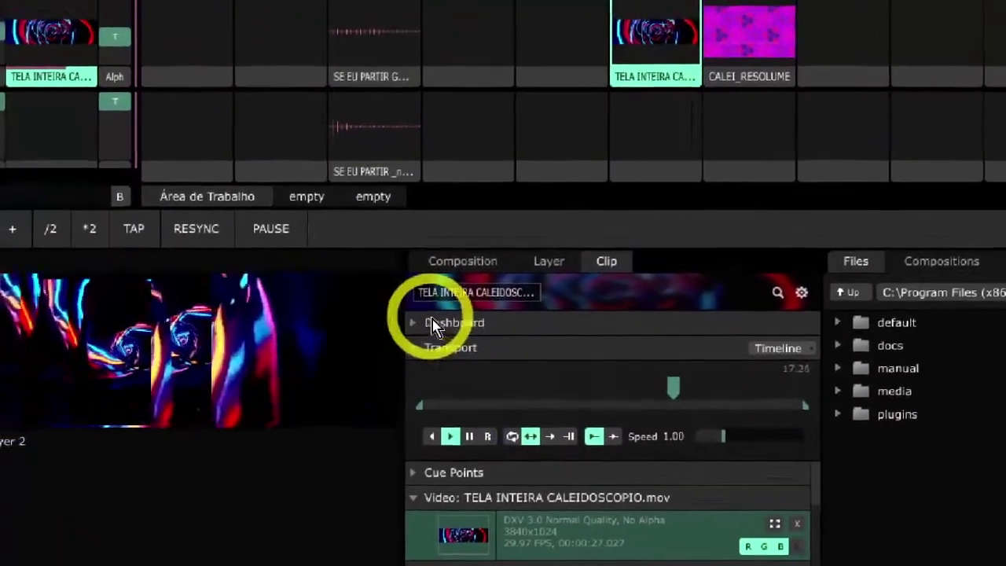
Step: Expand and collapse the clip's Dashboard section, and collapse its Transport section
left_click(434, 323)
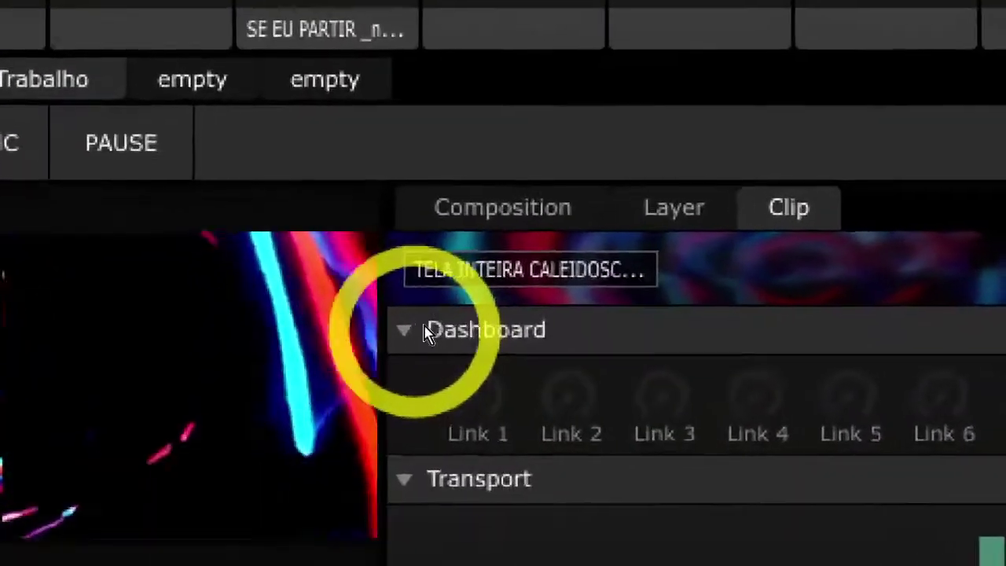
left_click(428, 330)
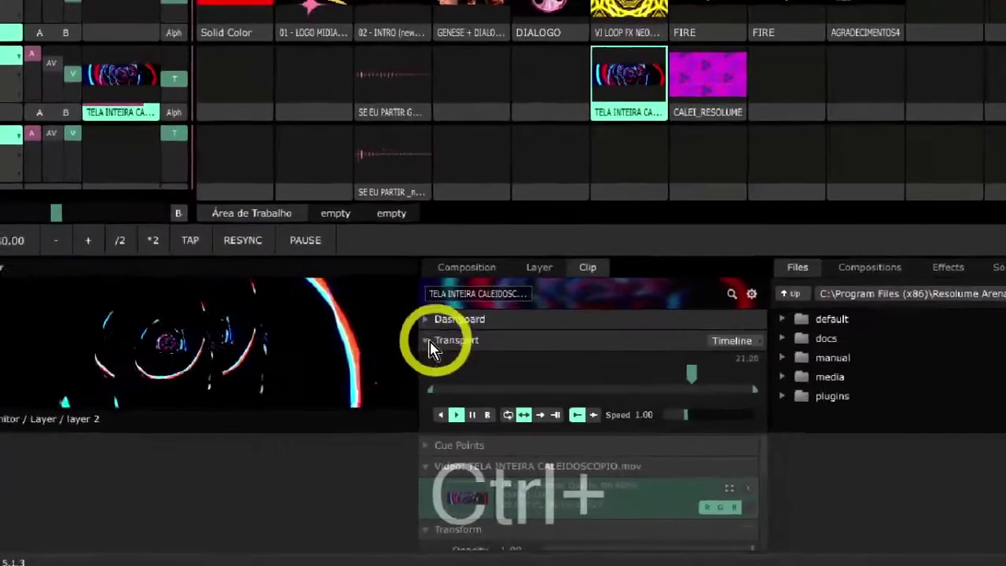
left_click(429, 346)
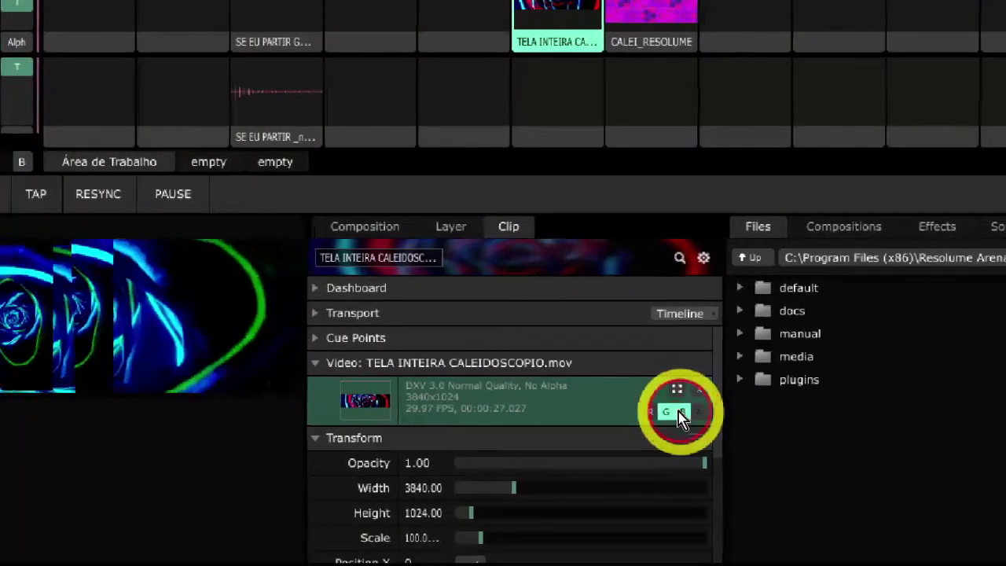
Step: Turn all the RGB channels of the TELA INTEIRA video back on and collapse its Video section
left_click(659, 416)
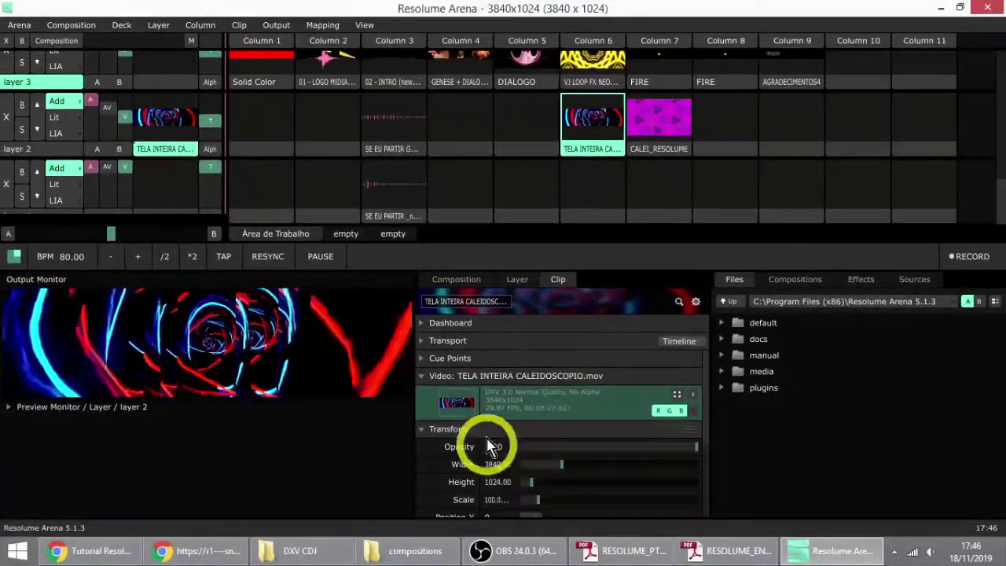
left_click(428, 383)
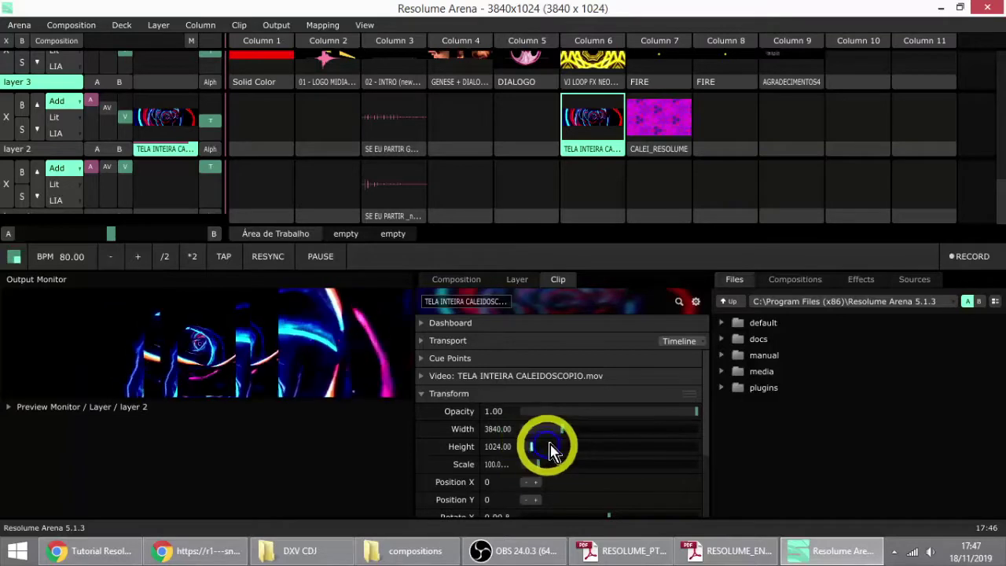
Step: Narrow the TELA INTEIRA clip's width to about 757, then reset the width to 3840
left_click_drag(560, 430, 546, 431)
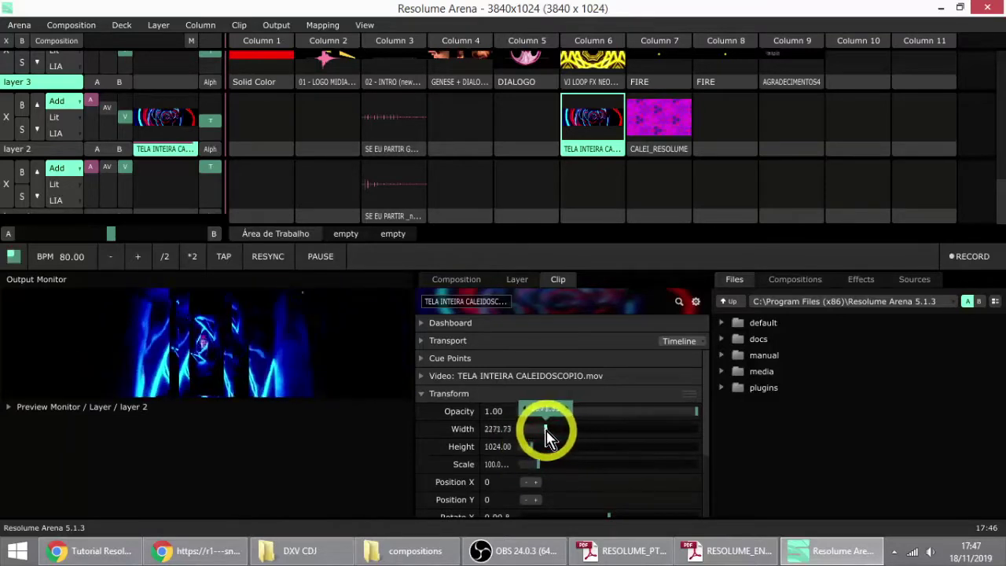
left_click(422, 378)
left_click(417, 377)
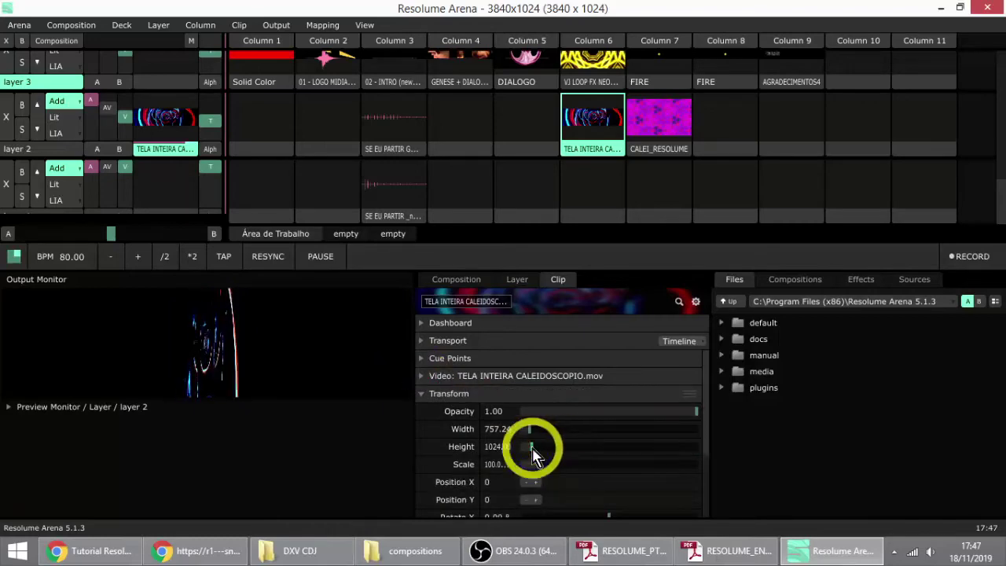
double_click(533, 436)
Step: Trigger the VJ LOOP FX NEON TUNNEL clip in Column 6 of layer 3 and bring its video effects into view
scroll(667, 130, "up", 3)
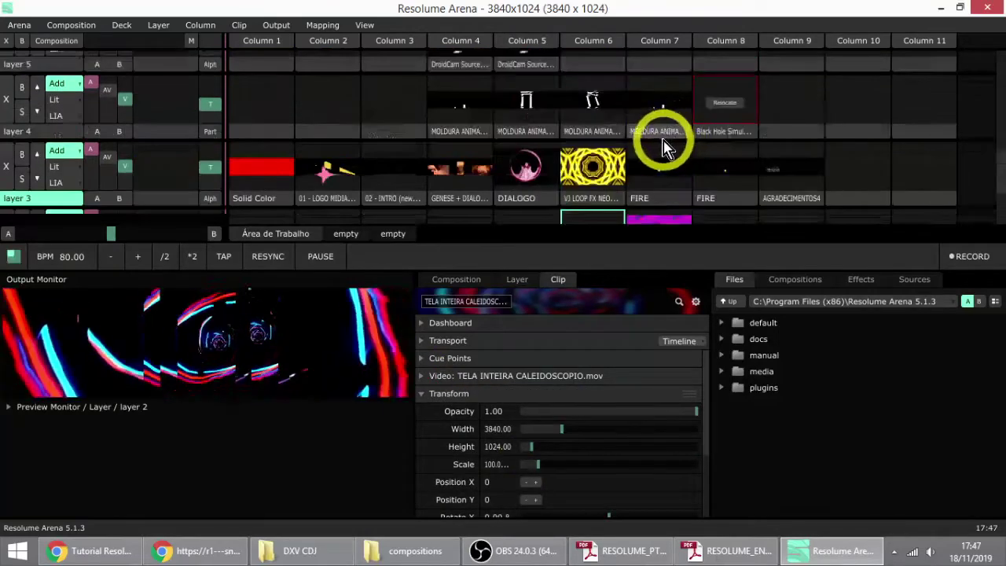
scroll(632, 165, "up", 1)
scroll(632, 165, "down", 3)
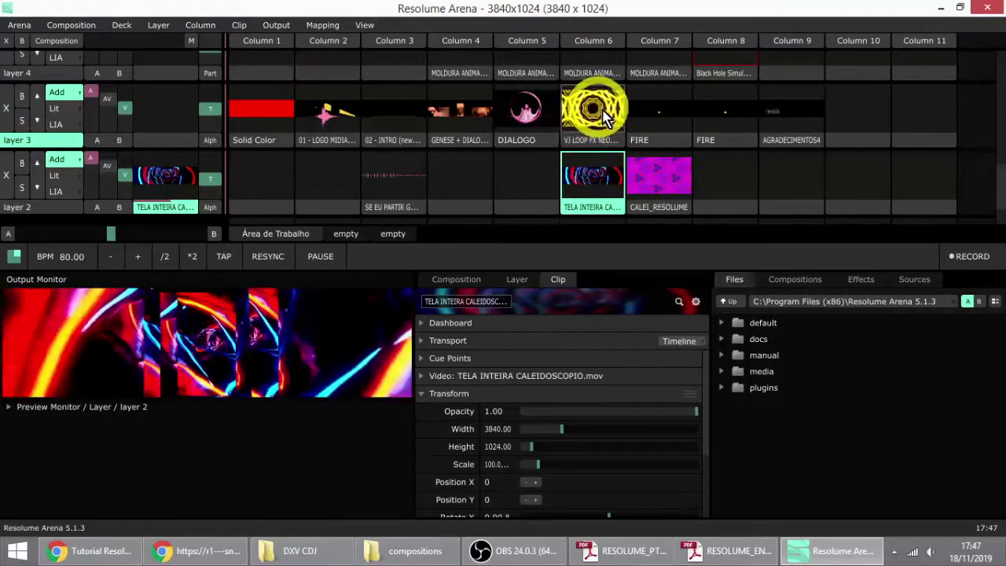
left_click(606, 114)
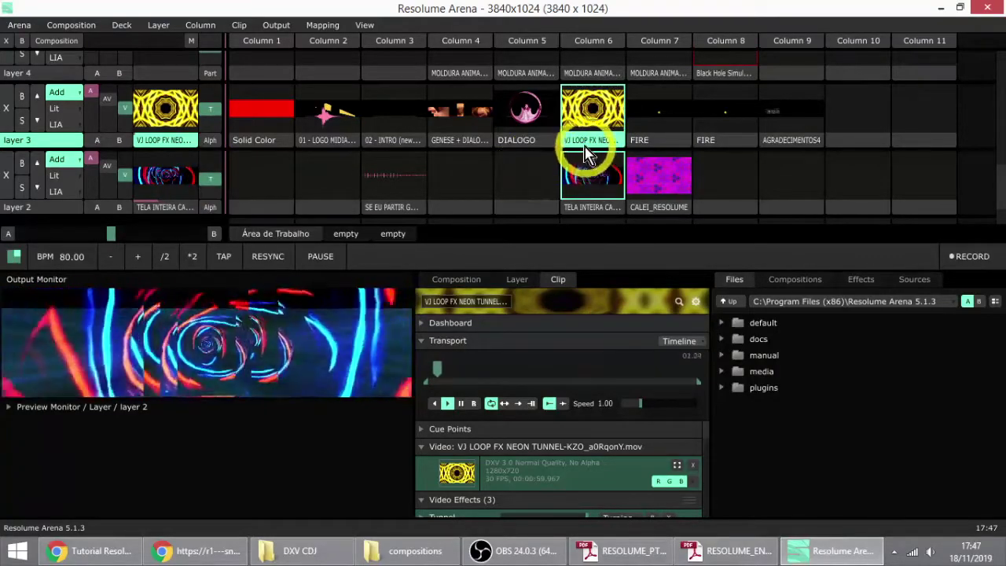
scroll(498, 464, "down", 3)
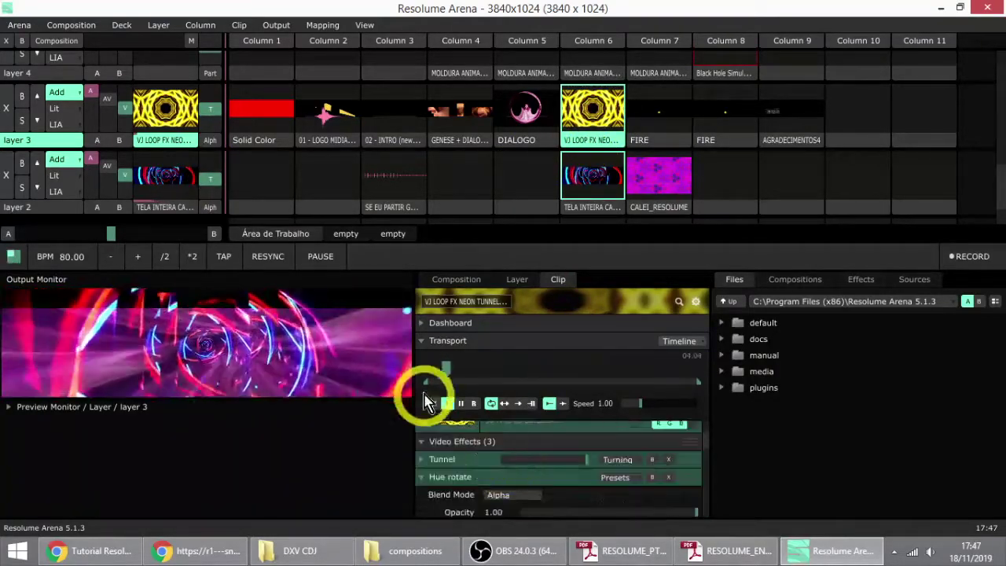
Step: Collapse the VJ LOOP FX NEON TUNNEL clip's Transport section, and toggle its Video section until it is collapsed
left_click(422, 343)
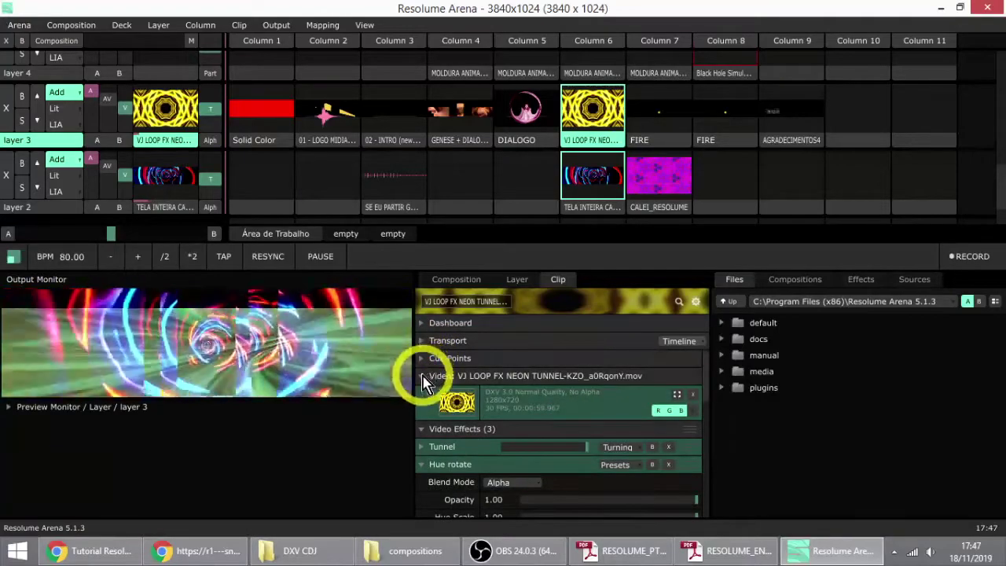
left_click(423, 378)
left_click(424, 379)
left_click(423, 379)
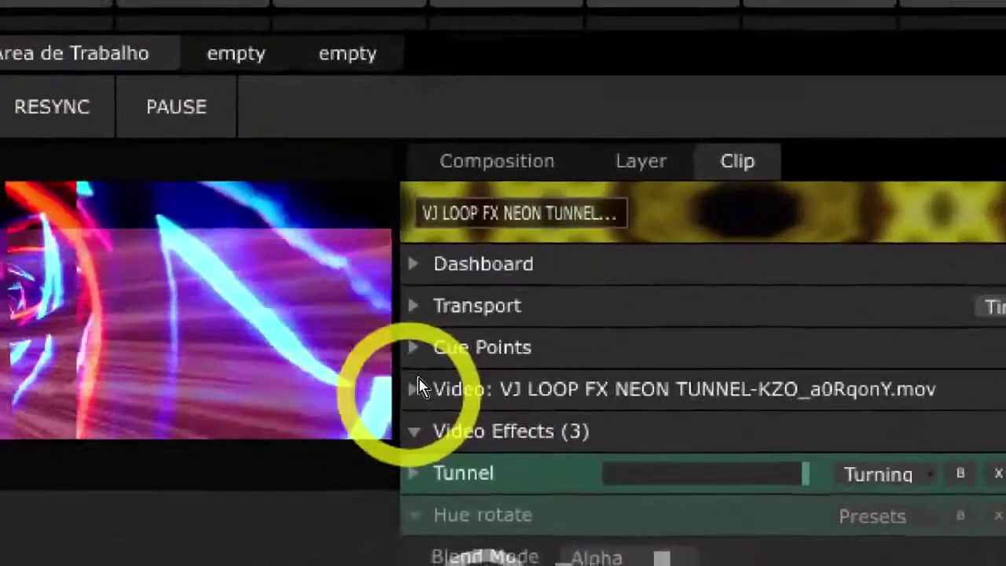
left_click(419, 388)
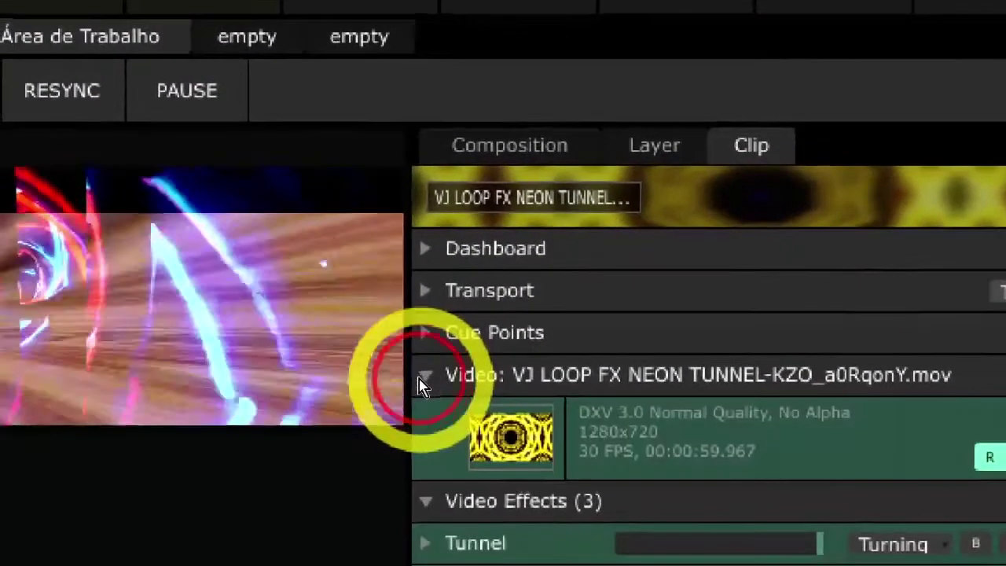
left_click(419, 388)
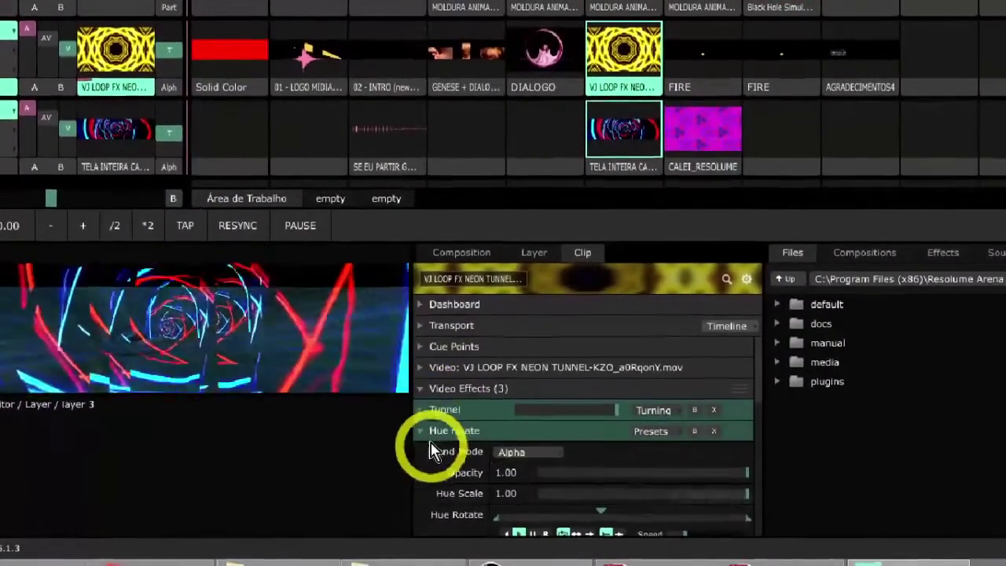
Step: Collapse the clip's Hue rotate effect and bring its Transform section into view
left_click(421, 433)
scroll(430, 443, "down", 2)
left_click(431, 434)
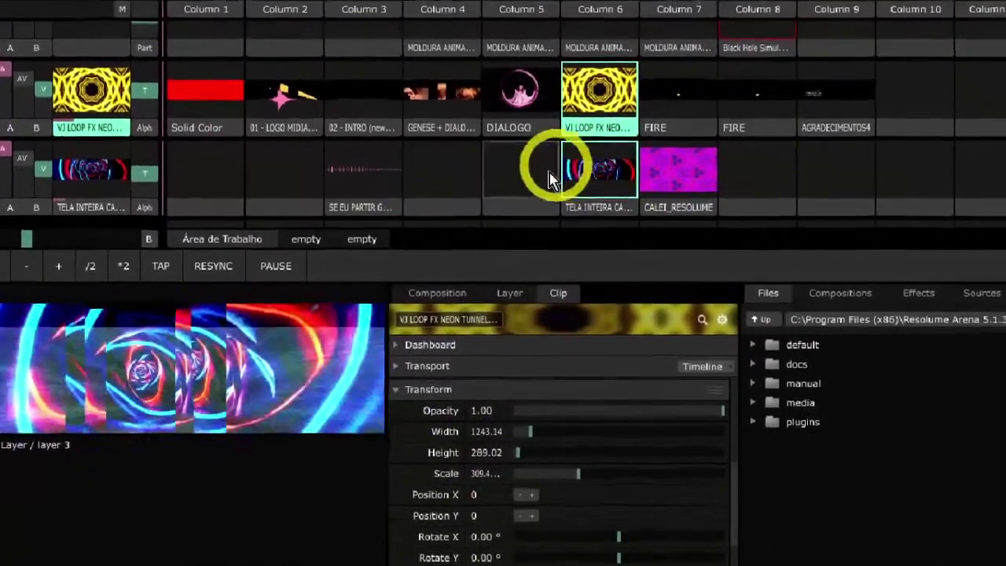
Step: Clear layer 2 using its empty Column 5 slot, and retrigger the VJ LOOP FX NEON TUNNEL clip to show its transform properties
left_click(545, 132)
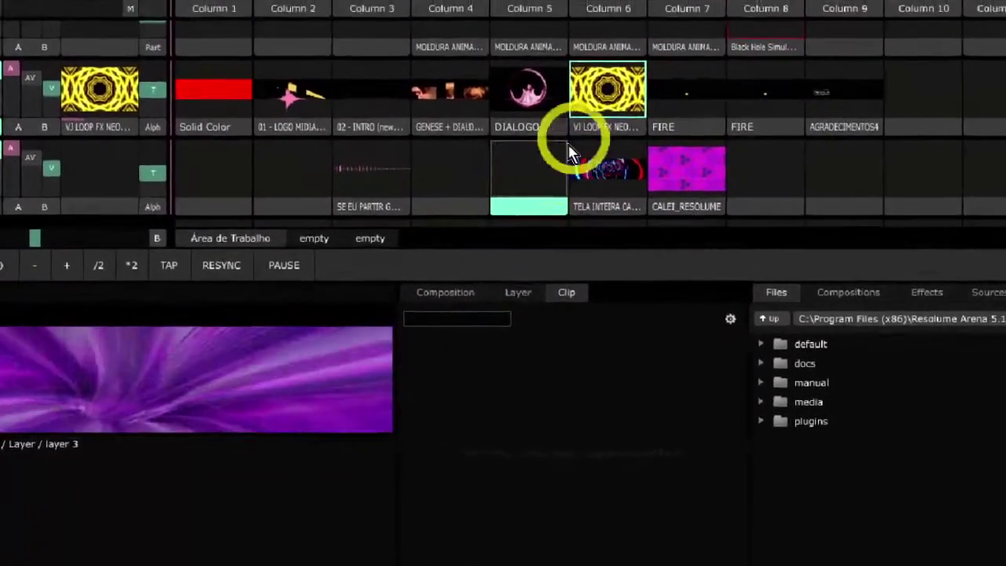
left_click(600, 98)
left_click(504, 434)
scroll(499, 471, "down", 6)
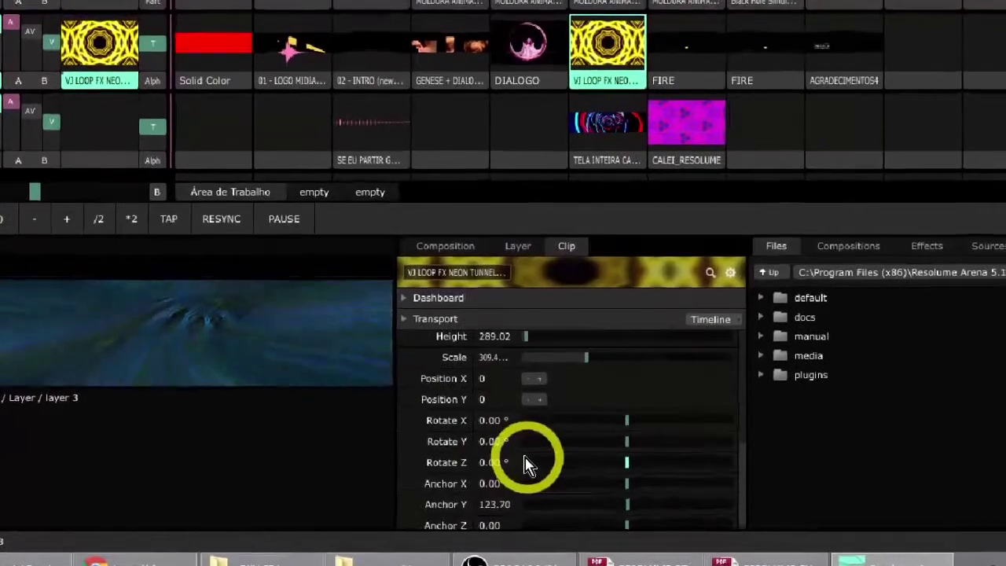
scroll(518, 463, "up", 2)
scroll(471, 102, "up", 2)
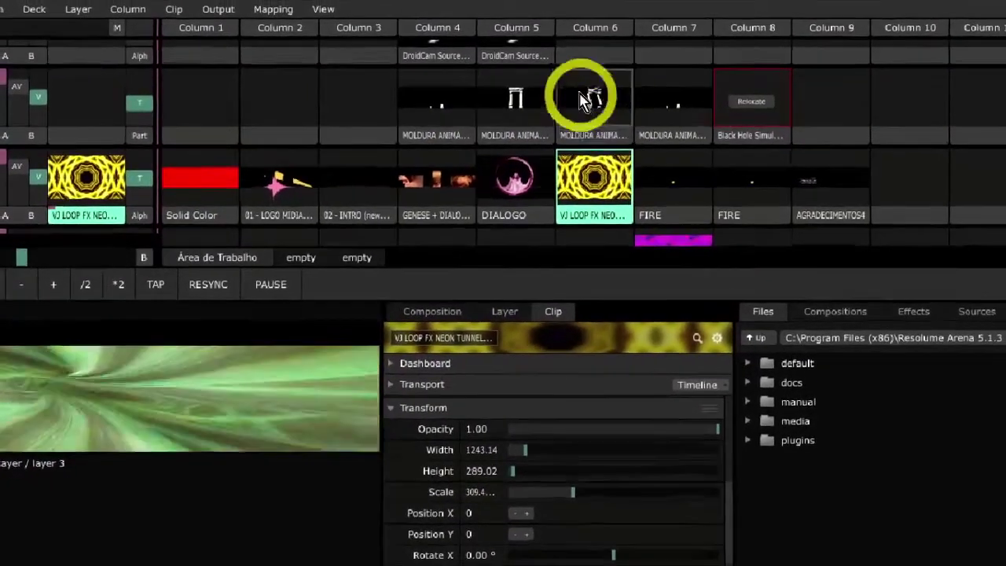
scroll(585, 98, "down", 1)
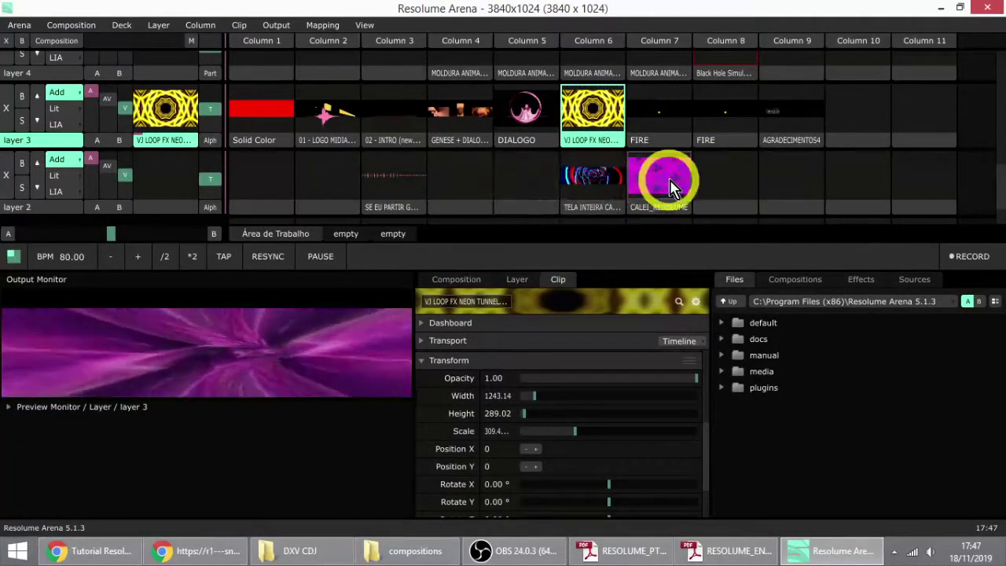
Step: Alternate layer 3 between the GENESE + DIALOGO + SOLO clip and the VJ LOOP FX NEON TUNNEL clip, ending on GENESE + DIALOGO + SOLO
left_click(459, 128)
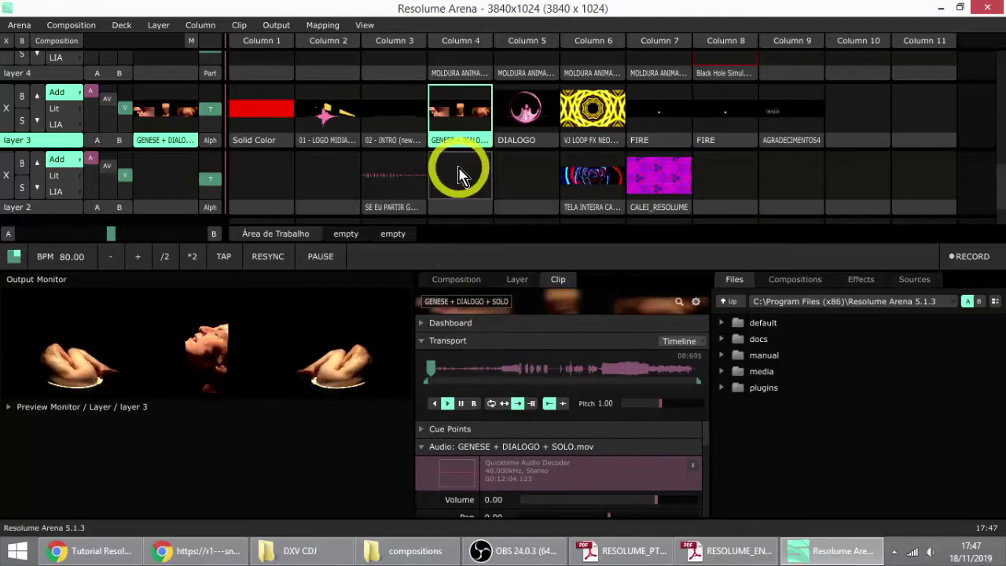
left_click(609, 153)
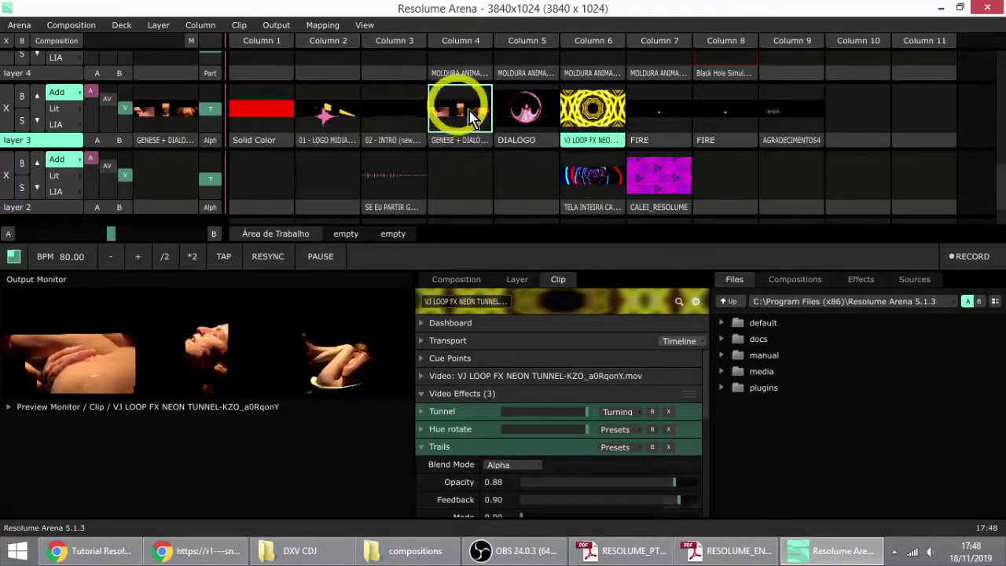
left_click(481, 122)
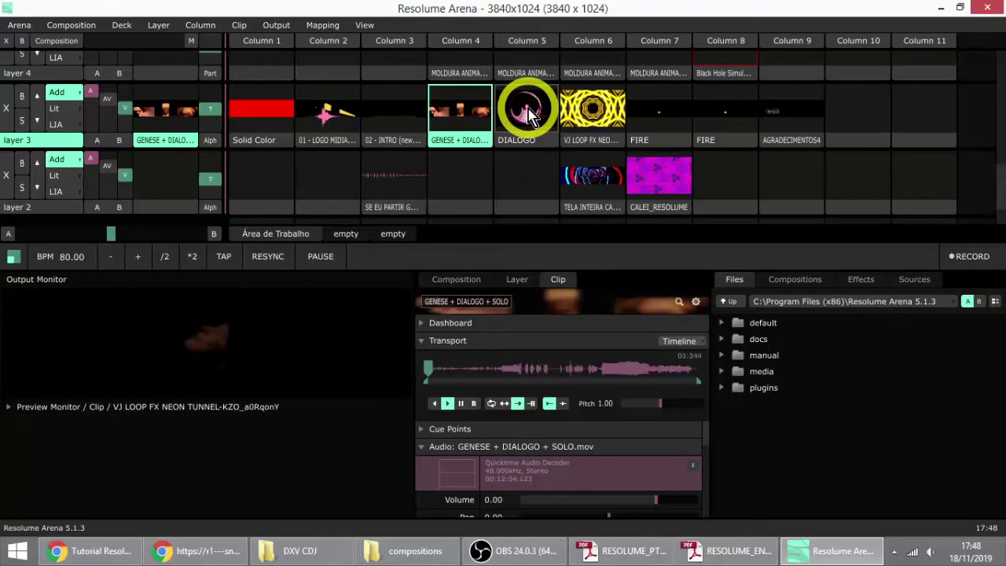
left_click(474, 128)
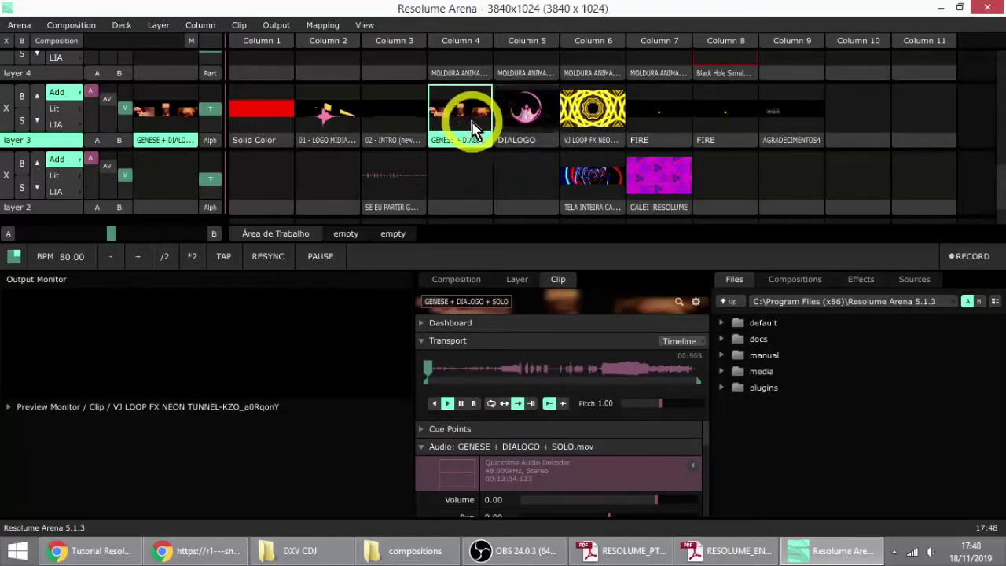
left_click(587, 124)
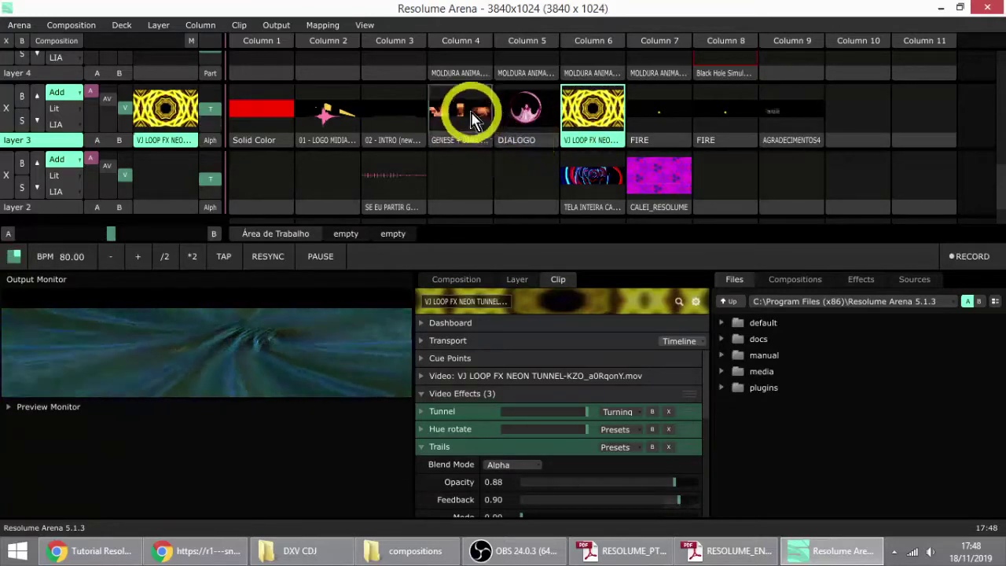
left_click(462, 153)
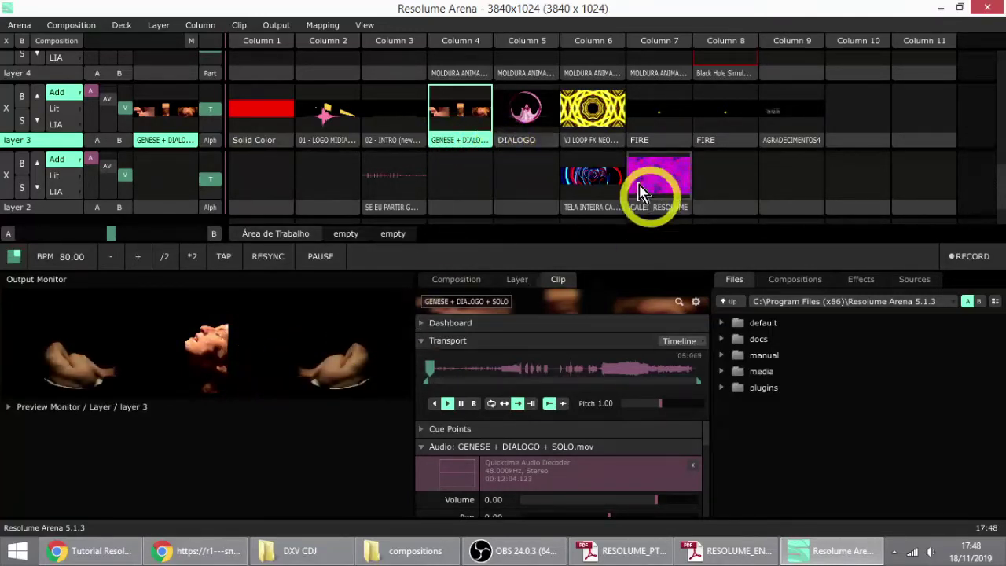
Step: Combine the layer 3 GENESE + DIALOGO + SOLO clip with CALEI_RESOLUME in layer 2, and replace that with TELA INTEIRA CALEIDOSCOPIO
left_click(604, 139)
left_click(789, 137)
left_click(785, 177)
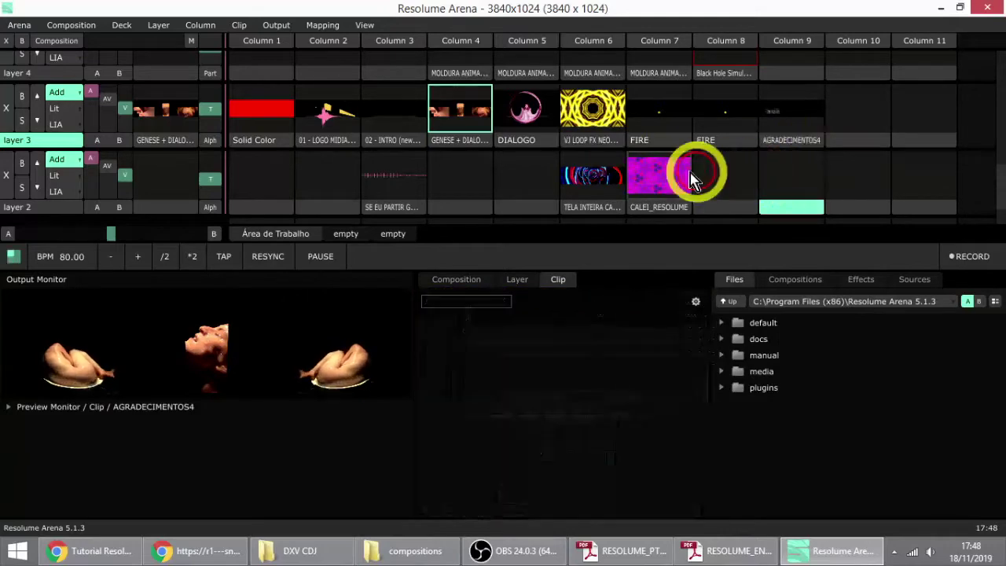
left_click(656, 197)
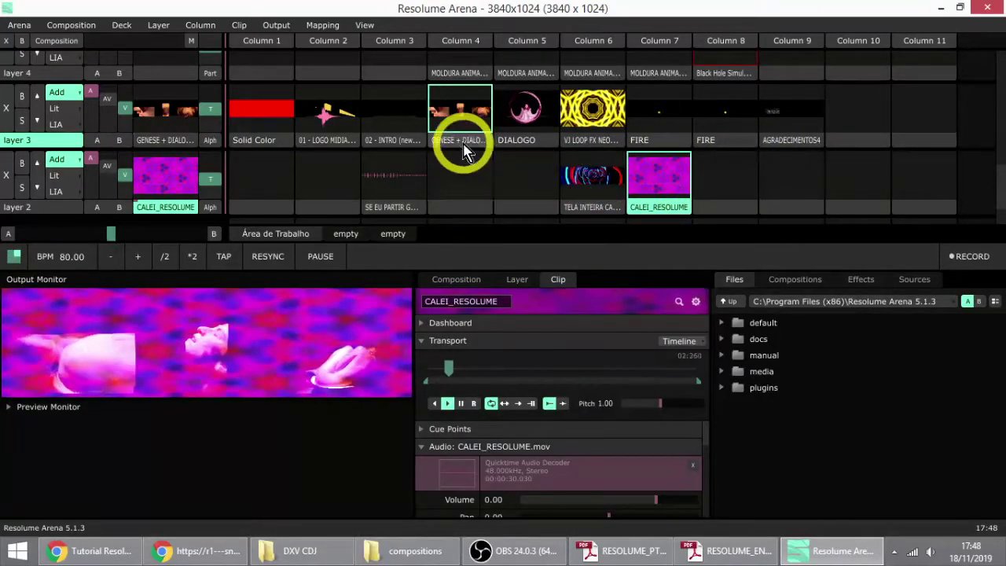
left_click(585, 205)
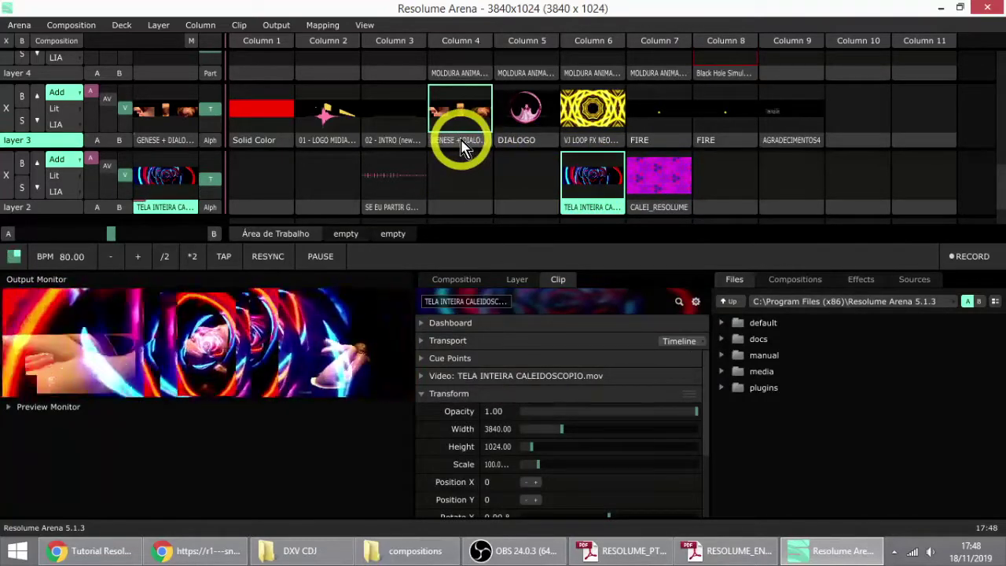
Step: Retrigger the GENESE + DIALOGO + SOLO clip in layer 3 and try out one of its transform sliders
left_click(462, 149)
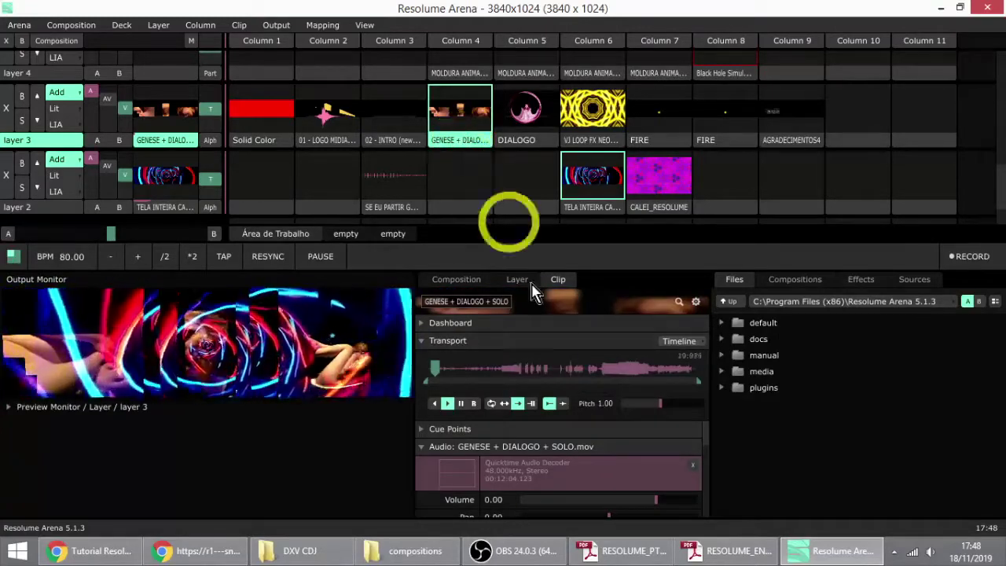
scroll(507, 513, "down", 5)
mouse_move(531, 436)
left_mouse_down()
mouse_move(567, 425)
mouse_move(542, 420)
left_mouse_up()
Step: Play the VJ LOOP FX NEON TUNNEL clip alone with layer 2 cleared, and vary its width before setting it to 1280
left_click(590, 107)
left_click(707, 176)
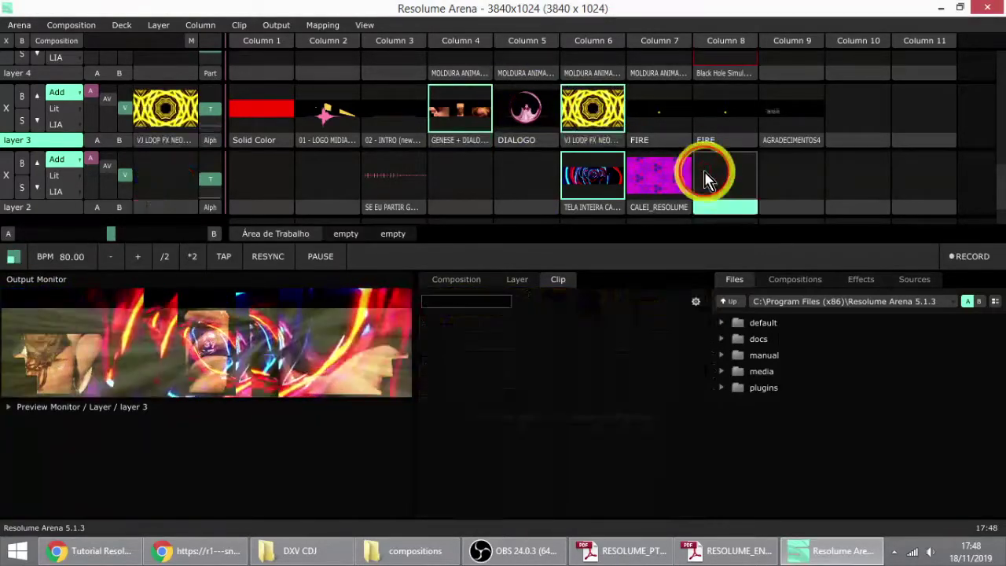
left_click(599, 118)
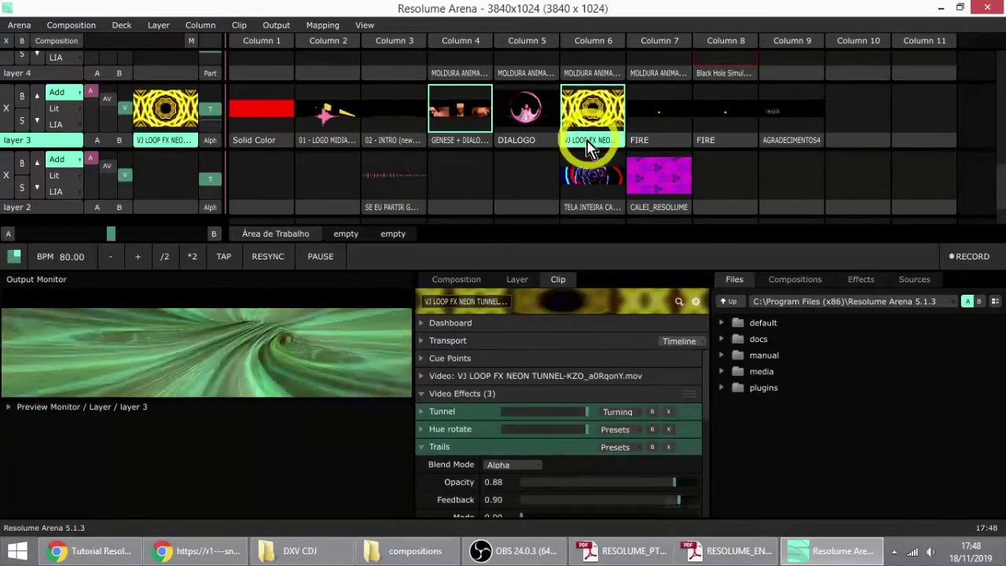
scroll(546, 489, "down", 5)
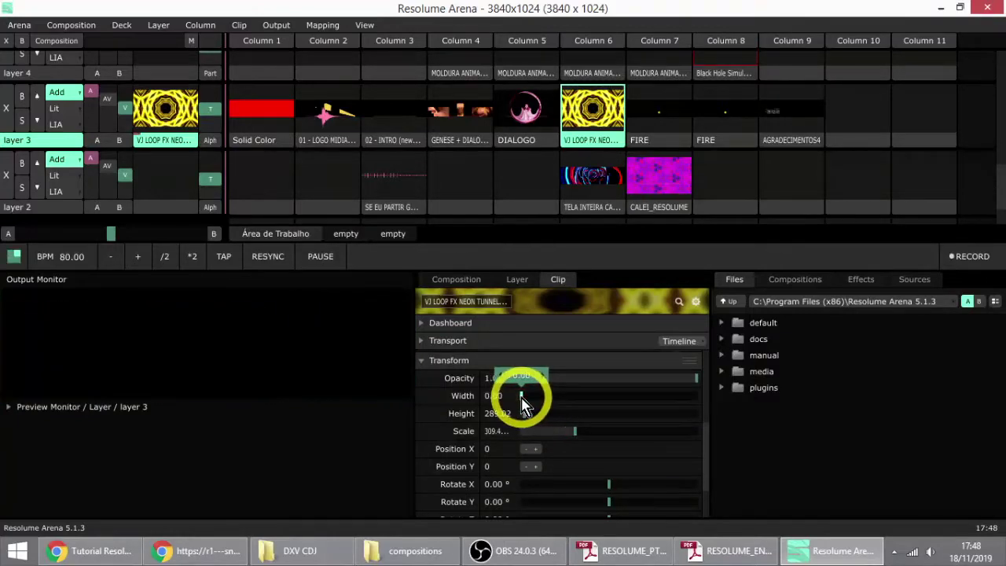
left_click_drag(531, 403, 559, 395)
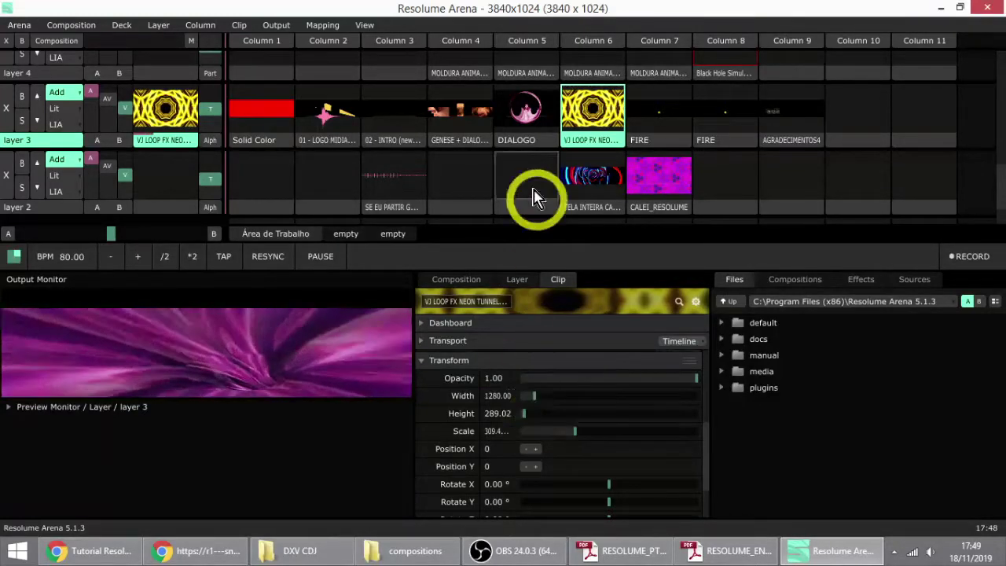
Step: Trigger the DIALOGO clip in layer 3 and try out its height and width, returning them to 1080 and 1920
left_click(526, 114)
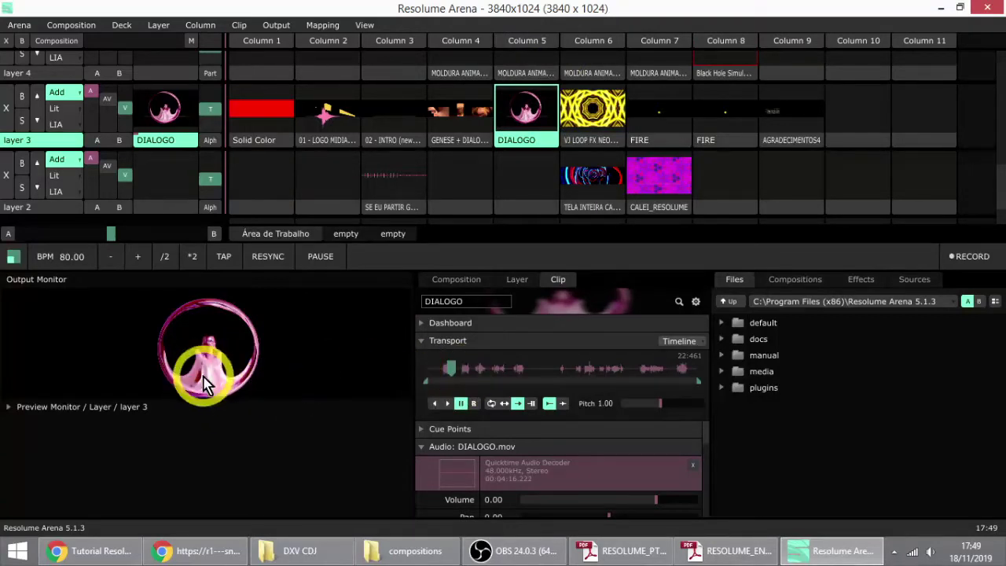
scroll(511, 482, "down", 6)
scroll(510, 487, "up", 2)
mouse_move(533, 432)
left_mouse_down()
mouse_move(596, 428)
mouse_move(532, 431)
left_mouse_up()
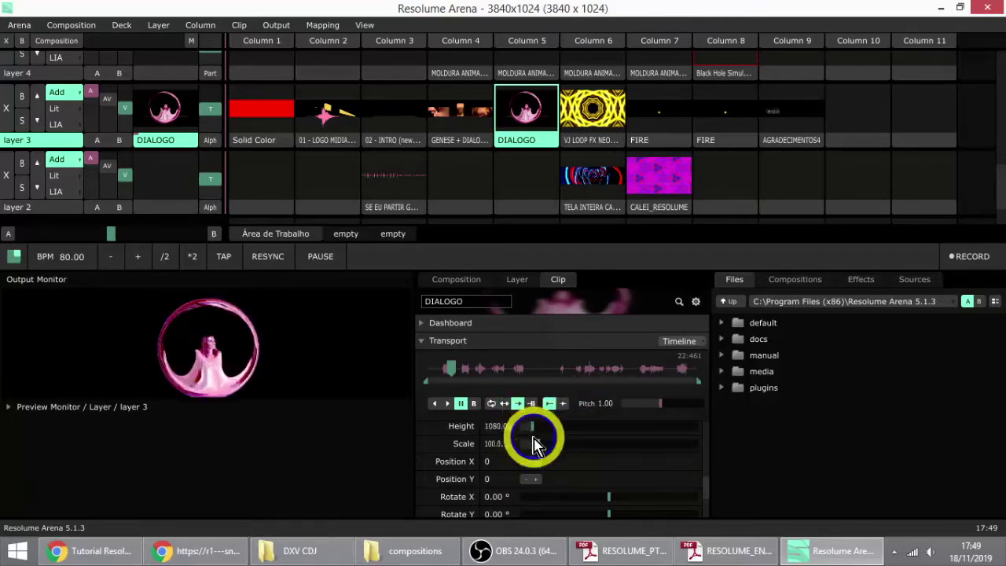
scroll(534, 443, "up", 3)
mouse_move(545, 465)
left_mouse_down()
mouse_move(699, 468)
mouse_move(514, 470)
mouse_move(575, 469)
mouse_move(541, 467)
left_mouse_up()
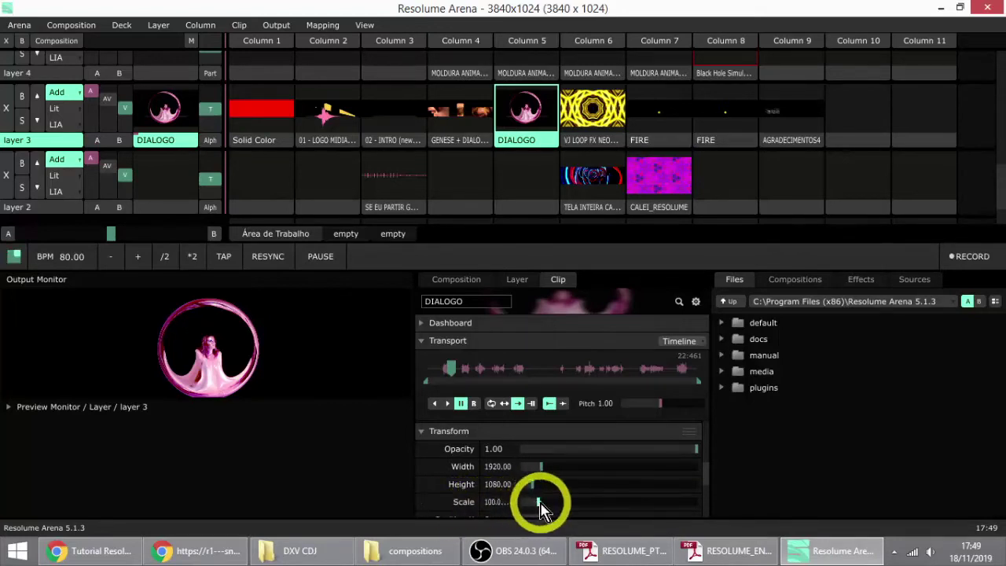
Step: Try enlarging the DIALOGO clip to about 8812 wide and 2616 high, reset both, and test its scale before returning it to 100
left_click_drag(539, 509, 554, 493)
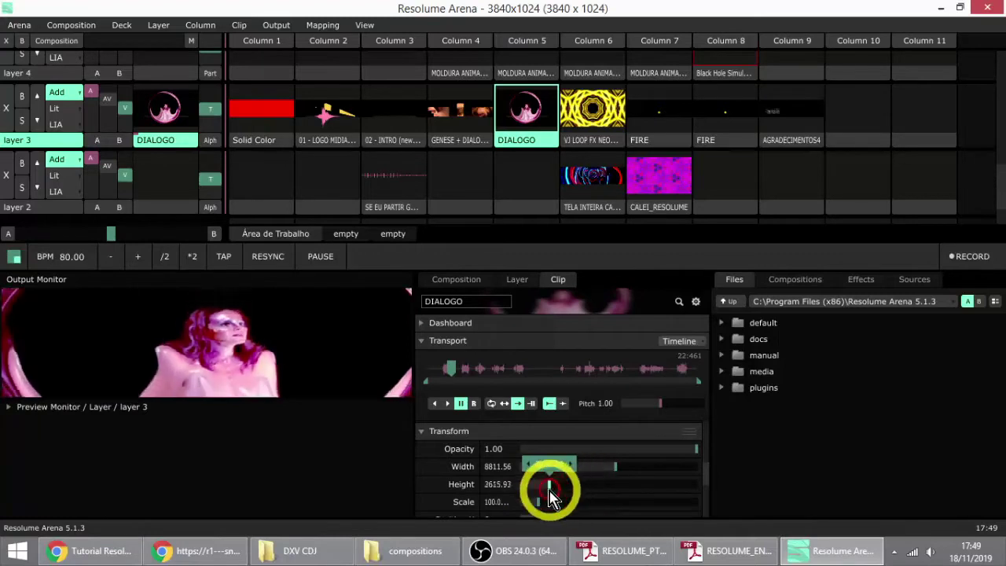
right_click(560, 485)
right_click(545, 465)
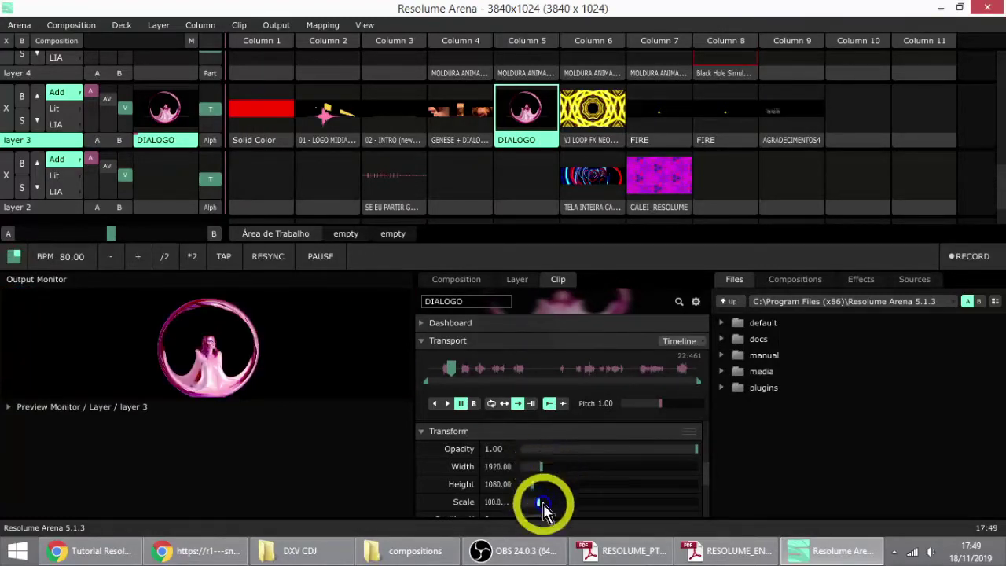
left_click_drag(540, 511, 564, 494)
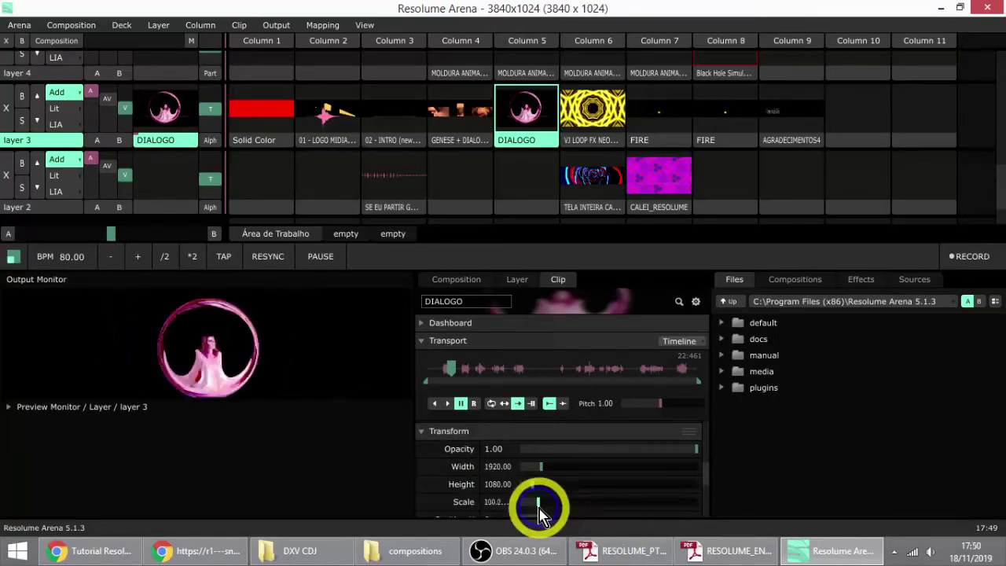
Step: Trigger the VJ LOOP FX NEON TUNNEL clip again and look over its effects and the clips across the composition's layers
left_click(593, 108)
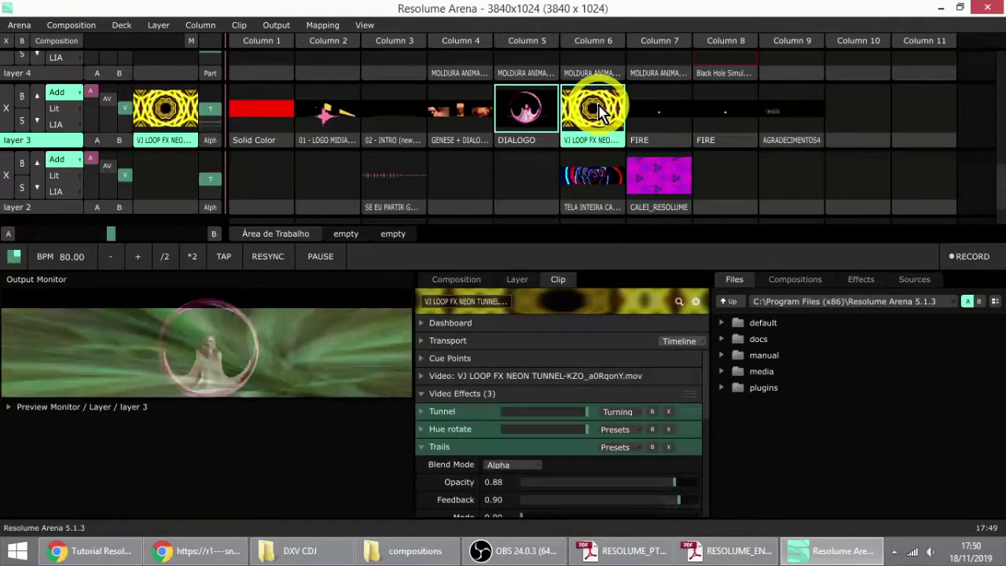
scroll(513, 501, "down", 2)
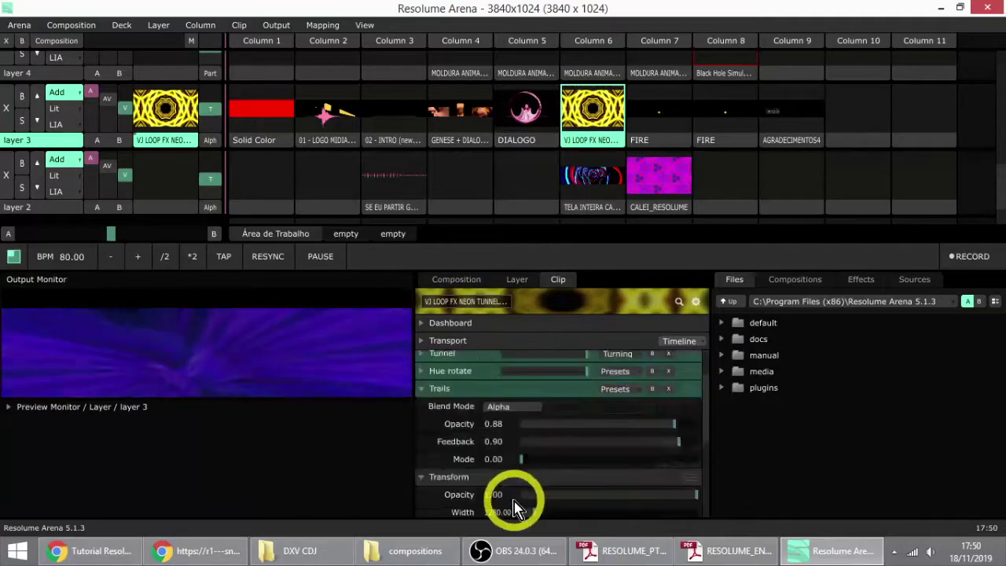
scroll(333, 110, "up", 1)
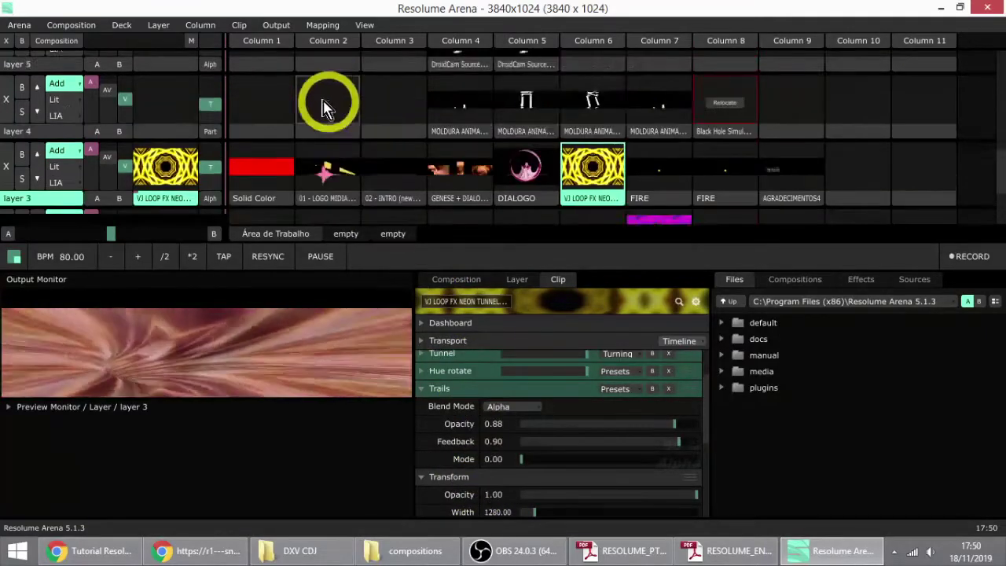
scroll(333, 110, "up", 2)
scroll(326, 126, "down", 5)
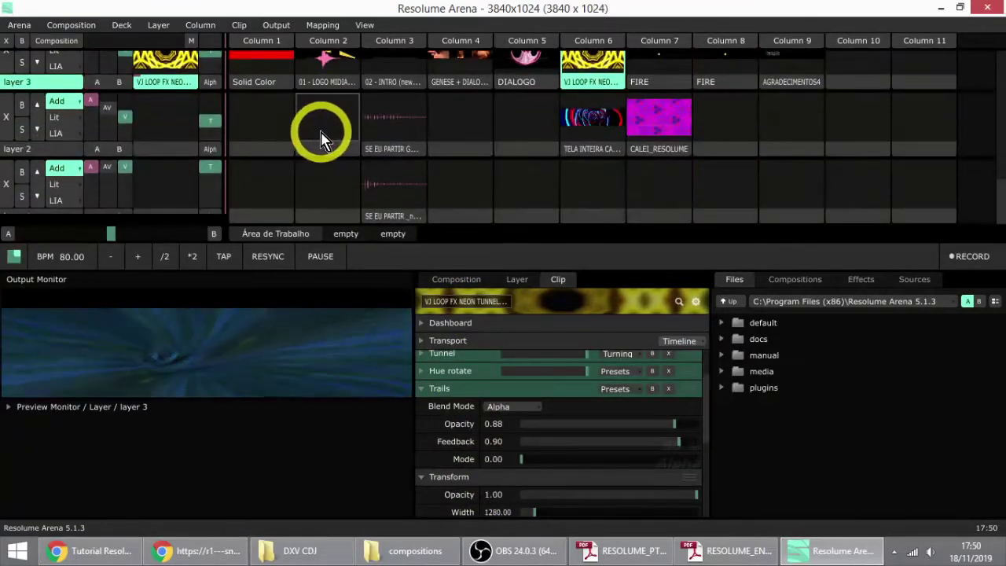
scroll(329, 135, "up", 2)
scroll(333, 180, "up", 5)
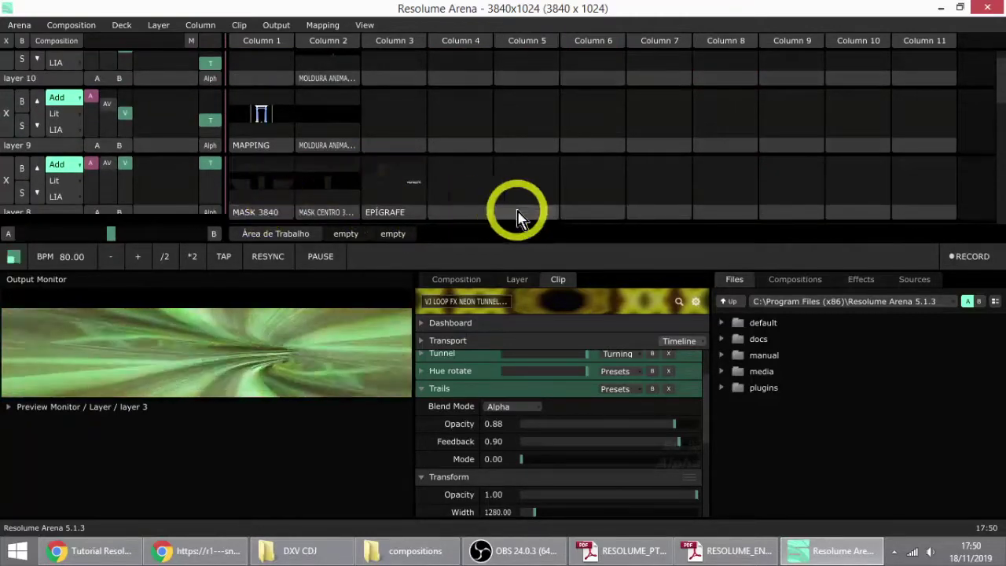
scroll(502, 196, "down", 7)
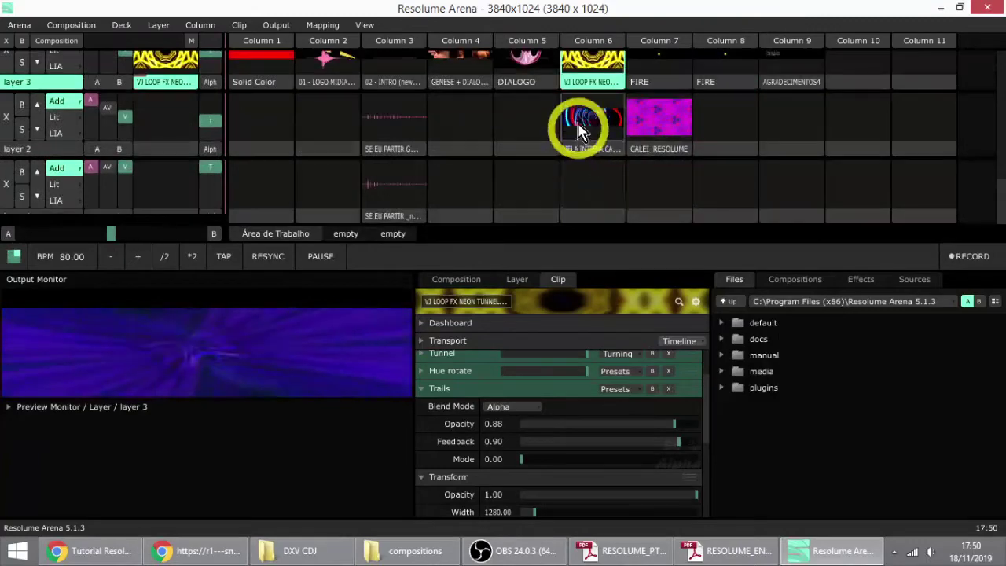
Step: Vary the VJ LOOP FX NEON TUNNEL clip's scale and height, leaving the scale at about 353 and the height at 344.20
scroll(511, 453, "down", 2)
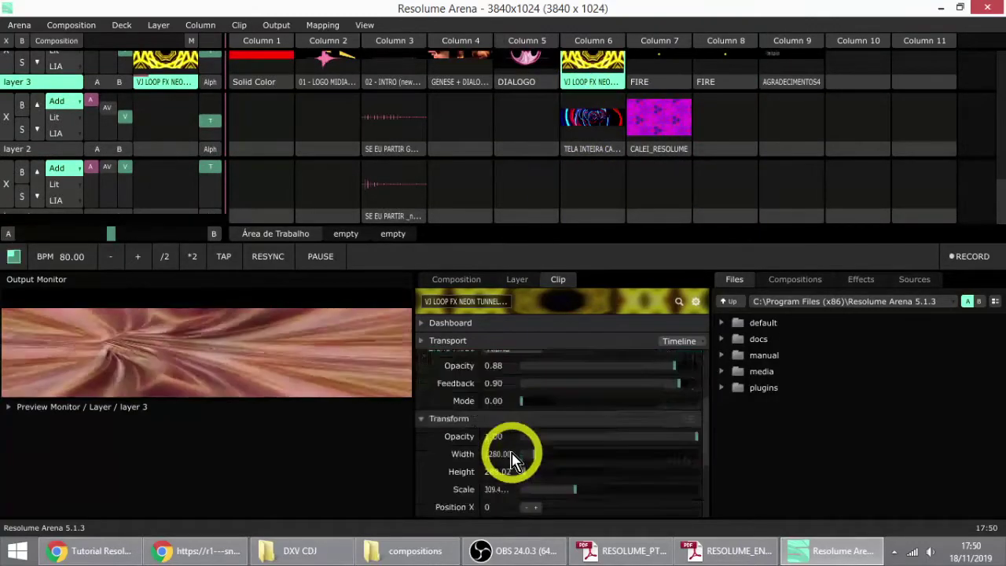
scroll(512, 453, "down", 2)
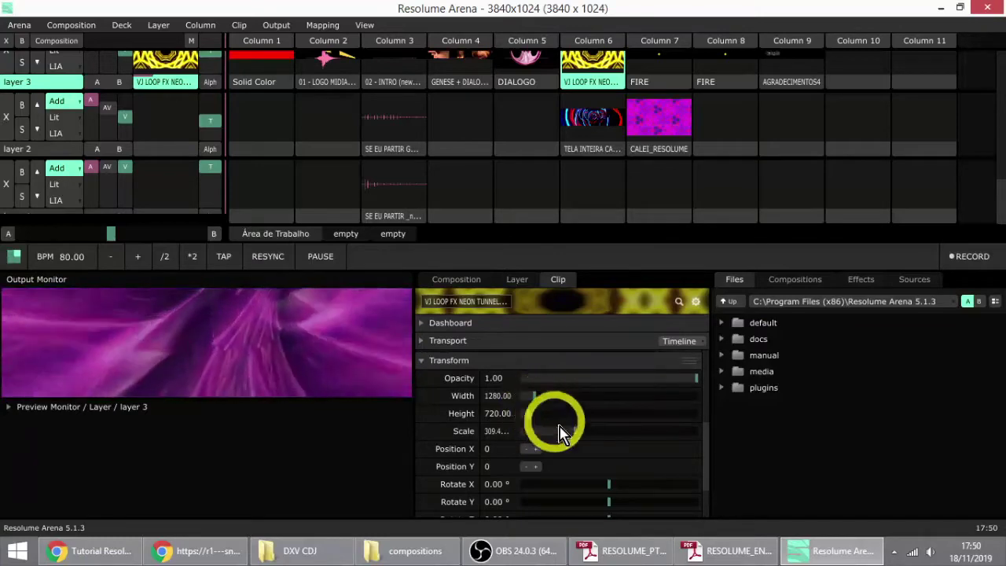
left_click_drag(577, 443, 547, 443)
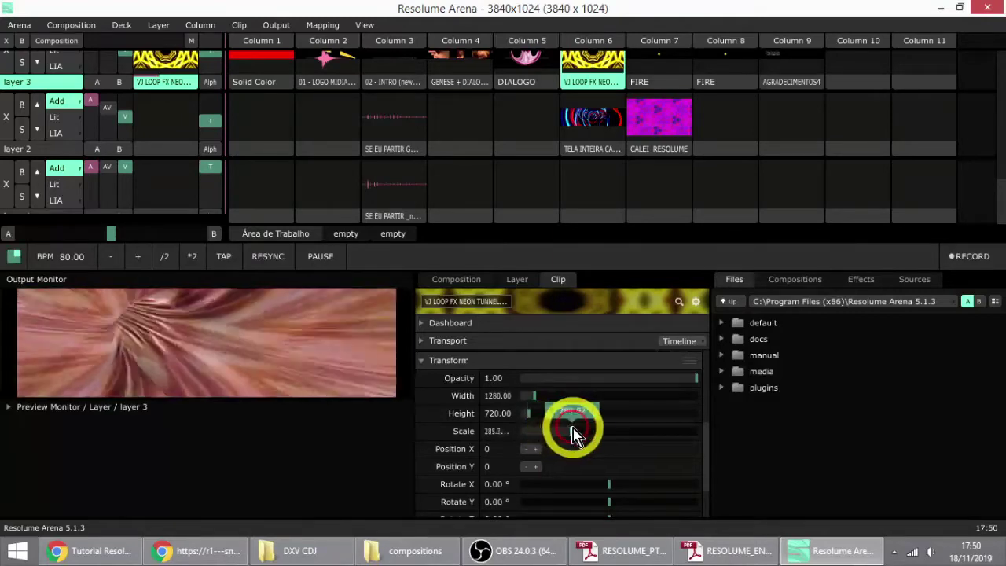
left_click_drag(575, 415, 516, 410)
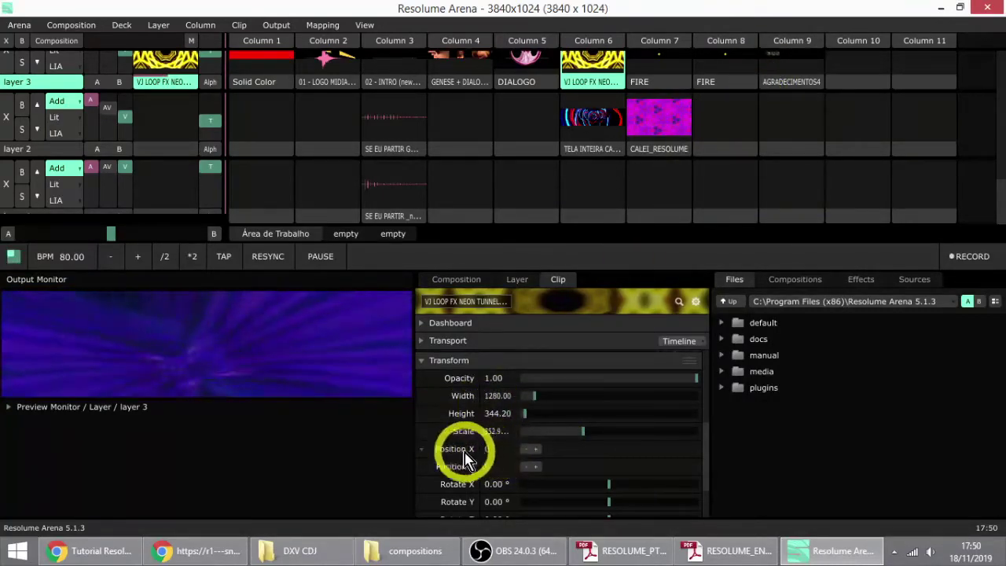
scroll(469, 446, "down", 3)
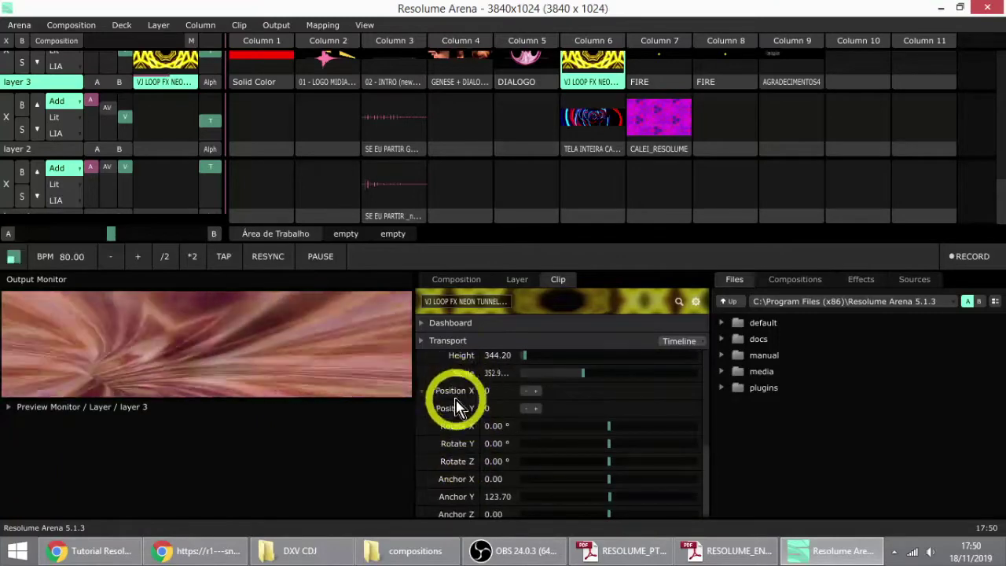
Step: Trigger the DIALOGO clip in layer 3 and try out its Anchor Y and Anchor Z, returning both to 0
scroll(556, 161, "up", 1)
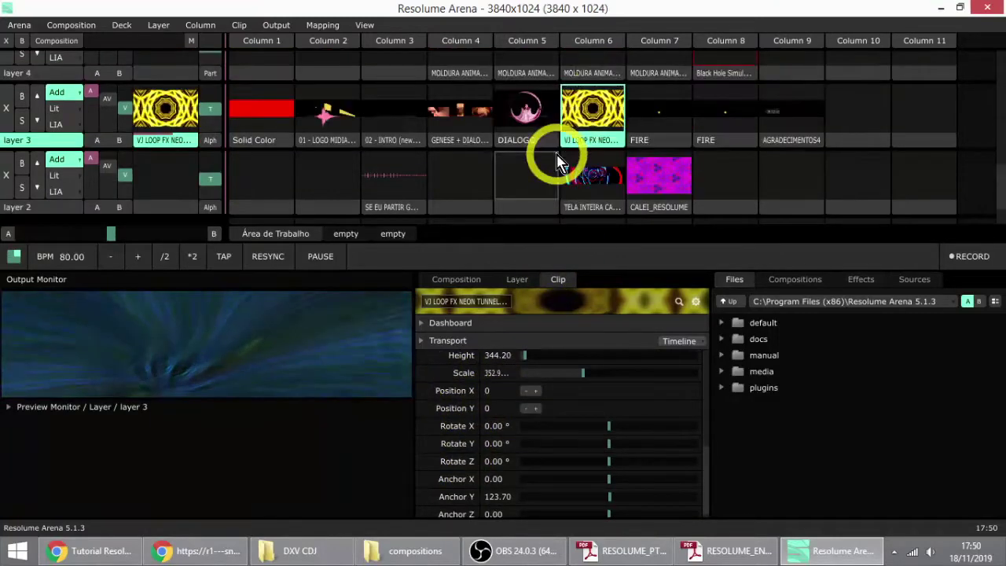
left_click(533, 94)
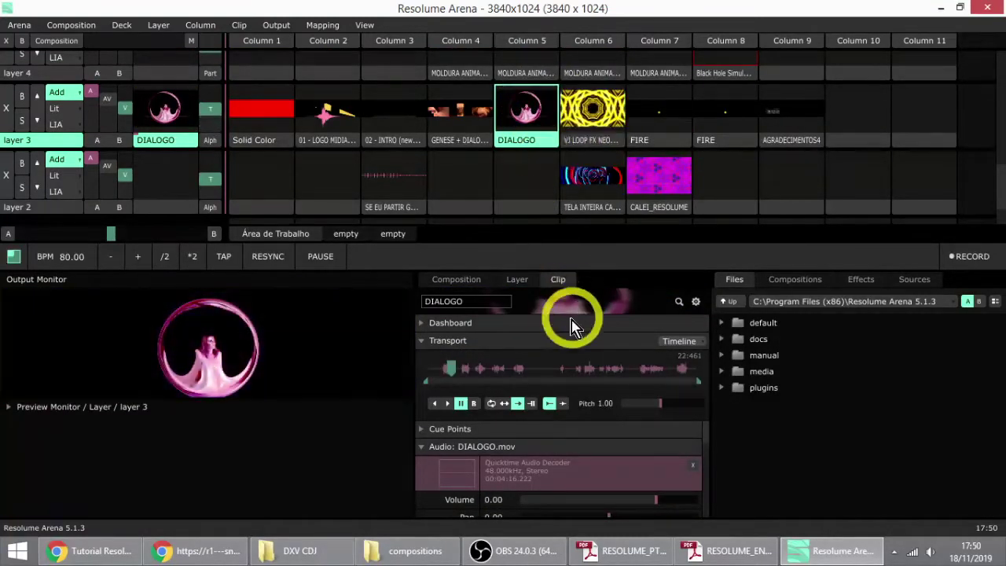
scroll(496, 501, "down", 6)
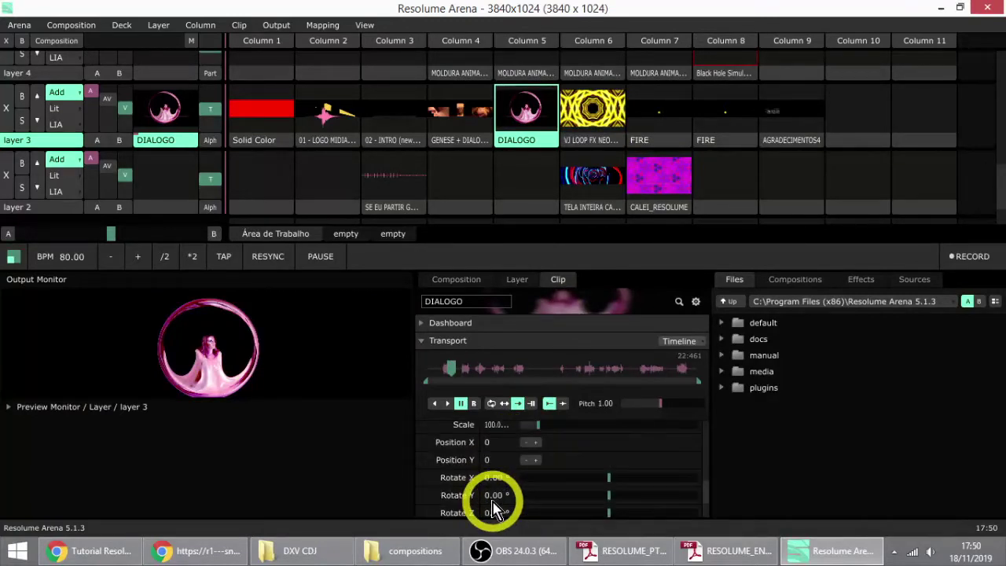
scroll(494, 509, "down", 2)
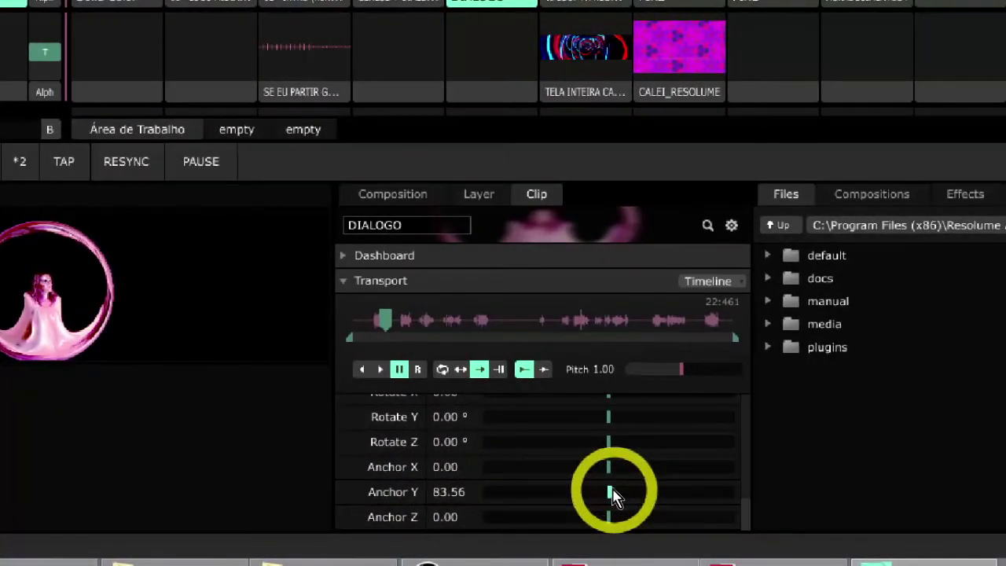
left_click_drag(616, 487, 616, 515)
double_click(607, 491)
right_click(615, 516)
right_click(610, 515)
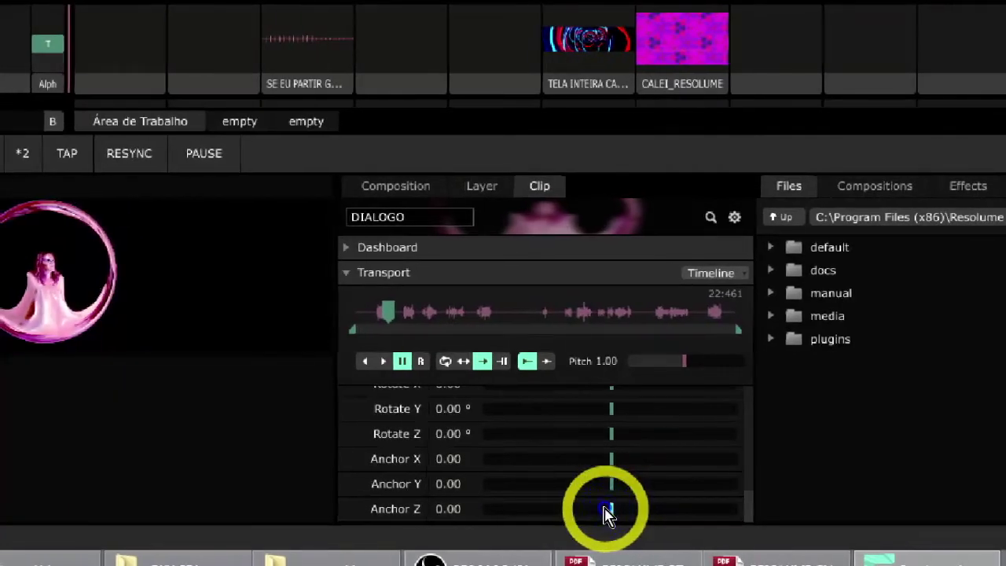
Step: Try out the DIALOGO clip's rotation and its Anchor X, returning them to 0
scroll(471, 467, "up", 3)
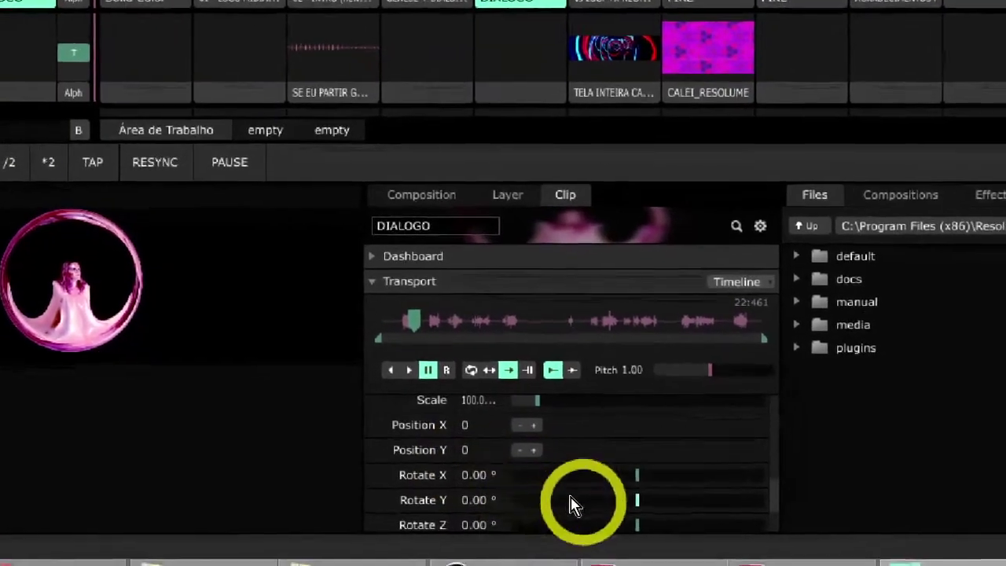
left_click_drag(639, 525, 621, 441)
right_click(606, 517)
scroll(602, 489, "down", 2)
double_click(617, 460)
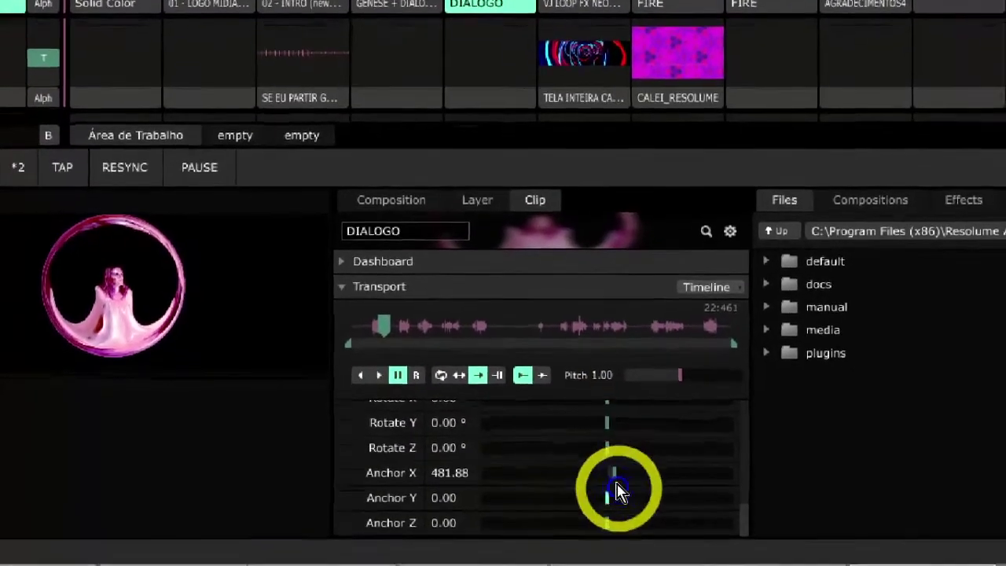
double_click(606, 483)
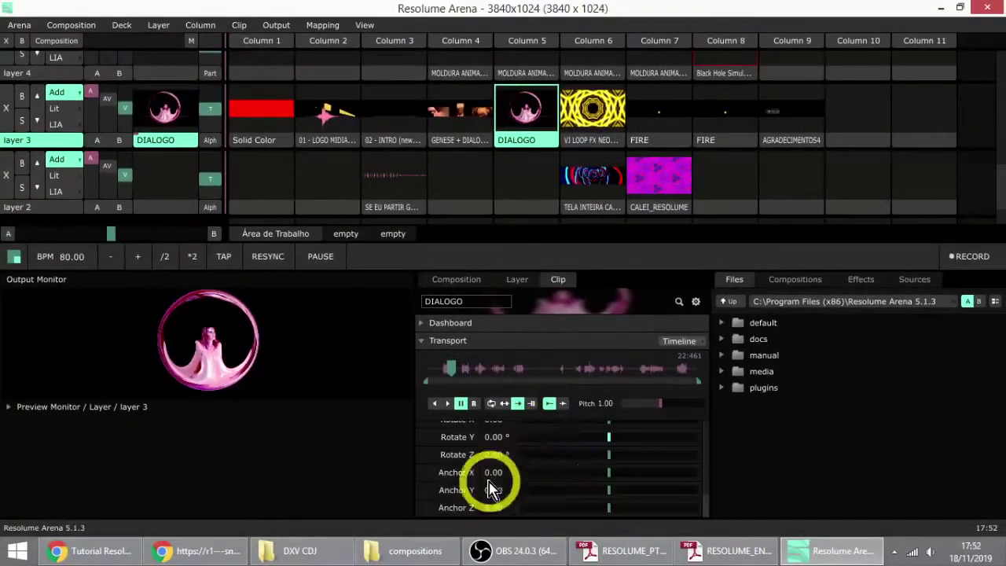
Step: Collapse the DIALOGO clip's Transport and Audio sections and show the properties of layer 3
left_click(419, 342)
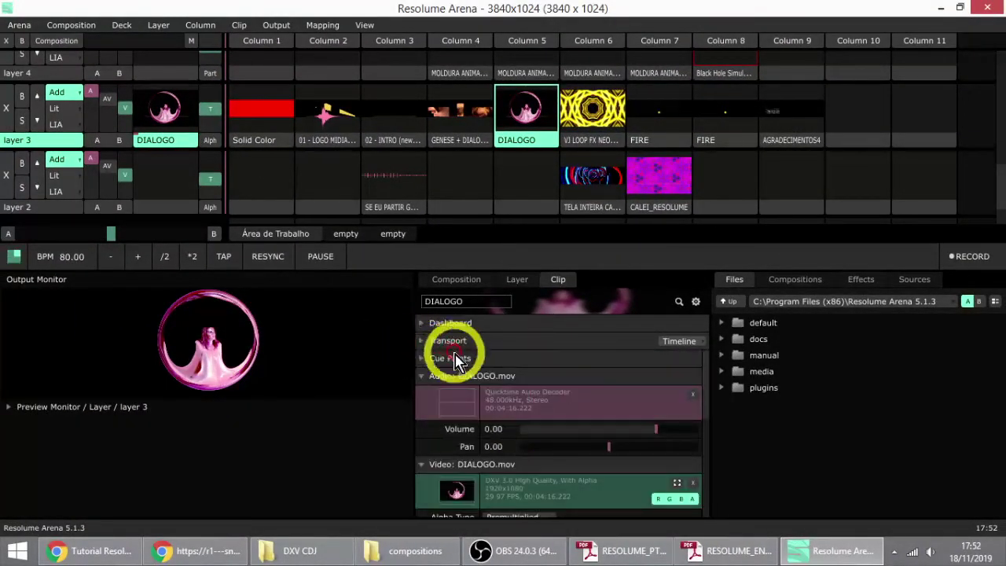
left_click(419, 375)
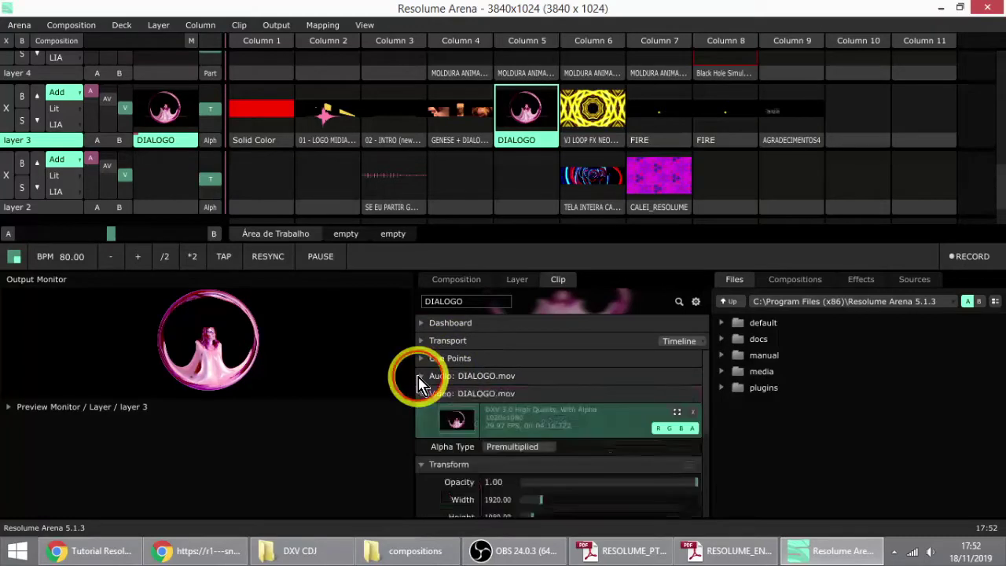
left_click(469, 281)
left_click(517, 281)
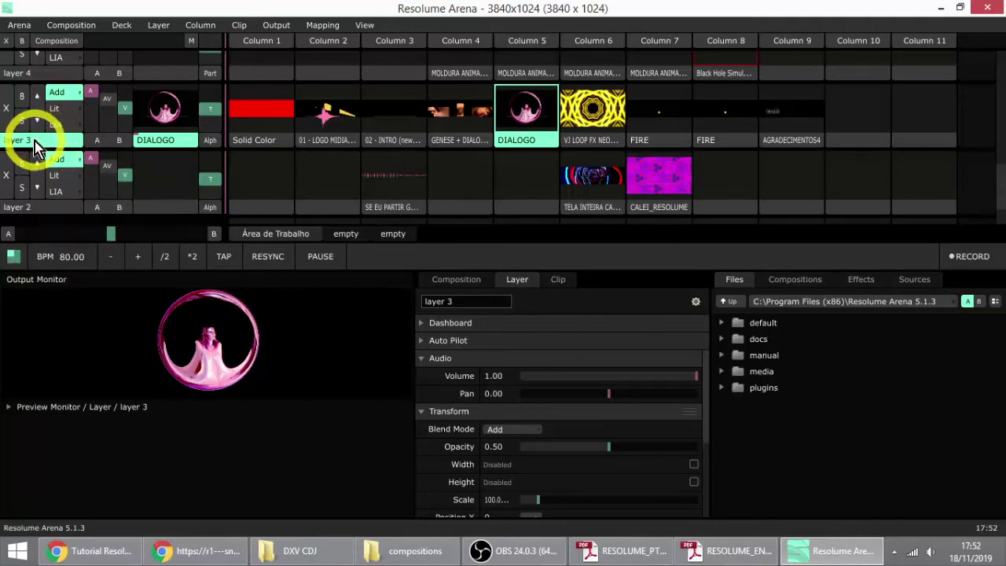
Step: Rotate layer 3 about 88° in Z and 51° in X, and shift its Anchor X to about 69
scroll(509, 401, "down", 3)
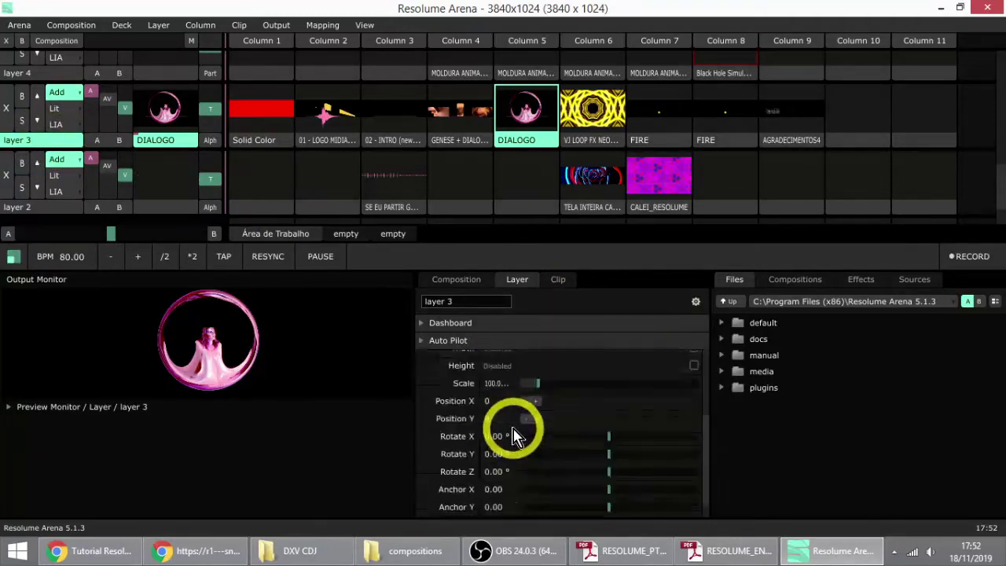
scroll(500, 453, "down", 1)
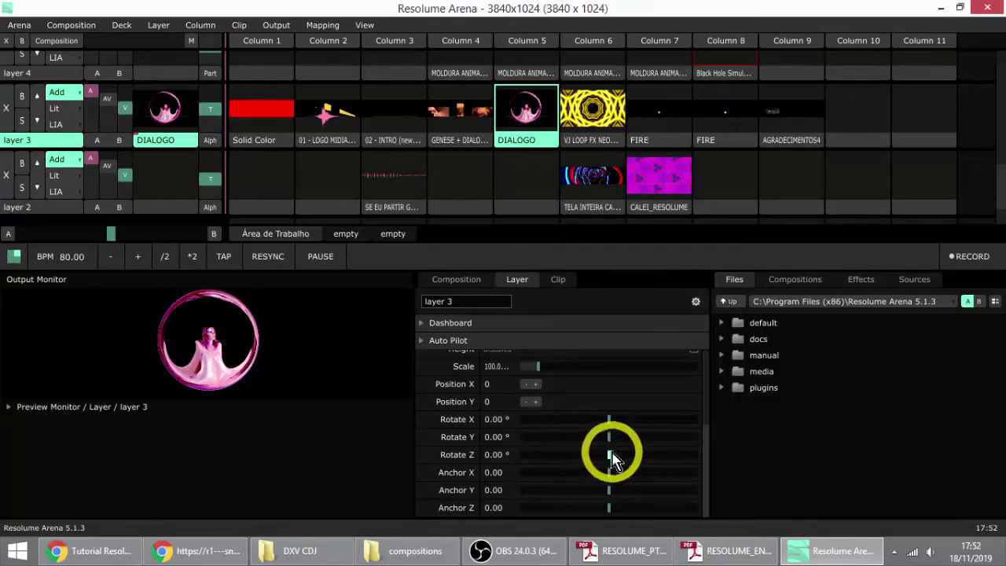
left_click_drag(612, 458, 611, 479)
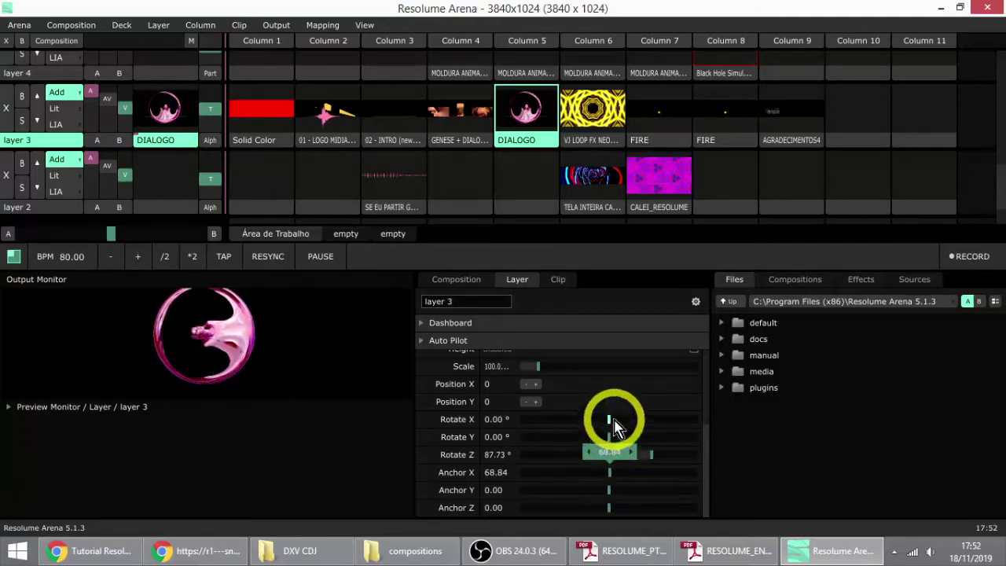
left_click_drag(617, 427, 643, 426)
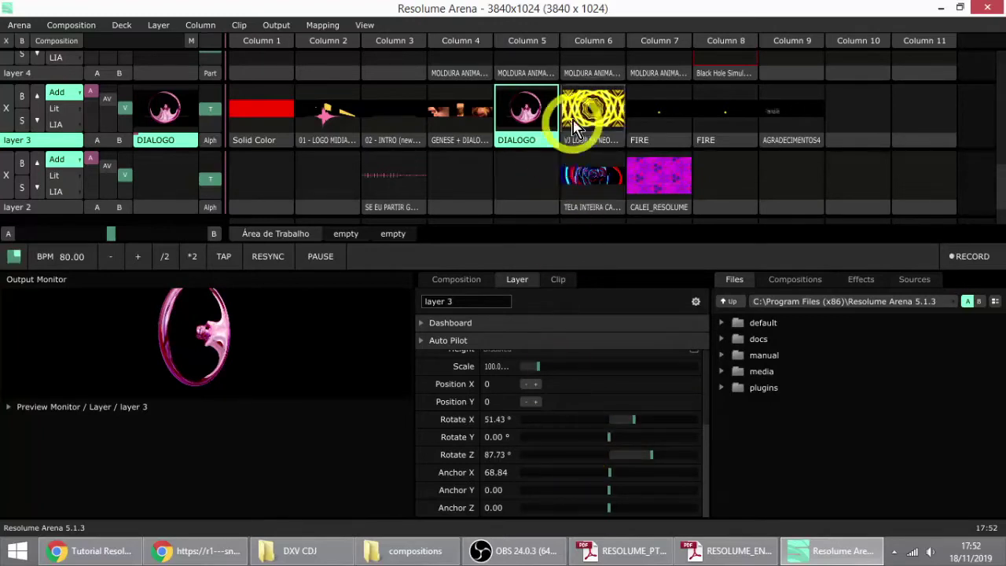
Step: Trigger layer 3's VJ LOOP FX NEON TUNNEL, GENESE + DIALOGO, LOGO MIDIACTORS, INTRO and Solid Color clips in turn to compare them, ending on DIALOGO
left_click(581, 116)
left_click(462, 110)
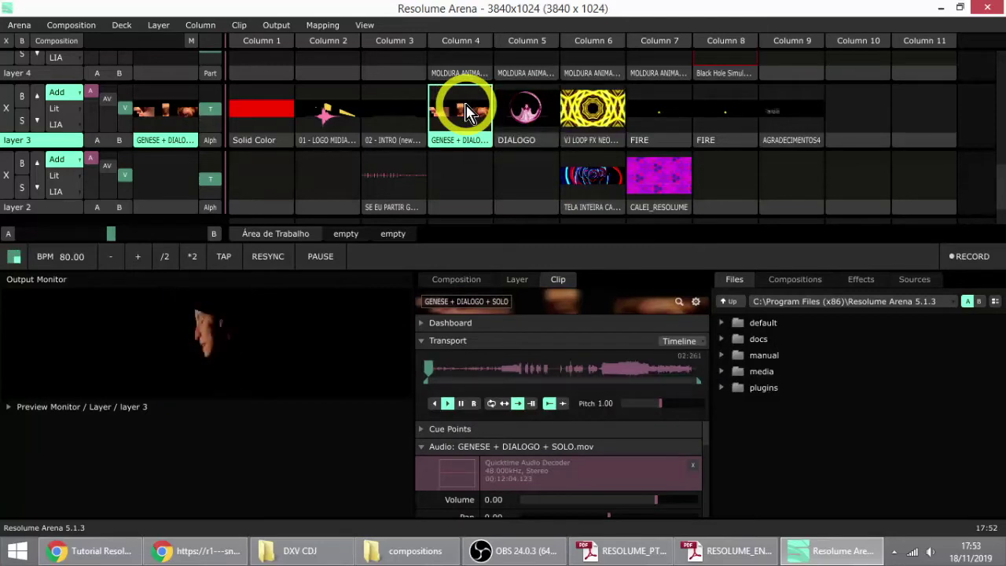
left_click(330, 122)
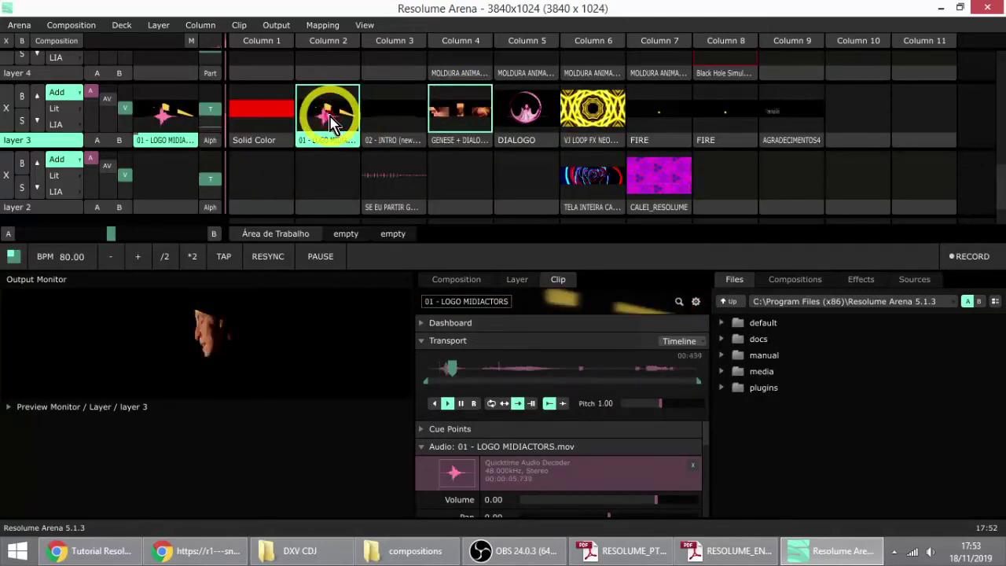
left_click(425, 124)
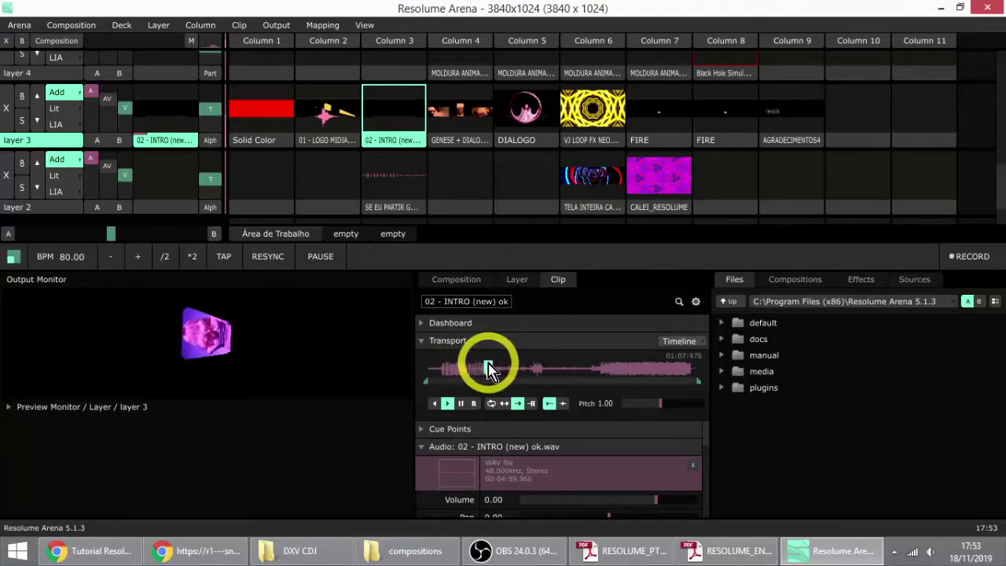
left_click(276, 129)
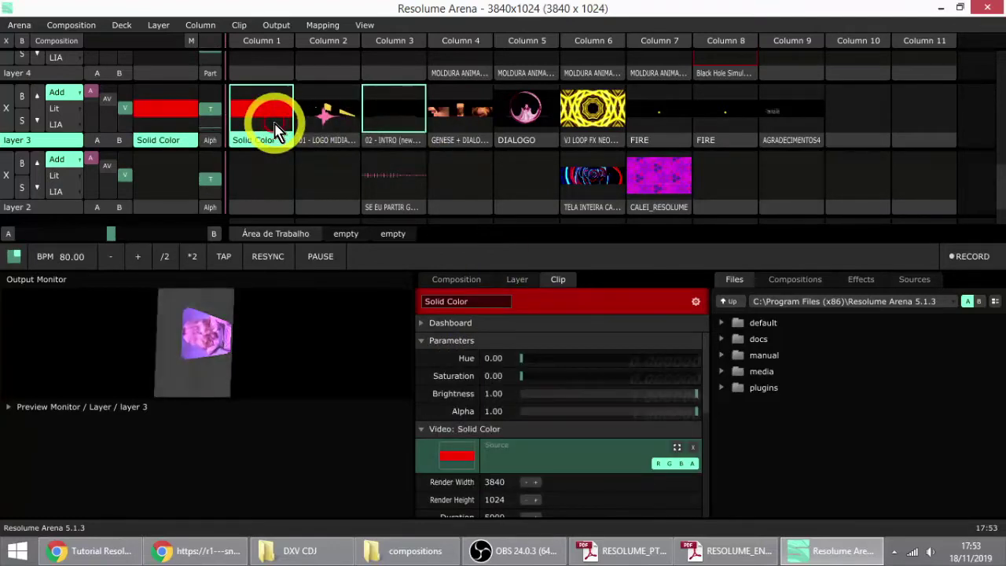
left_click(528, 126)
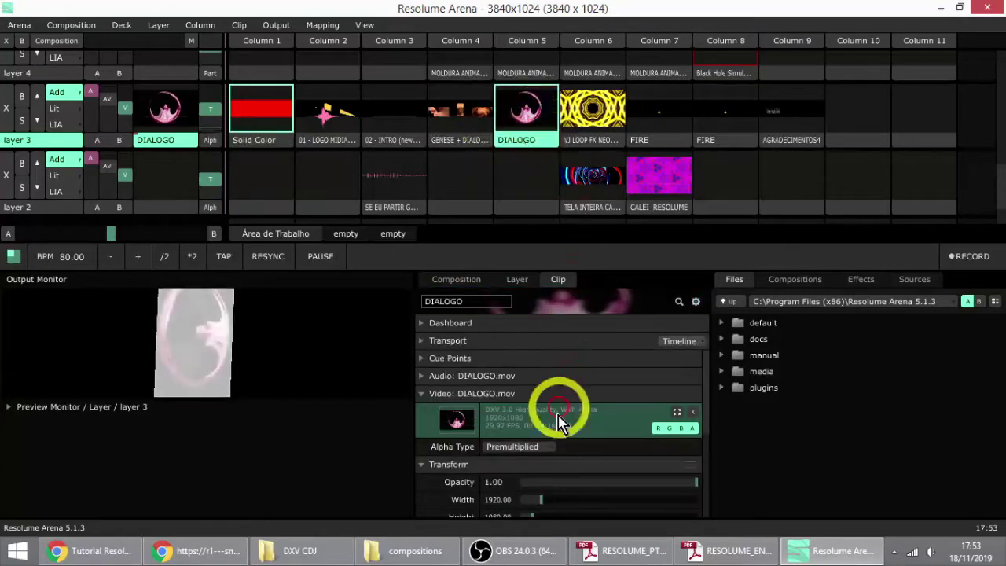
Step: Reset layer 3's Rotate X, Rotate Z and Anchor X to 0
left_click(518, 281)
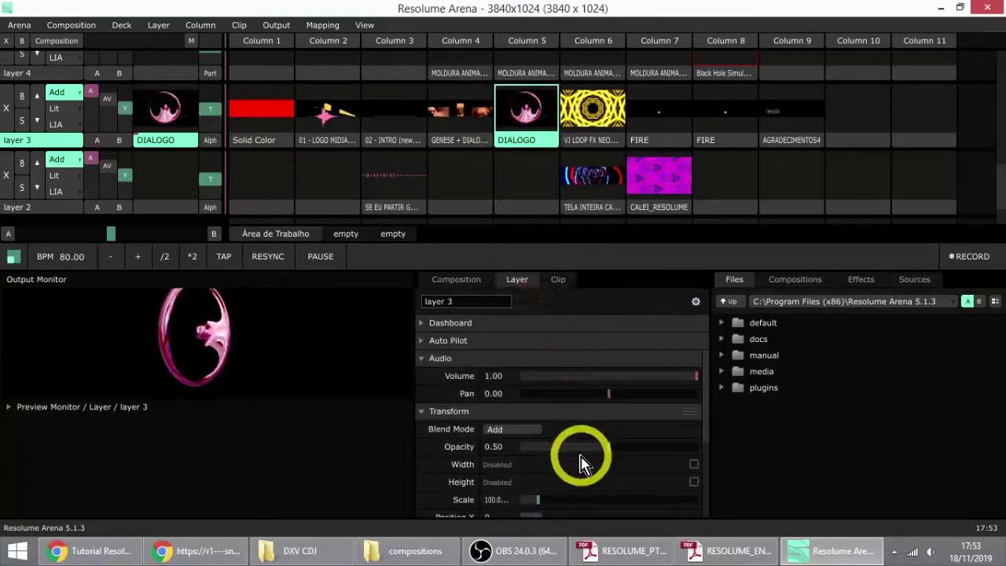
scroll(579, 456, "down", 4)
double_click(610, 421)
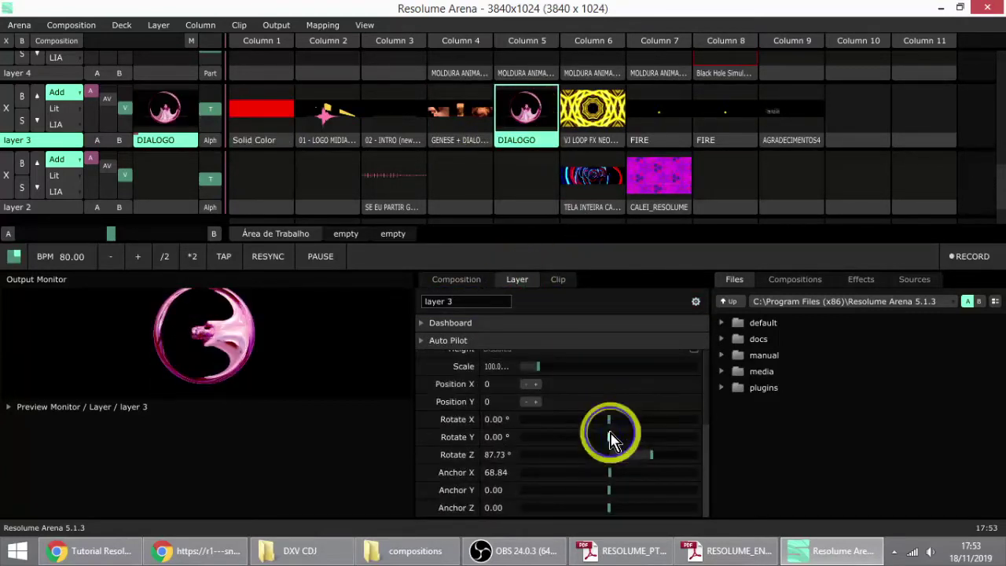
double_click(611, 455)
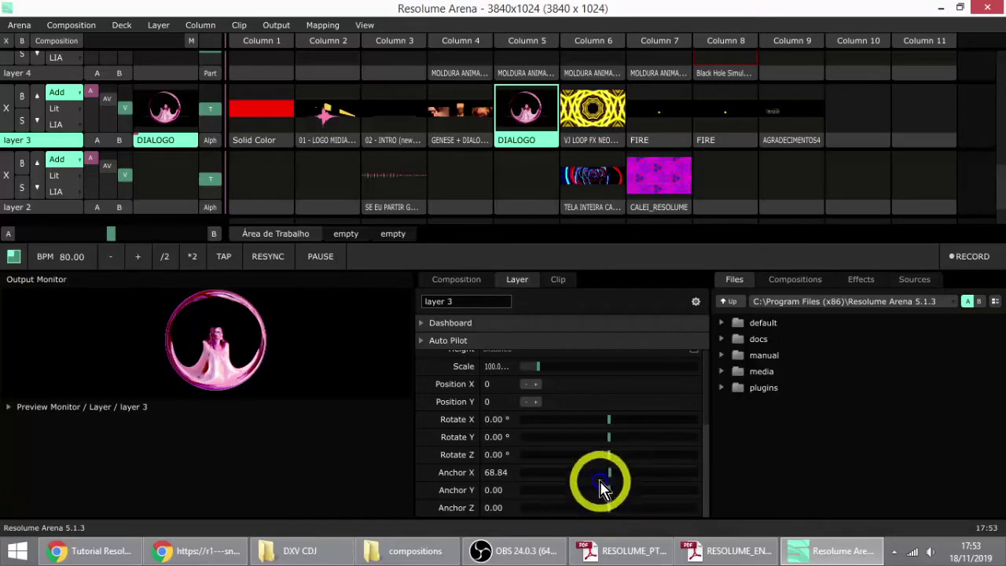
double_click(609, 473)
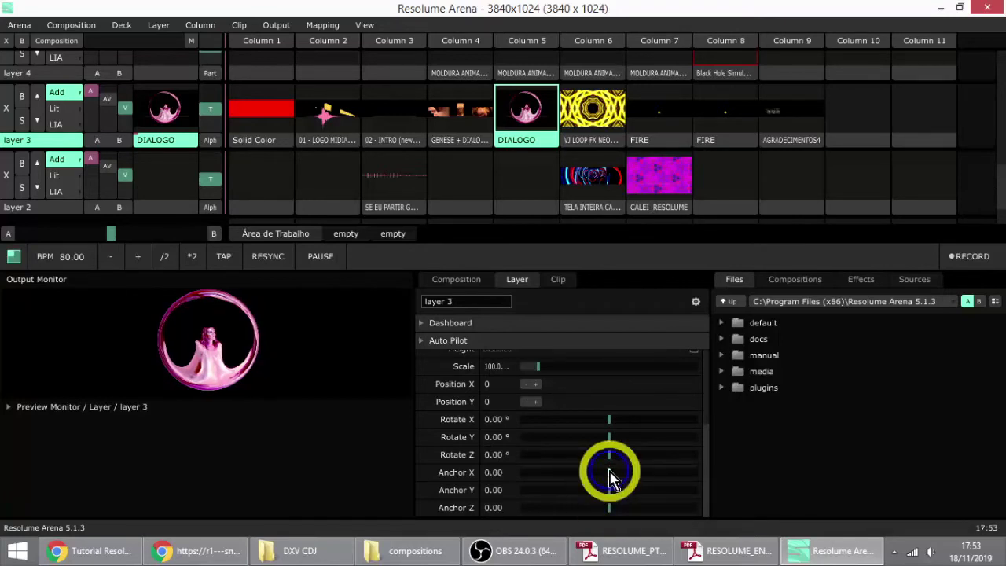
Step: Try out the composition's rotation while triggering CALEI_RESOLUME and TELA INTEIRA CALEIDOSCOPIO in layer 2, returning the rotation to 0
left_click(465, 281)
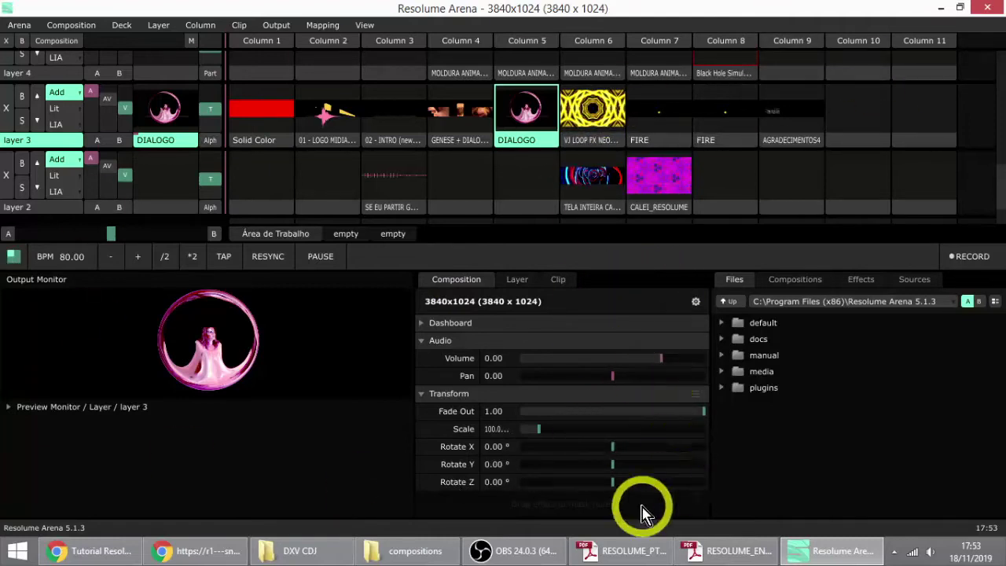
left_click_drag(617, 482, 665, 480)
left_click(655, 167)
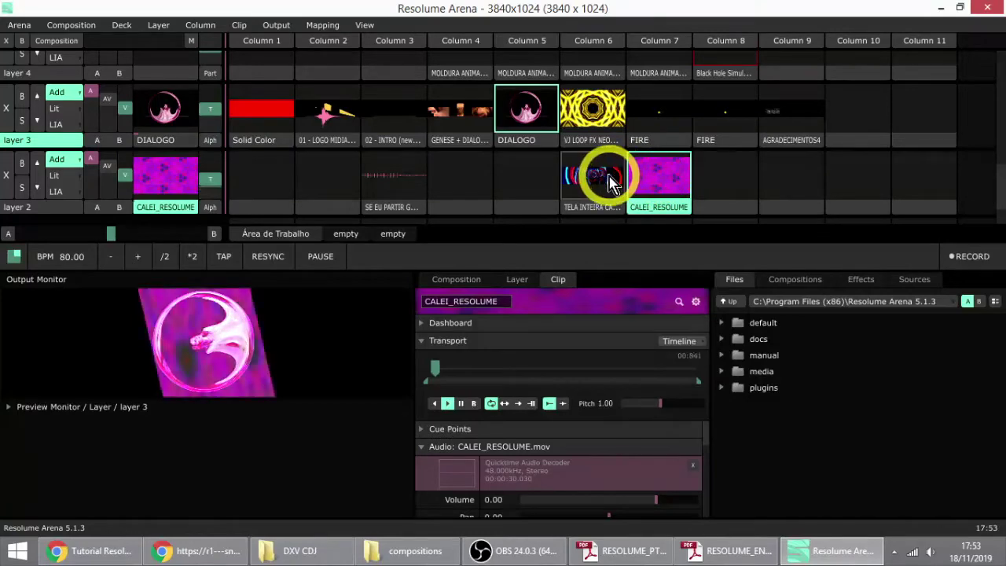
left_click(592, 206)
scroll(539, 202, "up", 3)
scroll(516, 161, "down", 4)
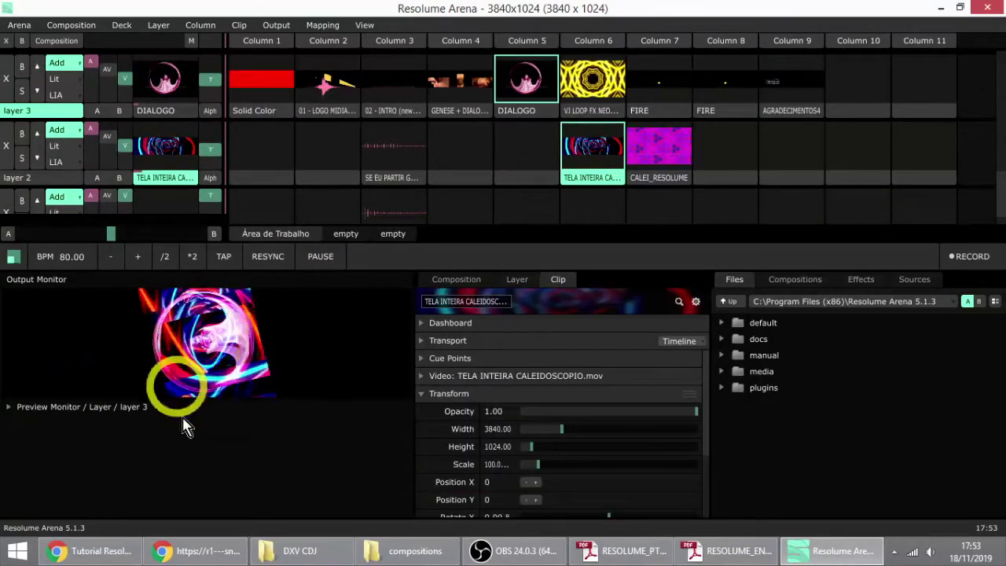
left_click(451, 279)
left_click_drag(636, 481, 614, 491)
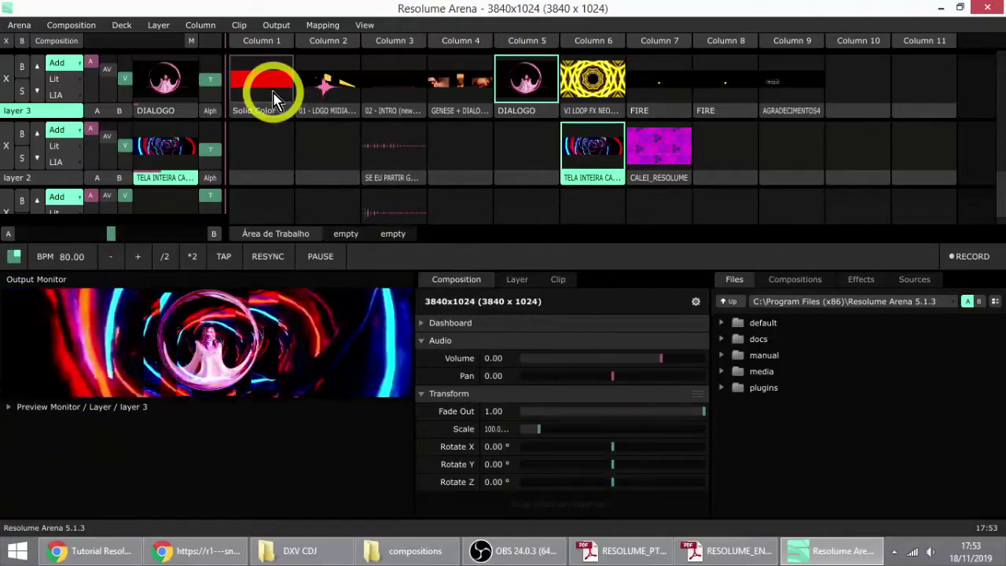
Step: Switch to the Tutorial Resolume Arena presentation in Chrome and advance to the Efeitos slide
left_click(118, 544)
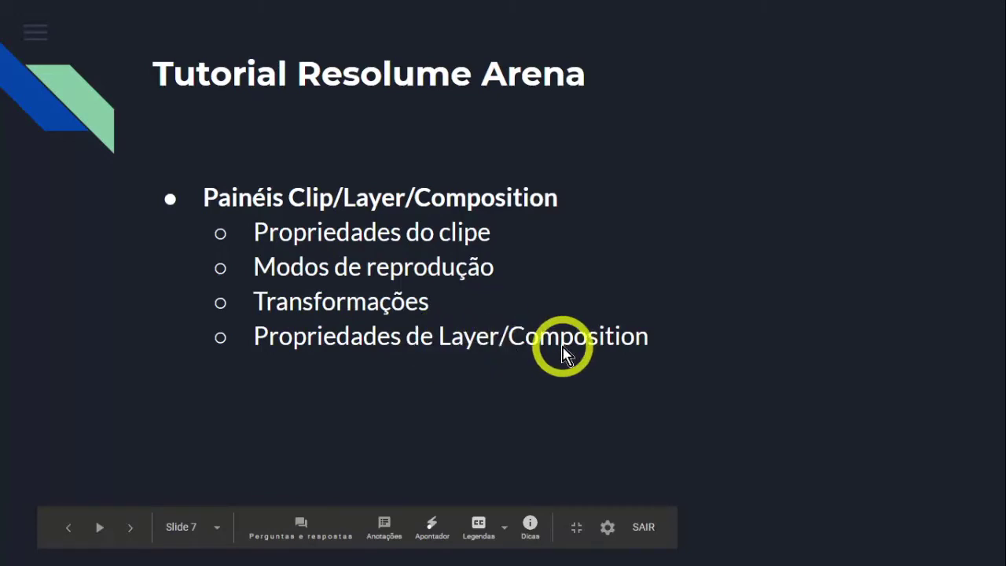
key("Right")
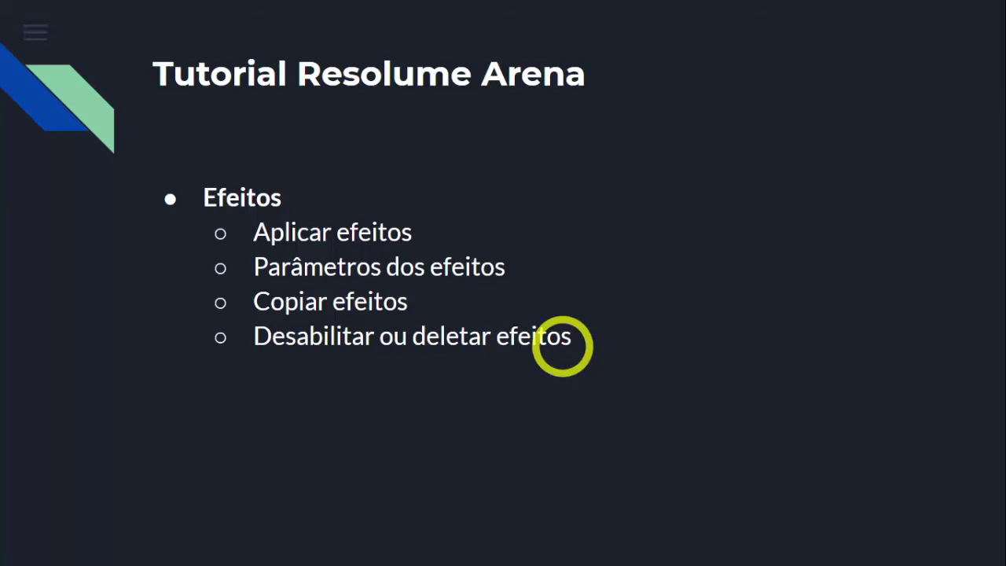
Step: Switch back to Resolume Arena, stop layer 2 using its empty Column 8 slot, and select layer 3's DIALOGO clip
key("alt+Tab")
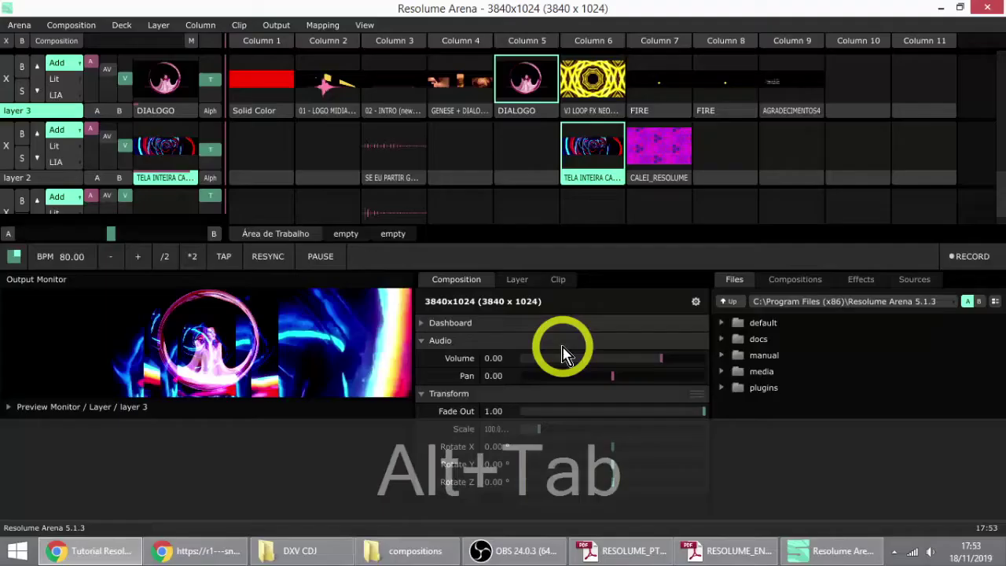
left_click(714, 141)
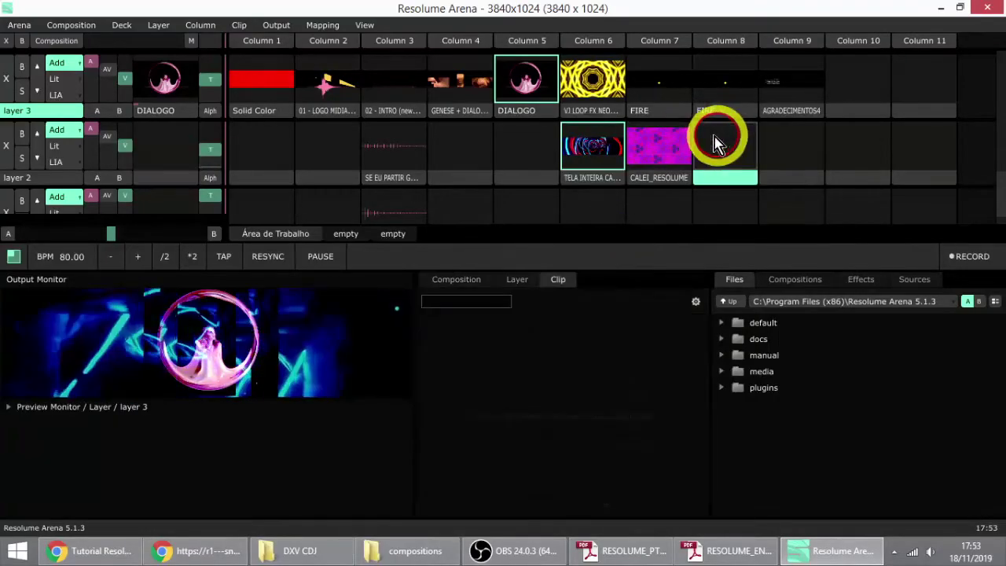
left_click(536, 114)
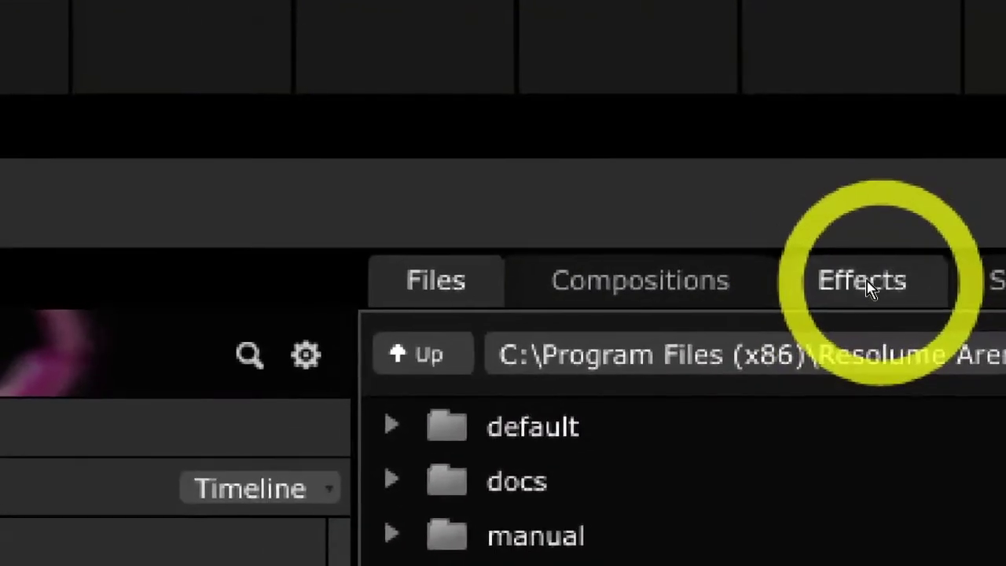
Step: Open the effects list and browse the available video effects from beginning to end
left_click(866, 281)
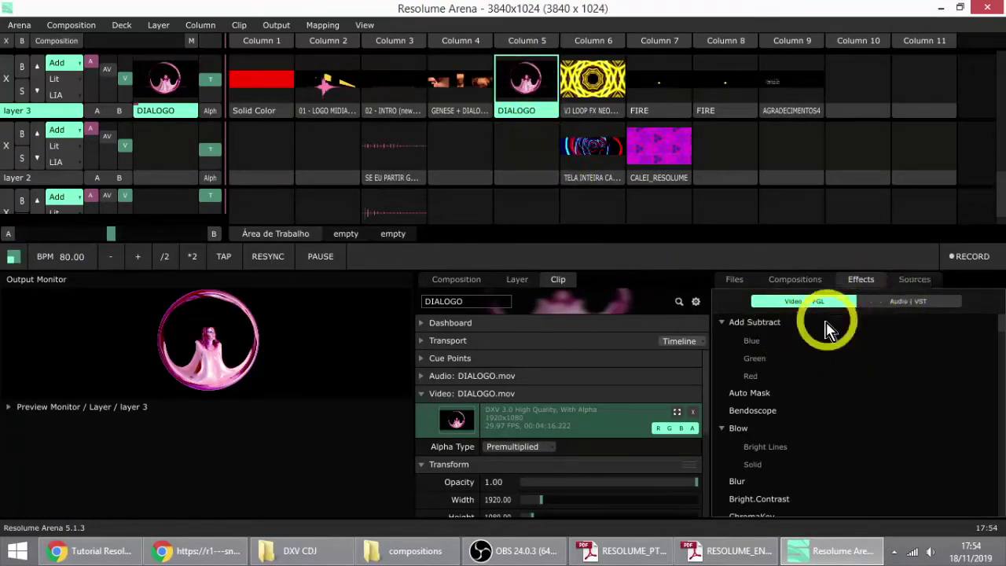
scroll(790, 349, "down", 3)
scroll(788, 355, "down", 3)
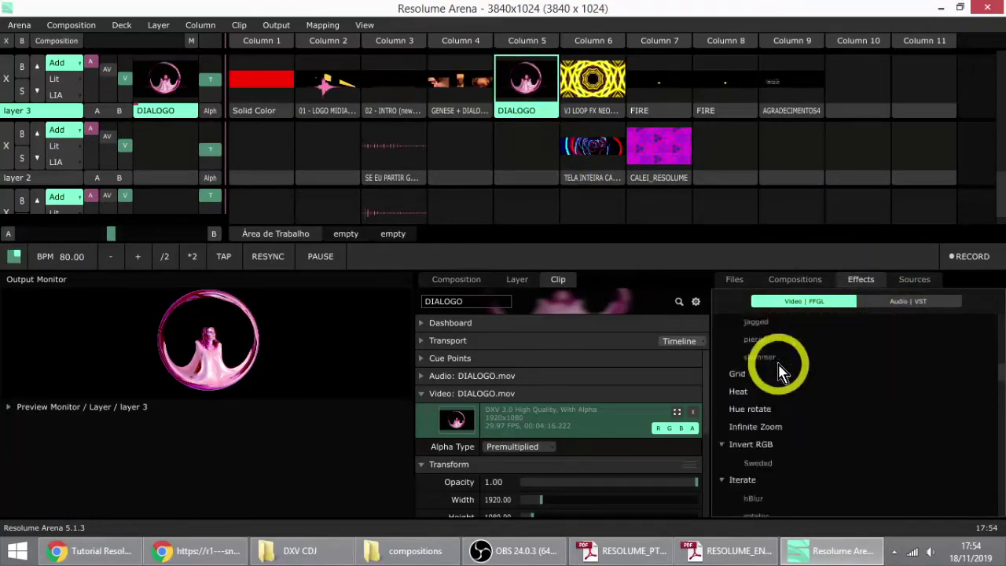
scroll(799, 383, "down", 12)
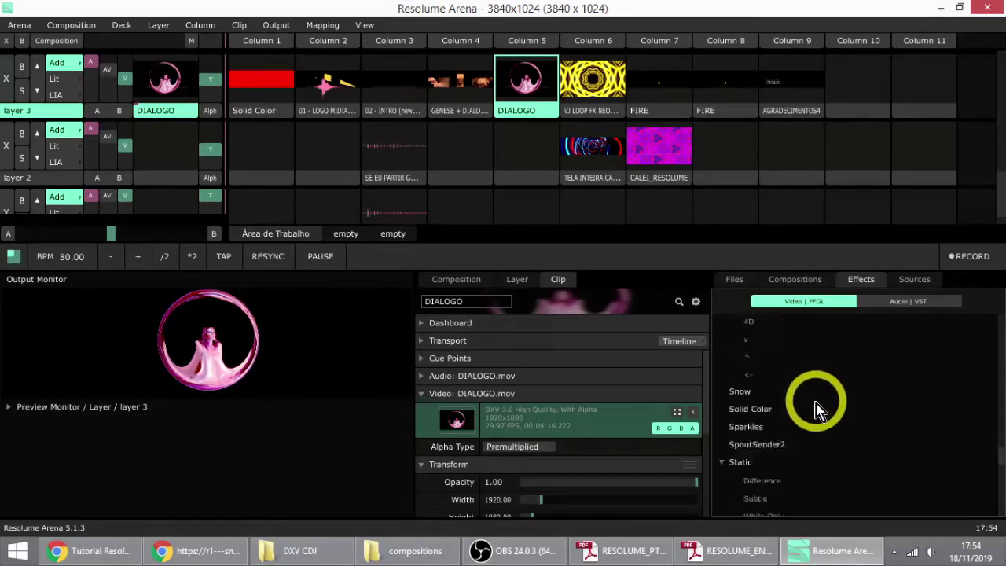
scroll(817, 432, "up", 3)
scroll(817, 432, "up", 5)
scroll(817, 436, "up", 4)
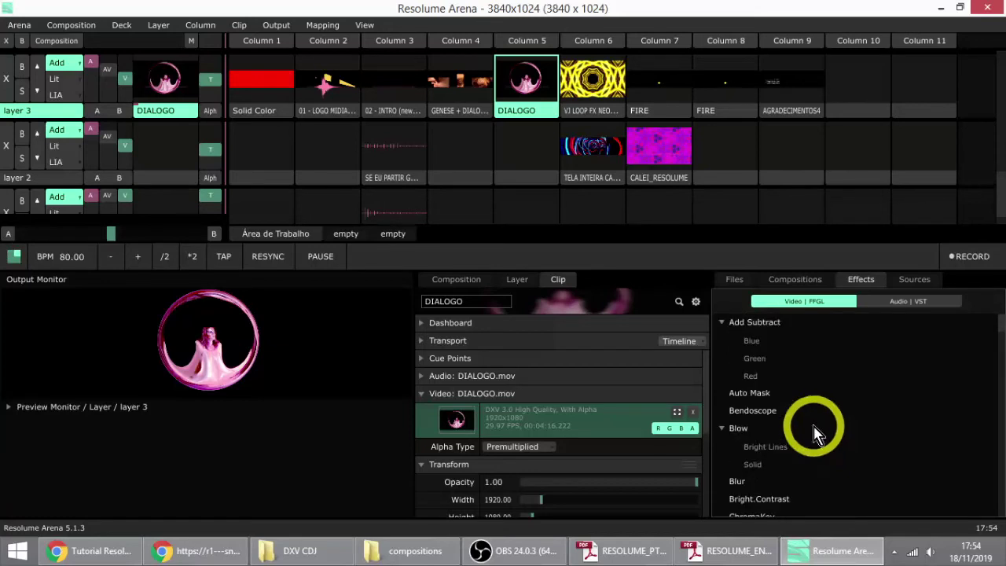
scroll(817, 436, "down", 2)
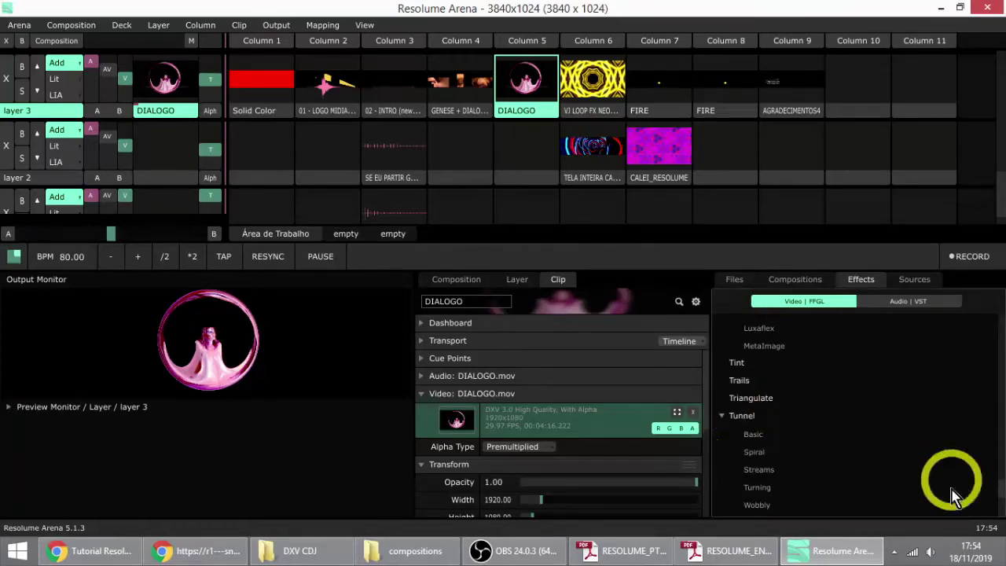
left_click_drag(1002, 493, 991, 339)
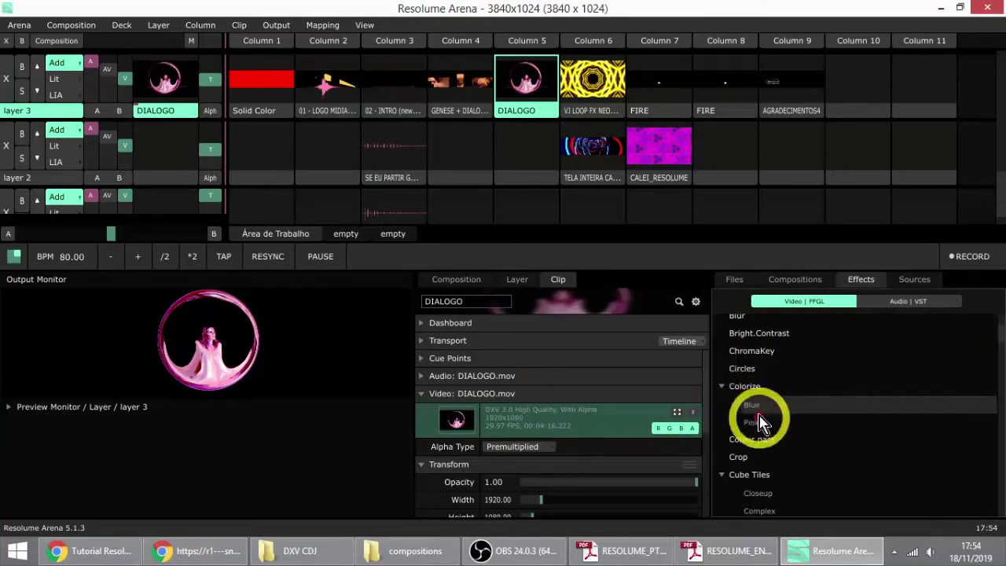
Step: Apply the Blue preset of the Colorize effect to layer 3's DIALOGO clip
scroll(531, 117, "up", 2)
left_click_drag(530, 116, 532, 150)
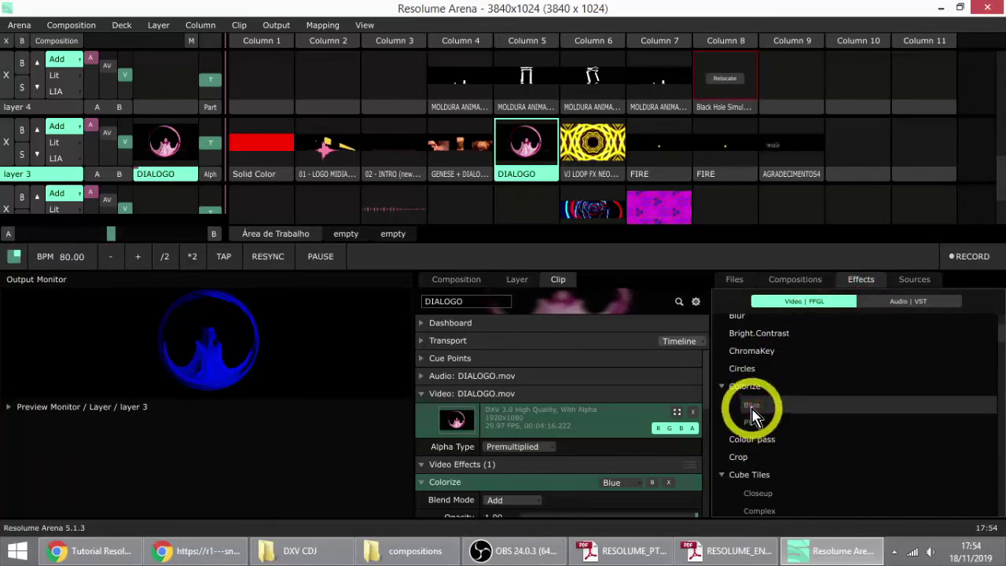
scroll(550, 197, "down", 2)
scroll(526, 110, "up", 1)
scroll(526, 86, "up", 1)
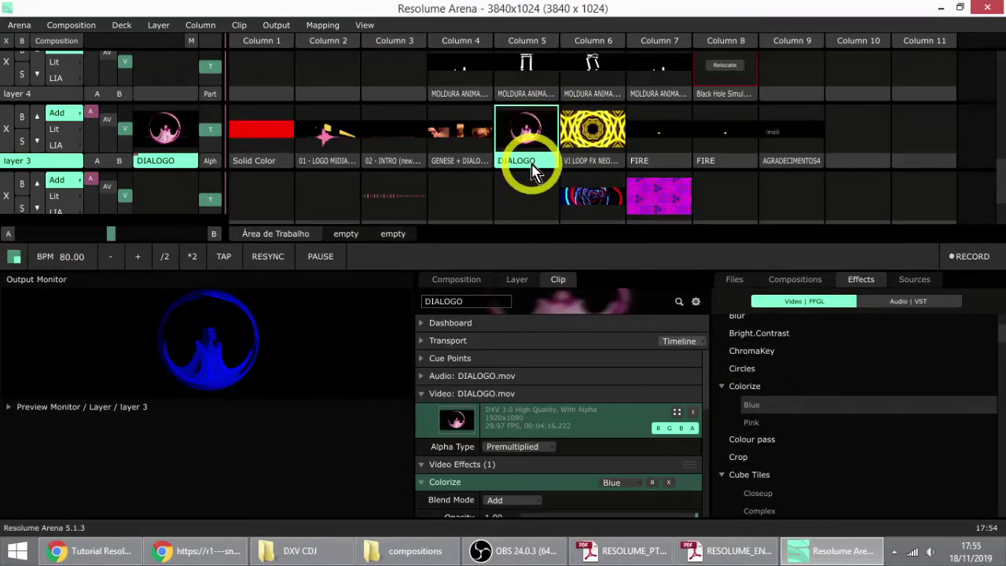
Step: Collapse the DIALOGO clip's Video and Transform sections, keeping Transport collapsed and Video Effects expanded on Colorize
scroll(518, 455, "down", 2)
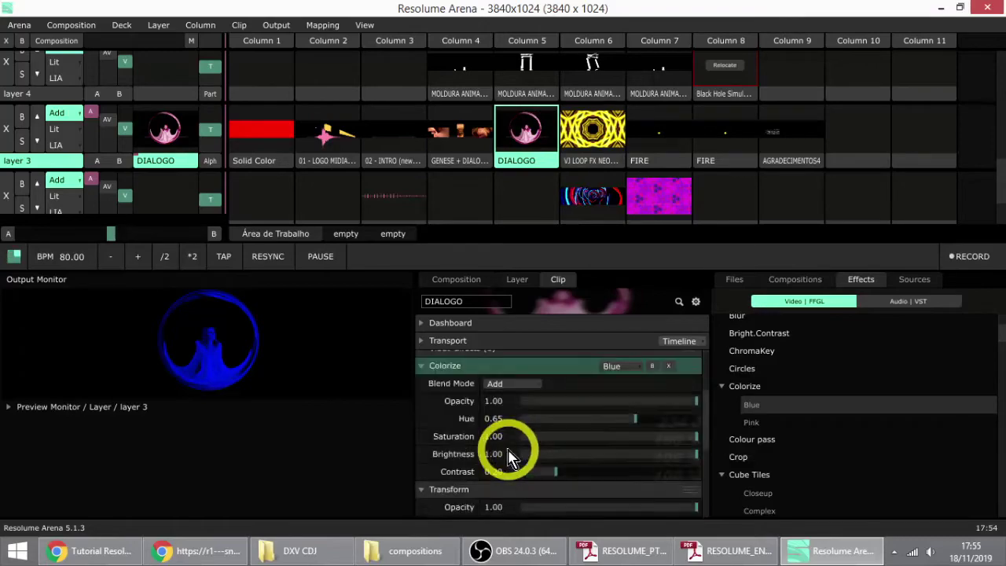
scroll(506, 452, "up", 1)
key("ctrl")
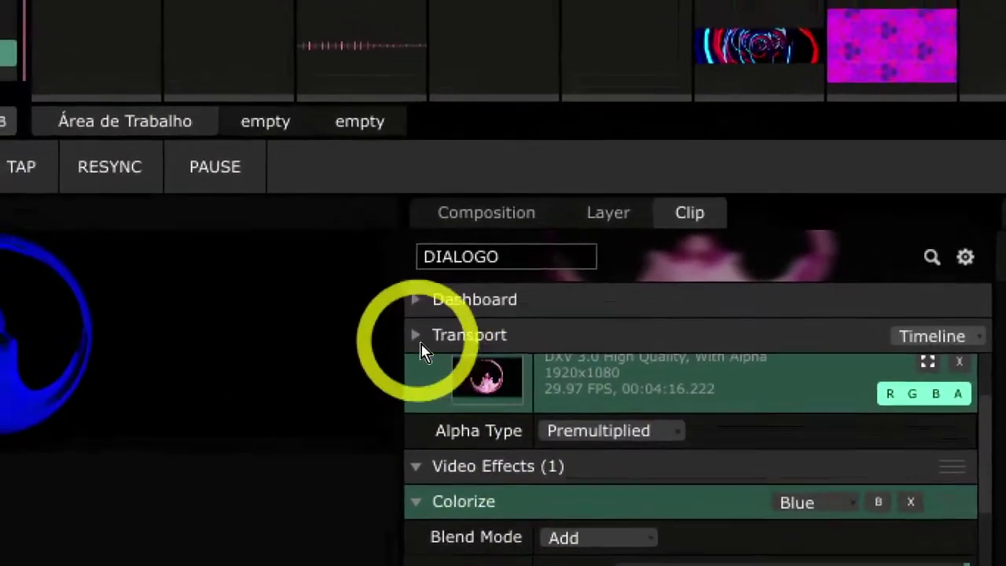
left_click(389, 302)
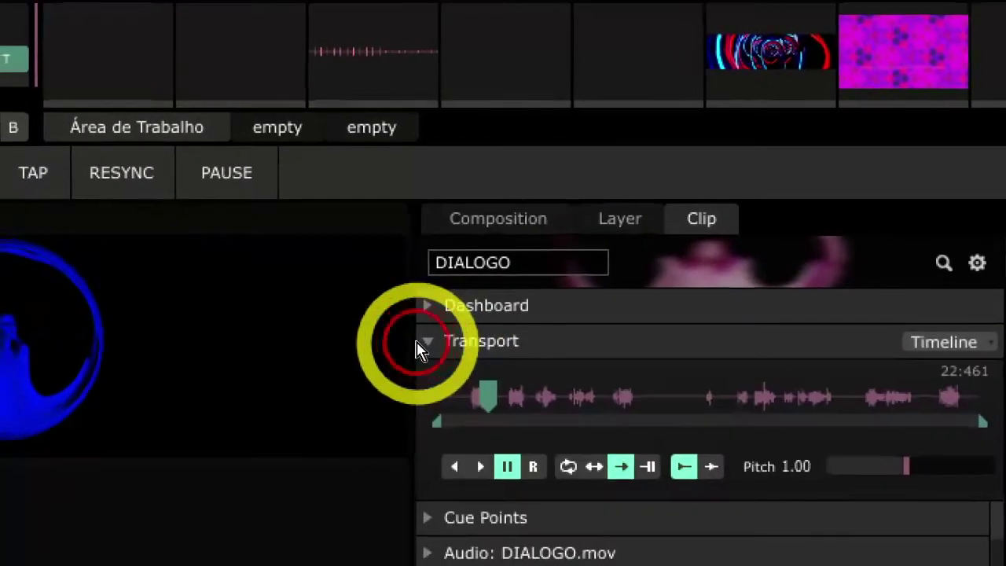
left_click(391, 303)
left_click(413, 414)
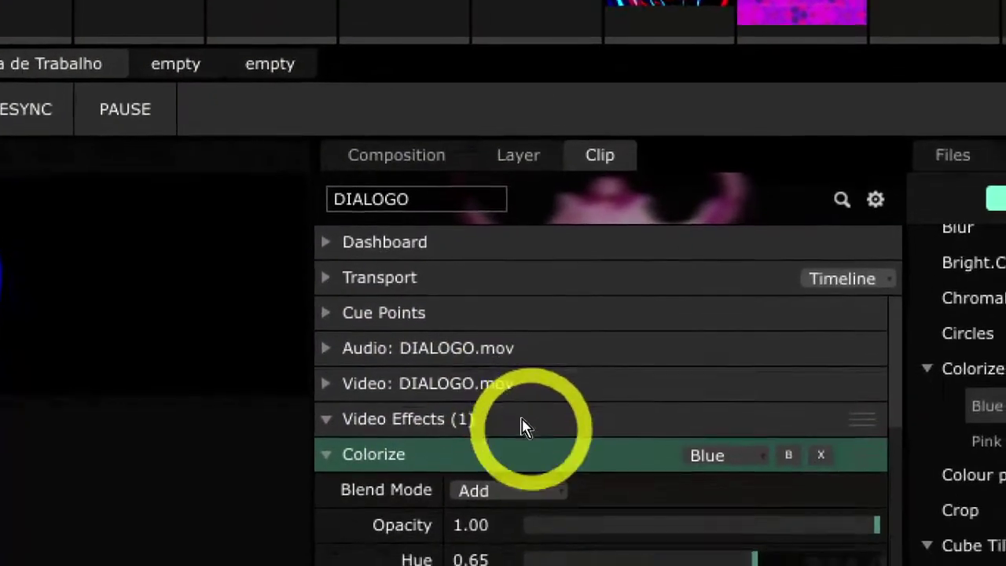
key("ctrl")
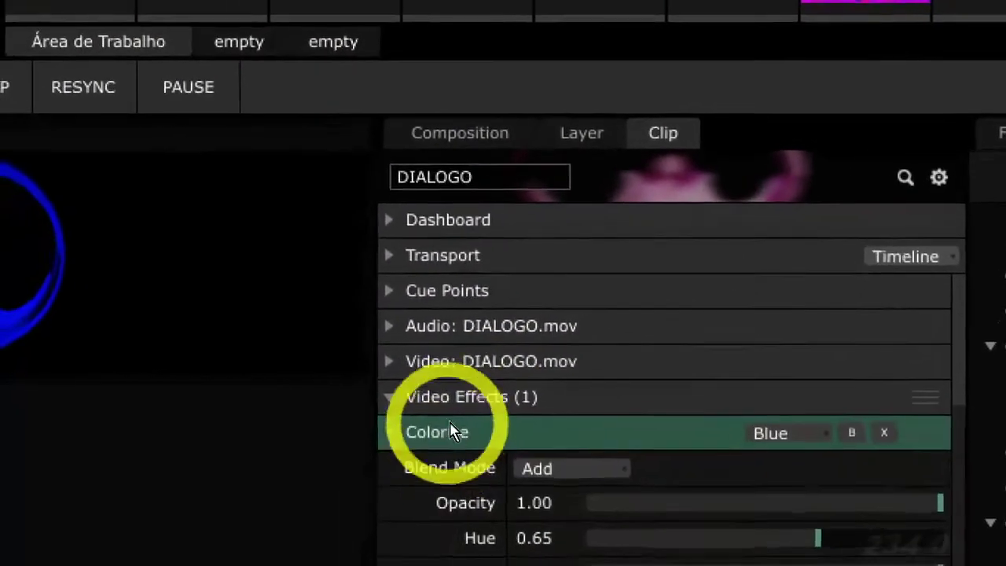
left_click(341, 407)
left_click(417, 443)
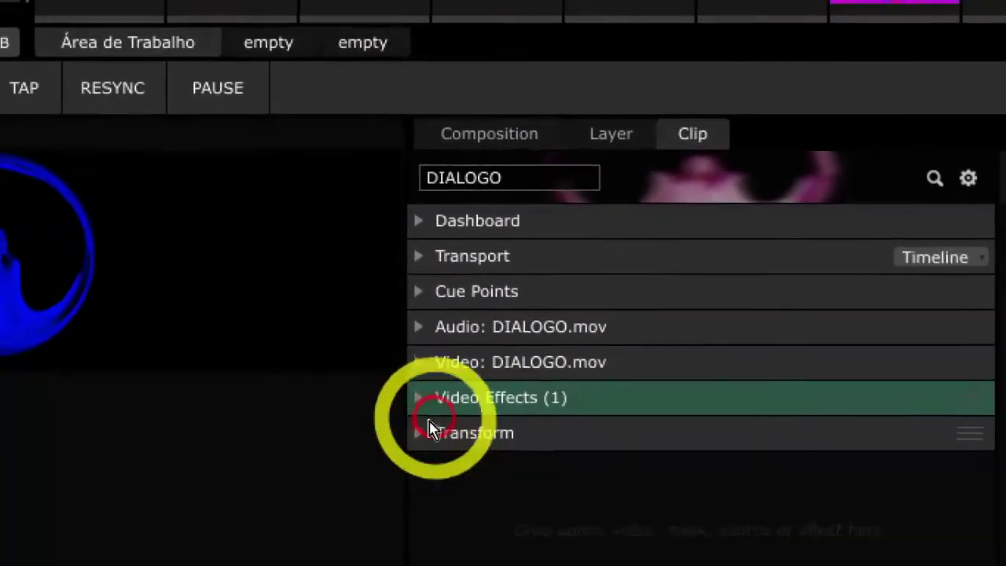
left_click(458, 408)
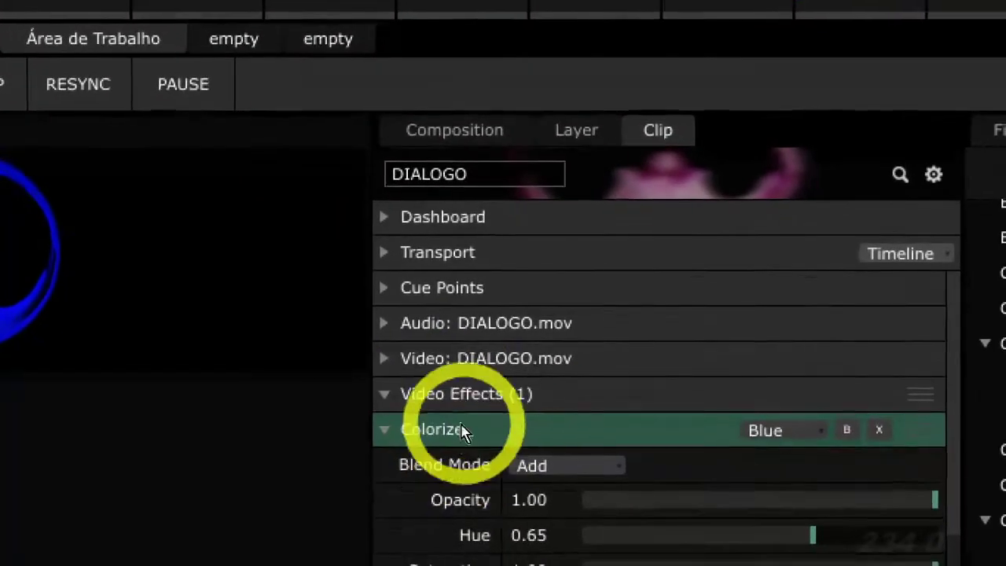
Step: Set the Colorize effect's Hue to 0.47 on the DIALOGO clip
scroll(553, 528, "down", 2)
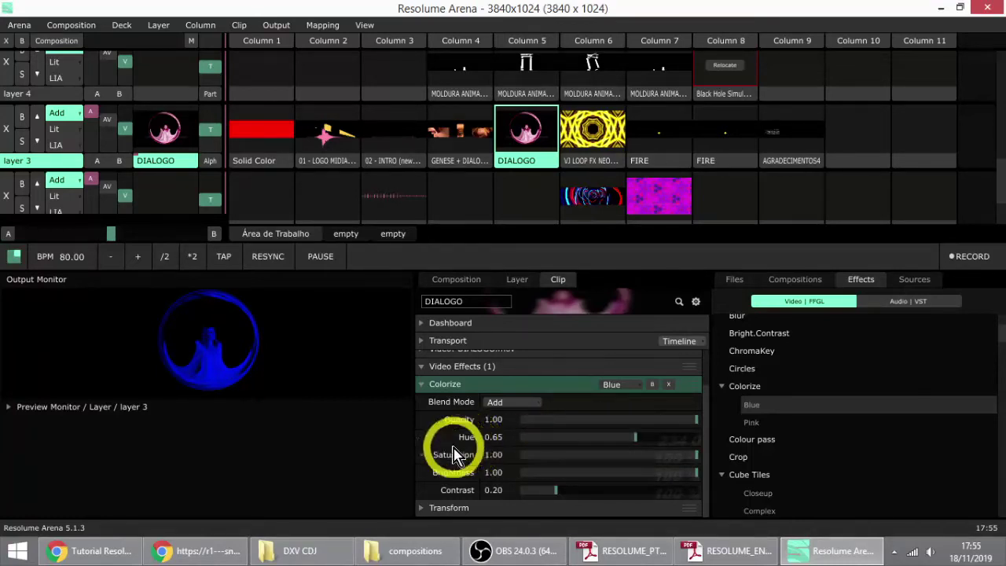
left_click_drag(635, 444, 604, 442)
left_click(547, 135)
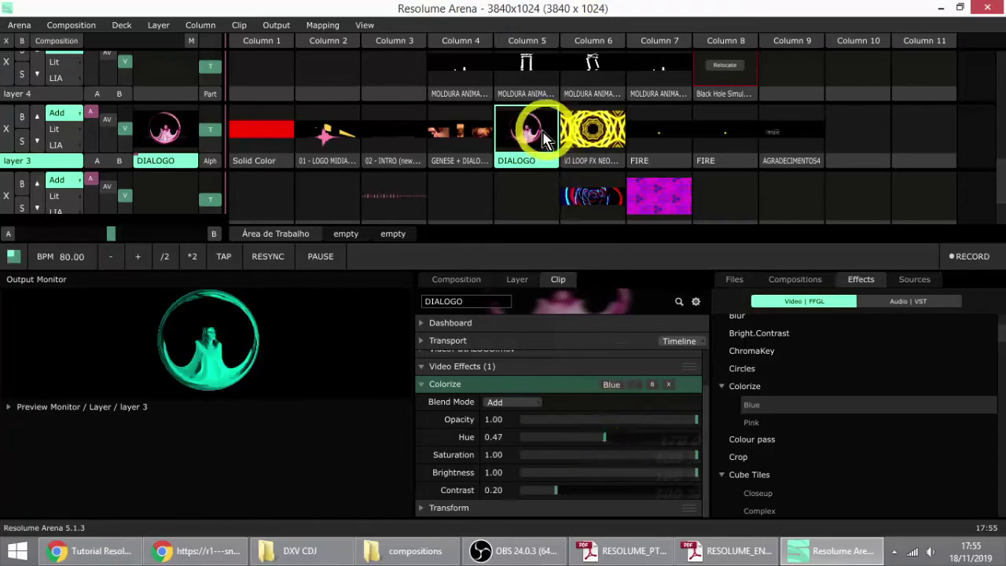
Step: Expand the DIALOGO clip's Transport, start playback, and lower the clip's audio volume to about -28
scroll(479, 416, "up", 2)
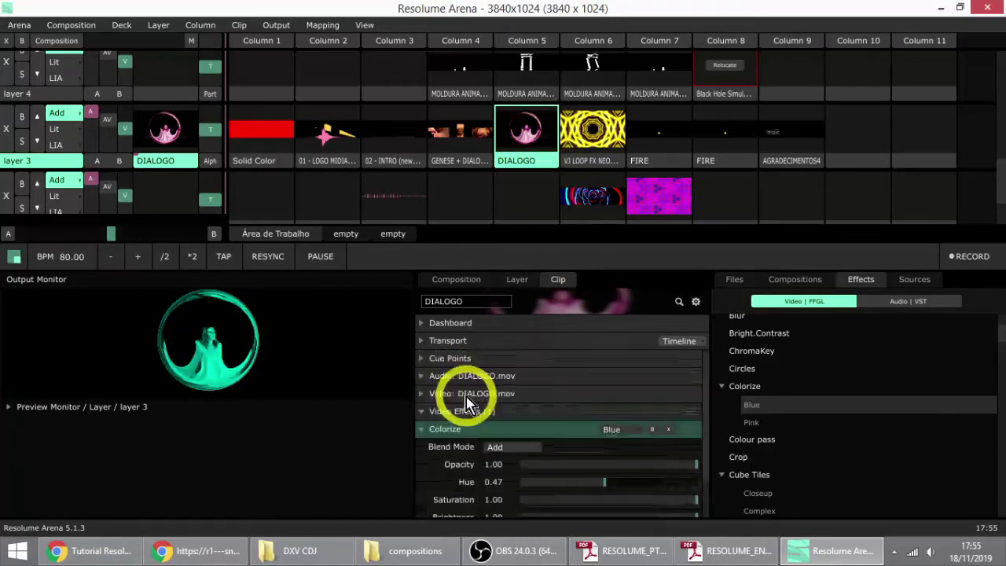
left_click(423, 393)
left_click(424, 391)
left_click(422, 341)
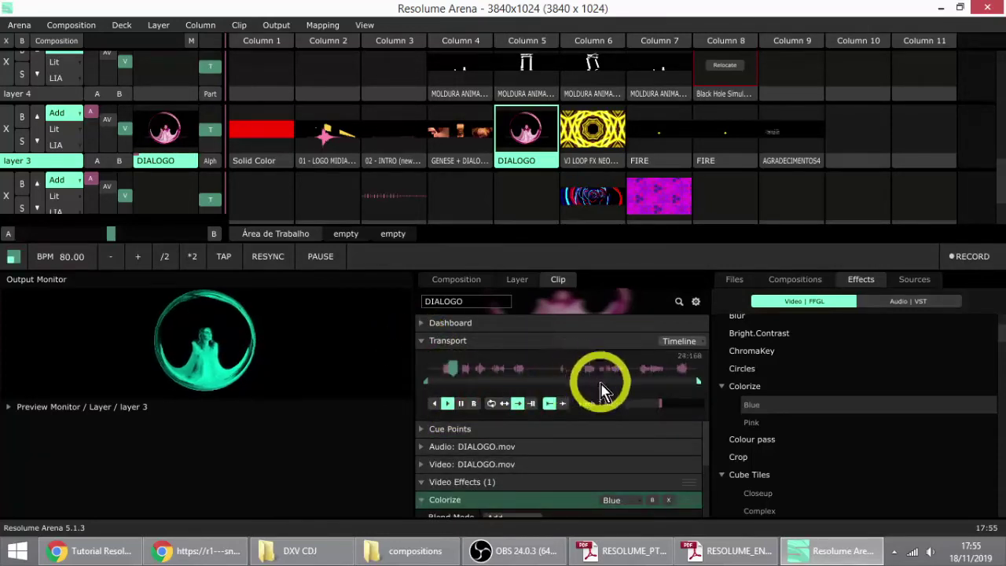
scroll(525, 463, "down", 3)
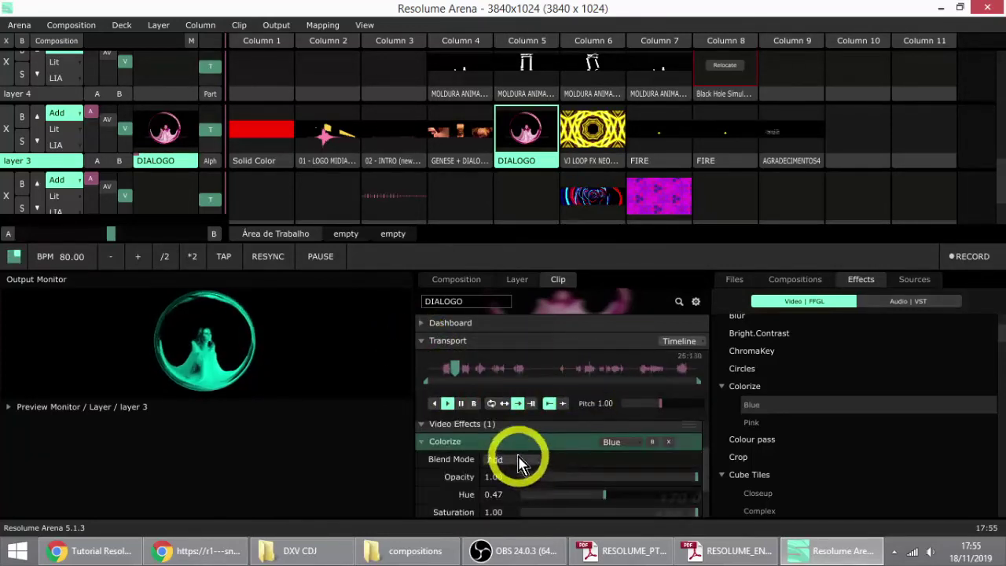
scroll(518, 463, "up", 3)
left_click(420, 446)
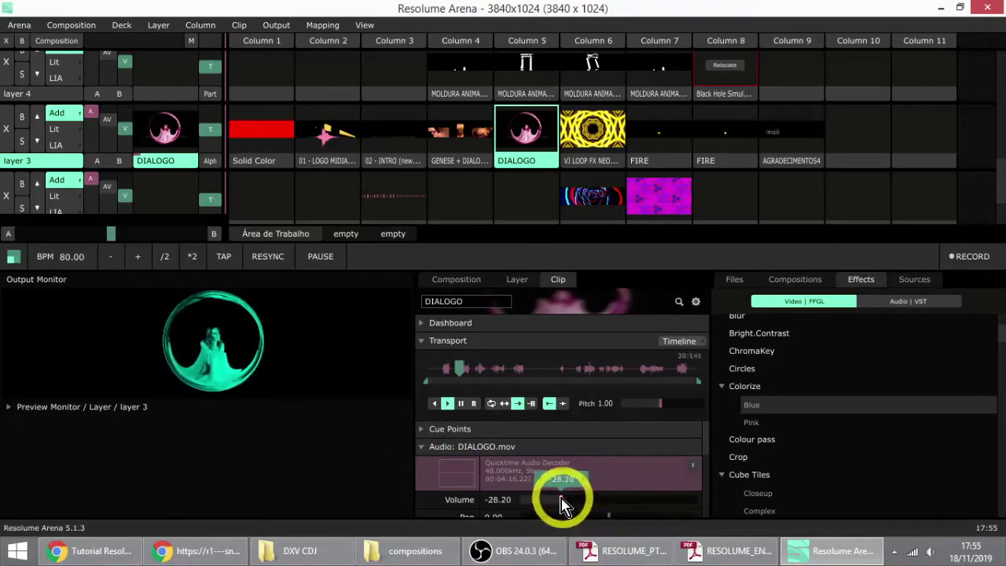
left_click(421, 447)
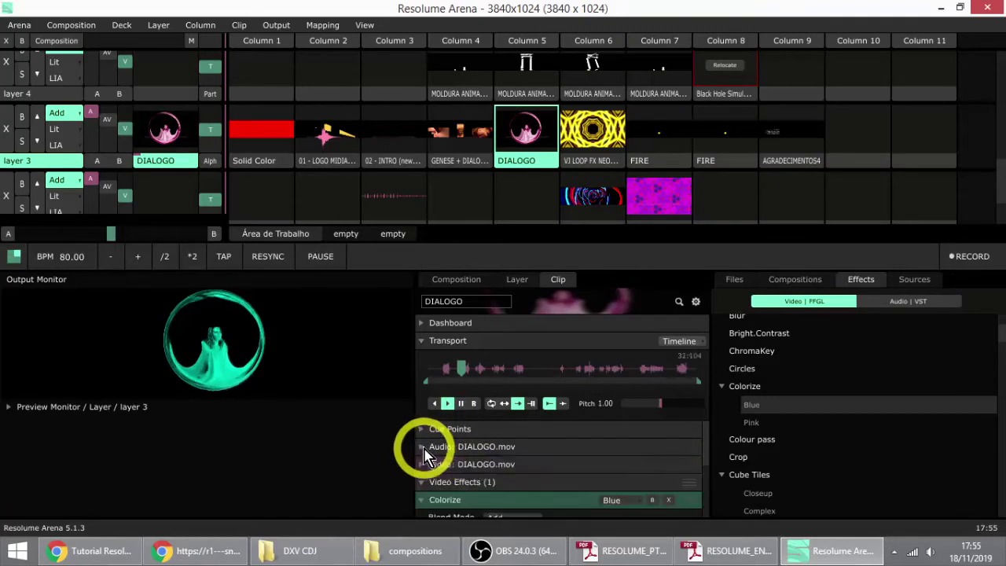
Step: Try different Hue values in the playing clip's Colorize effect, ending at 0.41
scroll(497, 487, "down", 5)
left_click_drag(603, 443, 567, 444)
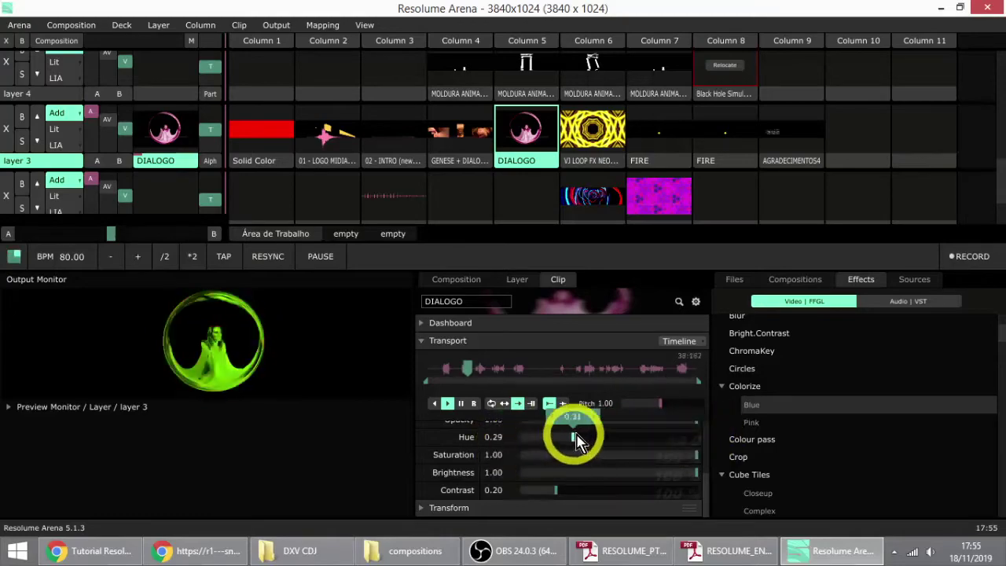
left_click_drag(629, 449, 594, 453)
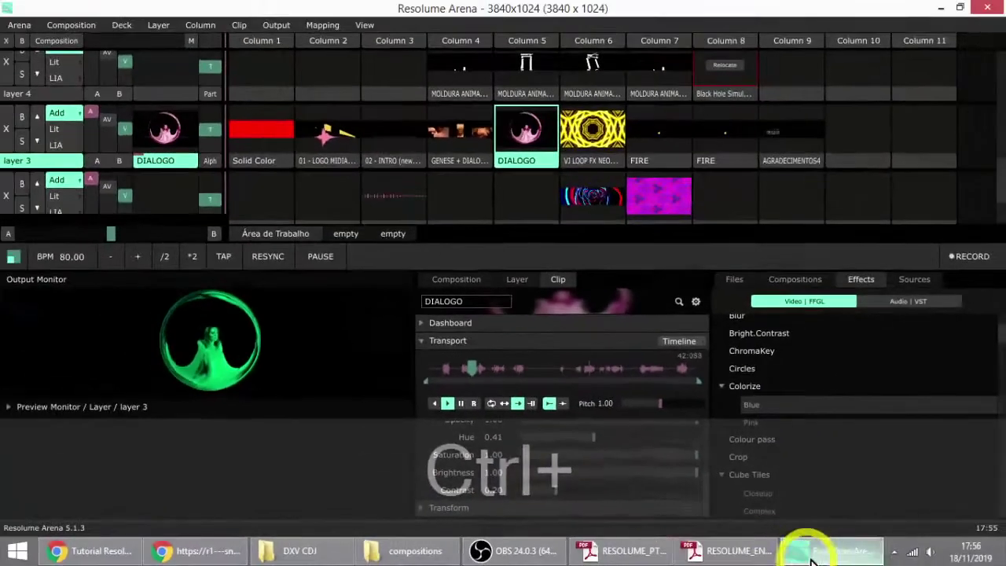
left_click(892, 552)
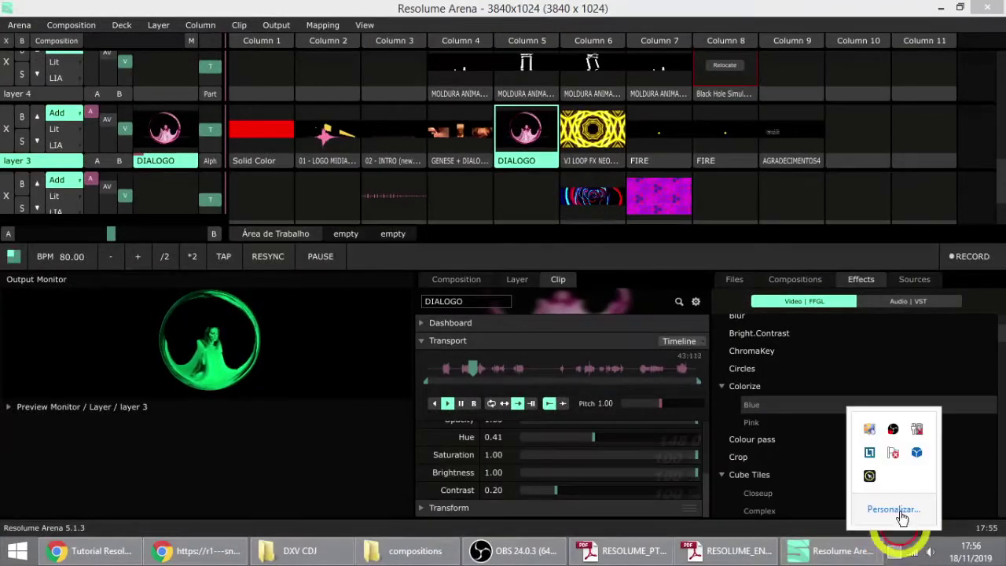
left_click(868, 477)
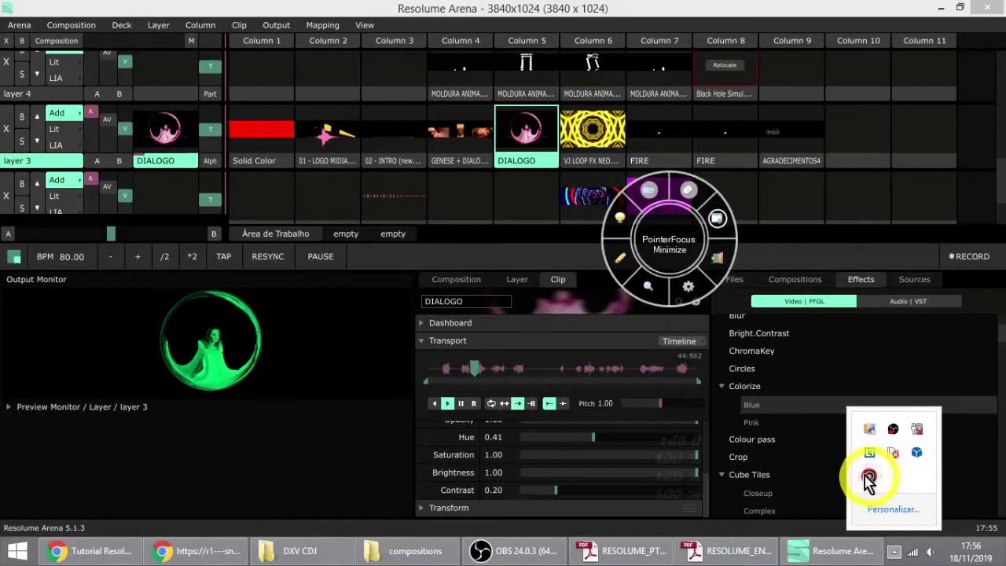
left_click(719, 217)
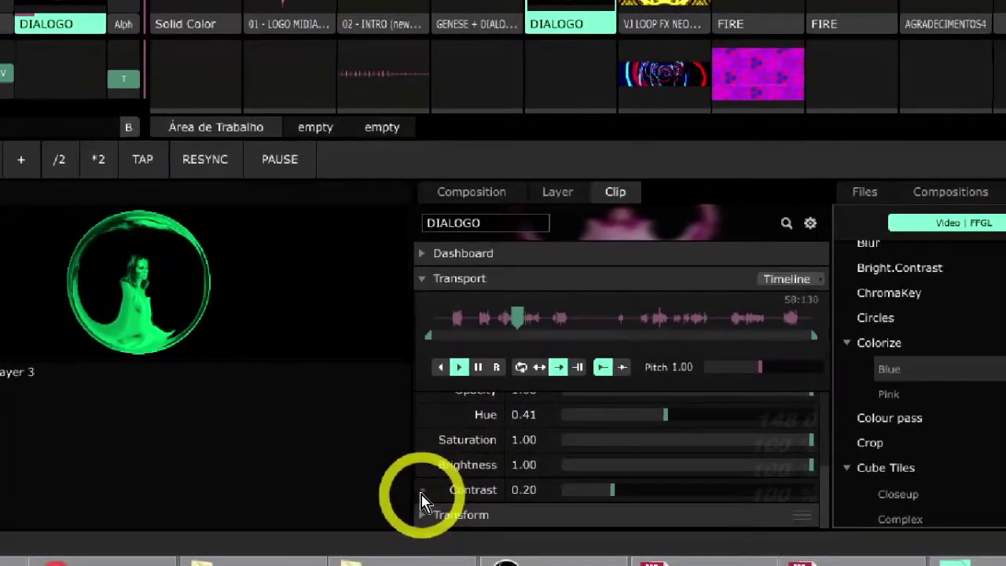
Step: View the animation options of Colorize's Contrast, dismiss them, and set the Hue to 0.27
left_click(421, 492)
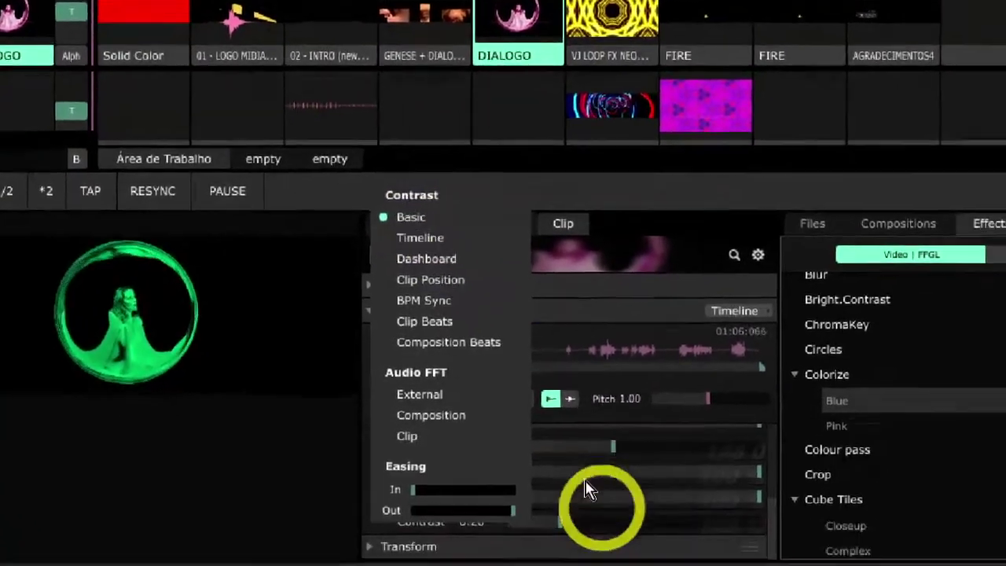
left_click(785, 528)
mouse_move(564, 434)
left_mouse_down()
mouse_move(513, 437)
mouse_move(569, 438)
left_mouse_up()
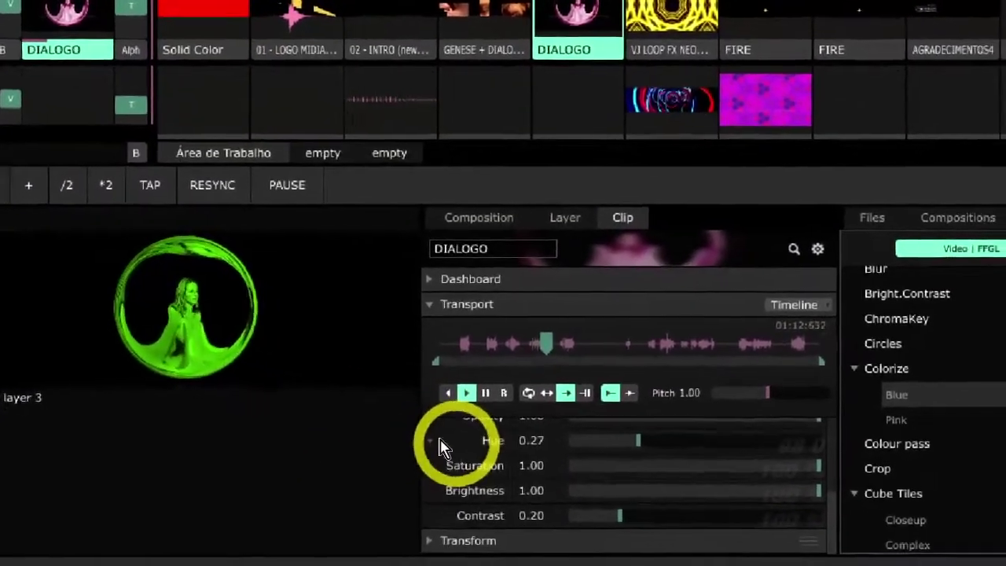
Step: Animate Colorize's Hue with the Timeline mode and make the animation play back and forth
left_click(430, 441)
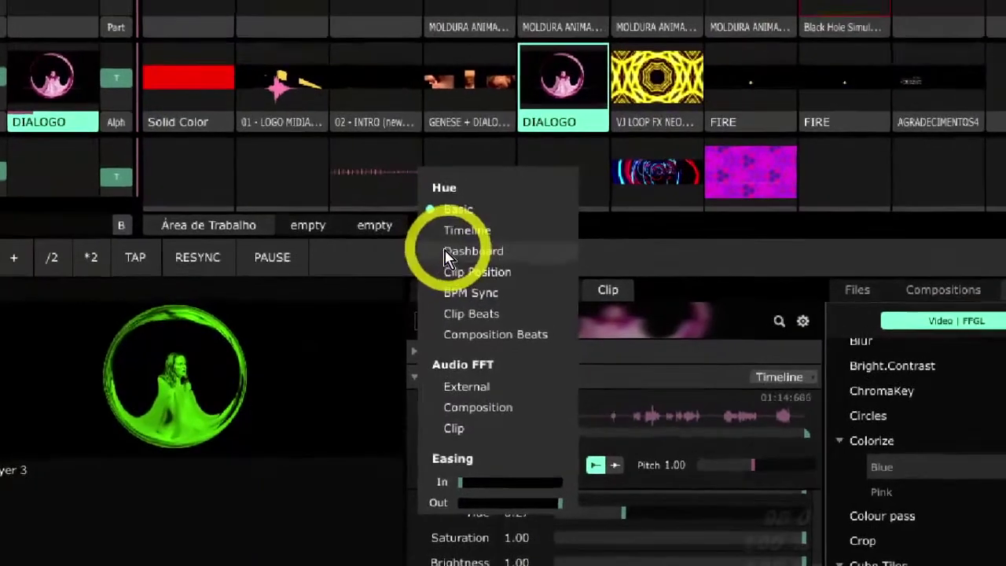
left_click(448, 233)
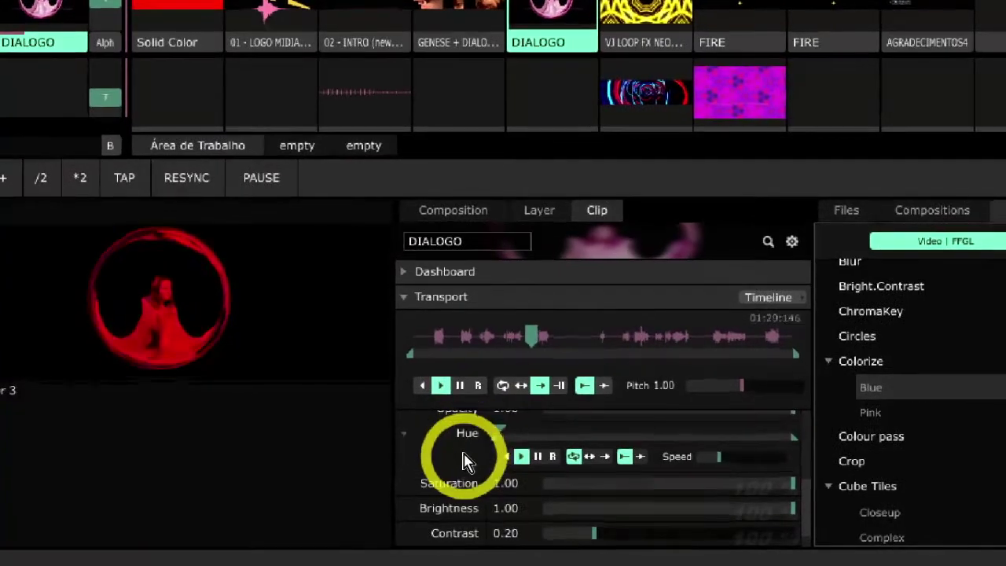
left_click(575, 459)
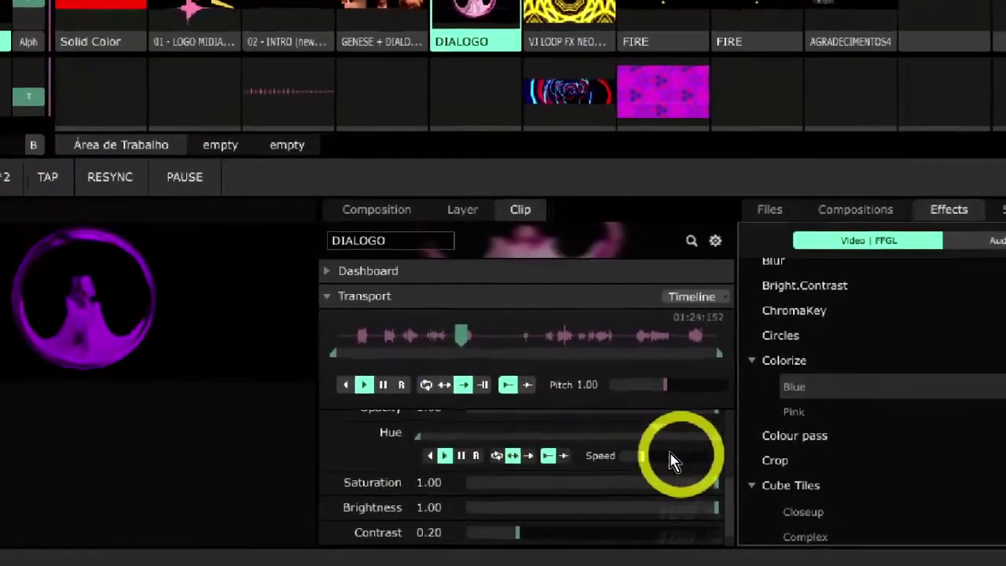
Step: Try different speeds for Colorize's Hue animation and view the Hue's animation options without changing the mode
left_click(704, 455)
left_click_drag(660, 459, 718, 462)
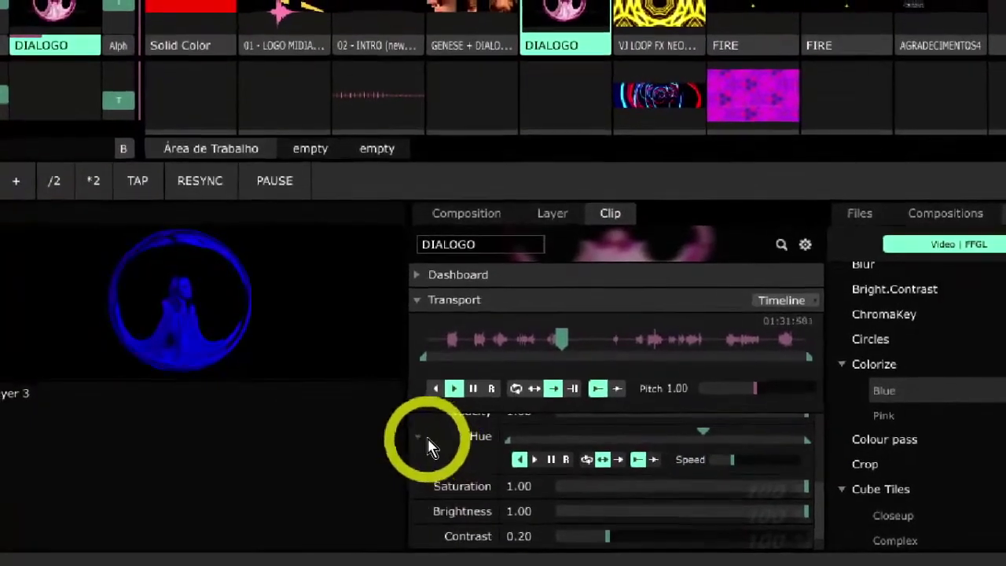
left_click(396, 431)
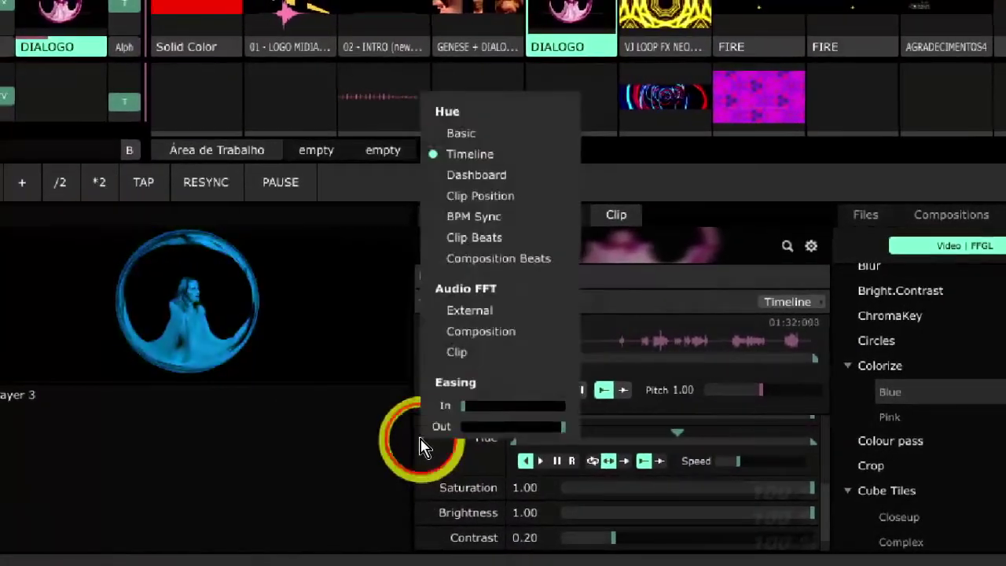
left_click(460, 465)
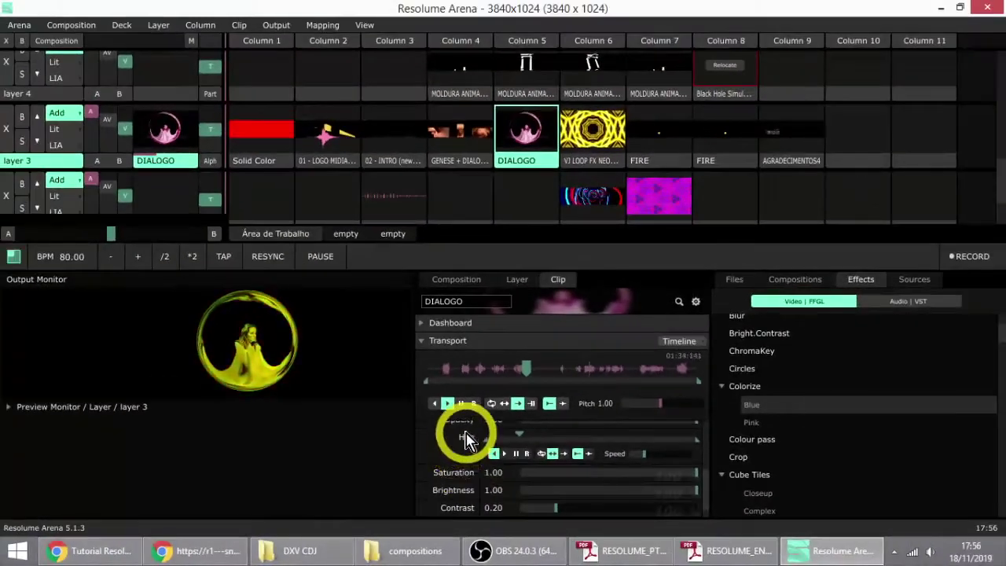
Step: Collapse the DIALOGO clip's Transport, bypass the Colorize effect for comparison, and remove it from the clip
scroll(453, 454, "up", 2)
left_click(426, 341)
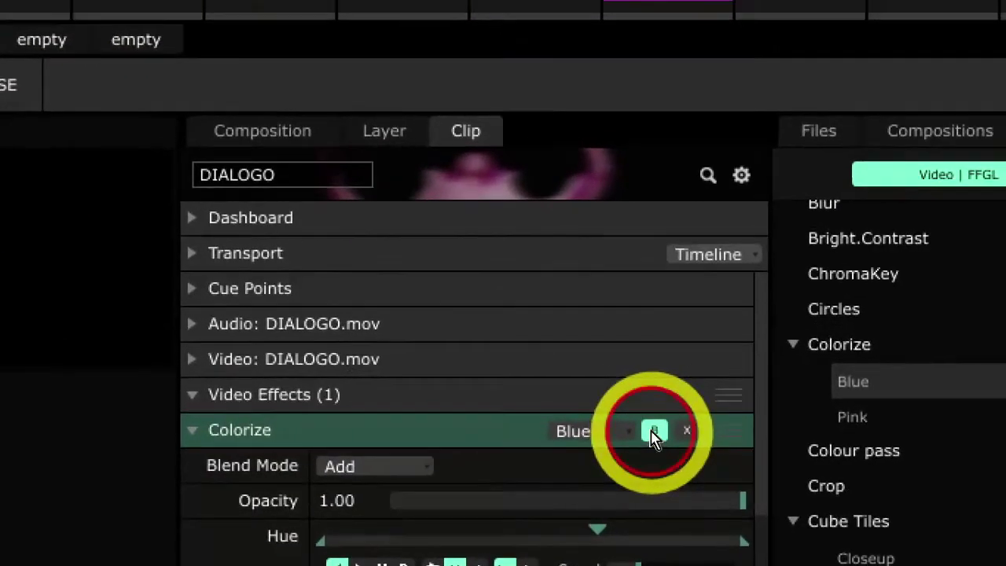
left_click(674, 427)
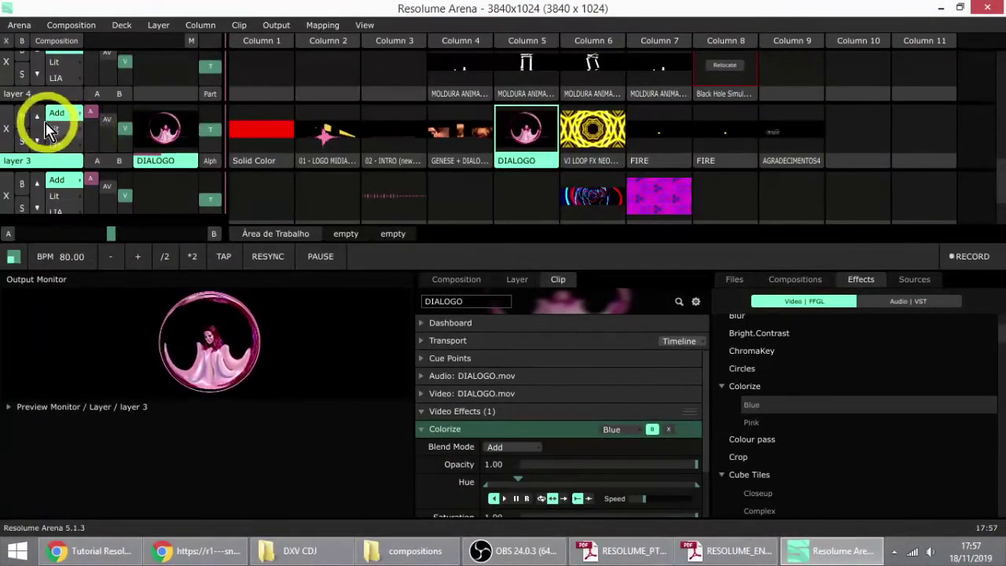
left_click(658, 430)
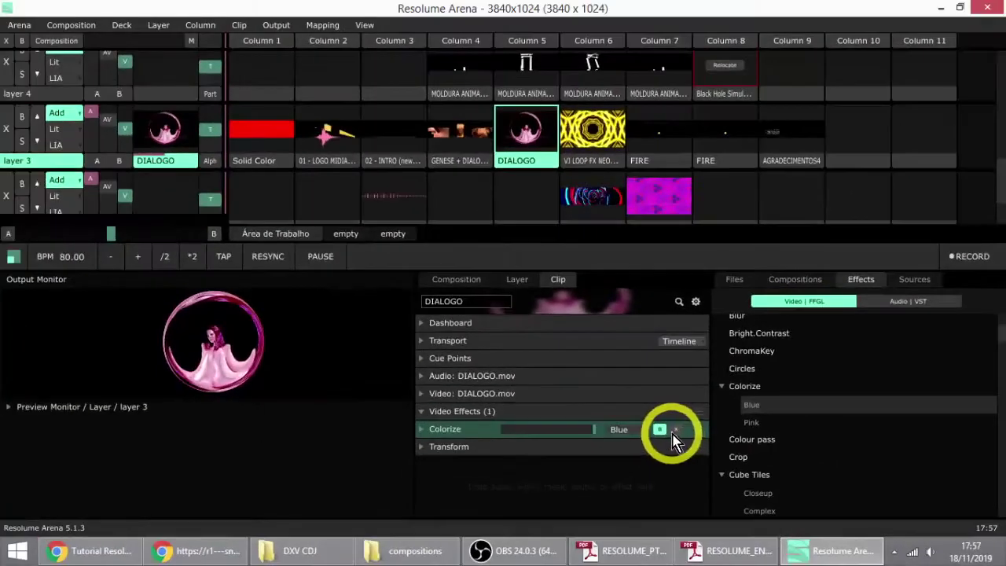
left_click(674, 430)
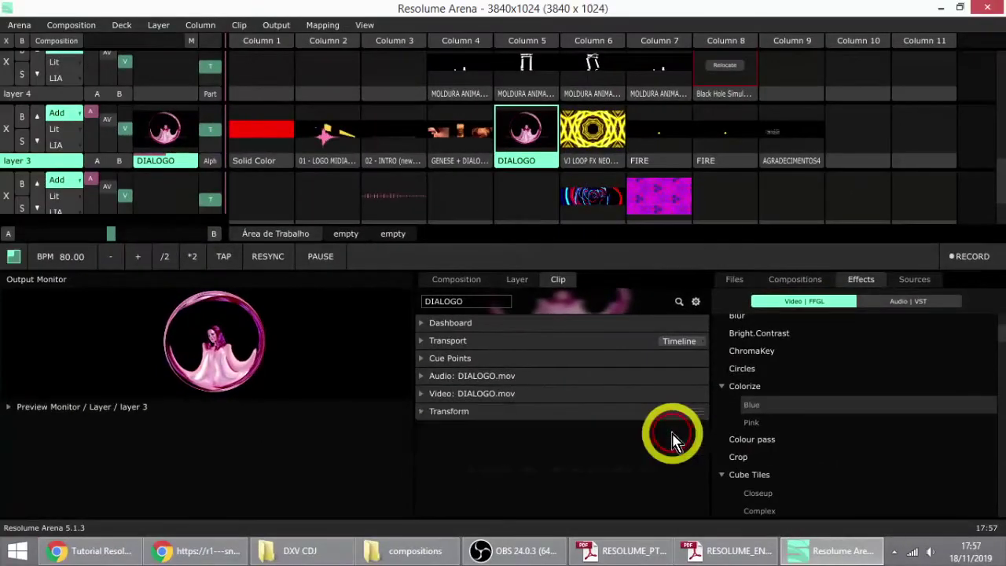
Step: Play the GENESE + DIALOGO + SOLO clip on layer 3 from its beginning
scroll(814, 453, "down", 8)
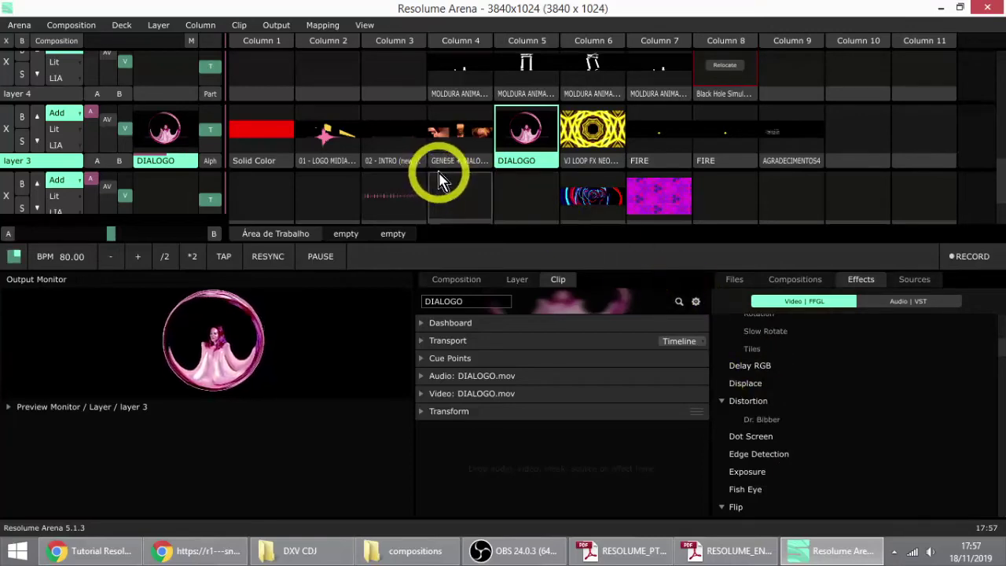
scroll(442, 173, "up", 3)
scroll(442, 179, "down", 3)
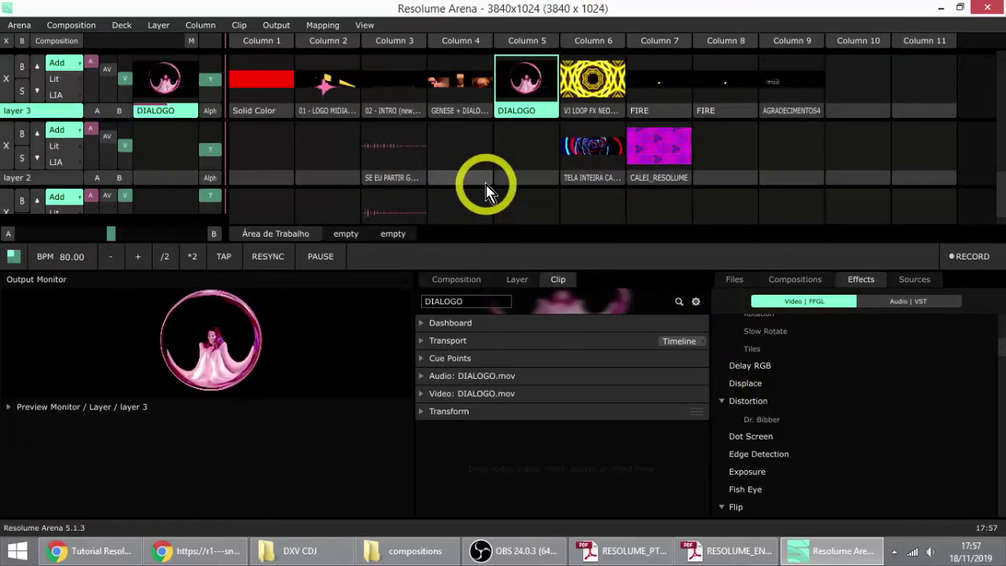
scroll(479, 181, "up", 1)
left_click(454, 142)
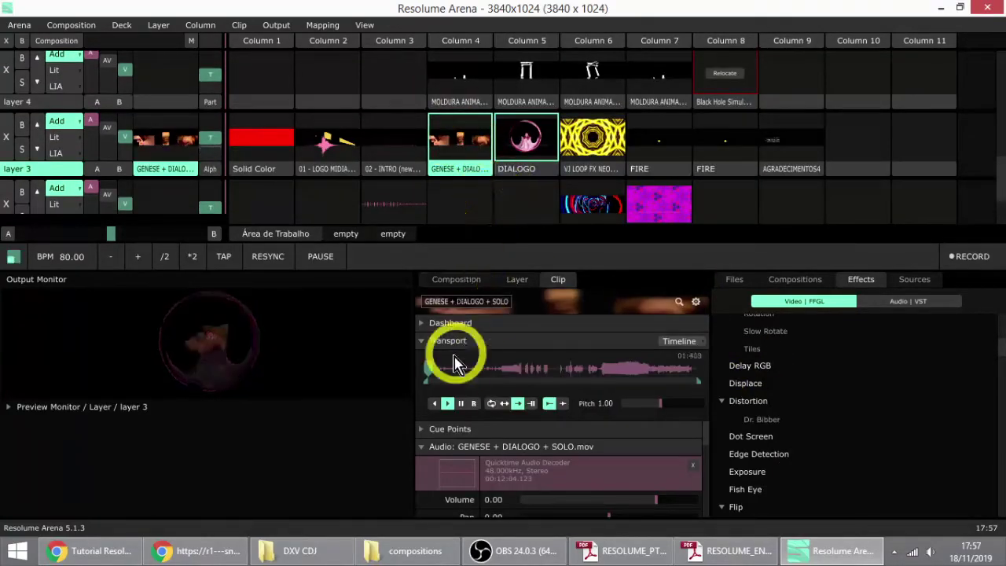
left_click_drag(430, 377, 427, 377)
Step: Play the 02 - INTRO (new) ok clip at volume -17.93 and move its start marker to the loud final section
left_click(402, 157)
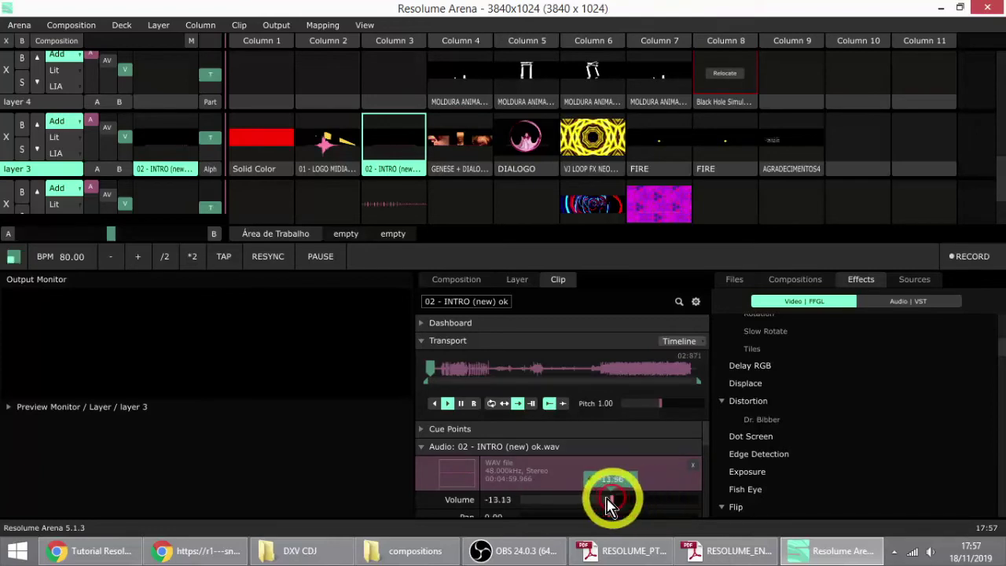
left_click_drag(451, 373, 611, 375)
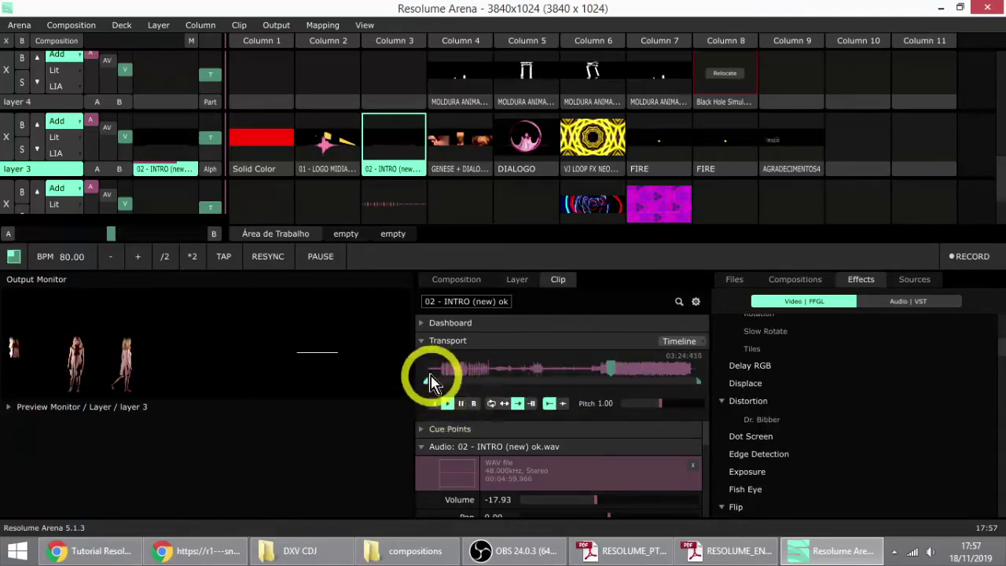
left_click_drag(425, 391, 613, 383)
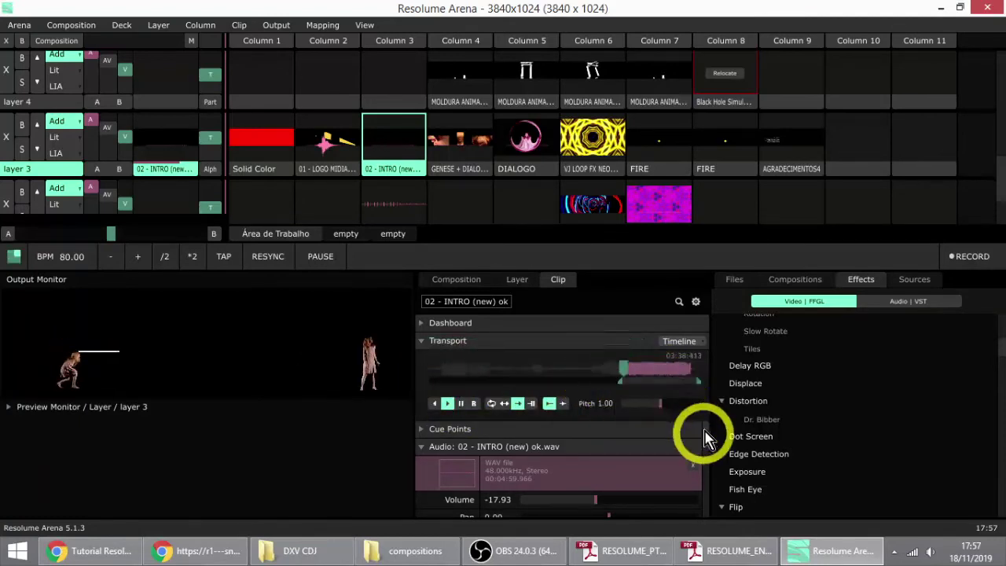
Step: Widen the Output Monitor and apply the Delay RGB effect to the 02 - INTRO clip
left_click(780, 374)
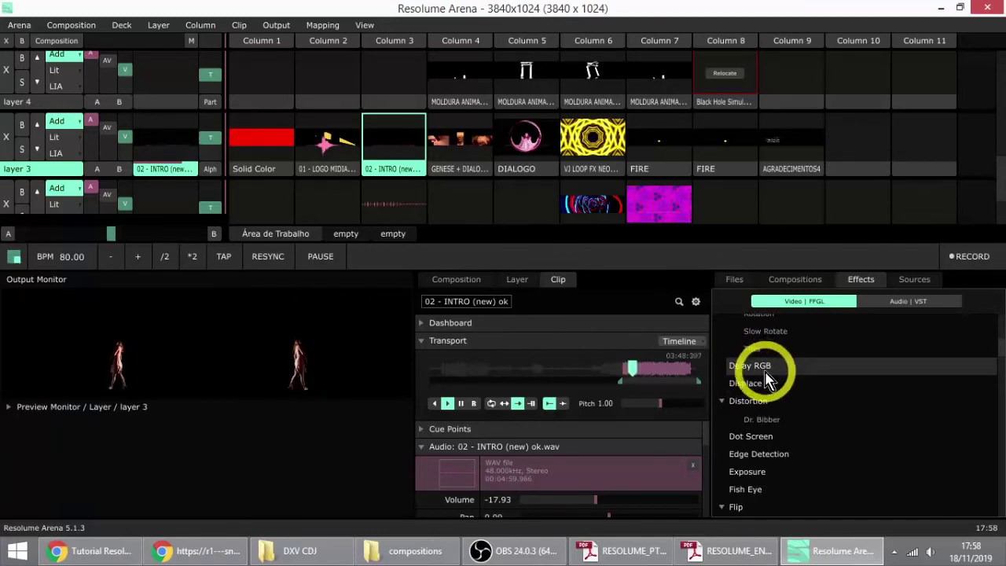
scroll(395, 121, "down", 1)
left_click(396, 122)
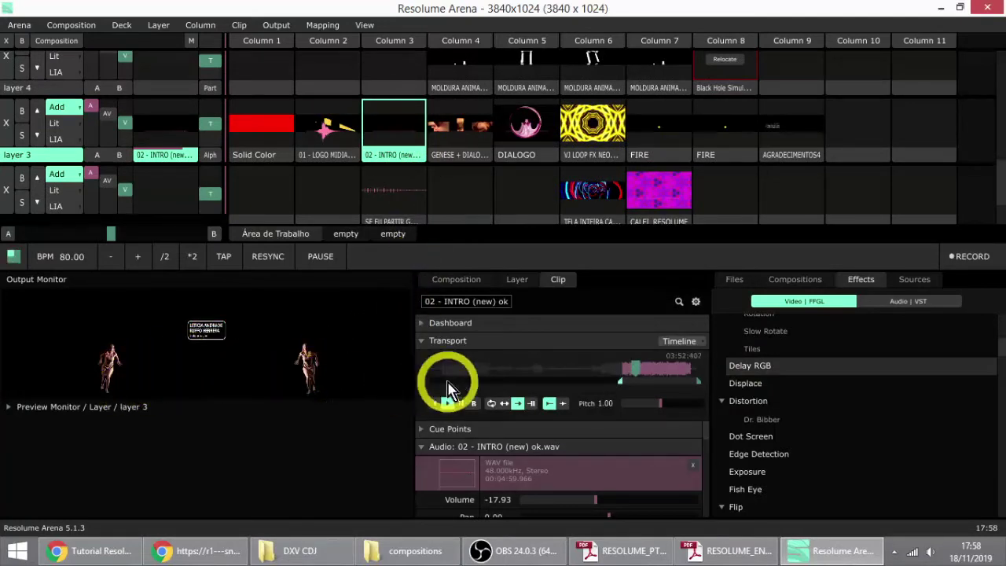
left_click_drag(414, 373, 590, 366)
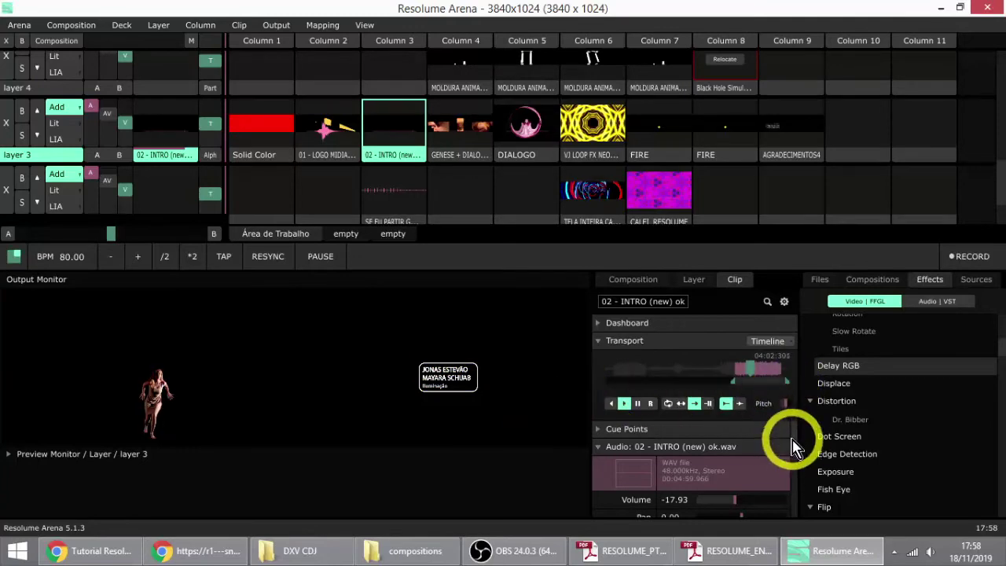
Step: Collapse the clip's Transport, Audio and Video sections, and set Delay RGB's R delay to 0.14, G delay to 0.31 and B delay to 0.58
left_click(598, 340)
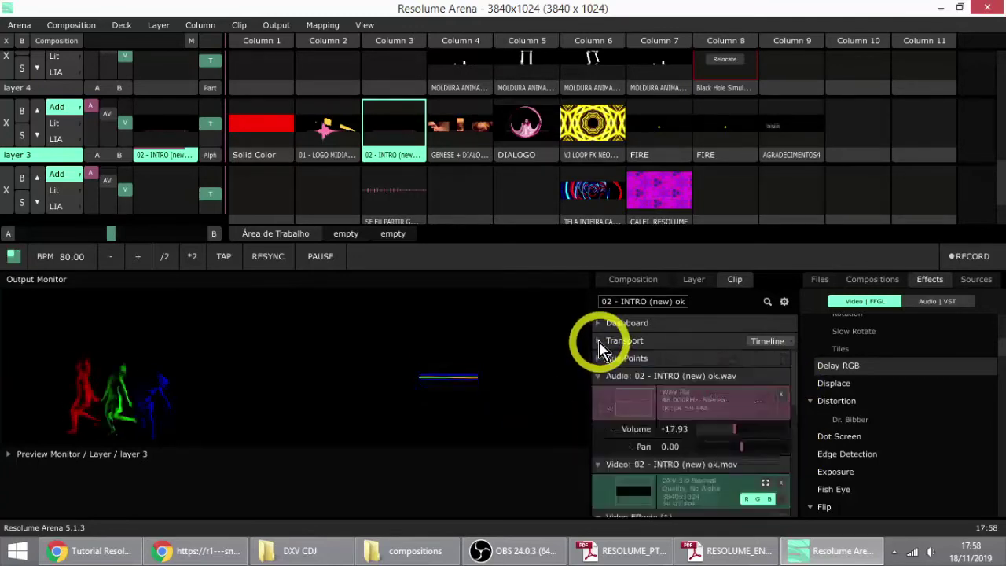
left_click(601, 377)
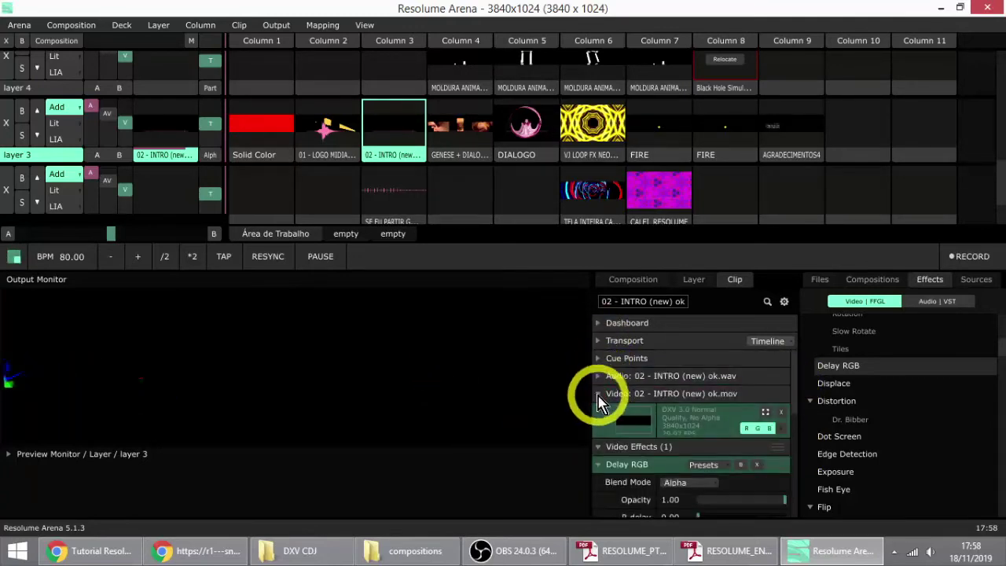
left_click(599, 394)
scroll(652, 452, "down", 2)
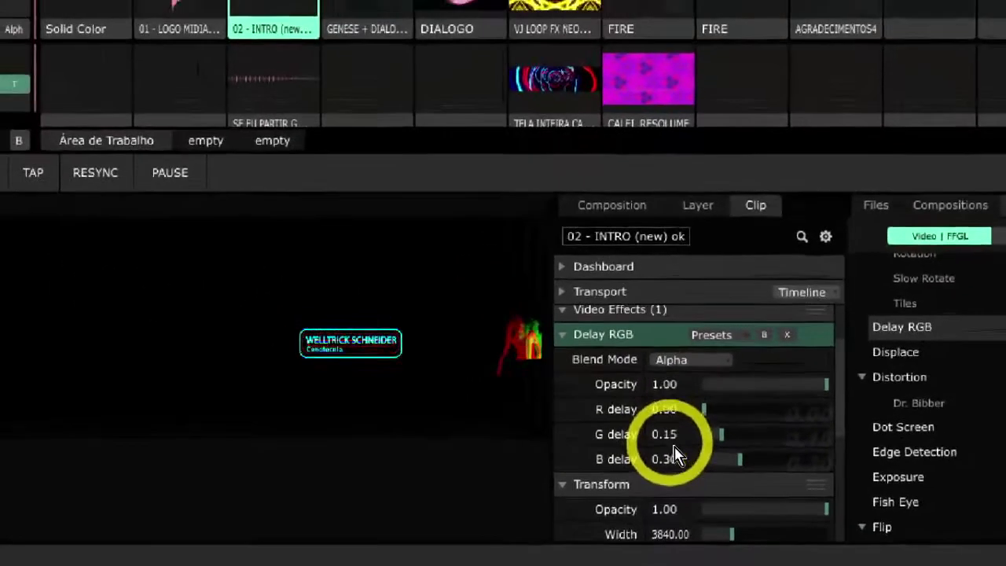
left_click_drag(703, 410, 709, 442)
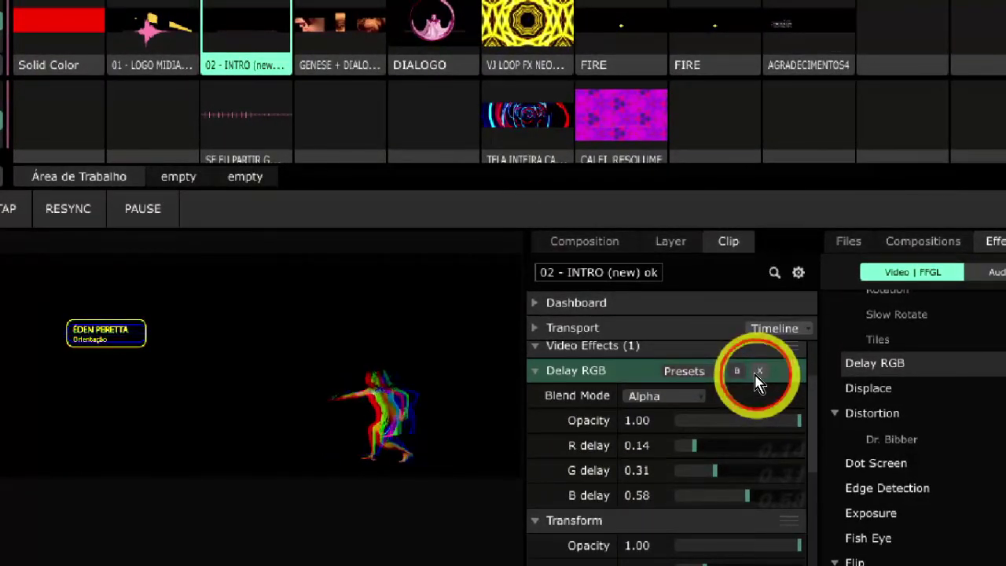
Step: Remove Delay RGB from the 02 - INTRO clip and apply the Goo effect's jagged preset to it
left_click(759, 371)
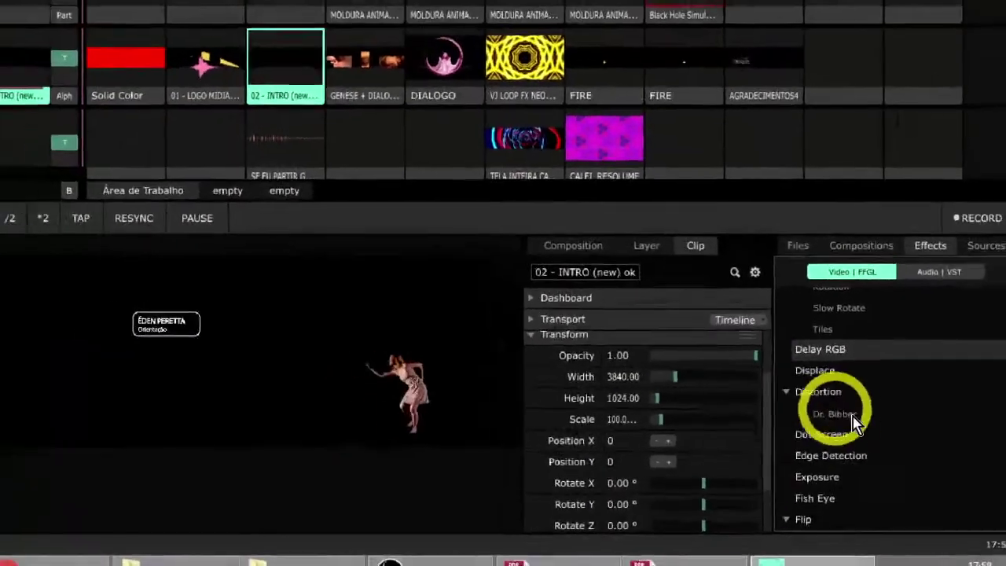
scroll(900, 457, "down", 3)
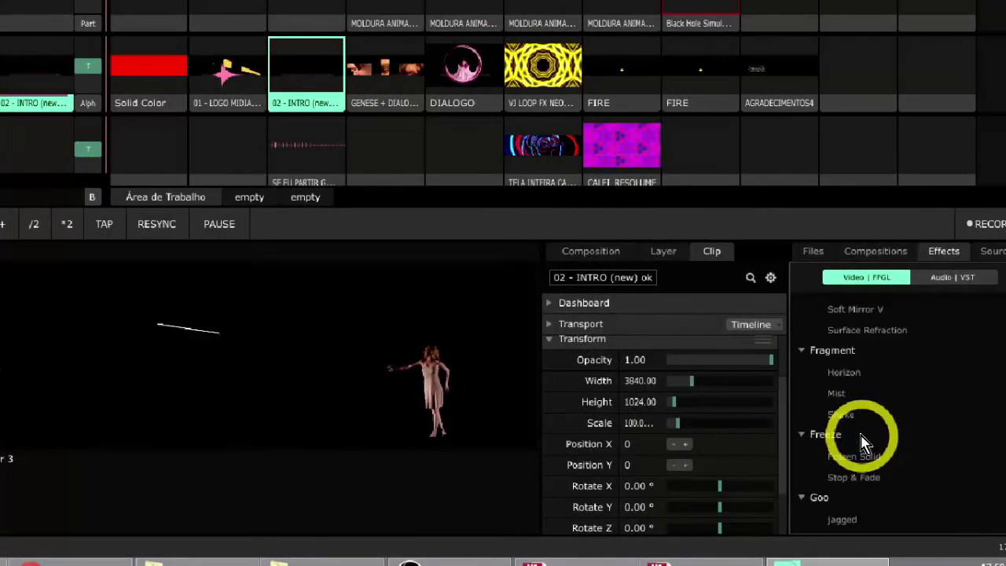
scroll(902, 441, "down", 2)
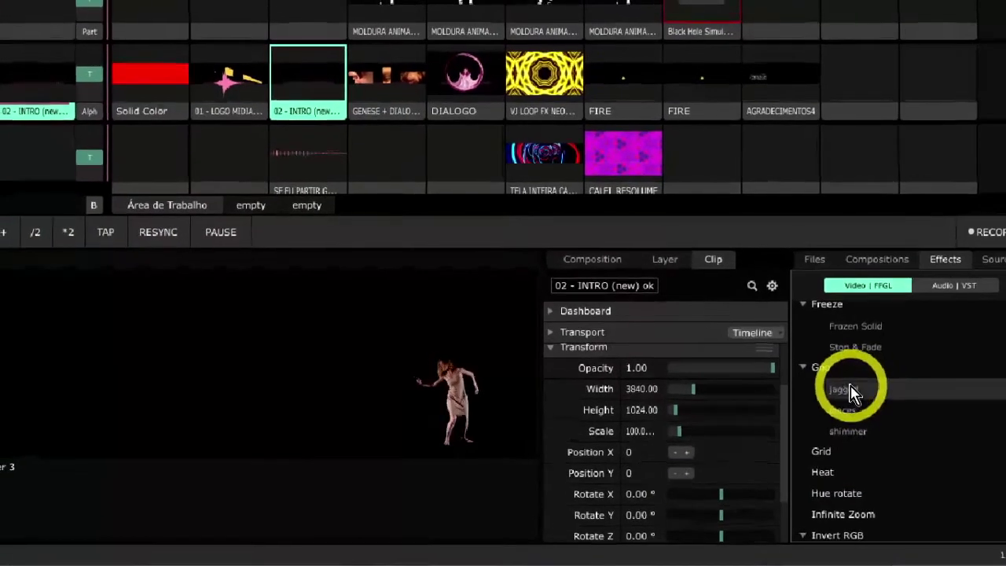
left_click_drag(837, 381, 323, 98)
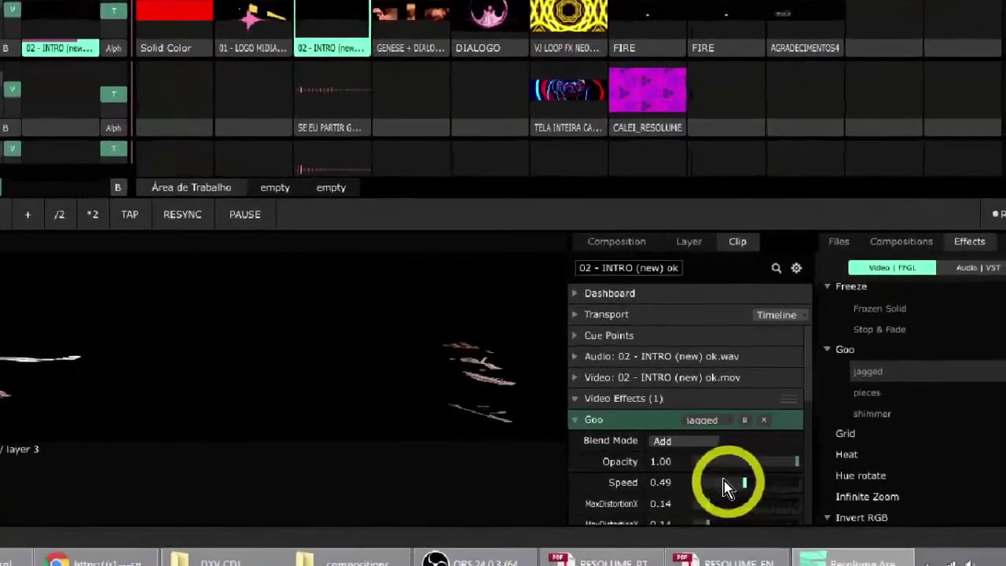
Step: Set Goo's MaxDistortionX to 0.00, MaxDistortionY to 0.05 and MaxDistortionZ to 0.00
scroll(707, 511, "down", 3)
scroll(707, 510, "up", 2)
left_click_drag(756, 480, 665, 489)
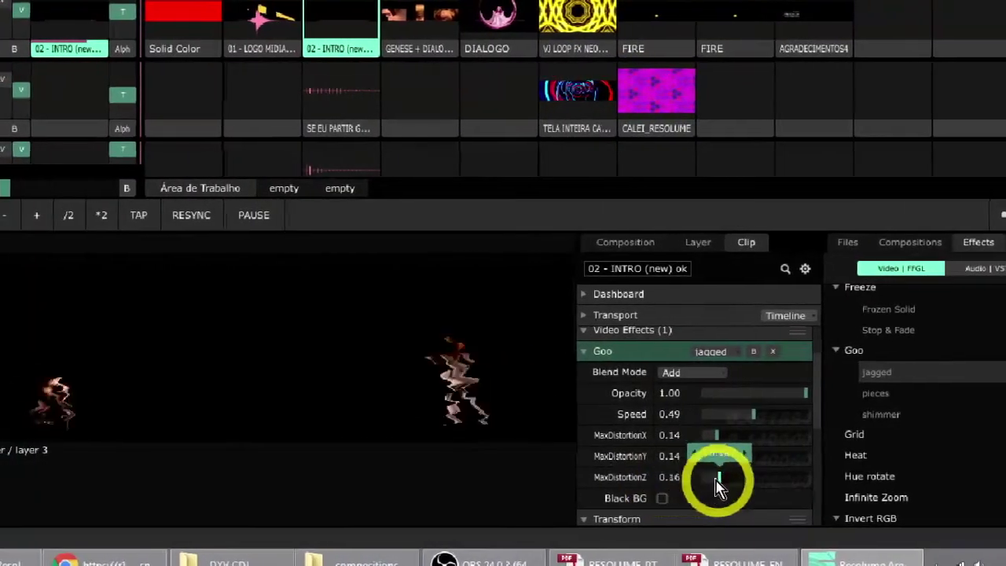
left_click_drag(717, 458, 667, 453)
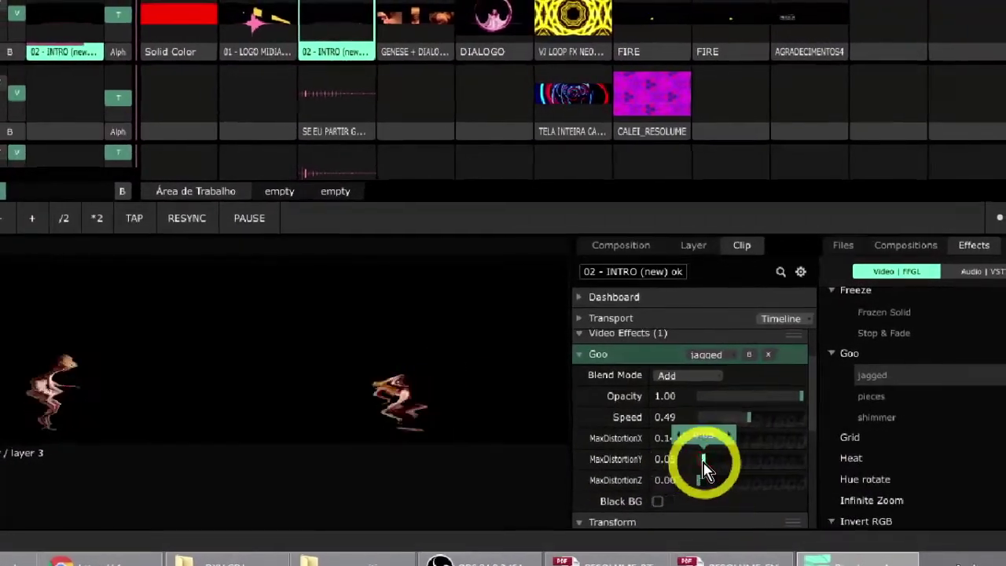
left_click_drag(743, 419, 601, 437)
Step: Animate Goo's MaxDistortionX with the Timeline mode and return the parameter to Basic
right_click(607, 441)
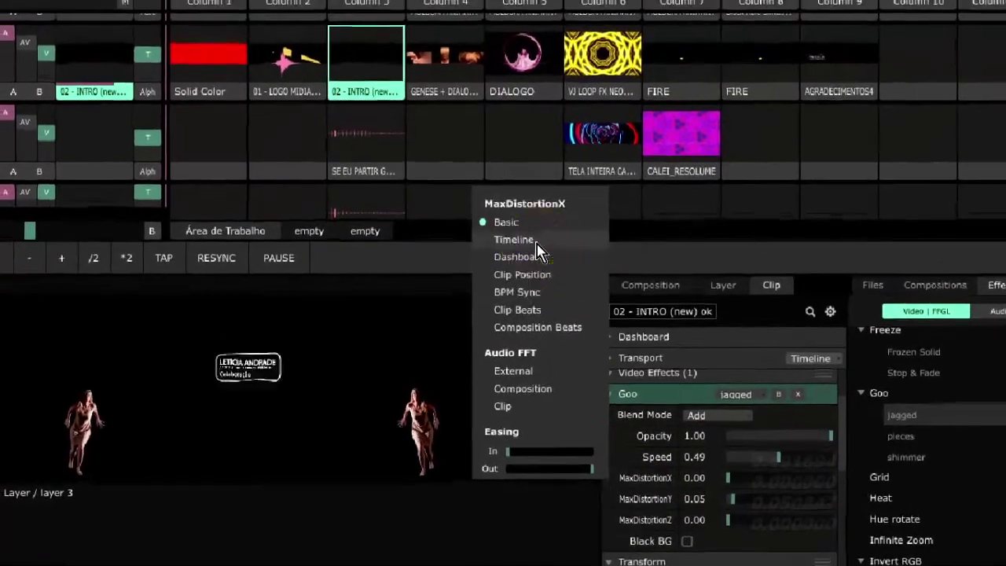
left_click(506, 212)
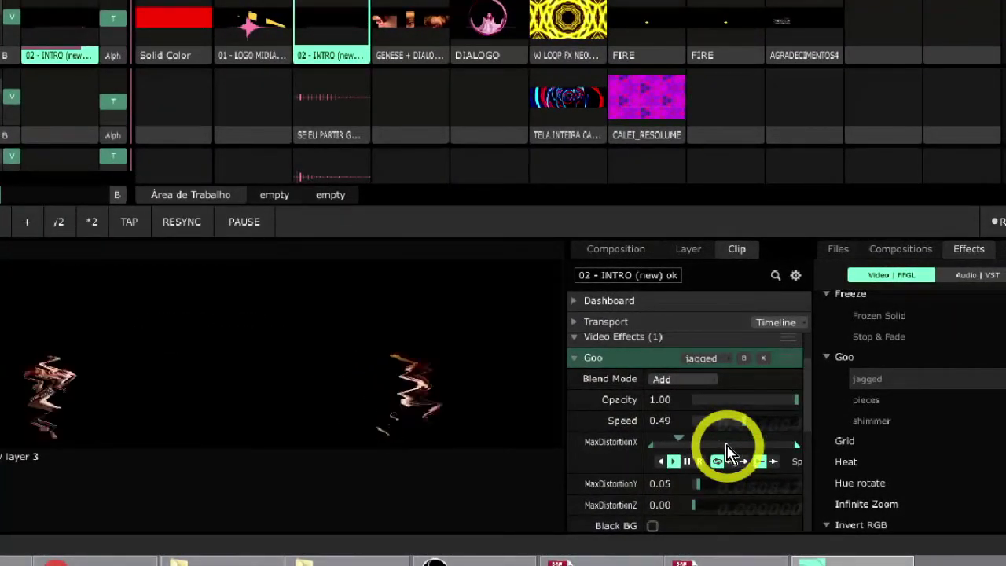
right_click(601, 441)
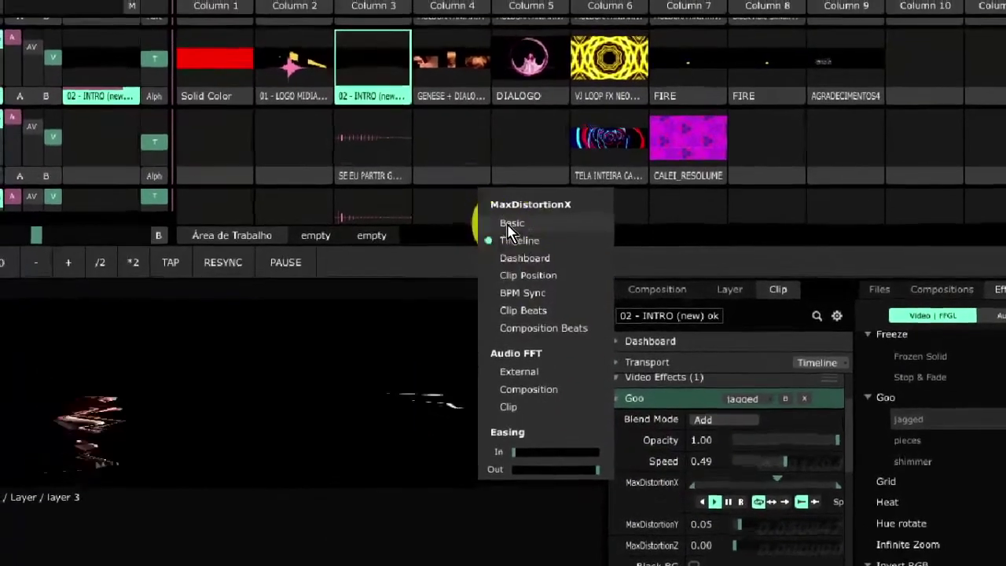
left_click(511, 224)
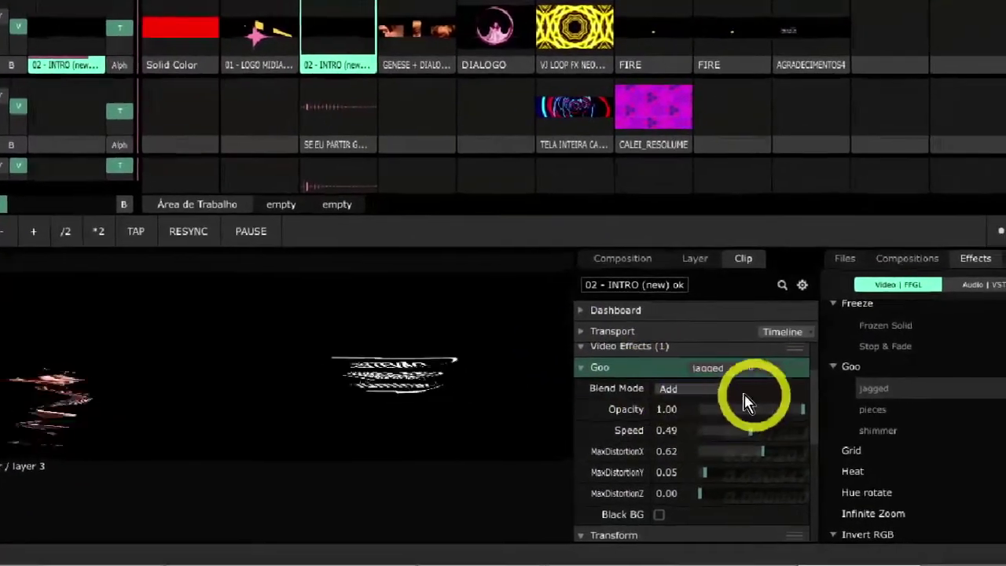
Step: Remove Goo from the 02 - INTRO clip and apply its jagged preset to the whole composition
left_click(770, 367)
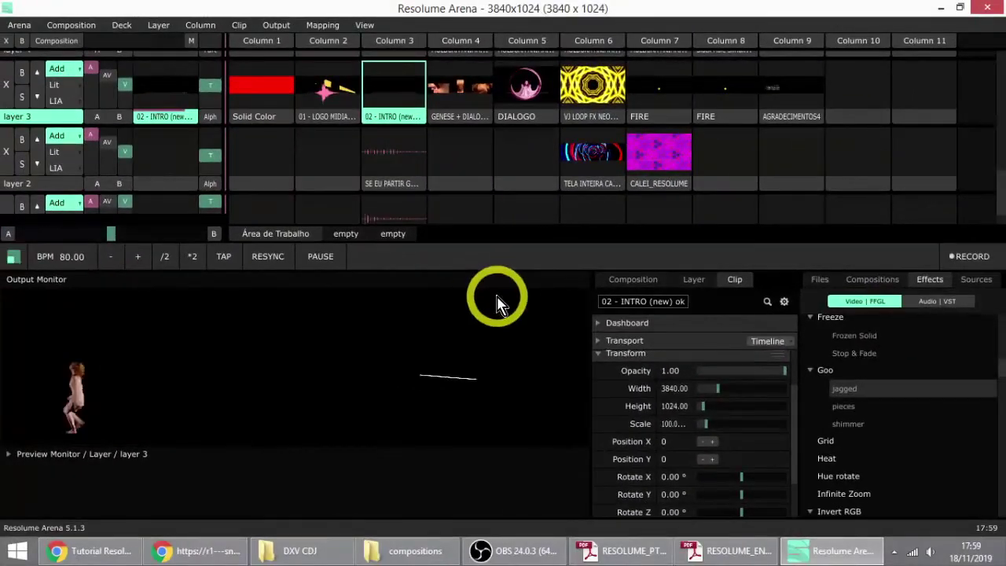
left_click(694, 283)
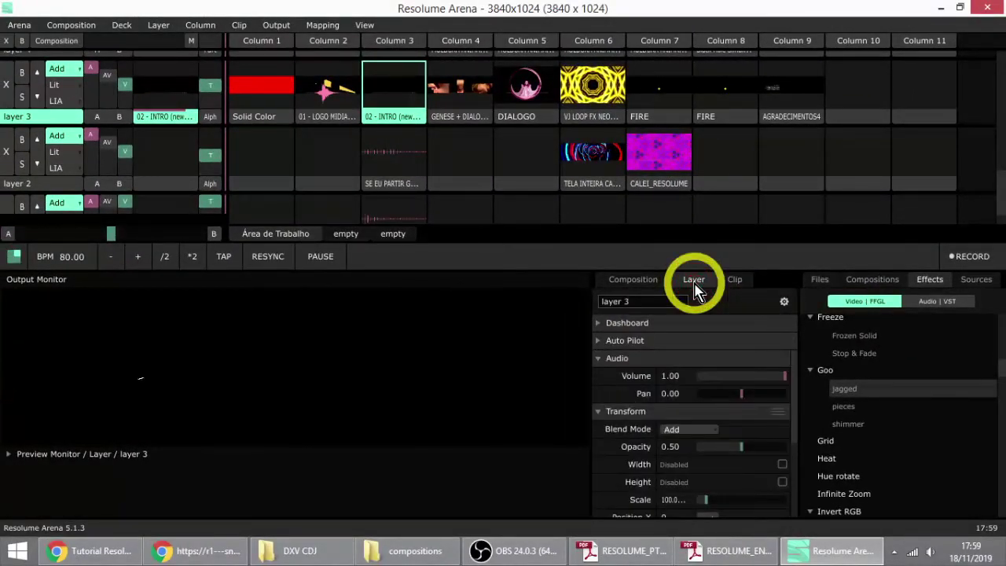
left_click_drag(849, 387, 24, 155)
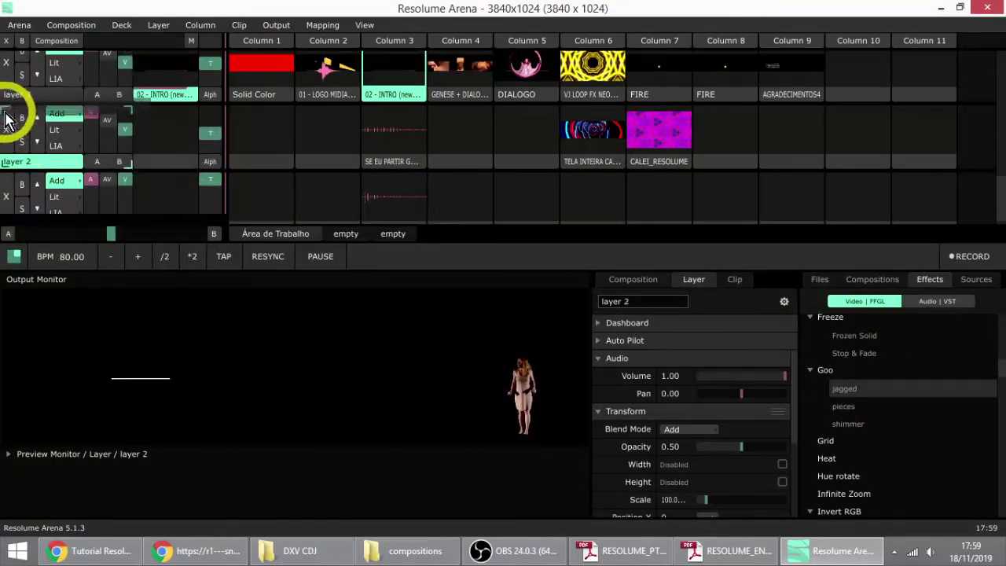
left_click_drag(19, 114, 741, 307)
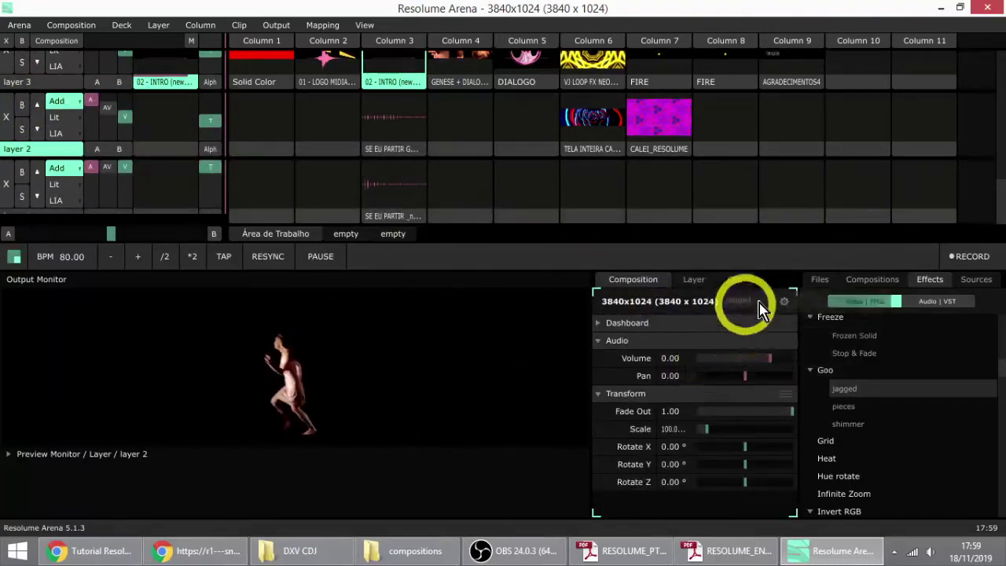
scroll(898, 382, "up", 2)
left_click_drag(848, 462, 649, 410)
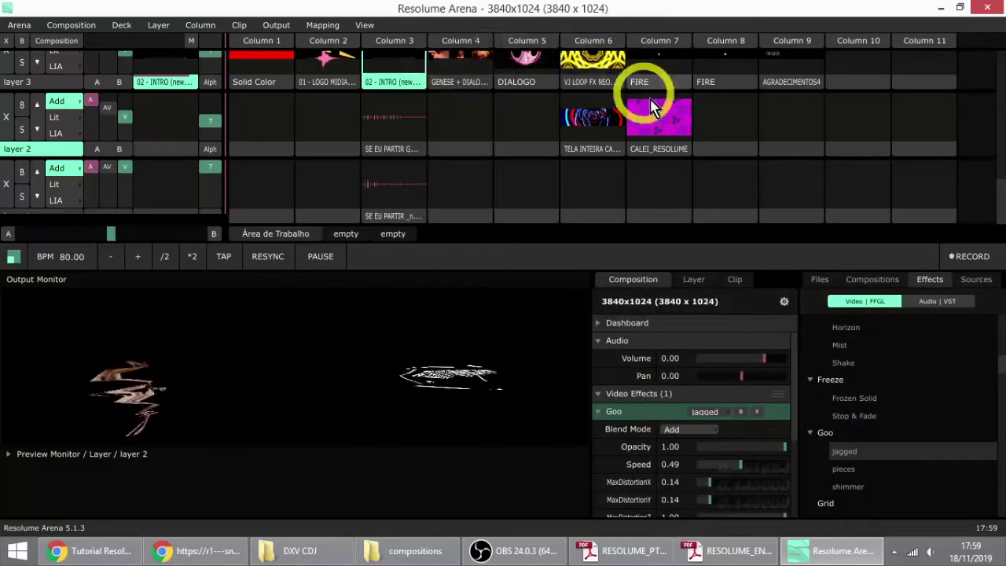
Step: Play CALEI_RESOLUME and then TELA INTEIRA CALEIDOSCOPIO on layer 2, and show the composition's settings with Goo
left_click(660, 118)
left_click(595, 130)
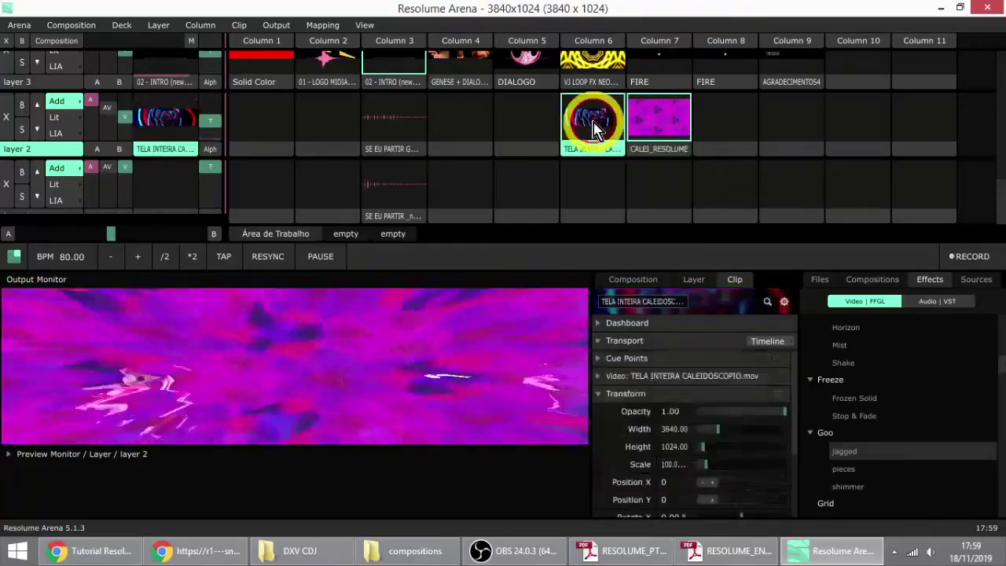
left_click(630, 281)
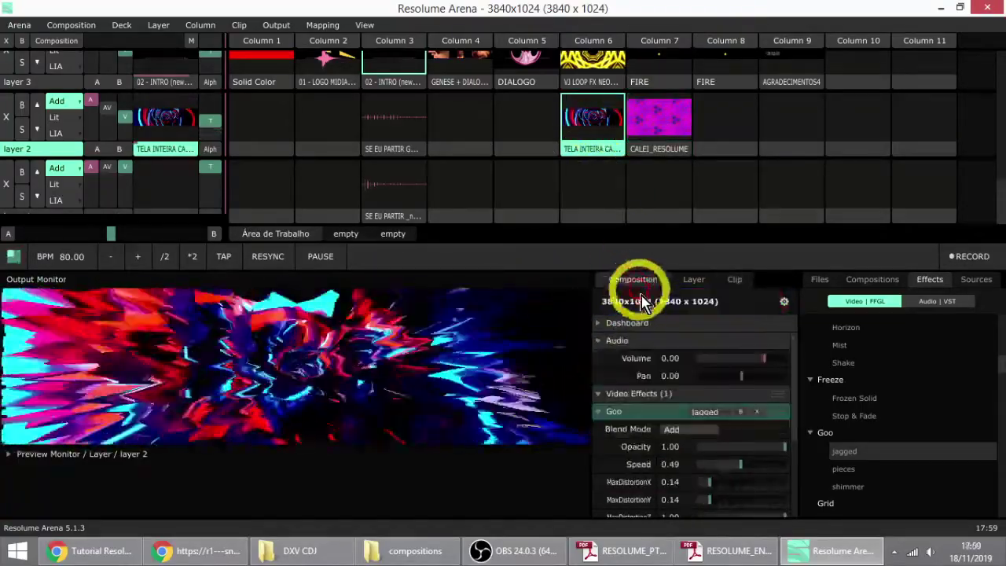
left_click(691, 281)
left_click(633, 281)
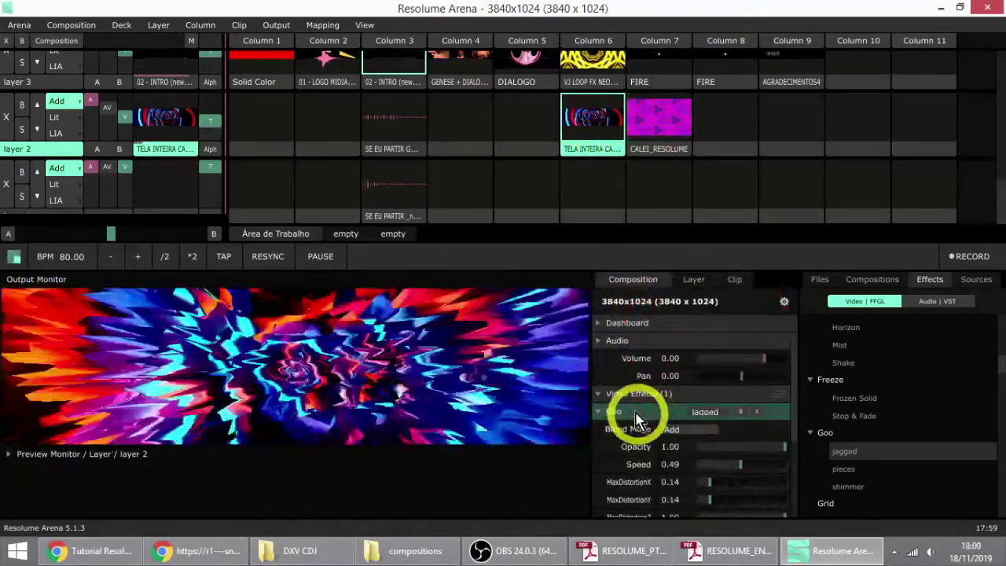
Step: Collapse the composition's Goo effect and switch its preset to pieces and then to shimmer
left_click(641, 410)
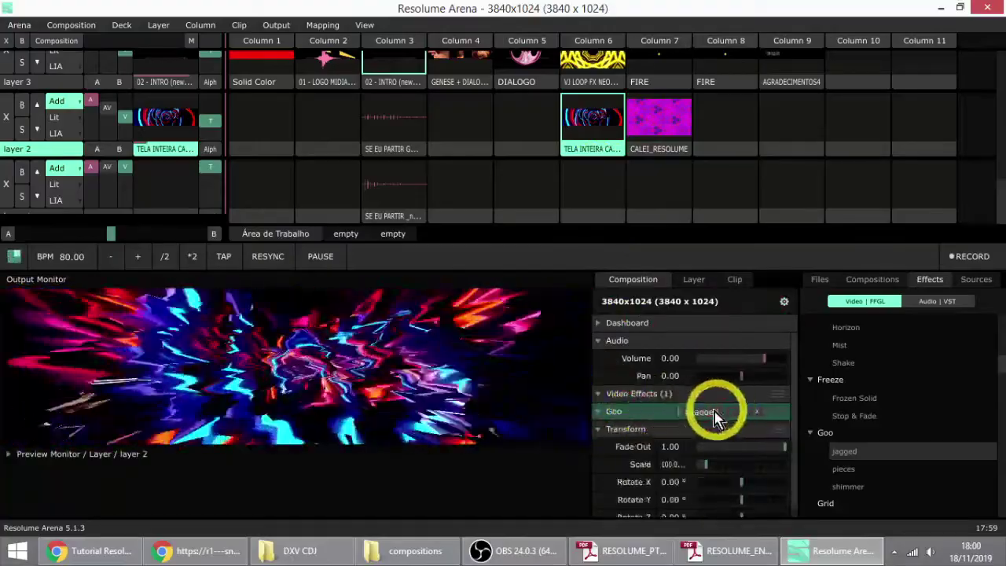
left_click(722, 417)
left_click(709, 415)
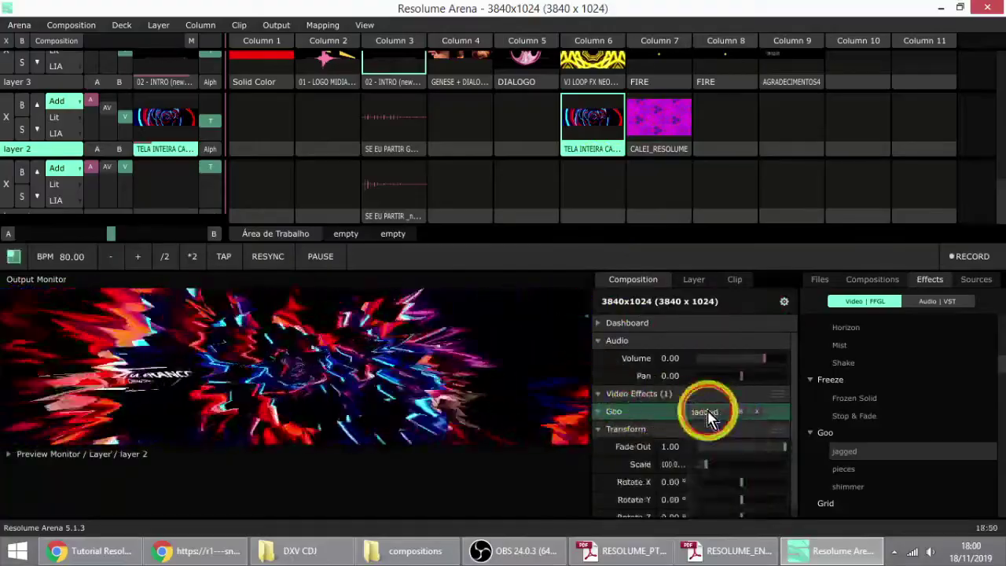
left_click(718, 417)
left_click(717, 454)
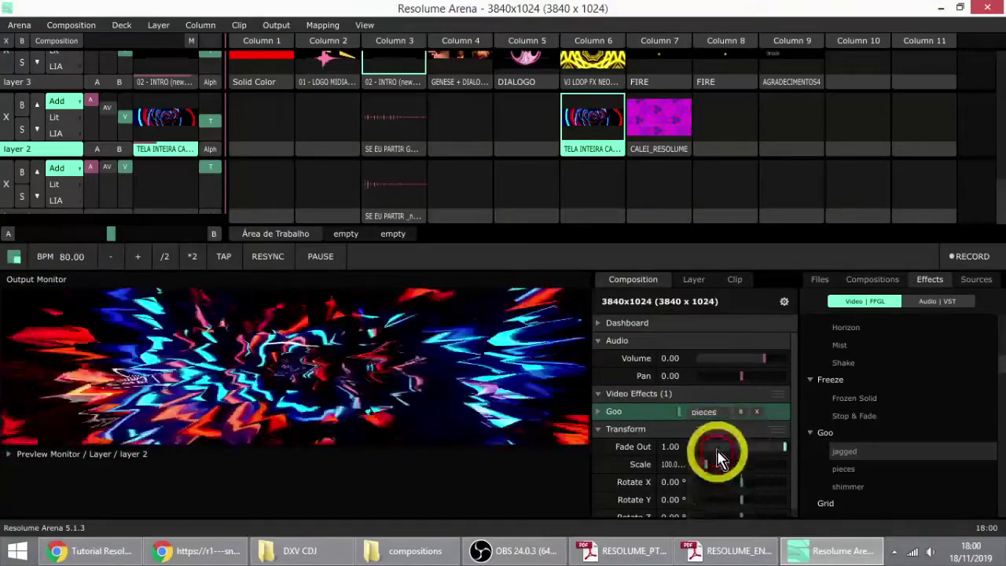
left_click(718, 415)
left_click(708, 463)
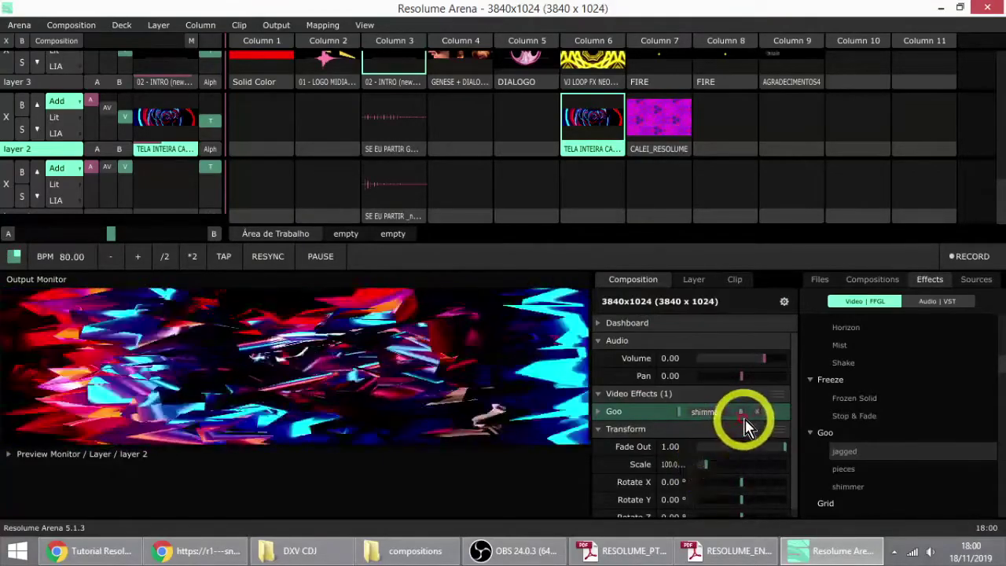
Step: Remove Goo from the composition and apply the Luma Waves effect to it
left_click(753, 412)
scroll(884, 417, "down", 5)
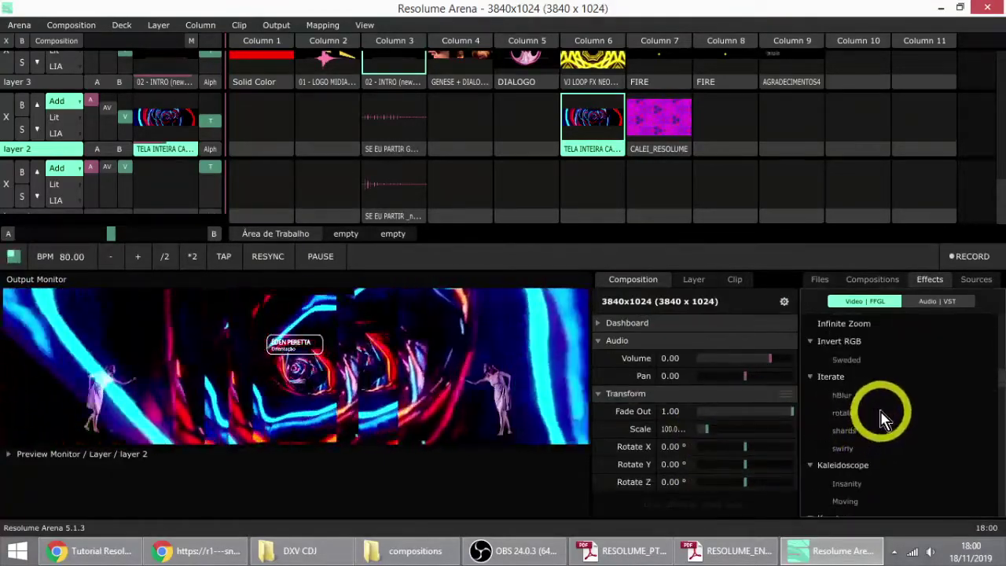
scroll(880, 420, "down", 5)
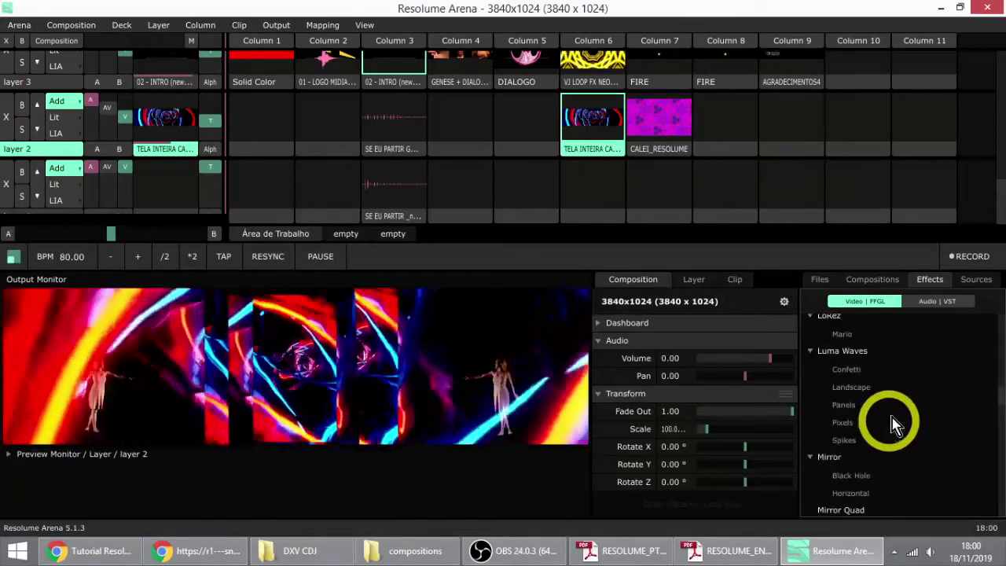
left_click(854, 355)
left_click_drag(845, 360, 633, 276)
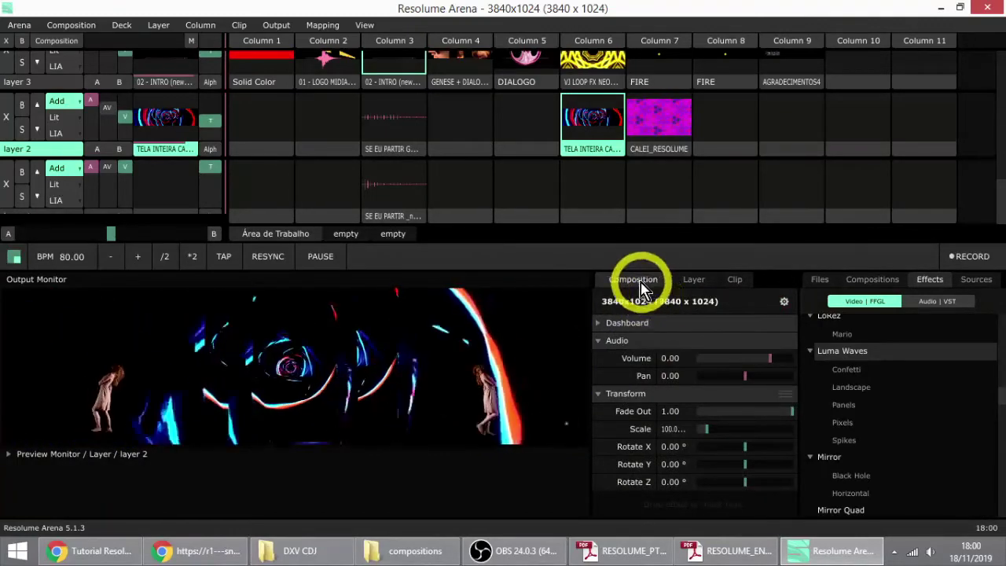
left_click_drag(857, 353, 687, 392)
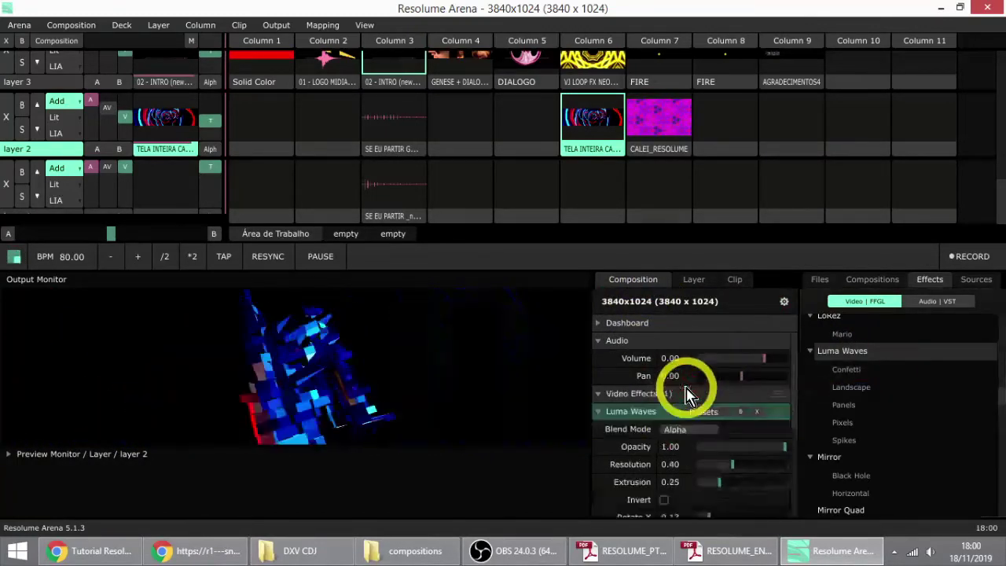
Step: Switch the composition's Luma Waves effect through the presets Confetti, Landscape, Panels and Pixels
scroll(719, 428, "down", 2)
left_click(707, 353)
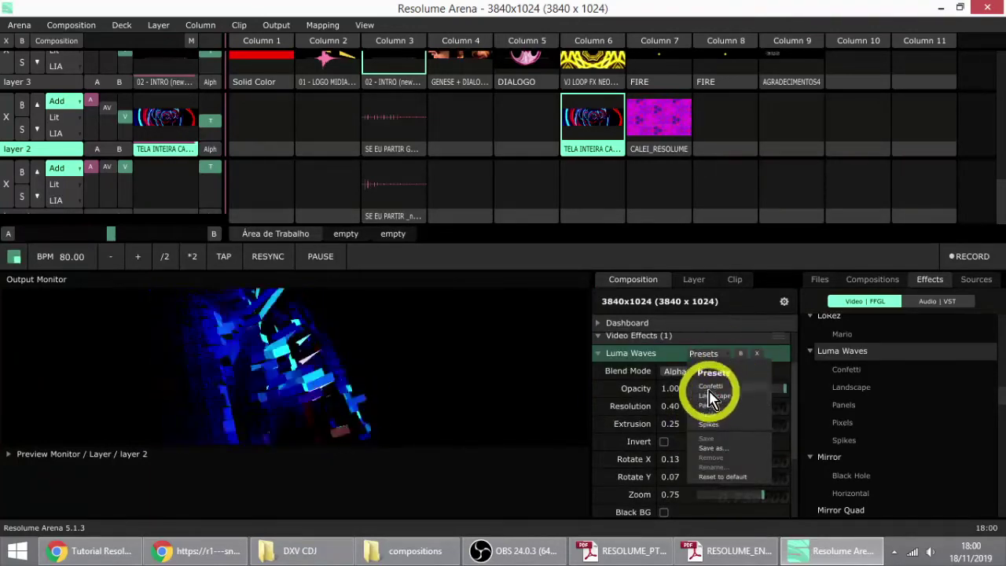
left_click(710, 386)
left_click(706, 354)
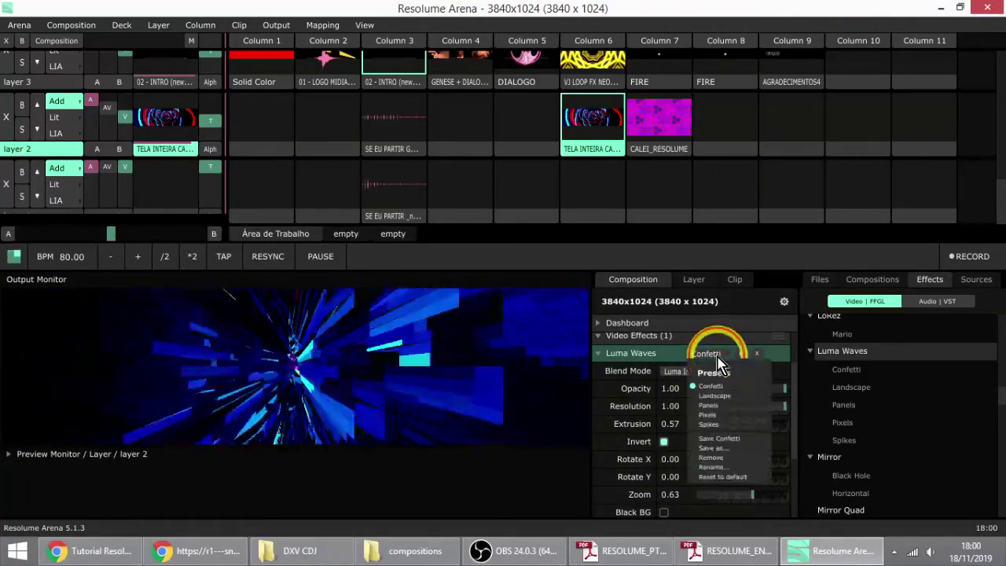
left_click(715, 395)
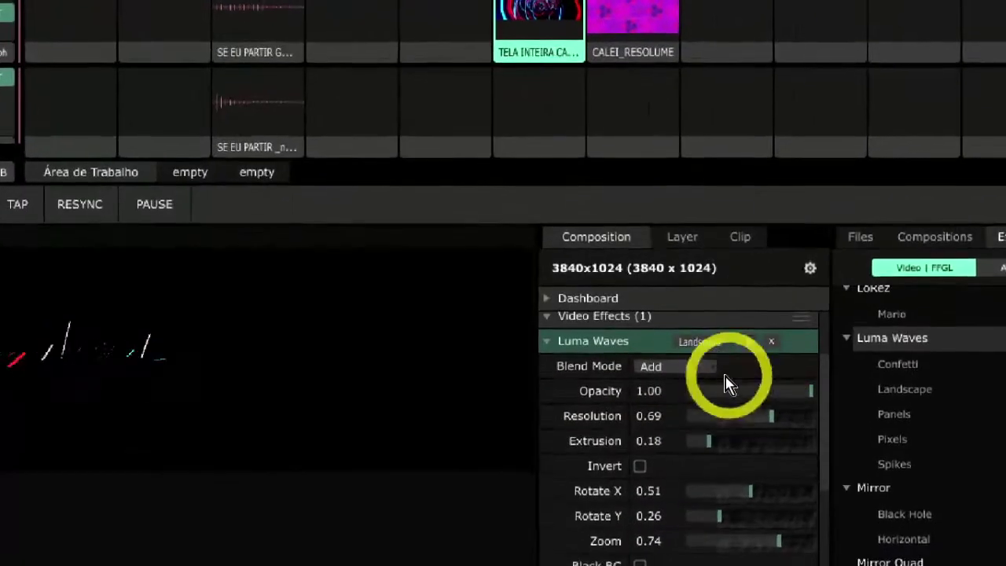
left_click(707, 353)
left_click(706, 424)
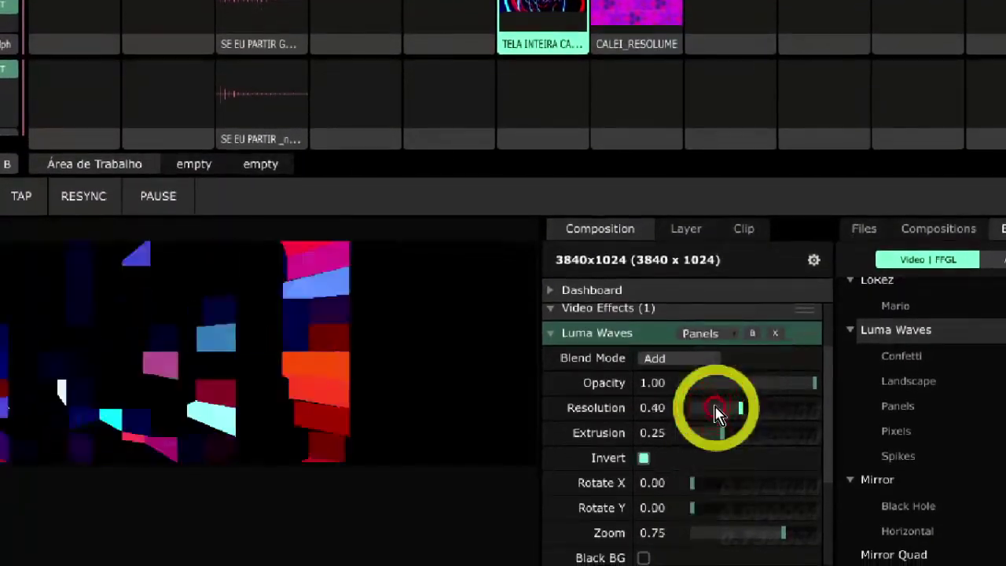
left_click(707, 355)
left_click(707, 437)
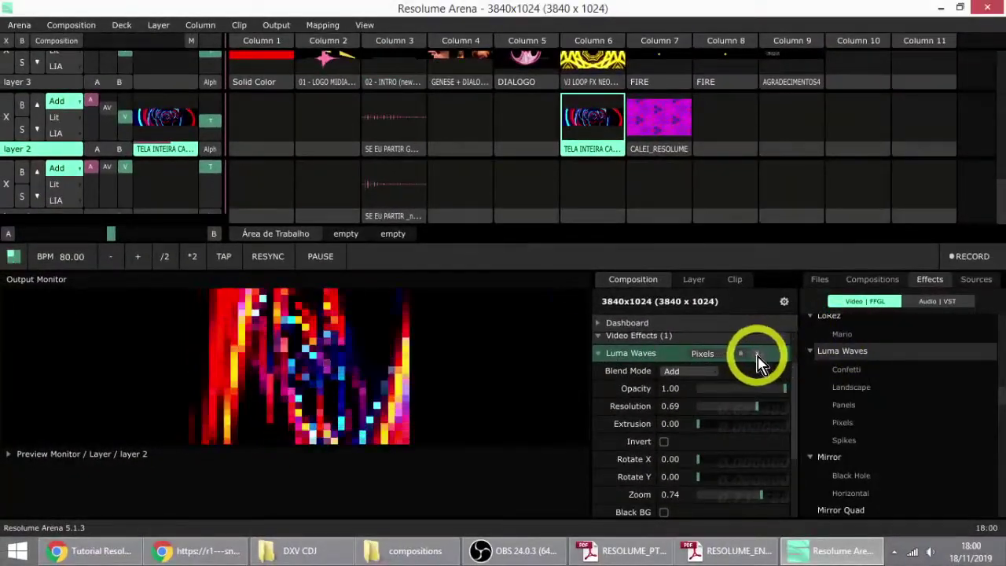
Step: Remove Luma Waves from the composition and look through the whole list of video effects
left_click(756, 359)
scroll(880, 455, "down", 5)
scroll(880, 456, "down", 15)
scroll(903, 460, "up", 20)
scroll(856, 428, "up", 15)
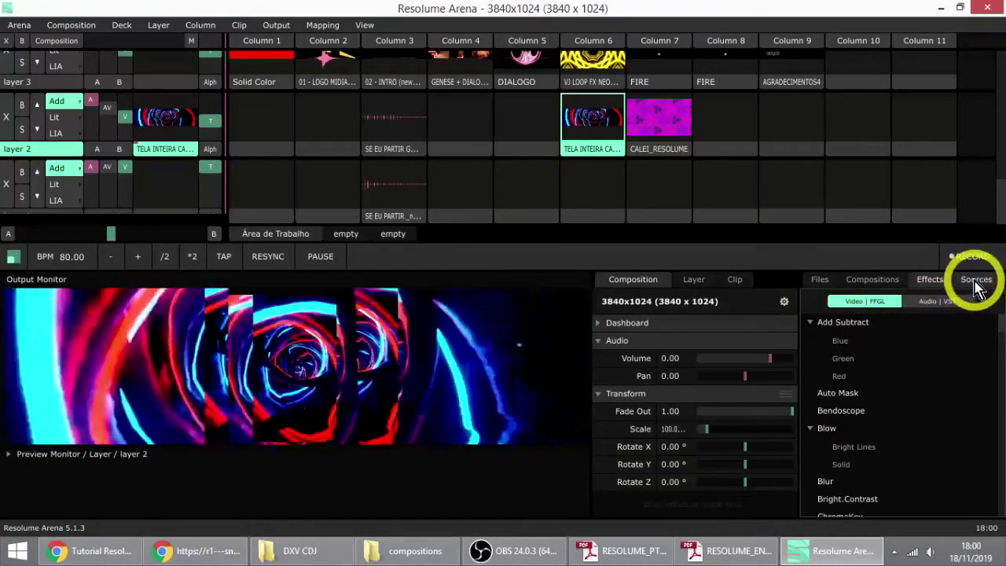
Step: Switch to the Chrome presentation to review the Efeitos slide and return to Resolume Arena
left_click(91, 550)
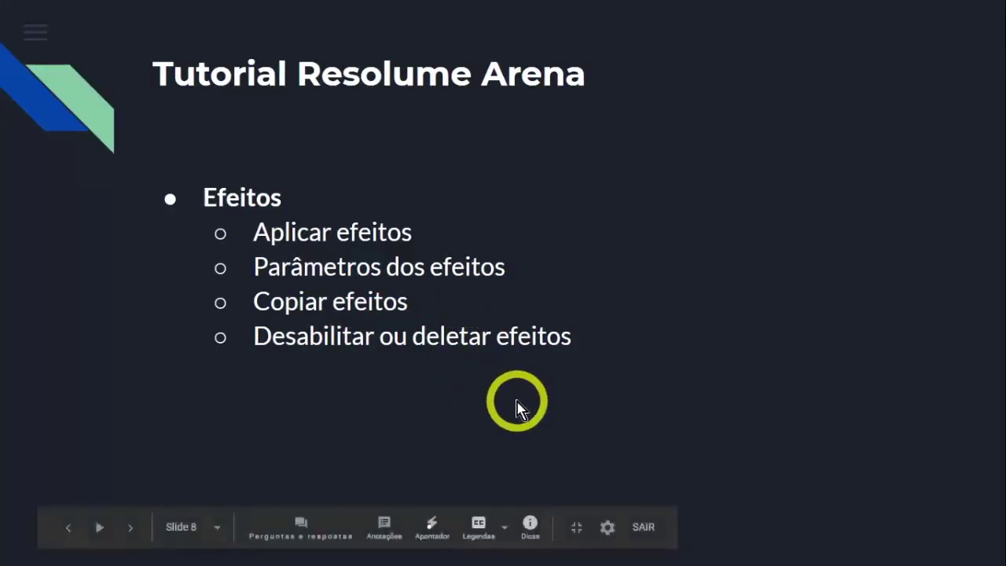
key("alt+Tab")
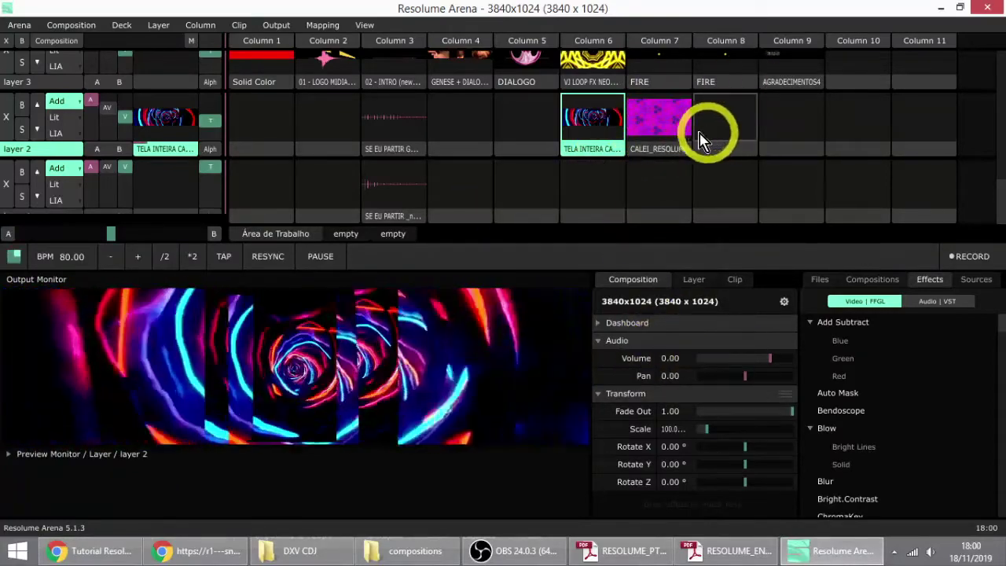
Step: Select the CALEI_RESOLUME clip without playing it and collapse its Transport, Audio, Video and Transform sections
left_click(654, 149)
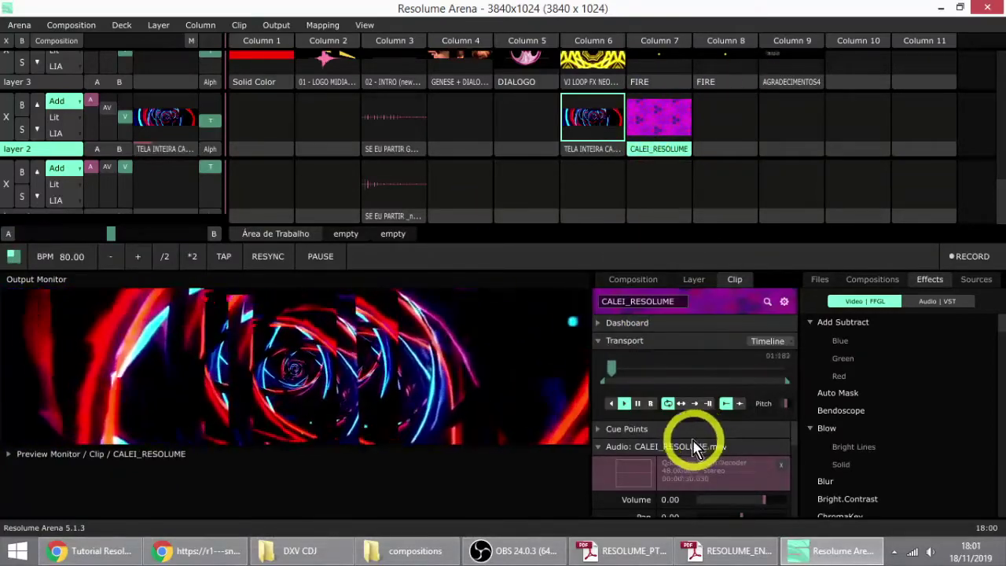
scroll(681, 440, "down", 2)
left_click(603, 340)
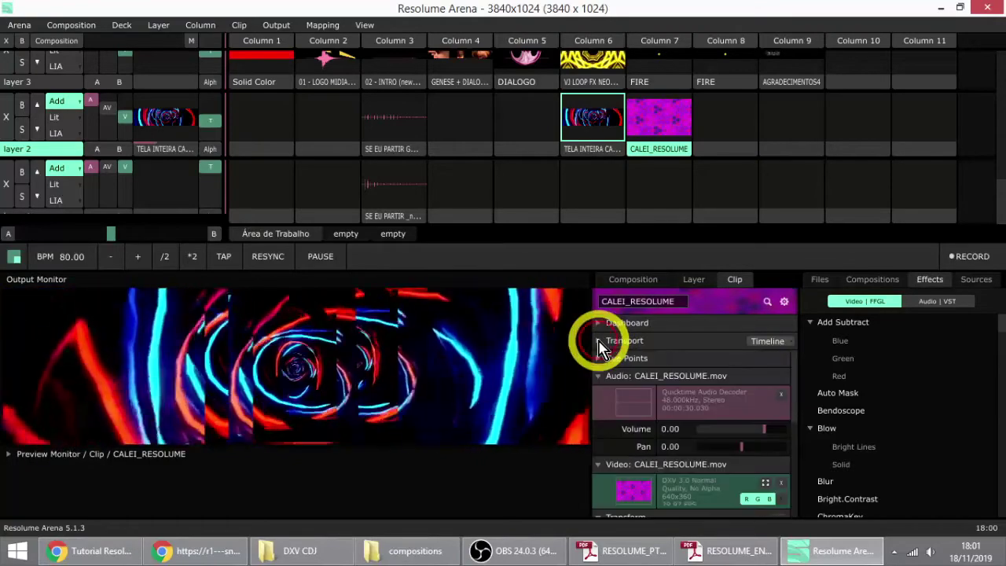
left_click(601, 376)
left_click(602, 392)
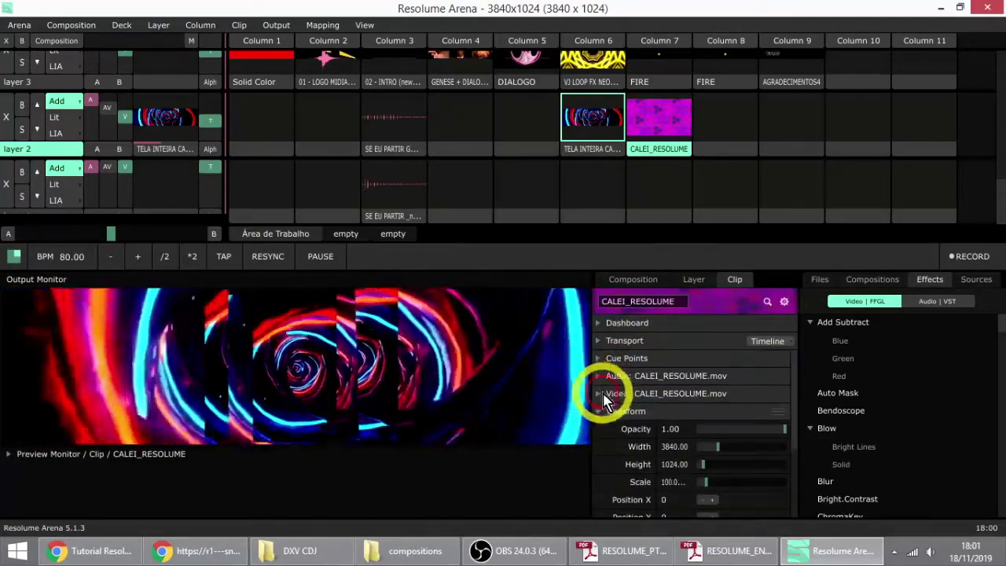
right_click(649, 153)
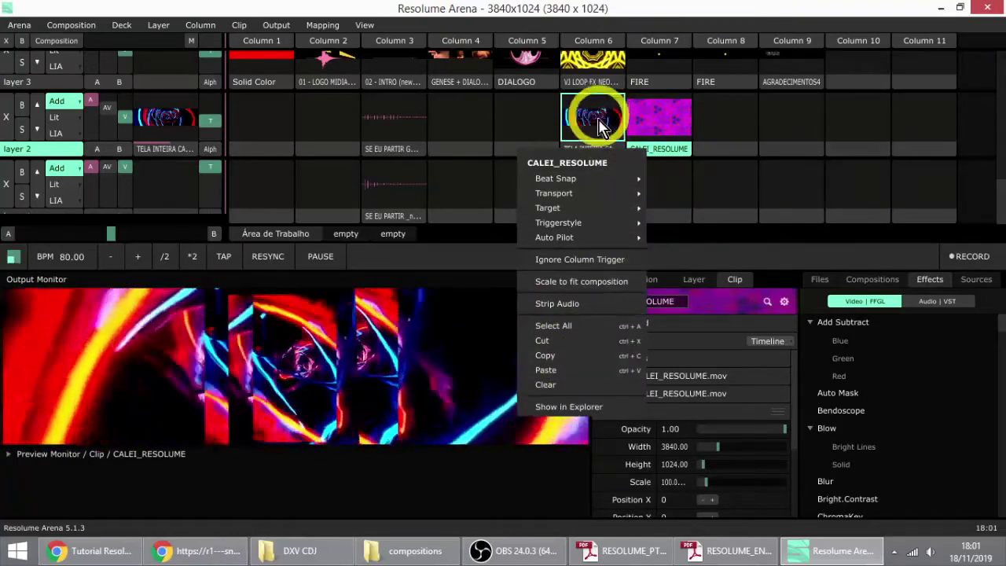
left_click(670, 154)
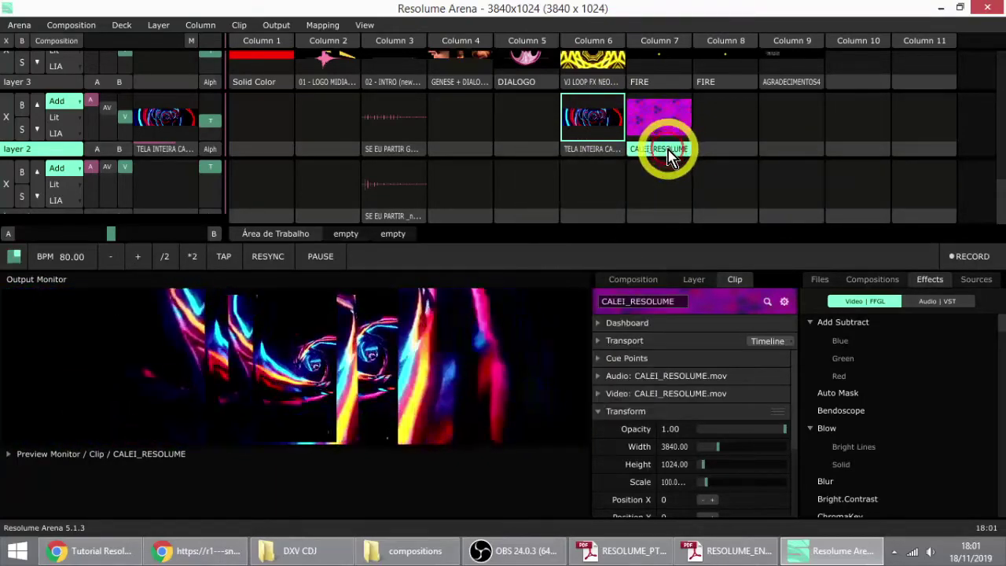
left_click(604, 413)
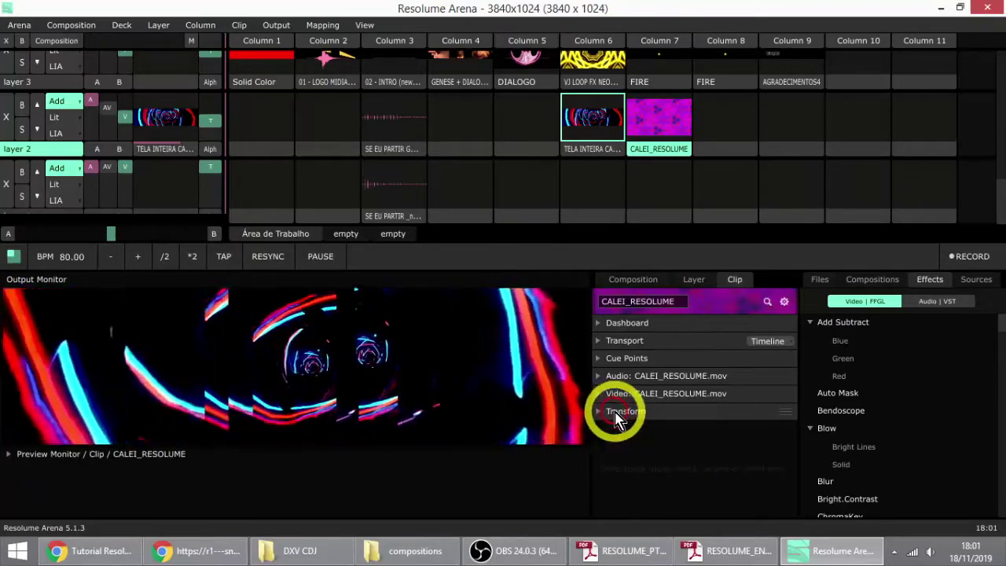
Step: Collapse the TELA INTEIRA CALEIDOSCOPIO clip's Transform section and apply Bright.Contrast to the clip with Brightness 0.12 and Contrast 1.00
left_click(585, 153)
scroll(673, 503, "down", 3)
scroll(673, 415, "up", 3)
left_click(597, 395)
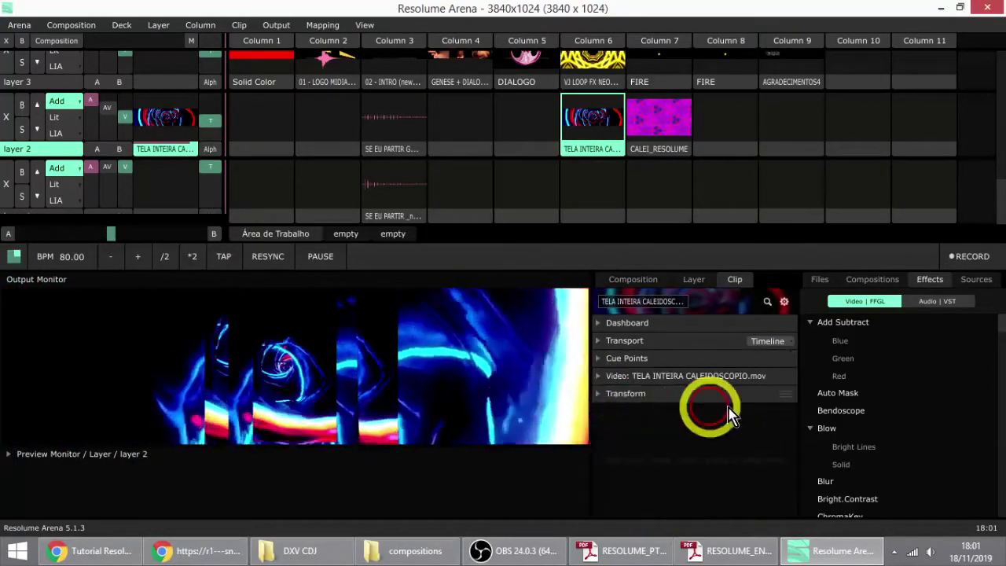
left_click(844, 360)
scroll(848, 393, "down", 4)
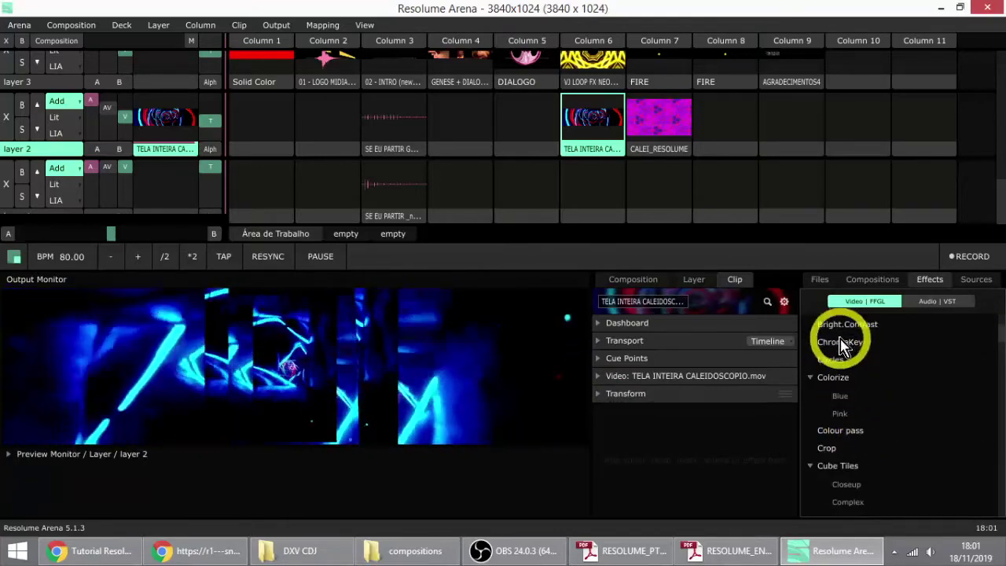
left_click_drag(848, 385, 700, 417)
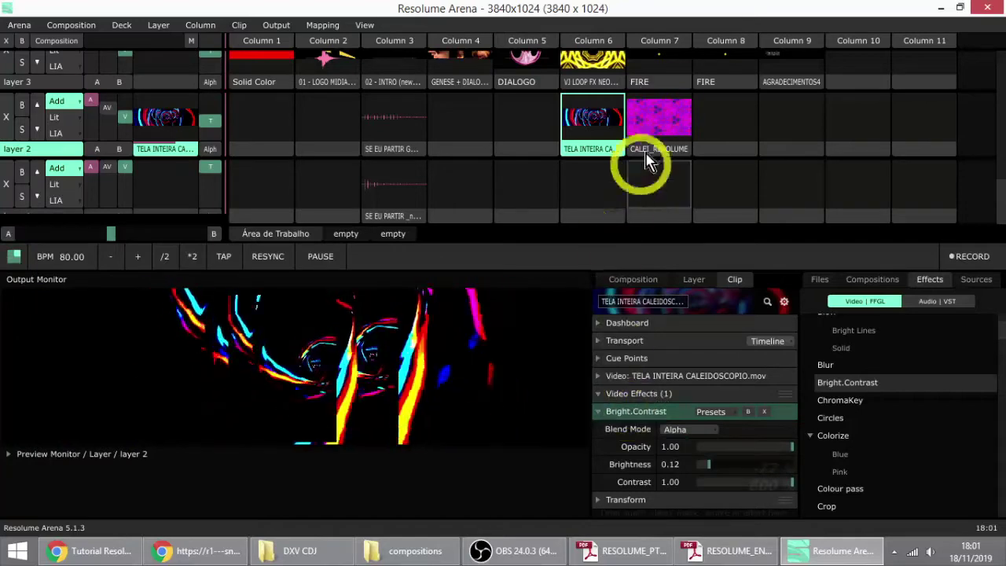
Step: Play CALEI_RESOLUME and copy the Bright.Contrast effect onto it from the TELA INTEIRA CALEIDOSCOPIO clip
left_click(659, 110)
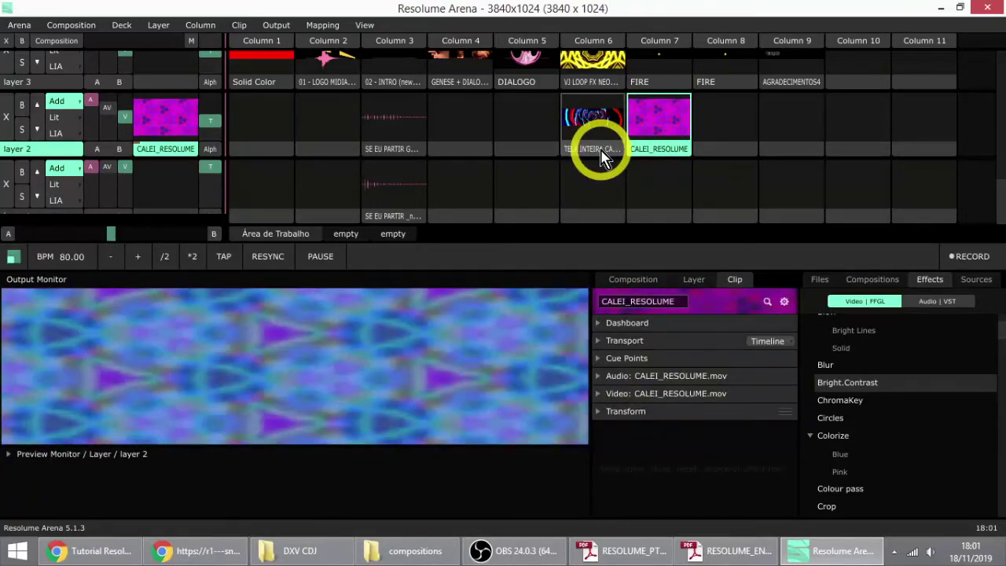
left_click(602, 156)
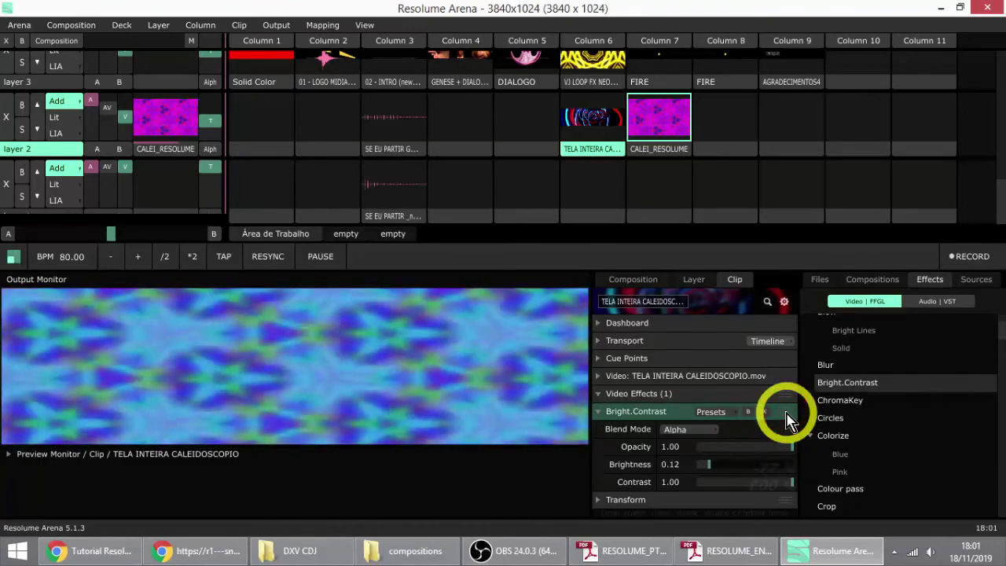
left_click_drag(788, 419, 657, 114)
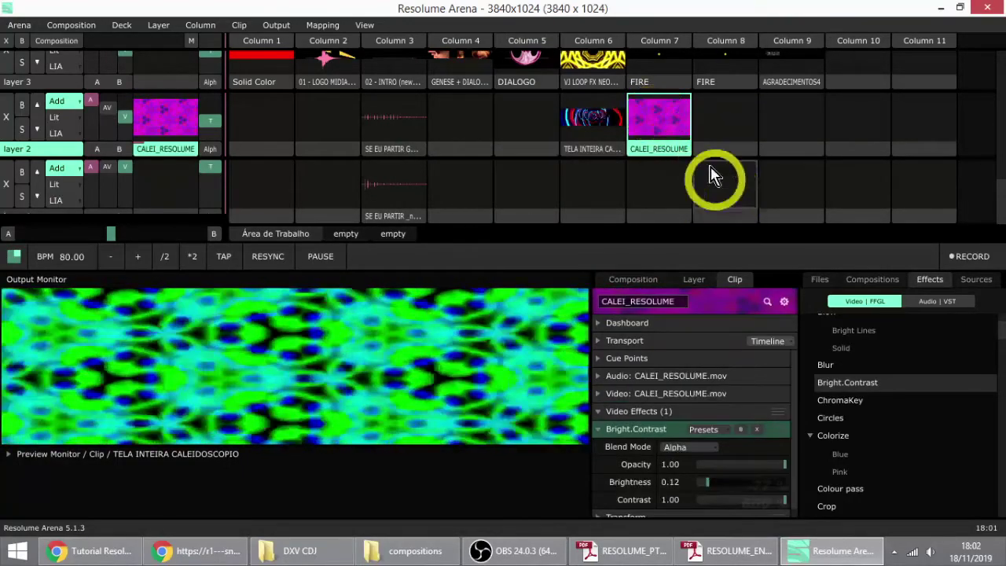
Step: Retrigger the CALEI_RESOLUME clip and bypass its Bright.Contrast effect
left_click(718, 124)
left_click(659, 116)
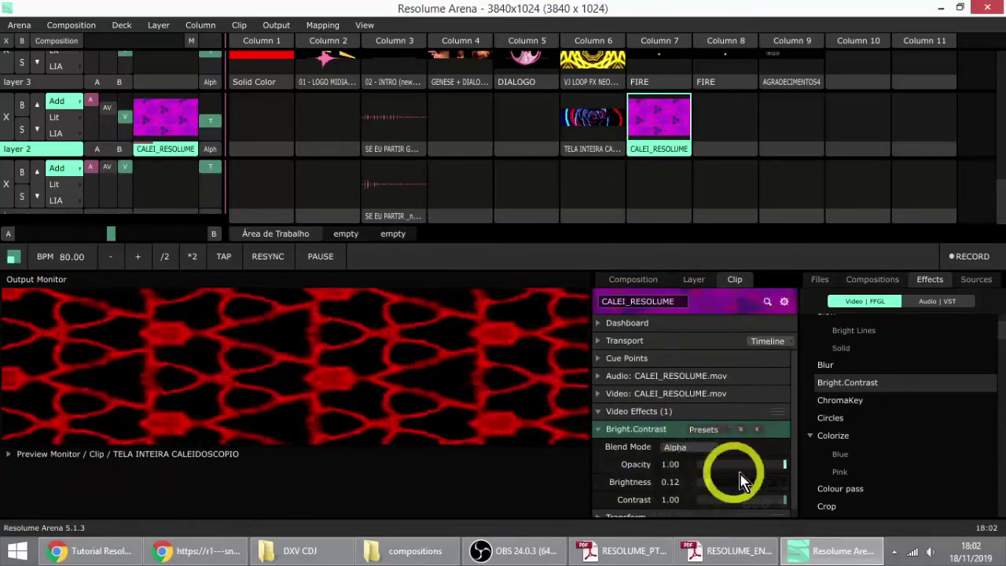
left_click(740, 431)
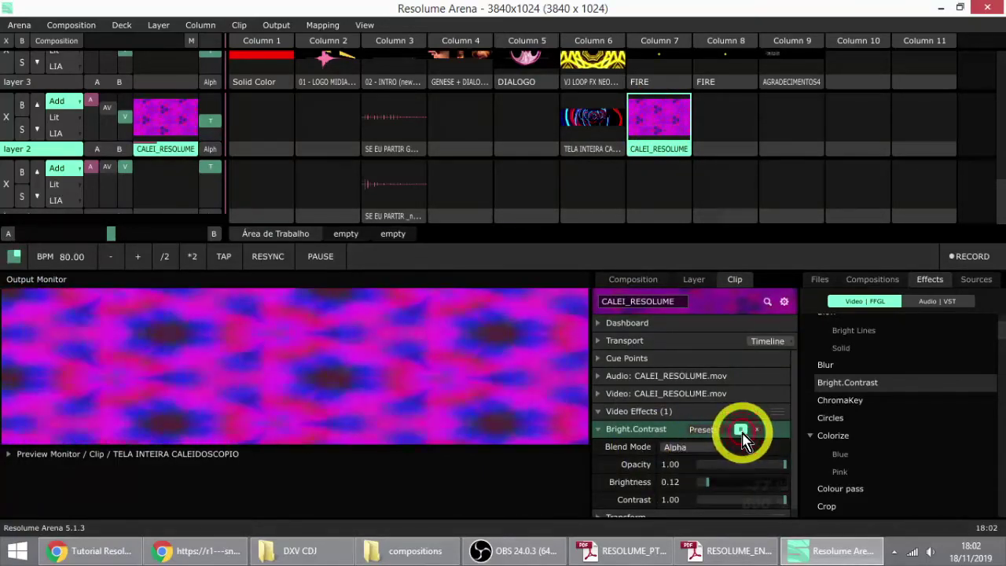
Step: Play the TELA INTEIRA CALEIDOSCOPIO clip and copy its Bright.Contrast effect onto the CALEI_RESOLUME clip again
left_click(615, 132)
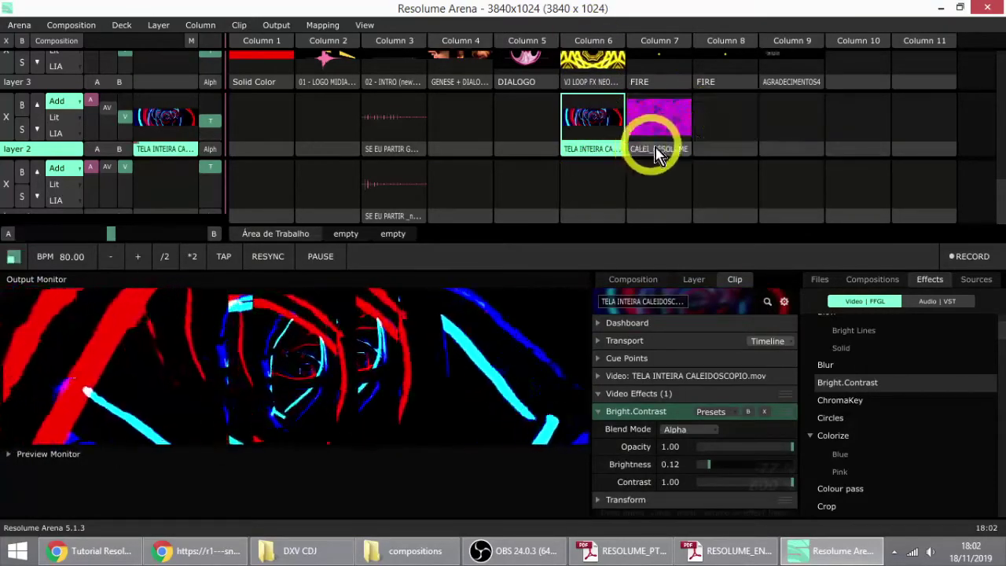
left_click_drag(646, 152, 707, 132)
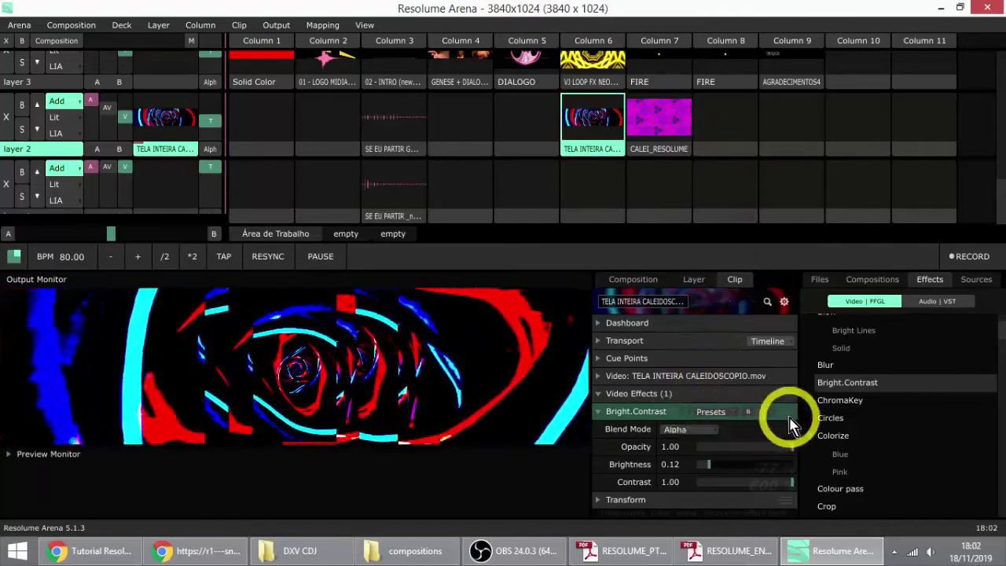
left_click_drag(788, 402, 676, 132)
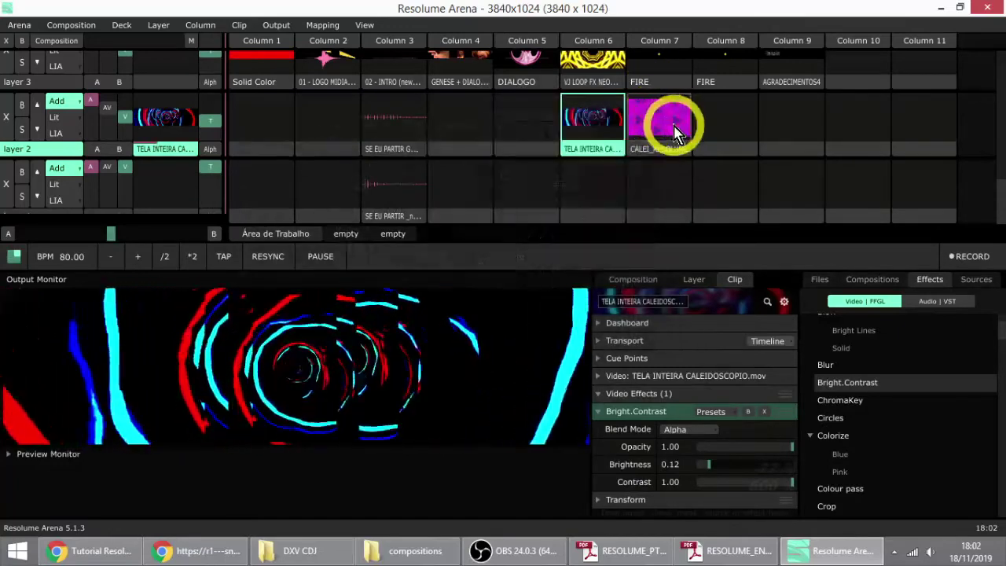